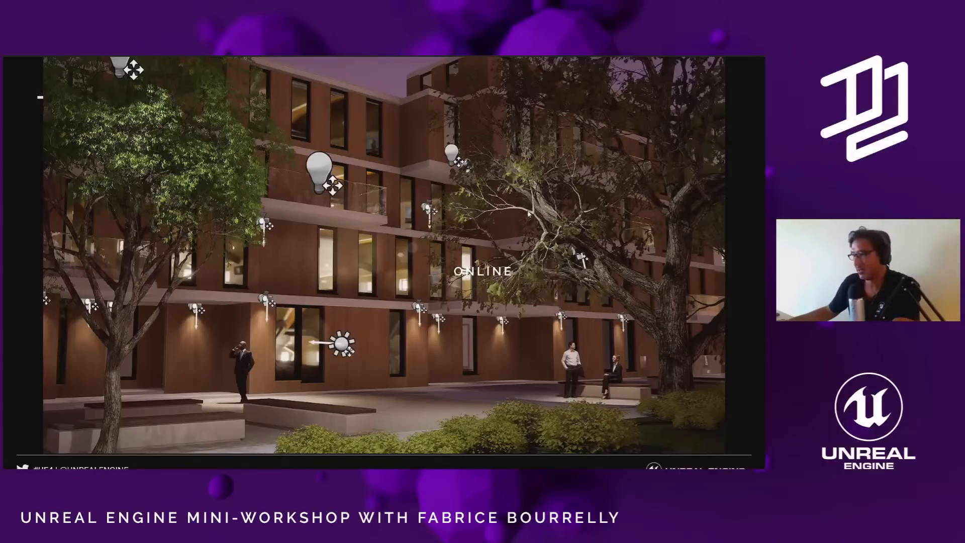
key("Right")
key("Right")
key("Left")
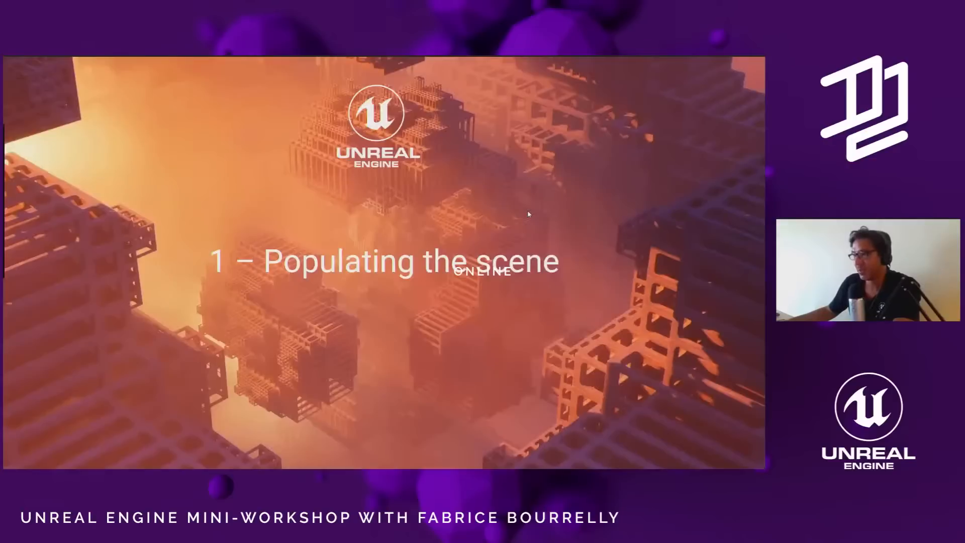
key("Right")
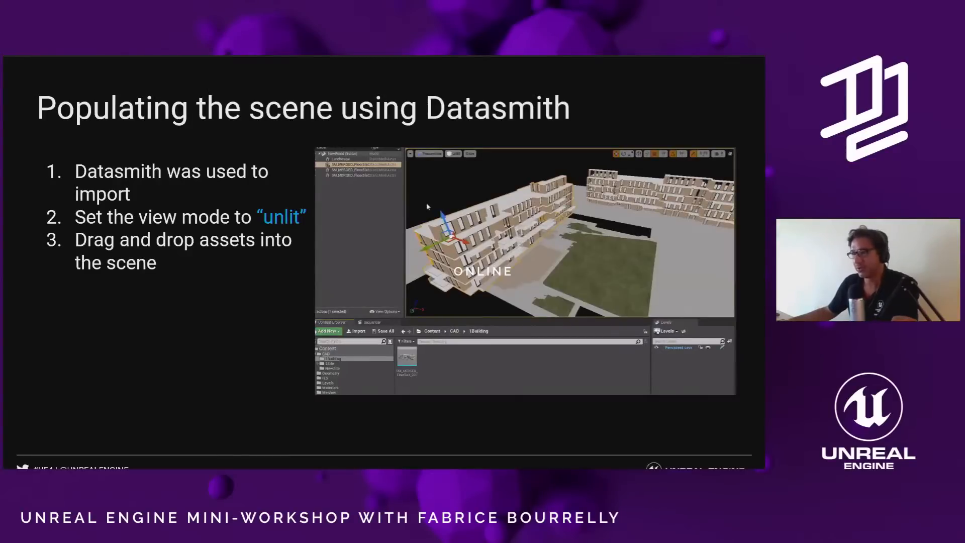
key("Right")
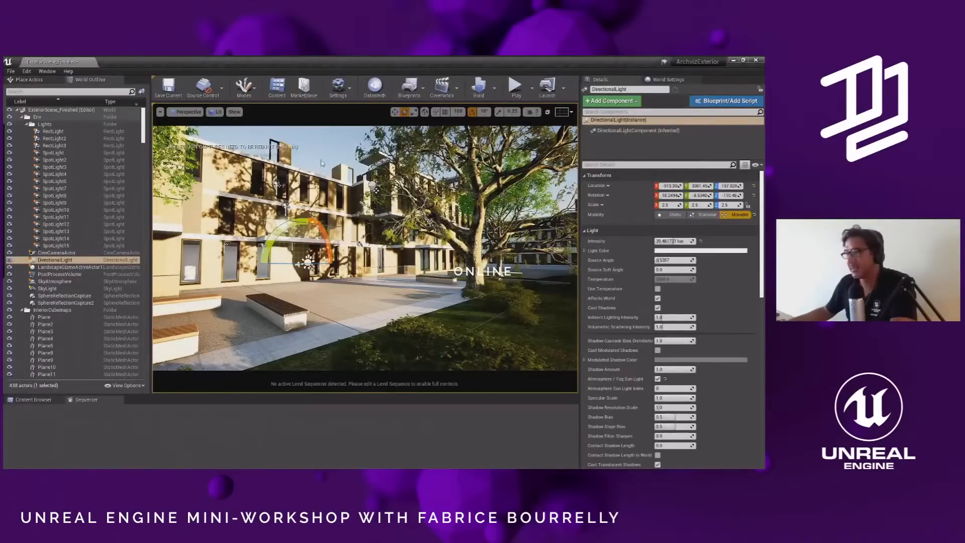
right_click(387, 216)
left_click(312, 145)
key("ctrl+z")
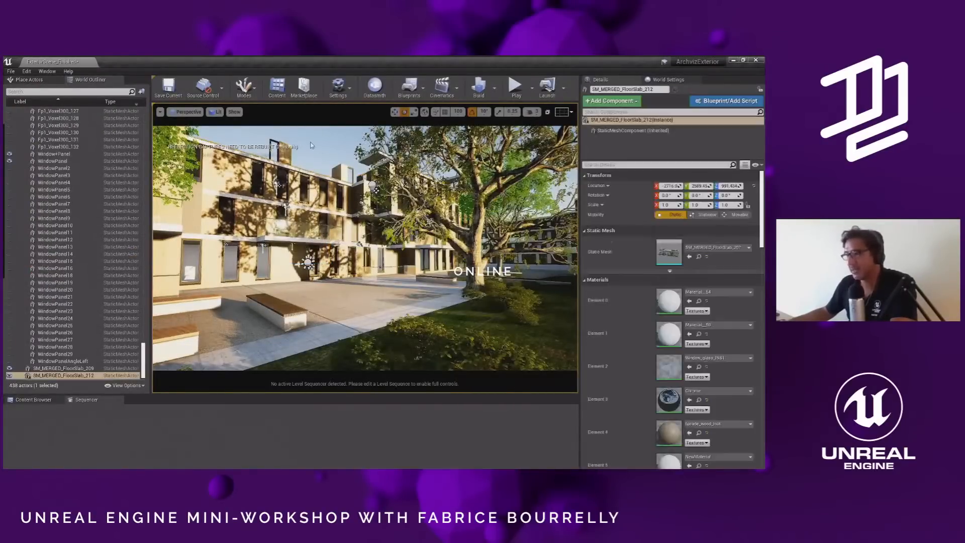
key("Escape")
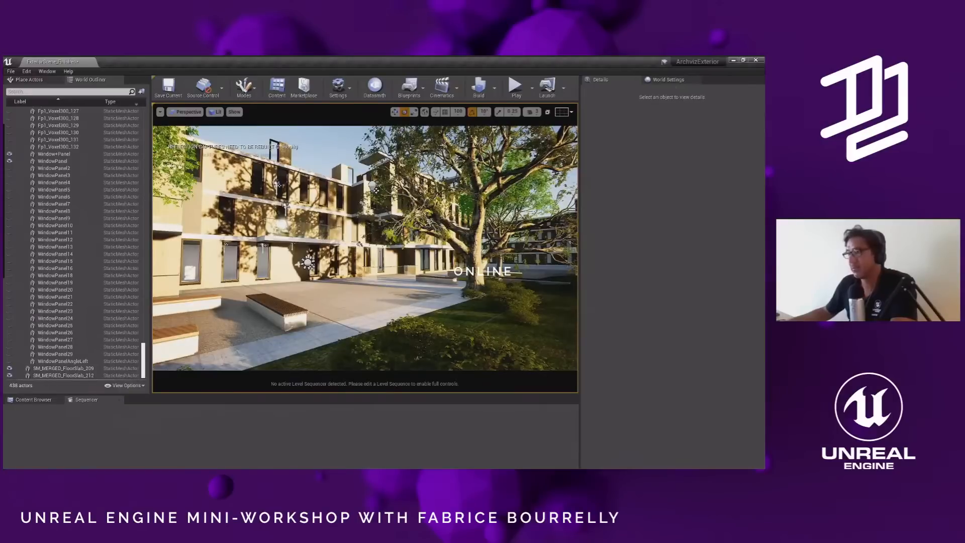
left_click(402, 251)
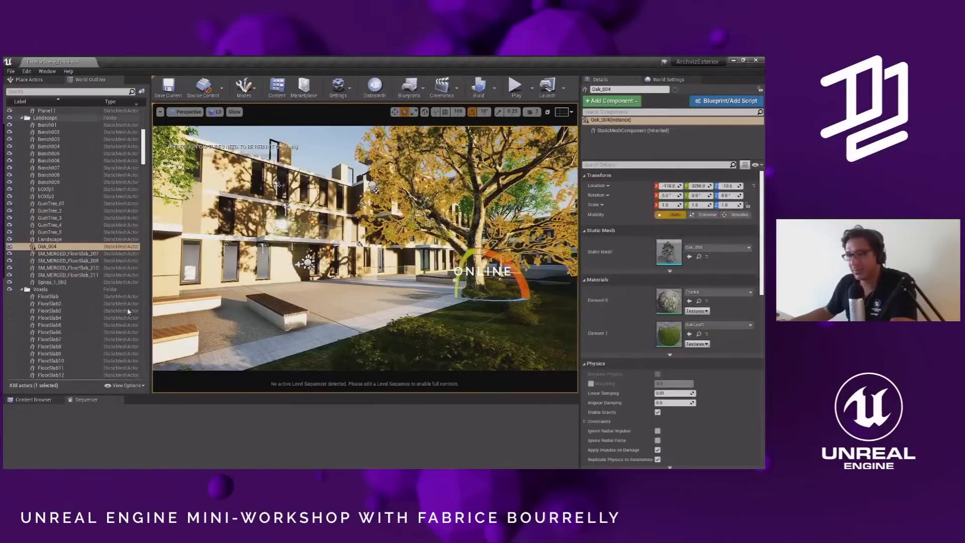
- Show the Content Browser in a taller area below the viewport and hide the editor icons in the scene view
left_click(34, 400)
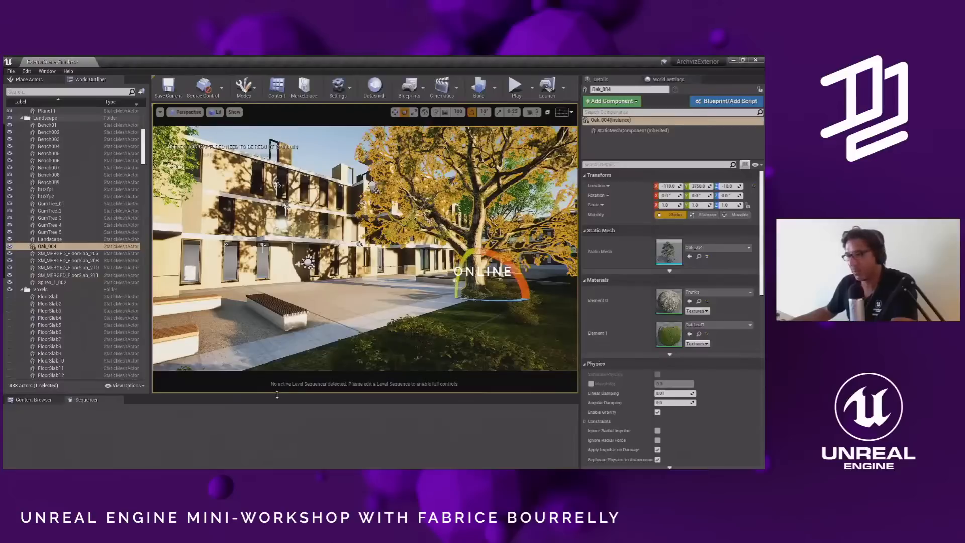
left_click_drag(278, 394, 279, 357)
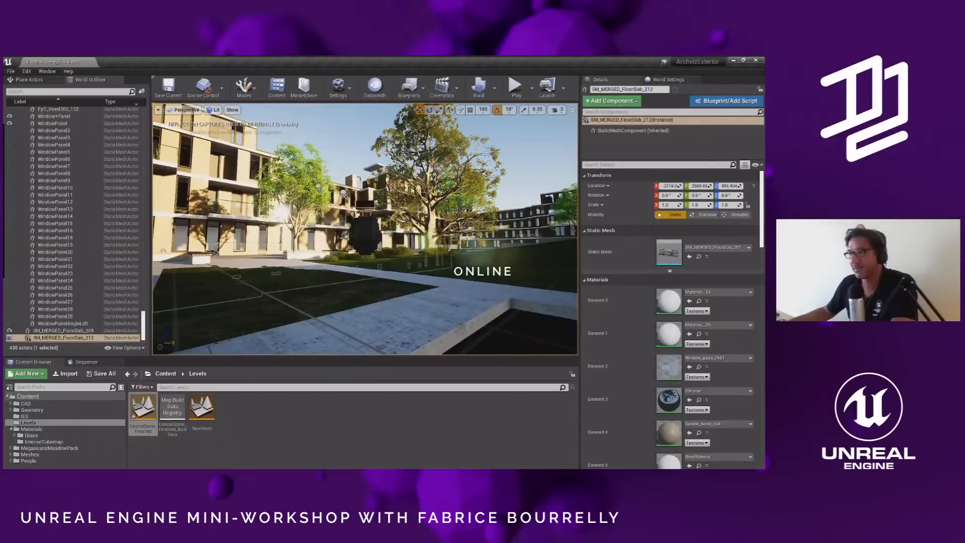
left_click(358, 176)
left_click(350, 175)
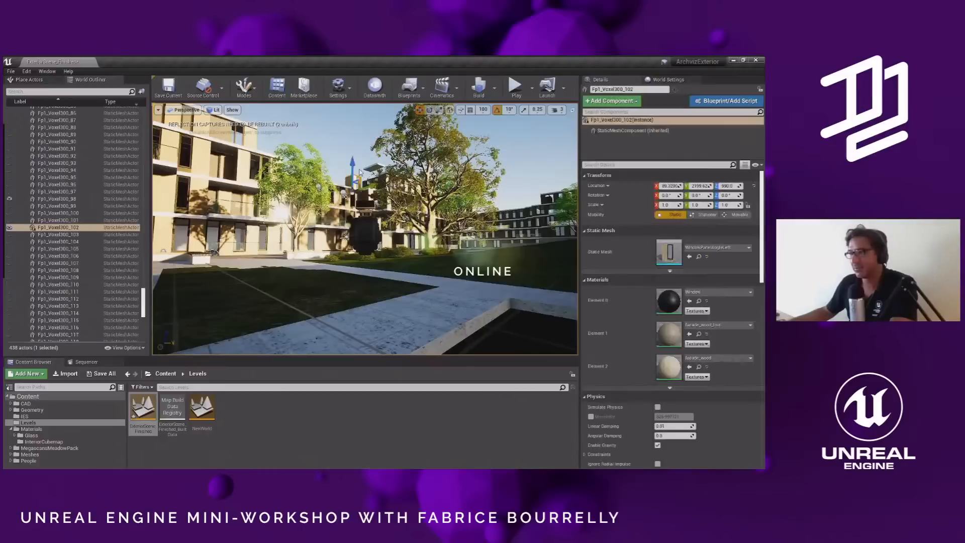
key("g")
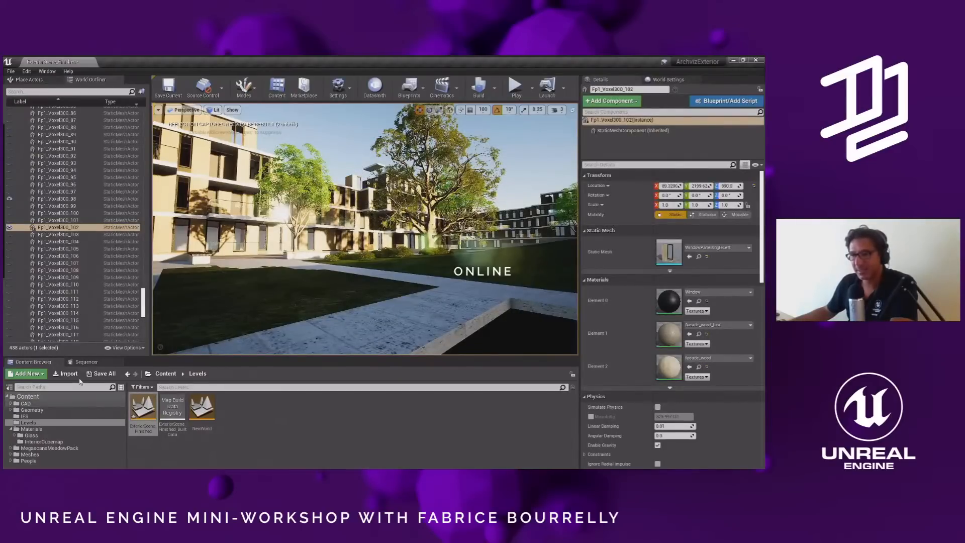
- Examine the courtyard's landscape, trees and benches up close and locate the ExteriorScene_Finished level among the project's assets
left_click(319, 220)
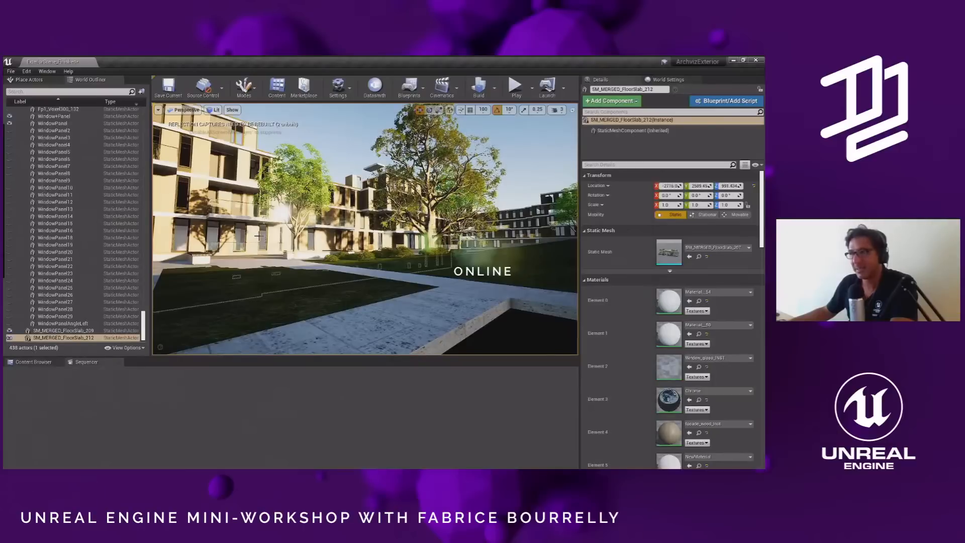
left_click(119, 363)
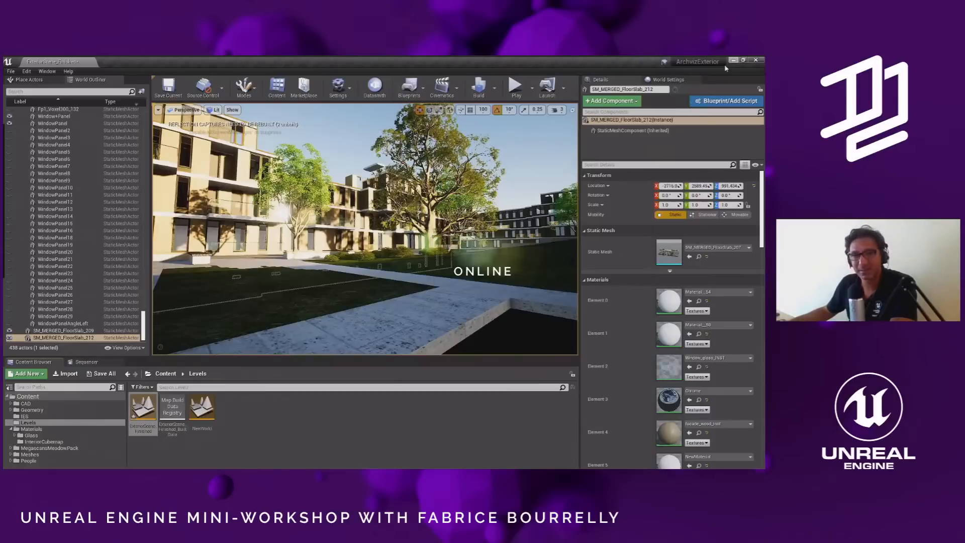
left_click(87, 362)
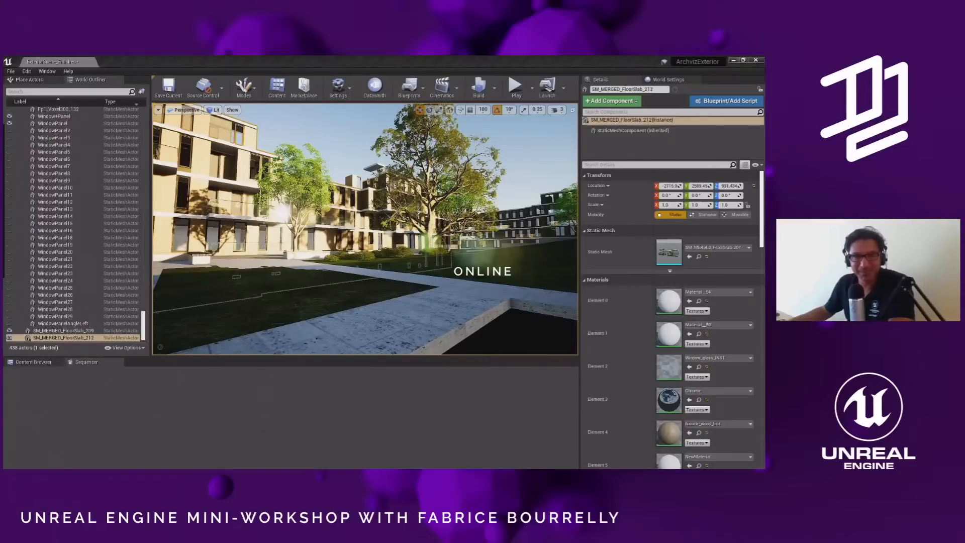
left_click(230, 291)
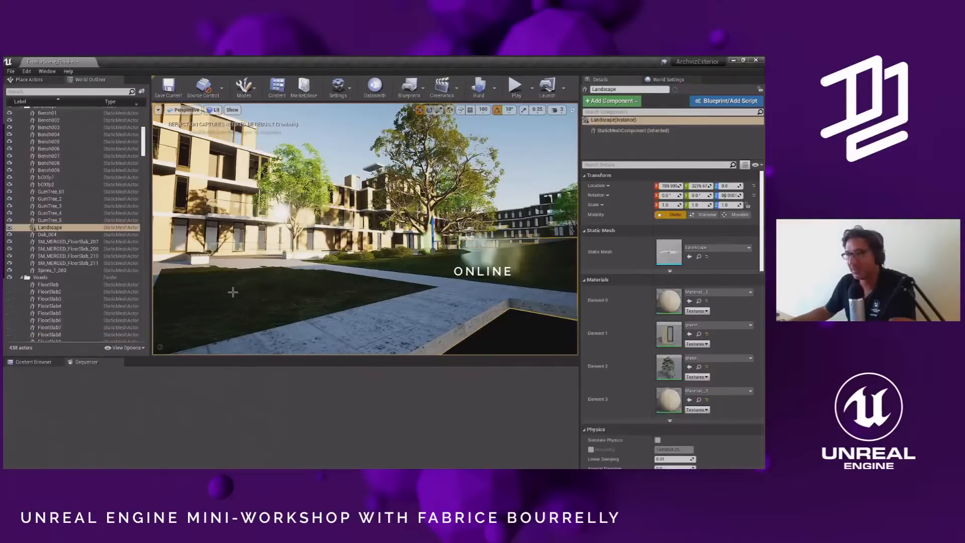
scroll(257, 276, "down", 3)
scroll(258, 275, "up", 4)
mouse_move(257, 276)
right_mouse_down()
mouse_move(247, 275)
mouse_move(261, 314)
mouse_move(270, 279)
right_mouse_up()
key("w")
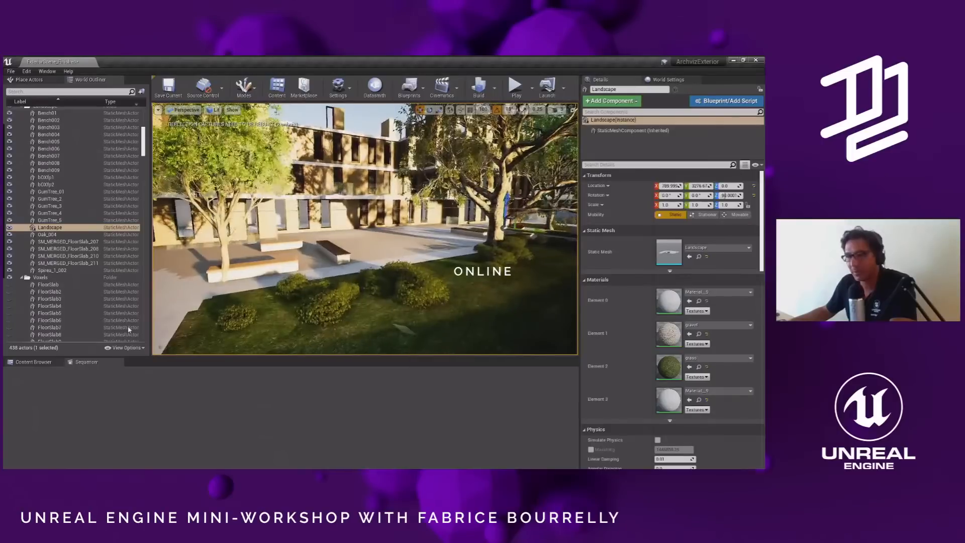
left_click(34, 362)
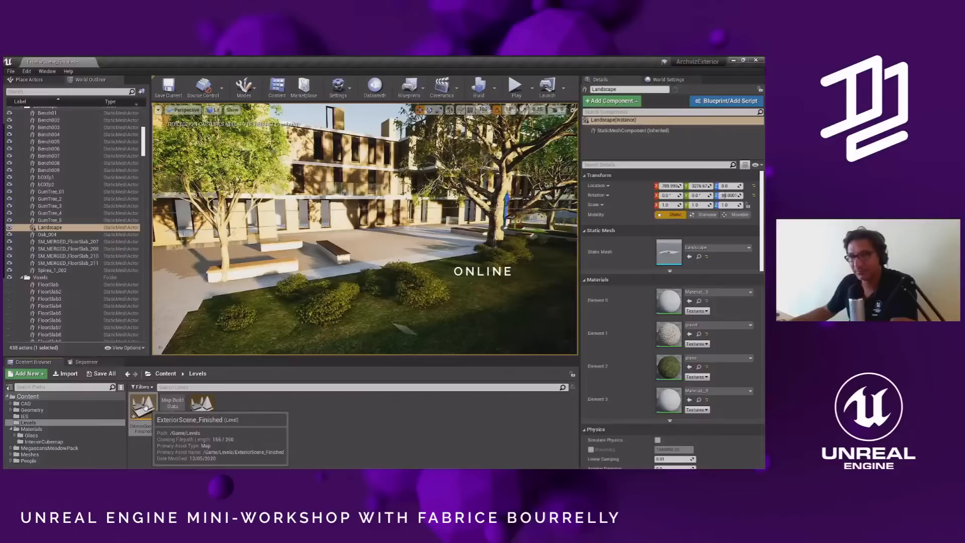
left_click(145, 406)
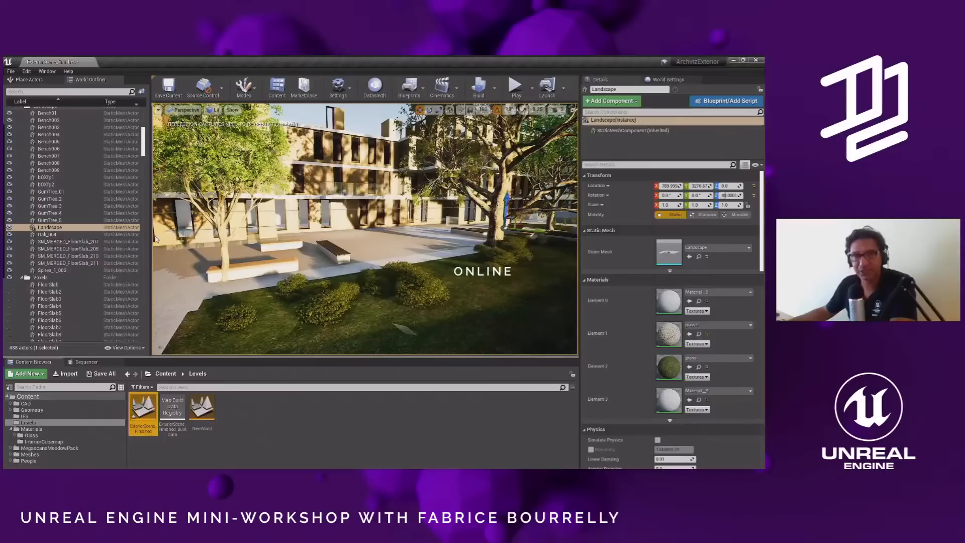
- Inspect the whole site by framing the landscape and the merged building SM_MERGED_FloorSlab_212, and return to the courtyard
mouse_move(429, 192)
right_mouse_down()
mouse_move(442, 201)
mouse_move(429, 192)
right_mouse_up()
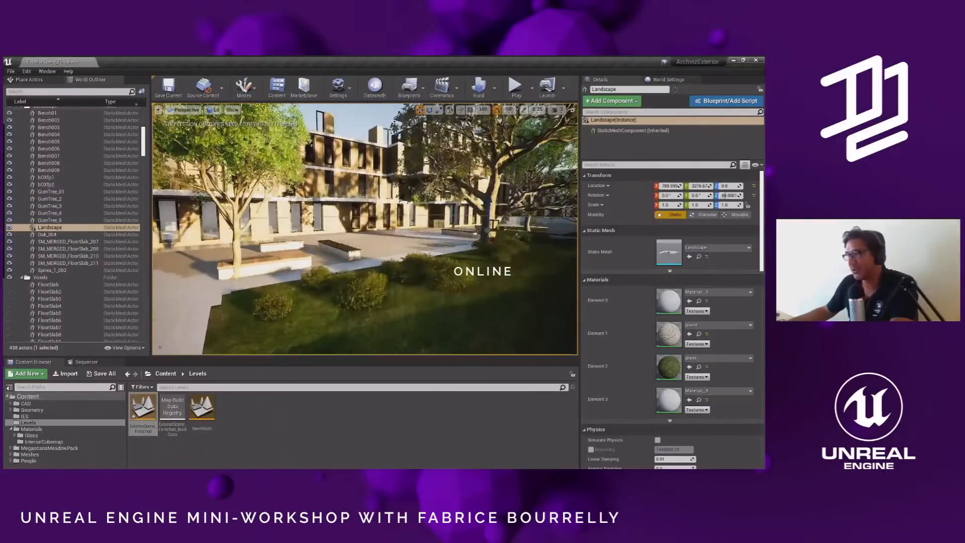
key("f")
mouse_move(381, 214)
right_mouse_down()
mouse_move(377, 223)
mouse_move(382, 214)
right_mouse_up()
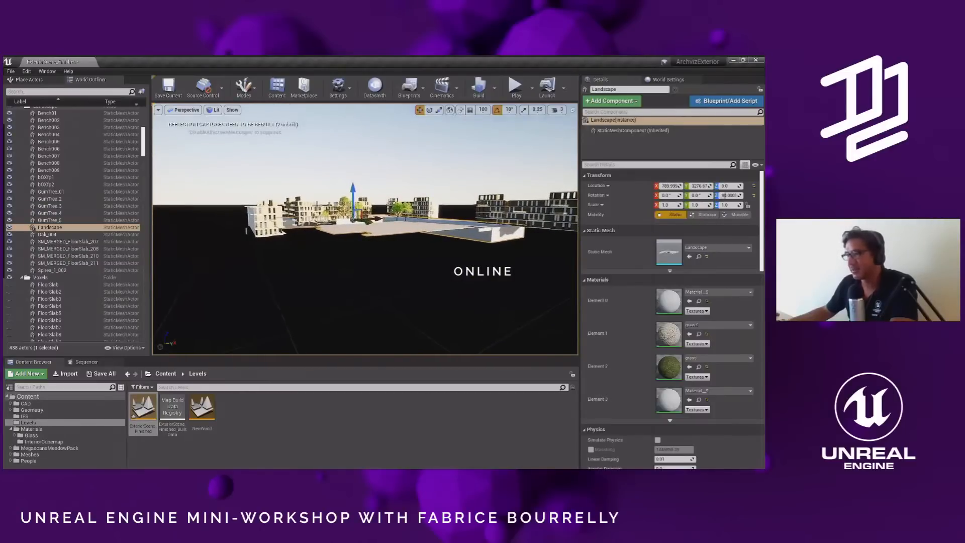
left_click(385, 201)
key("f")
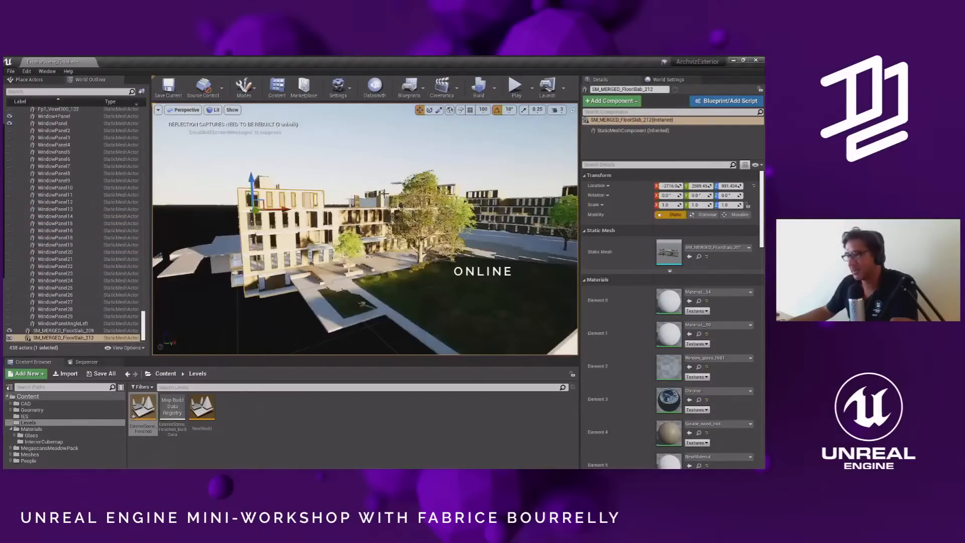
left_click_drag(386, 201, 437, 271, "alt")
key("w")
right_click_drag(436, 271, 459, 268)
right_click_drag(148, 219, 122, 170)
- Select all facade pieces in the Voxels folder, from FloorSlab through WindowPanelAngleLeft
left_click(62, 323)
left_click_drag(143, 326, 145, 147)
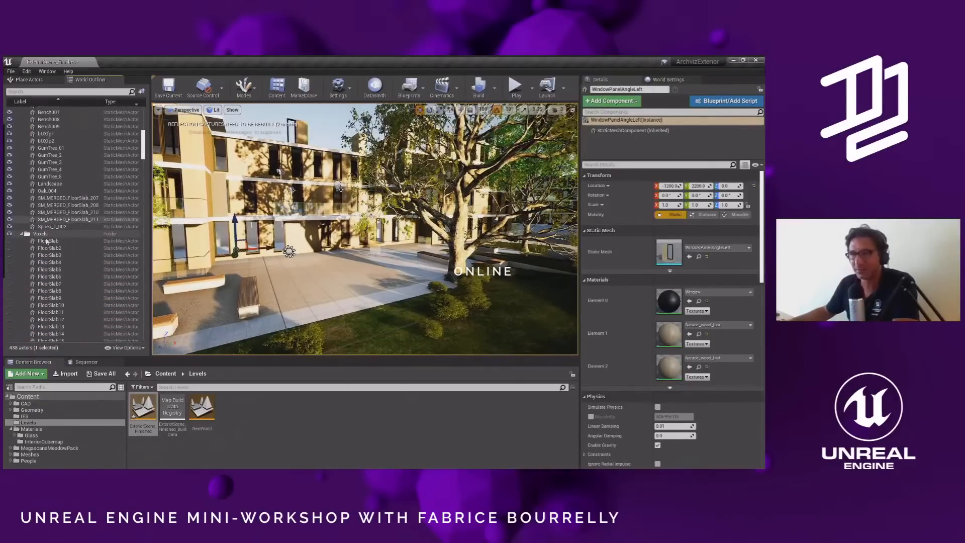
left_click(47, 242, "shift")
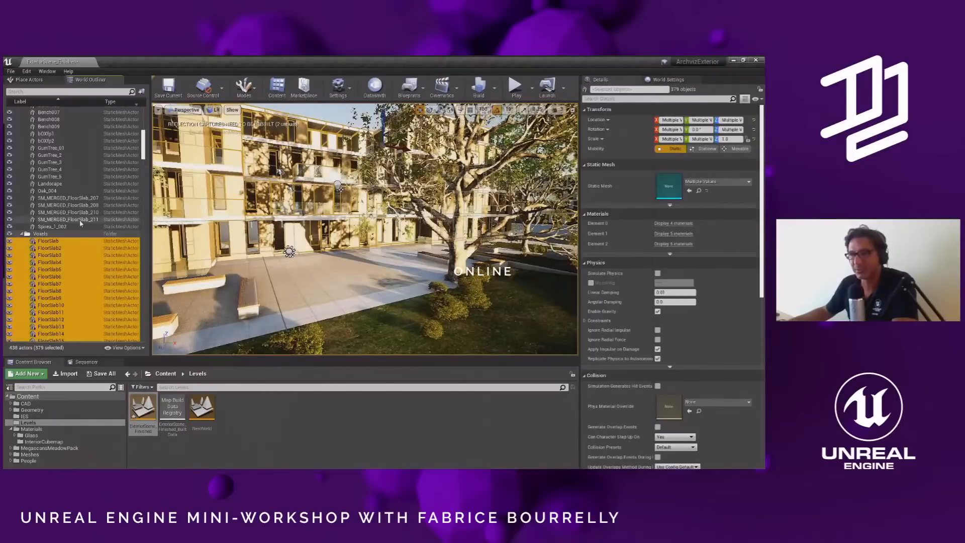
- Collapse the Voxels and Landscape folders, and hide the merged meshes SM_MERGED_FloorSlab_209 and SM_MERGED_FloorSlab_212
left_click(22, 234)
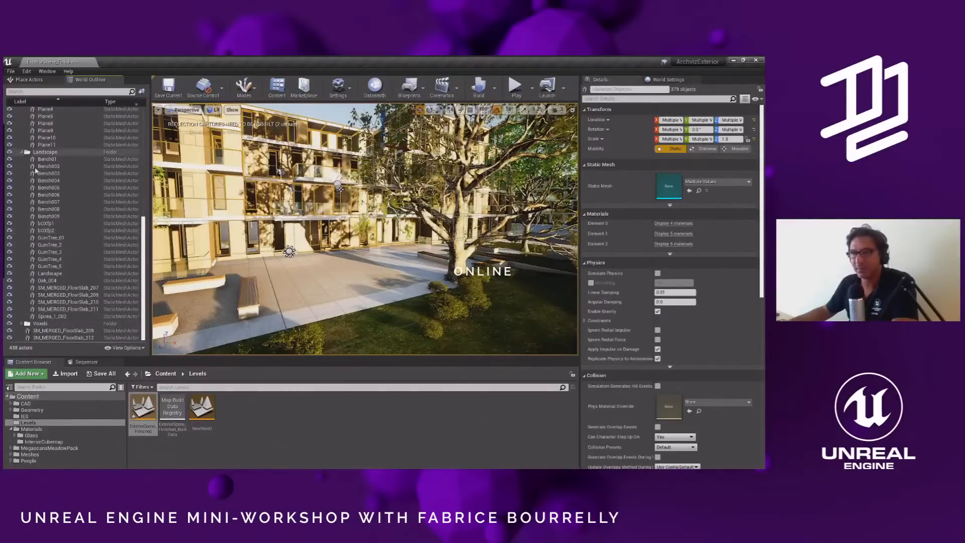
left_click(21, 152)
left_click(10, 330)
left_click(9, 338)
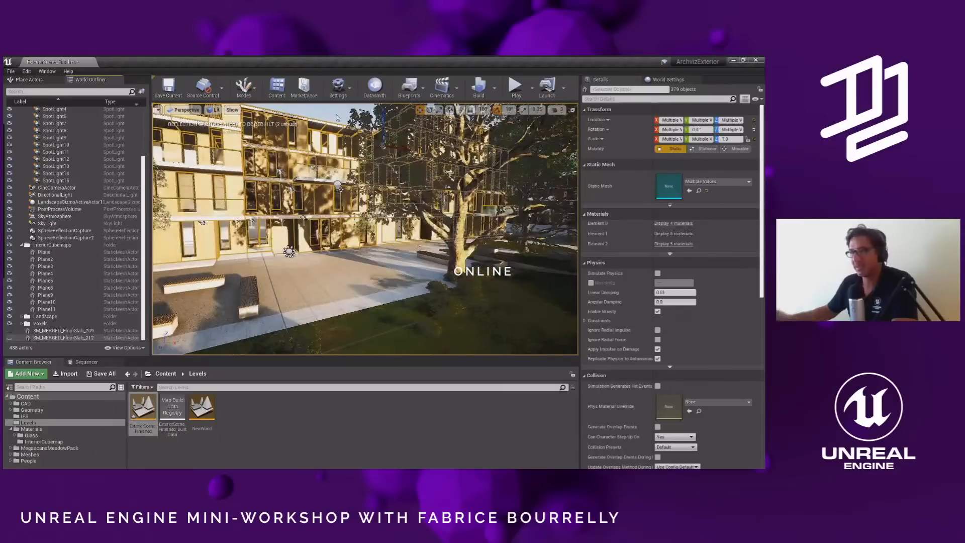
left_click(337, 117)
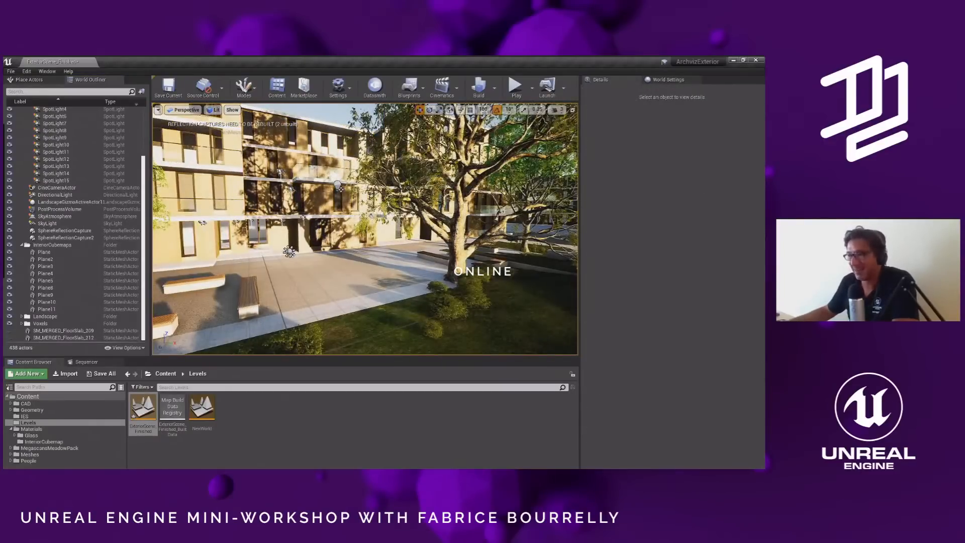
- Select the directional light and move it forward onto the courtyard paving
left_click(288, 251)
left_click_drag(287, 252, 327, 278)
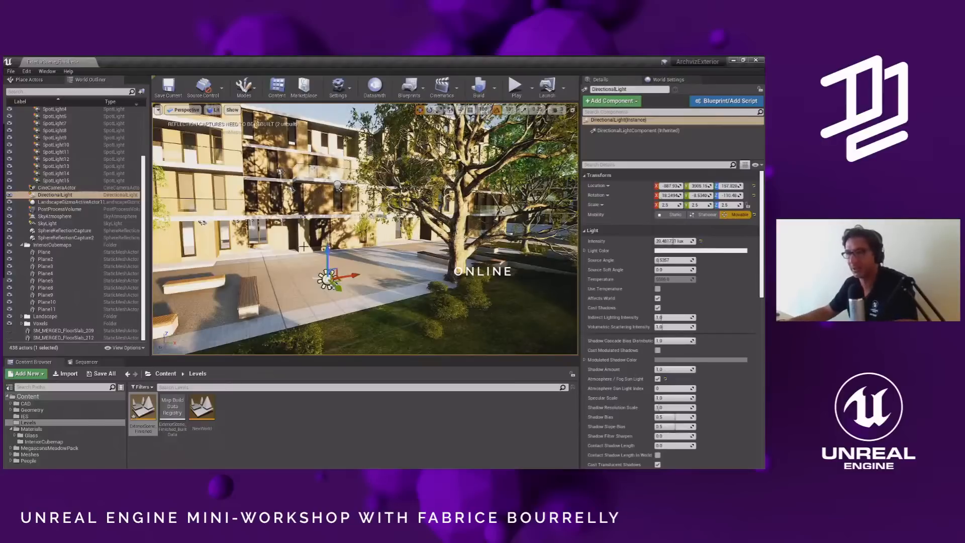
- Hide the Voxels folder to expose what stands behind the modular facade
right_click_drag(295, 244, 282, 237)
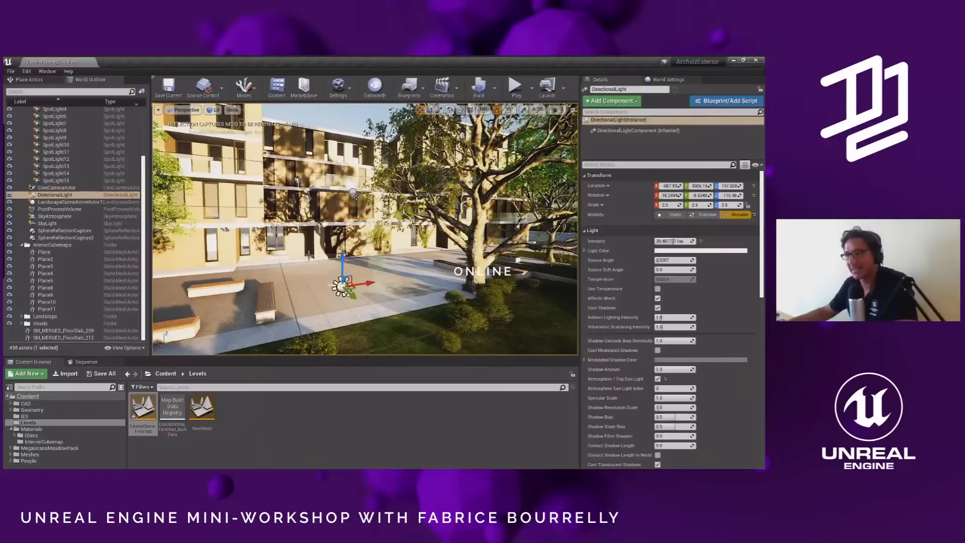
scroll(308, 255, "up", 3)
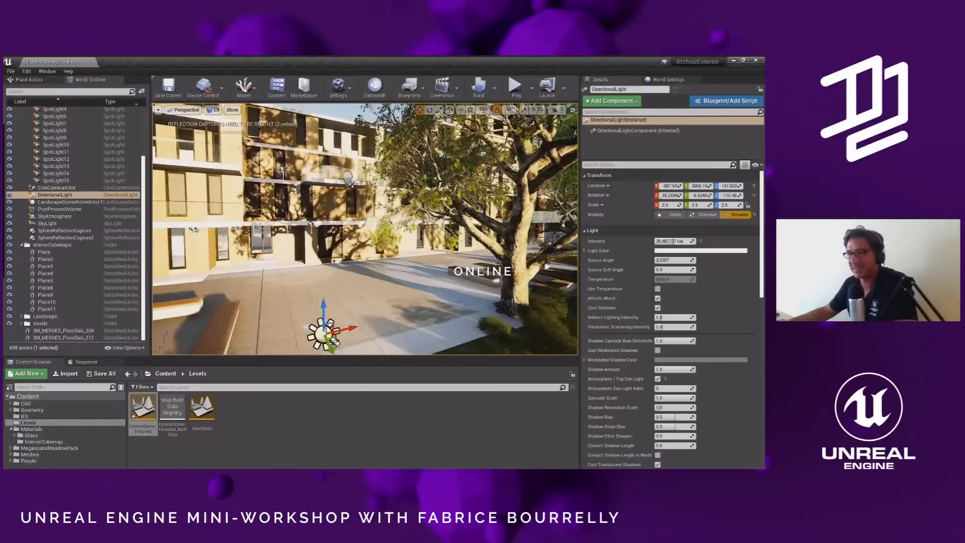
scroll(334, 342, "up", 2)
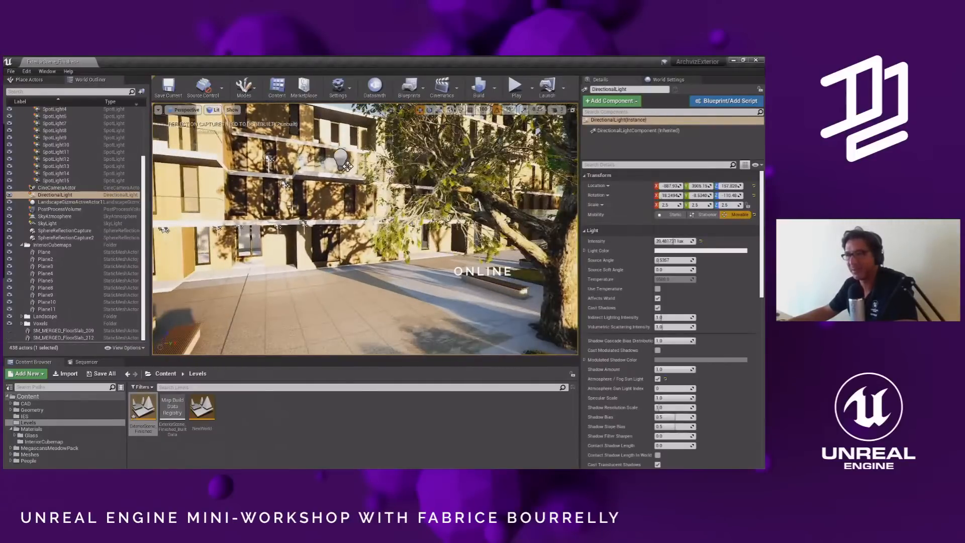
right_click_drag(241, 251, 252, 278)
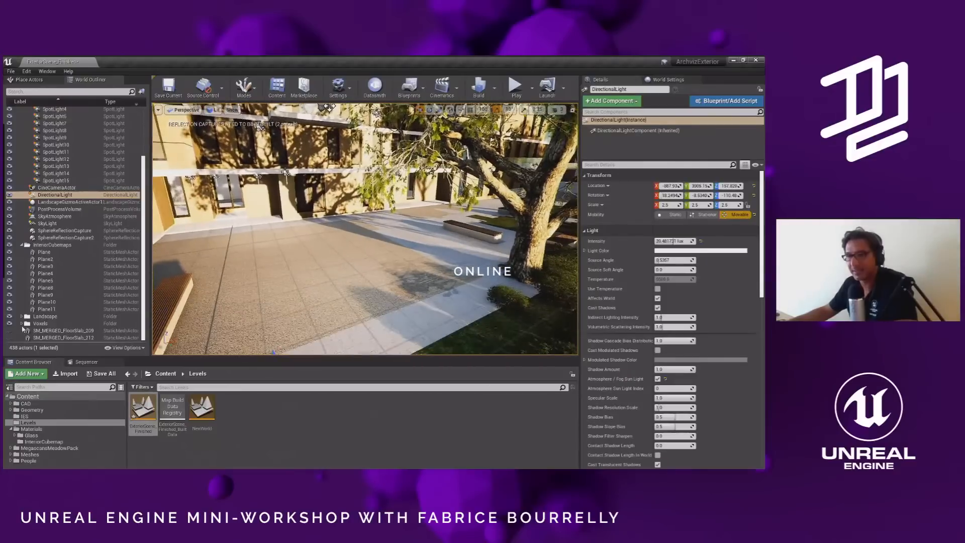
right_click_drag(6, 325, 12, 328)
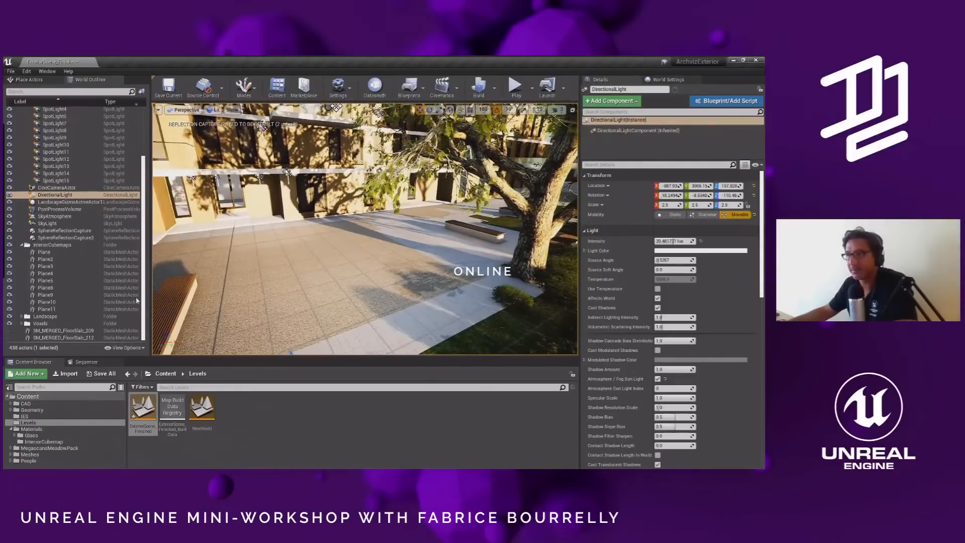
left_click(9, 323)
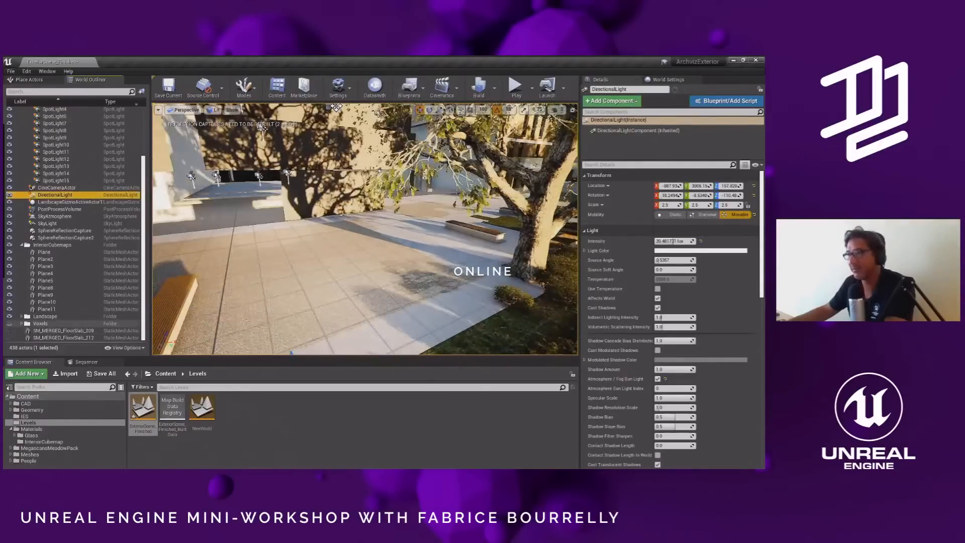
- Delete five InteriorCubemaps planes standing behind the facade and show the Voxels folder again
left_click(346, 136)
key("Delete")
left_click(322, 143)
key("Delete")
left_click(354, 143)
key("Delete")
left_click(353, 145)
key("Delete")
left_click(354, 146)
key("Delete")
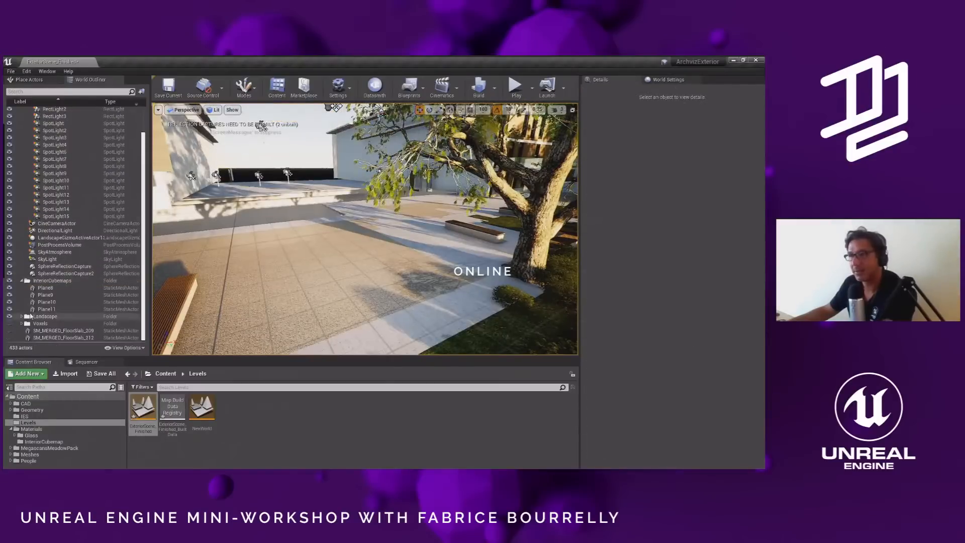
left_click(9, 323)
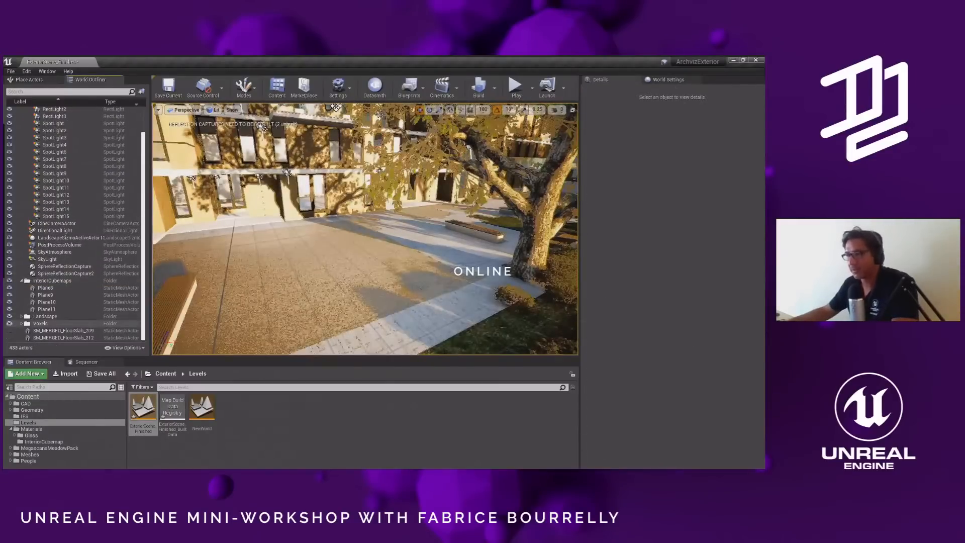
mouse_move(323, 257)
right_mouse_down()
mouse_move(309, 253)
mouse_move(321, 256)
right_mouse_up()
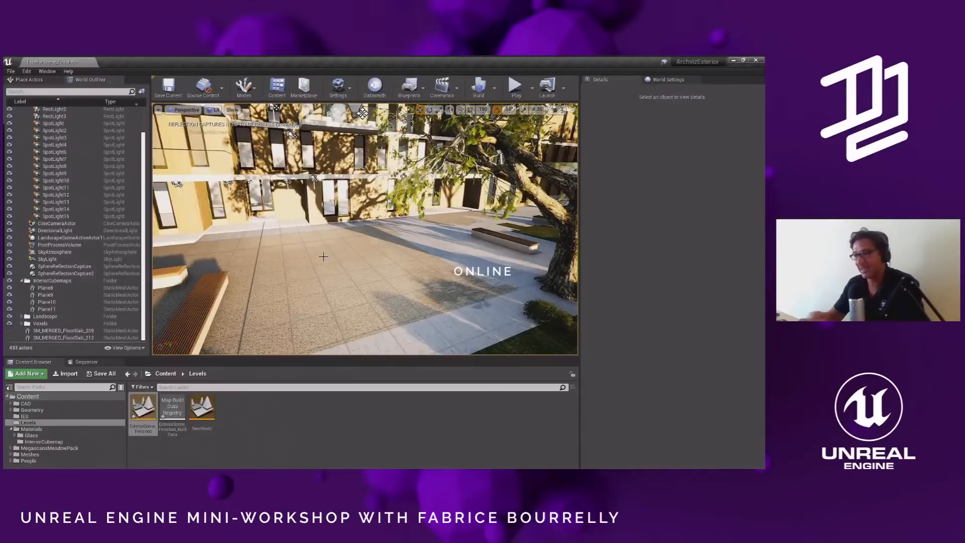
- Examine the courtyard paving, the slatted benches and the surrounding facades from several viewpoints, selecting Bench004
left_click_drag(283, 357, 284, 362)
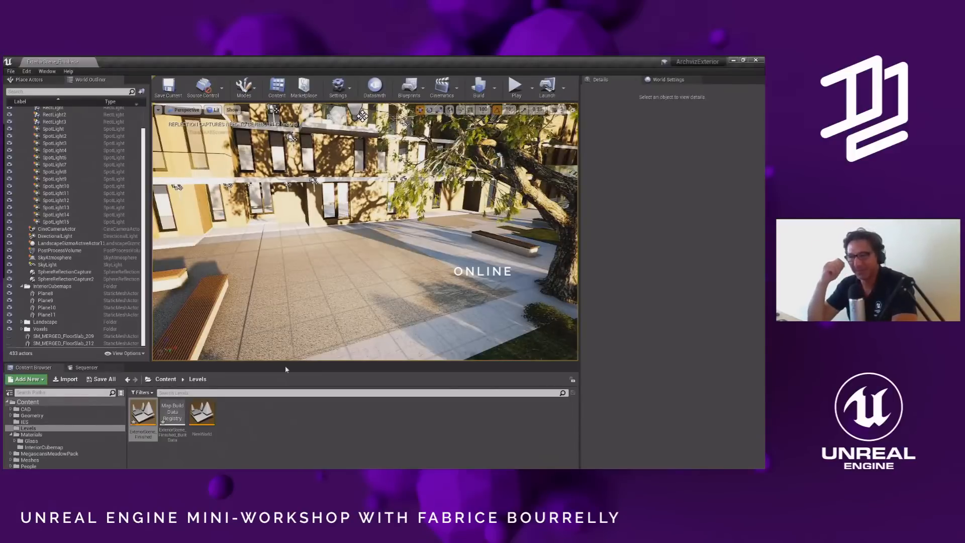
right_click_drag(330, 293, 359, 326)
right_click_drag(365, 231, 354, 232)
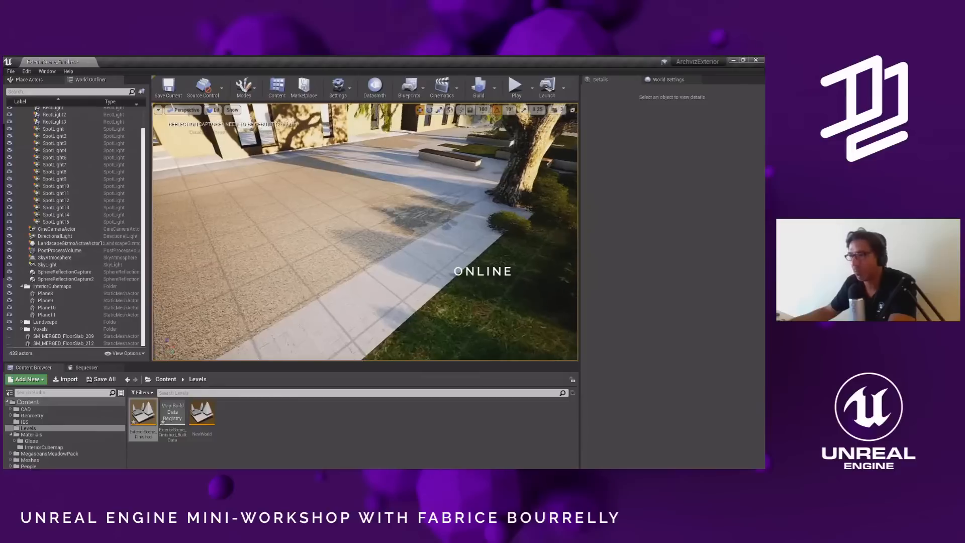
right_click_drag(323, 245, 436, 316)
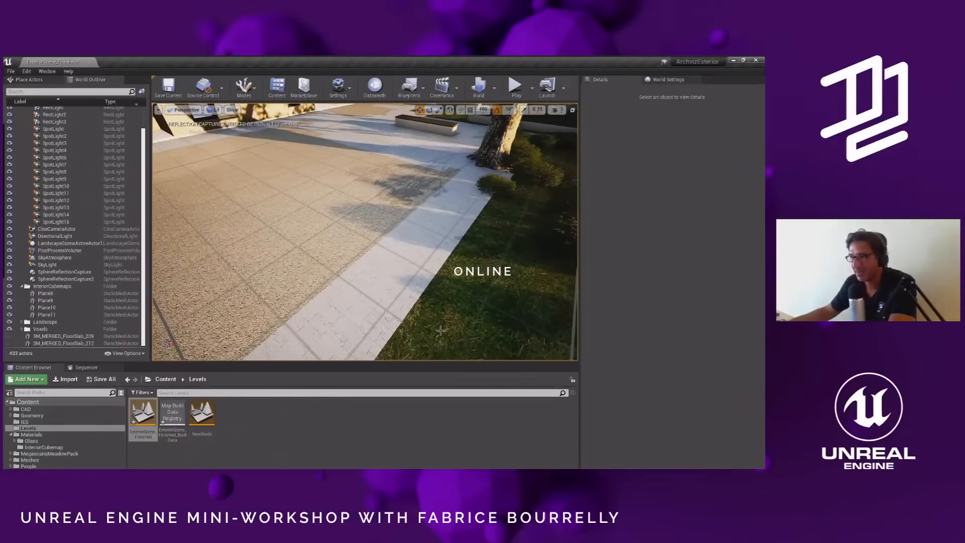
left_click_drag(306, 321, 299, 281, "alt")
mouse_move(300, 281)
right_mouse_down()
mouse_move(295, 323)
mouse_move(297, 269)
right_mouse_up()
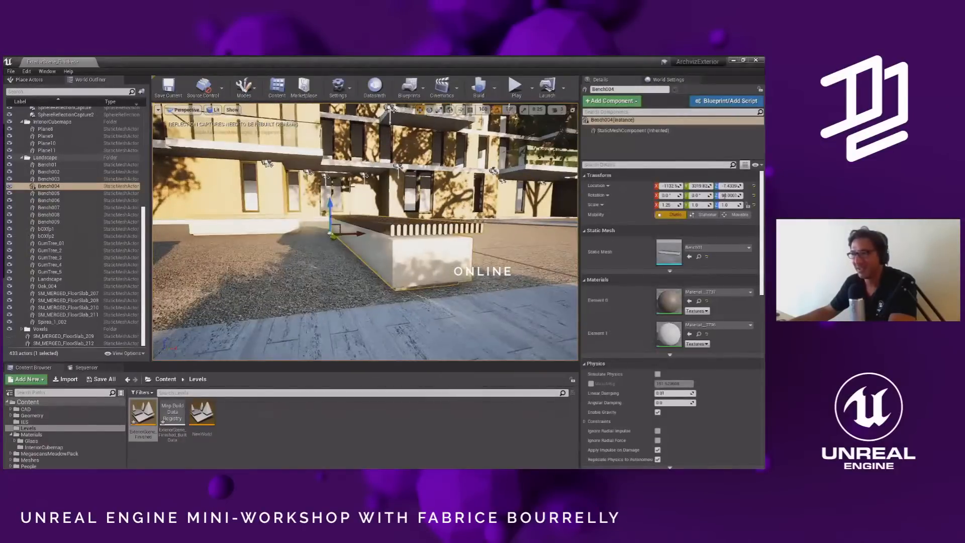
left_click_drag(384, 234, 581, 236, "alt")
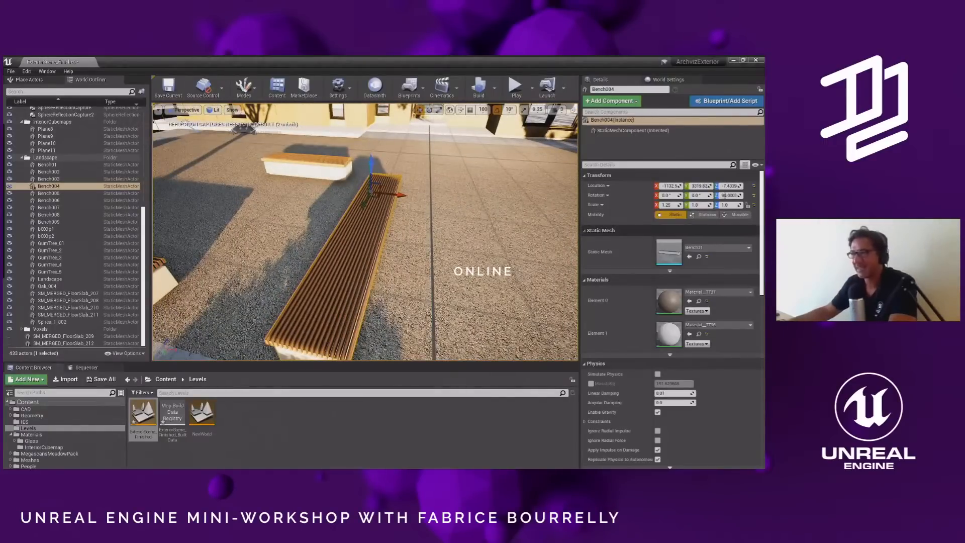
right_click_drag(341, 320, 365, 213)
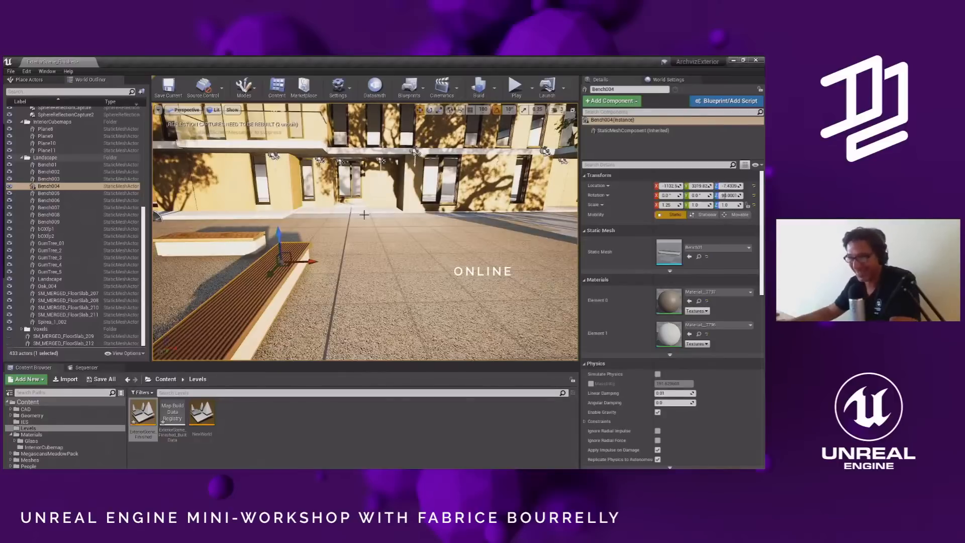
right_click_drag(343, 224, 347, 251)
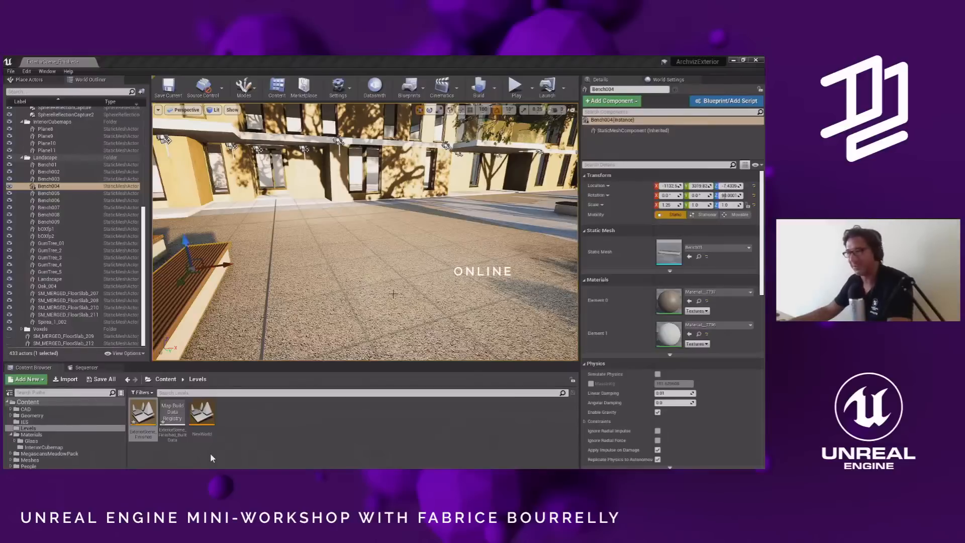
right_click_drag(391, 289, 449, 238)
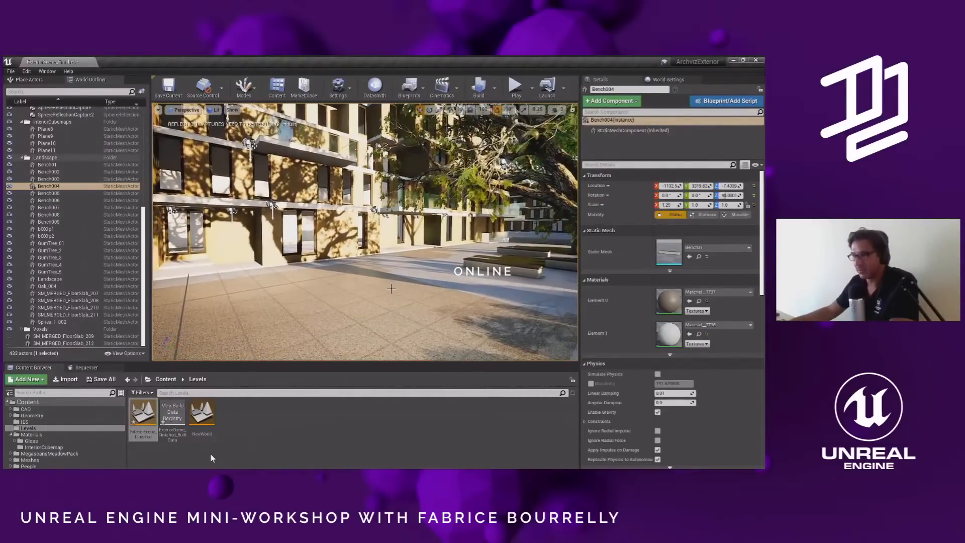
scroll(369, 295, "down", 3)
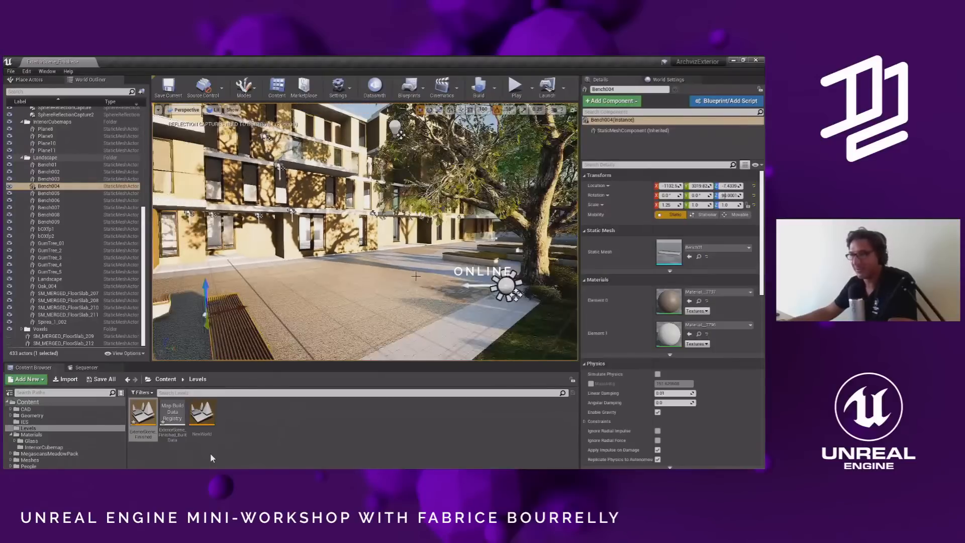
scroll(416, 277, "down", 2)
scroll(425, 274, "up", 2)
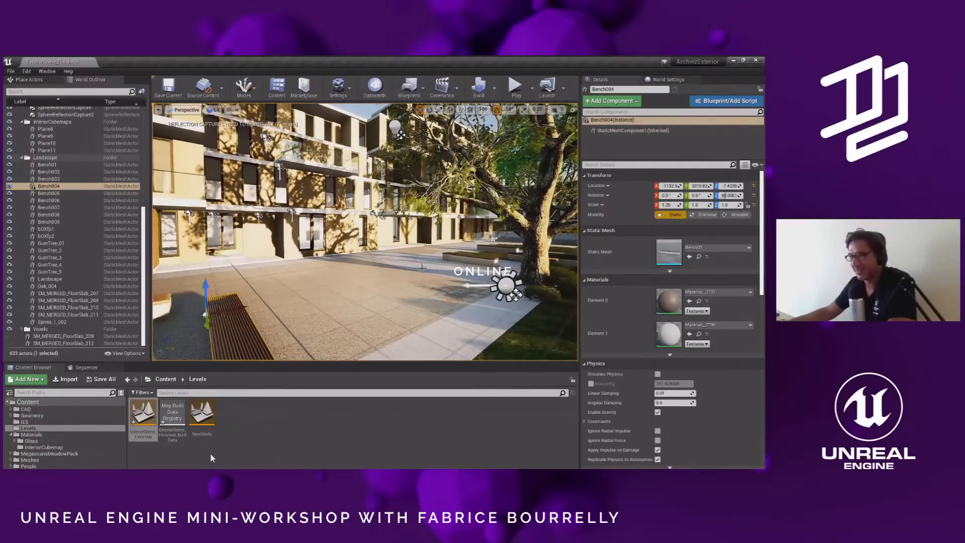
left_click_drag(422, 267, 390, 271, "alt")
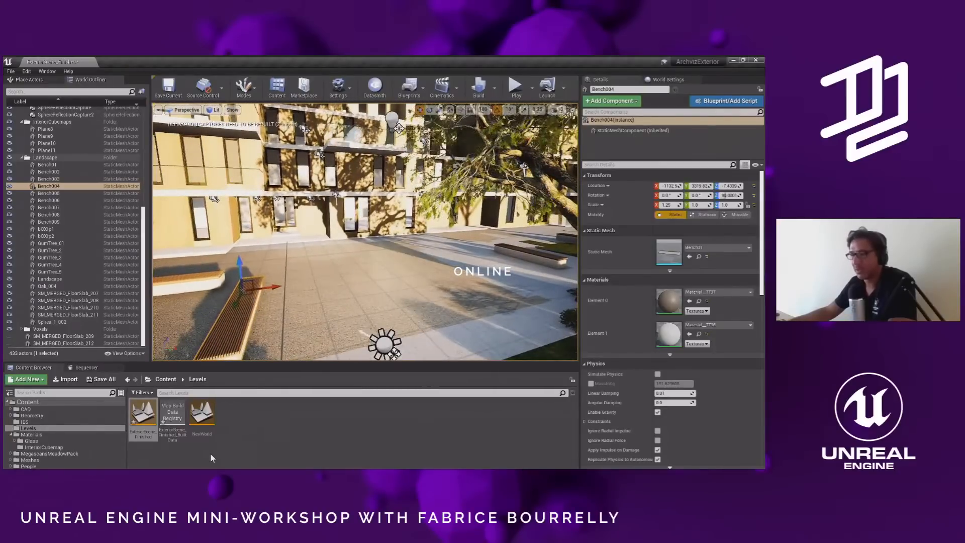
right_click_drag(356, 274, 54, 403)
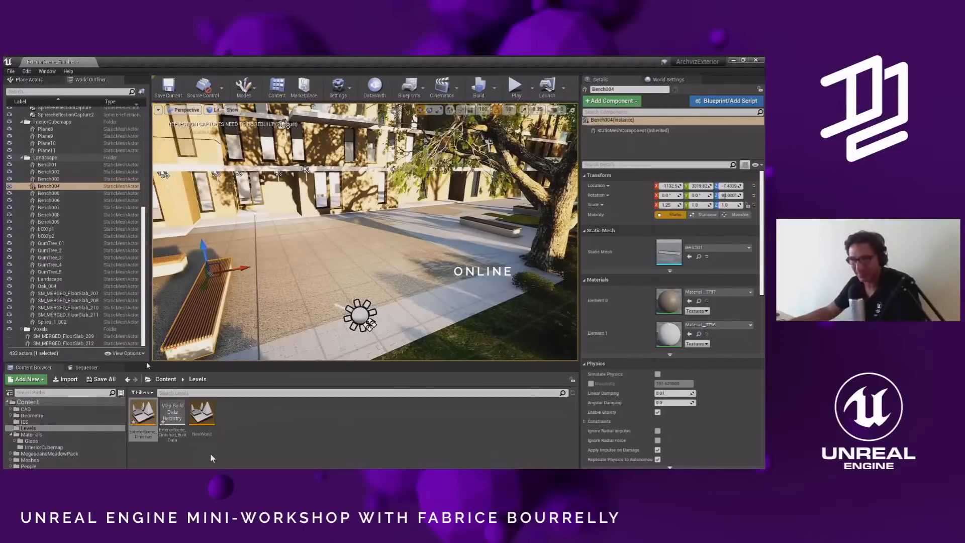
- Open the Geometry asset folder and select several facade panels on the upper floors to inspect which static meshes they use
left_click(32, 416)
right_click_drag(383, 116, 363, 120)
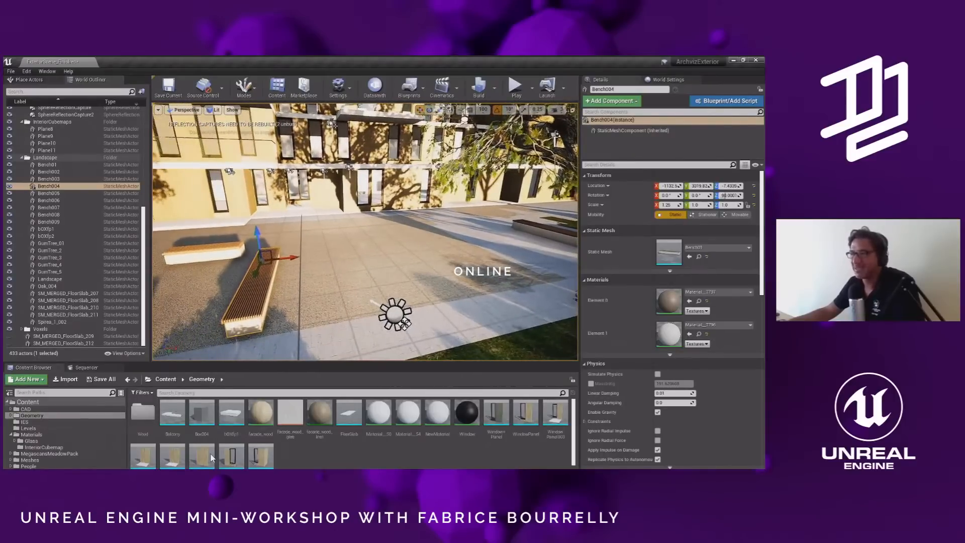
right_click_drag(388, 262, 389, 169)
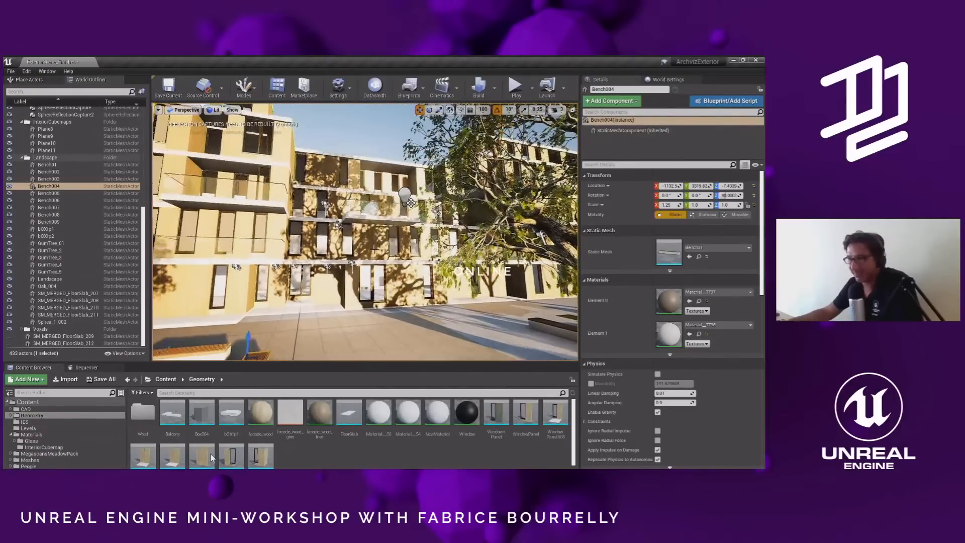
left_click(271, 227)
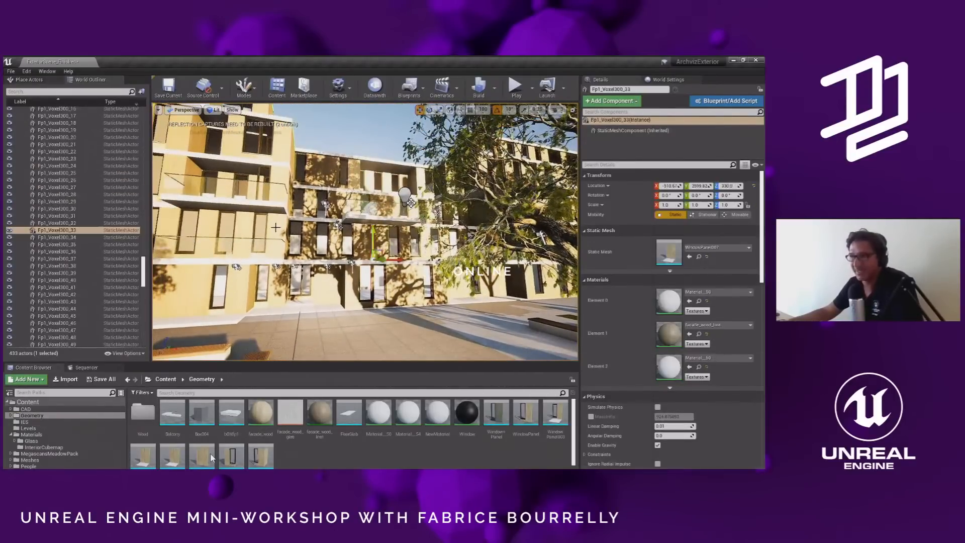
left_click(253, 228)
left_click(246, 222)
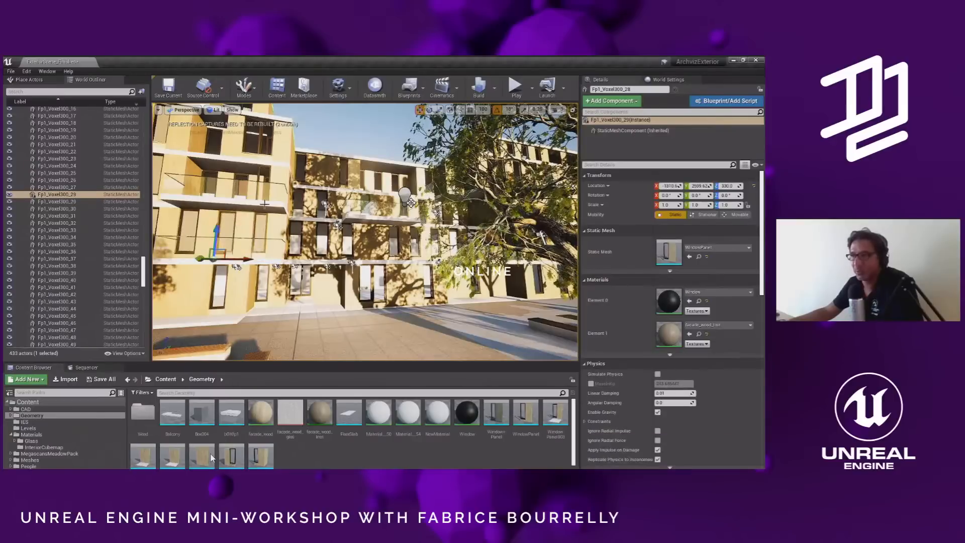
left_click(281, 176)
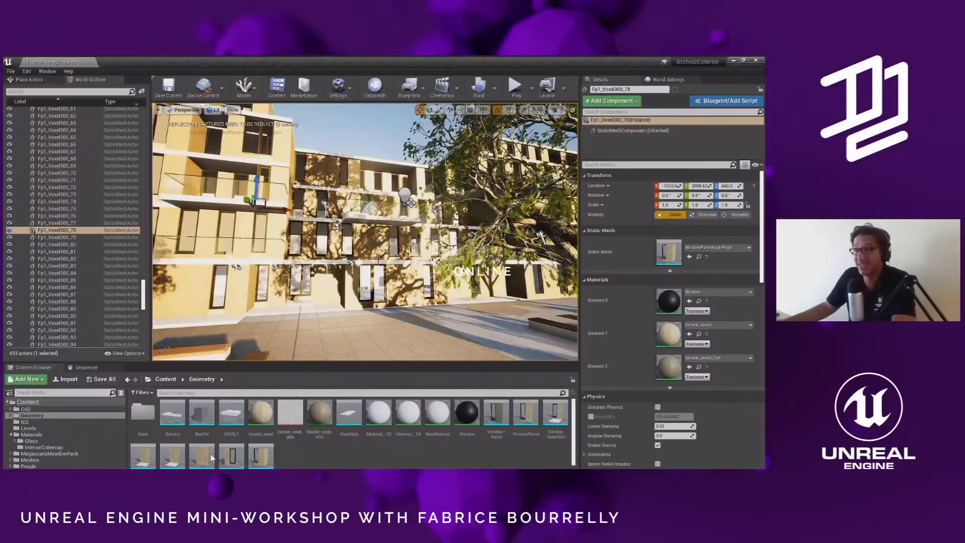
- Move Bench004, Bench008 and the third bench near them aside to clear the courtyard paving
right_click_drag(381, 243, 384, 262)
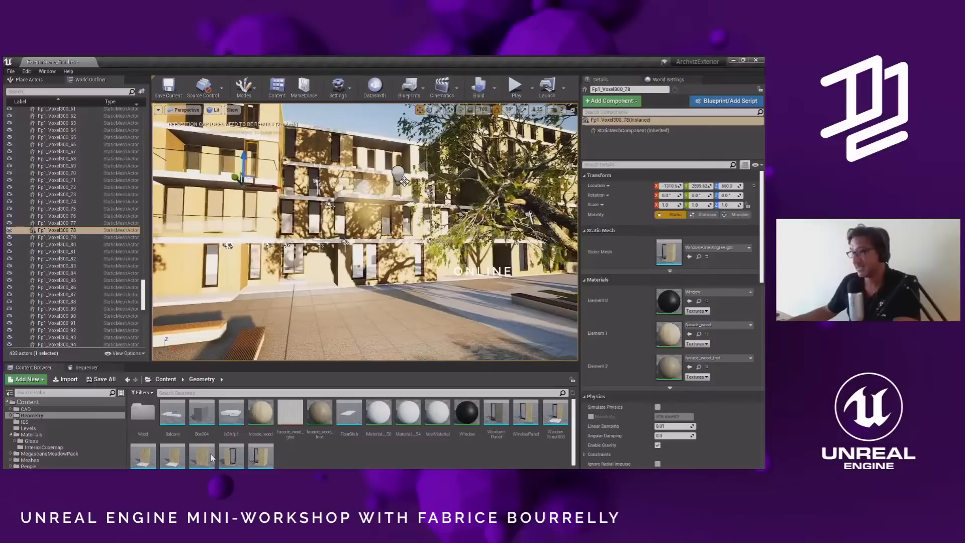
scroll(381, 244, "down", 5)
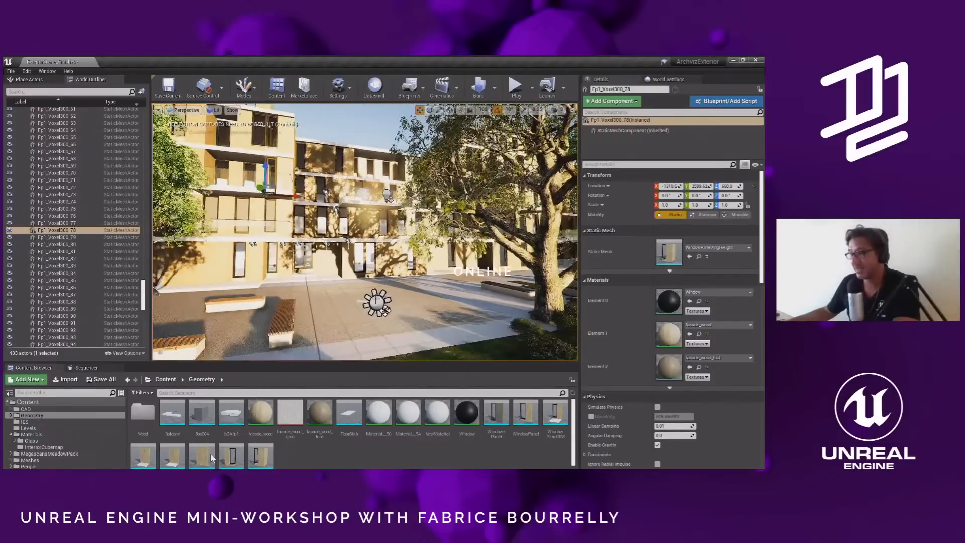
left_click(376, 303)
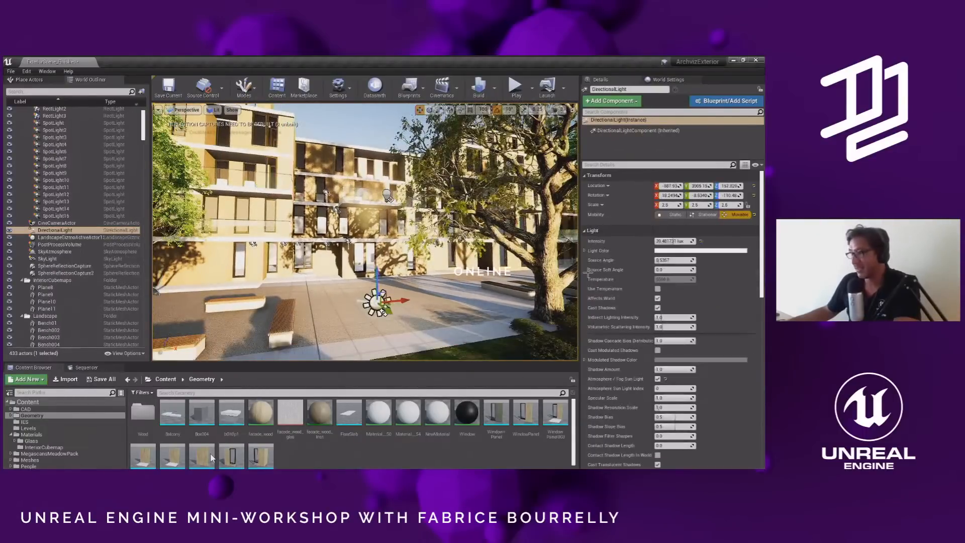
right_click_drag(375, 247, 398, 249)
key("a")
key("w")
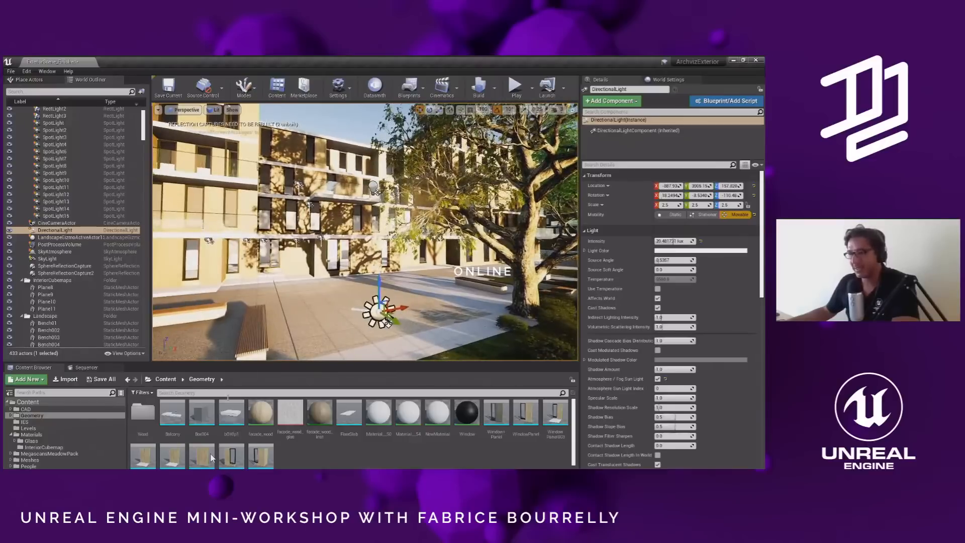
right_click_drag(302, 292, 289, 312)
left_click(295, 272)
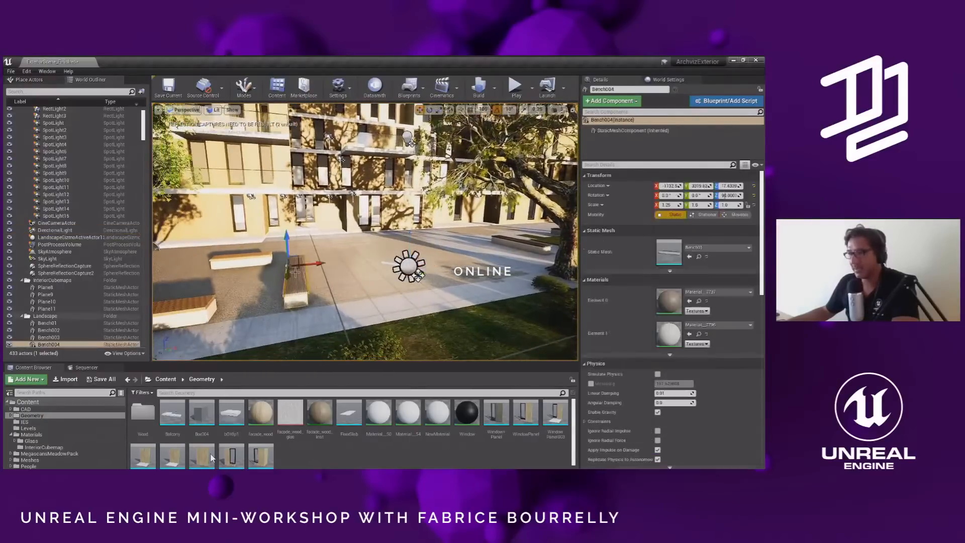
left_click_drag(297, 268, 152, 256)
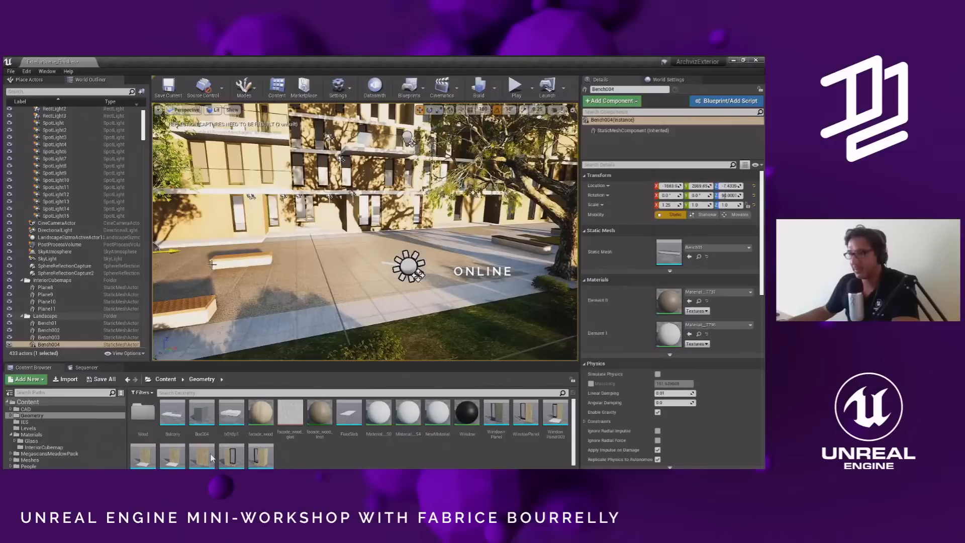
left_click(240, 266)
left_click_drag(282, 264, 219, 278)
left_click(228, 314)
left_click_drag(230, 315, 197, 302)
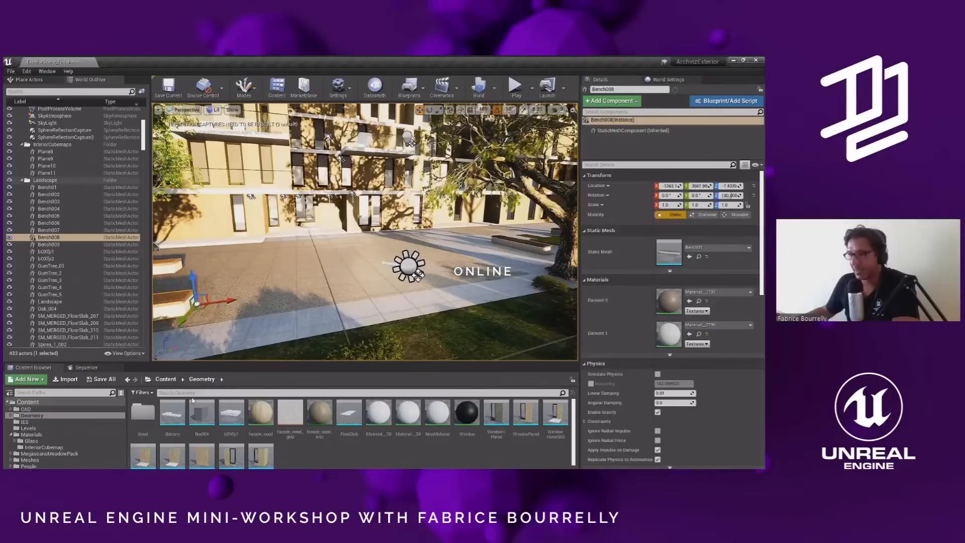
- Place the Box004 mesh from the Geometry folder in the courtyard, reset its location to the origin and enable 100-unit grid snapping
left_click_drag(200, 411, 239, 286)
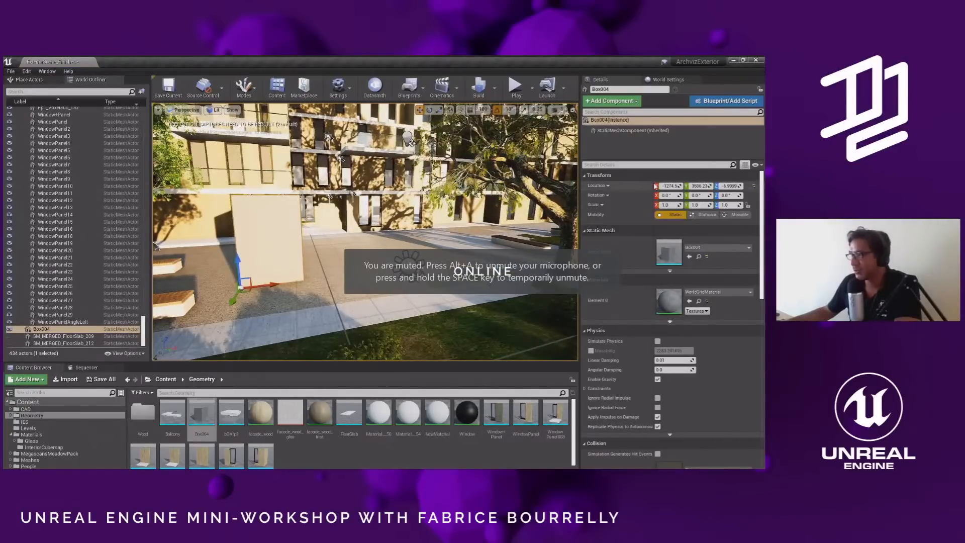
left_click(753, 186)
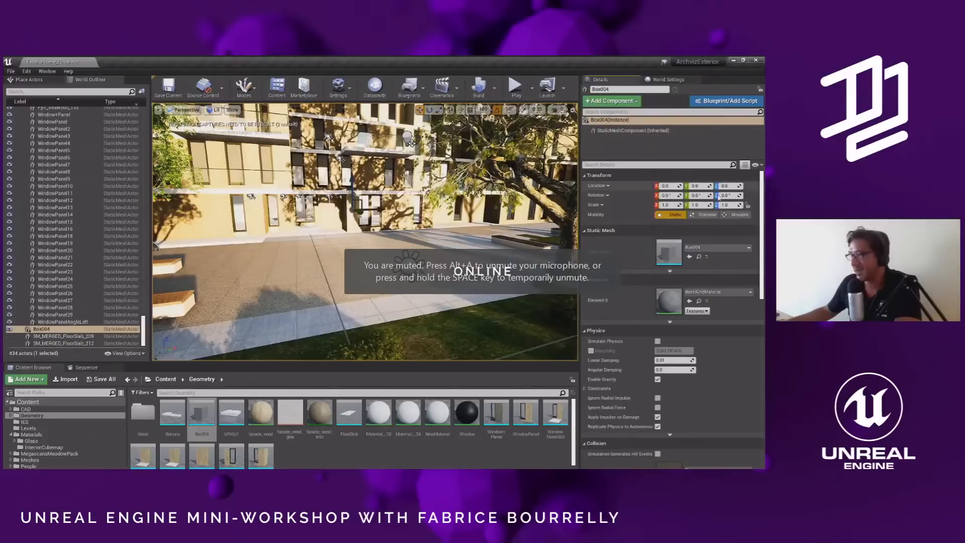
right_click_drag(461, 220, 450, 241)
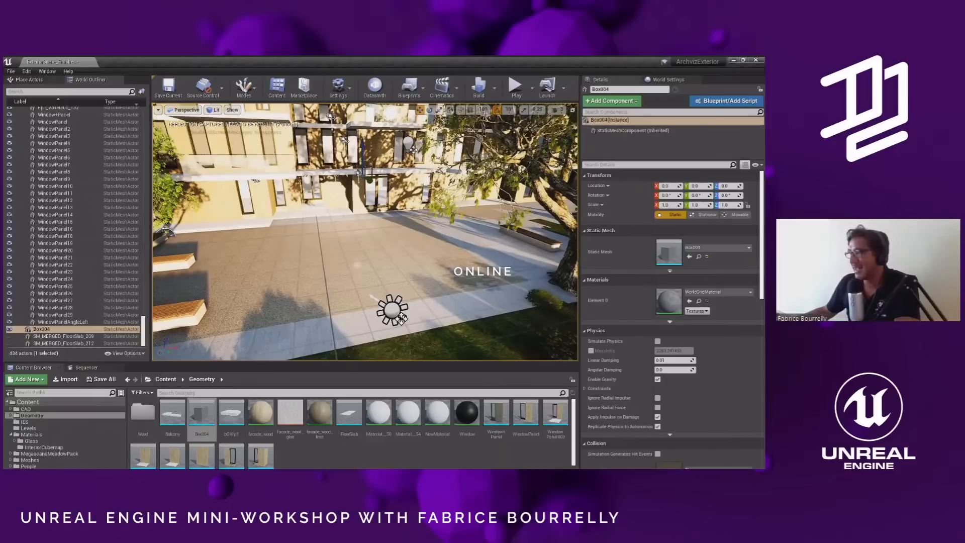
left_click(471, 110)
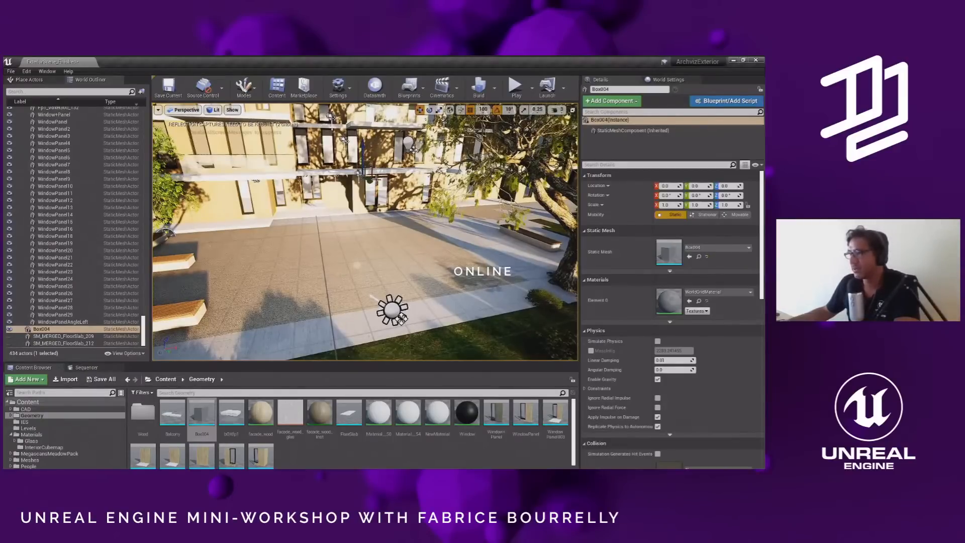
- Try to position the box on the cleared paving beside the benches using vertex snapping
left_click_drag(375, 179, 452, 261)
left_click_drag(371, 270, 352, 285)
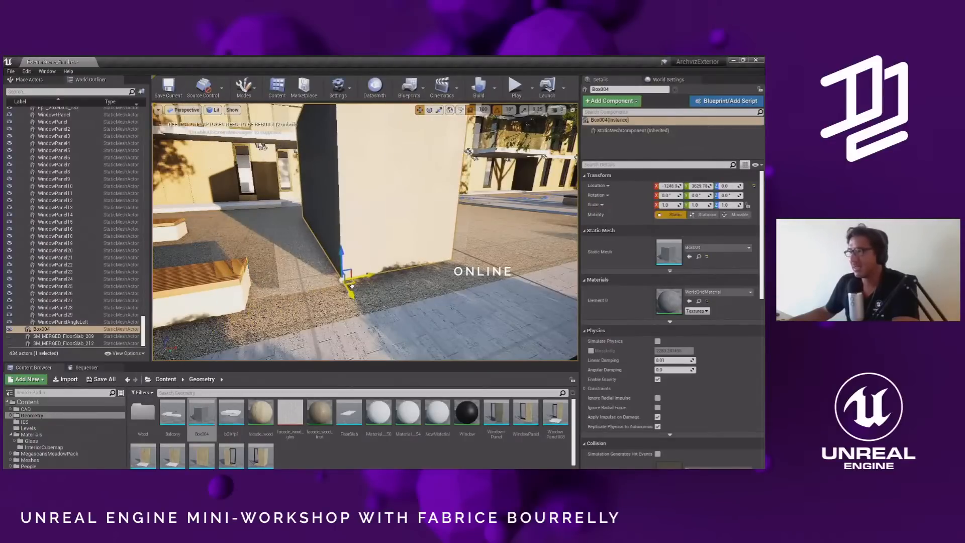
right_click_drag(412, 280, 430, 287)
key("d")
key("s")
right_click_drag(321, 308, 300, 274)
key("s")
key("s")
key("v")
mouse_move(275, 315)
left_mouse_down()
mouse_move(456, 257)
mouse_move(349, 300)
mouse_move(291, 305)
left_mouse_up()
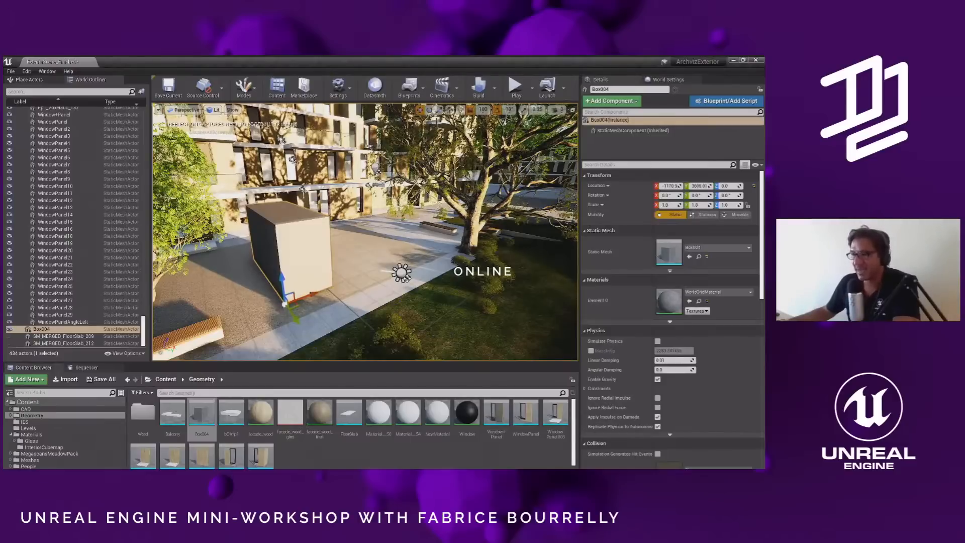
mouse_move(305, 297)
left_mouse_down()
mouse_move(213, 329)
mouse_move(299, 303)
left_mouse_up()
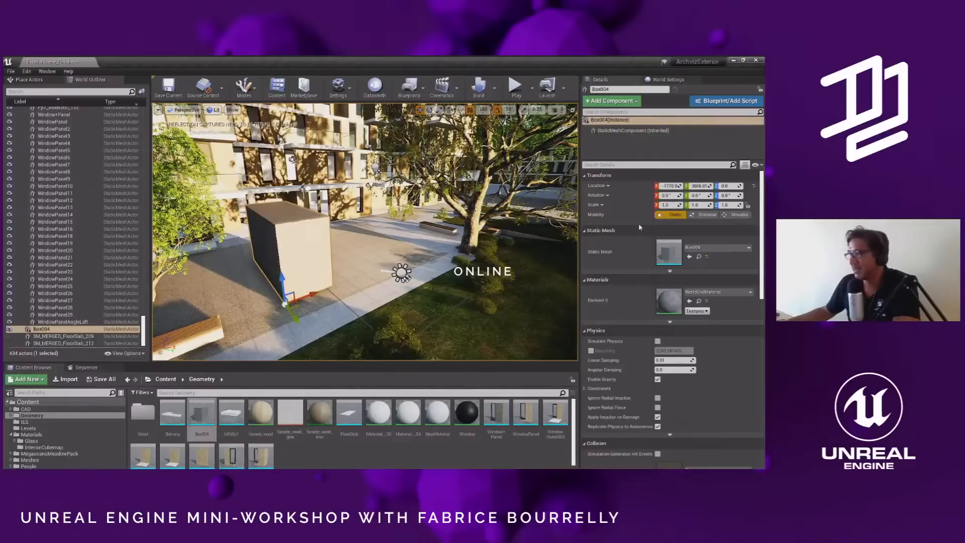
- Reset the box's location to the origin and move it along the grid to X -1300 on the cleared paving
left_click(753, 186)
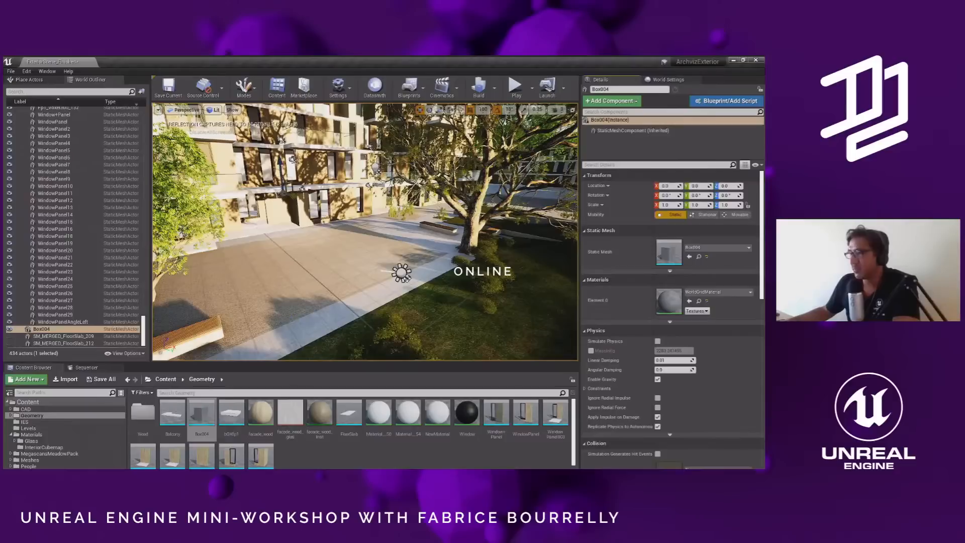
left_click_drag(292, 194, 313, 349)
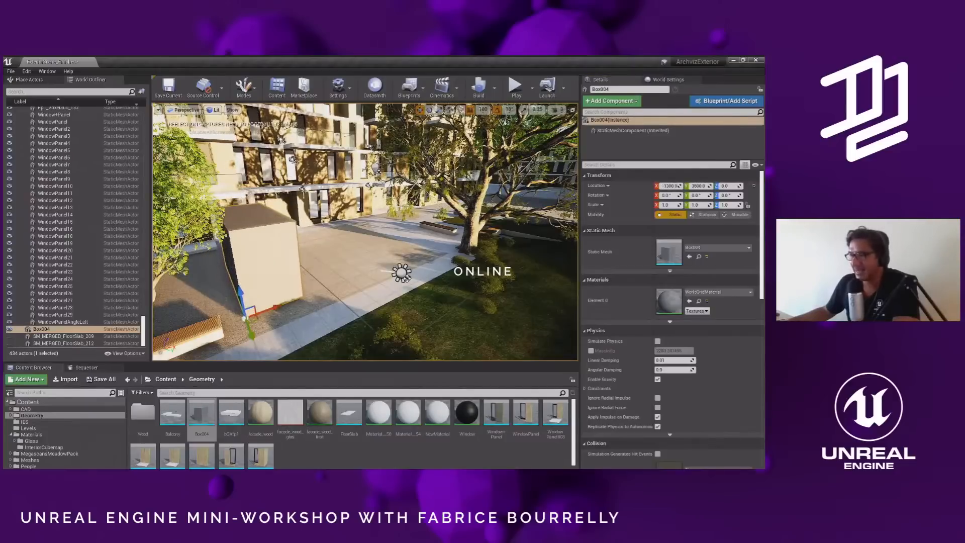
- Duplicate the box four times along the X axis to form a continuous row of boxes across the paving
right_click_drag(285, 312, 261, 338)
key("w")
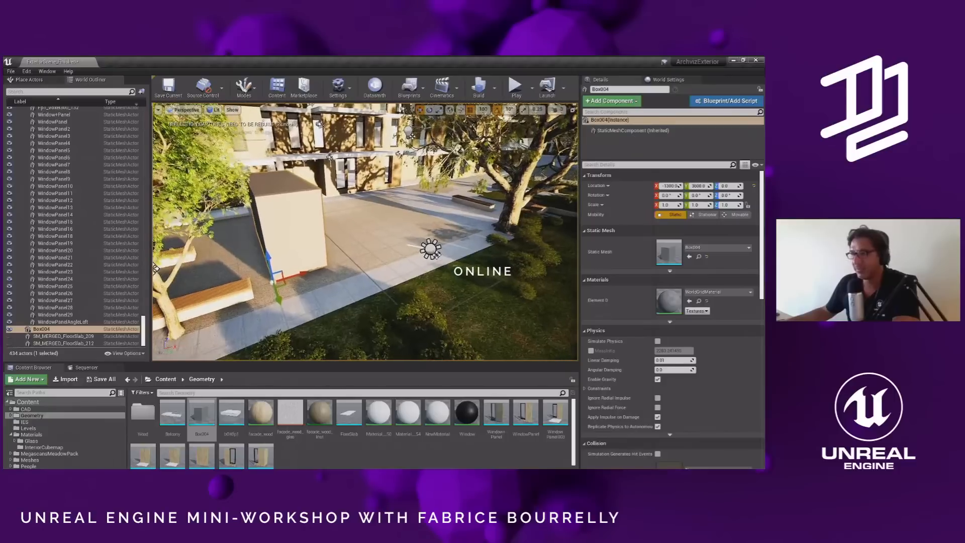
left_click_drag(301, 274, 458, 228, "alt")
right_click_drag(458, 228, 448, 229)
mouse_move(351, 251)
right_mouse_down()
mouse_move(334, 246)
mouse_move(345, 251)
right_mouse_up()
scroll(429, 249, "up", 3)
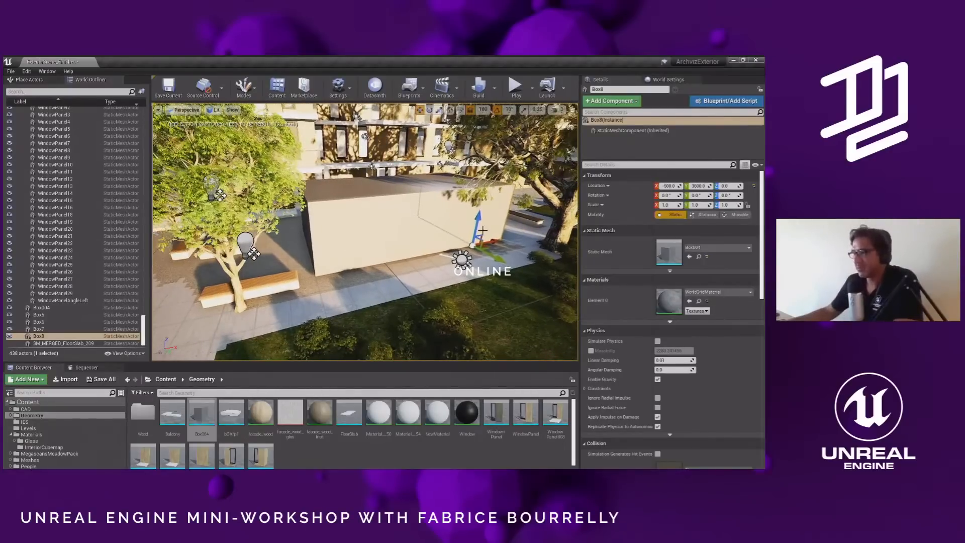
- Select the five boxes in the row and duplicate them 300 units upward to form a second storey
scroll(443, 237, "up", 1)
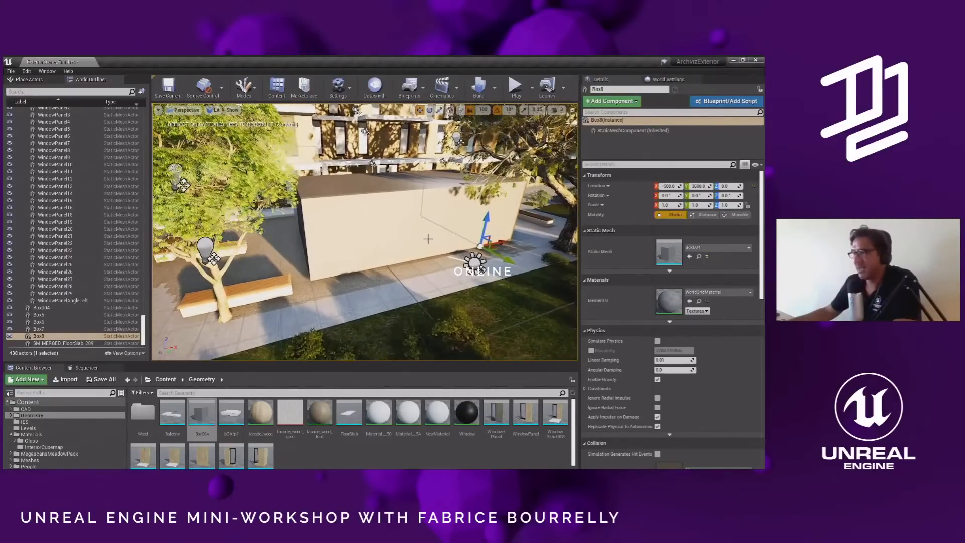
left_click(38, 329, "ctrl")
left_click(37, 322, "ctrl")
left_click(38, 314, "ctrl")
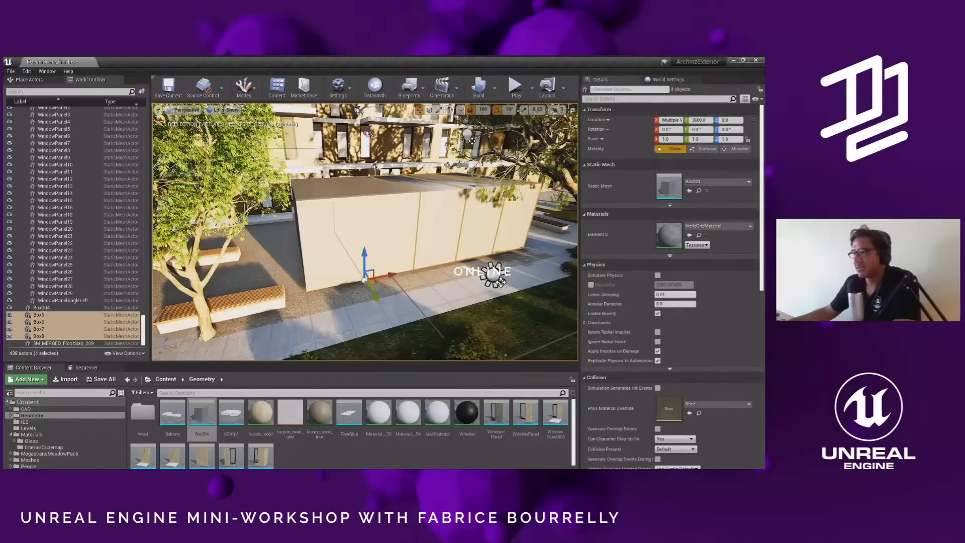
left_click(503, 246, "ctrl")
left_click_drag(503, 245, 519, 157, "alt")
- Examine the pivot point at the base corner of the first ground-floor box
right_click_drag(315, 267, 475, 234)
left_click(256, 294)
left_click(297, 296, "ctrl")
left_click(373, 286, "ctrl")
left_click(416, 274, "ctrl")
left_click(291, 304)
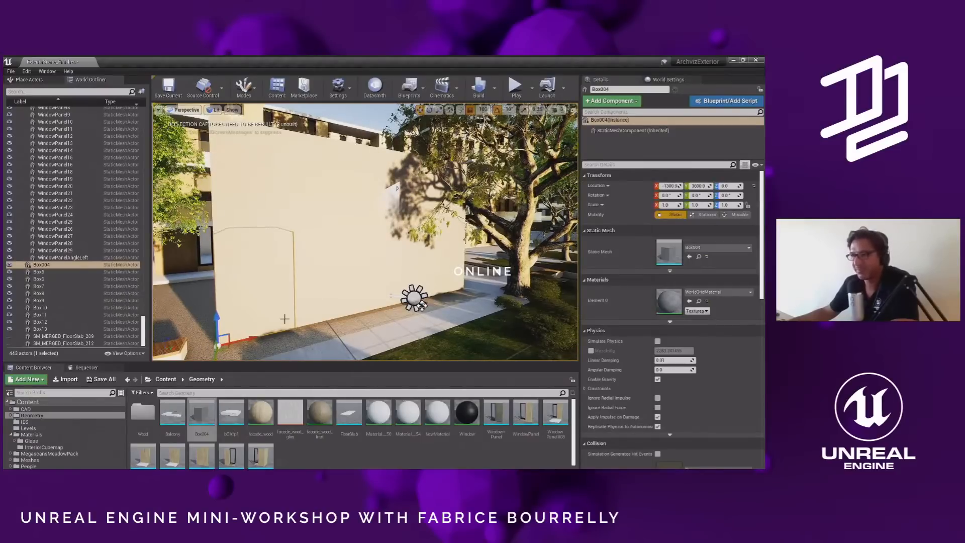
right_click_drag(286, 293, 270, 336)
right_click_drag(389, 322, 369, 312)
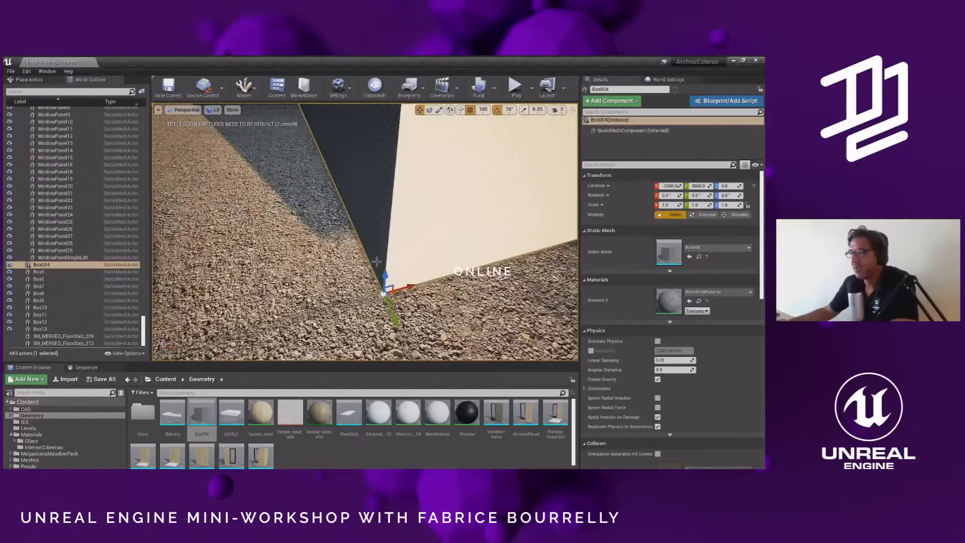
scroll(395, 246, "down", 1)
scroll(457, 232, "down", 1)
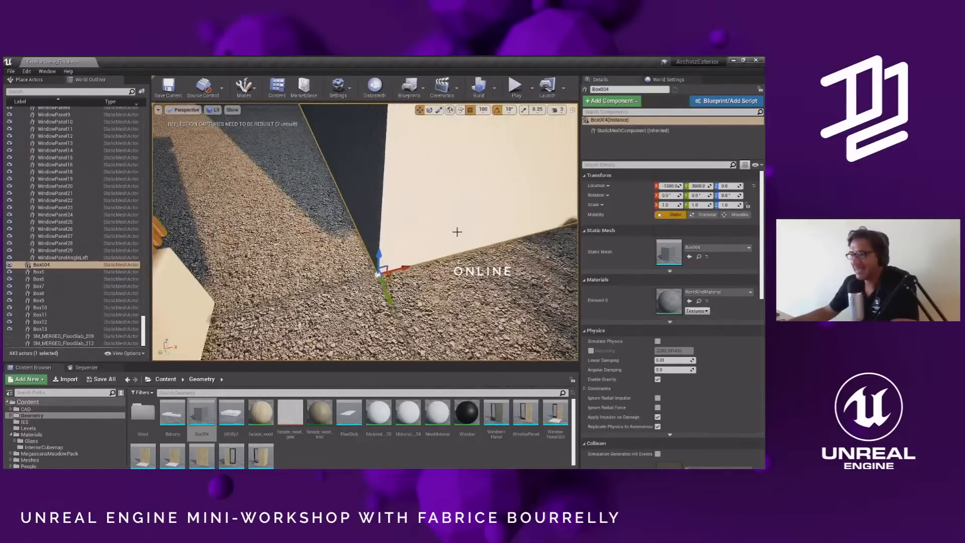
scroll(473, 291, "down", 1)
- Select the five ground-floor boxes and replace their static mesh with WindowPanel
left_click(495, 229, "ctrl")
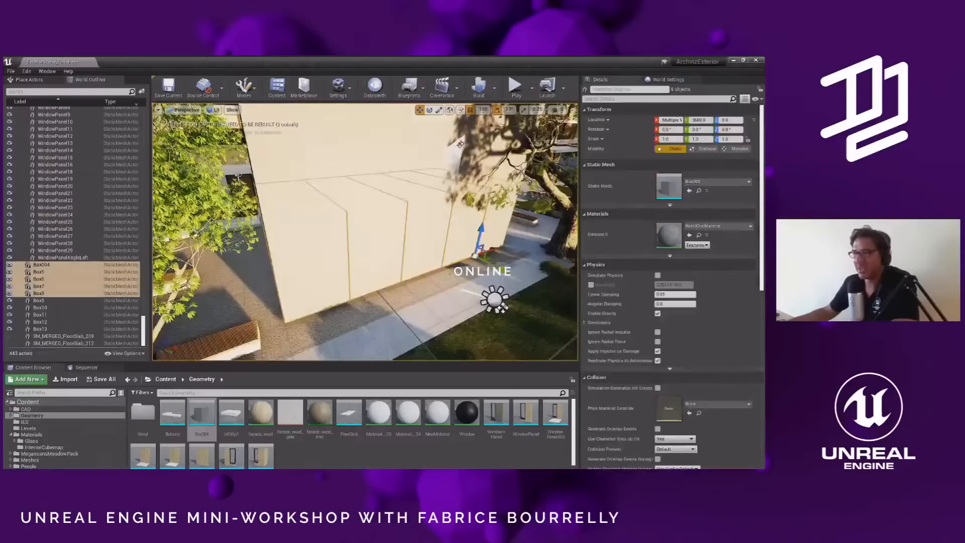
scroll(423, 302, "down", 3)
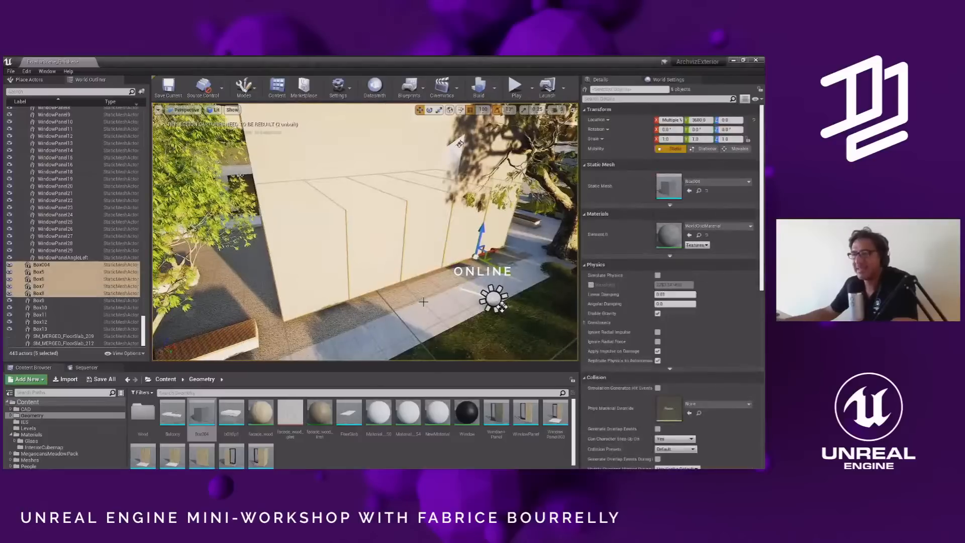
left_click_drag(423, 302, 423, 301, "alt")
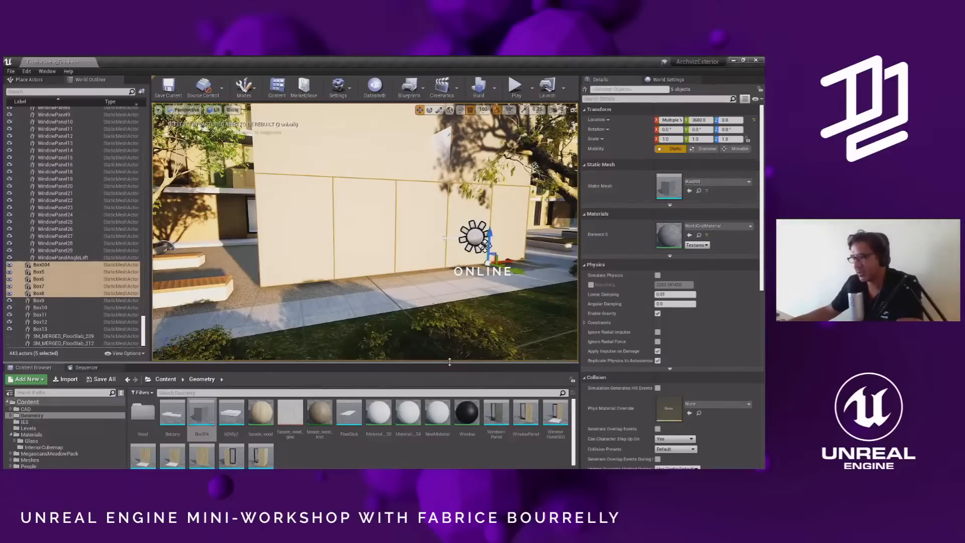
left_click_drag(450, 350, 451, 322)
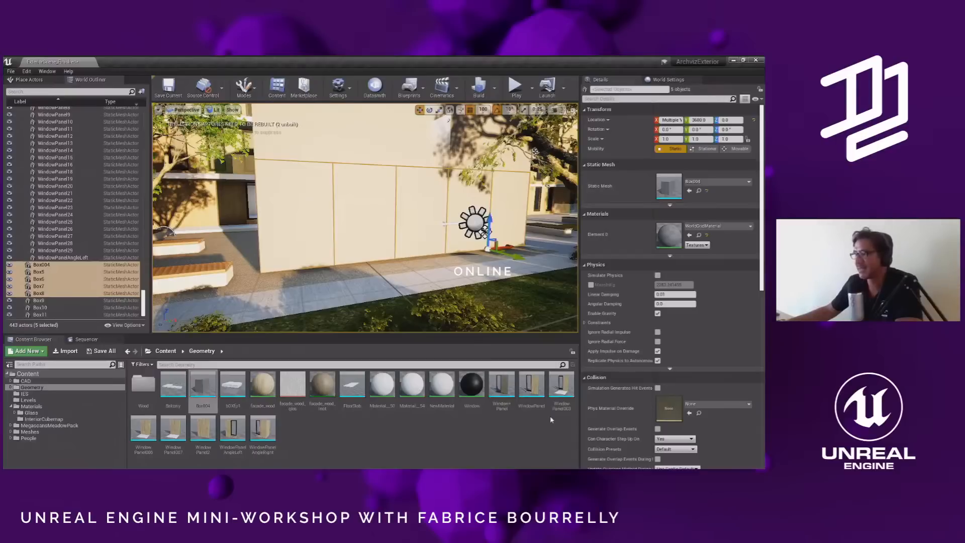
left_click(531, 386)
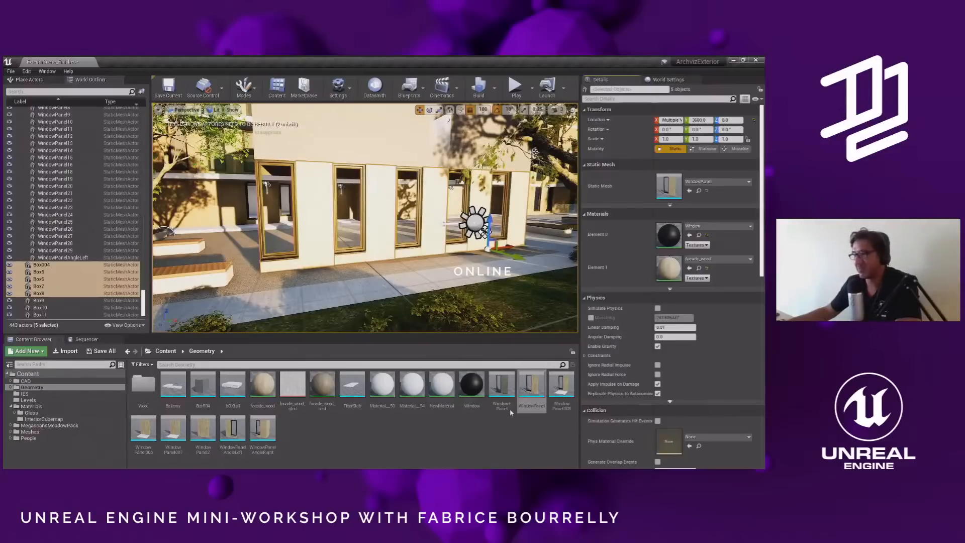
left_click_drag(420, 295, 553, 277, "alt")
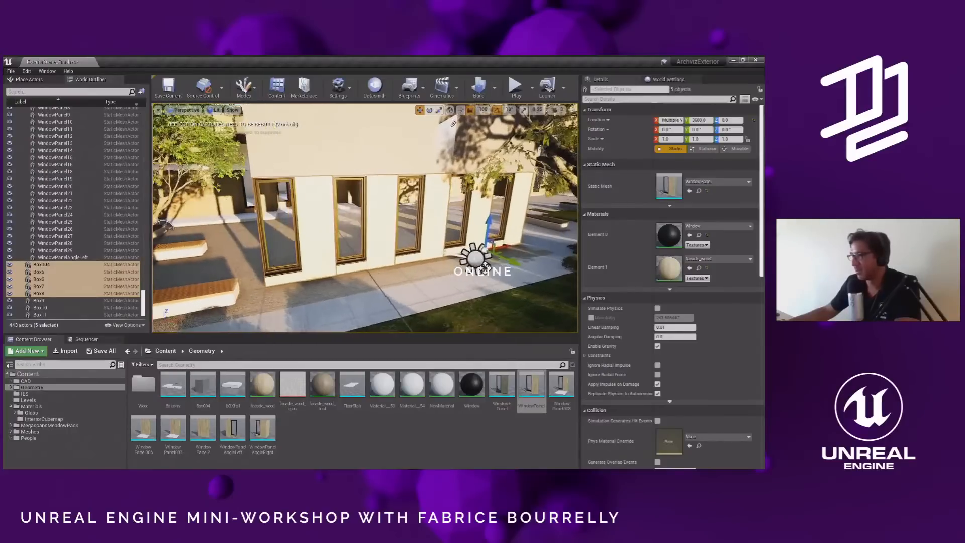
- Select the directional light and reduce its intensity to darken the sunlight on the panels
left_click(477, 261)
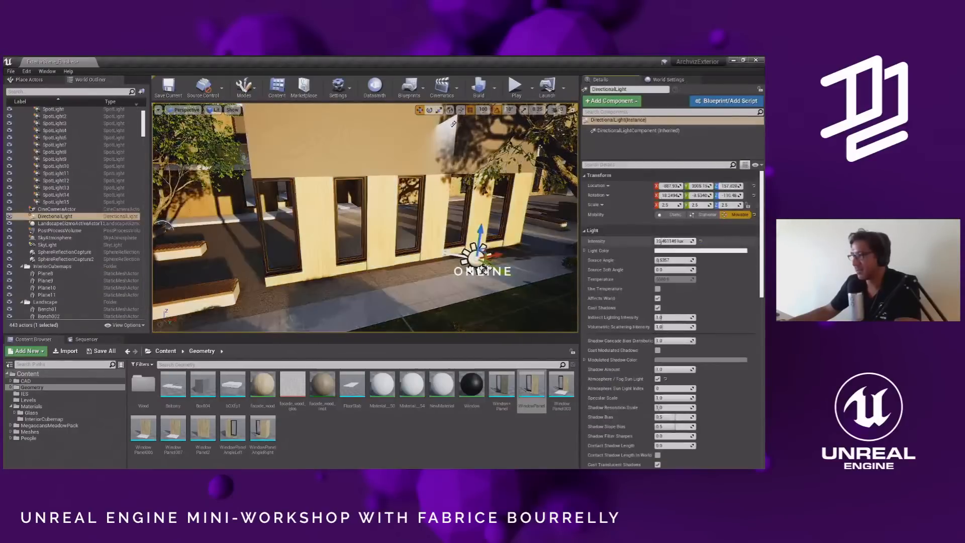
left_click_drag(659, 241, 661, 241)
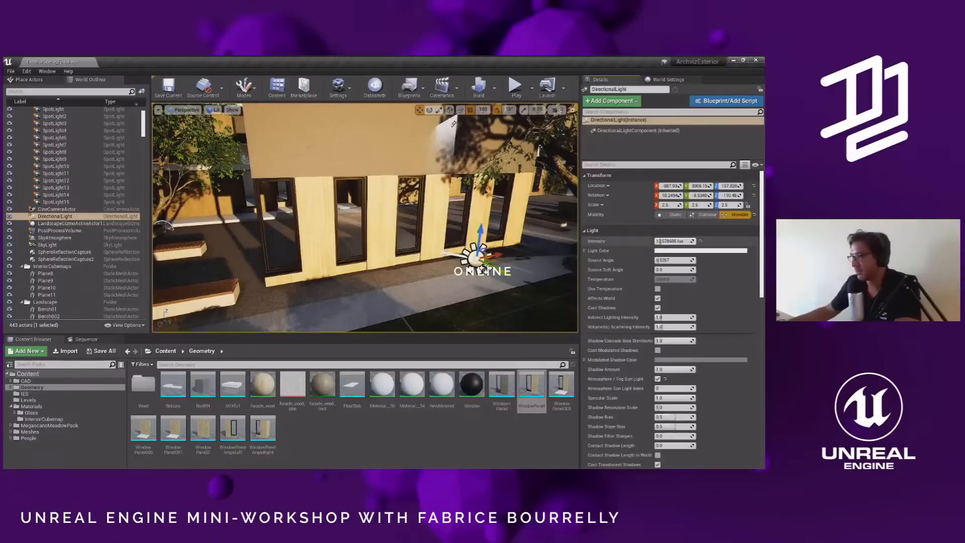
scroll(685, 286, "down", 5)
scroll(686, 285, "up", 5)
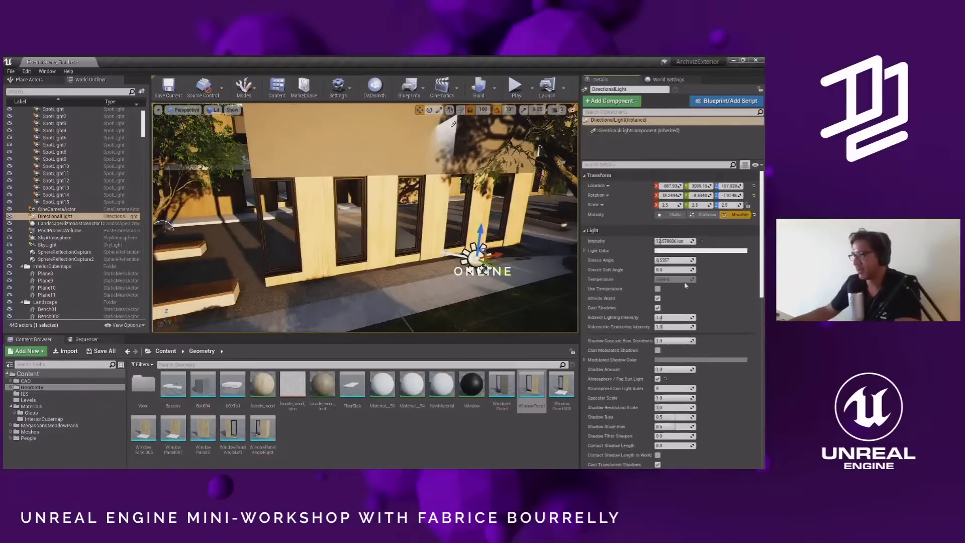
mouse_move(402, 226)
right_mouse_down()
mouse_move(442, 194)
mouse_move(414, 219)
right_mouse_up()
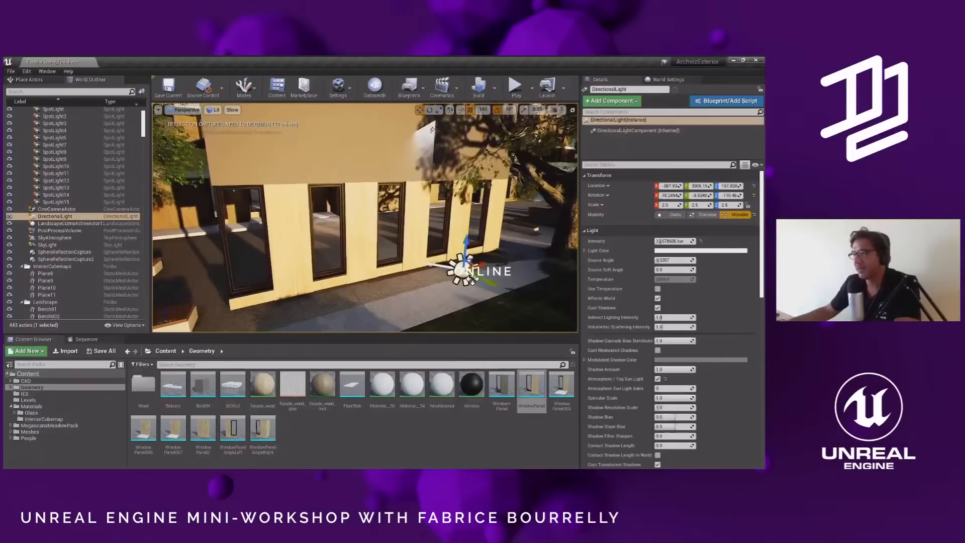
- Select the five upper-storey boxes and replace their static mesh with bOXfp1
right_click_drag(366, 271, 451, 161)
left_click(452, 161)
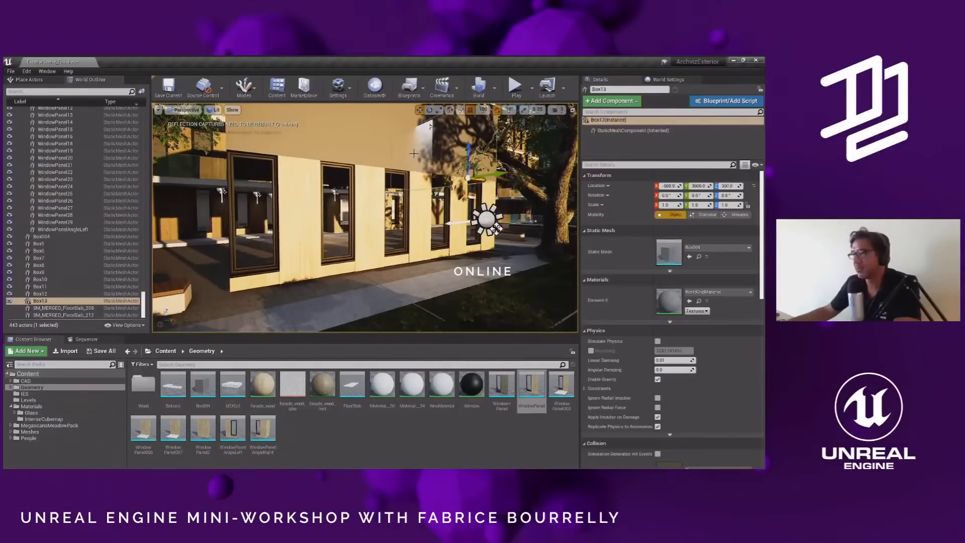
left_click(417, 154, "ctrl")
left_click(374, 150, "ctrl")
left_click(320, 148, "ctrl")
left_click(261, 145, "ctrl")
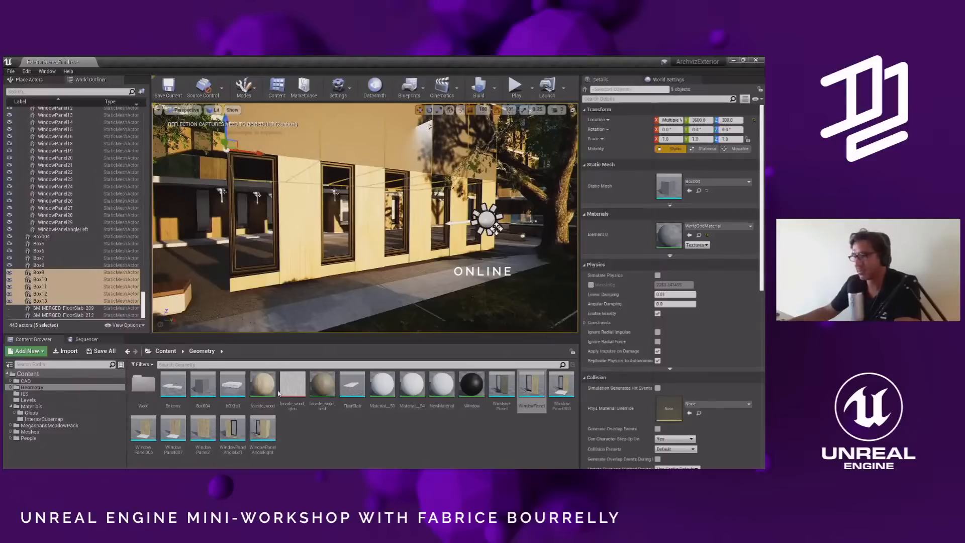
left_click_drag(232, 385, 668, 186)
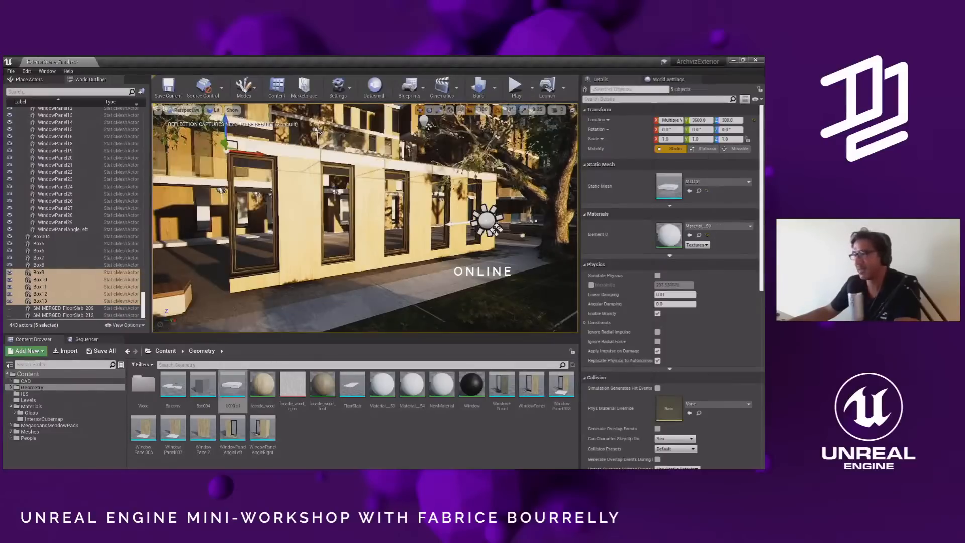
- Try the Balcony mesh on the second upper-storey module and switch it back to bOXfp1
right_click_drag(382, 201, 377, 236)
right_click_drag(239, 222, 216, 214)
right_click_drag(316, 187, 272, 185)
right_click_drag(307, 242, 370, 251)
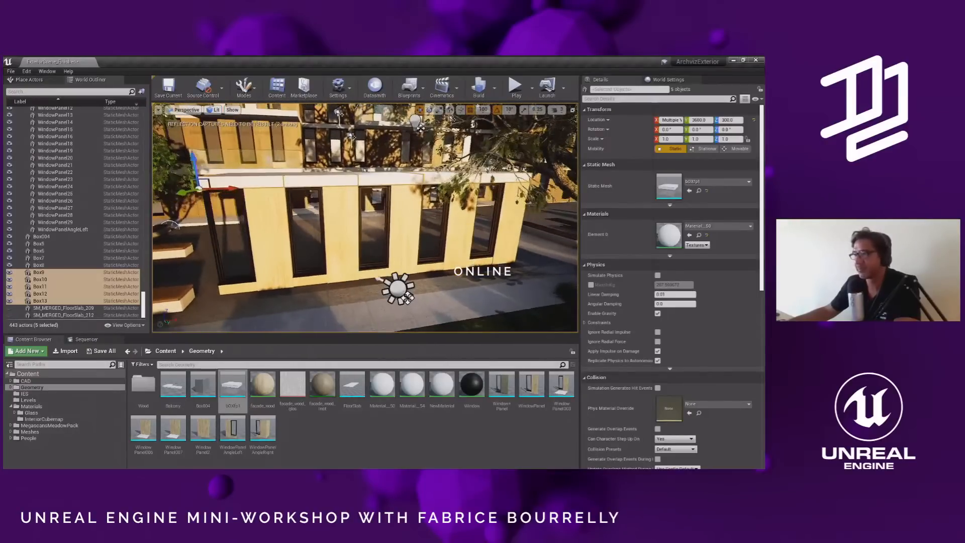
left_click(320, 184)
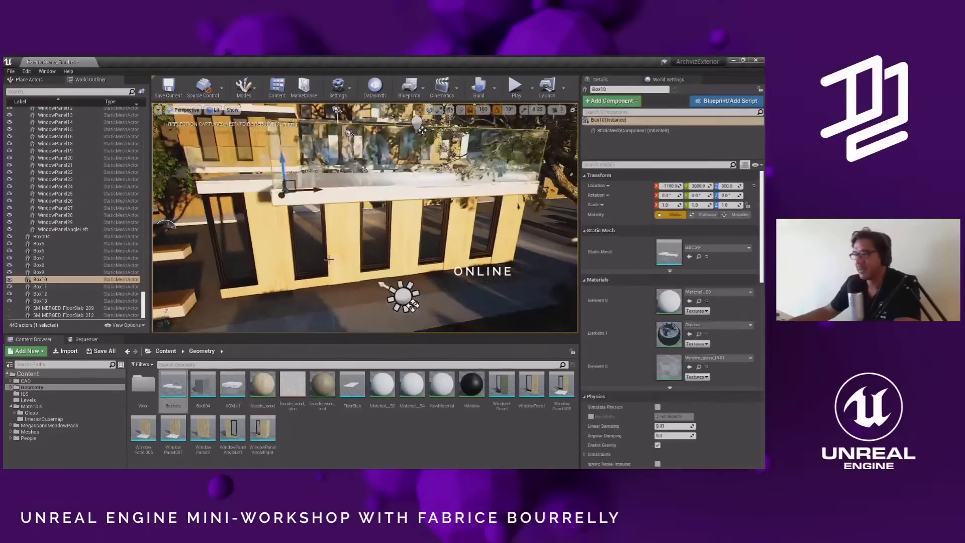
left_click_drag(329, 260, 291, 336, "alt")
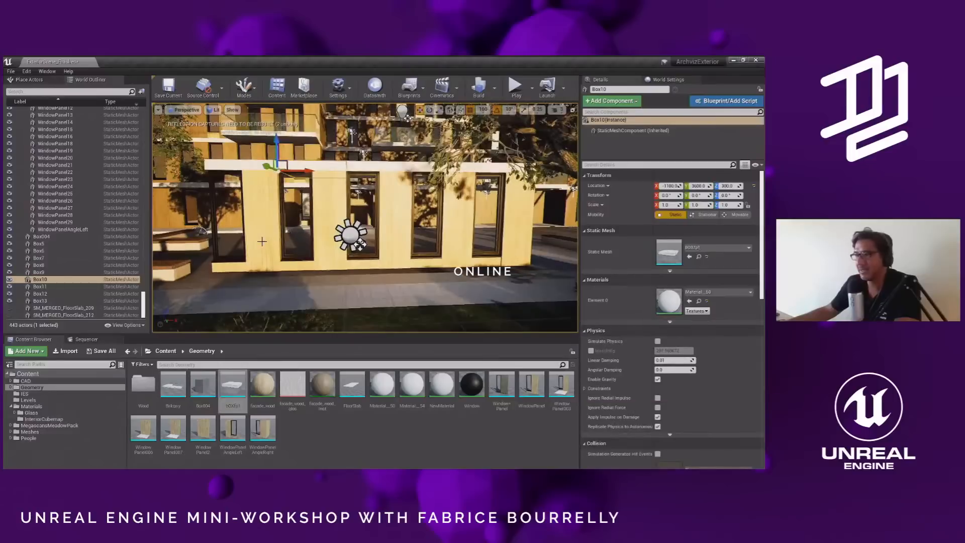
left_click_drag(301, 237, 321, 282, "alt")
- Replace the first ground-floor panel's mesh with WindowPanelAngleLeft and the last one's with WindowPanelAngleRight
left_click(234, 240)
left_click_drag(285, 373, 285, 374, "alt")
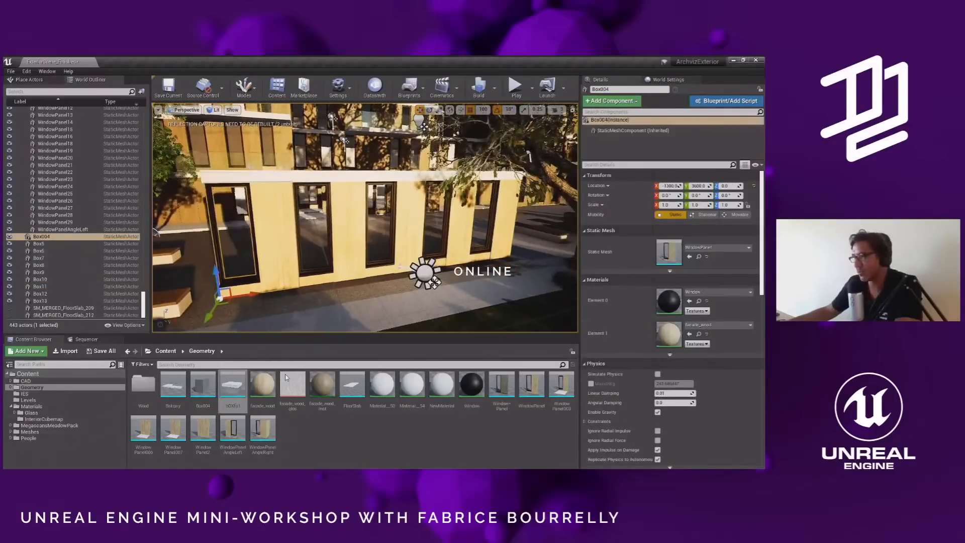
left_click_drag(233, 429, 668, 251)
left_click_drag(321, 242, 382, 214, "alt")
left_click_drag(538, 277, 475, 334, "alt")
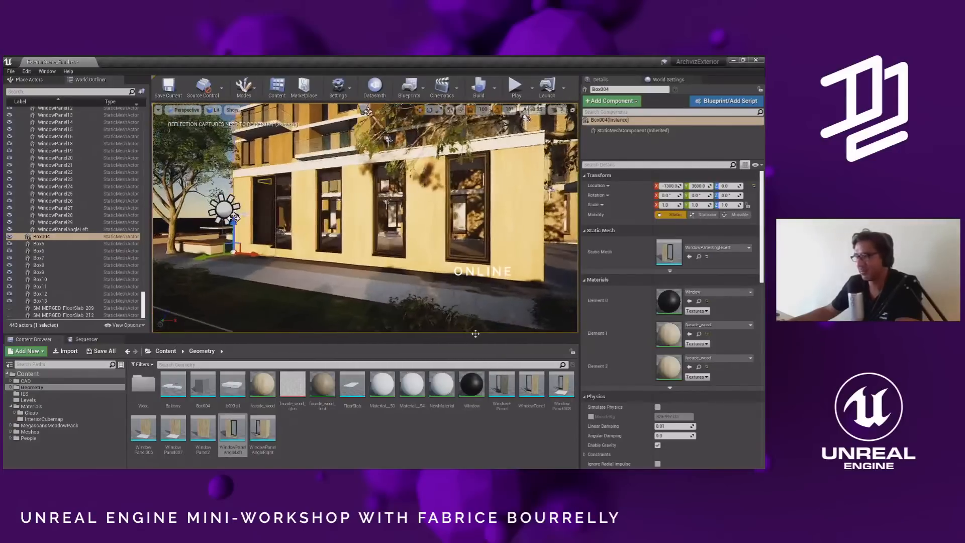
left_click(475, 333)
left_click_drag(263, 428, 669, 252)
left_click_drag(452, 238, 669, 252, "alt")
- Replace the mesh of the middle ground-floor panels with WindowPanel003 to recess that part of the facade
left_click(322, 226)
left_click_drag(352, 236, 369, 261, "alt")
left_click(401, 236)
left_click(689, 256)
right_click_drag(391, 260, 401, 256)
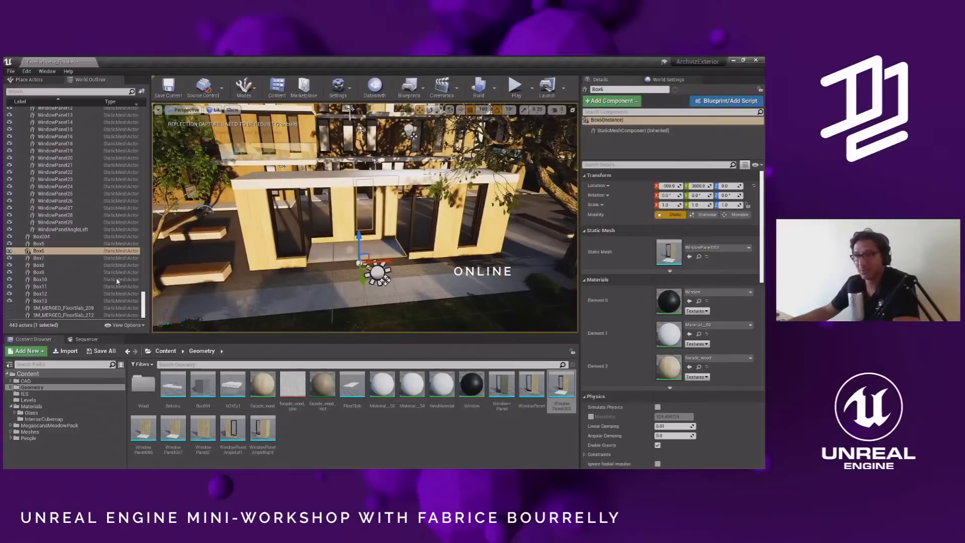
- Select all ten demo modules, Box004 to Box13, and delete them from the courtyard
key("ctrl+z")
right_click_drag(271, 284, 337, 290)
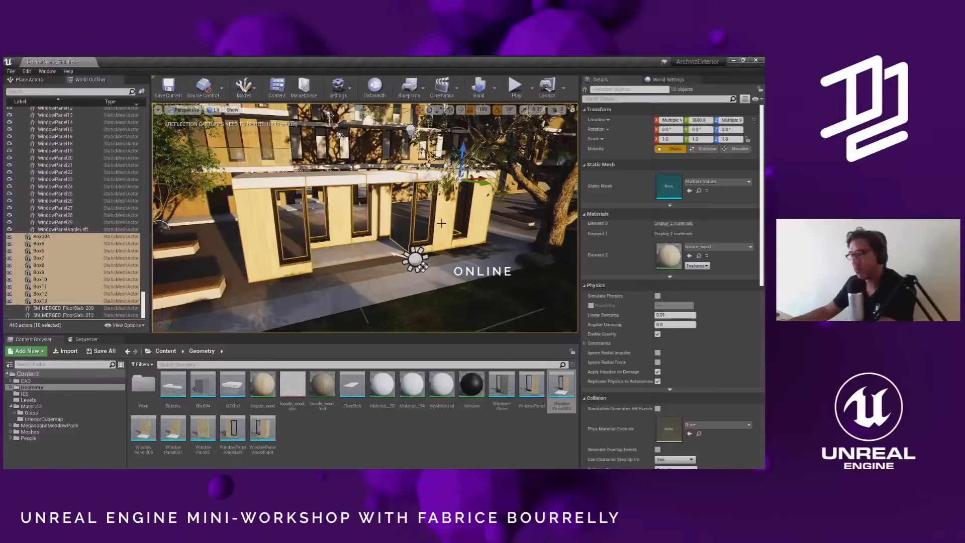
right_click_drag(381, 277, 315, 242)
key("Delete")
key("w")
key("a")
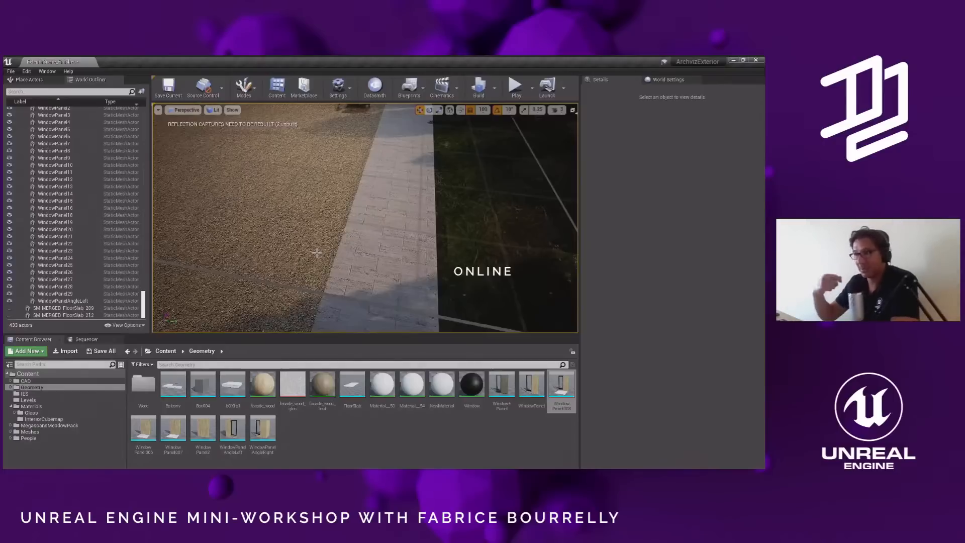
- Select a facade module on the existing building and inspect which mesh it uses
right_click_drag(400, 228, 264, 218)
left_click(320, 130)
right_click_drag(301, 172, 301, 181)
left_click(243, 215)
right_click_drag(243, 215, 251, 214)
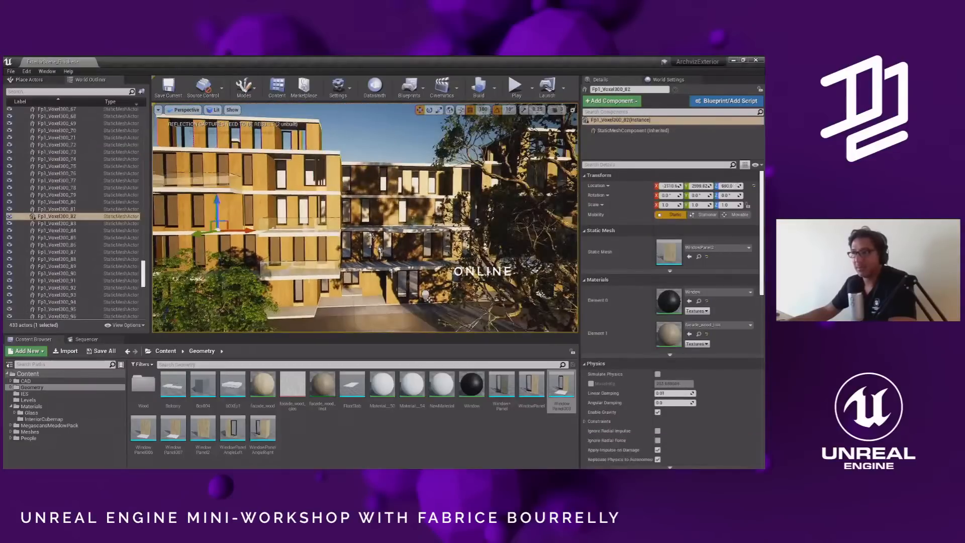
- Select the WindowPanel10 facade panel on the existing building and replace its mesh with WindowPanel003
left_click(307, 173)
right_click_drag(308, 173, 303, 202)
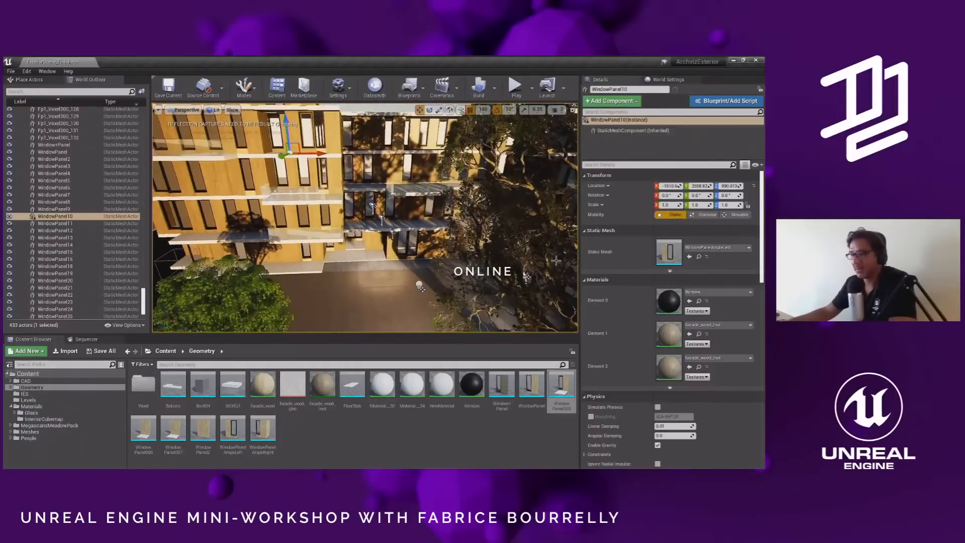
key("f")
scroll(556, 260, "down", 10)
key("ctrl+z")
left_click_drag(555, 260, 564, 231, "alt")
right_click_drag(563, 231, 153, 168)
right_click_drag(152, 135, 153, 126)
- Select all actors inside the Voxels folder of the scene
scroll(84, 279, "up", 20)
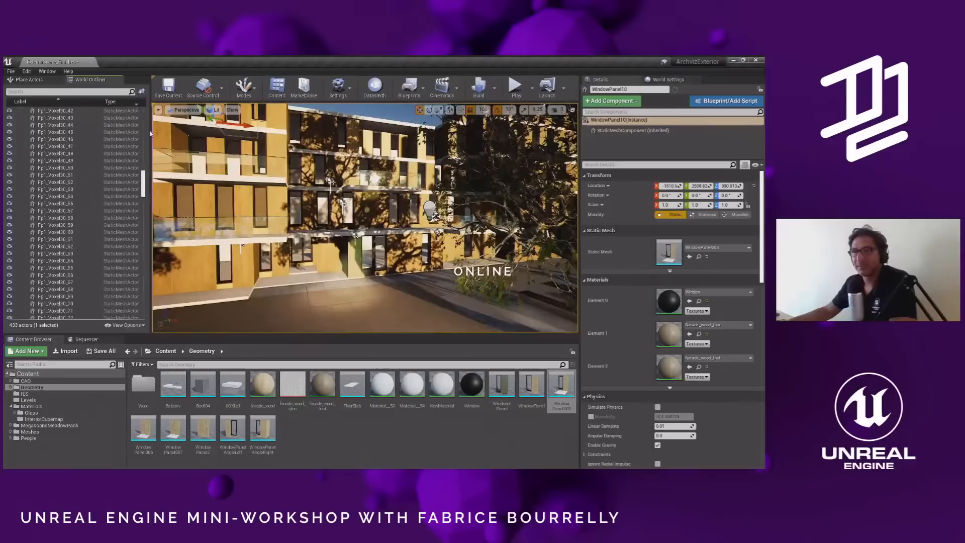
left_click(71, 273)
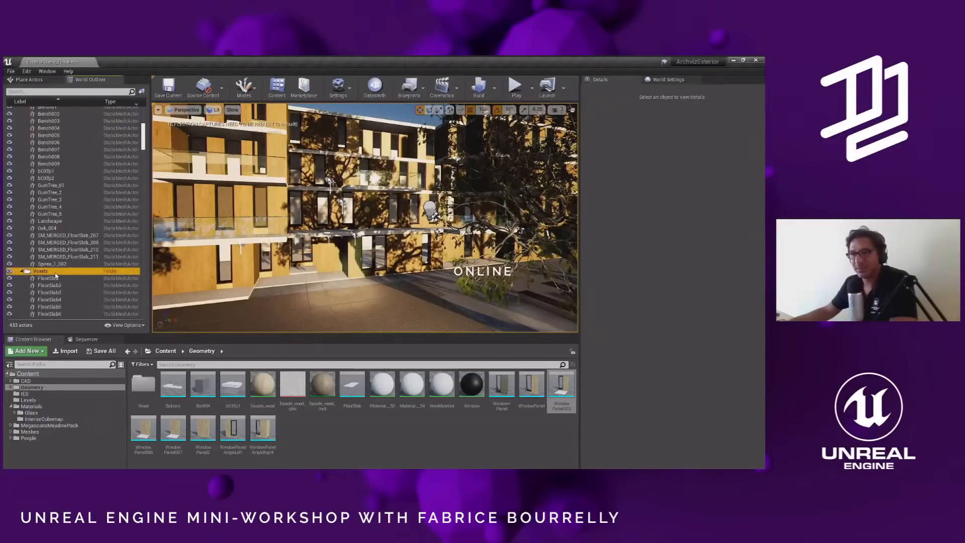
right_click(63, 271)
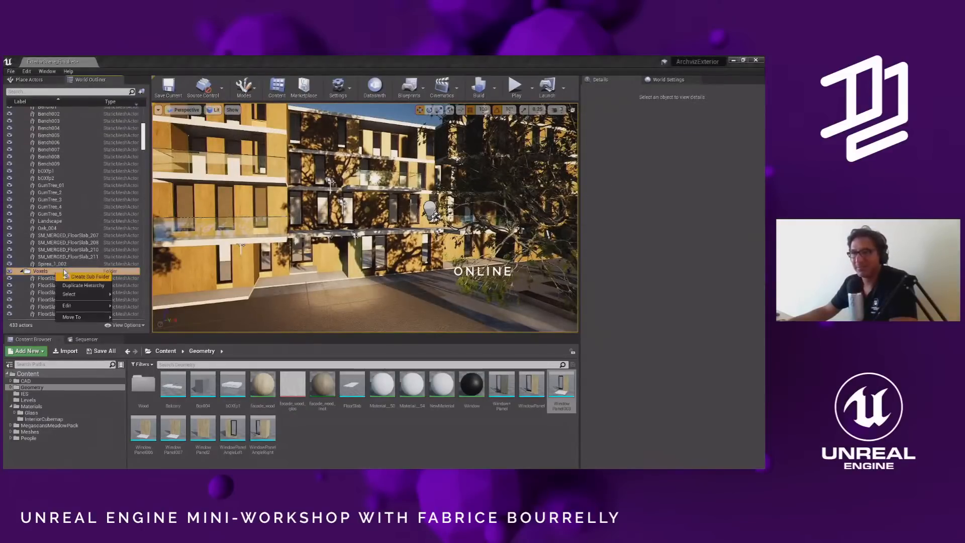
left_click(122, 278)
left_click_drag(143, 141, 145, 330)
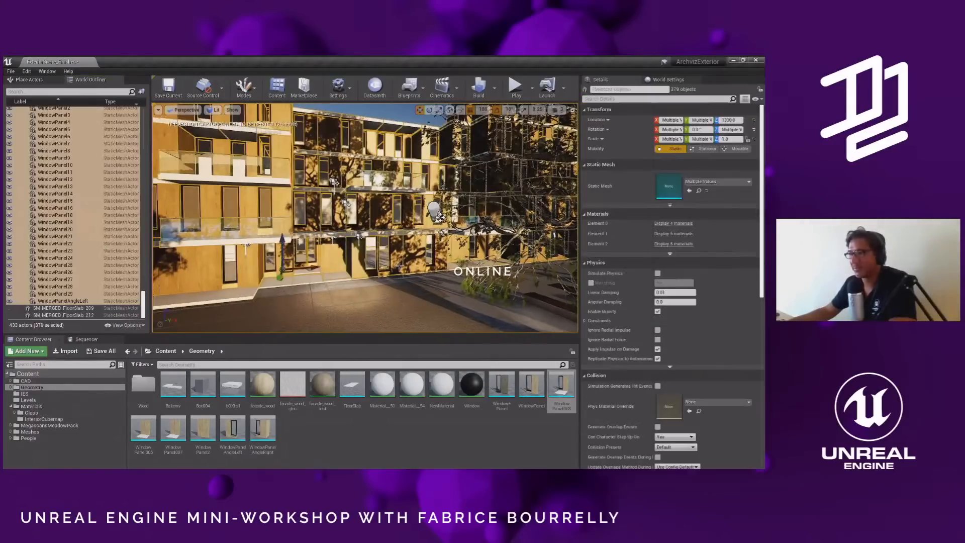
- Frame the selected building modules and open the Merge Actors dialog for them
right_click_drag(368, 260, 353, 257)
right_click_drag(316, 210, 305, 217)
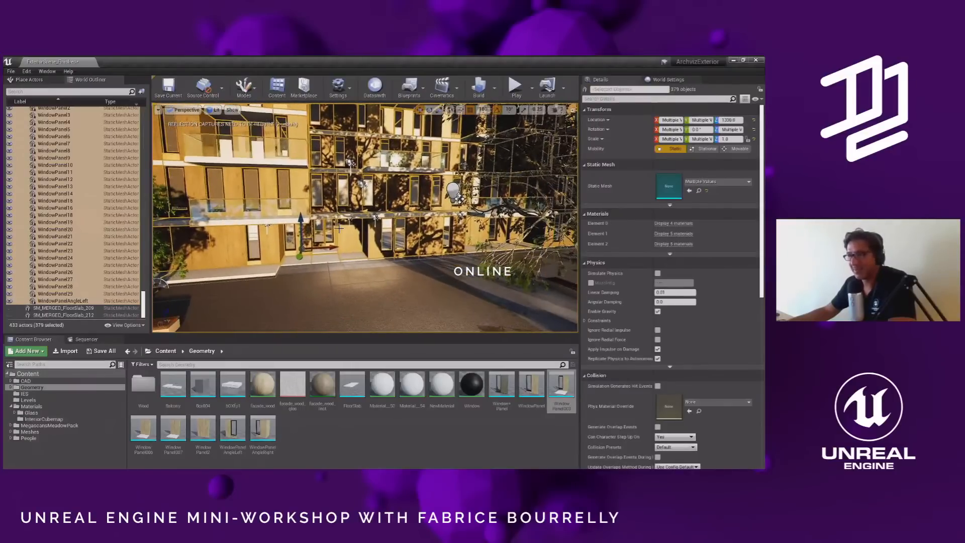
key("f")
left_click_drag(339, 229, 333, 220, "alt")
right_click(333, 220)
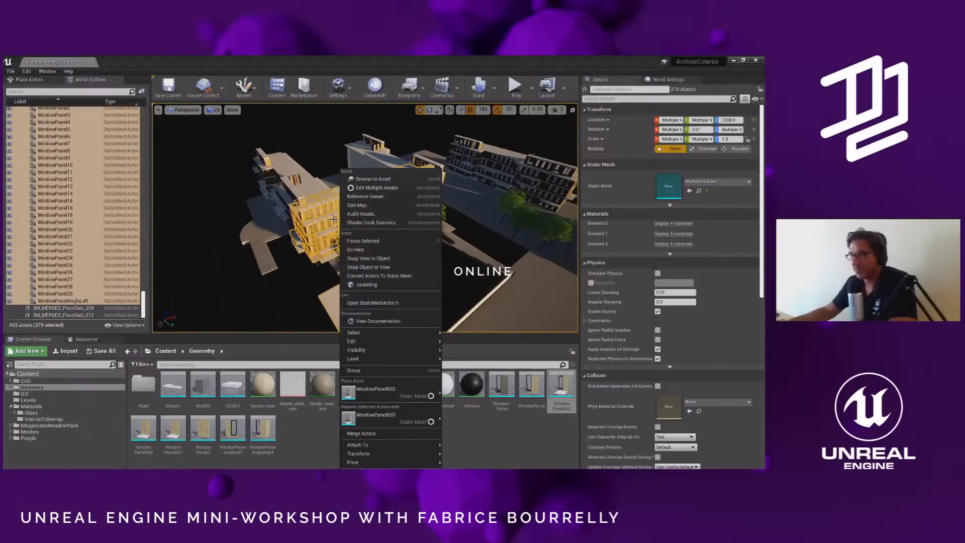
left_click(361, 433)
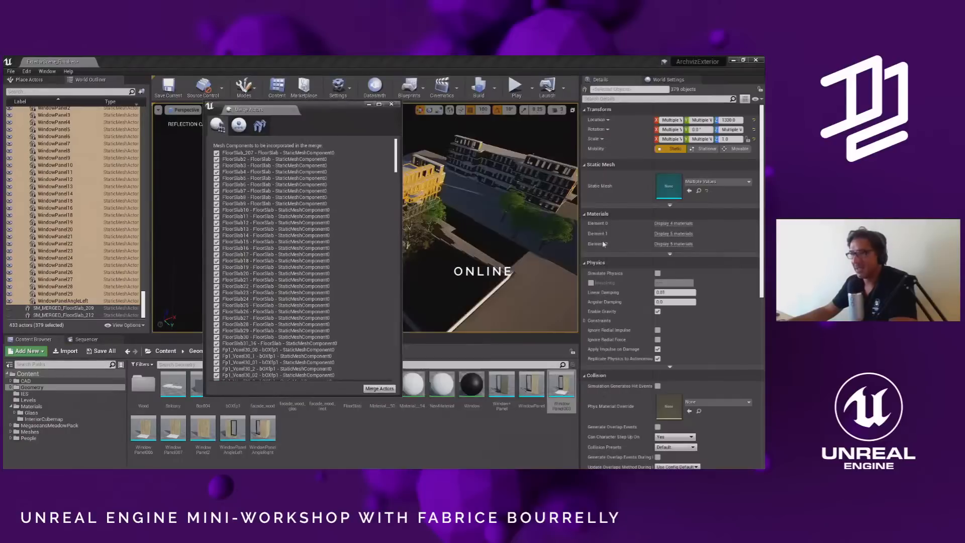
- Review the merge methods and the instancing settings for the selected modules in Merge Actors, and close the dialog without merging
left_click_drag(323, 100, 178, 88)
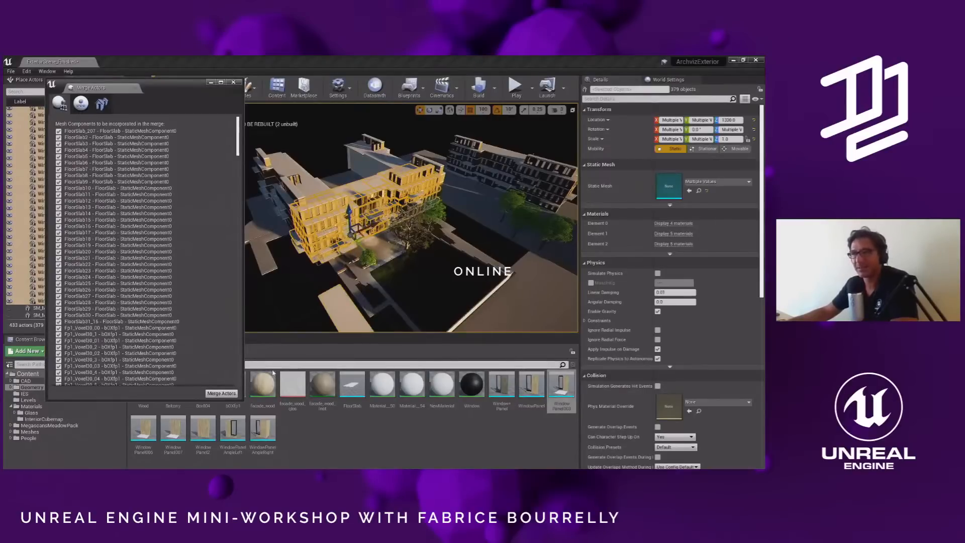
left_click_drag(161, 92, 378, 85)
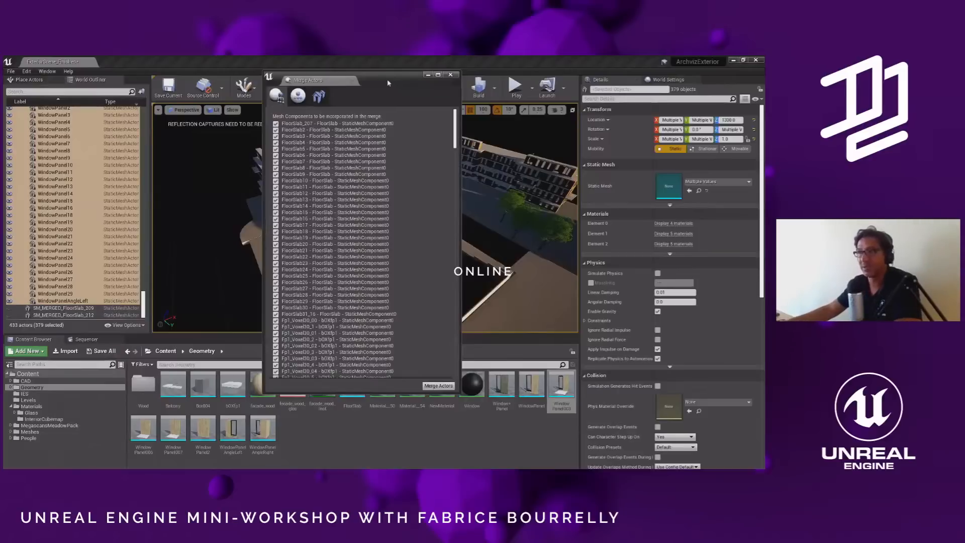
left_click_drag(387, 83, 342, 82)
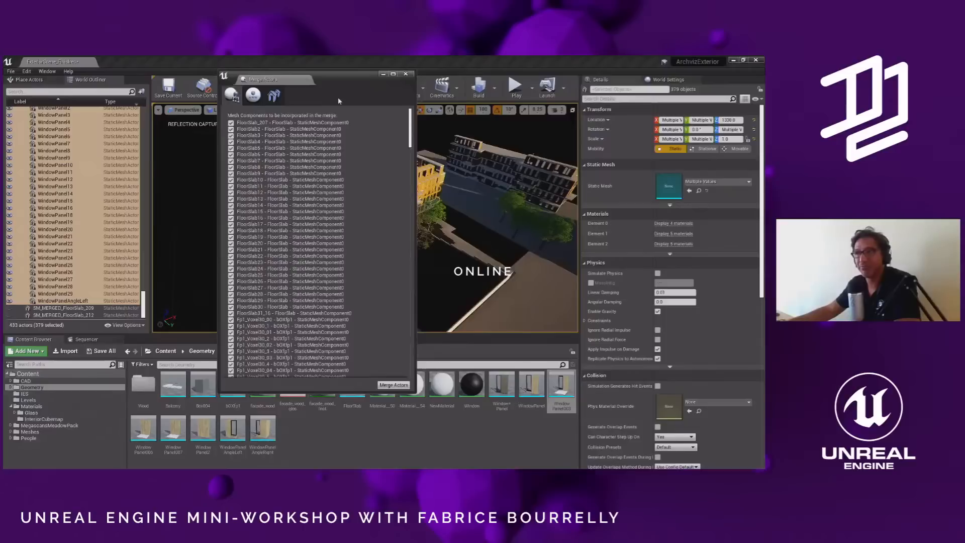
left_click(274, 95)
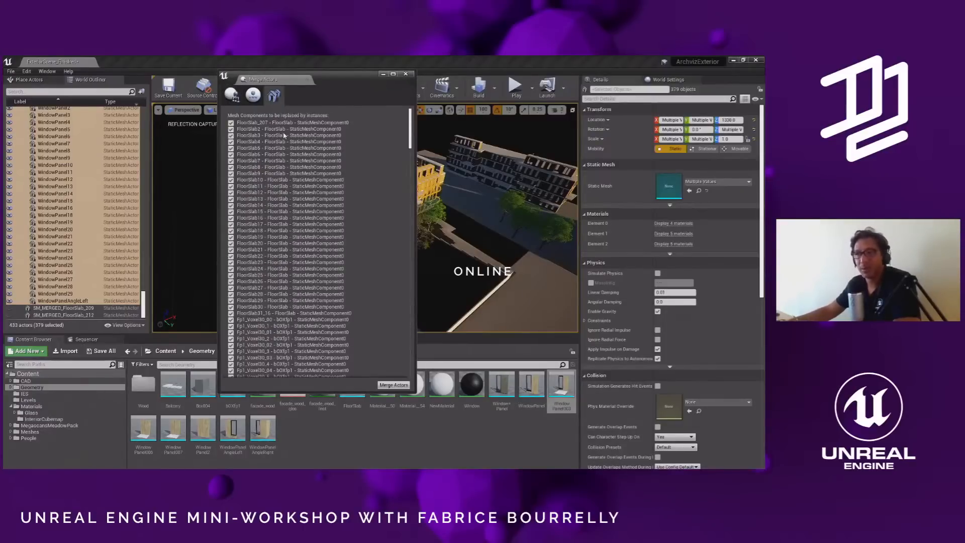
left_click(230, 95)
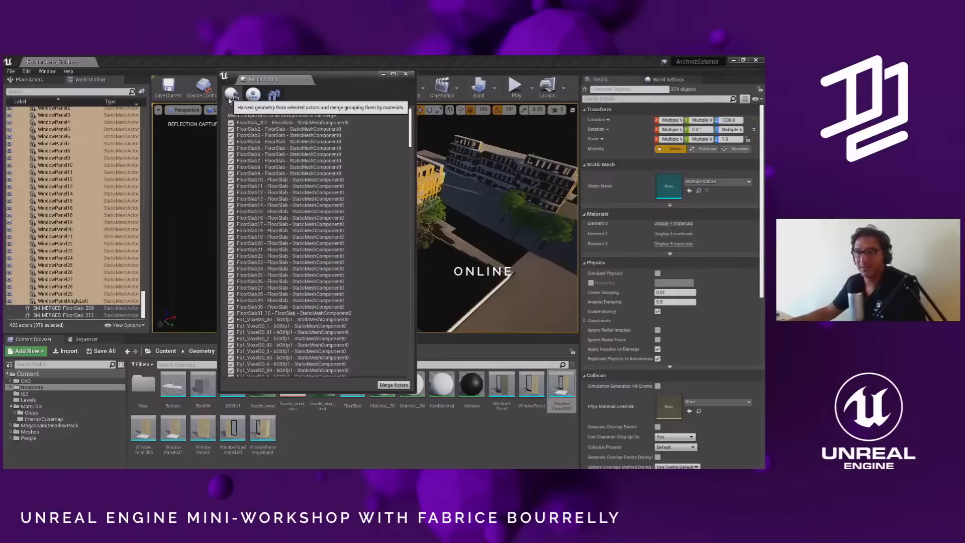
left_click(274, 95)
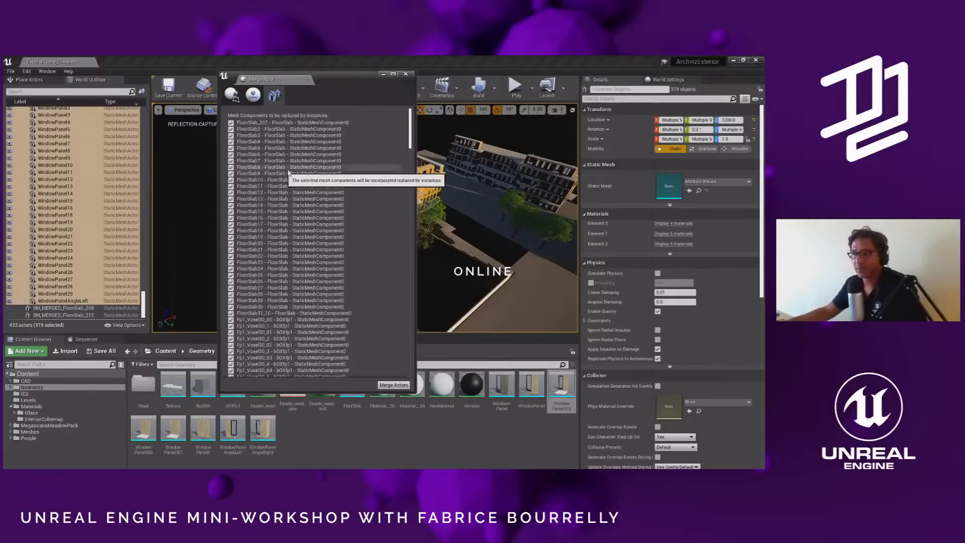
left_click_drag(410, 141, 409, 211)
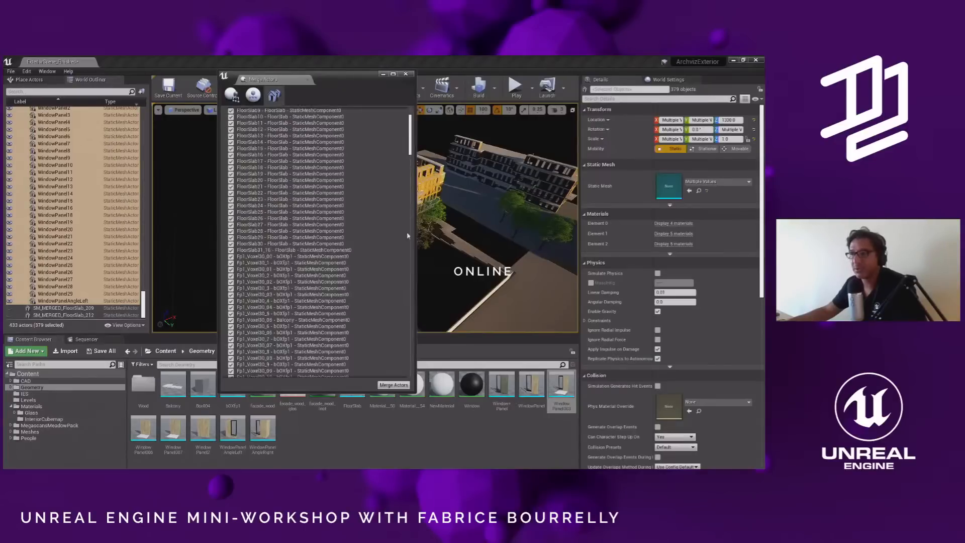
scroll(401, 280, "down", 15)
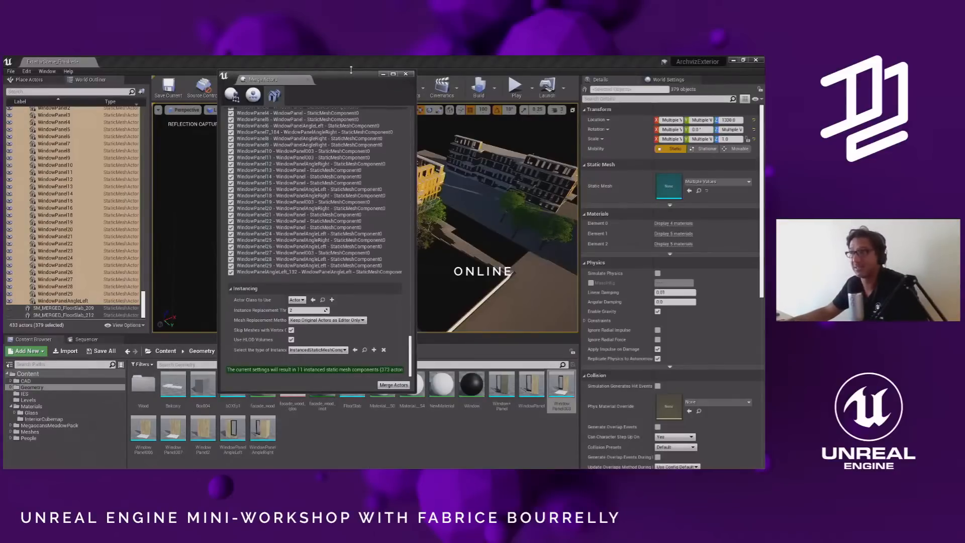
left_click_drag(351, 69, 350, 90)
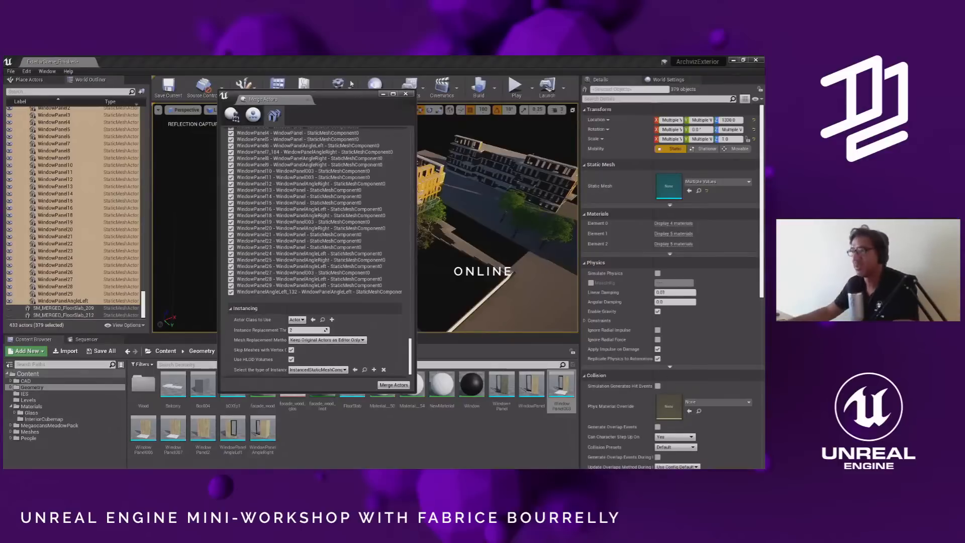
left_click(339, 73)
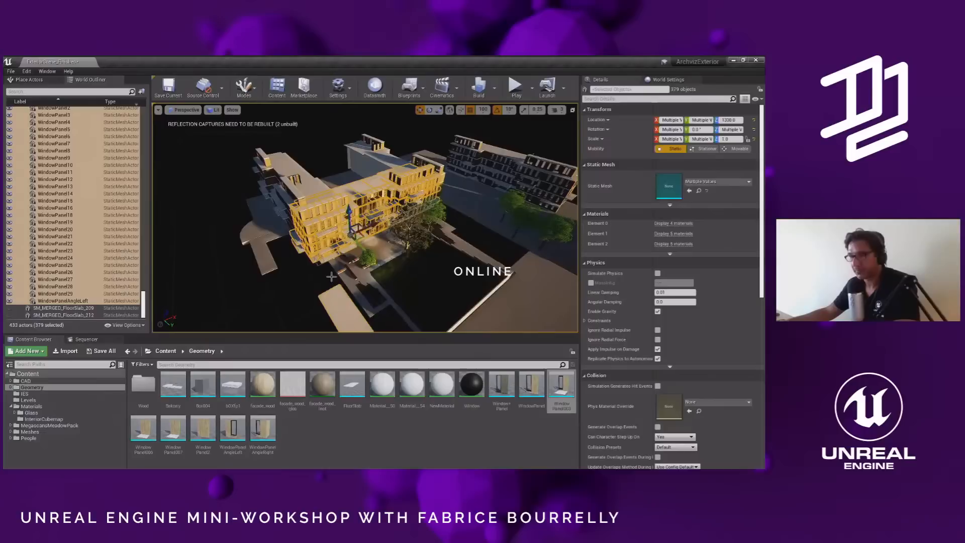
- Hide and collapse the Voxels folder, show the merged buildings SM_MERGED_FloorSlab_212 and SM_MERGED_FloorSlab_209, and select SM_MERGED_FloorSlab_212
left_click_drag(144, 306, 143, 144)
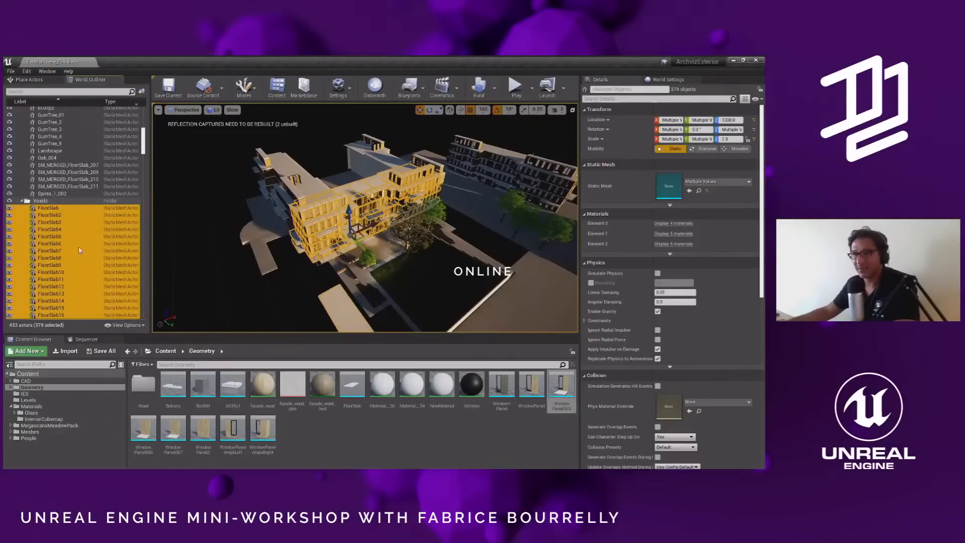
left_click(9, 200)
left_click(21, 200)
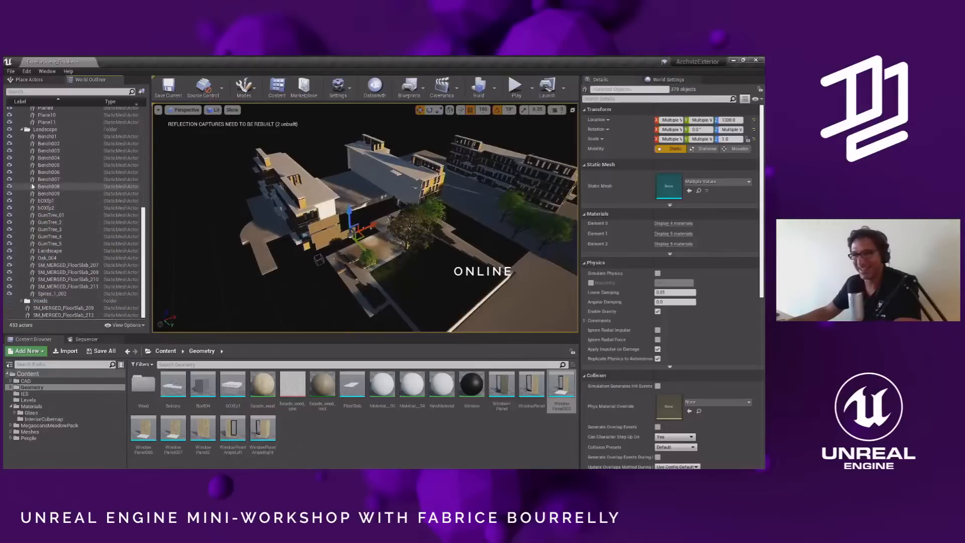
left_click(9, 315)
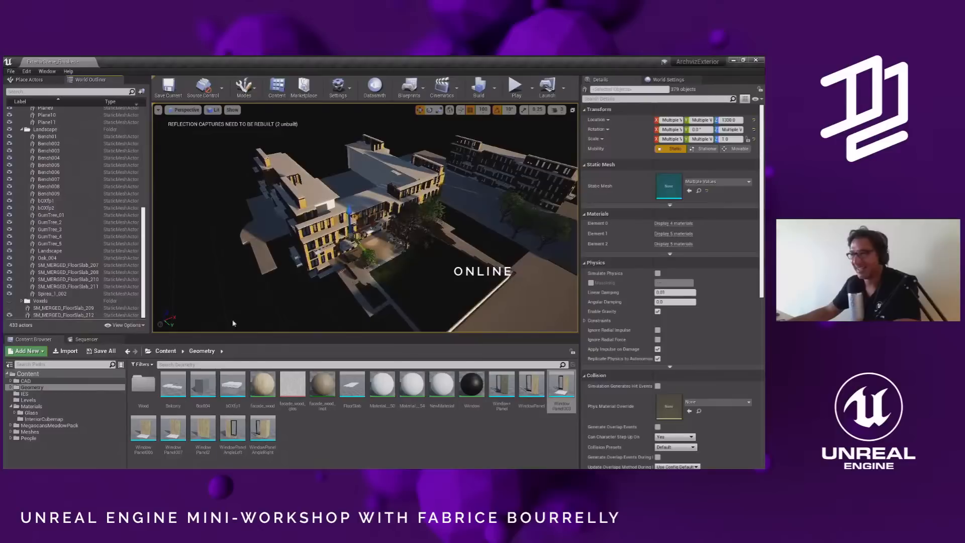
right_click_drag(365, 217, 376, 212)
left_click_drag(372, 231, 364, 207, "alt")
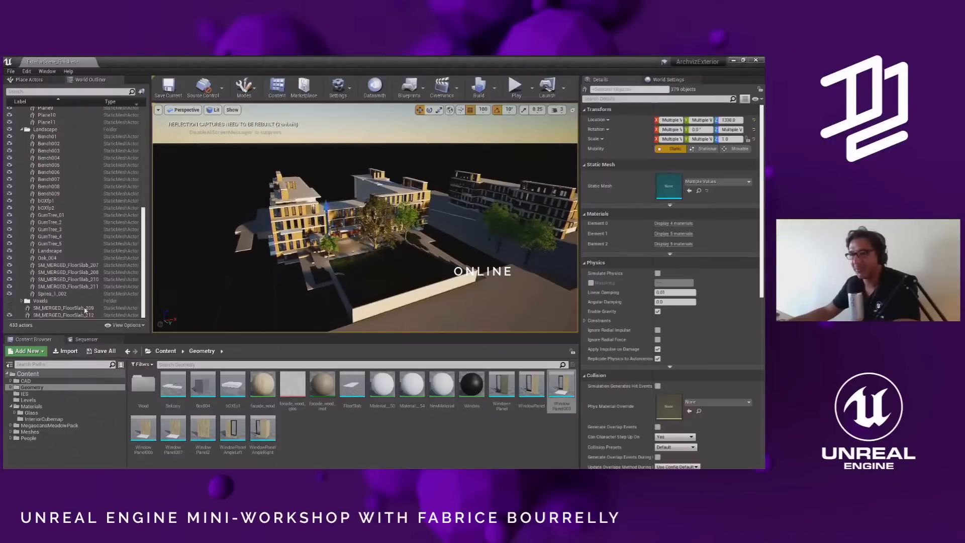
double_click(84, 312)
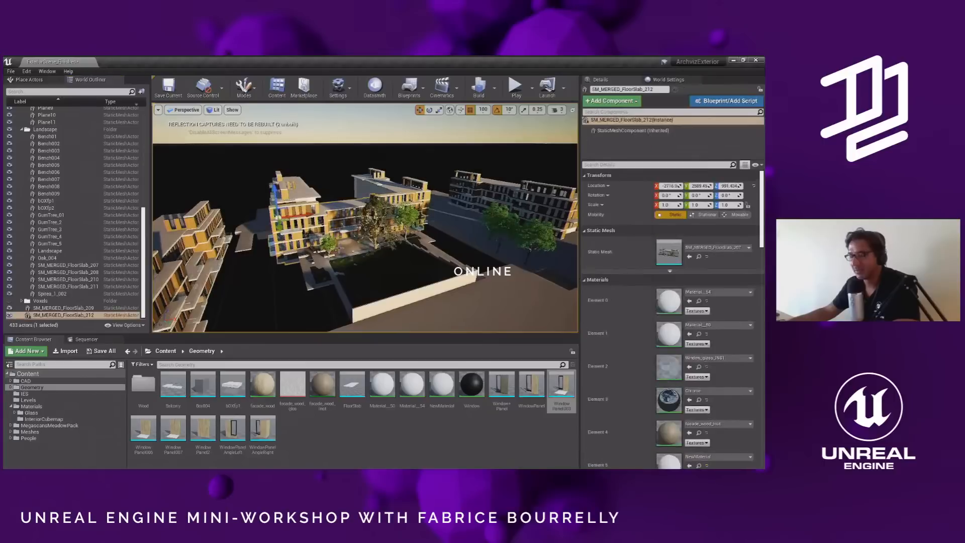
- Examine the merged building from an elevated view and from ground level in the courtyard
key("w")
right_click_drag(300, 217, 294, 217)
mouse_move(355, 227)
left_mouse_down("alt")
mouse_move(353, 203)
mouse_move(352, 224)
left_mouse_up("alt")
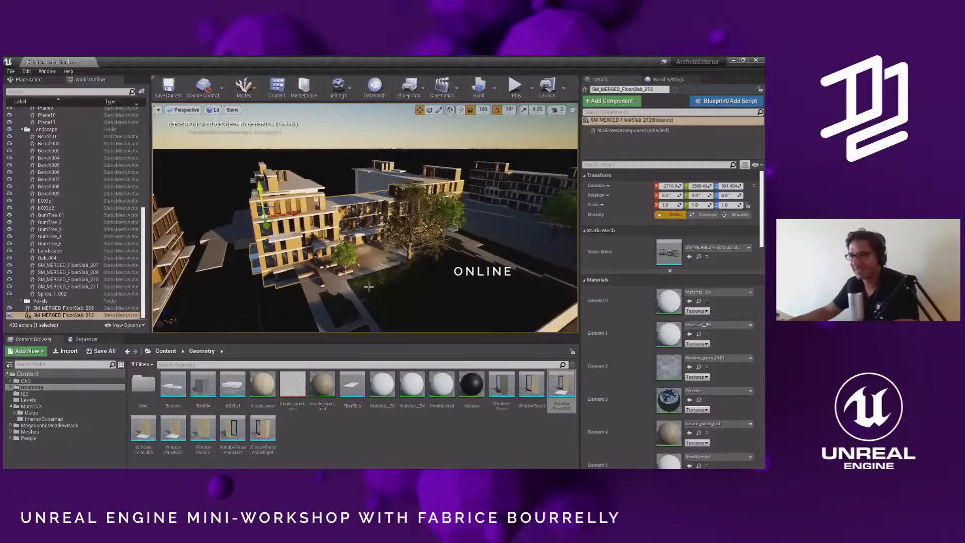
mouse_move(260, 203)
left_mouse_down("alt")
mouse_move(211, 196)
mouse_move(291, 207)
mouse_move(289, 221)
mouse_move(266, 219)
left_mouse_up("alt")
left_click_drag(381, 260, 363, 256, "alt")
scroll(381, 259, "up", 4)
scroll(381, 259, "up", 2)
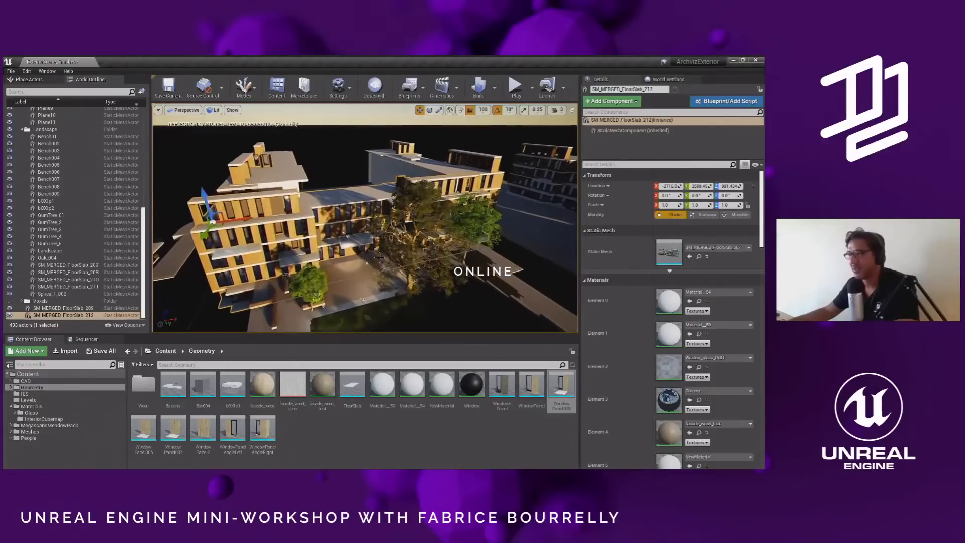
right_click_drag(381, 259, 426, 219)
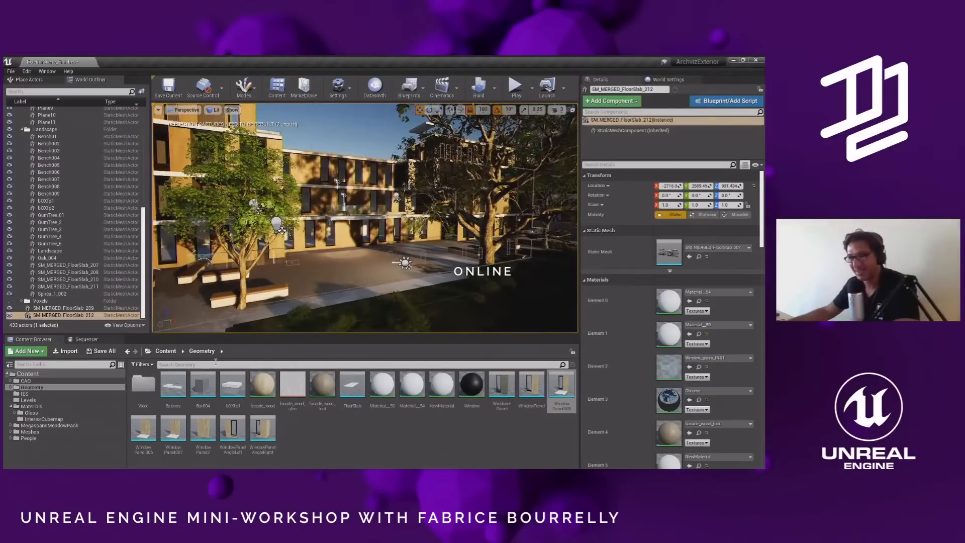
- Force delete the NewWorld level asset from the Levels folder despite its references
left_click(29, 387)
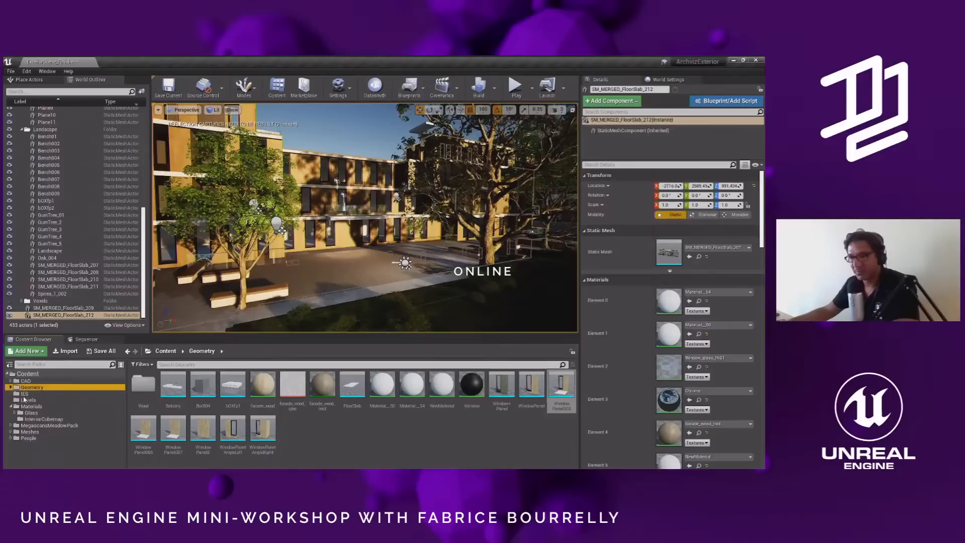
left_click(28, 400)
left_click(387, 409)
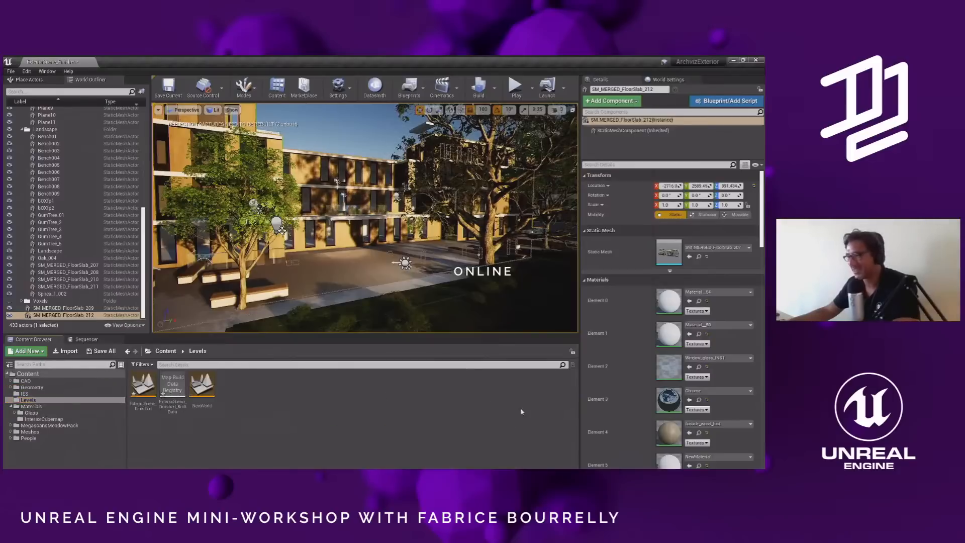
right_click(254, 390)
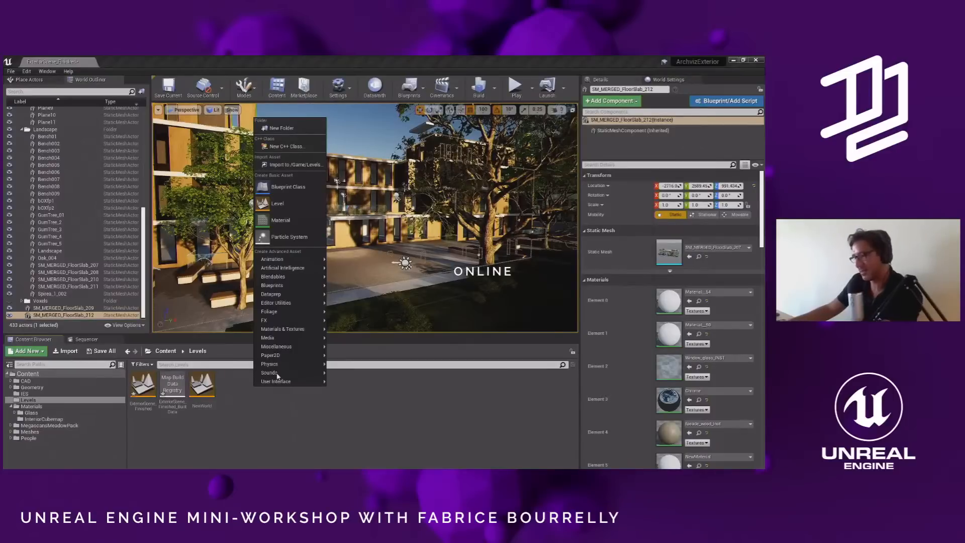
left_click(201, 384)
key("Delete")
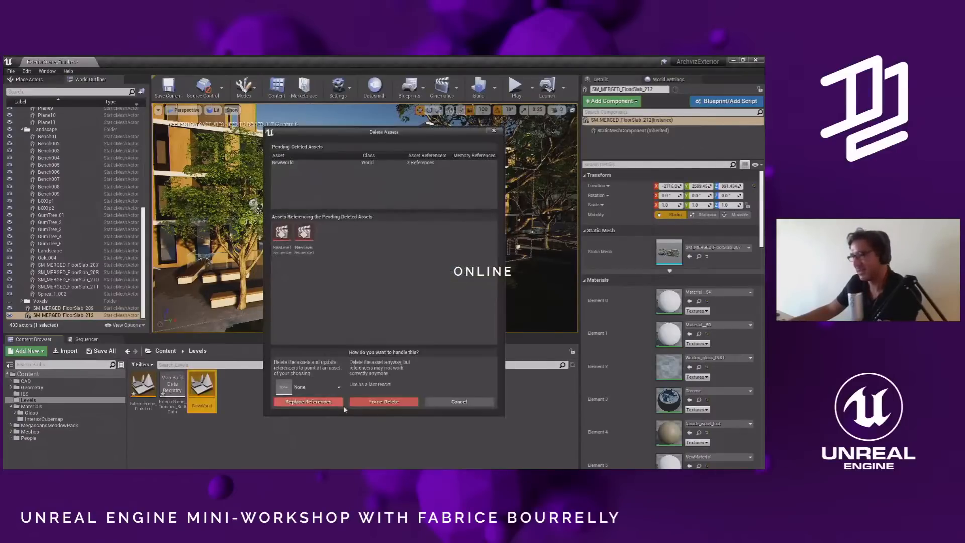
left_click(373, 403)
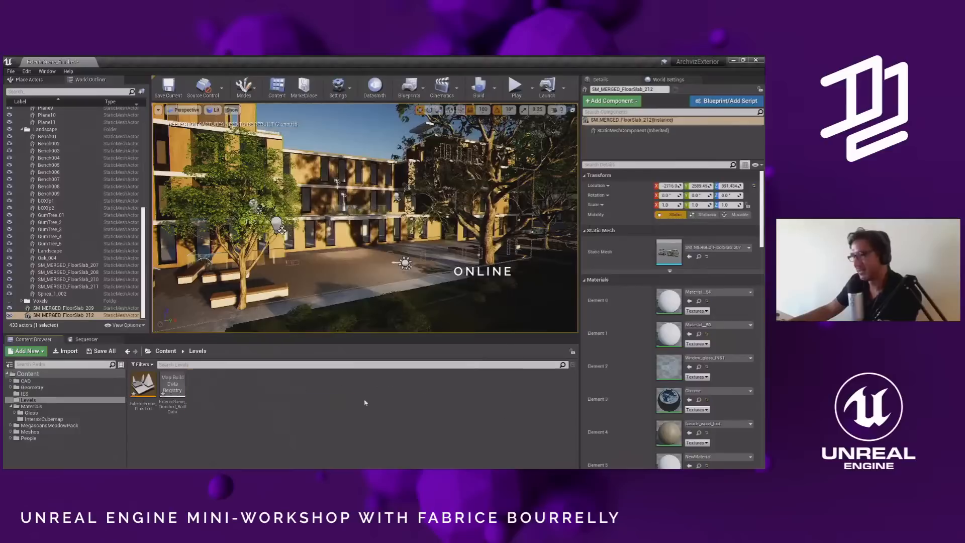
- Create a new level asset with the default name in the Levels folder and open it
right_click(262, 390)
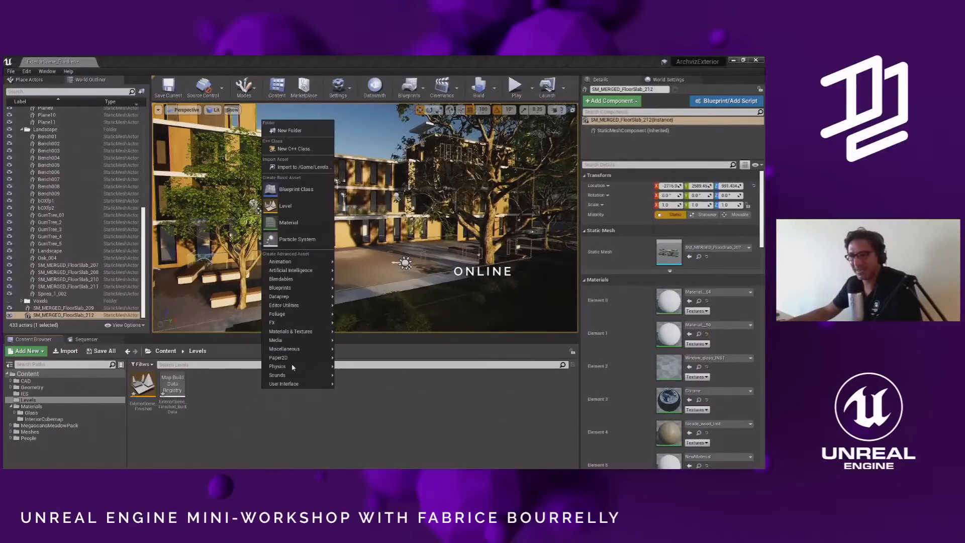
left_click(243, 407)
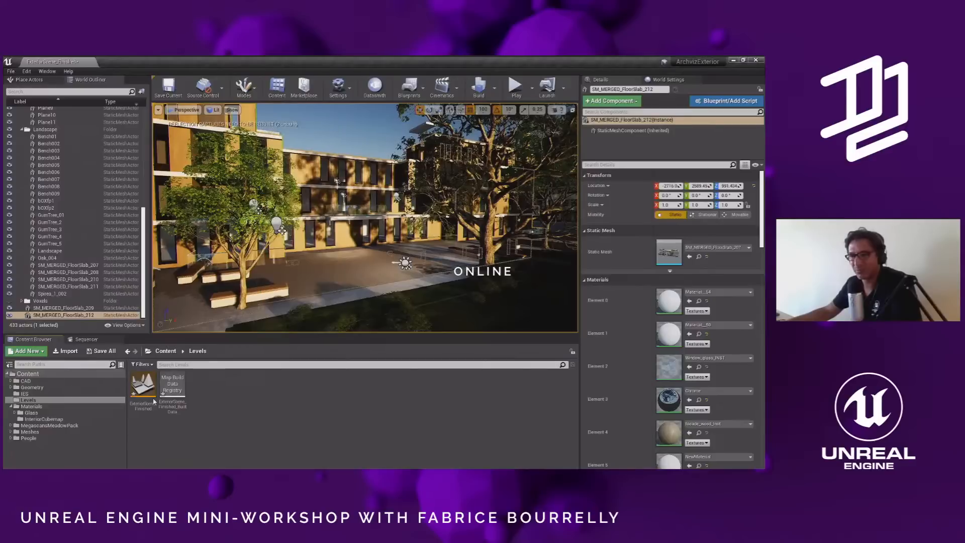
right_click(274, 398)
left_click(304, 213)
key("Return")
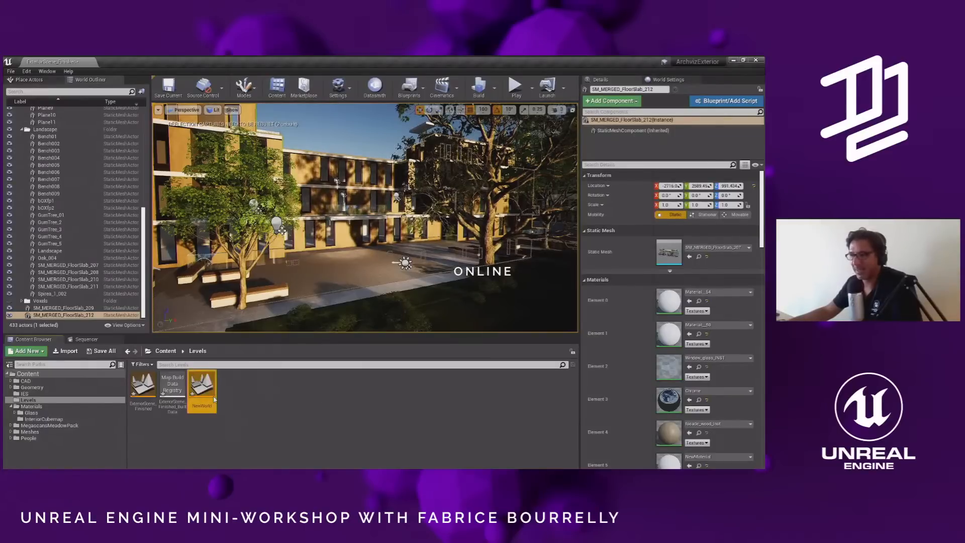
double_click(214, 399)
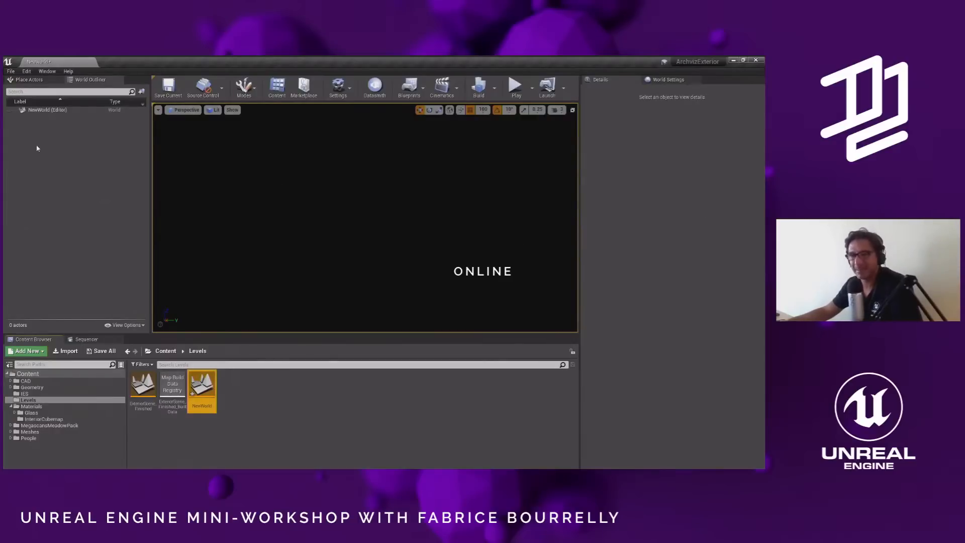
- Create a new level from the TimeOfDay template, discarding the unsaved empty level, and look around its sky and preview mesh
left_click(10, 71)
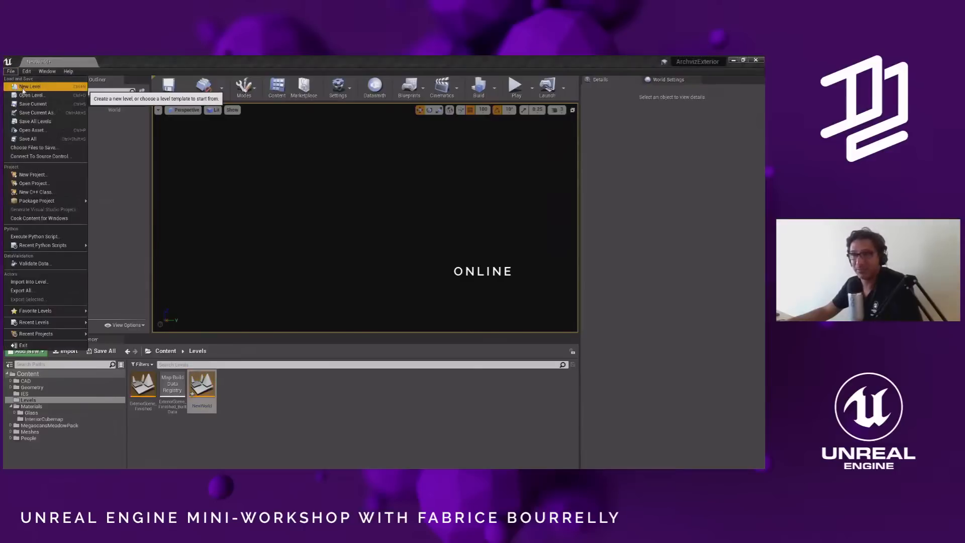
left_click(30, 86)
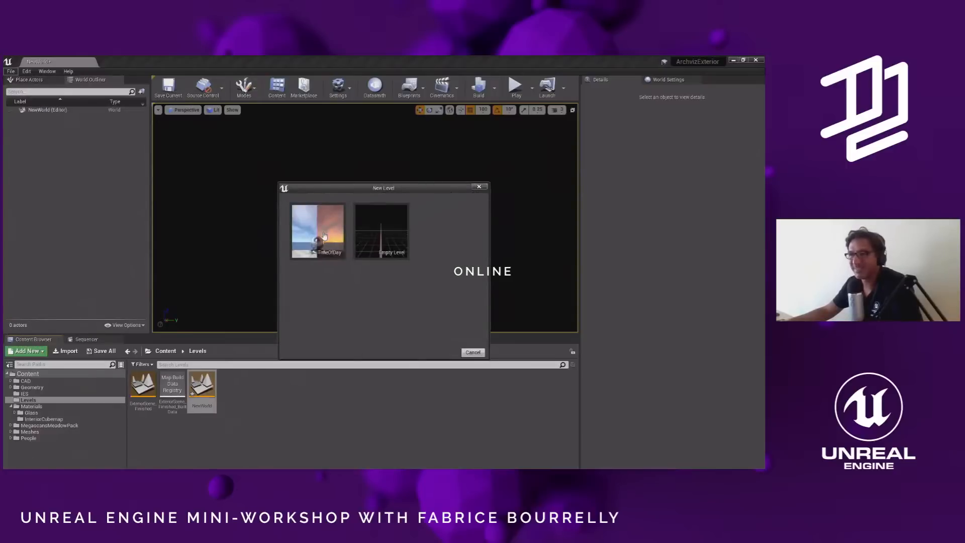
left_click(412, 327)
left_click(413, 294)
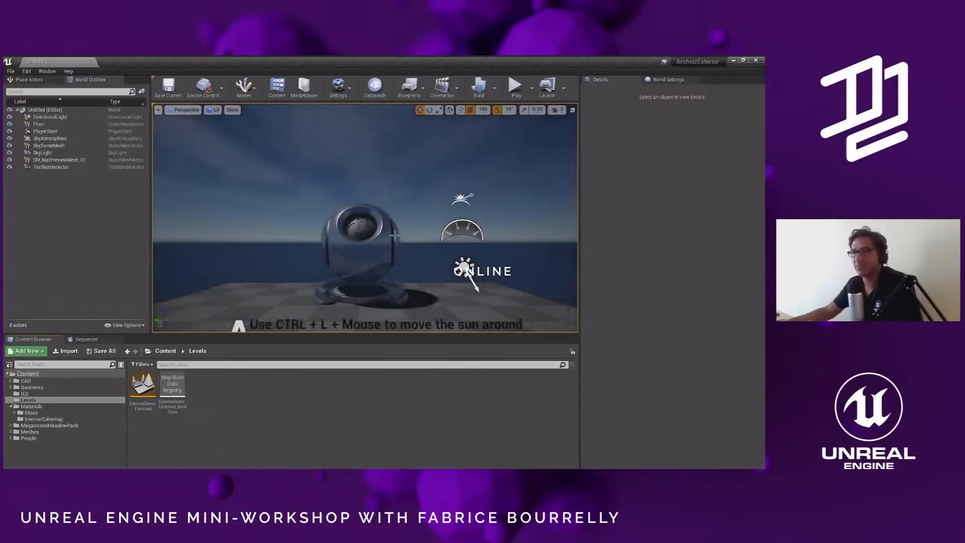
scroll(395, 236, "down", 5)
right_click_drag(395, 235, 515, 146)
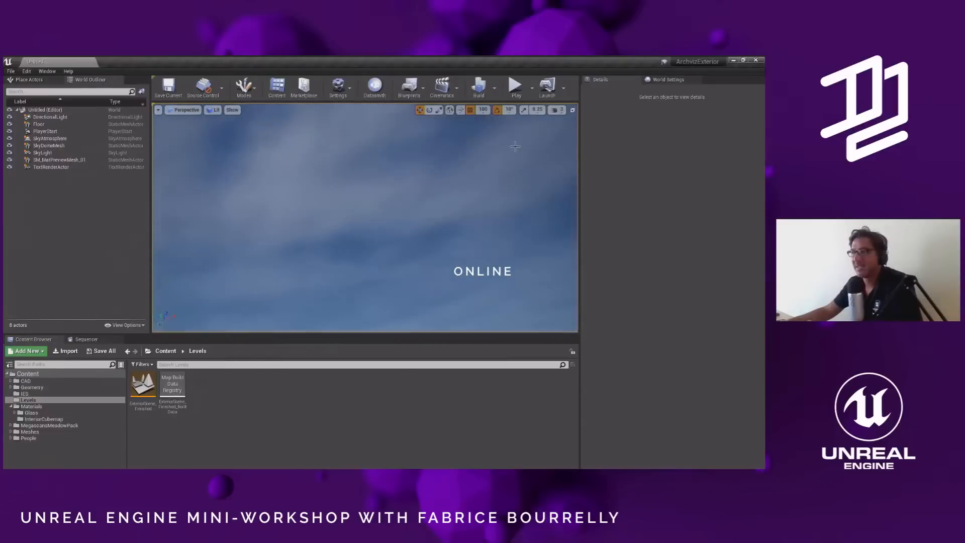
right_click_drag(341, 253, 345, 314)
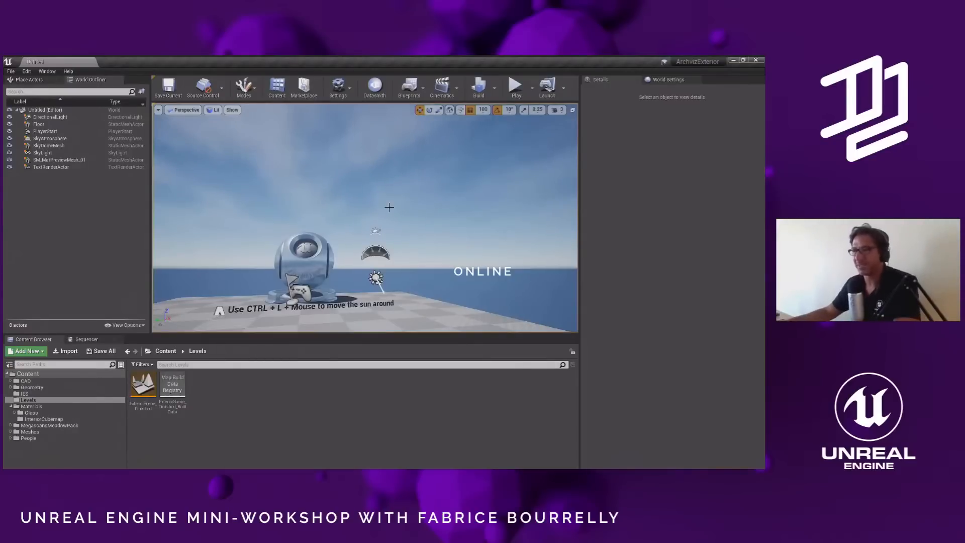
right_click_drag(396, 207, 394, 208)
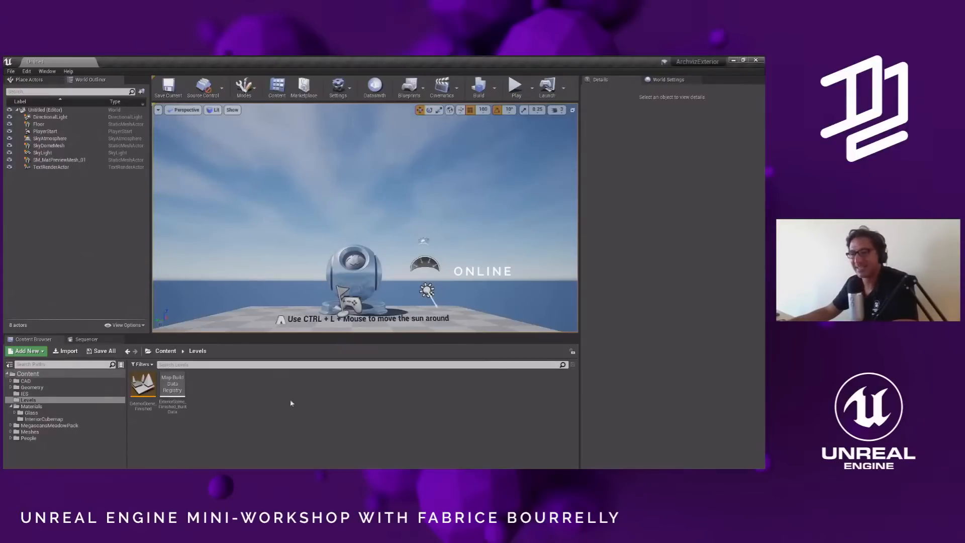
right_click_drag(343, 213, 352, 219)
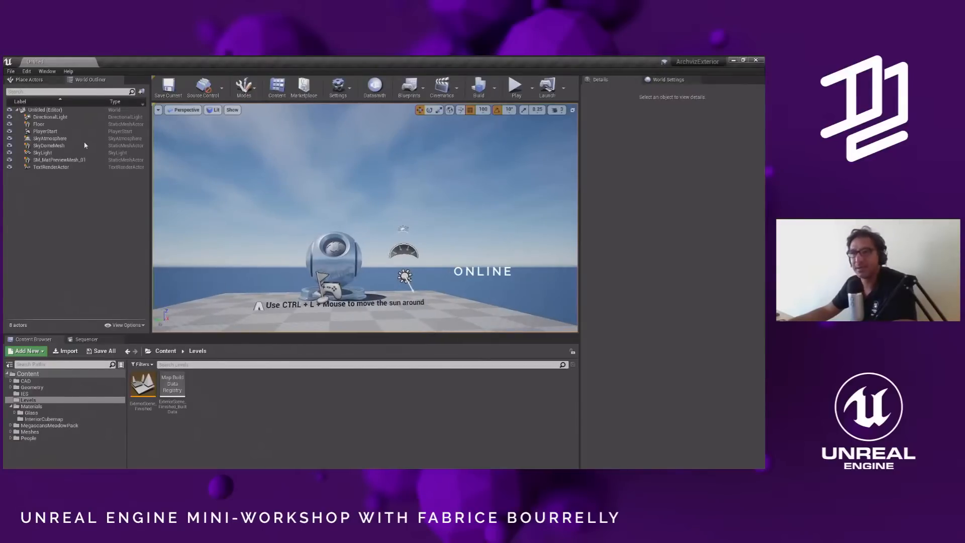
- Create a new level from the Empty Level template
key("ctrl+n")
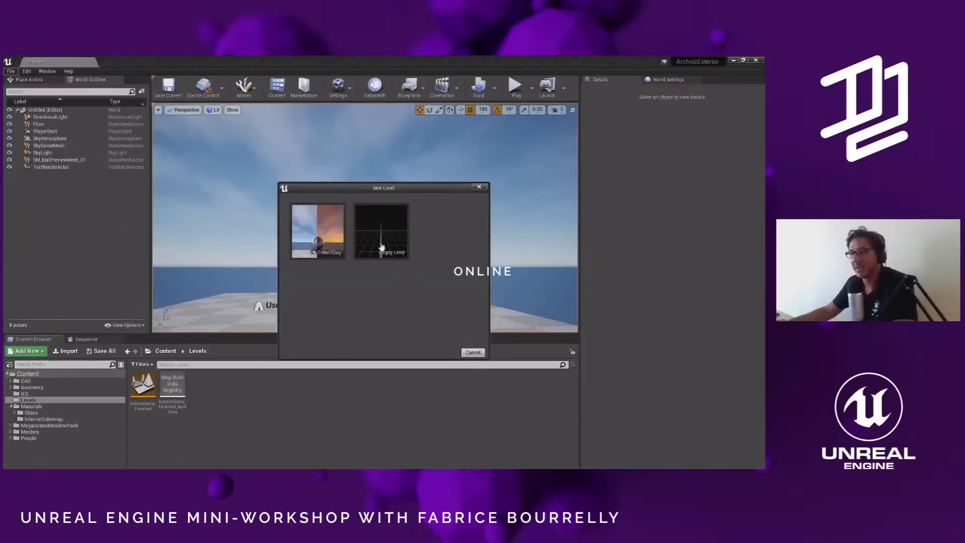
left_click(384, 235)
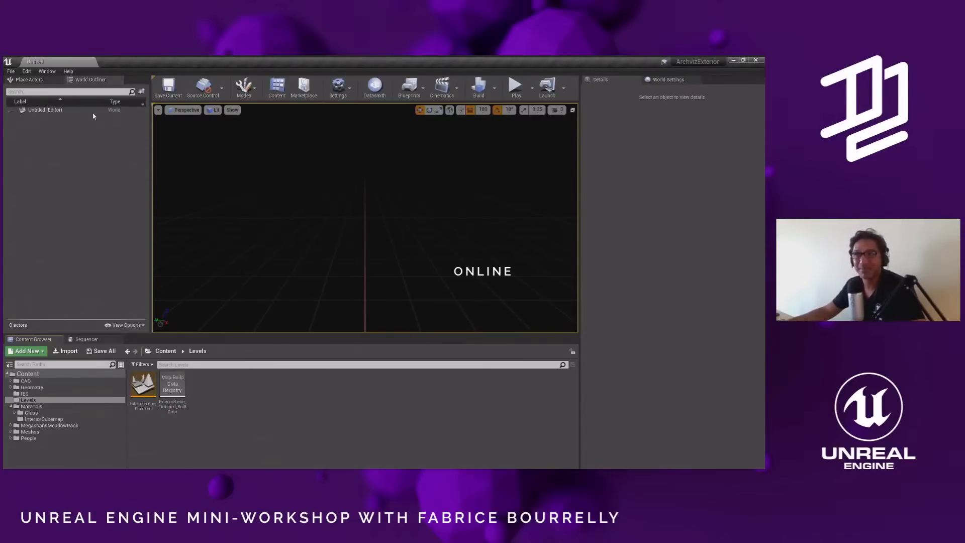
left_click(47, 71)
mouse_move(70, 86)
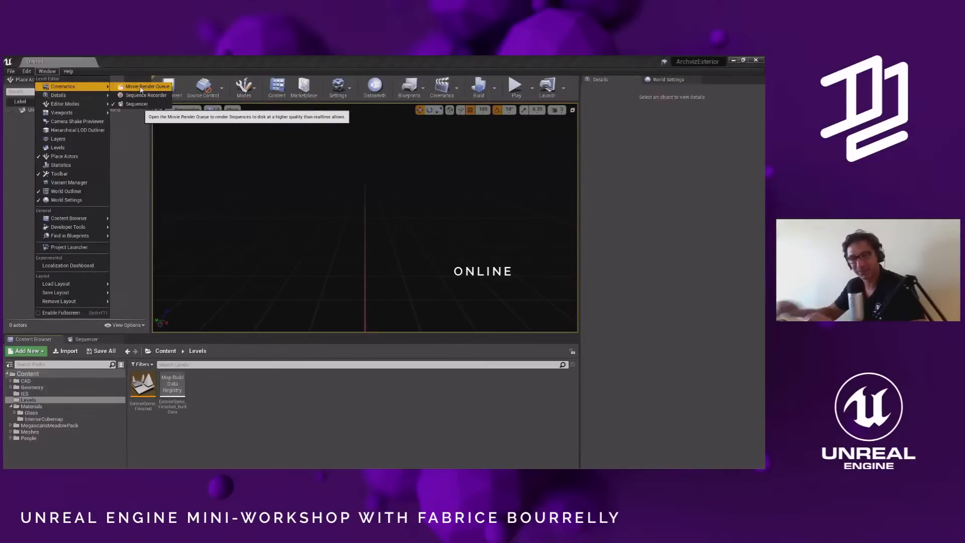
left_click(299, 251)
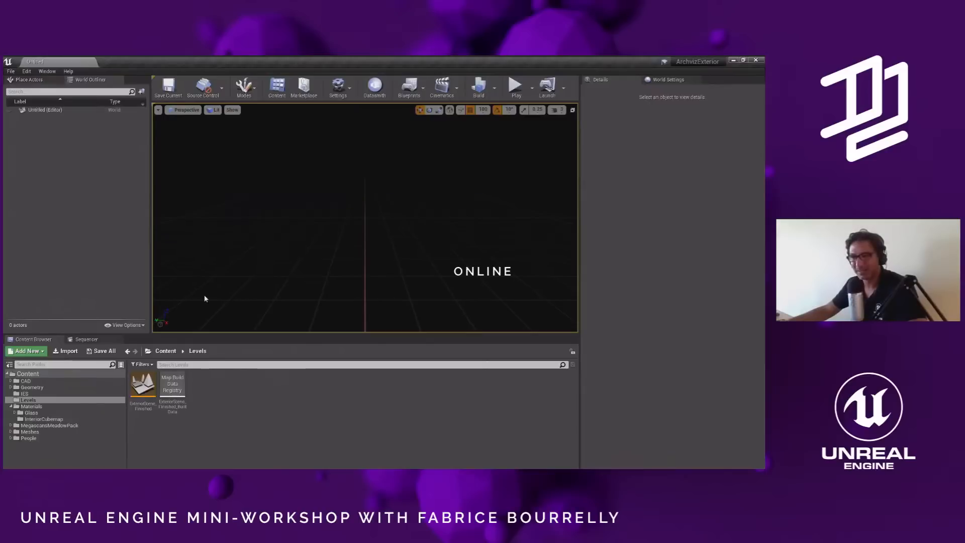
left_click(100, 340)
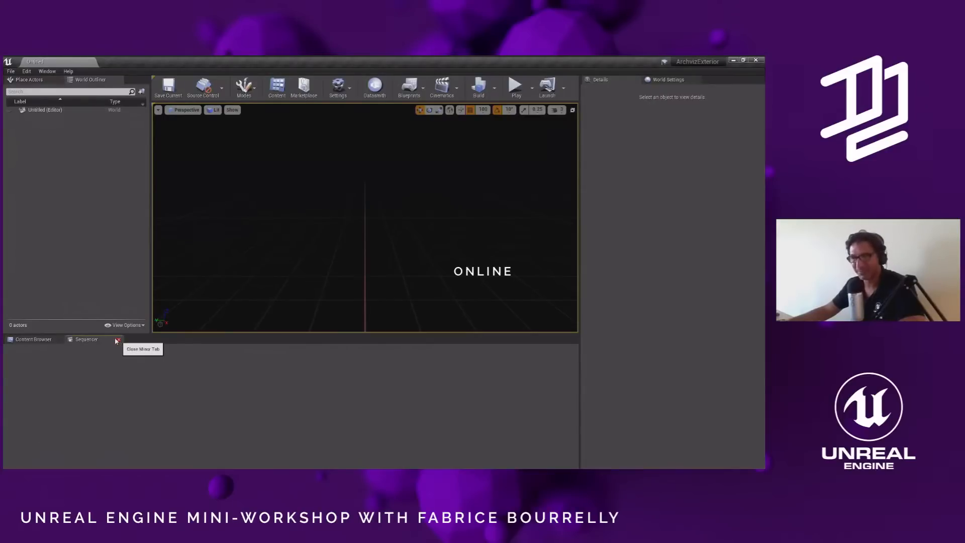
left_click(117, 341)
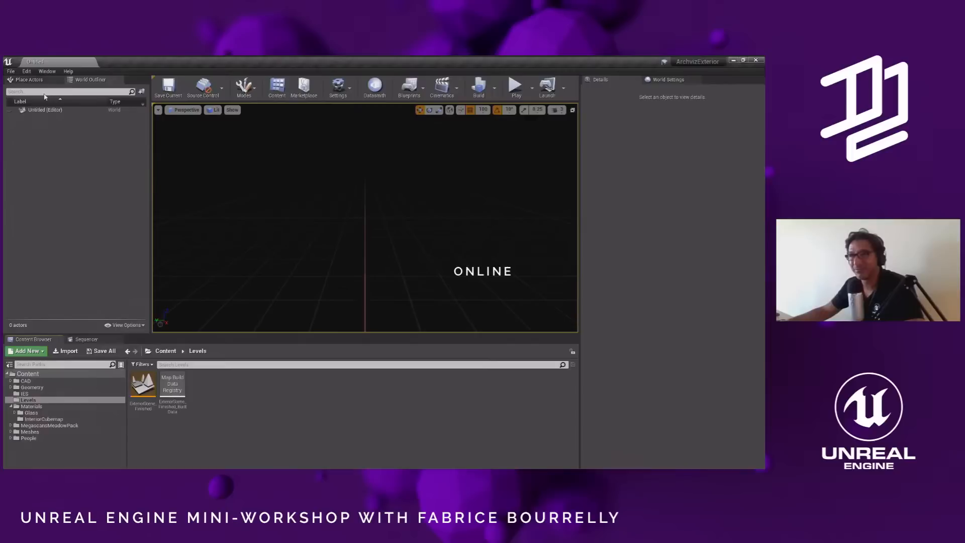
- Save the empty level in the Levels folder under the name NewMap
left_click(11, 71)
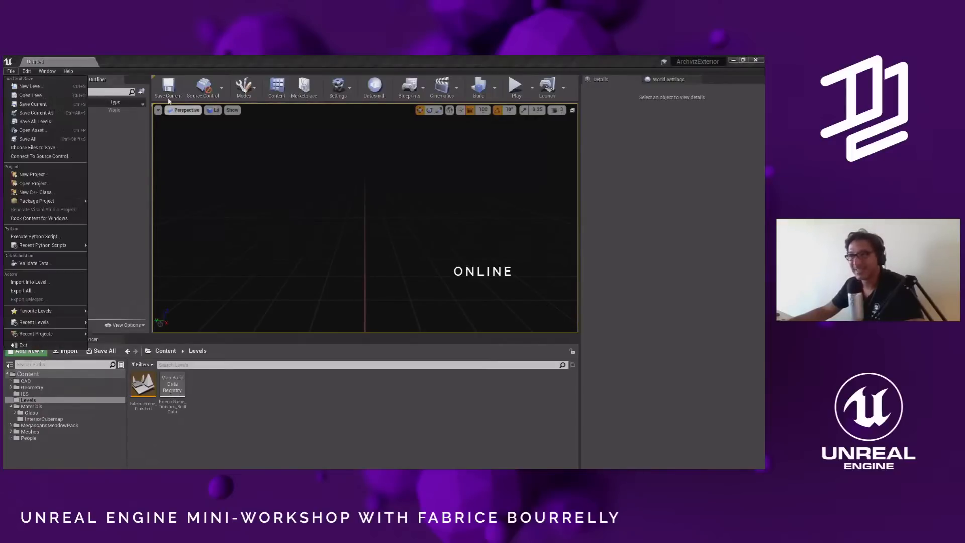
left_click(169, 97)
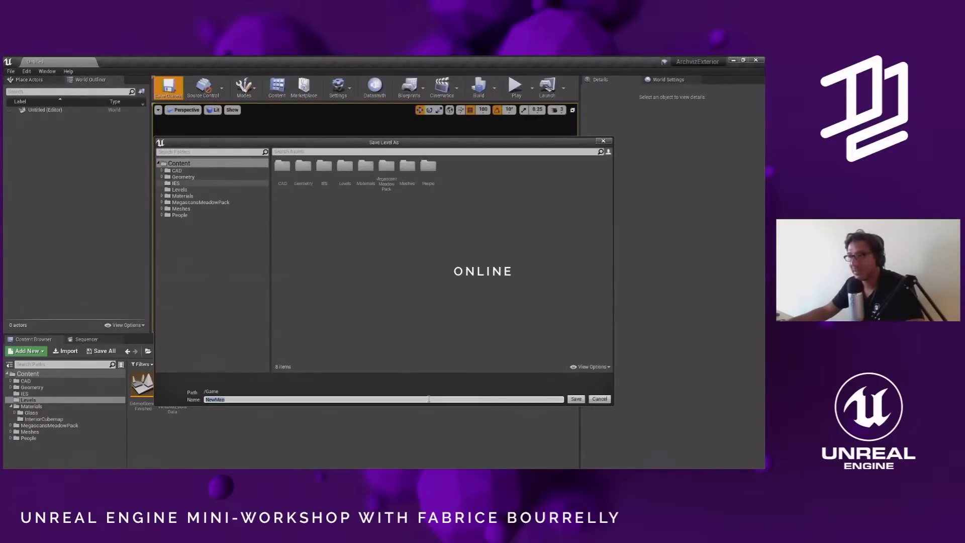
left_click(189, 189)
left_click(294, 399)
left_click(576, 400)
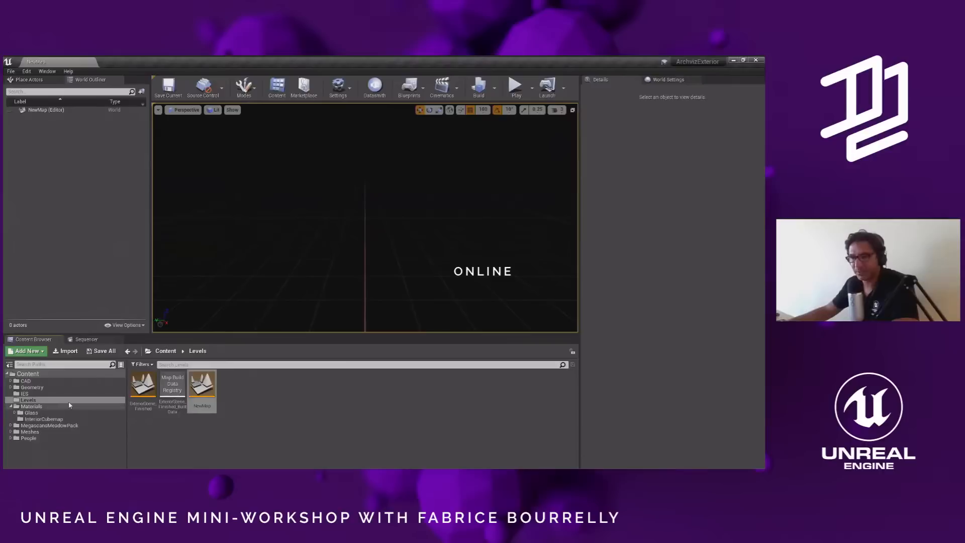
- Place the Landscape mesh from the CAD 2Site folder in the level and reset its location to the origin
left_click(10, 380)
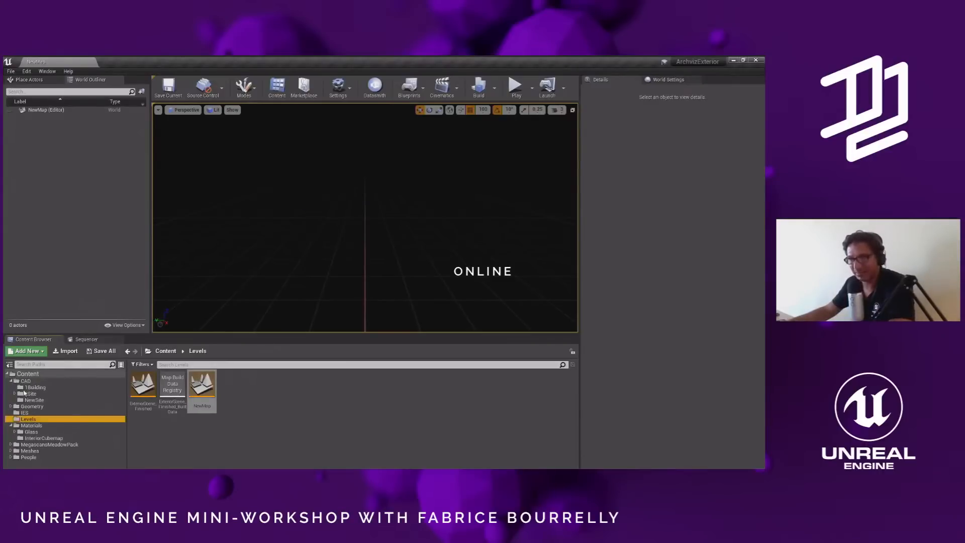
left_click(15, 394)
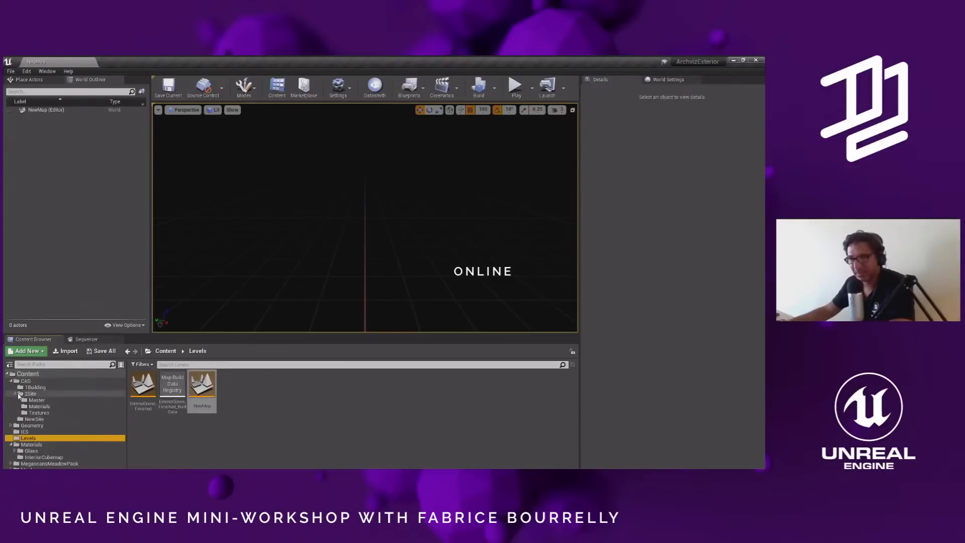
left_click(34, 418)
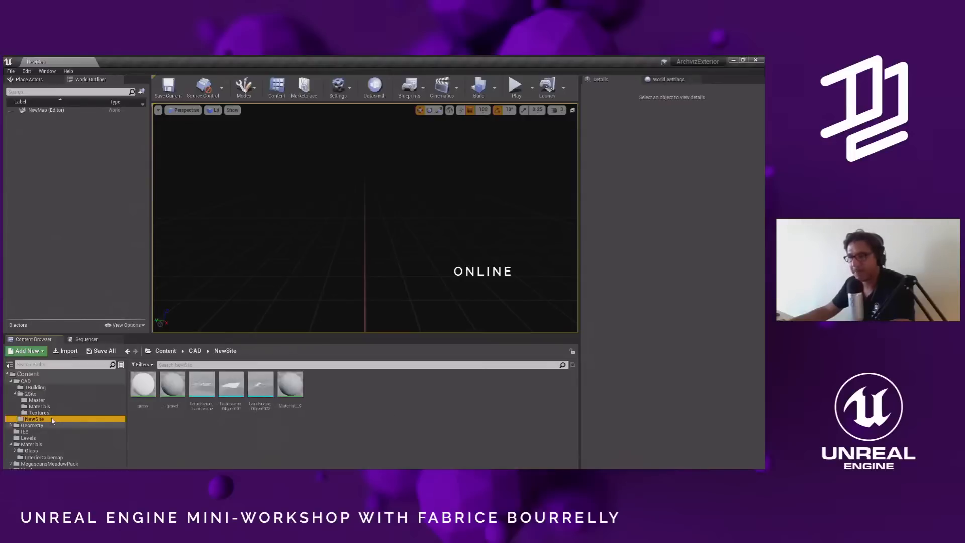
left_click(32, 393)
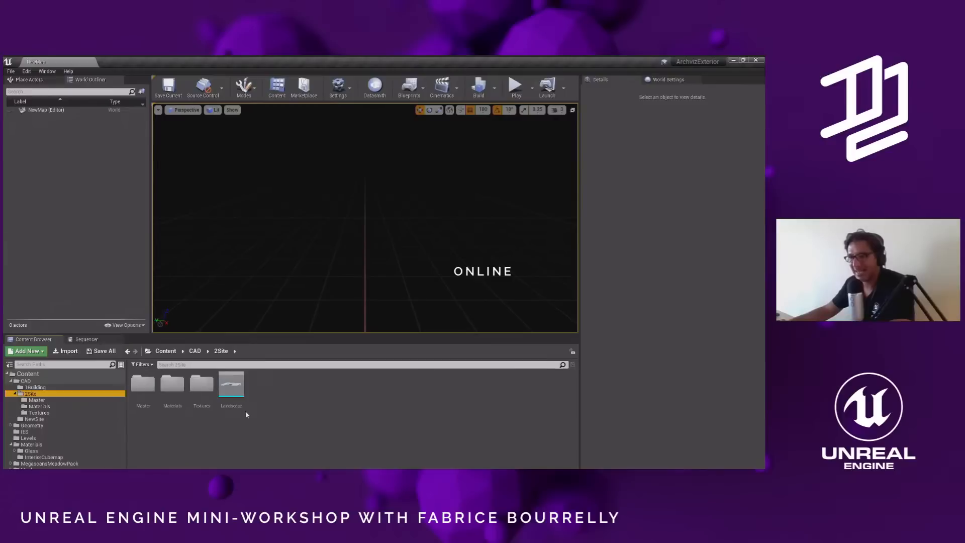
left_click_drag(245, 411, 335, 244)
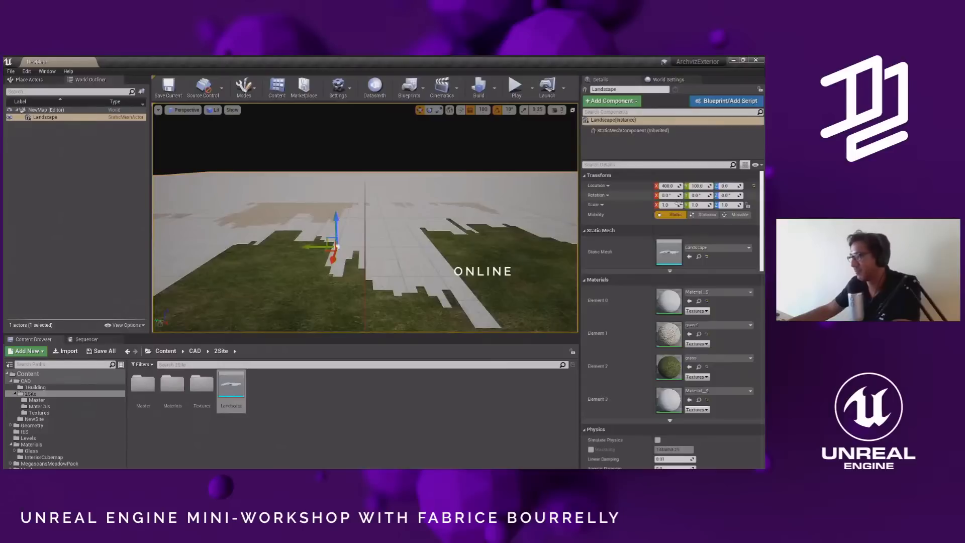
left_click(754, 186)
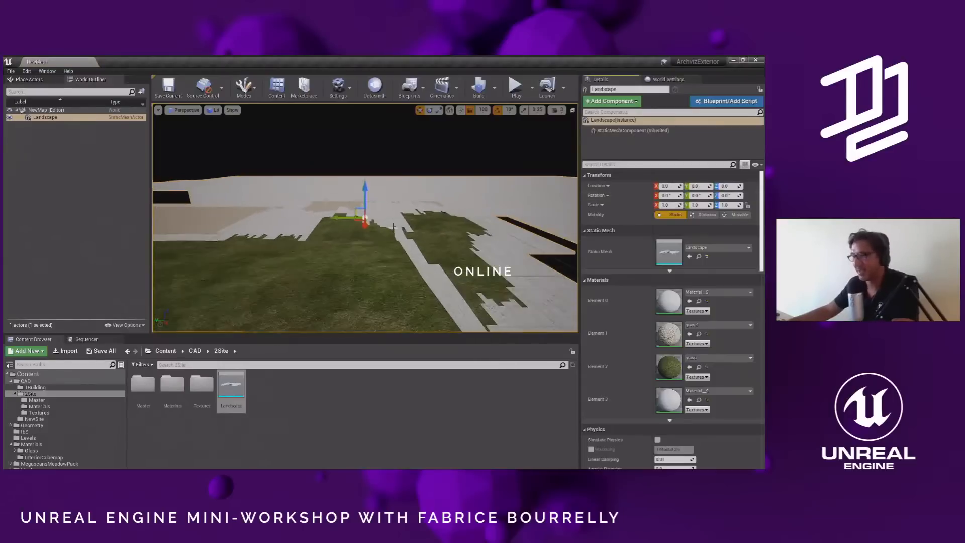
- Examine the placed landscape's grass, gravel and paved areas from several angles
left_click_drag(375, 237, 194, 251, "alt")
right_click_drag(375, 236, 326, 236, "alt")
left_click_drag(326, 237, 485, 261, "alt")
right_click_drag(374, 237, 349, 237)
left_click_drag(302, 168, 227, 157, "alt")
left_click_drag(301, 216, 297, 322, "alt")
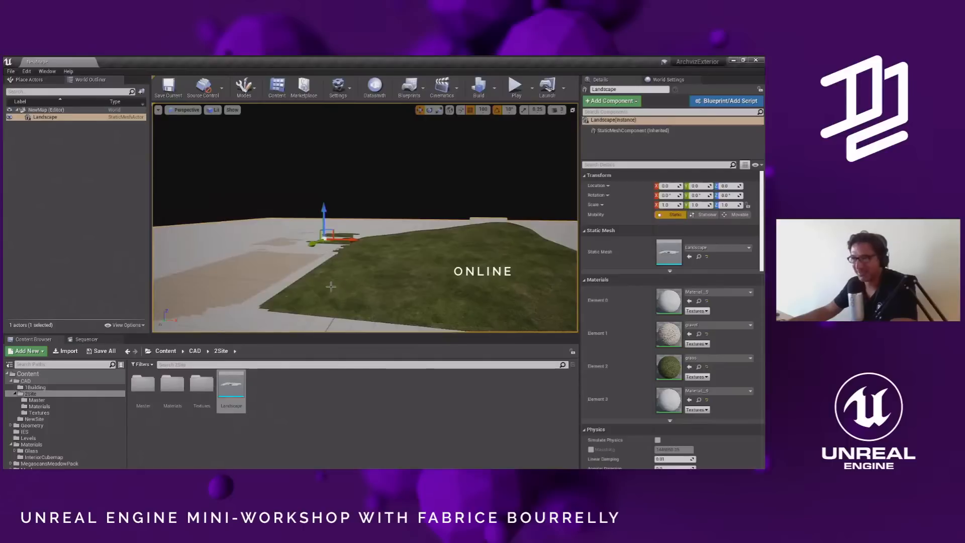
mouse_move(385, 276)
right_mouse_down()
mouse_move(374, 281)
mouse_move(385, 276)
right_mouse_up()
scroll(385, 276, "down", 2)
left_click_drag(384, 275, 337, 292, "alt")
scroll(398, 258, "up", 1)
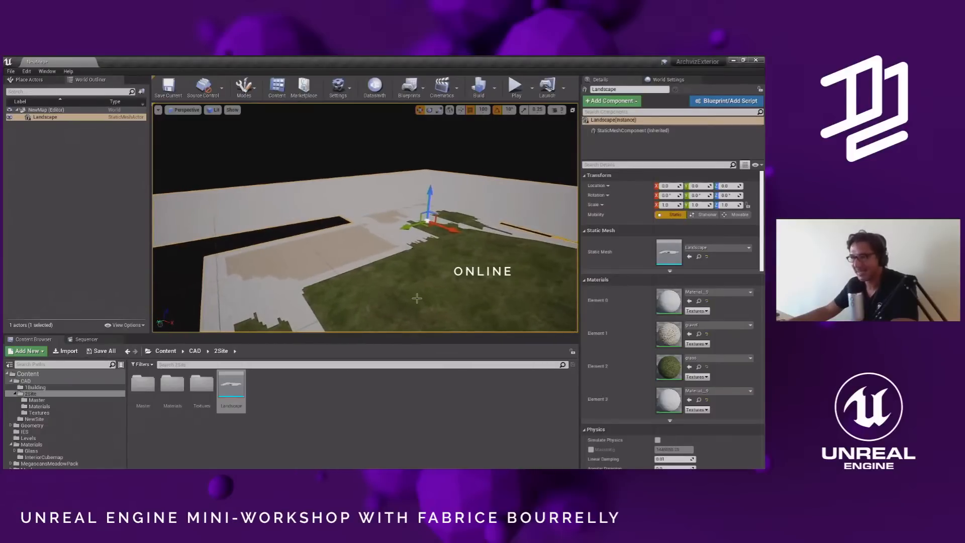
left_click_drag(402, 291, 401, 278, "alt")
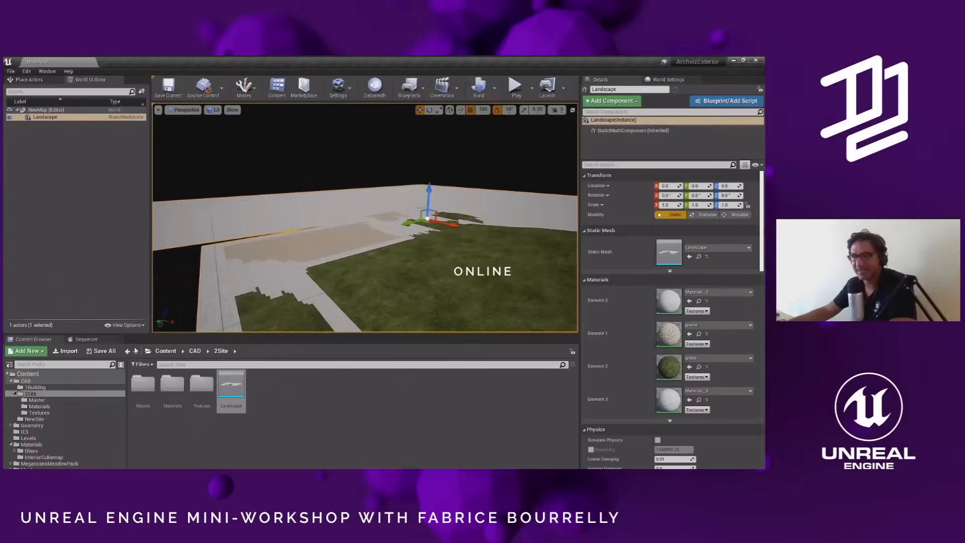
- Place the SM_MERGED_FloorSlab_207 building from the 1Building folder on the landscape and raise it to a Z location of about 1300
left_click(35, 387)
left_click_drag(143, 386, 272, 254)
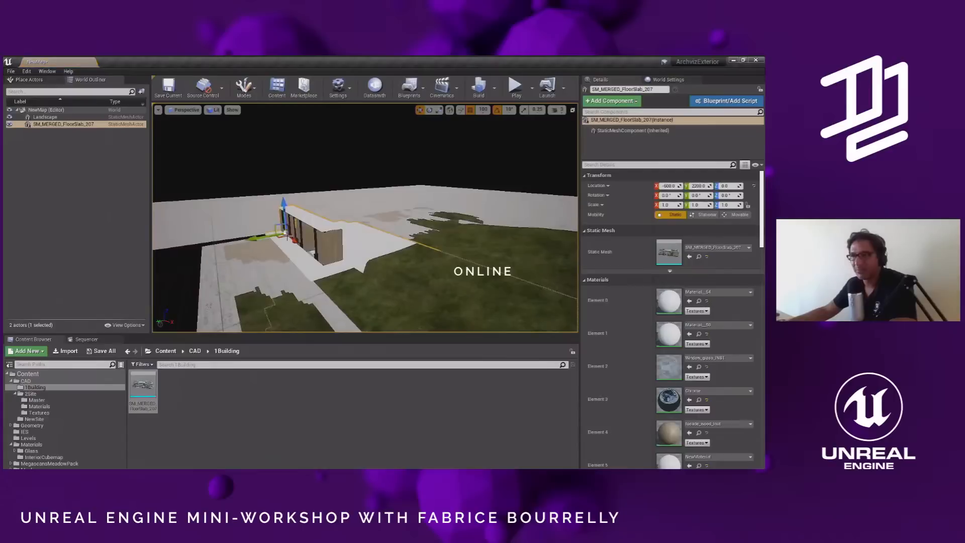
left_click_drag(285, 215, 285, 115)
right_click_drag(285, 114, 231, 144)
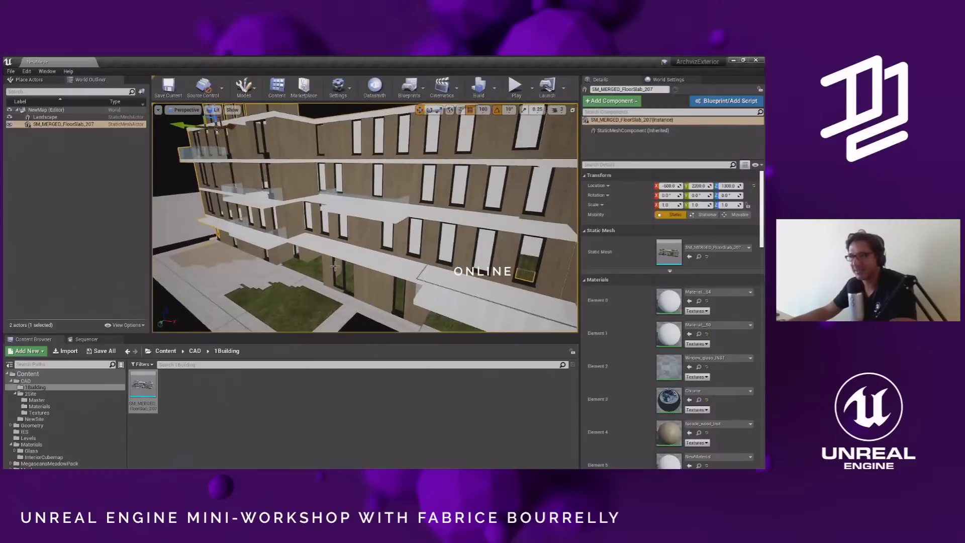
- Set the building's pivot offset at a point near its base and rotate the building to -90° about the vertical axis
right_click(372, 297)
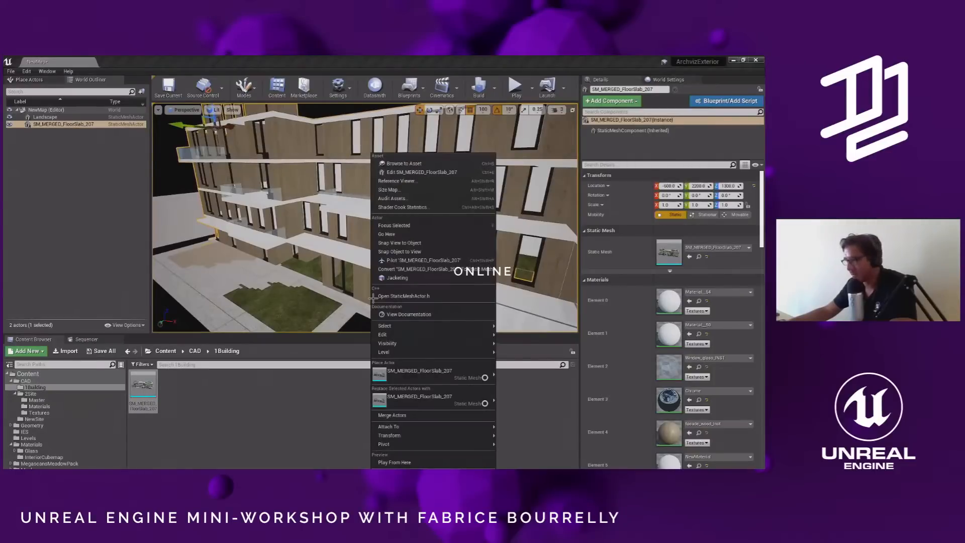
mouse_move(472, 444)
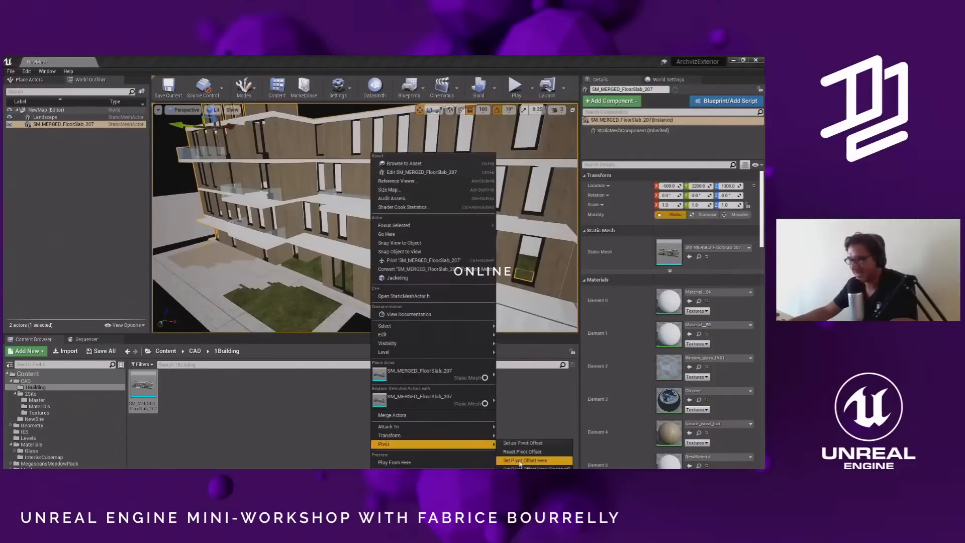
left_click(520, 460)
left_click_drag(369, 298, 323, 219)
key("e")
right_click_drag(323, 226, 354, 246)
key("w")
mouse_move(382, 172)
left_mouse_down()
mouse_move(382, 155)
mouse_move(381, 172)
left_mouse_up()
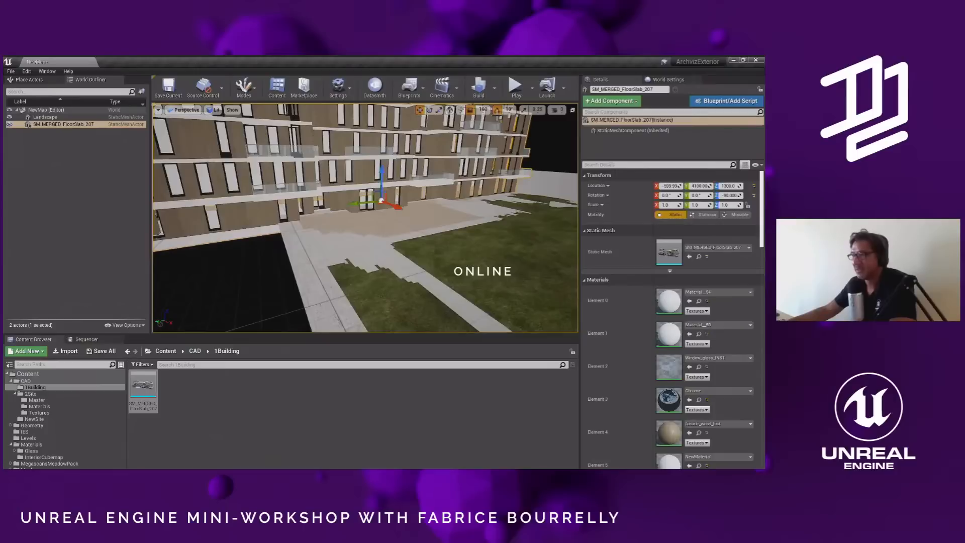
- Turn off position grid snapping and fine-tune the building's height to a Z location of about 1312
left_click(471, 110)
left_click_drag(382, 183, 384, 182)
right_click_drag(395, 265, 441, 259)
scroll(441, 259, "down", 5)
left_click_drag(441, 259, 410, 309, "alt")
right_click_drag(409, 309, 409, 372)
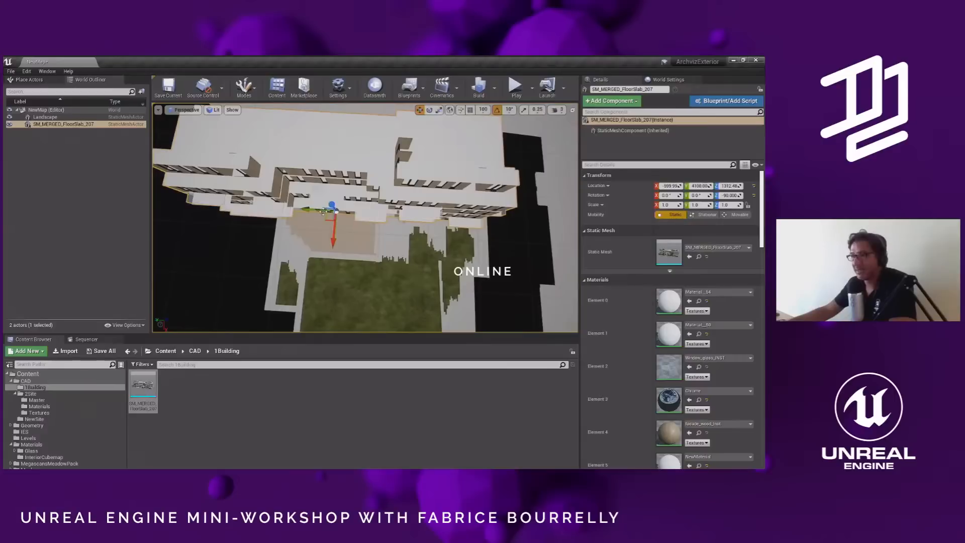
- Slide the building along the Y axis to about 3337 so it sits behind the gravel courtyard
left_click_drag(312, 210, 360, 210)
scroll(359, 211, "down", 2)
mouse_move(359, 210)
right_mouse_down()
mouse_move(327, 235)
mouse_move(360, 196)
mouse_move(358, 222)
right_mouse_up()
scroll(357, 222, "down", 3)
scroll(355, 231, "down", 4)
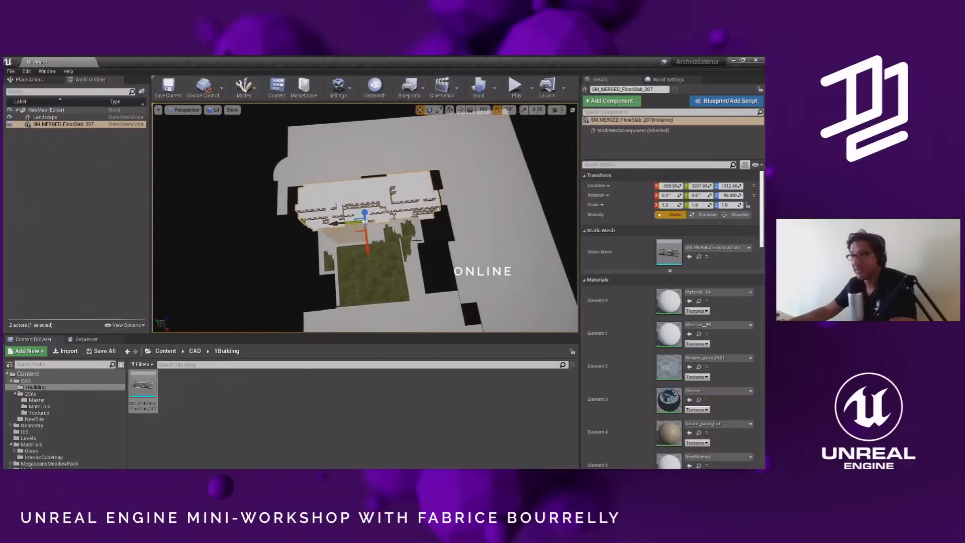
- Duplicate the building twice and arrange the copies in a row at right angles to the original, across the site
left_click_drag(356, 231, 485, 164, "alt")
key("e")
key("w")
right_click_drag(485, 168, 563, 143)
left_click_drag(452, 201, 410, 203, "alt")
left_click_drag(392, 180, 474, 211, "alt")
right_click_drag(419, 246, 422, 218)
- Duplicate the original building outward, rotate the copy to -180°, and move it close to the original's outer end
left_click(397, 206)
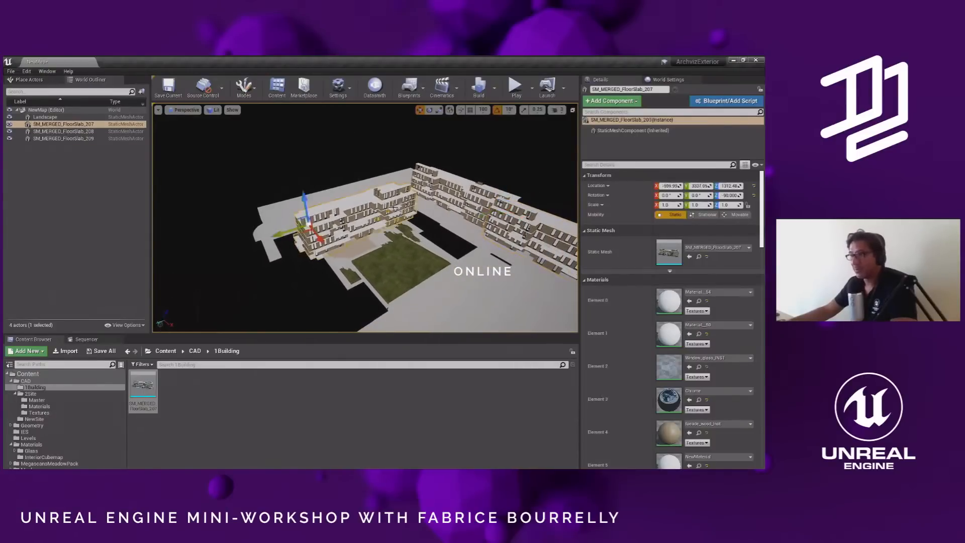
left_click_drag(303, 234, 191, 251, "alt")
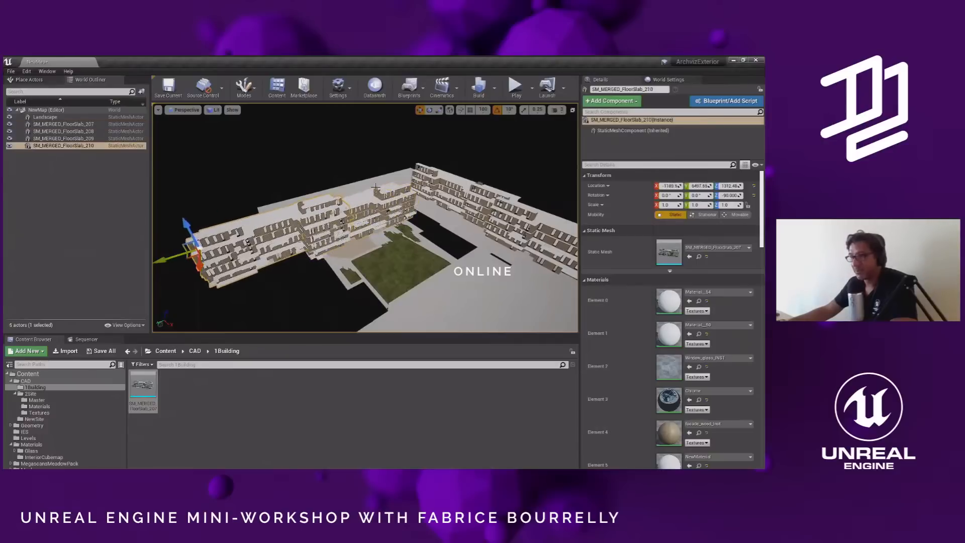
left_click(429, 110)
left_click_drag(222, 265, 282, 236)
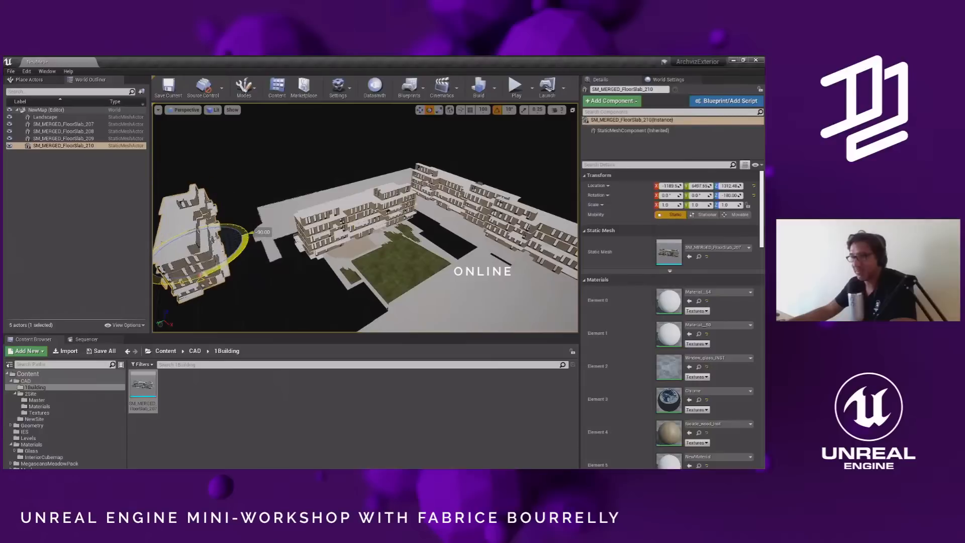
key("w")
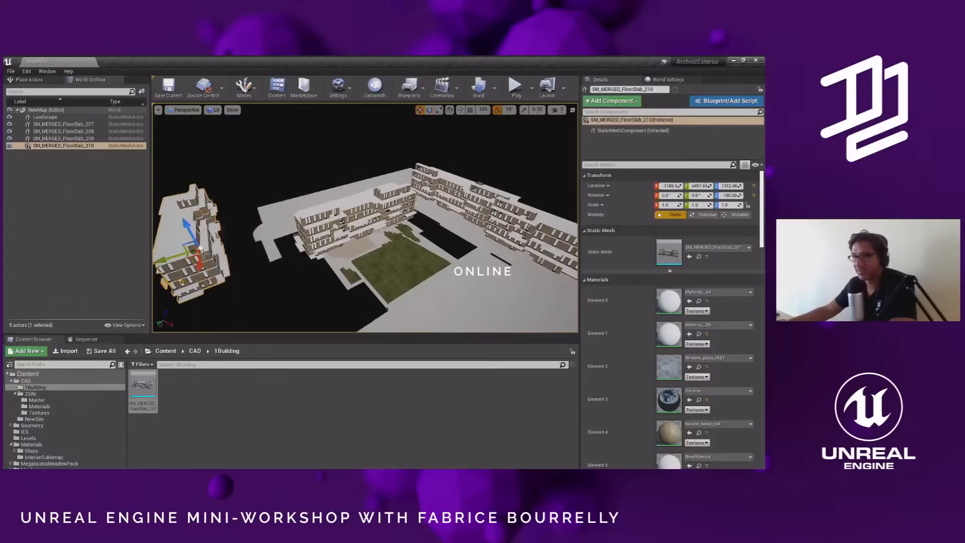
left_click_drag(187, 256, 259, 257)
- Duplicate the -180° building and place the new copy farther along the site beside the courtyard
left_click_drag(450, 272, 533, 273, "alt")
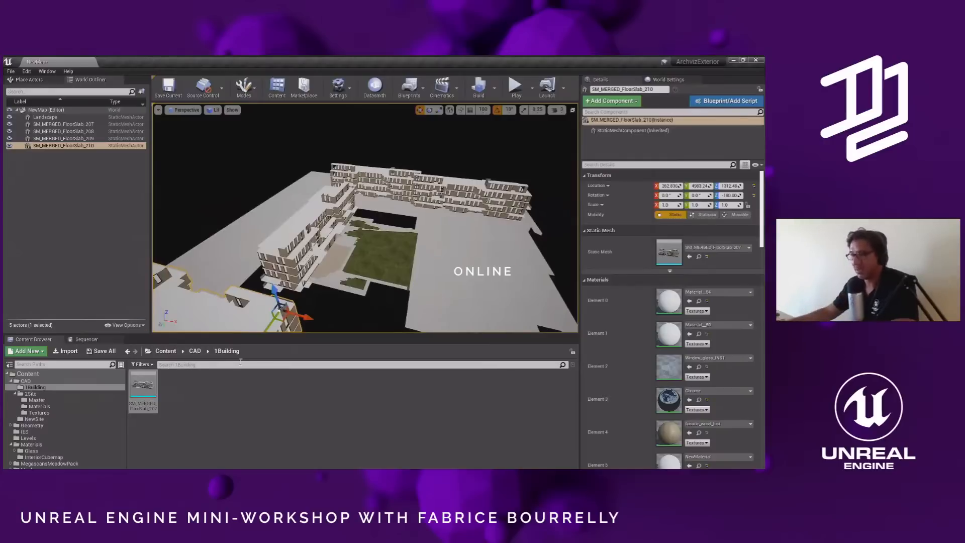
left_click_drag(478, 236, 392, 226, "alt")
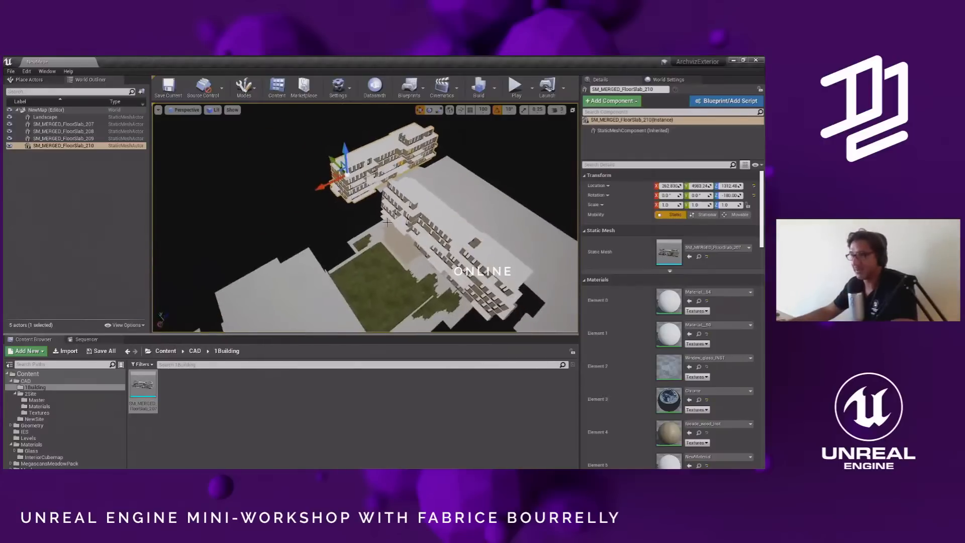
left_click_drag(336, 175, 180, 273, "alt")
left_click_drag(338, 306, 402, 247, "alt")
right_click_drag(365, 226, 364, 298)
key("w")
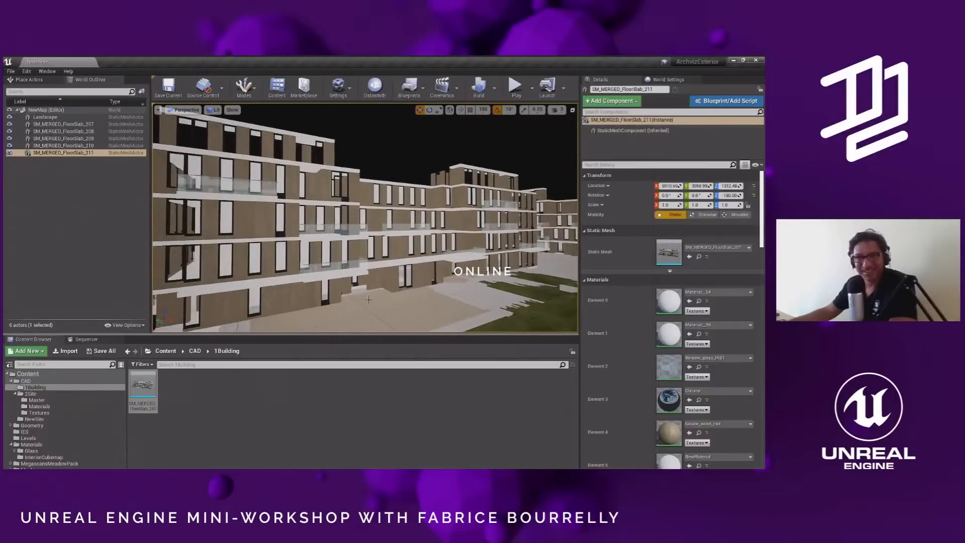
- Select the original building and examine the arranged blocks from ground level in the courtyard
right_click_drag(381, 241, 402, 242)
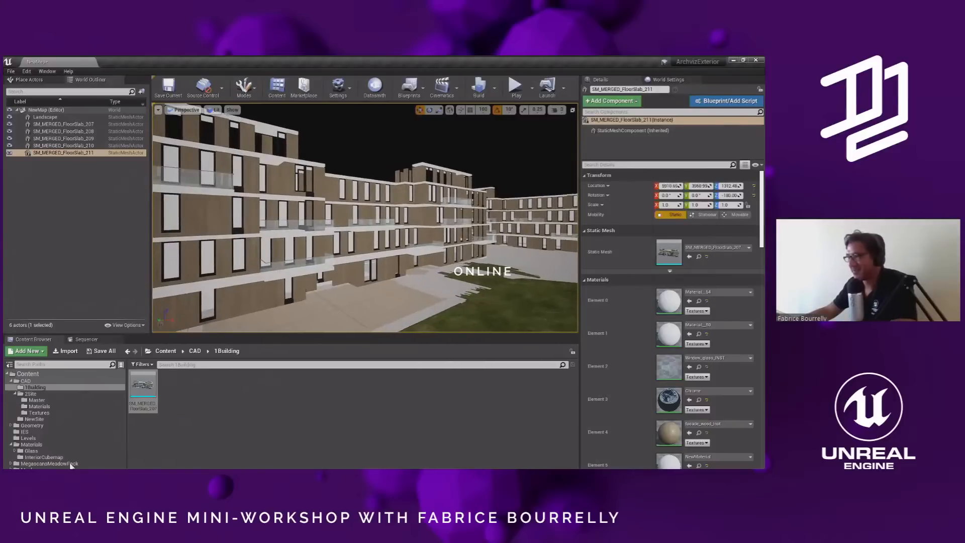
left_click(380, 241)
key("f")
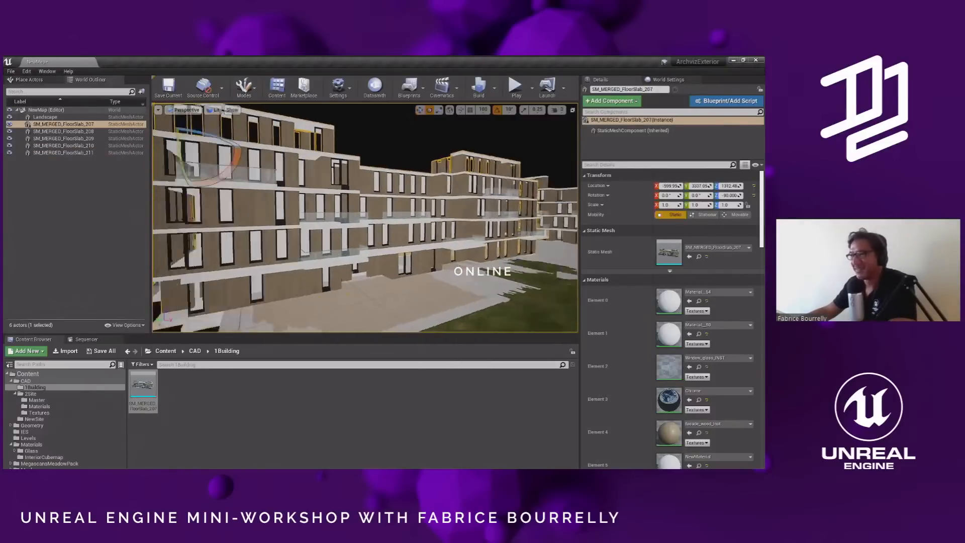
left_click_drag(265, 149, 273, 141)
right_click_drag(452, 224, 497, 232)
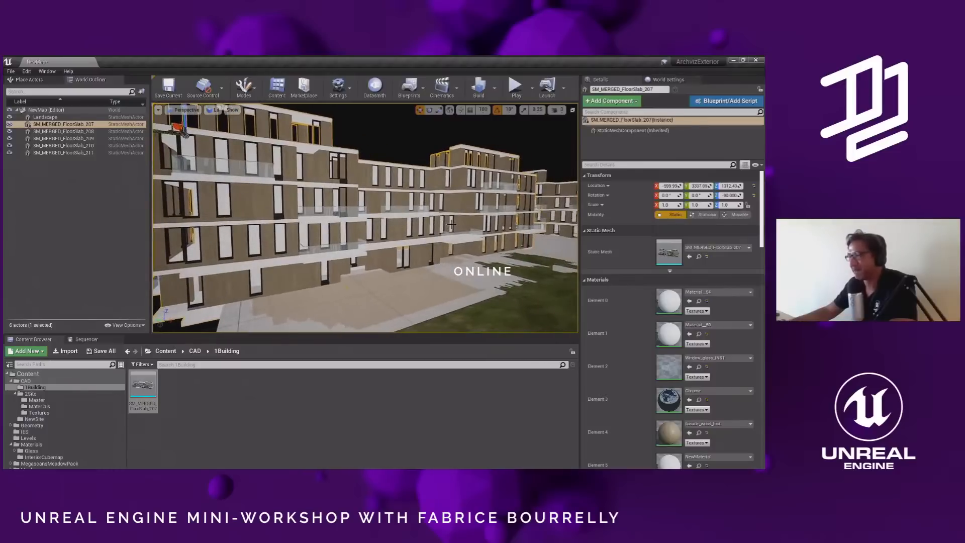
- Examine the building facades and lawn from several viewpoints around the courtyard, with the building deselected for a clean view
mouse_move(451, 225)
right_mouse_down()
mouse_move(464, 227)
mouse_move(432, 226)
right_mouse_up()
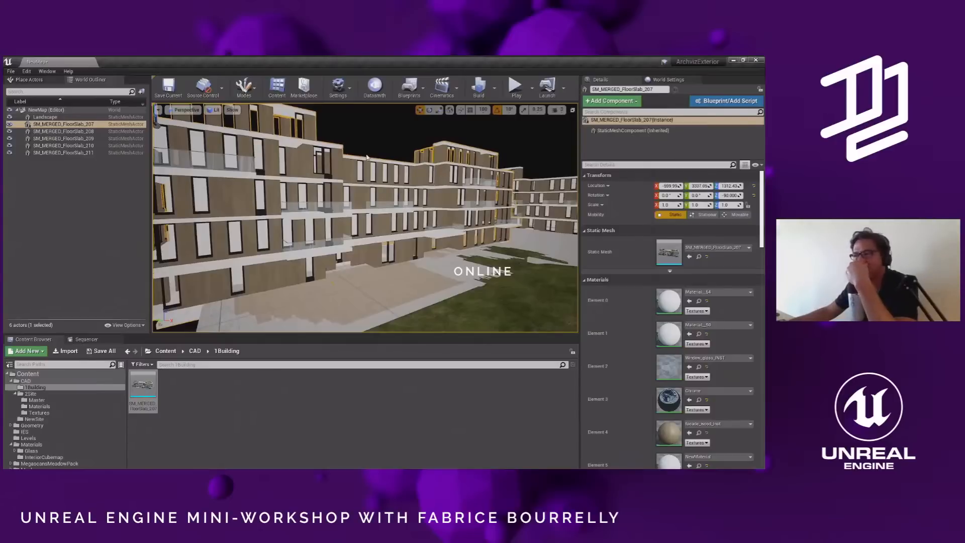
right_click_drag(396, 231, 479, 232)
right_click_drag(354, 213, 317, 221)
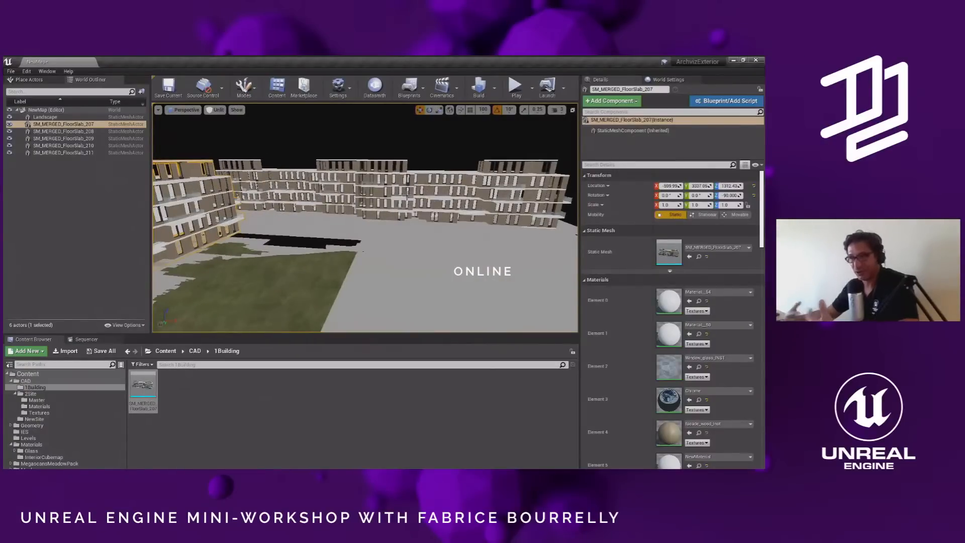
right_click_drag(386, 205, 335, 216)
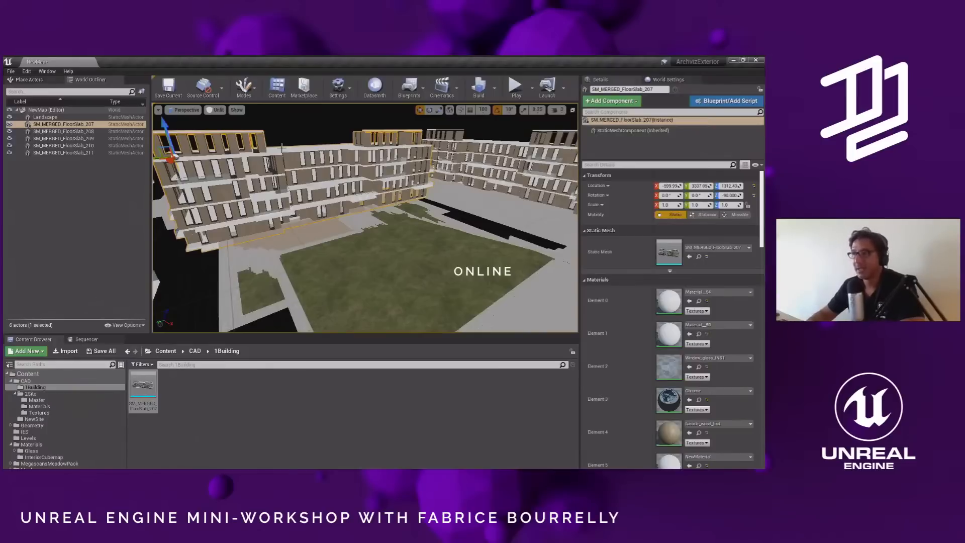
right_click_drag(413, 201, 359, 189)
right_click_drag(412, 210, 471, 210)
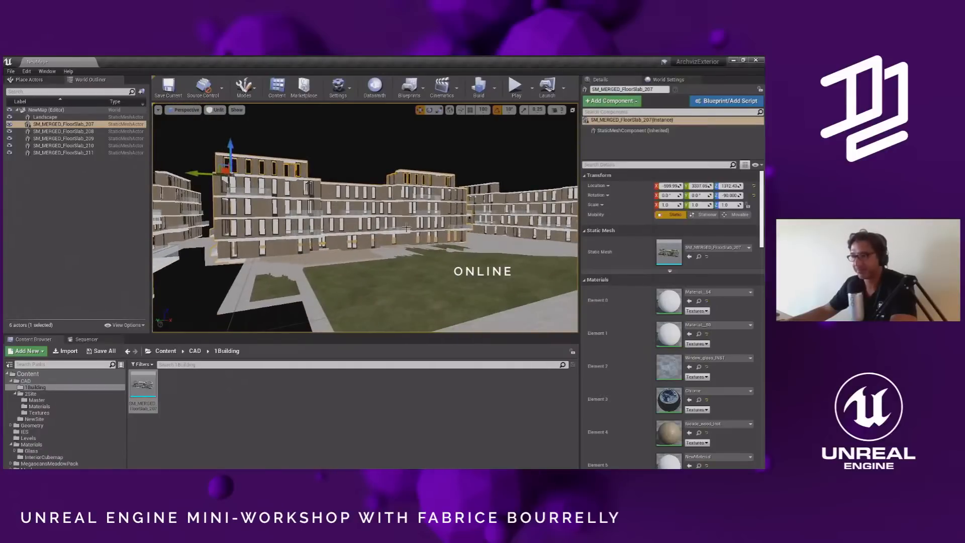
scroll(406, 229, "up", 8)
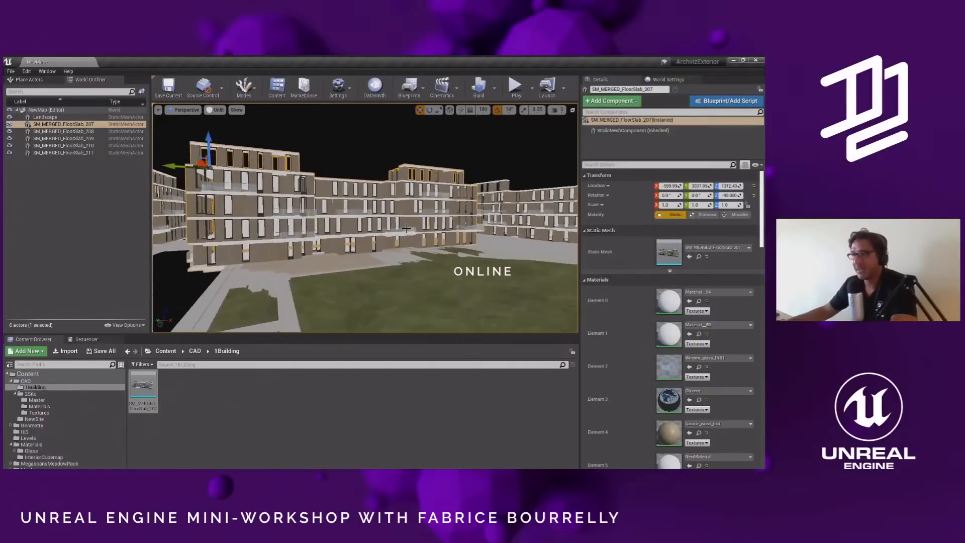
right_click_drag(307, 178, 281, 186)
right_click_drag(432, 229, 449, 237)
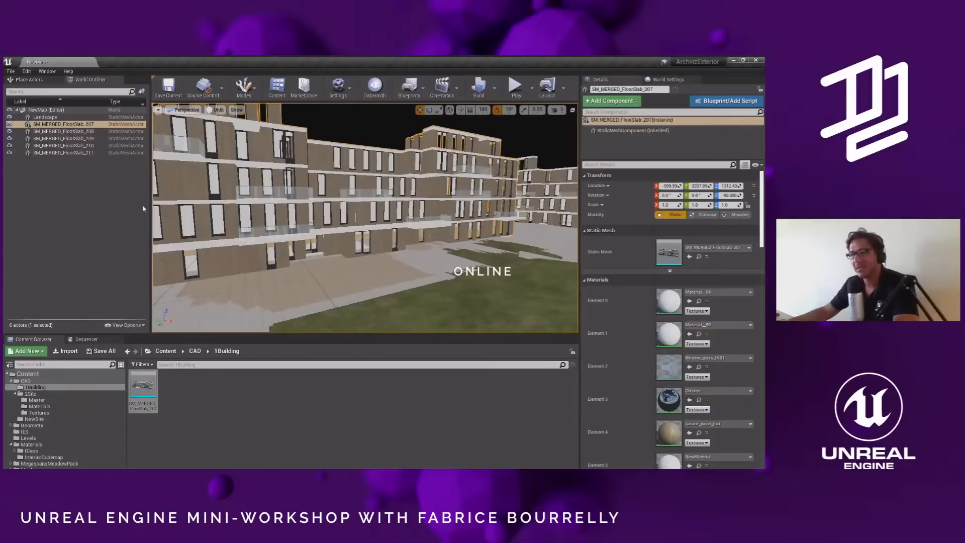
left_click_drag(355, 252, 351, 251, "alt")
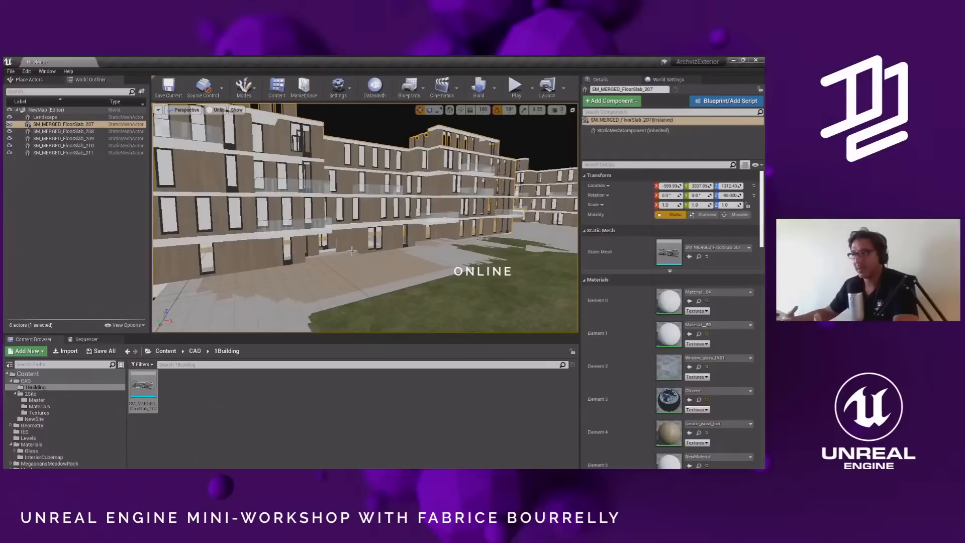
mouse_move(420, 240)
left_mouse_down("alt")
mouse_move(334, 239)
mouse_move(408, 236)
left_mouse_up("alt")
left_click(361, 124)
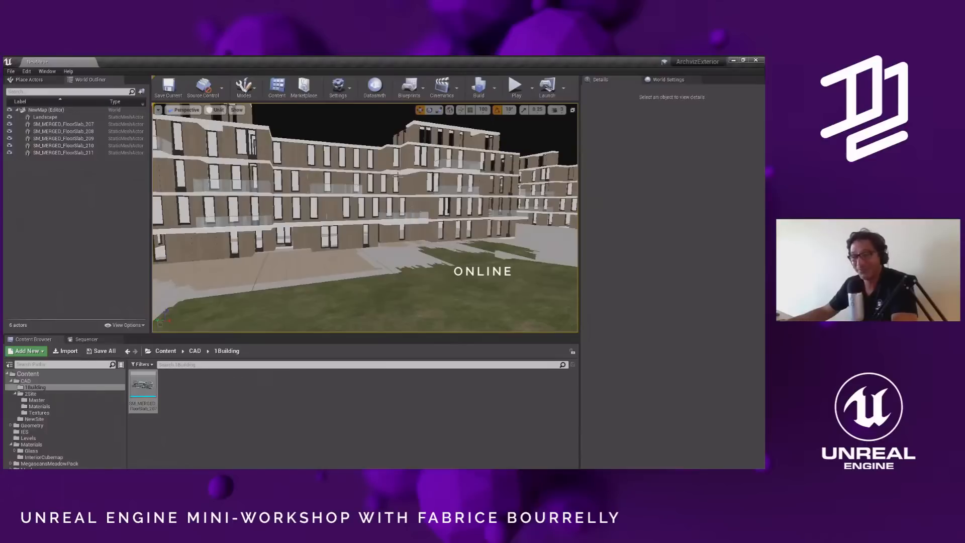
mouse_move(397, 205)
right_mouse_down()
mouse_move(379, 197)
mouse_move(409, 185)
mouse_move(386, 212)
mouse_move(402, 212)
right_mouse_up()
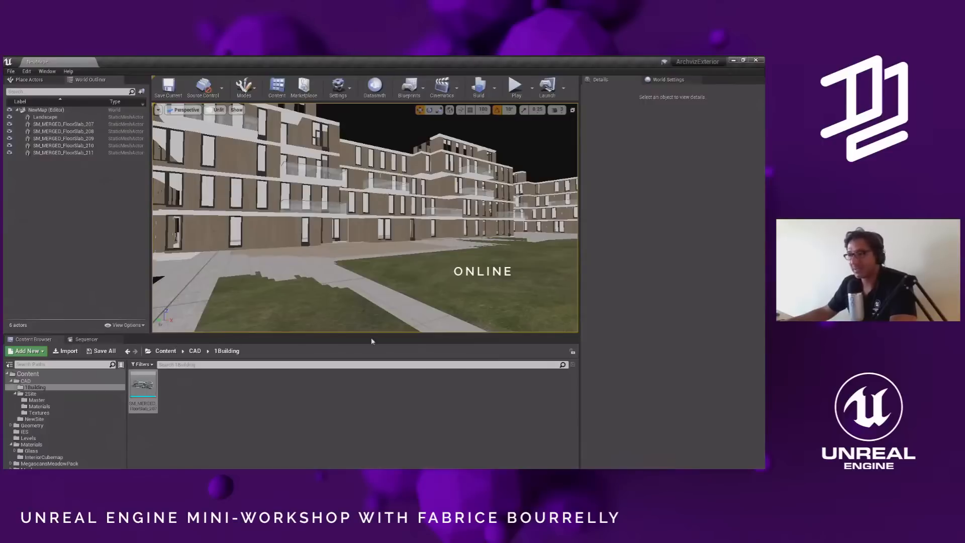
- Enlarge the asset browsing area and open the Tree folder inside Meshes
left_click_drag(372, 335, 382, 300)
right_click_drag(372, 226, 385, 245)
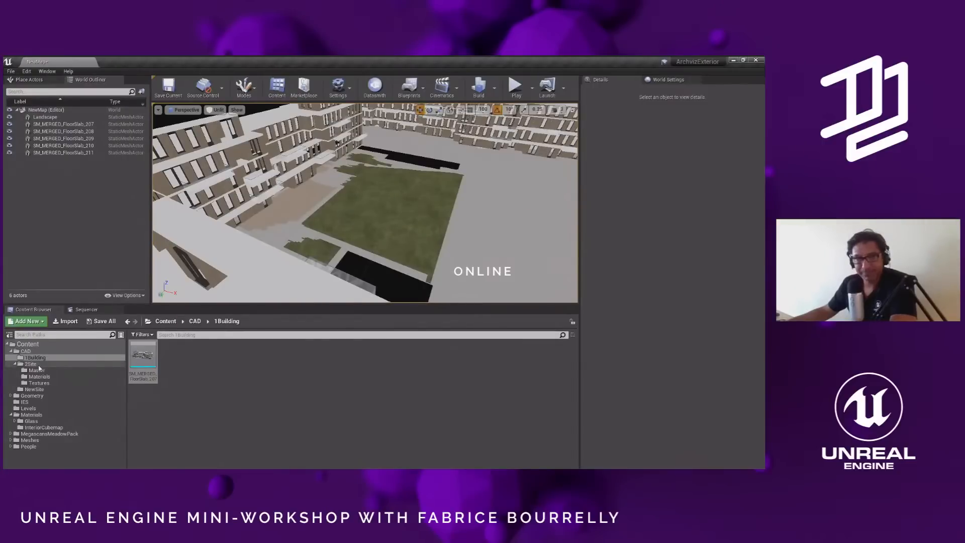
left_click(22, 446)
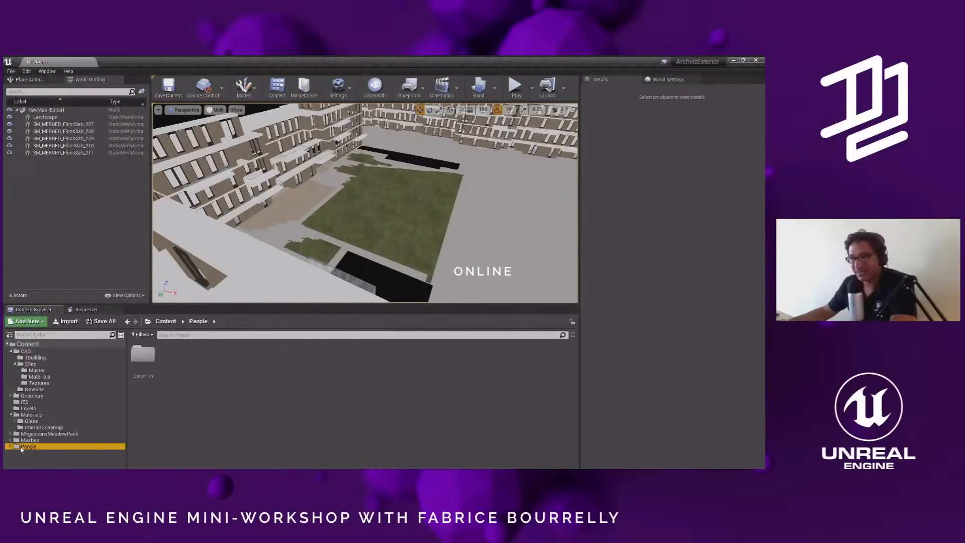
left_click(29, 439)
double_click(201, 355)
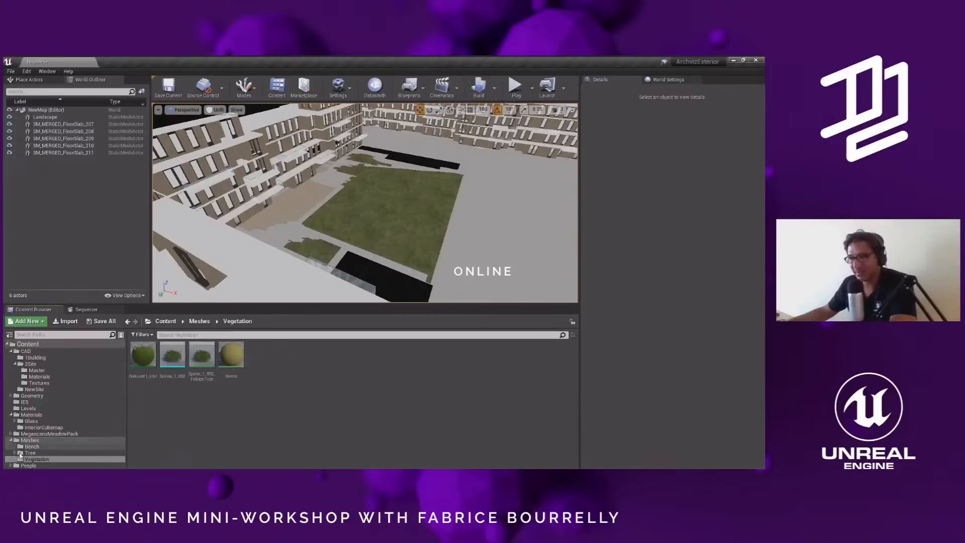
left_click(26, 453)
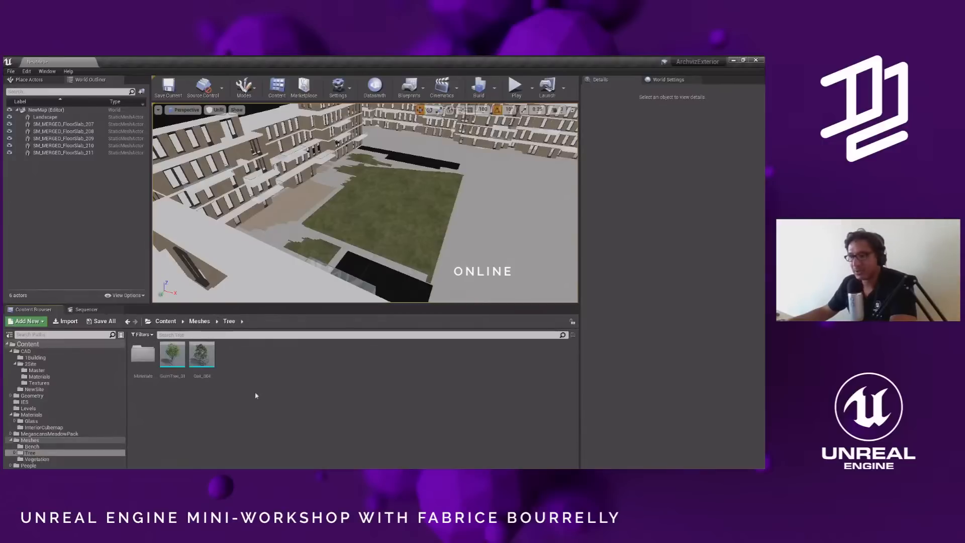
- Place the Oak_004 tree at the edge of the courtyard lawn in front of the building and deselect it
key("w")
right_click_drag(322, 221, 289, 222)
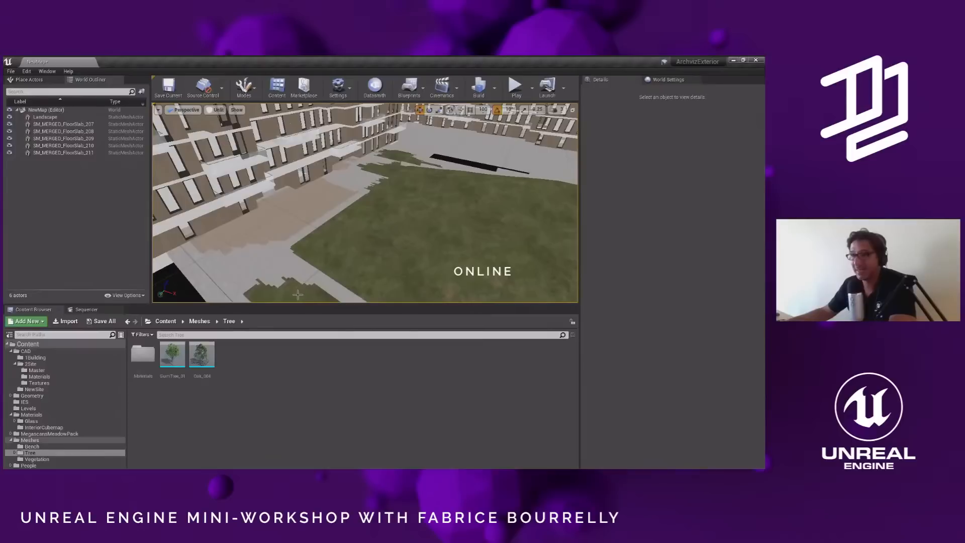
mouse_move(200, 356)
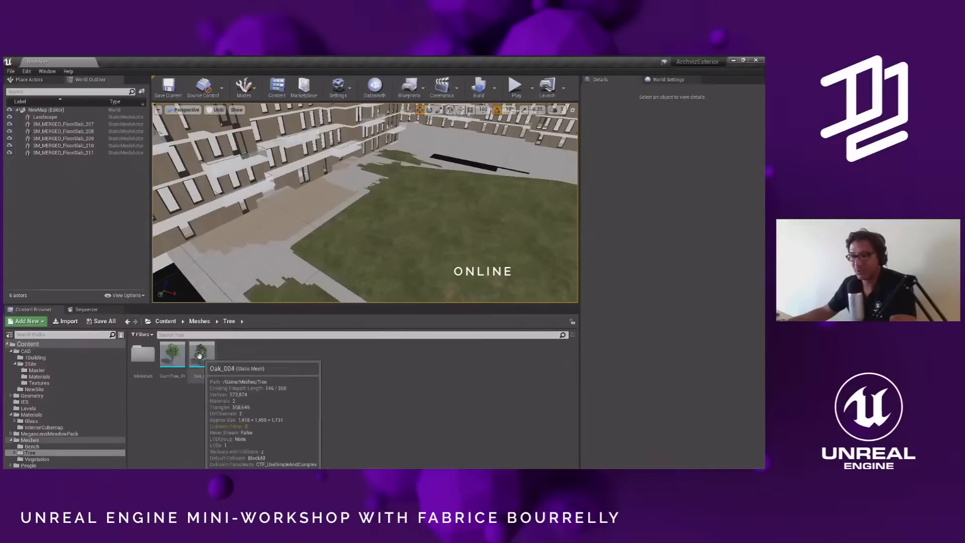
left_click_drag(199, 356, 370, 181)
key("f")
key("w")
right_click_drag(464, 156, 464, 116)
right_click_drag(459, 154, 446, 159)
left_click(448, 158)
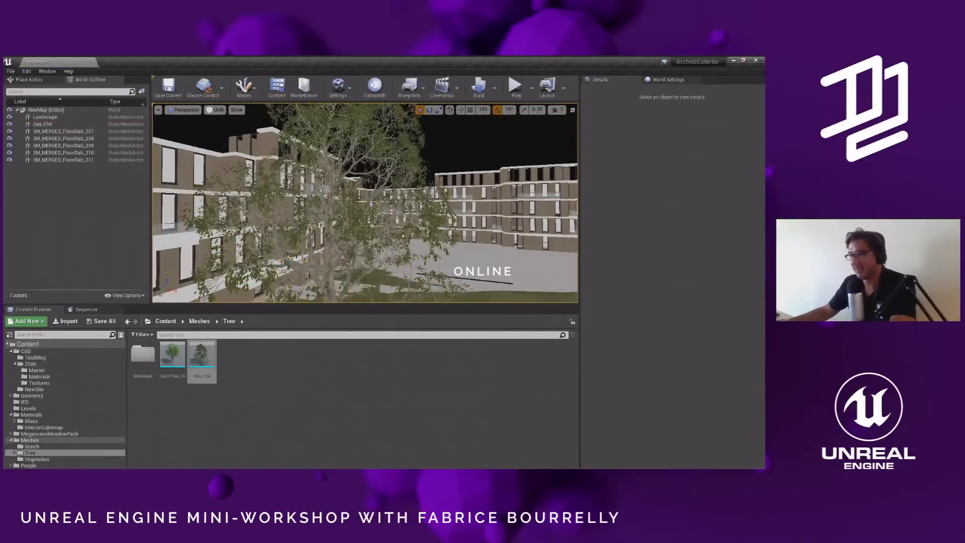
- Examine the oak's foliage up close and from across the lawn in a full-screen viewport
key("F11")
right_click_drag(447, 158, 396, 194)
scroll(417, 275, "up", 3)
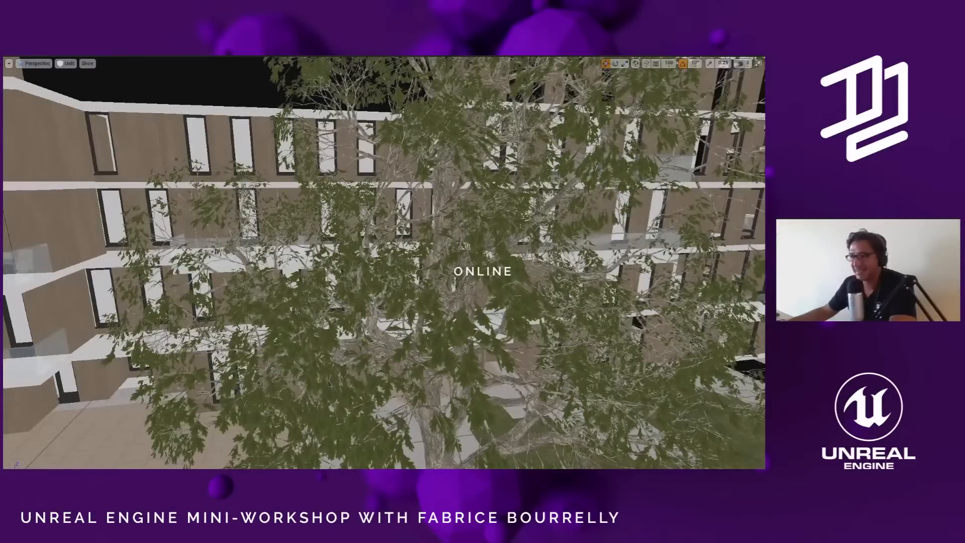
scroll(406, 285, "up", 3)
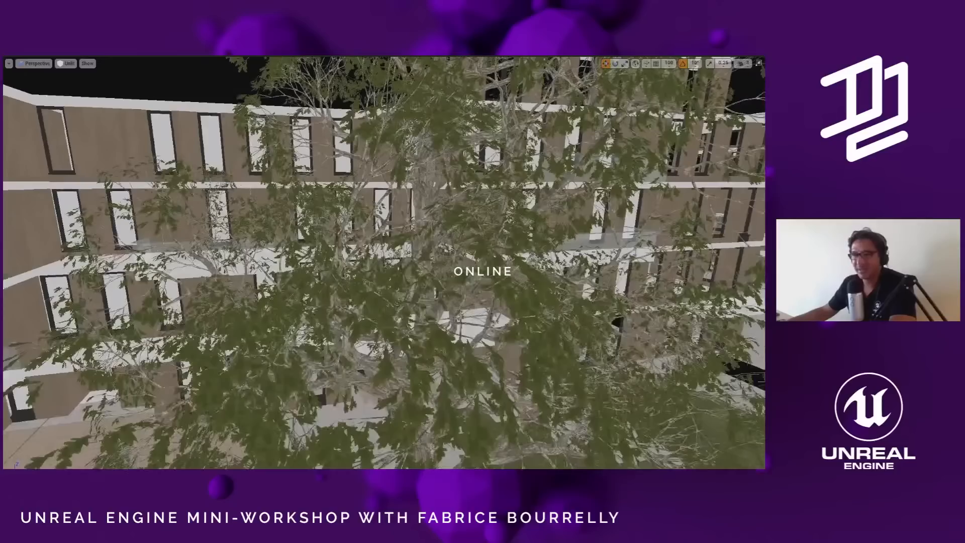
scroll(451, 279, "down", 2)
mouse_move(450, 279)
middle_mouse_down()
mouse_move(447, 289)
mouse_move(475, 275)
mouse_move(463, 272)
middle_mouse_up()
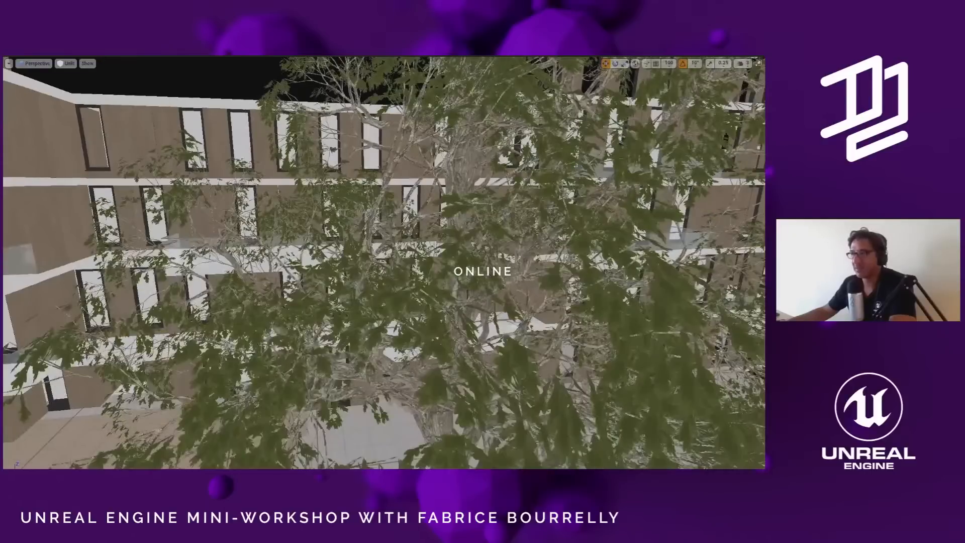
mouse_move(463, 272)
right_mouse_down()
mouse_move(472, 263)
mouse_move(467, 268)
right_mouse_up()
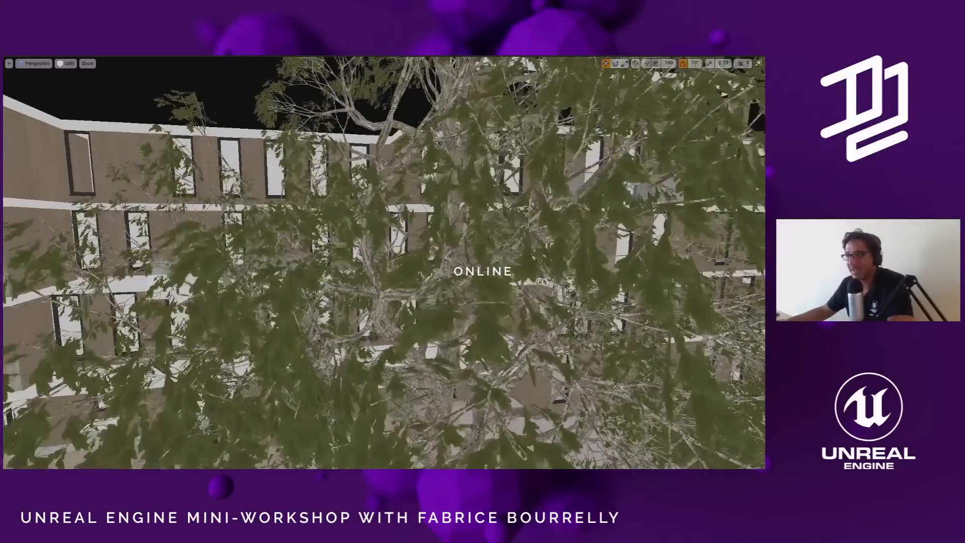
scroll(493, 265, "down", 3)
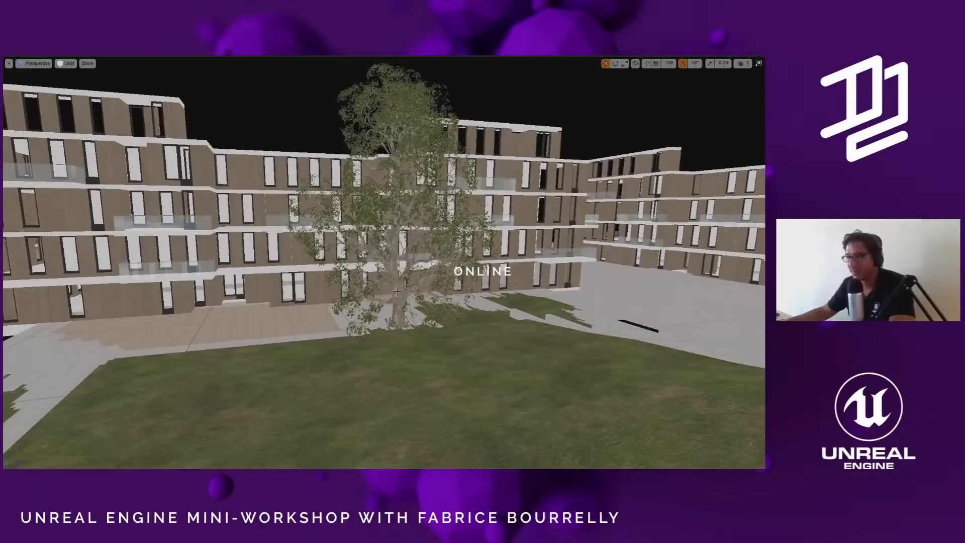
left_click(485, 243)
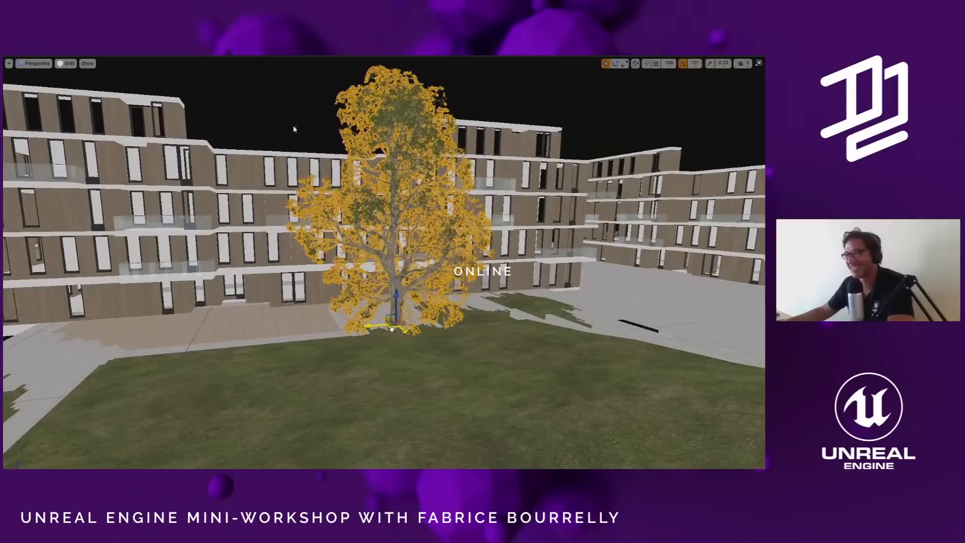
key("Escape")
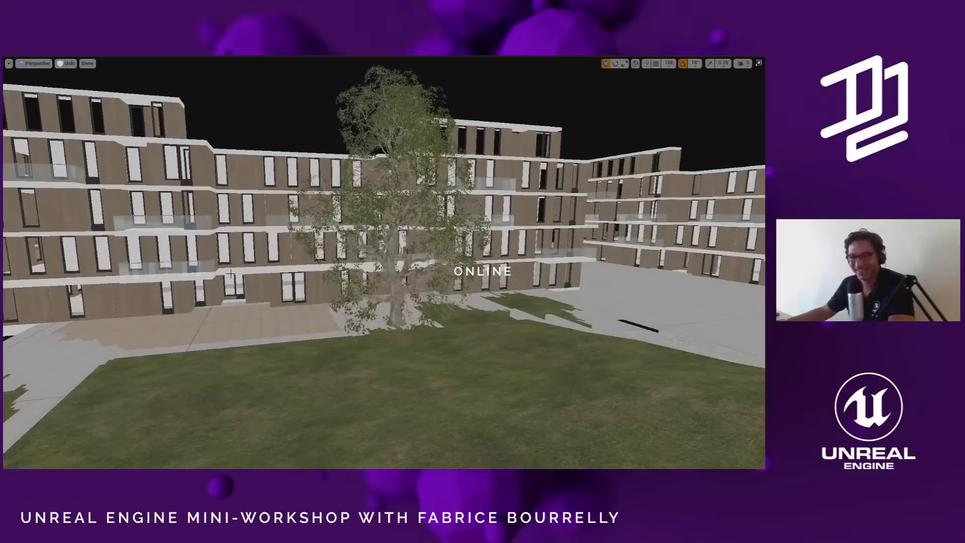
right_click_drag(202, 312, 195, 310)
key("F11")
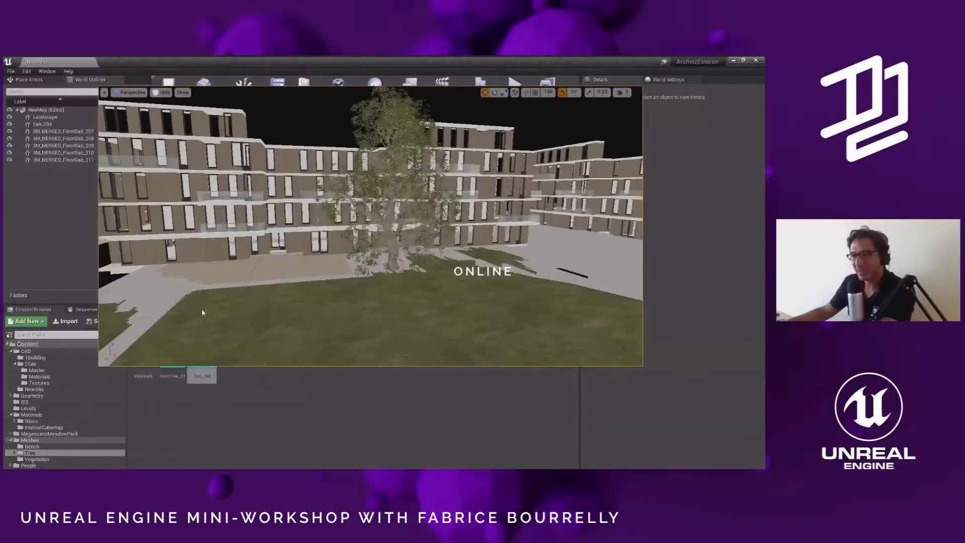
- Place the GumTree_01 tree on the lawn edge beside the oak and enlarge the viewport
left_click_drag(172, 355, 275, 246)
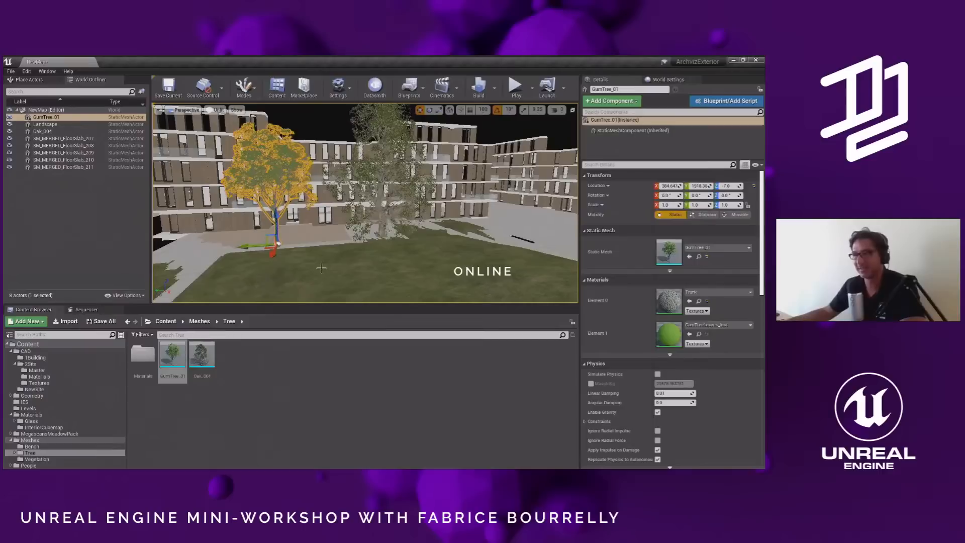
right_click_drag(372, 242, 349, 234)
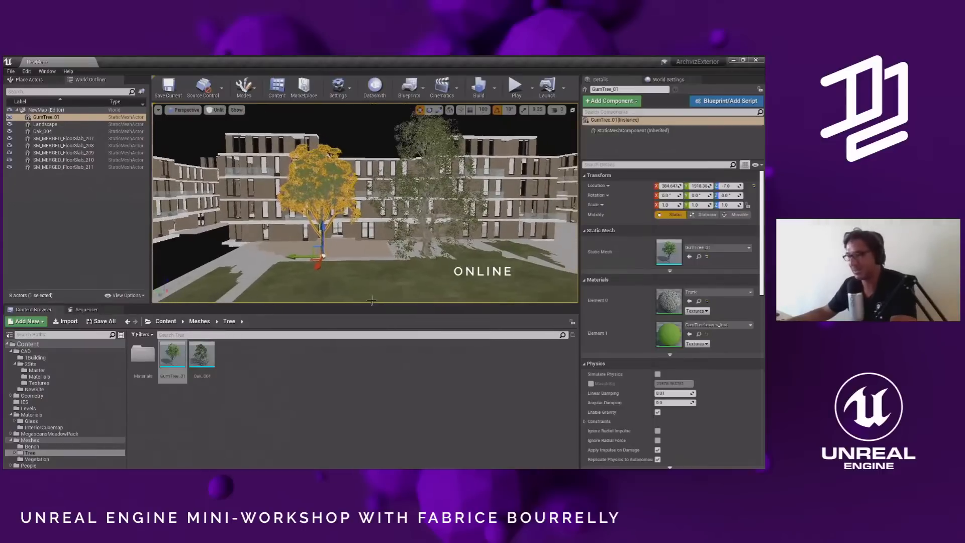
left_click_drag(377, 304, 381, 364)
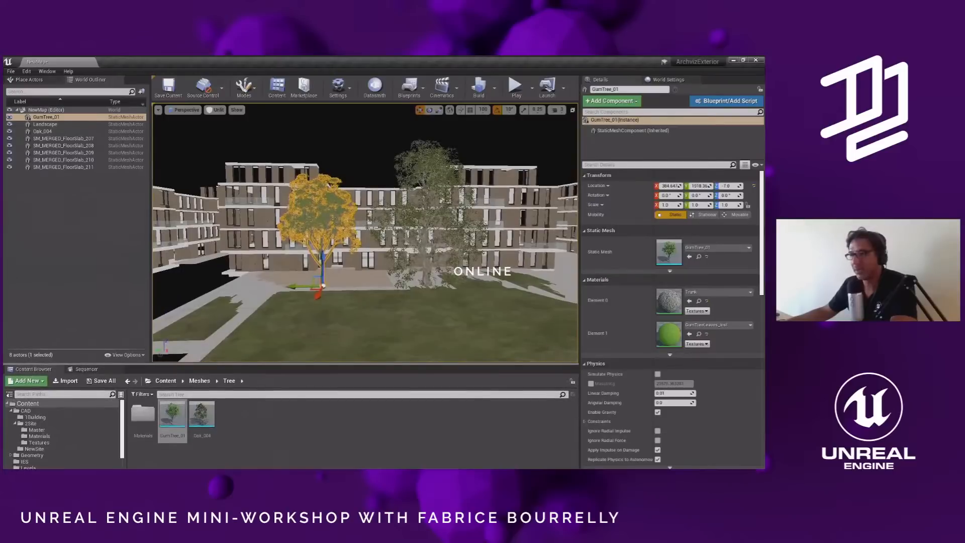
- Switch to Foliage mode with the courtyard viewed from above and add GumTree_01 as a foliage type
right_click_drag(365, 232, 358, 323)
scroll(358, 323, "up", 3)
right_click_drag(285, 242, 288, 261)
scroll(285, 242, "down", 4)
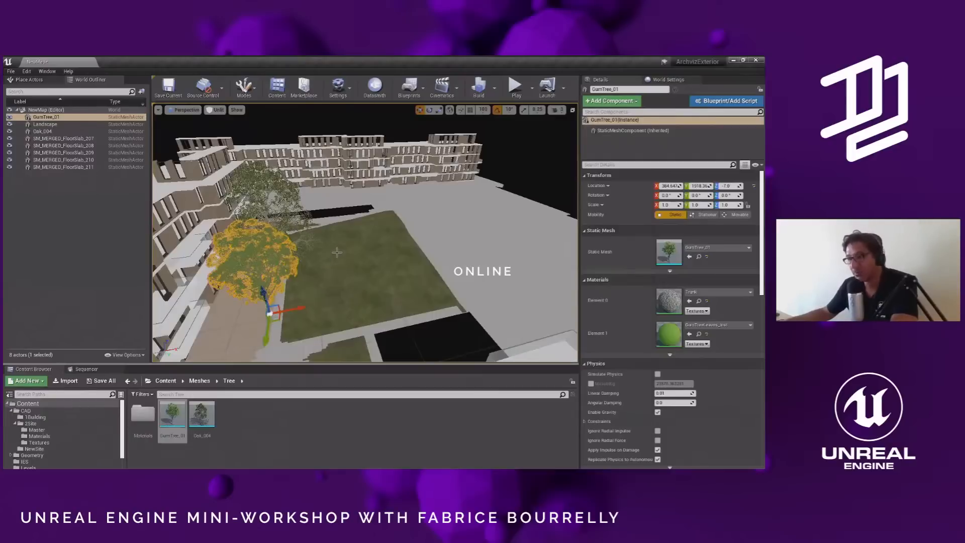
left_click_drag(347, 285, 319, 246, "alt")
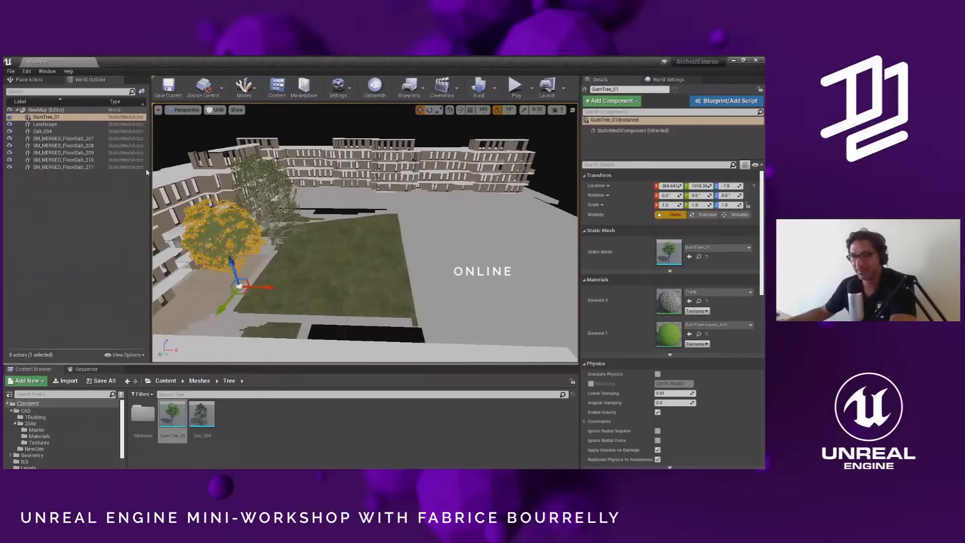
key("shift+1")
scroll(108, 448, "down", 4)
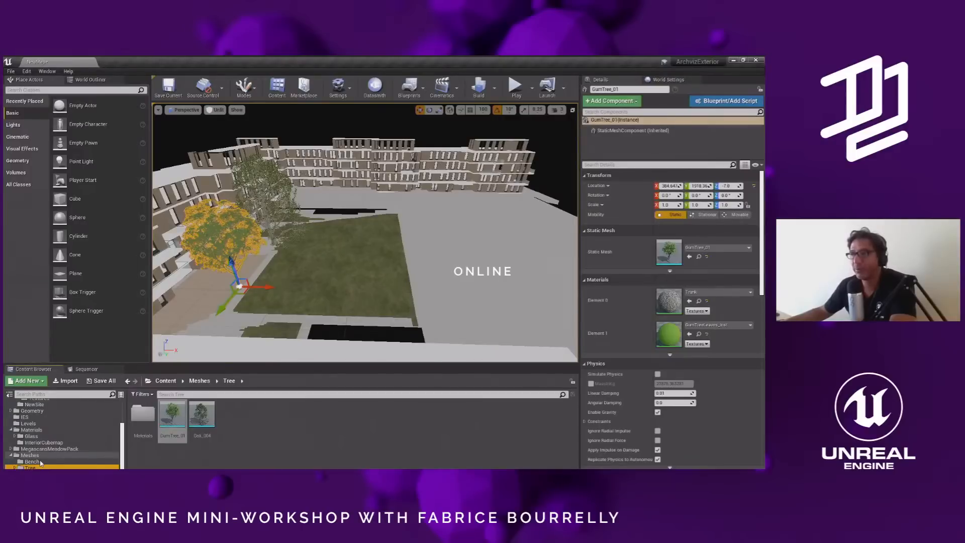
key("shift+4")
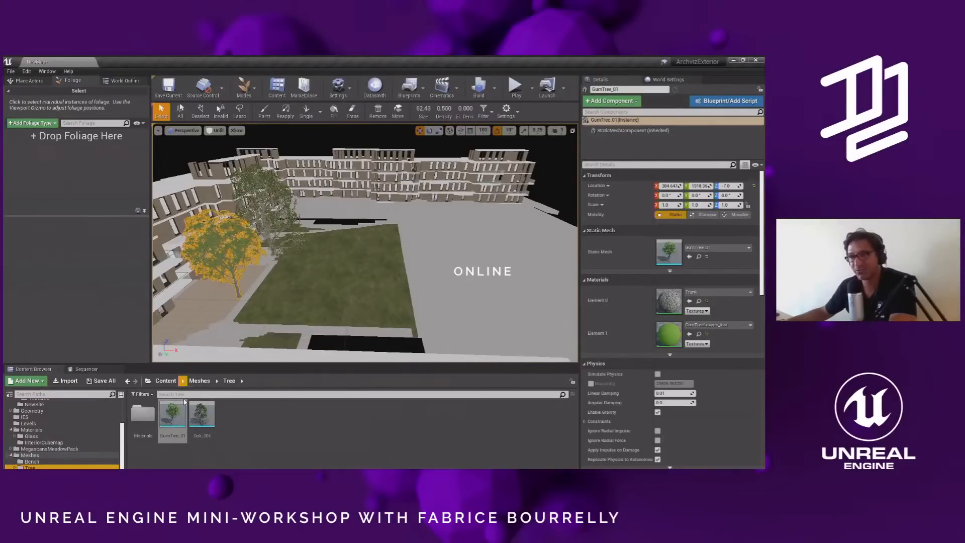
left_click_drag(172, 415, 77, 173)
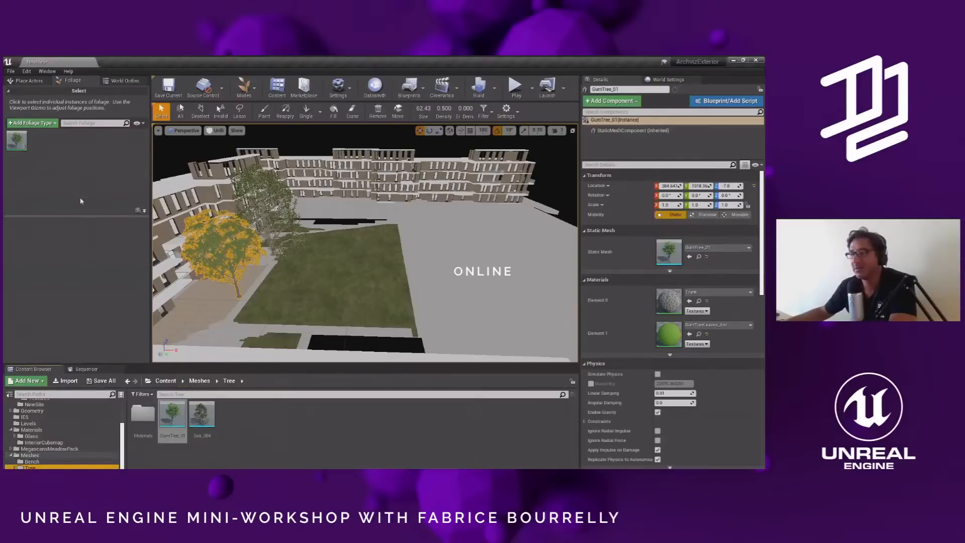
- Activate single-instance foliage placement and show the GumTree_01 foliage type's settings with more room for them
left_click(306, 113)
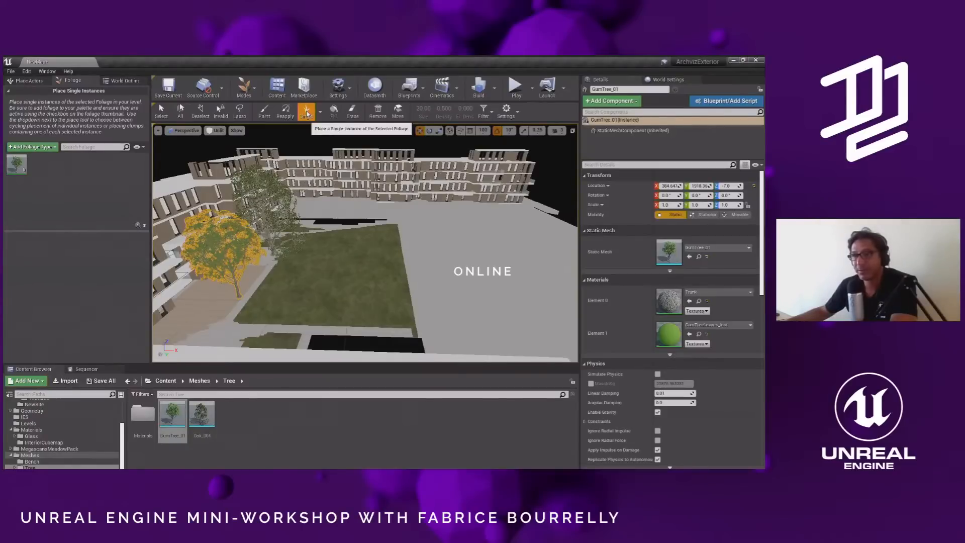
left_click(16, 164)
left_click_drag(166, 363, 168, 403)
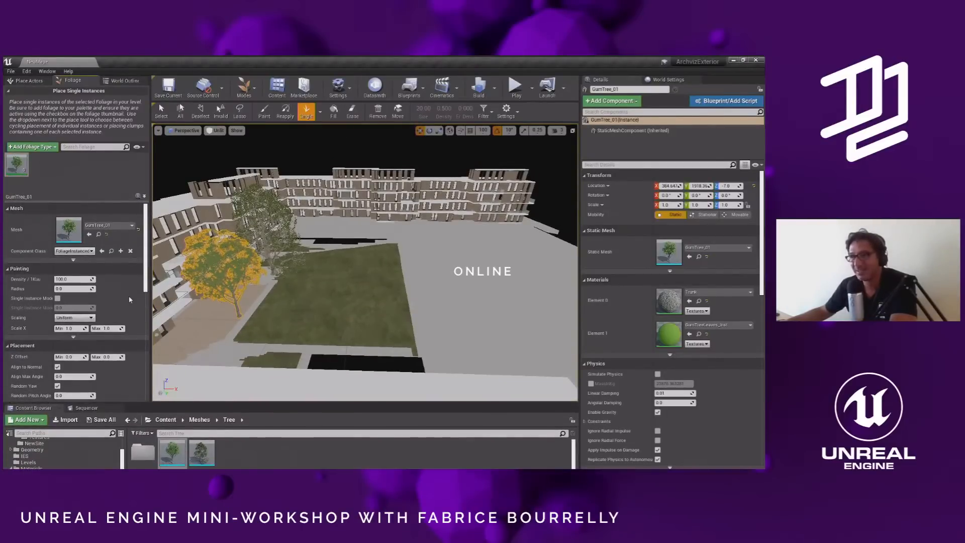
left_click_drag(88, 201, 88, 192)
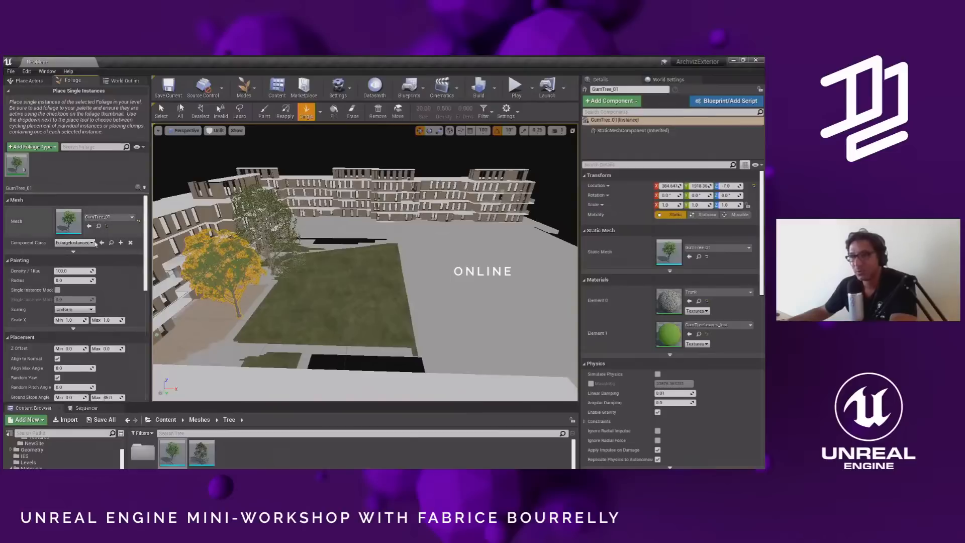
- Turn off Align to Normal and set the maximum X scale to 1.2 for the GumTree_01 foliage type
left_click_drag(54, 280, 67, 280)
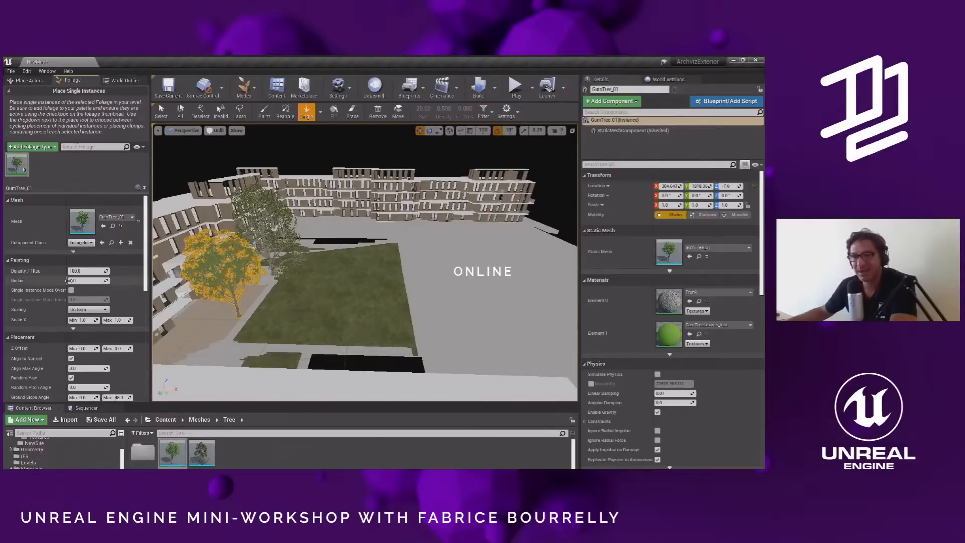
left_click(71, 359)
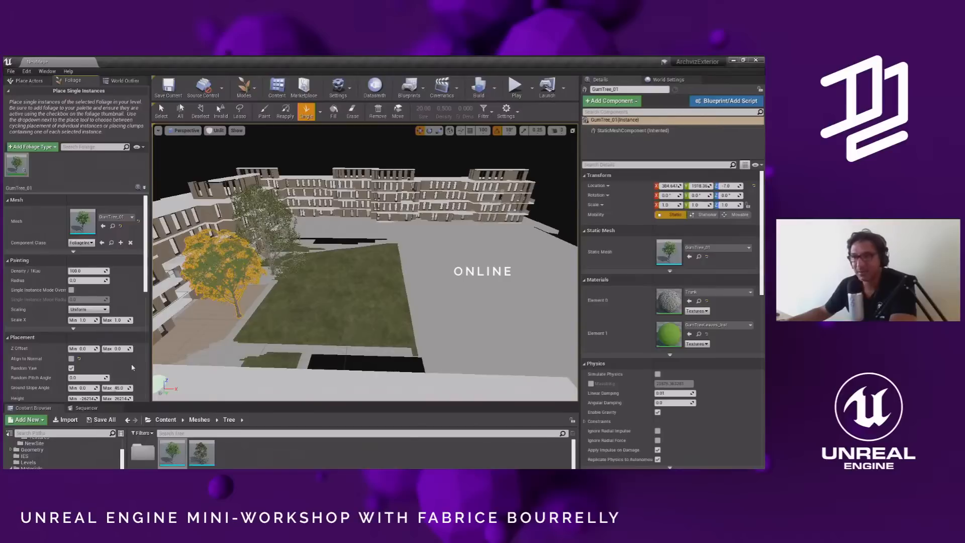
left_click(119, 320)
type("1.2")
key("Return")
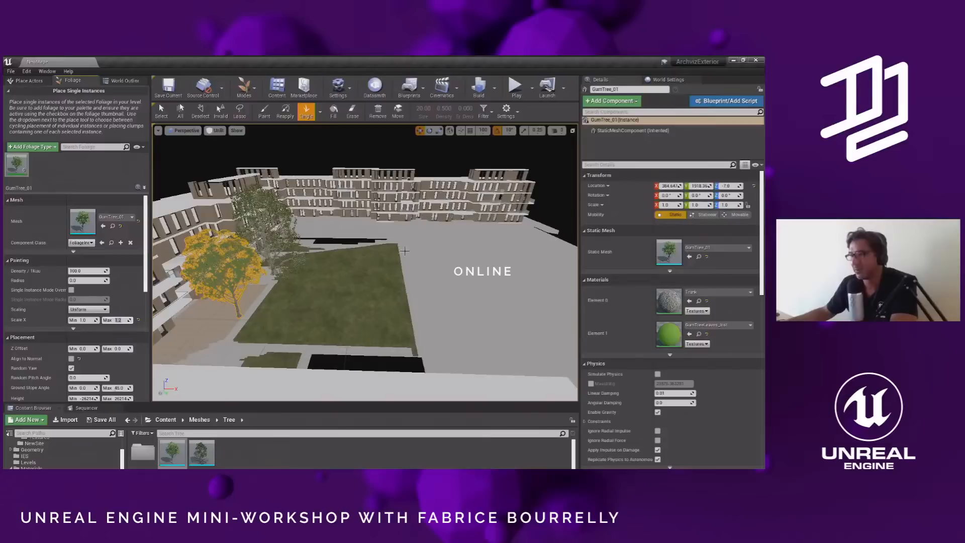
- Place five GumTree_01 instances in a row along the lawn's far edge, away from the oak
left_click_drag(352, 282, 385, 240, "alt")
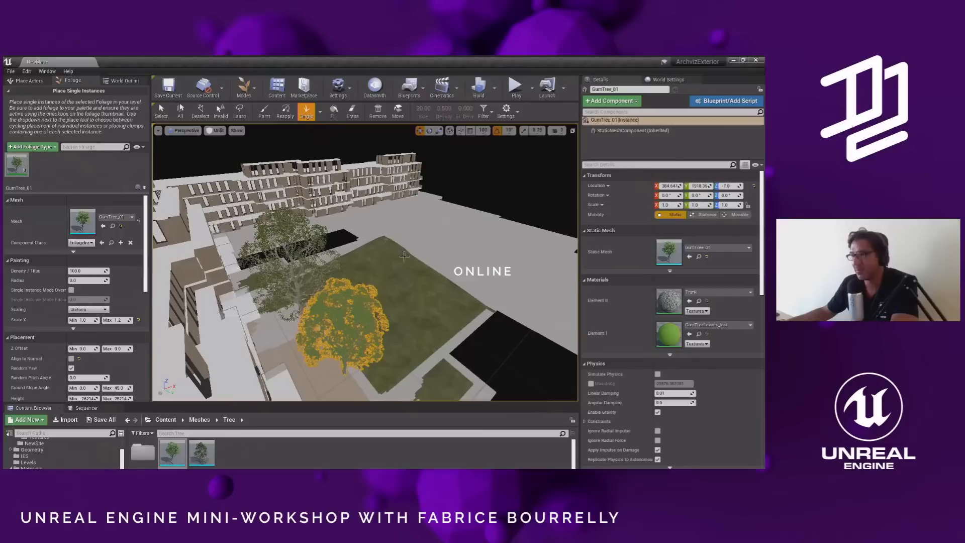
left_click(385, 240)
left_click(399, 250)
left_click(422, 272)
left_click(450, 293)
left_click(468, 307)
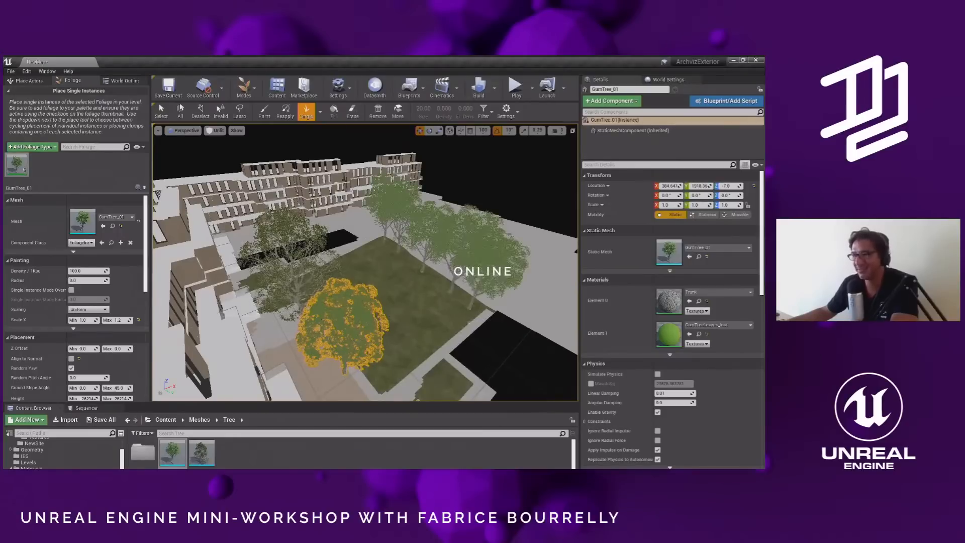
- Place more single GumTree_01 instances on the paving beyond the lawn corner, around the dark strip beside the building
scroll(325, 345, "up", 6)
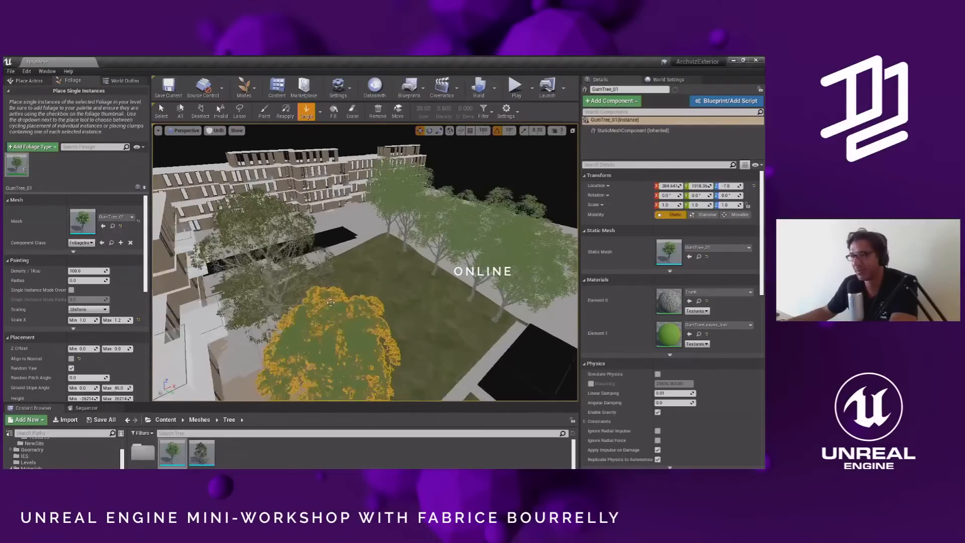
scroll(325, 345, "up", 8)
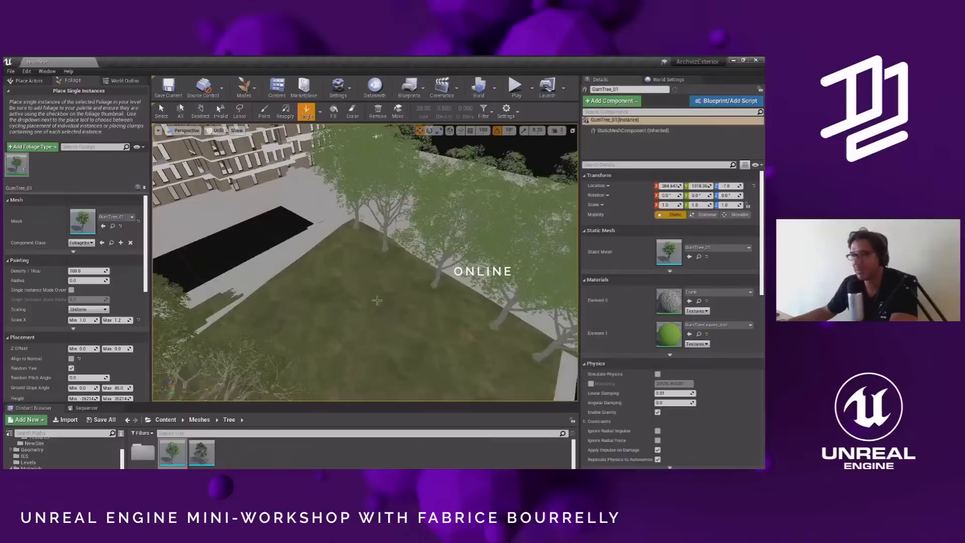
right_click_drag(363, 272, 347, 219)
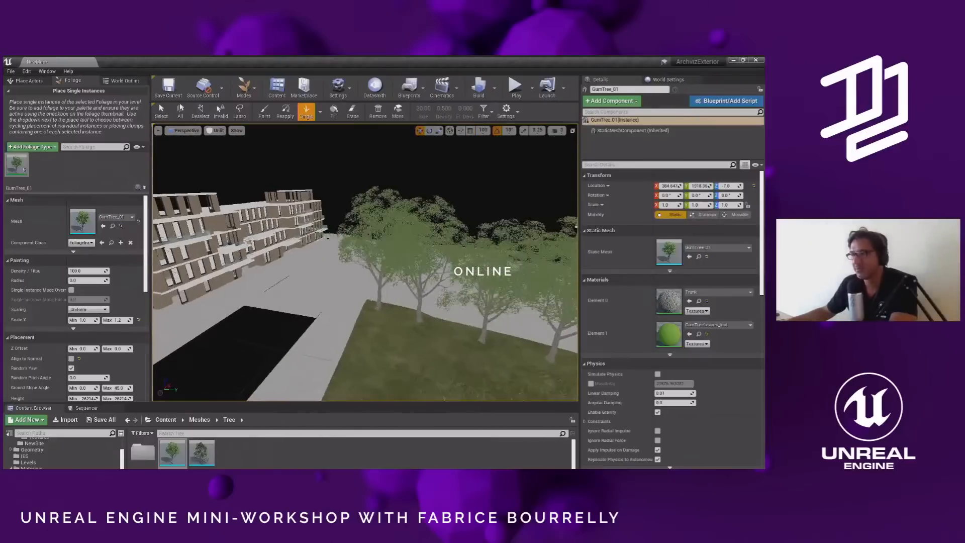
right_click_drag(363, 271, 317, 292)
left_click(407, 288)
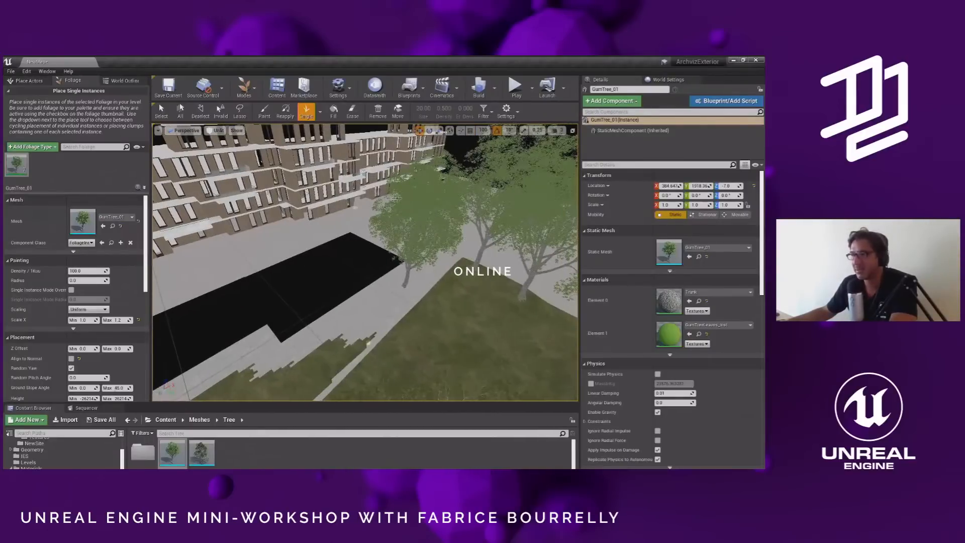
left_click(355, 319)
right_click_drag(279, 199, 302, 226)
left_click(362, 260)
right_click_drag(362, 260, 342, 254)
left_click(397, 222)
right_click_drag(389, 227, 452, 231)
left_click(357, 243)
- Add Spirea_1_002_FoliageType from the Meshes/Vegetation folder to the foliage palette and make it the foliage type for placement
right_click_drag(357, 243, 452, 221)
mouse_move(477, 272)
right_mouse_down()
mouse_move(467, 280)
mouse_move(481, 281)
right_mouse_up()
right_click_drag(347, 308, 309, 297)
right_click_drag(201, 334, 202, 333)
left_click_drag(202, 403, 201, 340)
right_click_drag(290, 286, 204, 400)
key("ctrl+b")
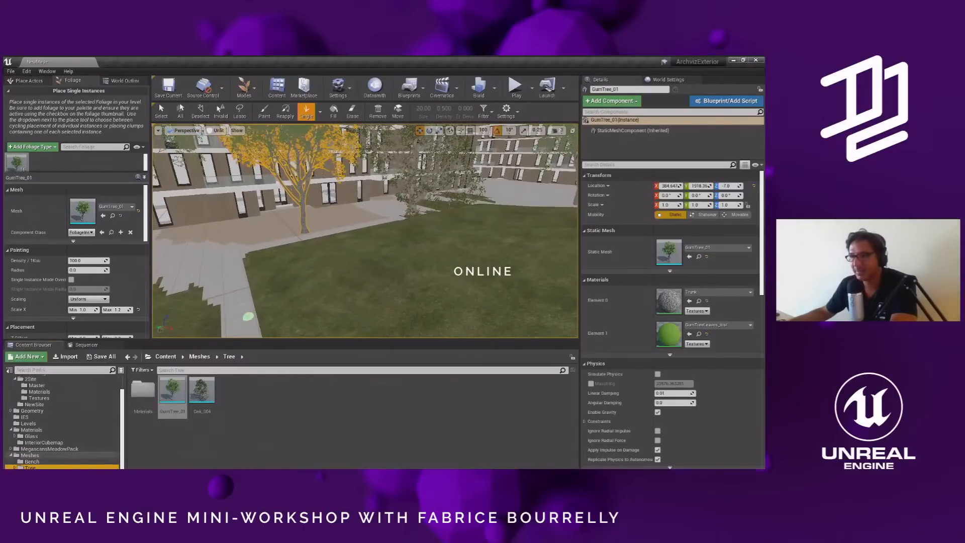
left_click(39, 474)
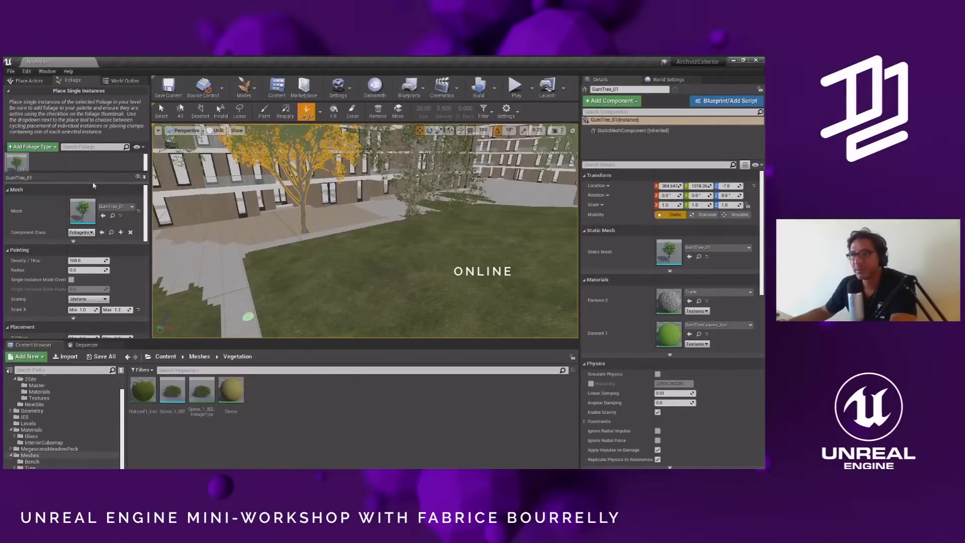
left_click_drag(93, 185, 98, 235)
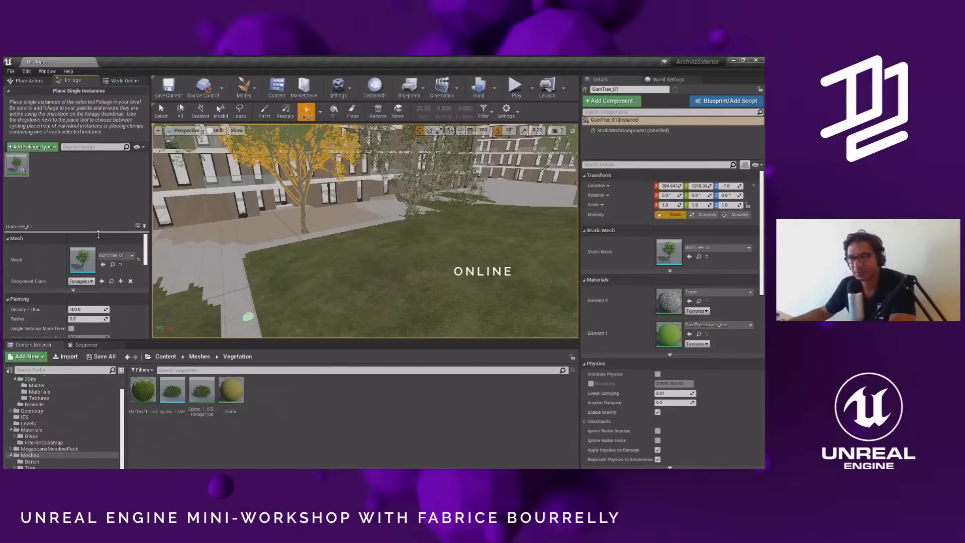
left_click_drag(202, 391, 91, 195)
left_click_drag(122, 232, 125, 185)
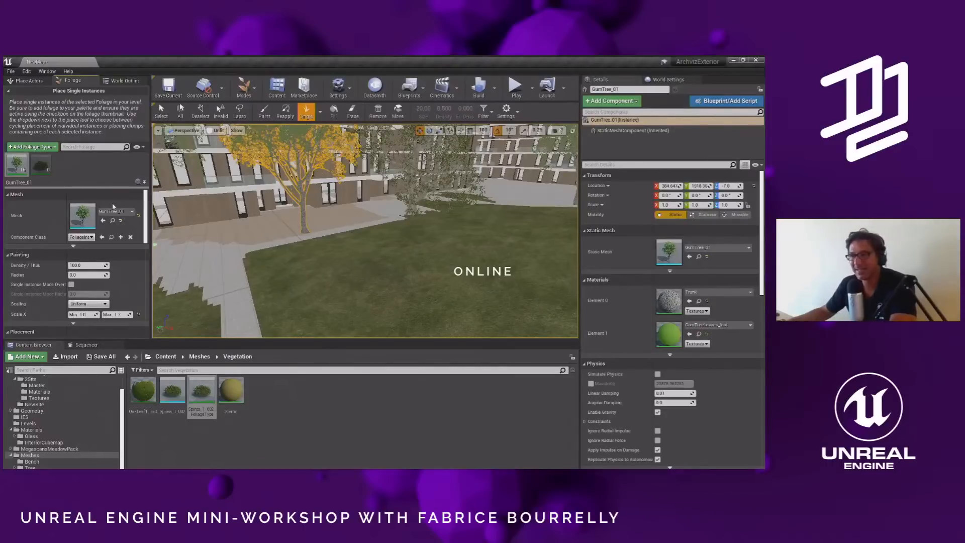
left_click(40, 164)
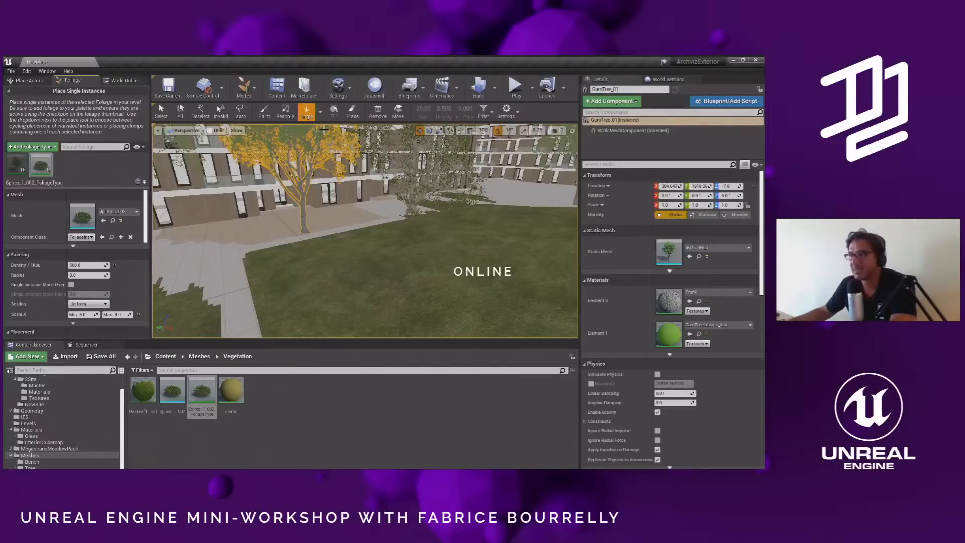
- Place single Spirea shrubs along the lawn edge by the gum tree to form a continuous hedge
left_click(254, 263)
left_click(258, 279)
left_click(261, 310)
left_click(283, 249)
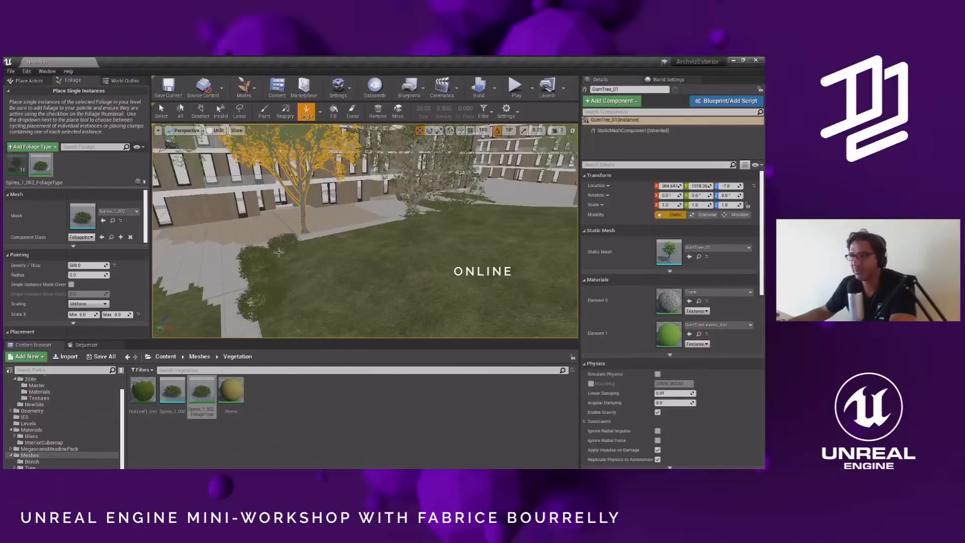
left_click(316, 240)
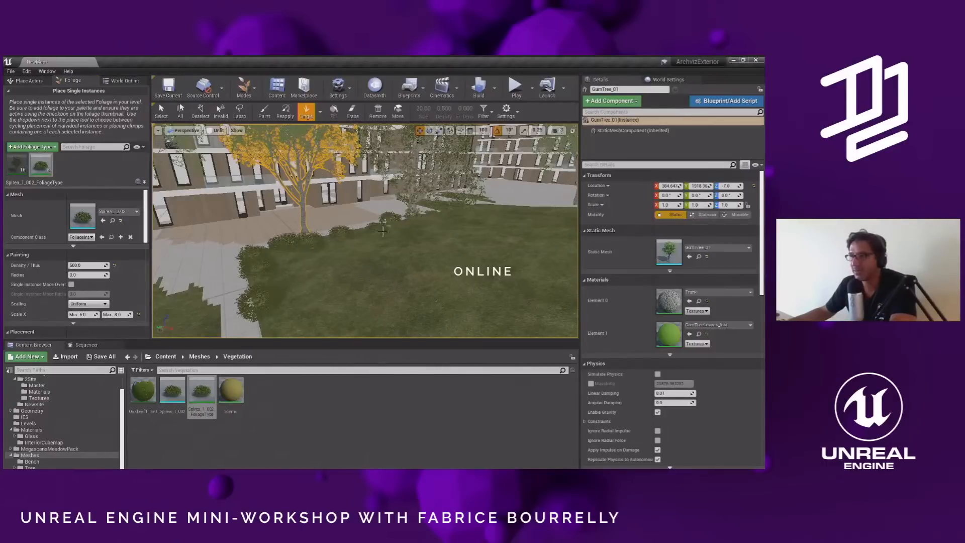
left_click(334, 240)
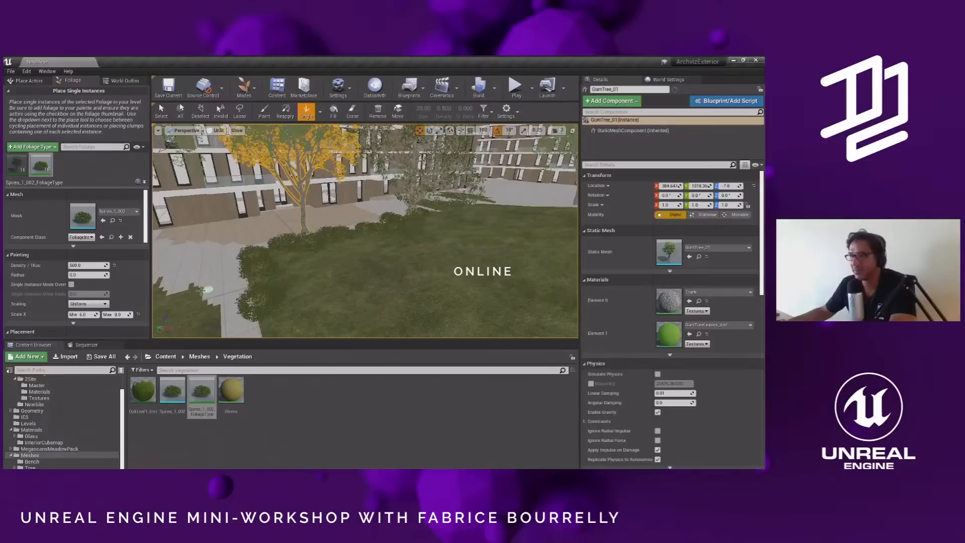
left_click(204, 294)
right_click_drag(344, 270, 504, 314)
left_click(358, 317)
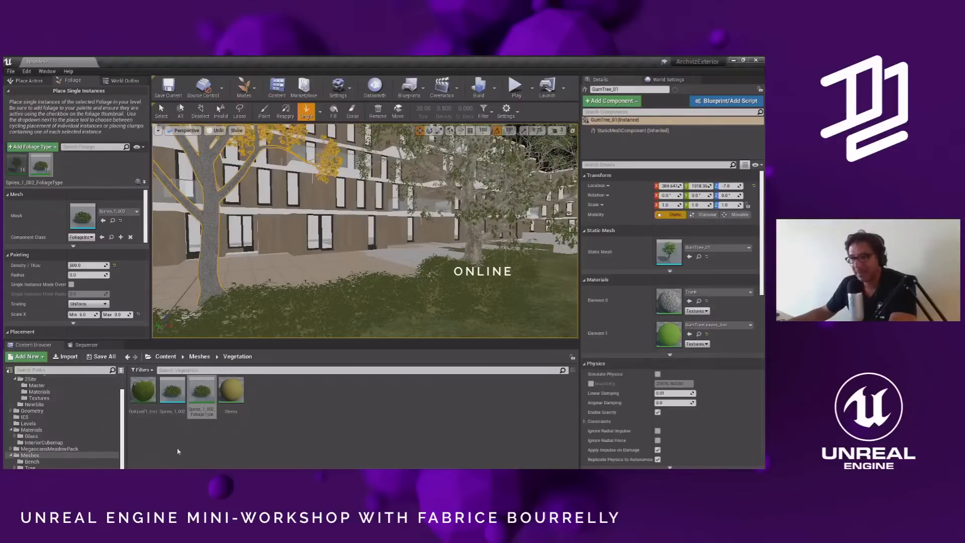
- Place Bench01 from the Meshes/Bench folder on the paving behind the hedge, leave Foliage mode and select the bench
left_click(32, 461)
left_click_drag(143, 390, 271, 269)
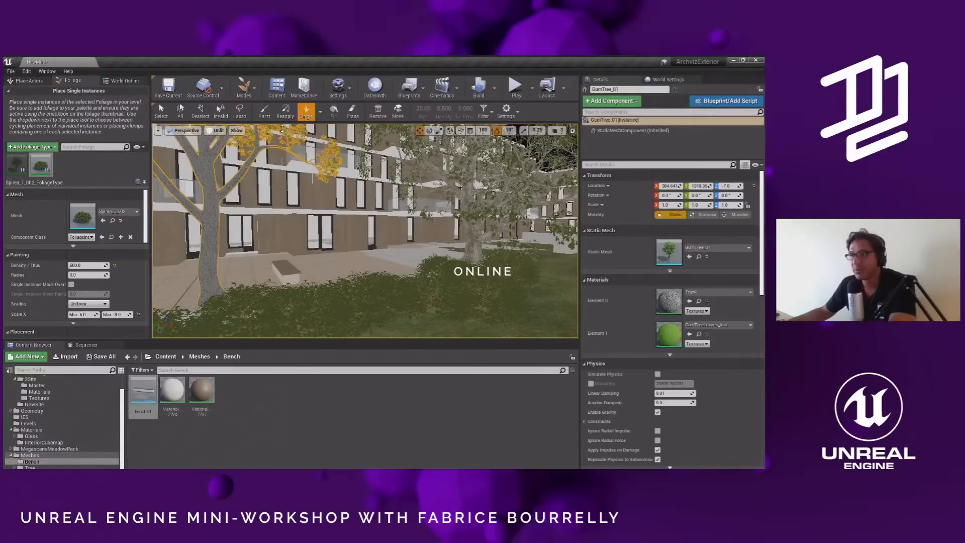
key("shift+1")
left_click(285, 266)
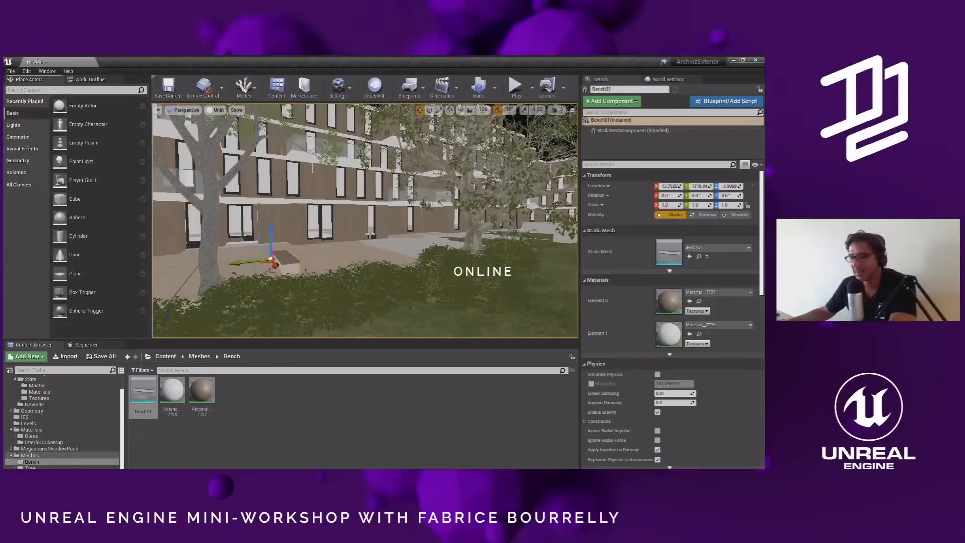
- Frame the bench up close and scale it down along its X axis
key("f")
left_click_drag(448, 252, 458, 213, "alt")
key("e")
key("r")
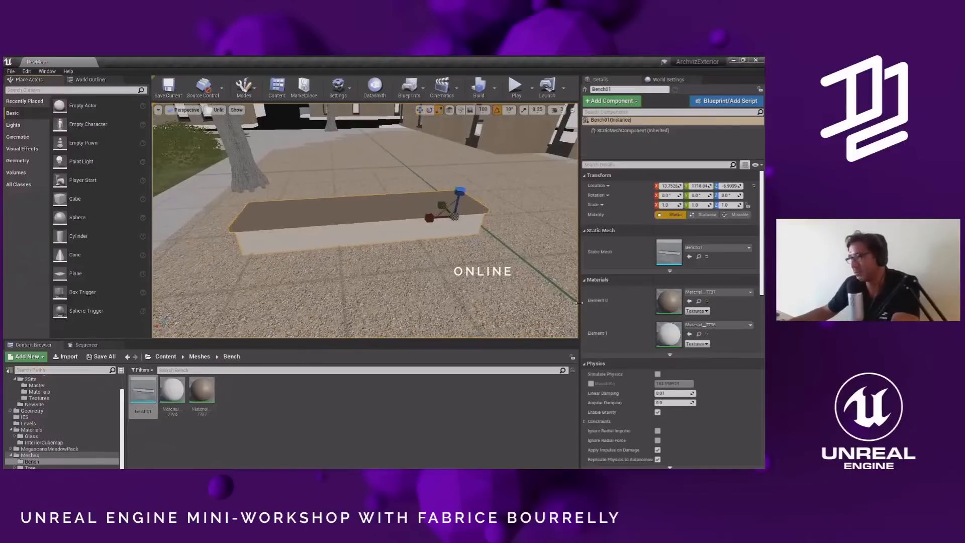
mouse_move(427, 220)
left_mouse_down()
mouse_move(413, 221)
mouse_move(453, 217)
mouse_move(441, 218)
left_mouse_up()
- Duplicate the bench, rotate the copy 90° about Z and position it on the paving near the gum tree
left_click_drag(436, 277, 525, 318, "alt")
key("space")
key("space")
key("space")
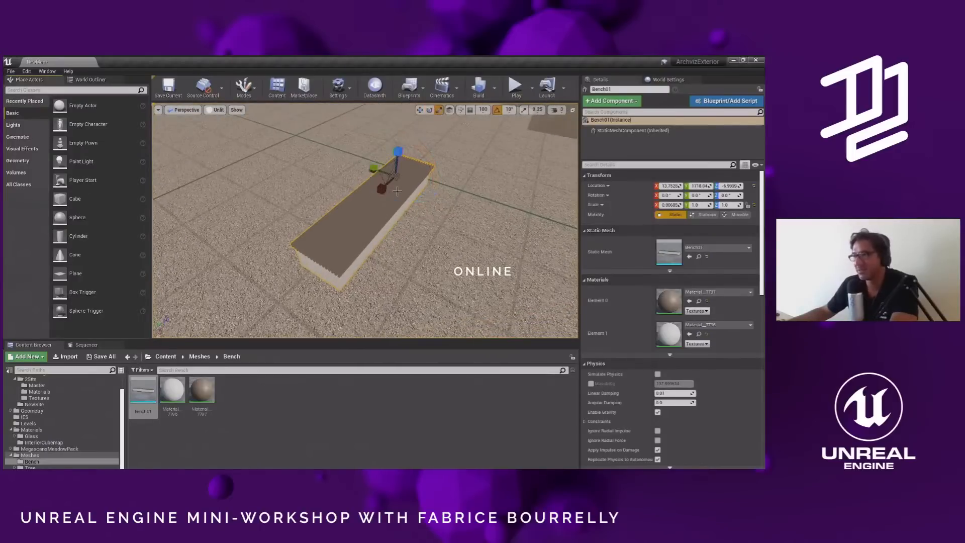
key("space")
left_click_drag(385, 180, 299, 179, "alt")
key("space")
right_click_drag(300, 180, 478, 174)
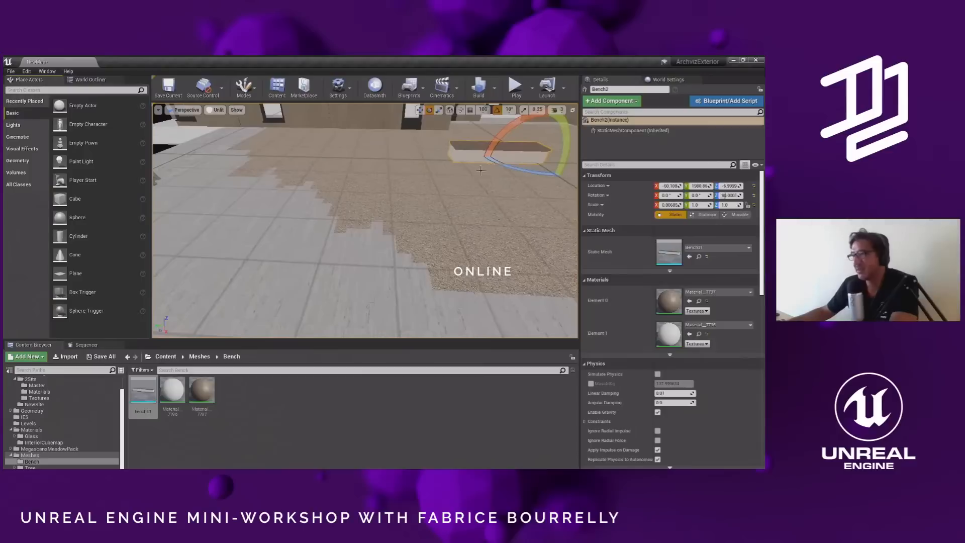
key("space")
left_click_drag(504, 161, 449, 164)
right_click_drag(450, 164, 450, 208)
- Make two more bench copies, one on the other side of the gum tree and one along the paving towards the oak
left_click(421, 177)
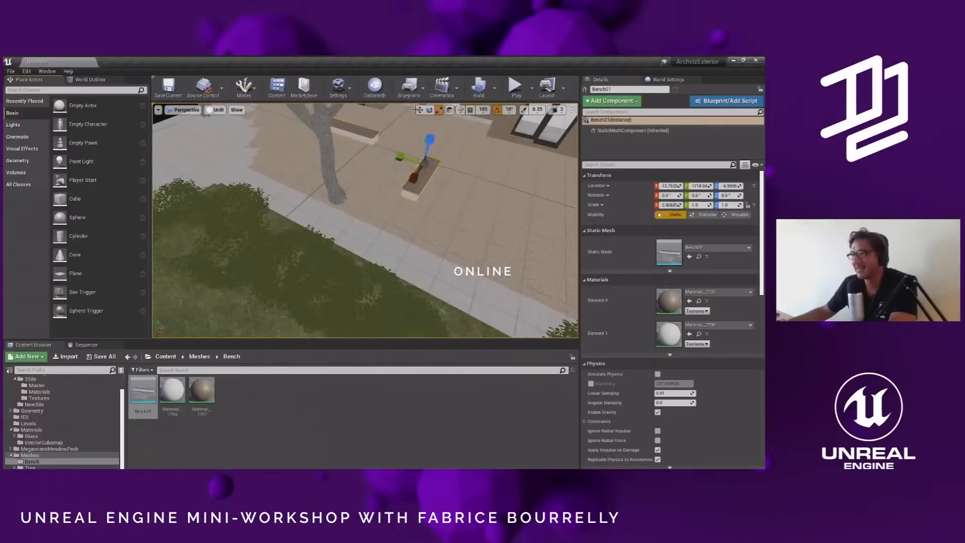
left_click(418, 109)
left_click_drag(417, 166, 329, 173)
key("e")
right_click_drag(391, 198, 333, 204)
left_click(308, 234)
key("w")
left_click_drag(310, 241, 410, 262, "alt")
right_click_drag(410, 262, 422, 243)
- Browse the project content to the People/Datasmith/Business_Render_People folder
mouse_move(122, 455)
right_mouse_down("alt")
mouse_move(126, 445)
mouse_move(121, 465)
right_mouse_up("alt")
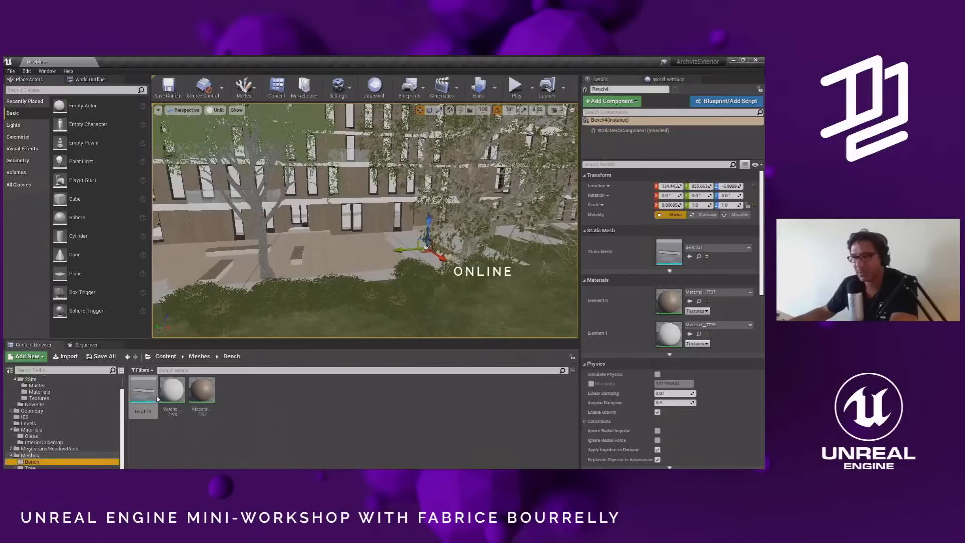
key("alt+Left")
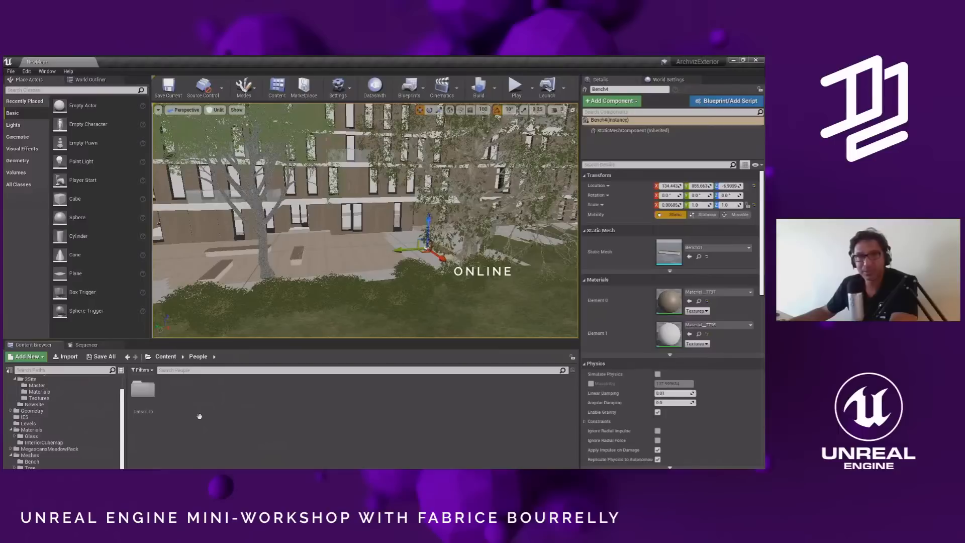
key("alt+Left")
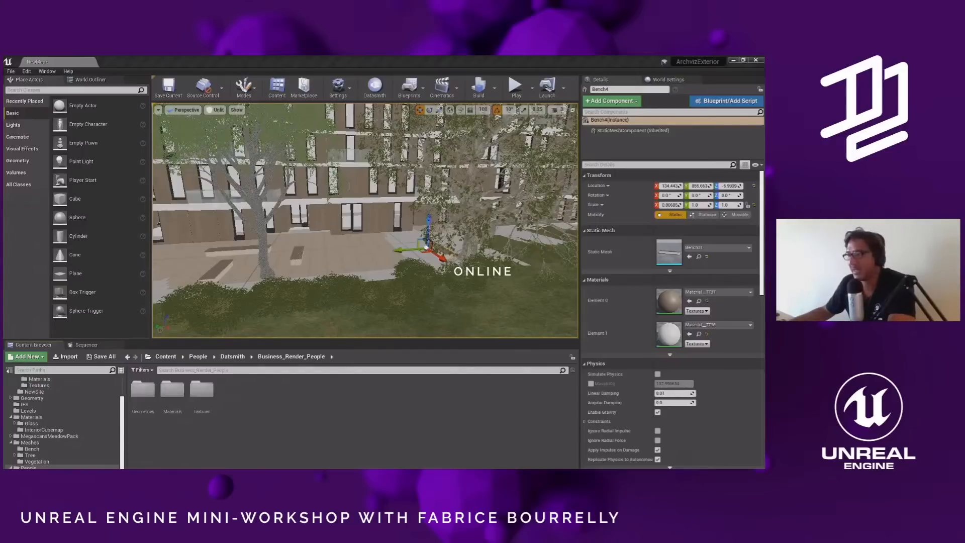
- Switch to the web browser, look at the Scanned 3D People Pack's group picture on the Marketplace, and return to Unreal Engine
key("alt+Tab")
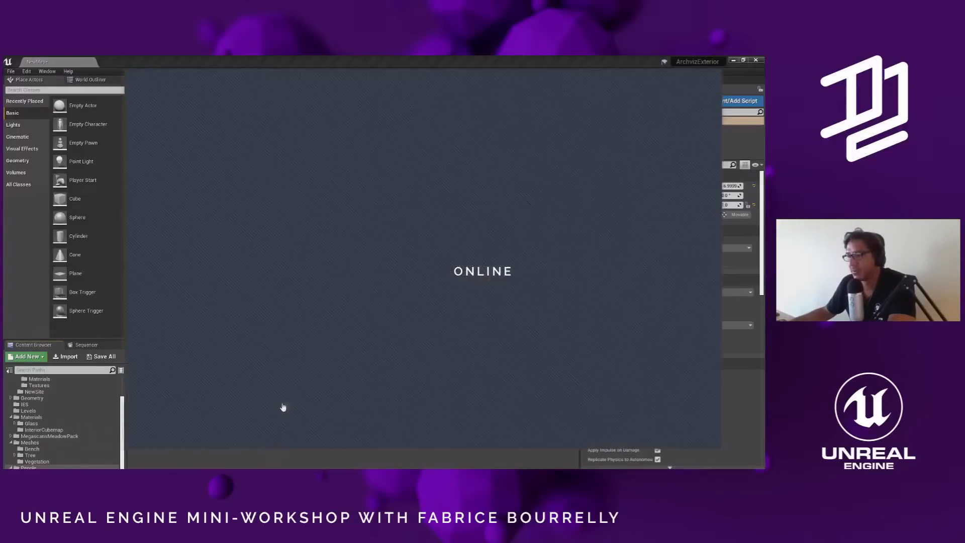
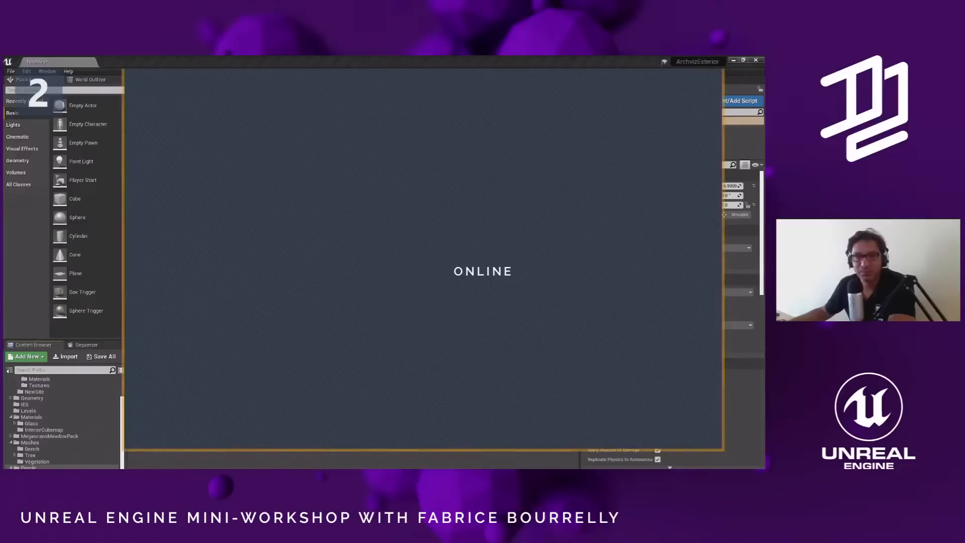
double_click(209, 293)
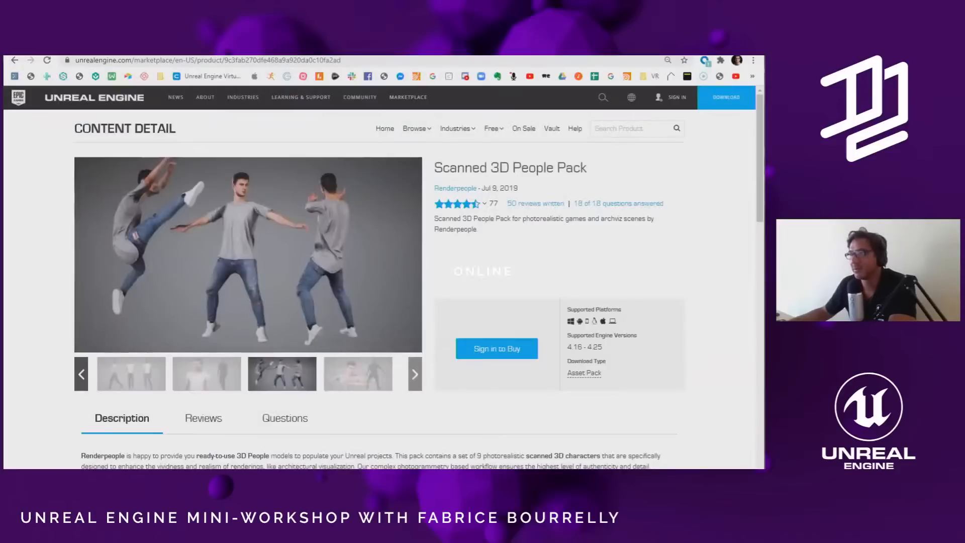
left_click(83, 382)
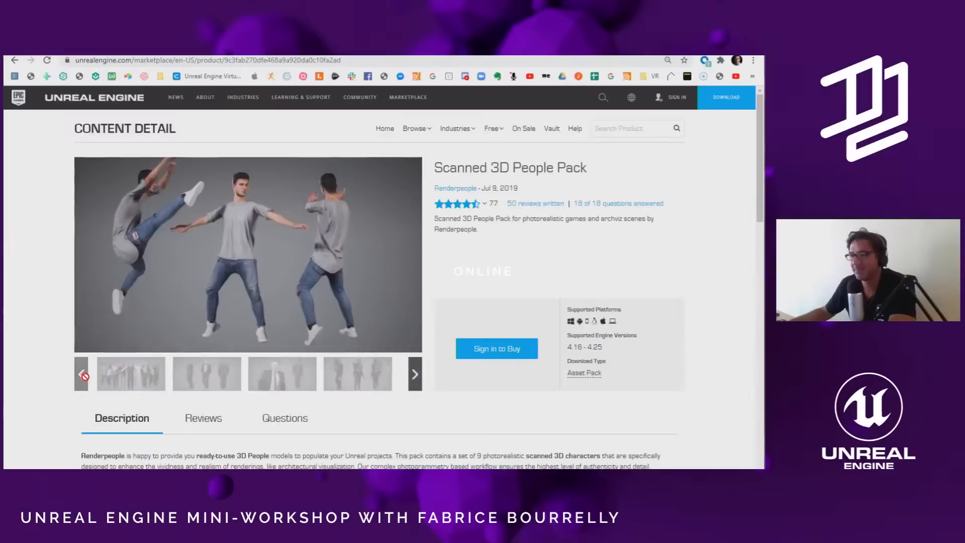
left_click(126, 385)
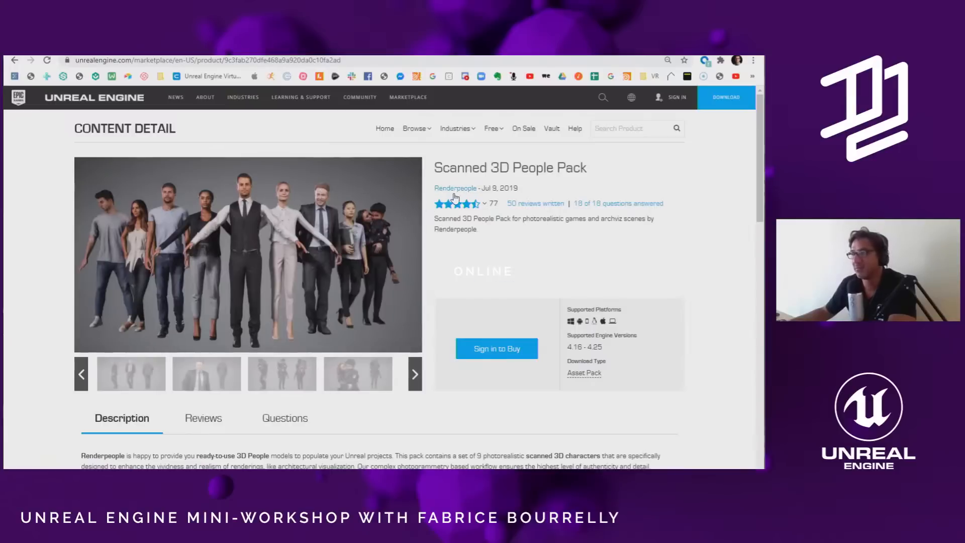
mouse_move(483, 204)
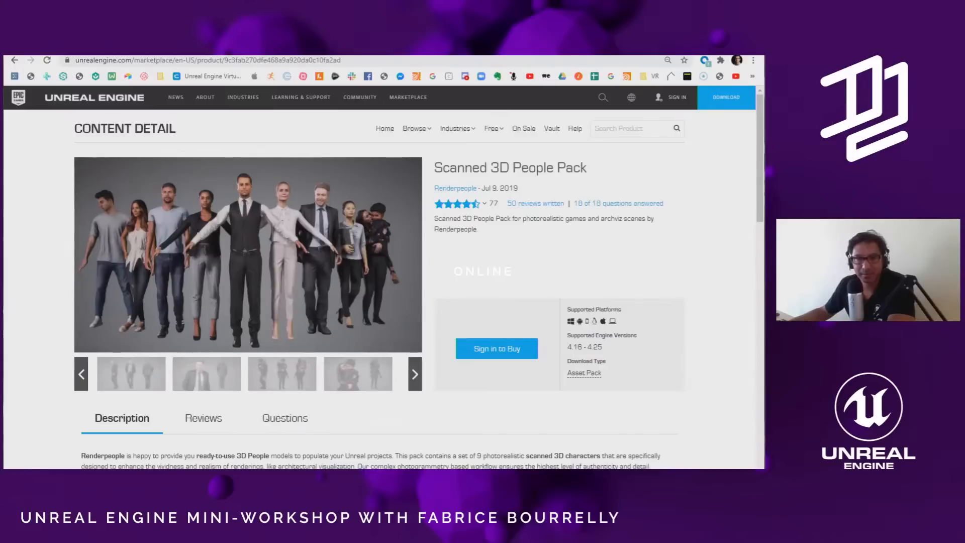
key("alt+Tab")
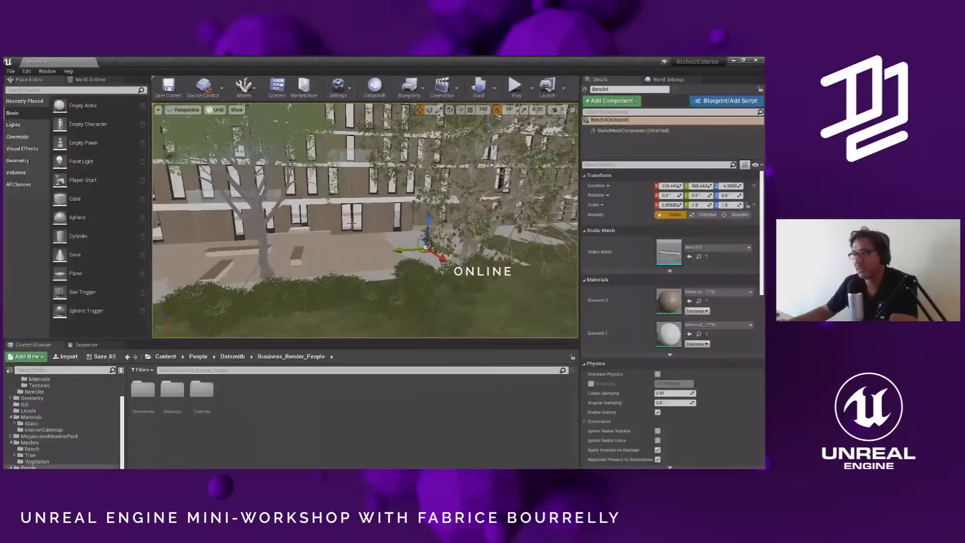
right_click_drag(348, 232, 361, 227)
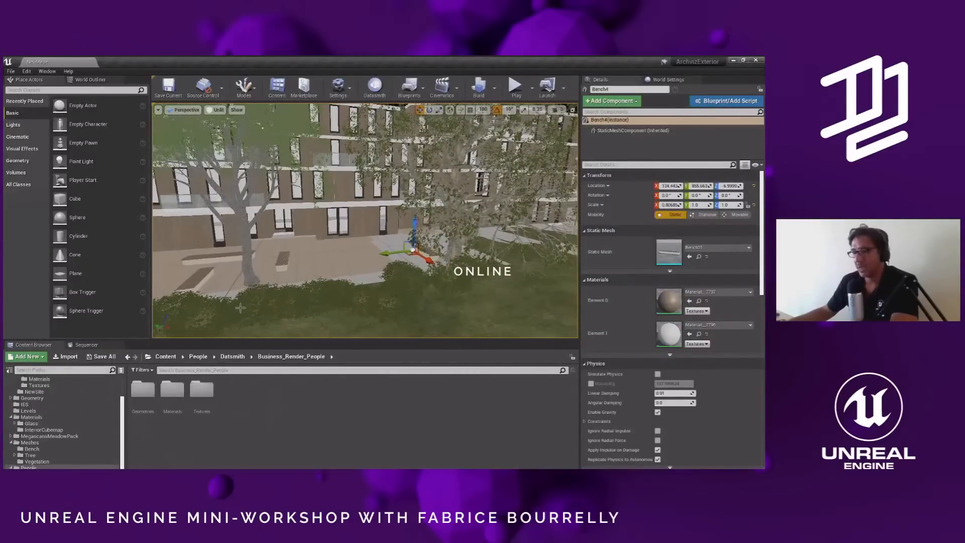
- Open the Geometries folder of the business people and place the two standing men apart on the courtyard paving
right_click_drag(240, 308, 235, 306)
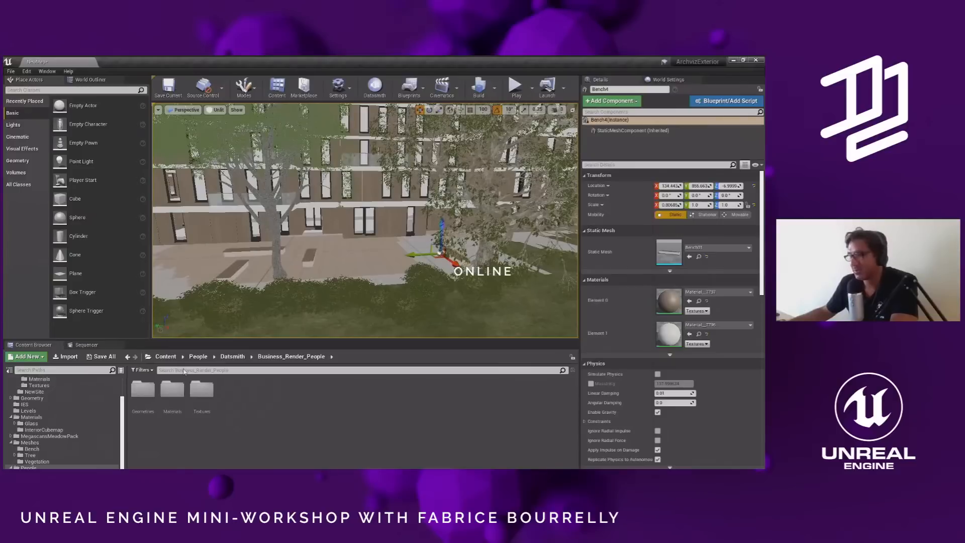
double_click(143, 389)
left_click_drag(172, 390, 339, 250)
left_click_drag(143, 390, 433, 257)
right_click_drag(433, 257, 480, 262)
key("w")
right_click_drag(336, 209, 347, 261)
key("s")
- Place the seated woman mesh in the courtyard and line her up with the bench near the gum tree
left_click_drag(202, 390, 322, 226)
left_click_drag(354, 242, 366, 236)
right_click_drag(385, 207, 371, 183)
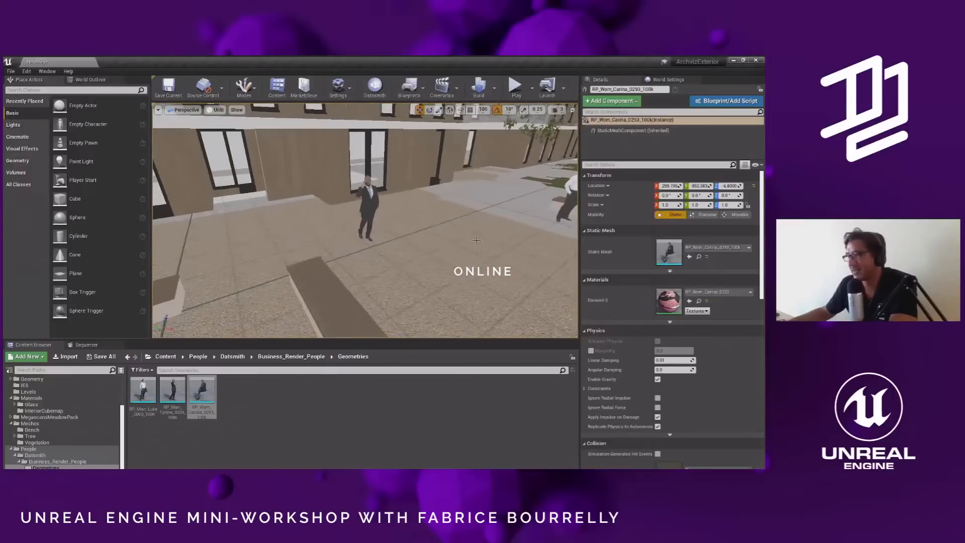
- Rotate the dark-suited standing man to -60° about Z
left_click(369, 211)
key("e")
left_click_drag(372, 263, 402, 255)
key("s")
right_click_drag(313, 164, 293, 158)
- Shift the dark-suited man slightly along Y on the paving, judged from a viewpoint behind the hedge
key("q")
right_click_drag(370, 236, 410, 240)
key("d")
key("d")
key("w")
key("w")
key("q")
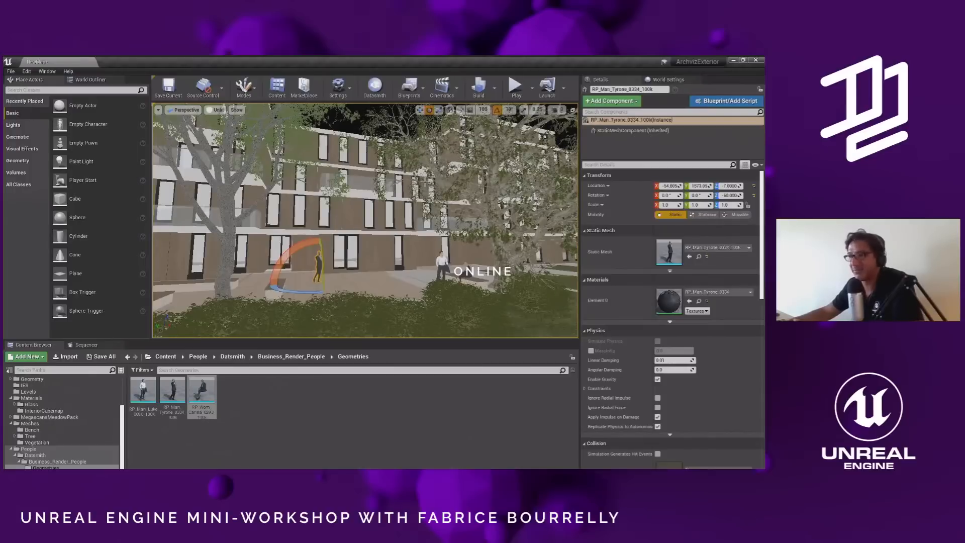
key("w")
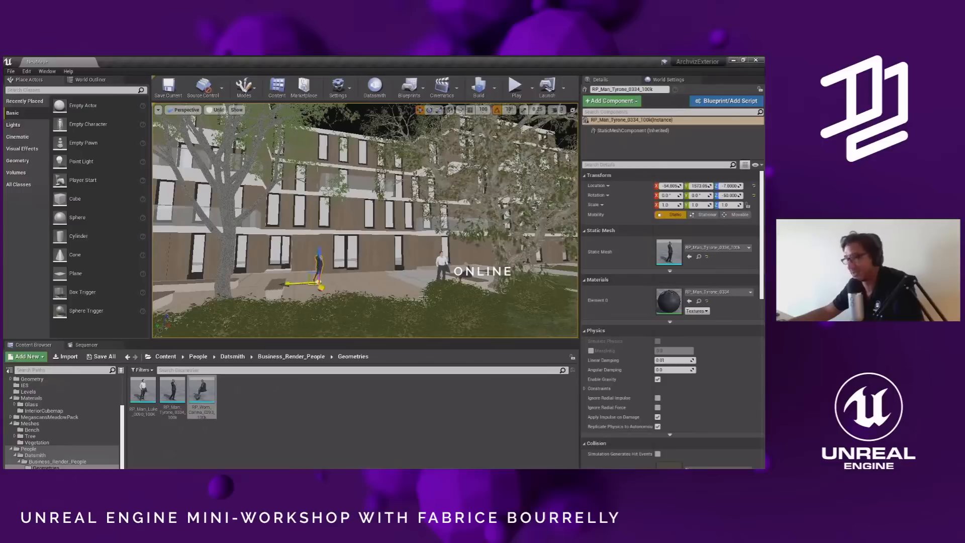
left_click_drag(311, 302, 306, 286)
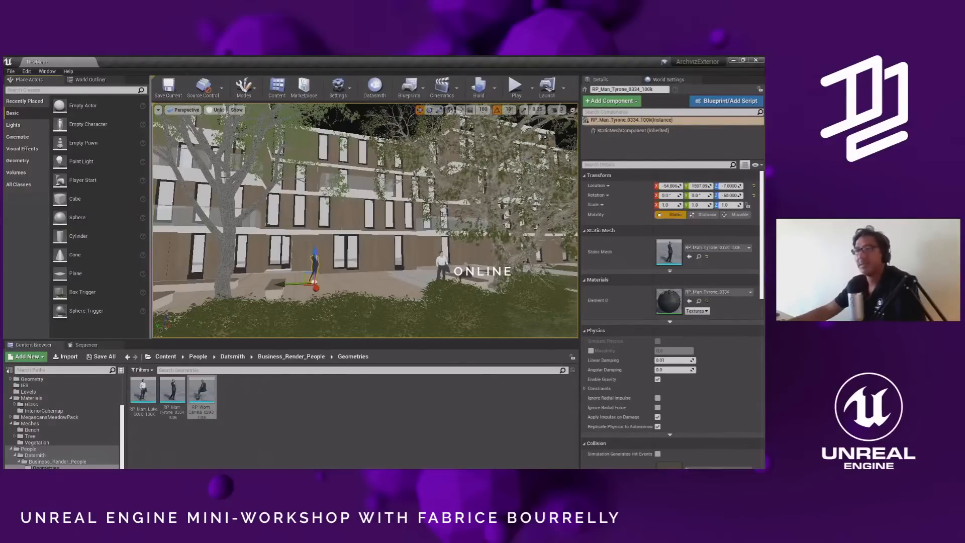
- Frame the people and the building façade between the two trees, with the hedge in the foreground
right_click_drag(366, 220, 391, 230)
key("s")
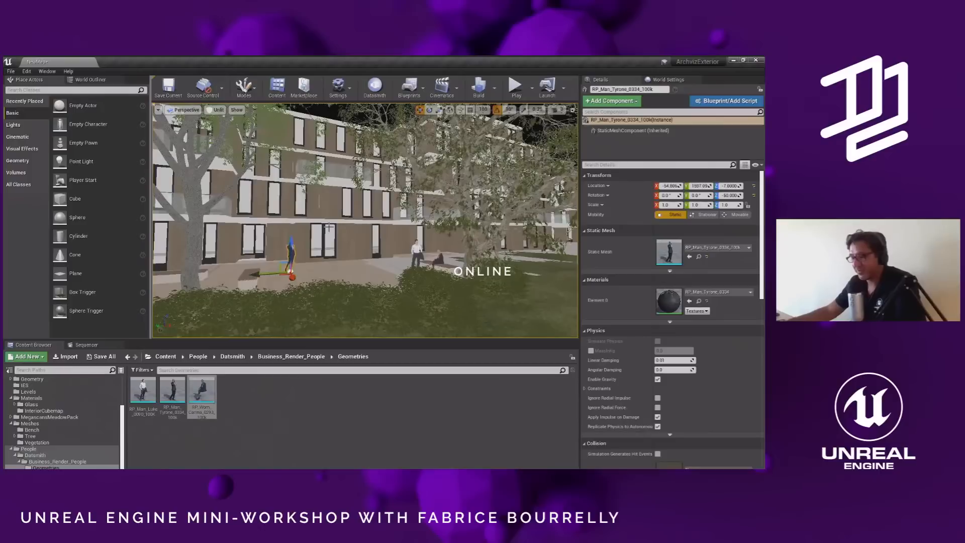
right_click_drag(329, 226, 334, 227)
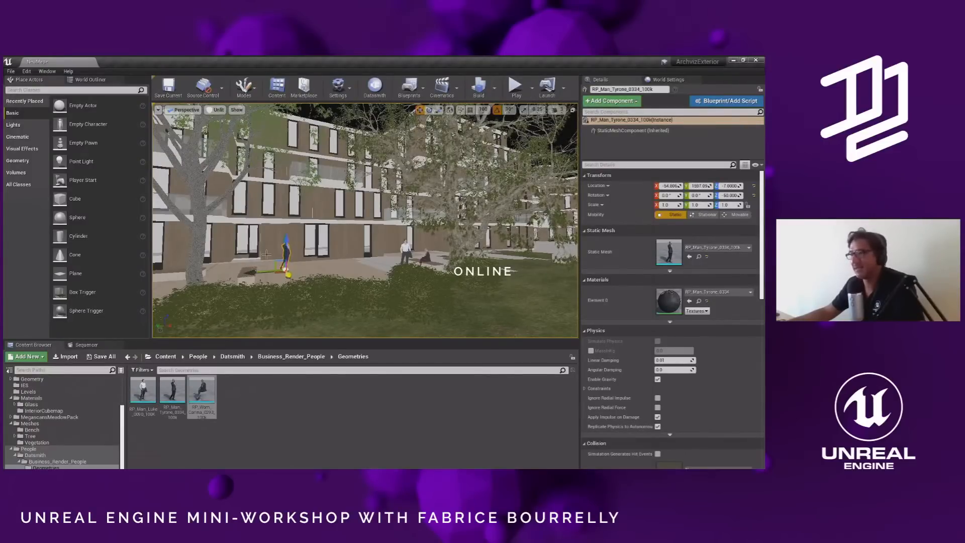
right_click_drag(386, 283, 562, 272)
right_click_drag(310, 228, 190, 225)
right_click_drag(506, 124, 472, 124)
mouse_move(375, 220)
right_mouse_down()
mouse_move(381, 242)
mouse_move(373, 222)
right_mouse_up()
right_click_drag(578, 165, 571, 169)
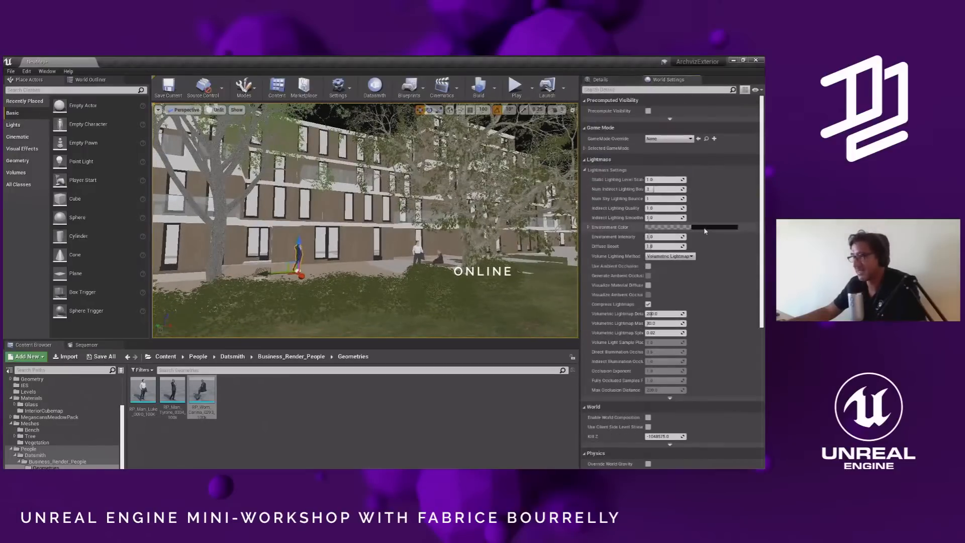
- Look at the Lightmass environment colour in the World Settings and the available viewport view modes, leaving everything deselected
left_click(704, 229)
left_click(700, 232)
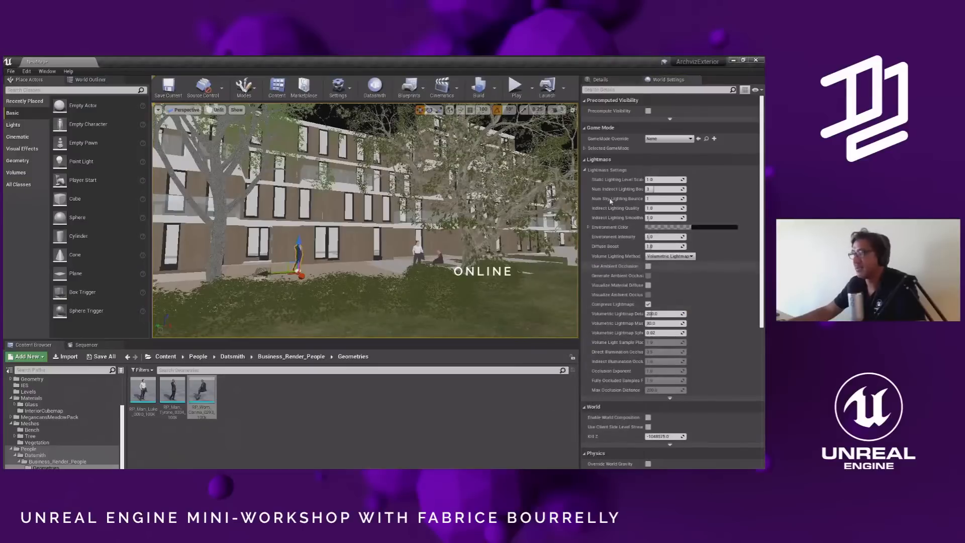
left_click(696, 79)
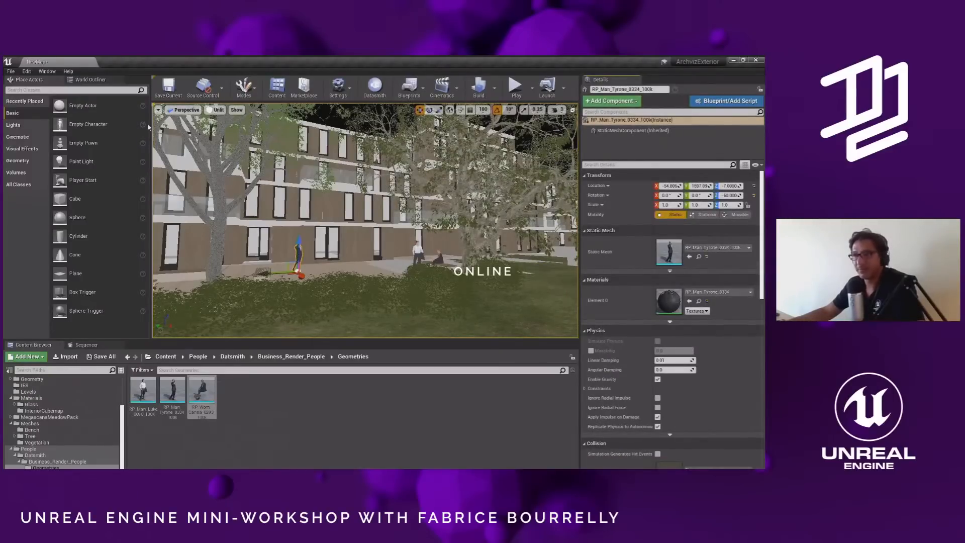
left_click(216, 110)
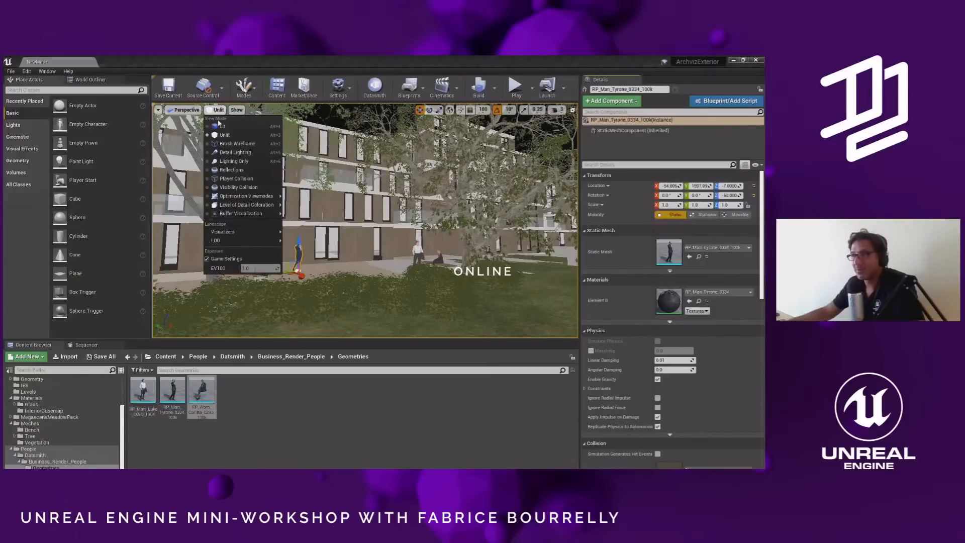
left_click(332, 183)
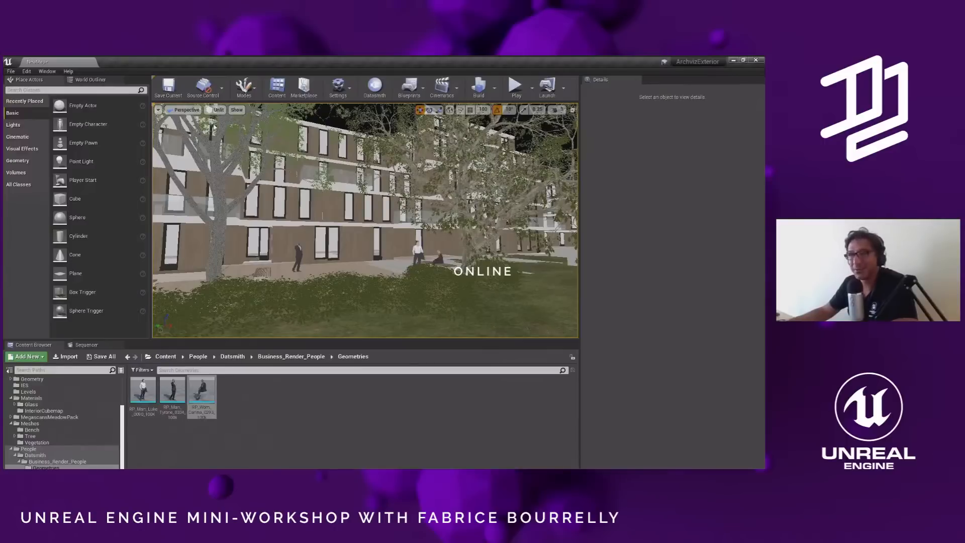
- Place a directional light in the courtyard and switch the viewport to the Lighting Only view mode
left_click(13, 126)
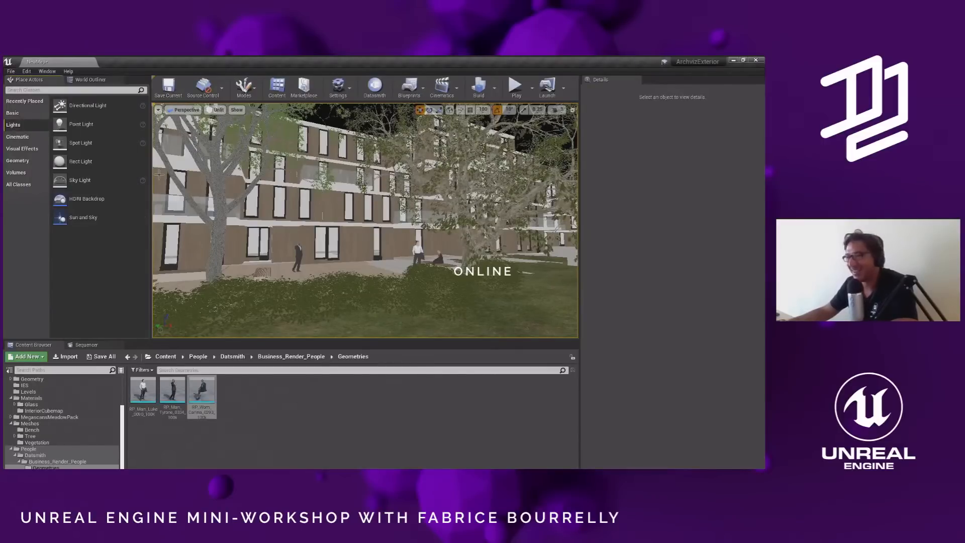
left_click_drag(159, 174, 383, 266)
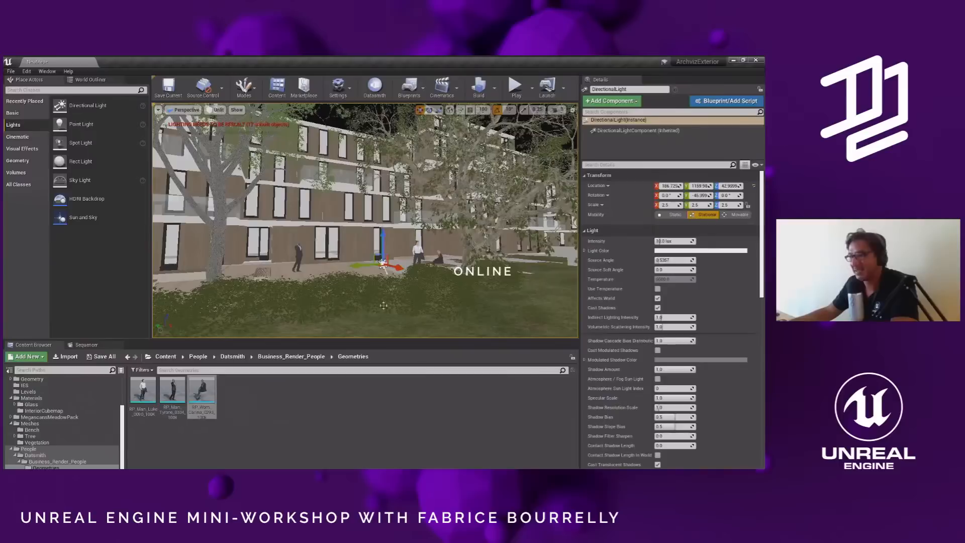
left_click(217, 109)
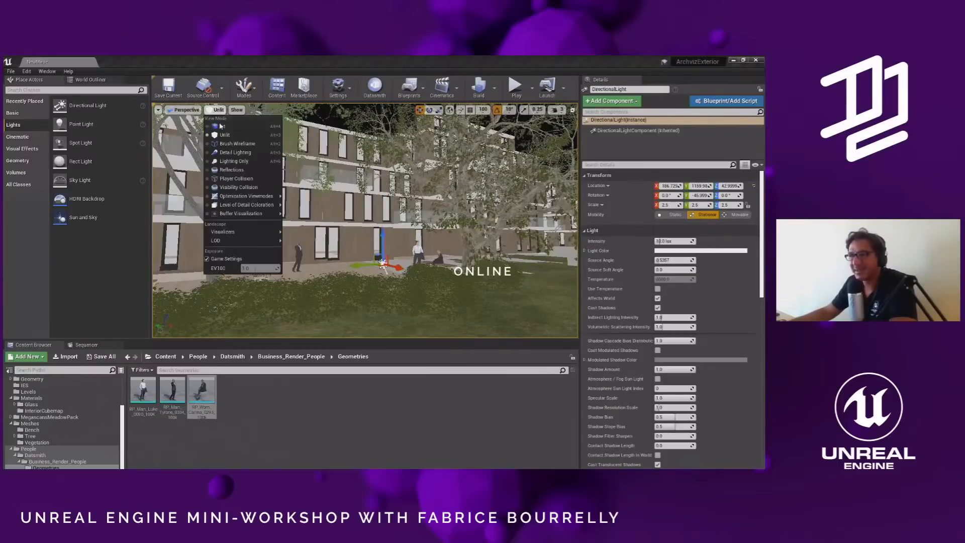
left_click(234, 161)
- Move the directional light towards the gum tree, turn it to 180° about Z and set its pitch to about -36°
left_click_drag(402, 272, 311, 266)
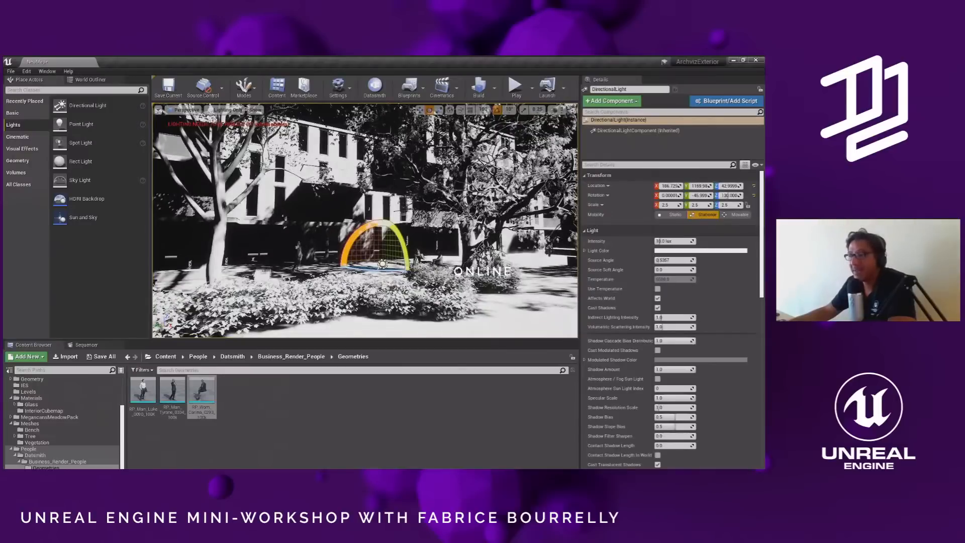
key("w")
key("w")
left_click_drag(383, 263, 4, 288)
key("e")
left_click_drag(453, 285, 459, 285)
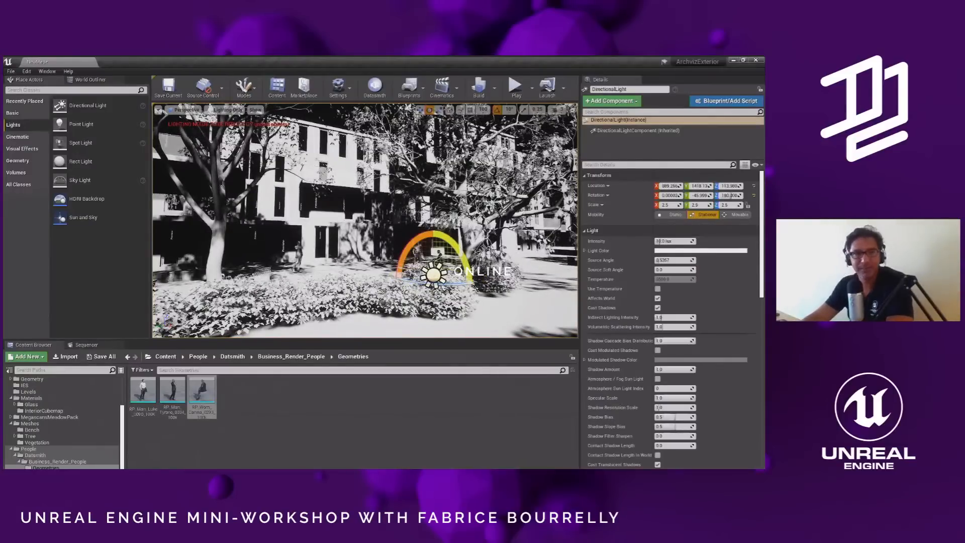
left_click_drag(459, 248, 467, 264)
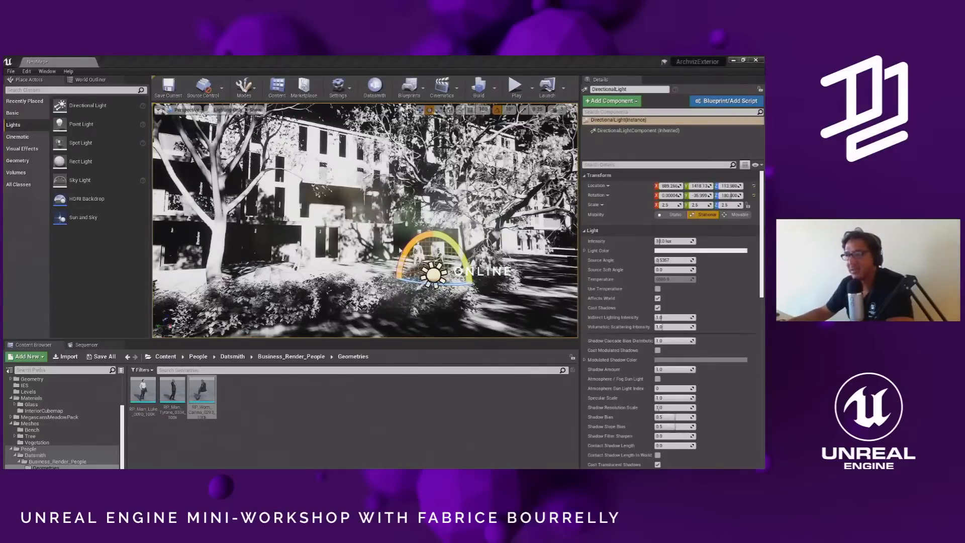
- Switch to the web browser and look through the Google image results for "notan"
key("alt+Tab")
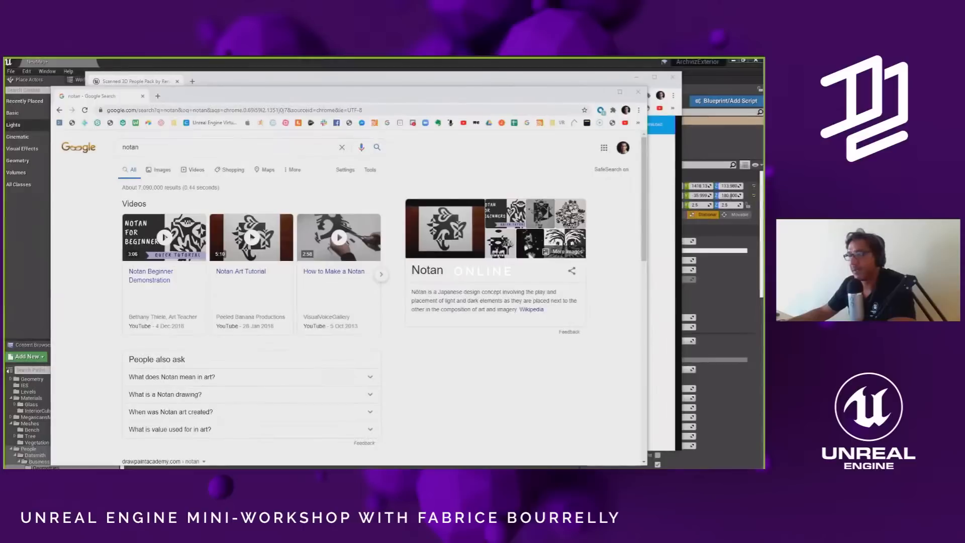
left_click_drag(402, 95, 393, 95)
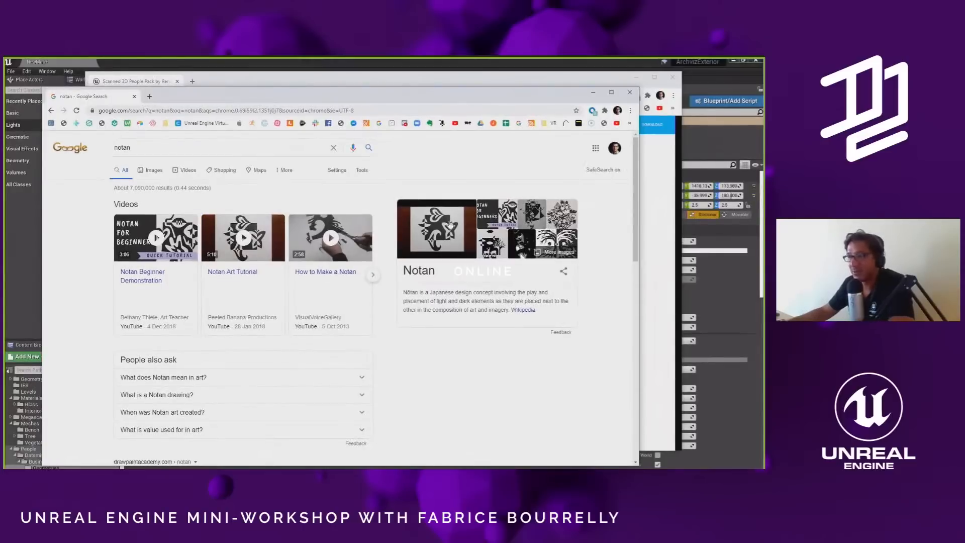
left_click(153, 171)
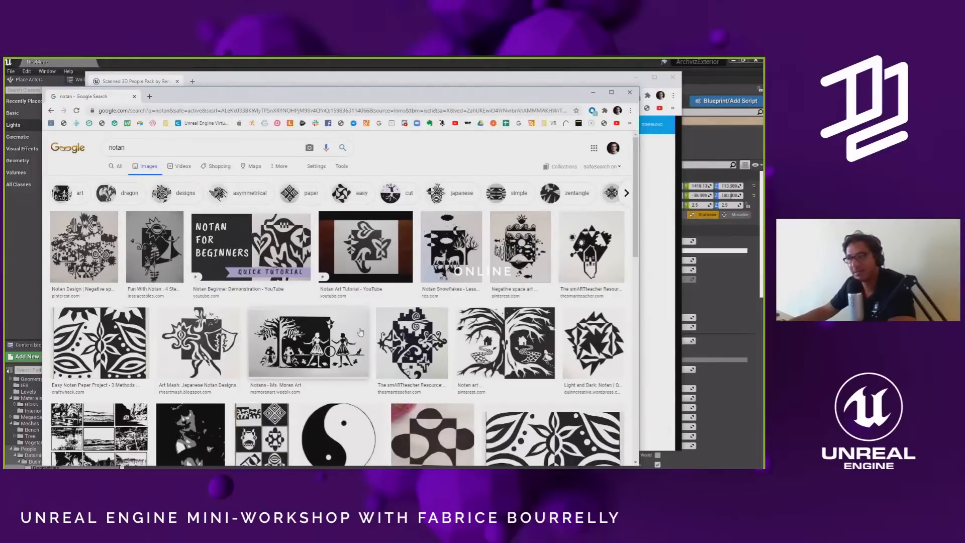
scroll(357, 347, "down", 2)
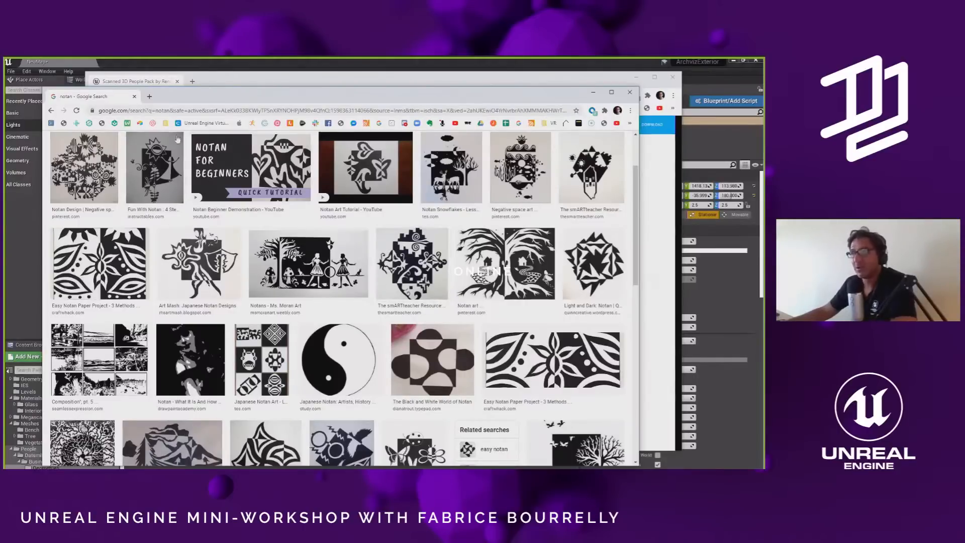
- Search Google Images for "notan composition" in a new tab and enlarge the nine-panel black-and-white landscape study
left_click(150, 98)
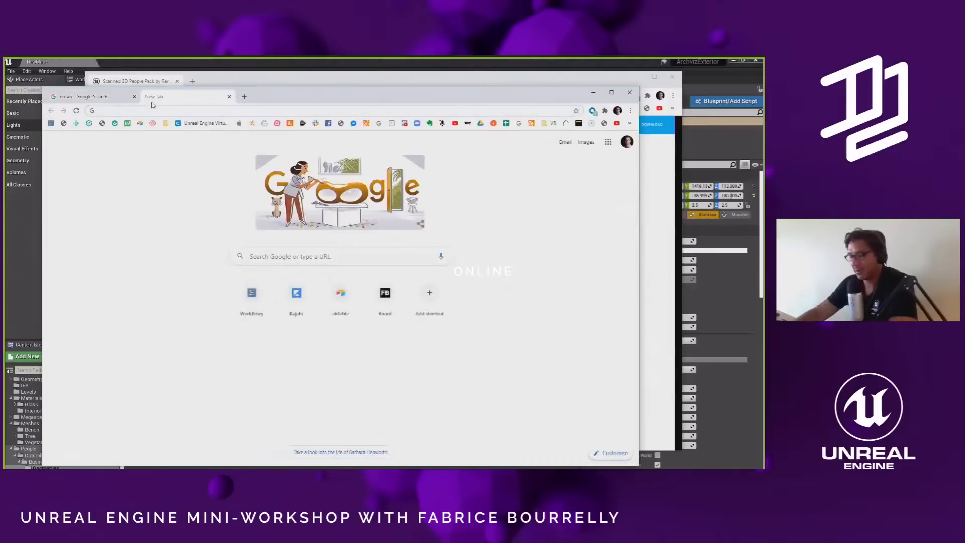
type("nota")
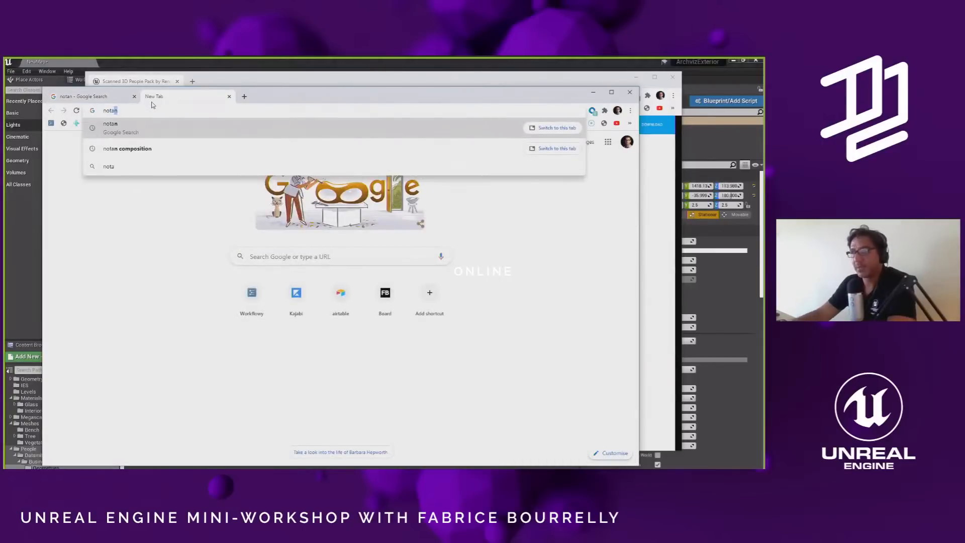
left_click(144, 149)
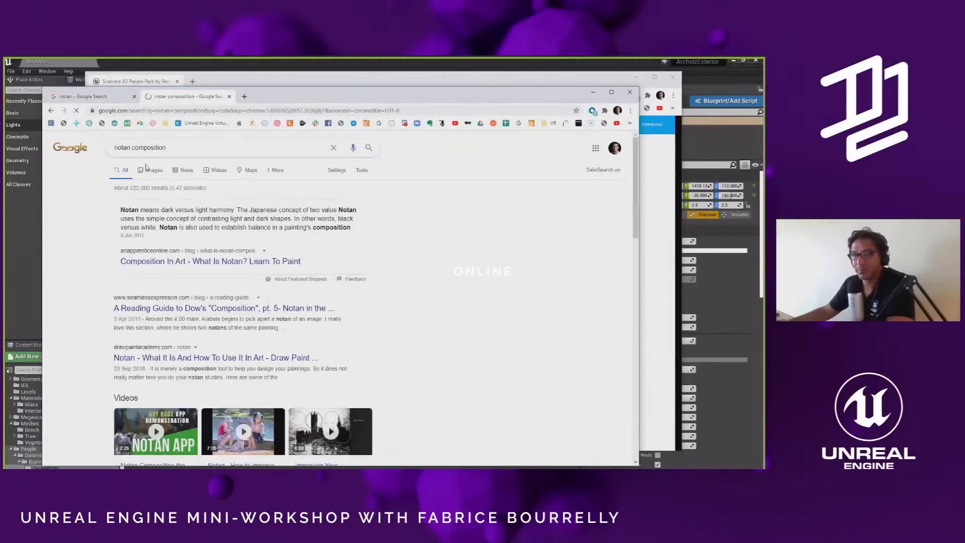
left_click(154, 171)
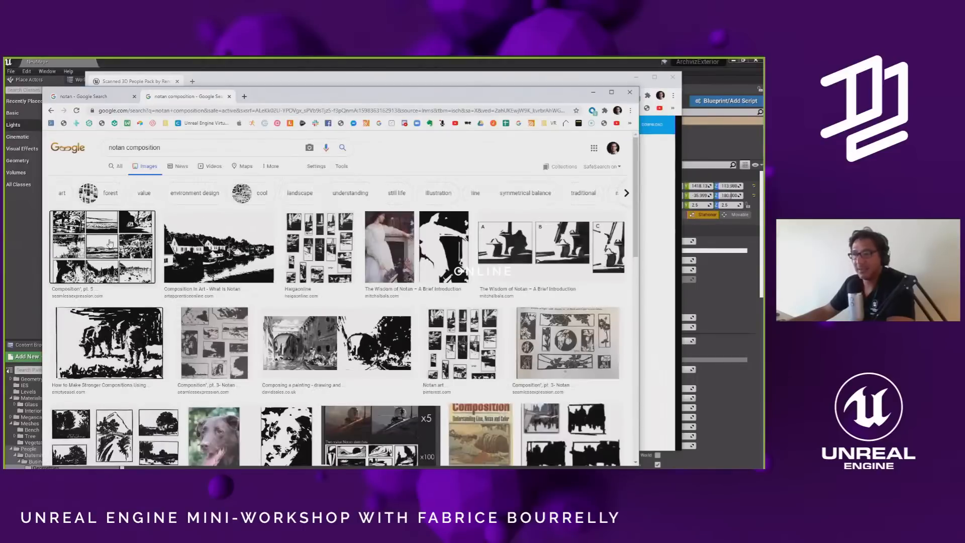
left_click(110, 244)
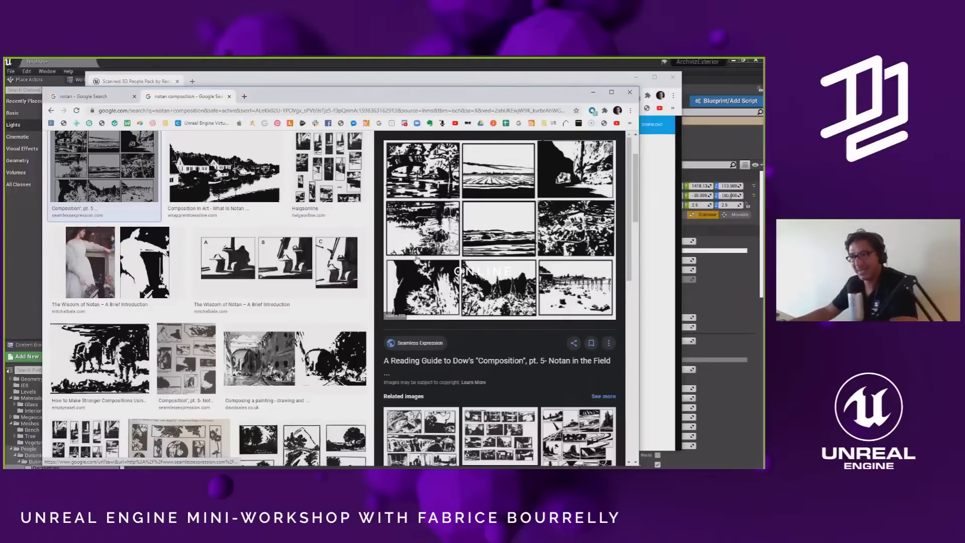
- Examine related notan thumbnail sheets and the "The Wisdom of Notan" A-B-C example, then return to Unreal Engine
scroll(440, 258, "down", 3)
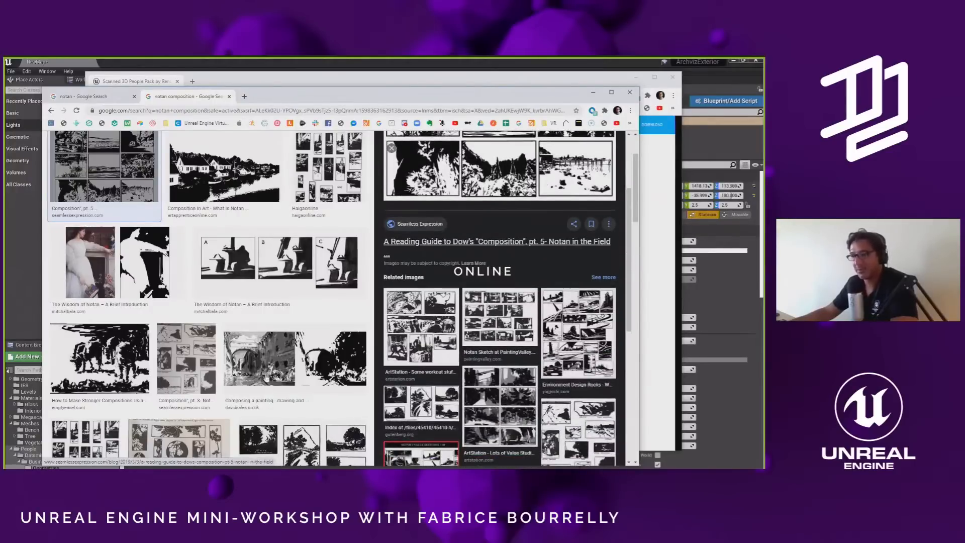
left_click(435, 296)
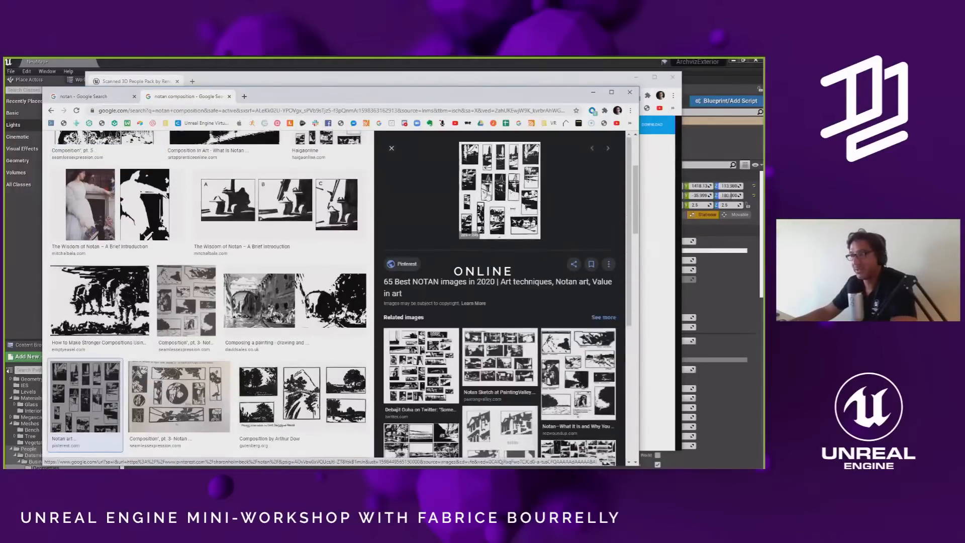
left_click(420, 366)
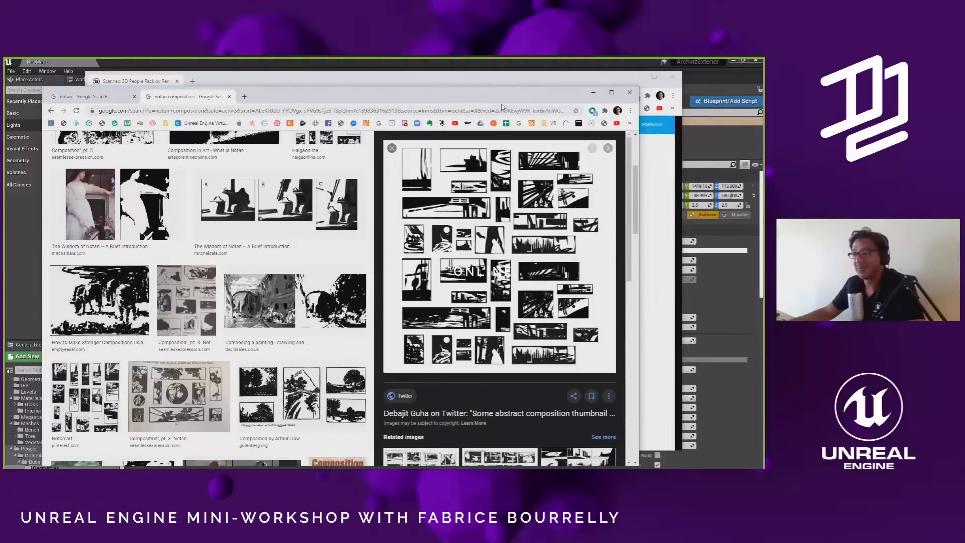
left_click(263, 201)
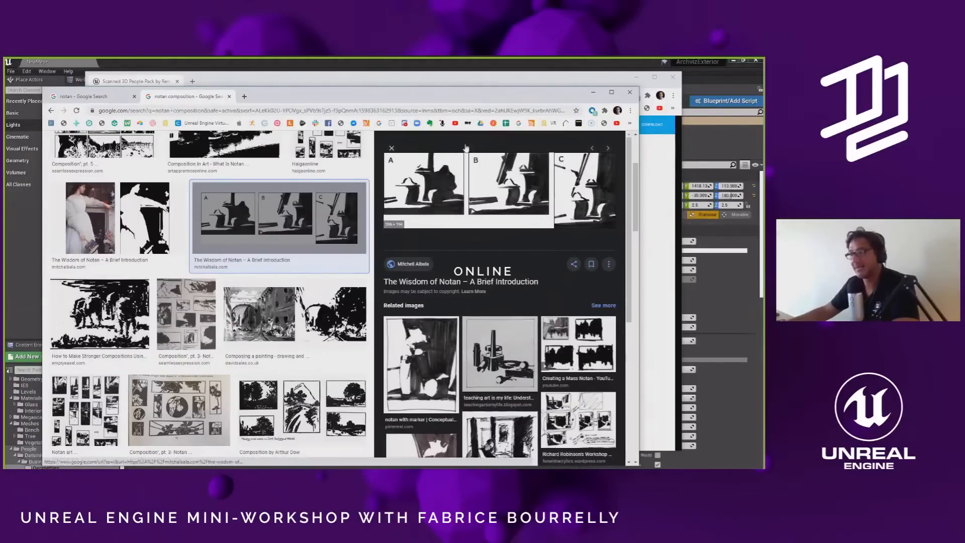
left_click_drag(508, 101, 507, 141)
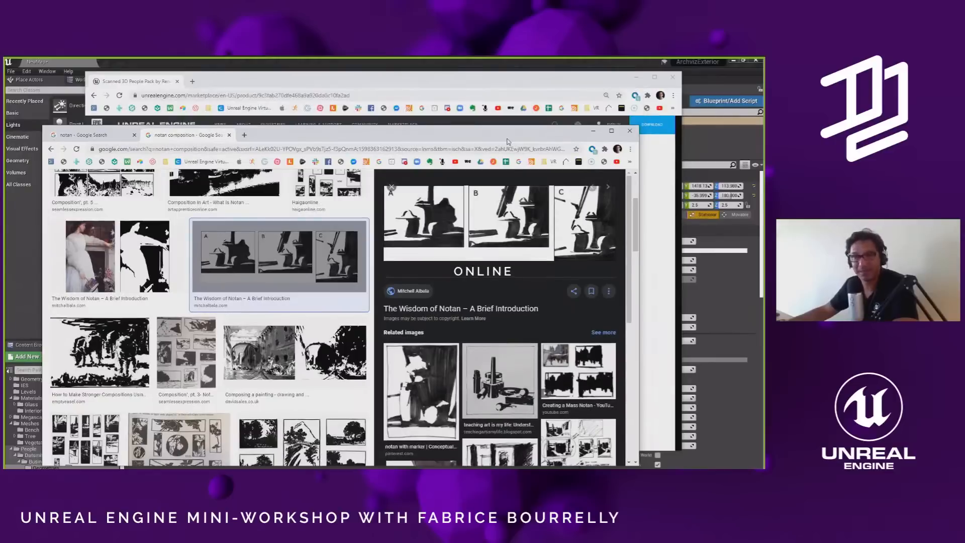
left_click(90, 101)
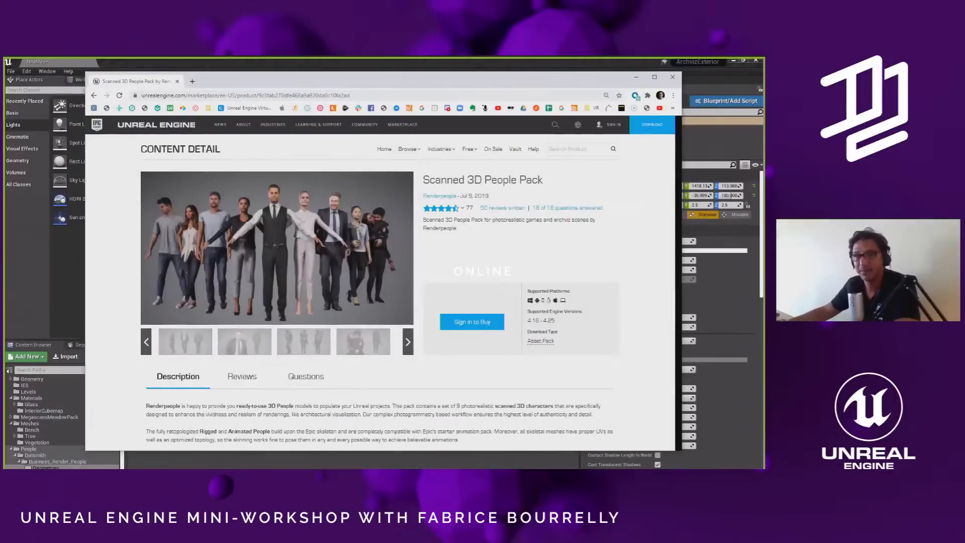
key("alt+Tab")
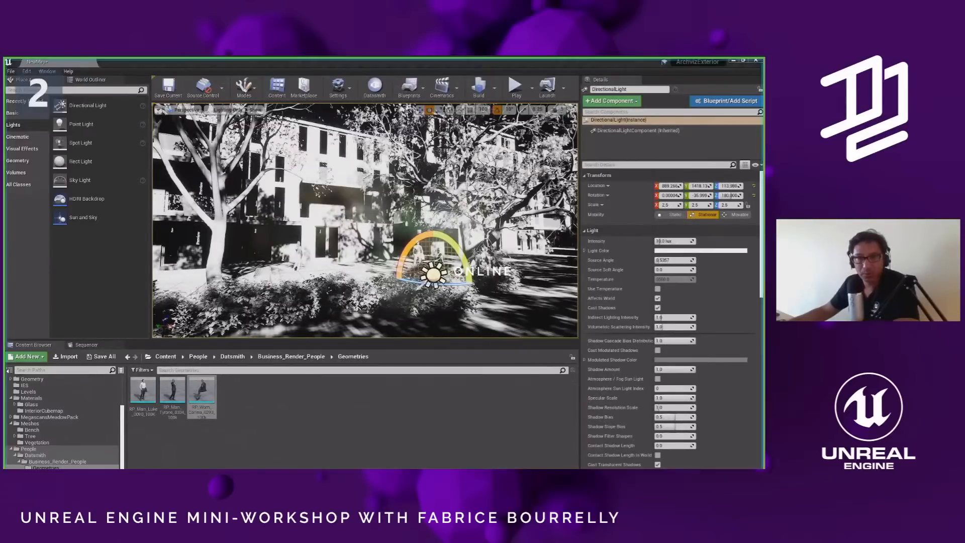
- Raise the directional light's pitch to about -26° to lengthen the tree shadows across the lawn and façade
mouse_move(424, 178)
right_mouse_down()
mouse_move(416, 176)
mouse_move(430, 184)
right_mouse_up()
mouse_move(433, 274)
left_mouse_down()
mouse_move(442, 274)
mouse_move(432, 275)
left_mouse_up()
left_click_drag(448, 240, 347, 199)
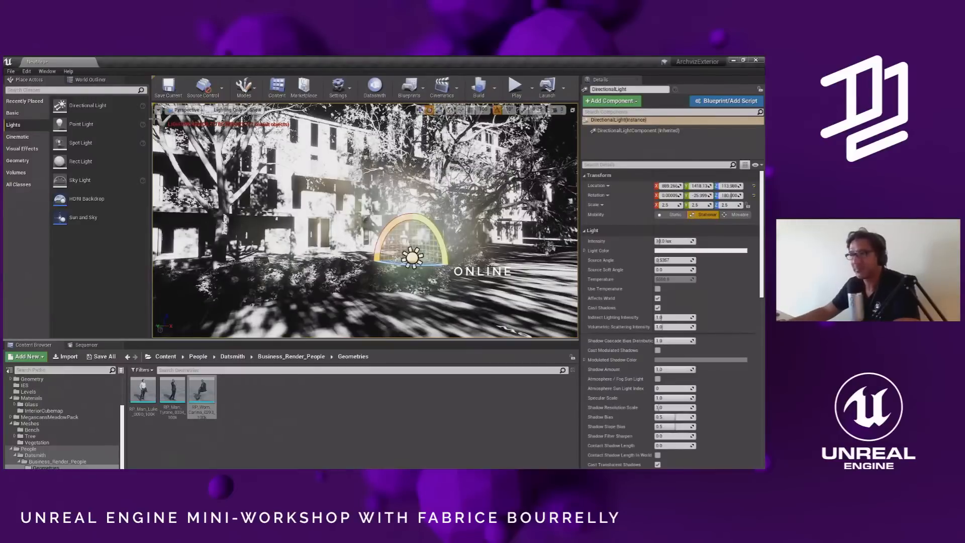
- Rotate the directional light to a pitch of about -31° so the tree shadows fall differently across the lawn and façade
left_click(91, 80)
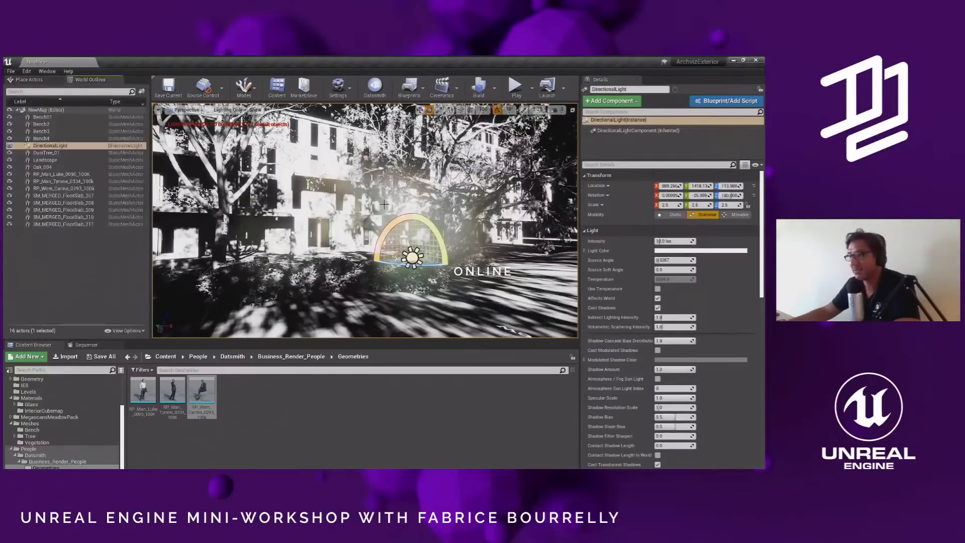
key("Escape")
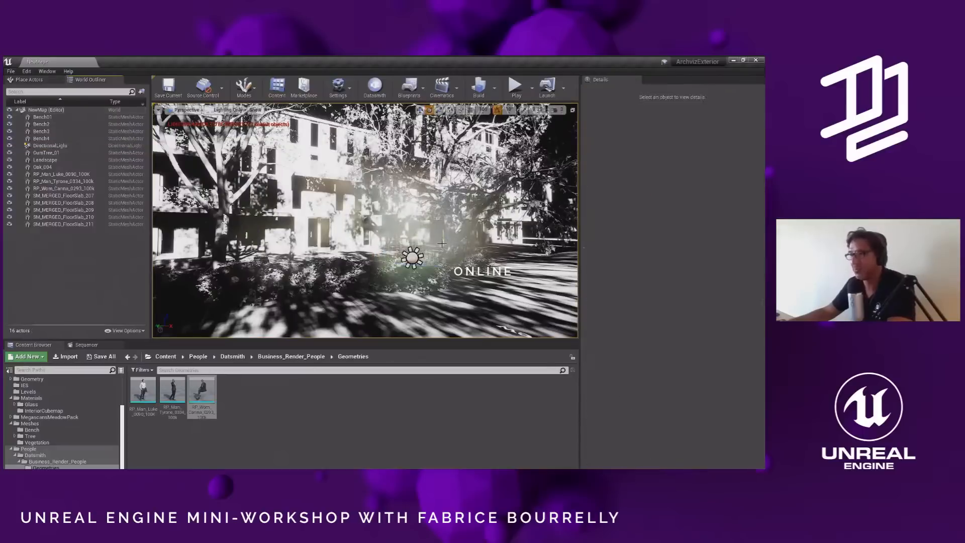
left_click(412, 258)
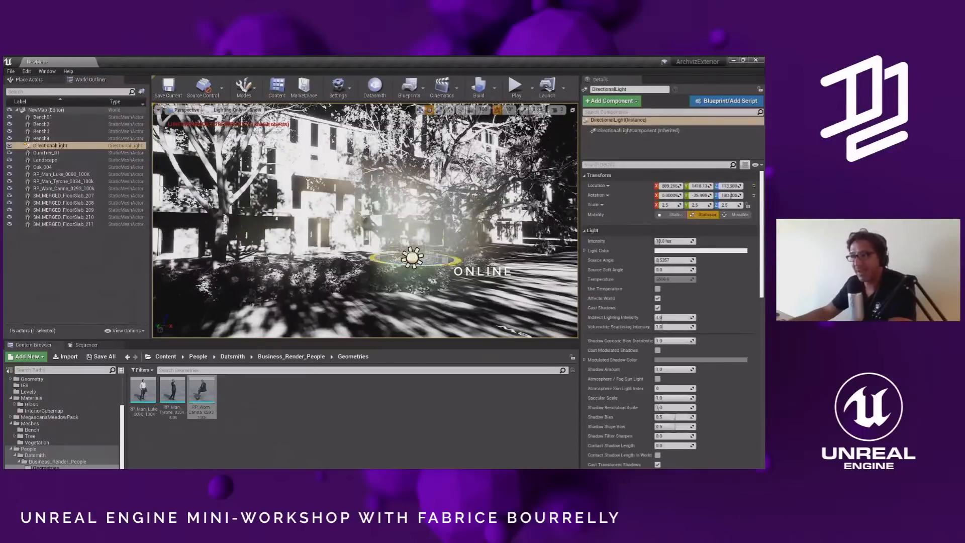
left_click_drag(439, 243, 445, 263)
left_click_drag(458, 126, 483, 114)
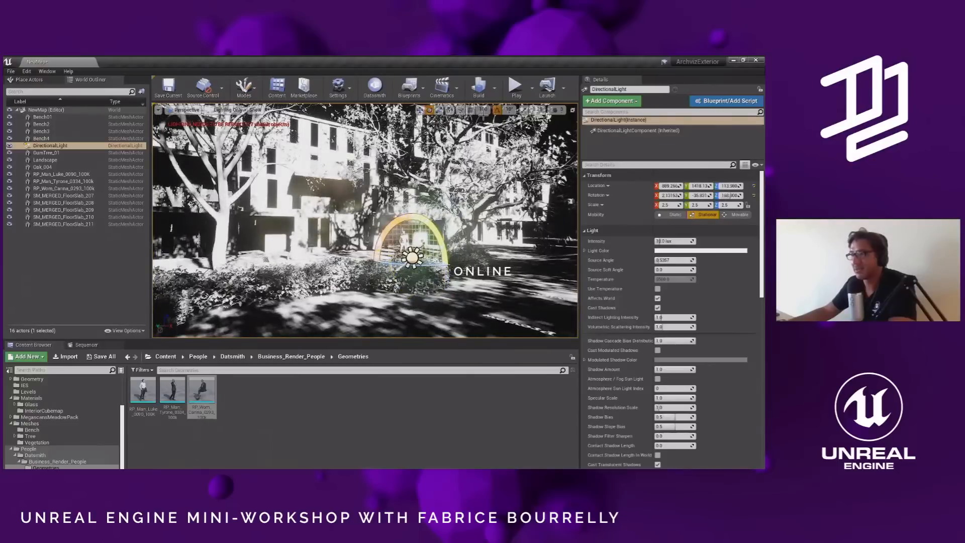
left_click_drag(441, 254, 490, 240)
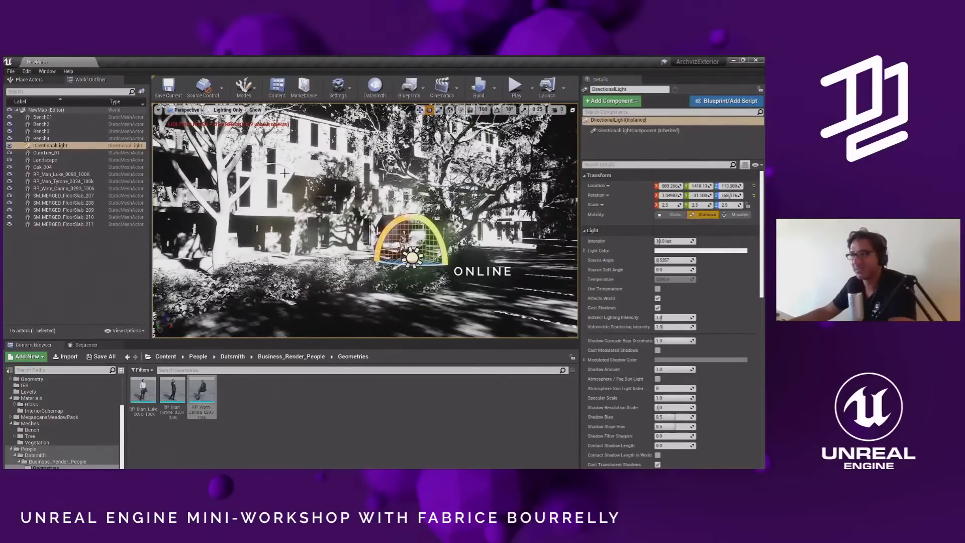
- Make the directional light Movable and set its intensity to 1 lux while viewing the scene in Lit mode
key("alt+4")
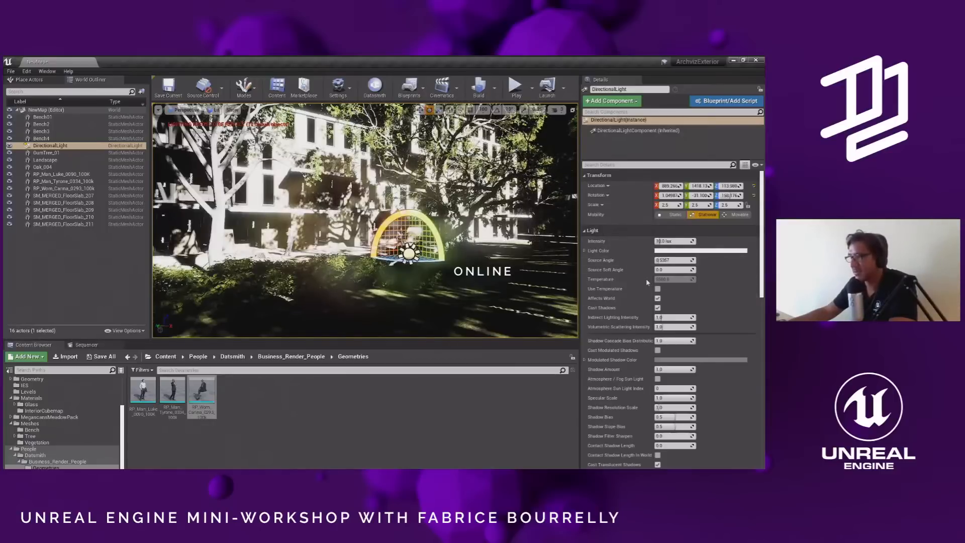
left_click(744, 216)
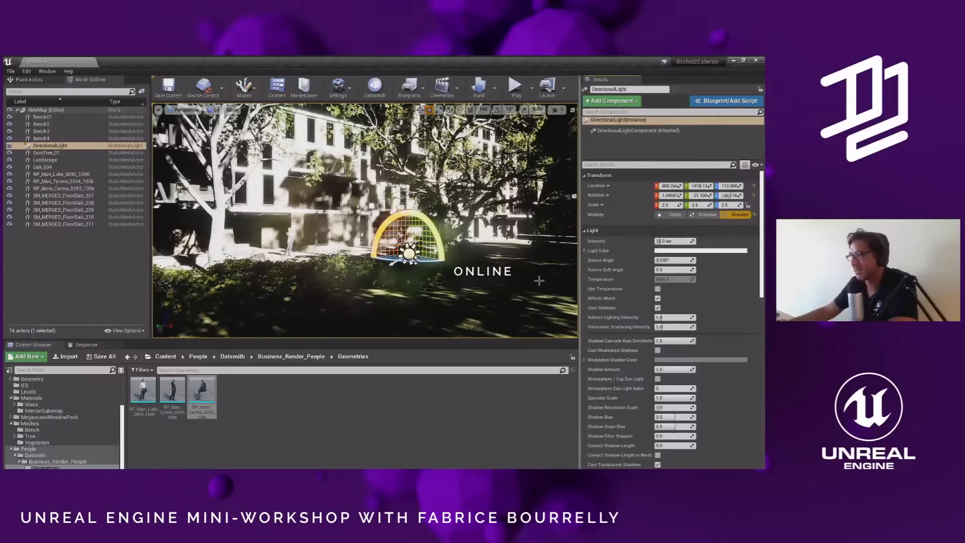
mouse_move(663, 241)
left_mouse_down()
mouse_move(695, 241)
mouse_move(659, 241)
left_mouse_up()
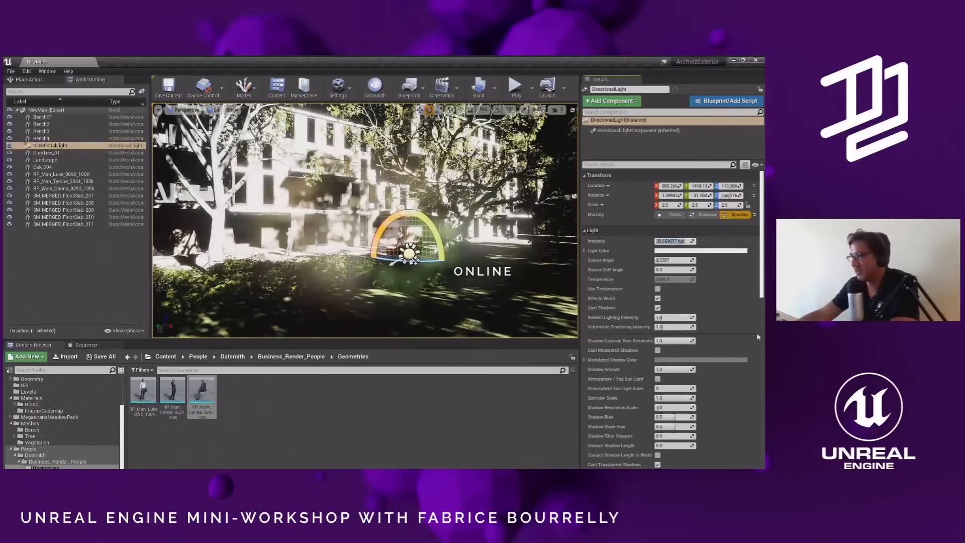
type("1")
key("Return")
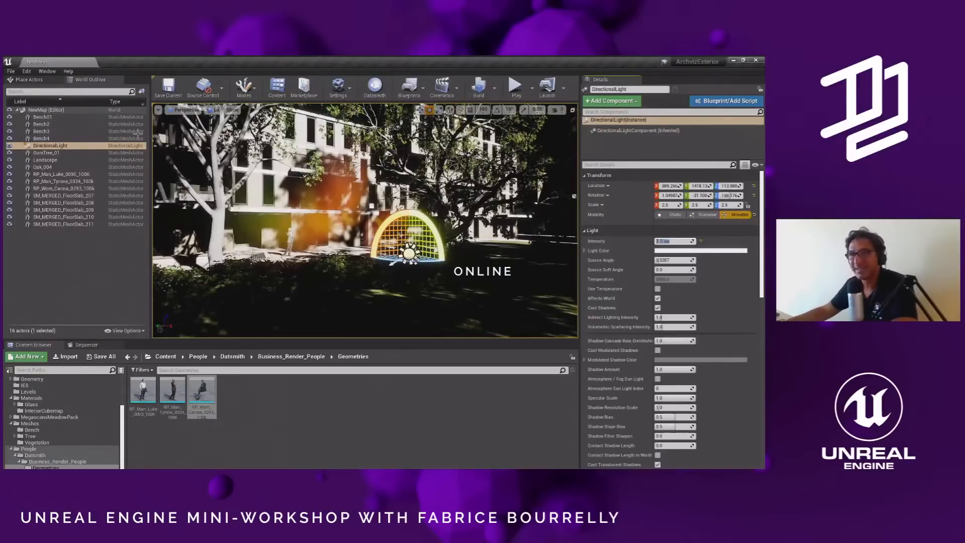
- Turn the directional light slightly around its vertical axis and raise its intensity to 150 lux
key("shift+1")
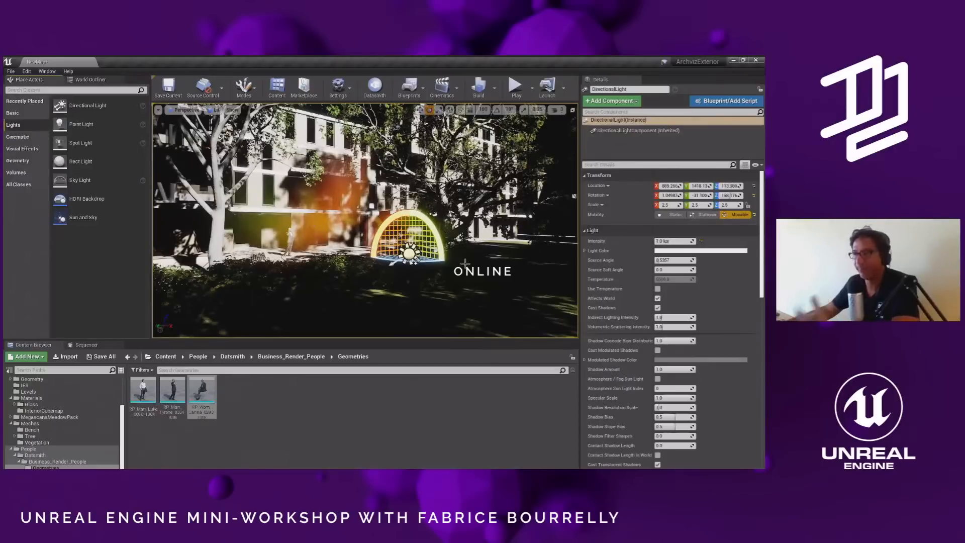
left_click_drag(423, 262, 448, 271)
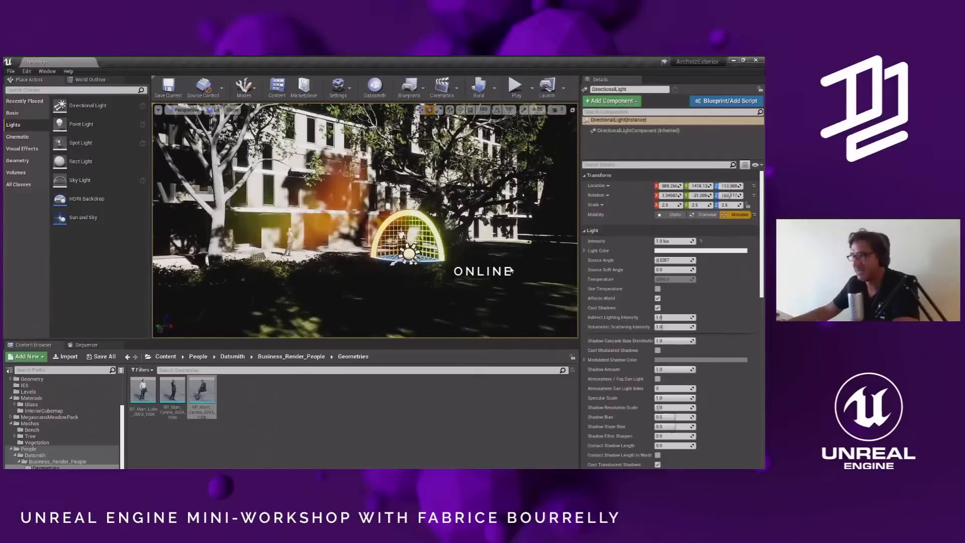
left_click_drag(670, 241, 699, 241)
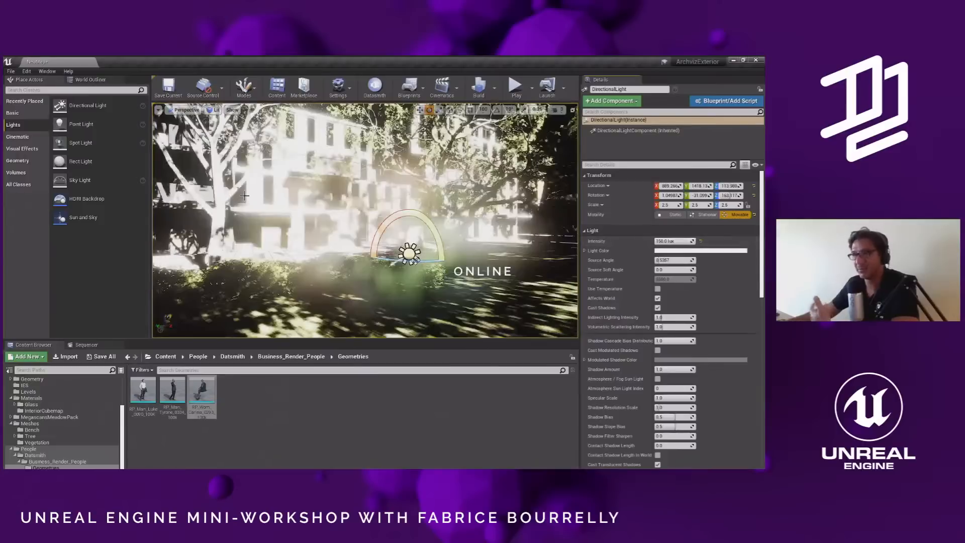
left_click_drag(680, 241, 664, 241)
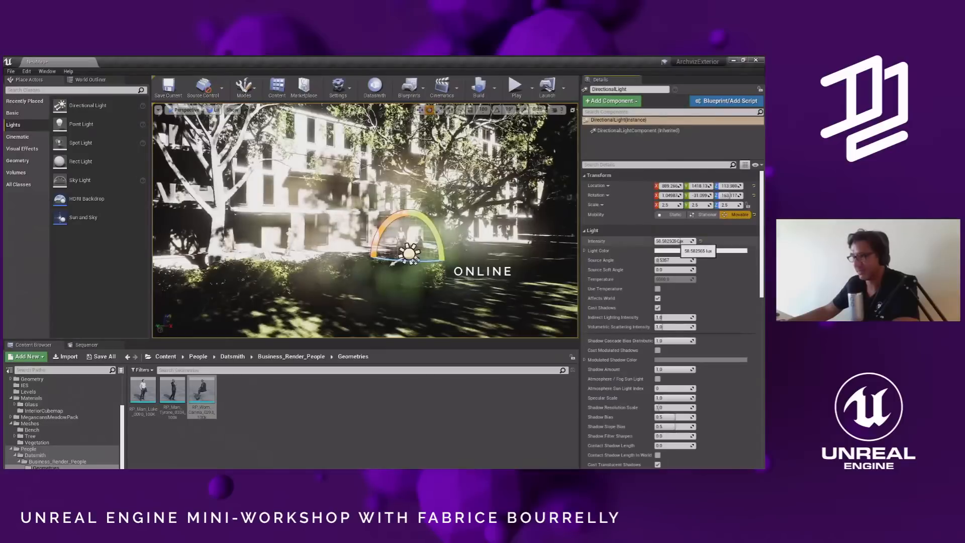
key("ctrl+z")
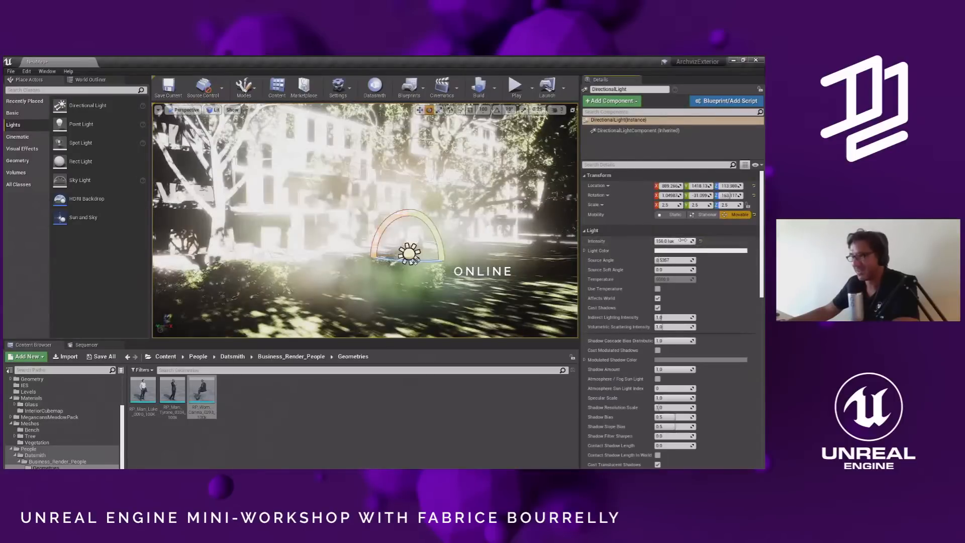
scroll(370, 191, "down", 4)
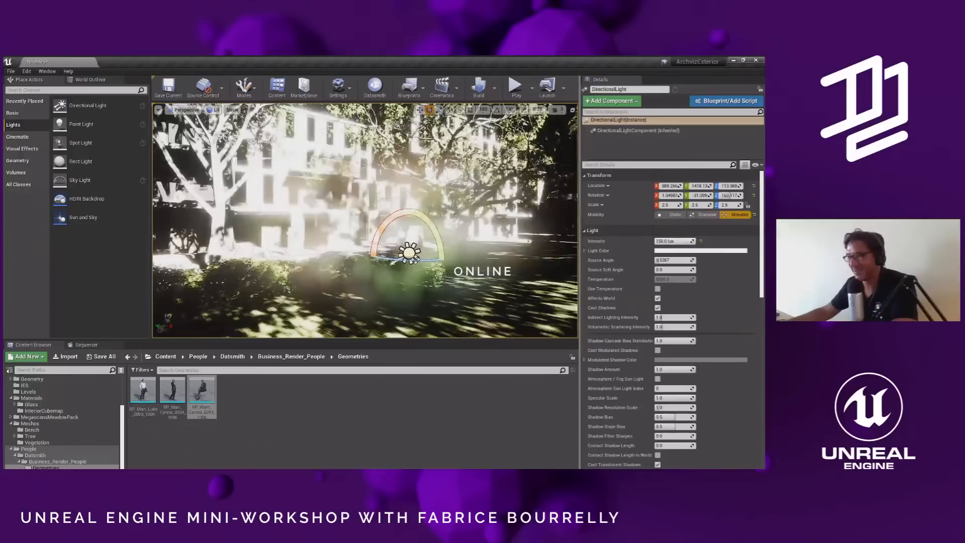
scroll(370, 191, "up", 2)
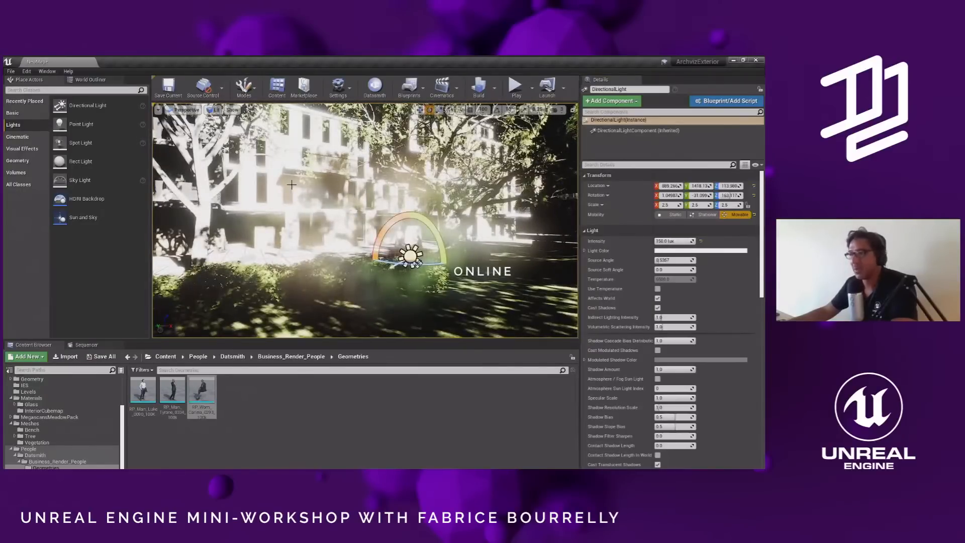
- Search the placeable actors for "post", place a Post Process Volume on the lawn and lower it to about Z 100
left_click(83, 80)
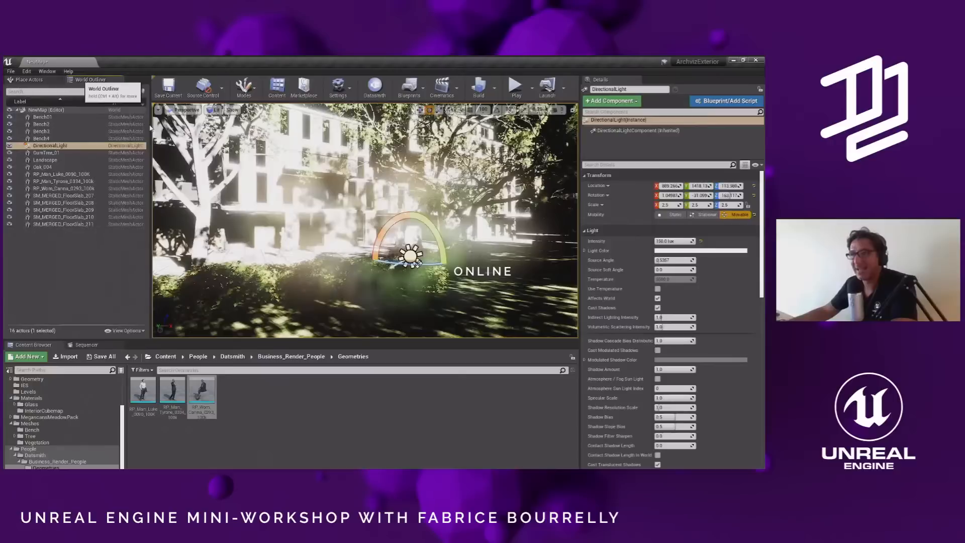
left_click(26, 80)
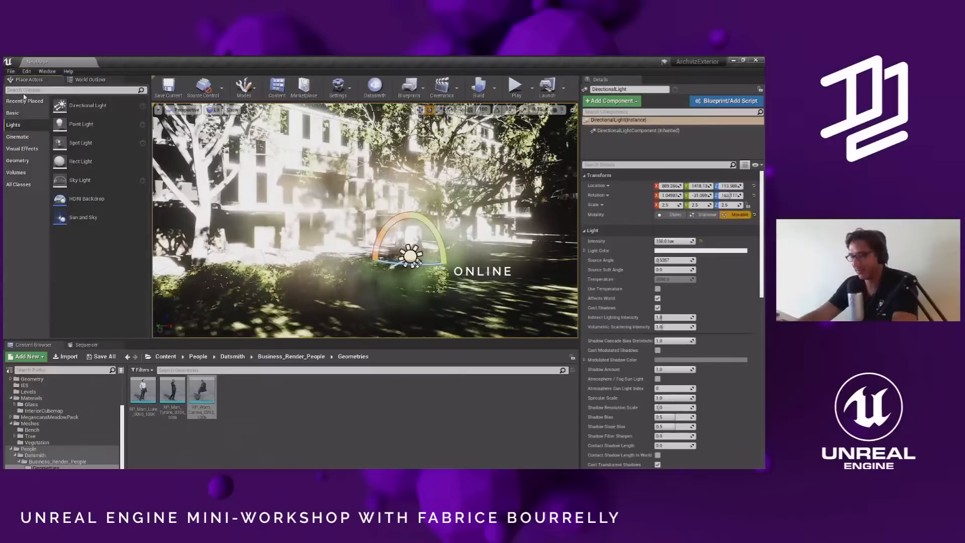
left_click(24, 92)
type("post")
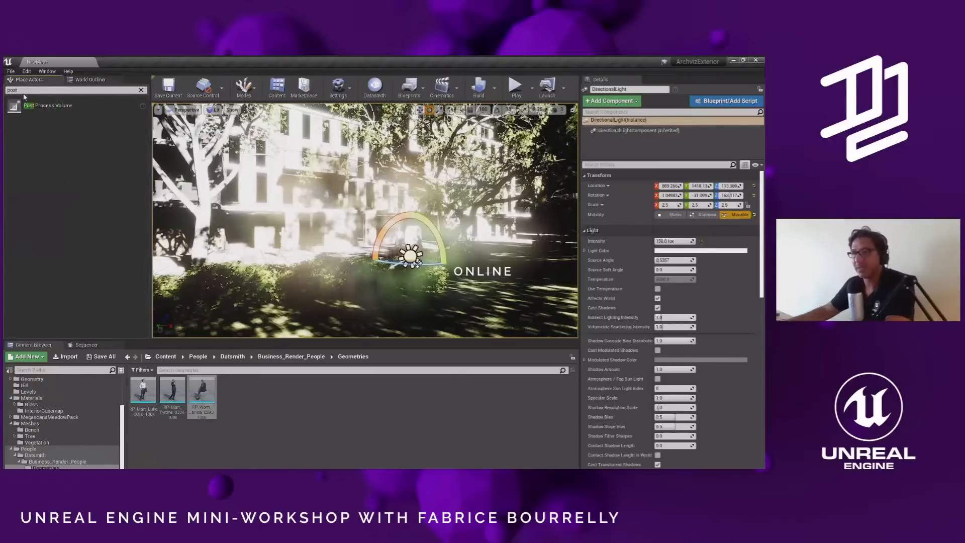
left_click_drag(30, 99, 350, 301)
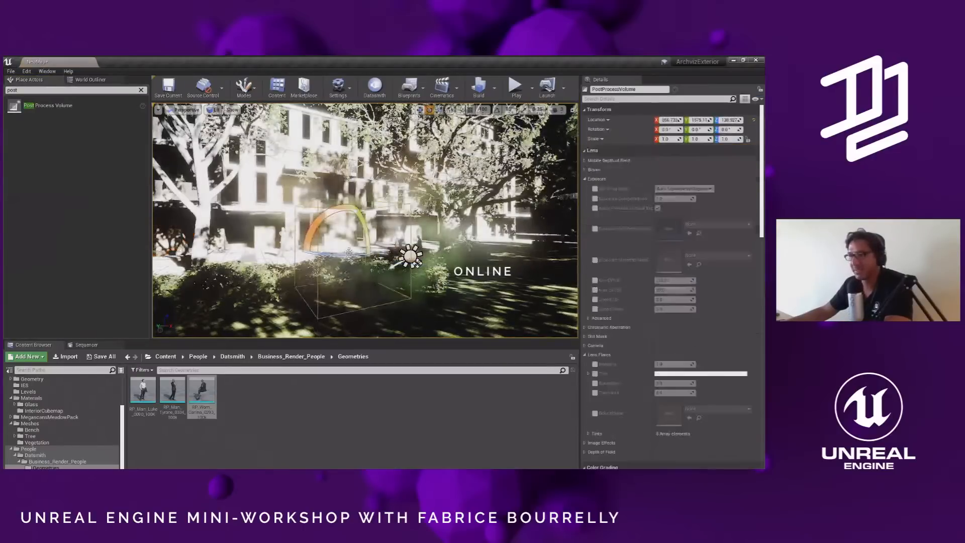
key("r")
key("w")
left_click_drag(349, 232, 350, 246)
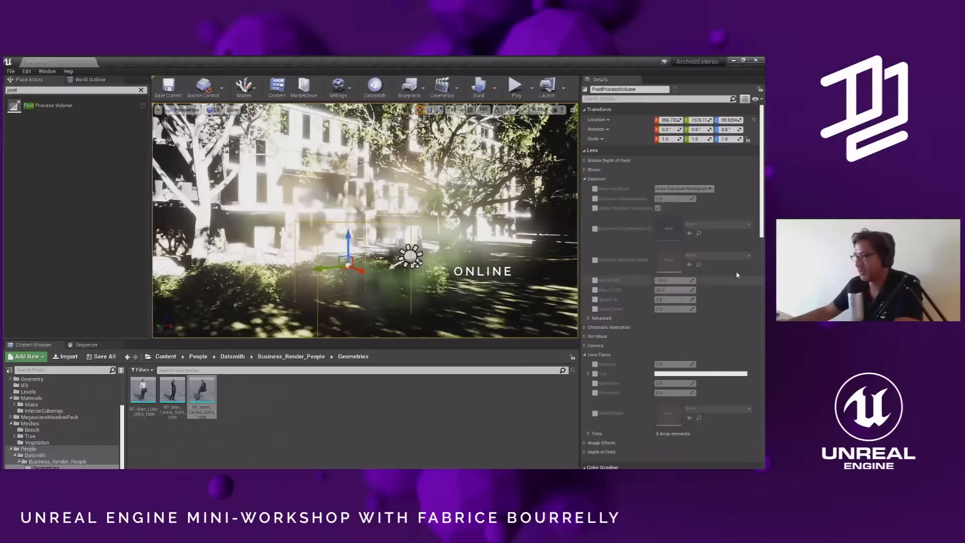
- Enable Infinite Extent (Unbound) for the post process volume
scroll(737, 274, "down", 5)
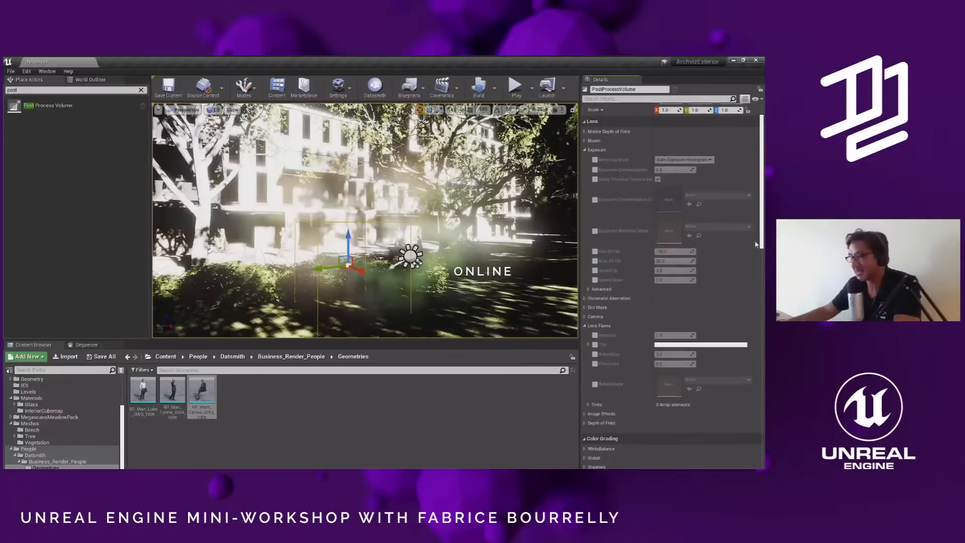
scroll(754, 288, "down", 15)
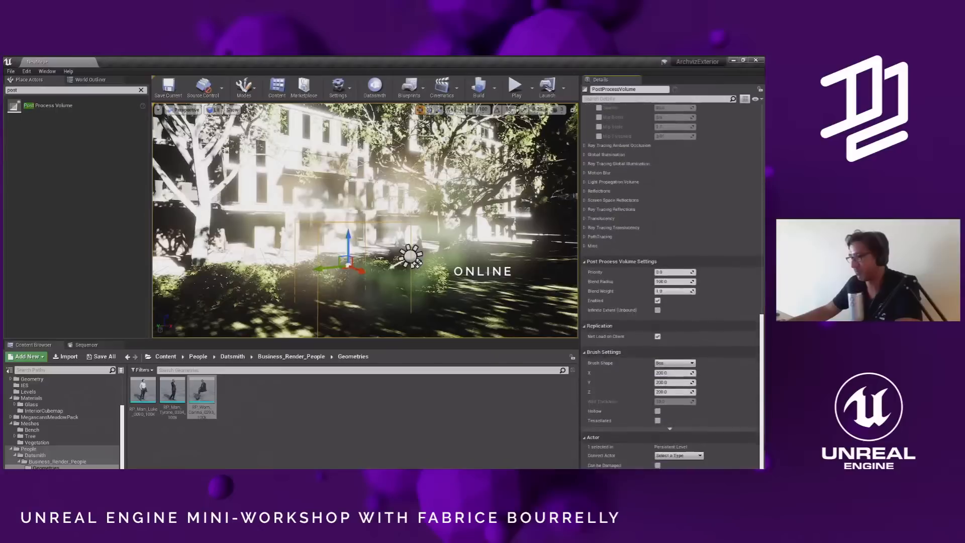
left_click_drag(764, 445, 764, 442)
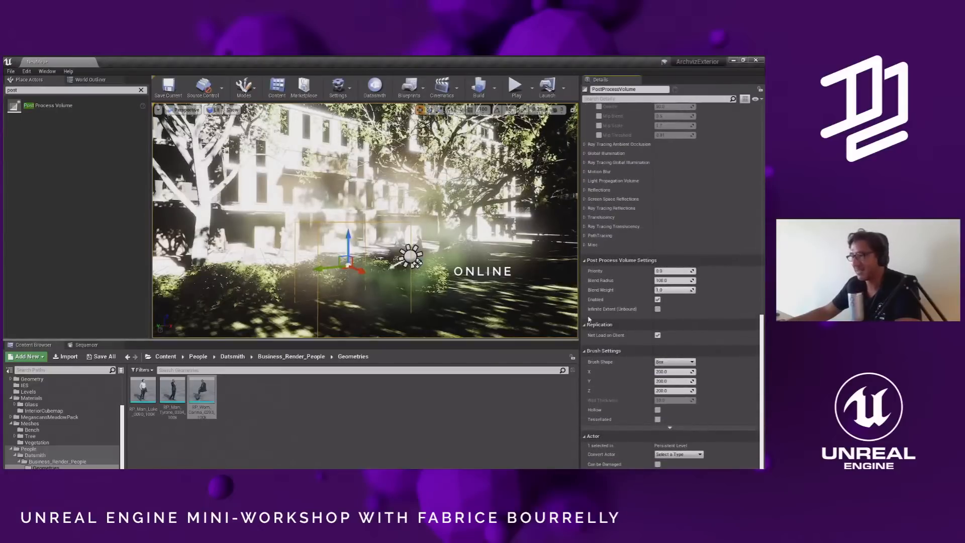
left_click(657, 309)
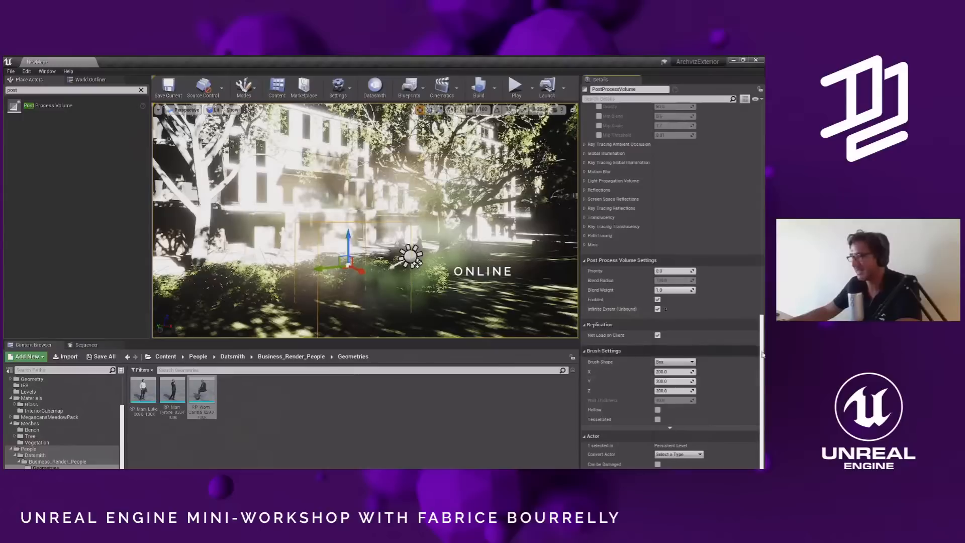
- Enable the volume's Exposure Compensation, Min EV100 and Max EV100 overrides, with Min and Max EV100 both set to -4
left_click_drag(761, 355, 748, 208)
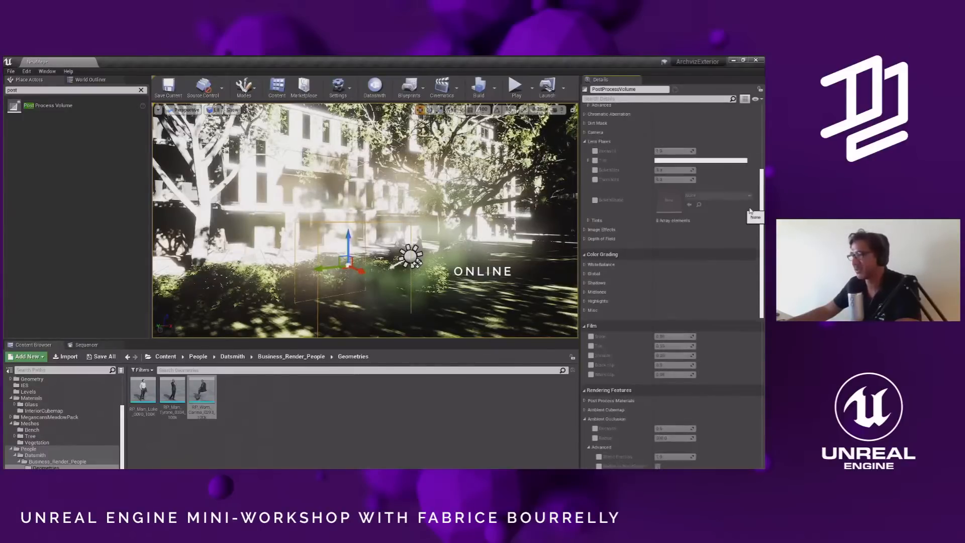
scroll(749, 211, "up", 5)
left_click(595, 280)
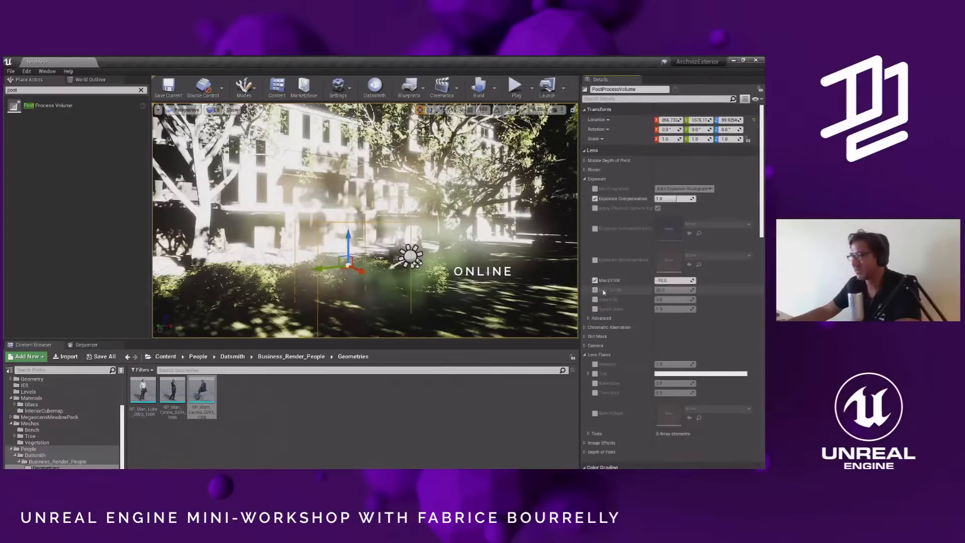
left_click(595, 290)
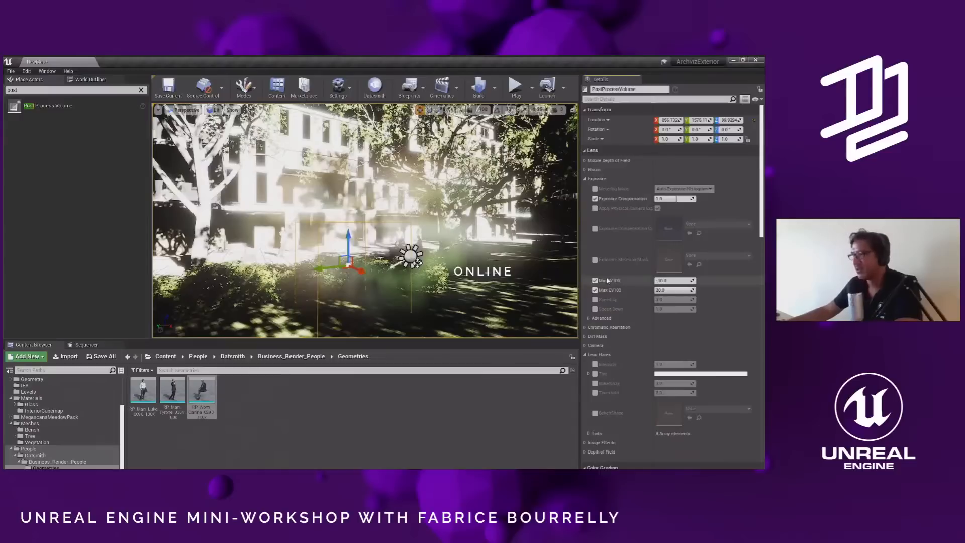
left_click(677, 281)
type("-4")
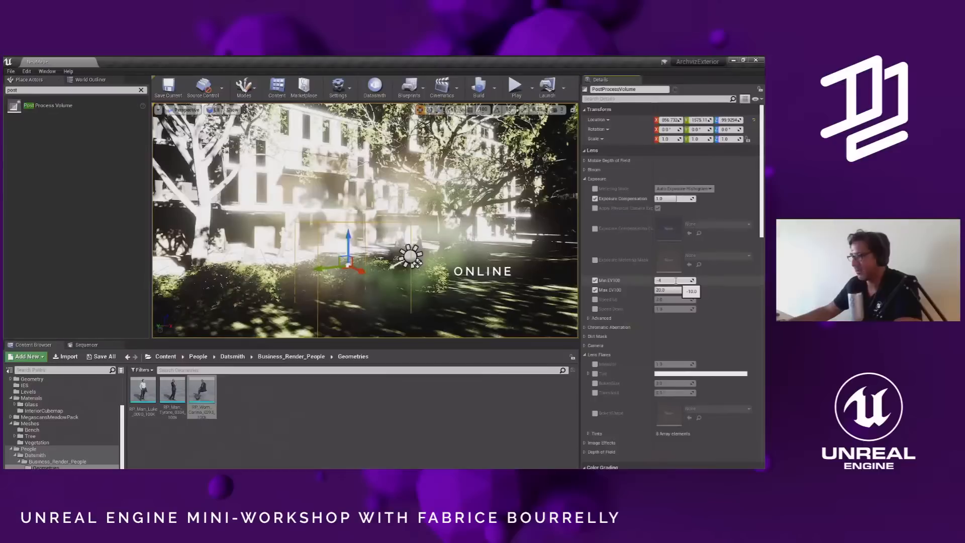
left_click(674, 288)
type("-4")
key("Return")
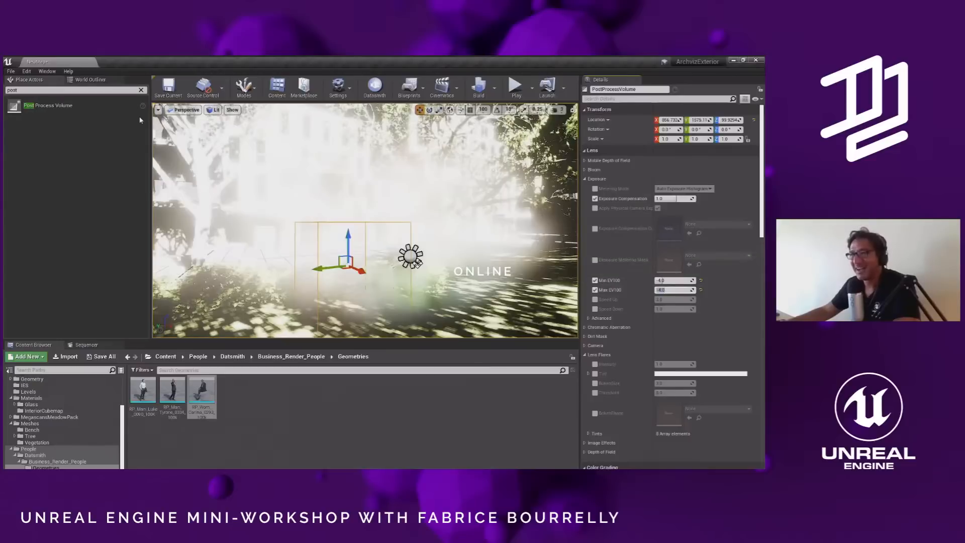
- Lower the directional light's intensity and set the post process volume's Exposure Compensation to about 1.86
left_click(140, 90)
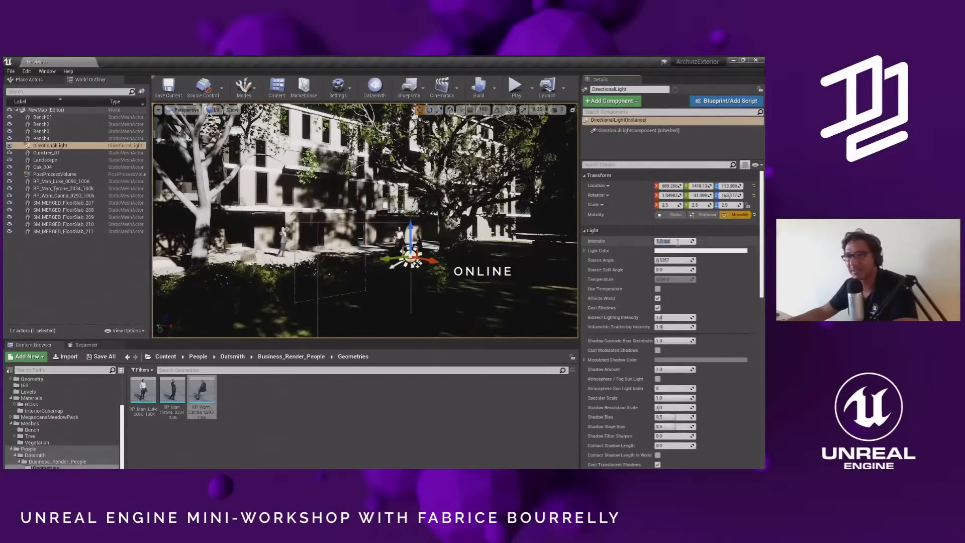
left_click(57, 174)
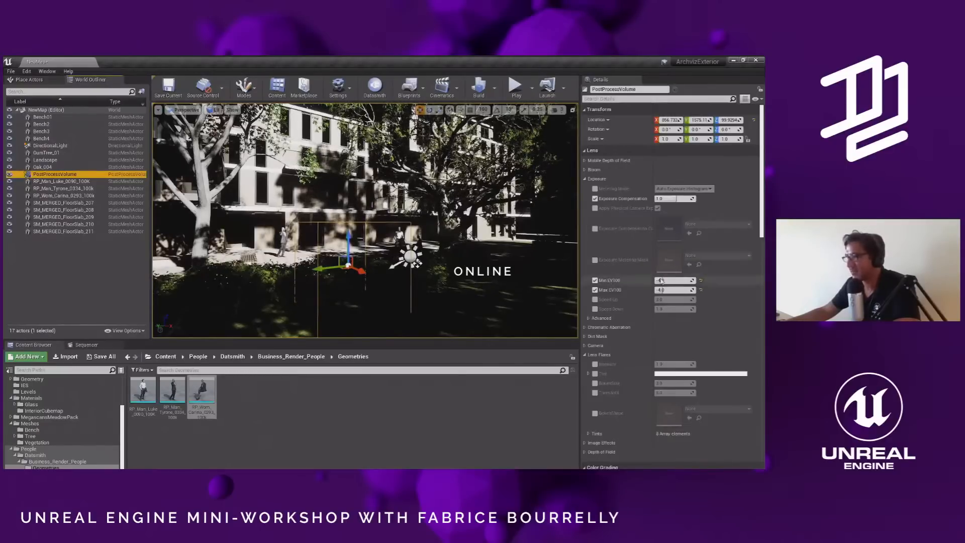
left_click_drag(676, 199, 672, 199)
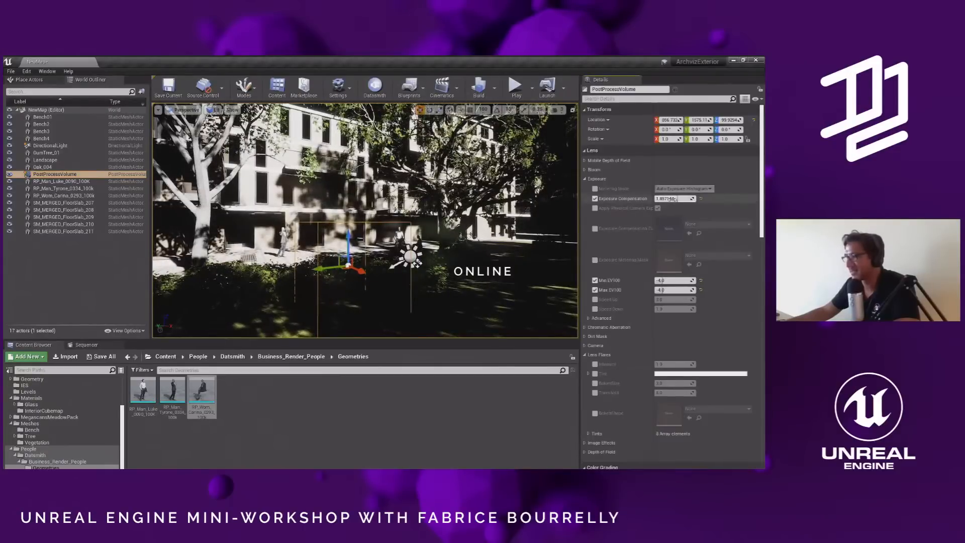
- Enable the post process volume's Bloom Intensity and Lens Flares Intensity overrides and set both to 0
left_click(593, 169)
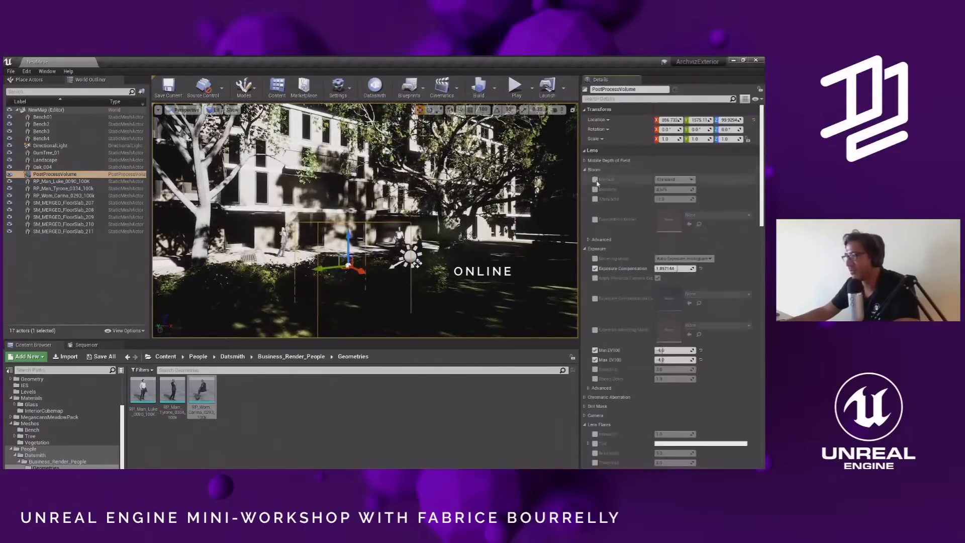
left_click(595, 189)
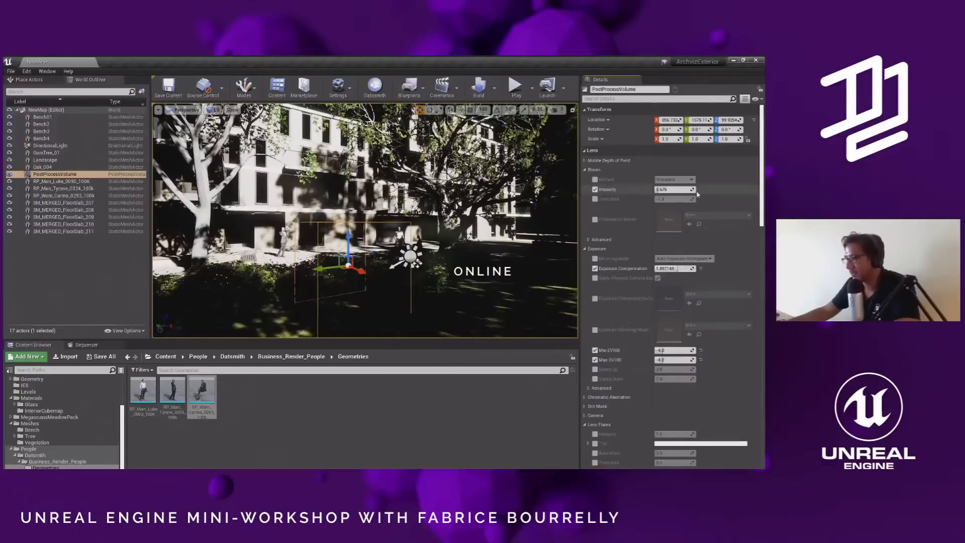
left_click_drag(690, 191, 655, 191)
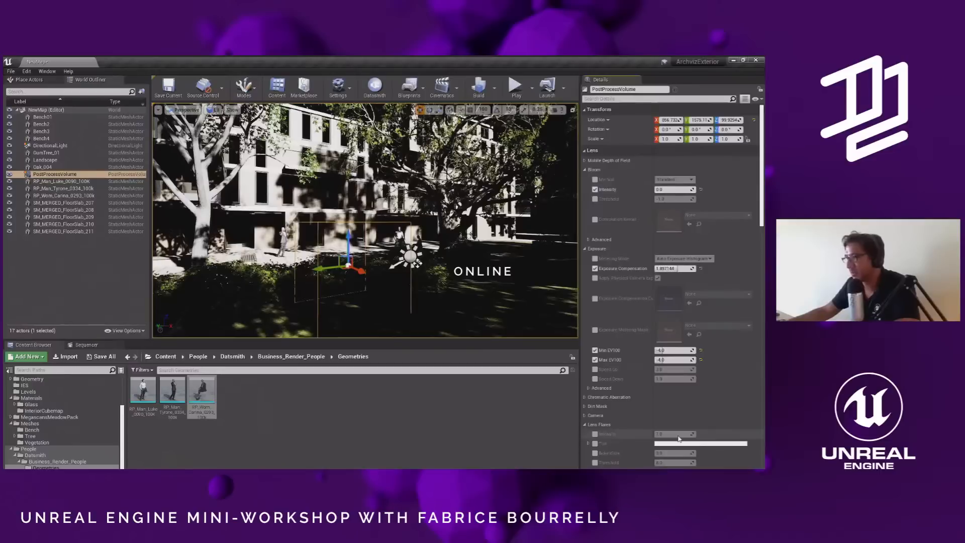
left_click(595, 433)
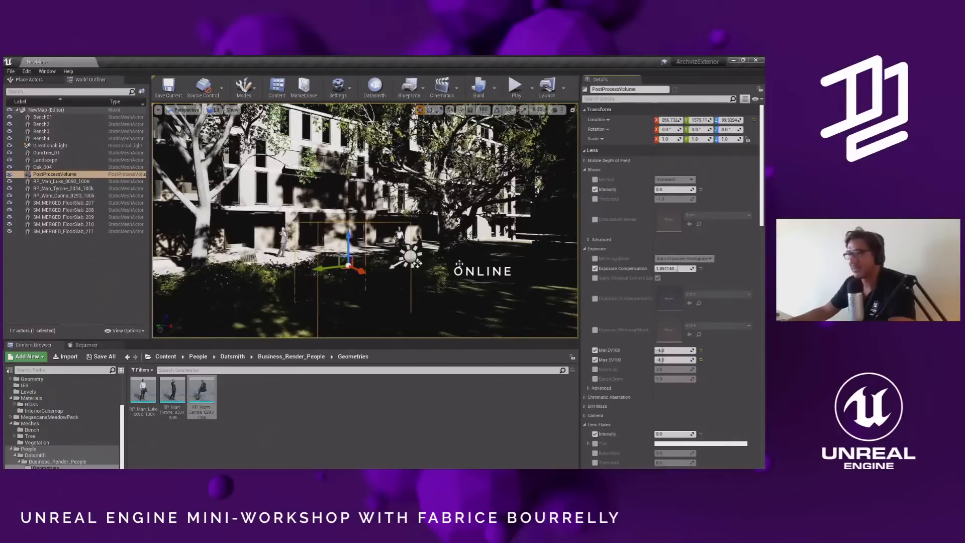
- Review the settings of the directional light and the post process volume while inspecting the shaded building and lawn
right_click_drag(444, 253, 424, 253)
middle_click_drag(439, 262, 434, 250)
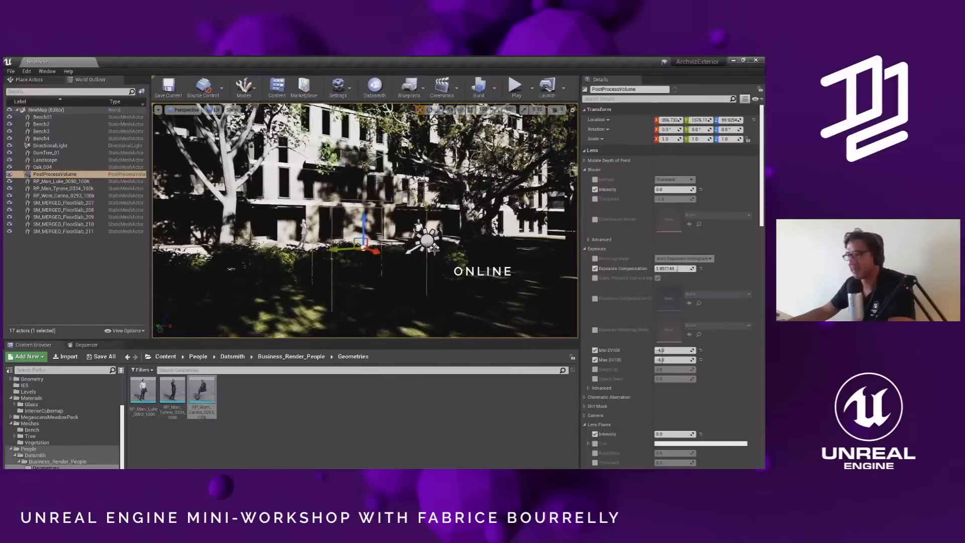
left_click(428, 243)
right_click_drag(425, 275, 438, 275)
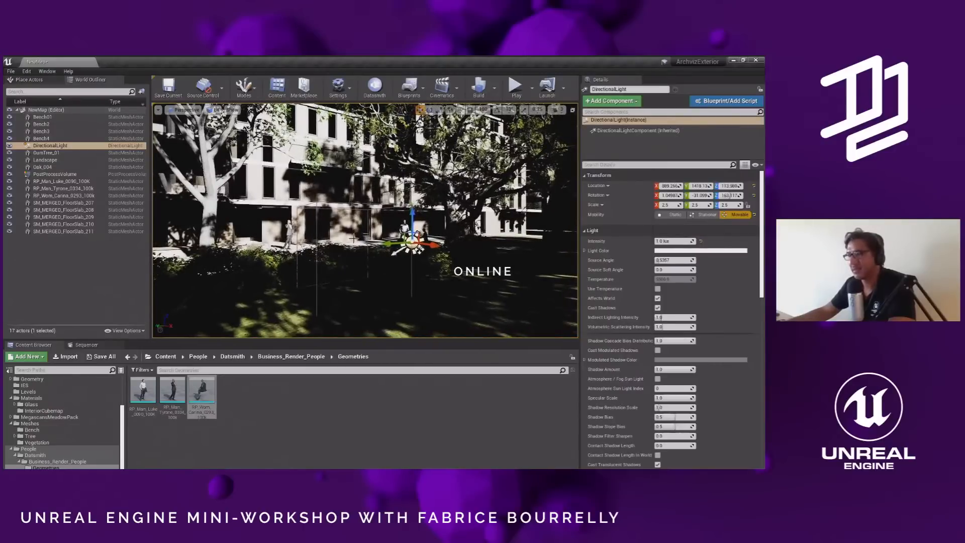
scroll(430, 253, "down", 4)
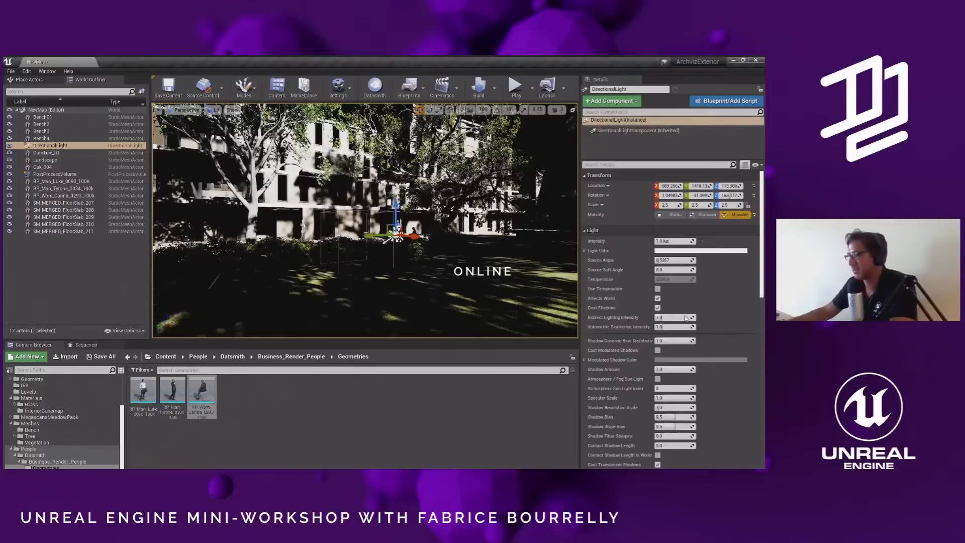
left_click(55, 174)
scroll(686, 318, "down", 4)
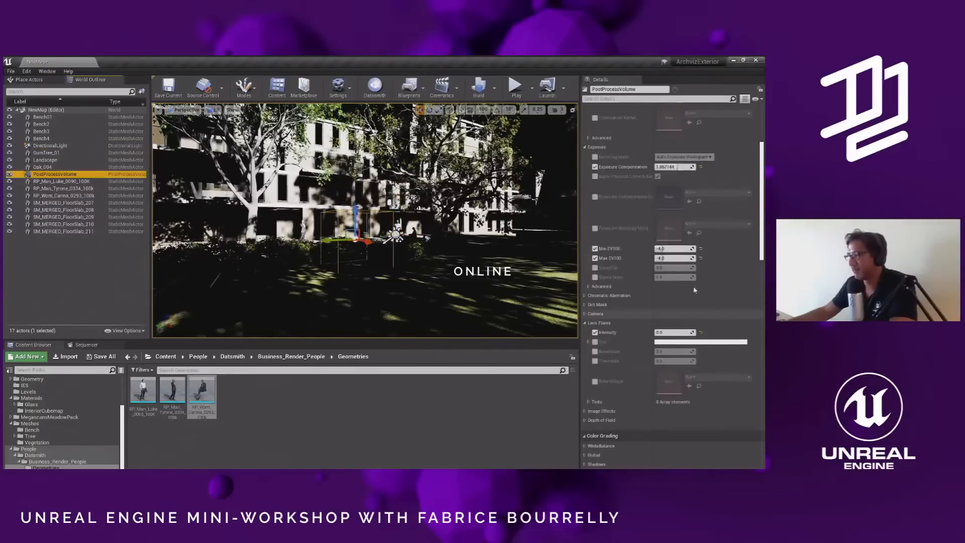
scroll(694, 290, "down", 5)
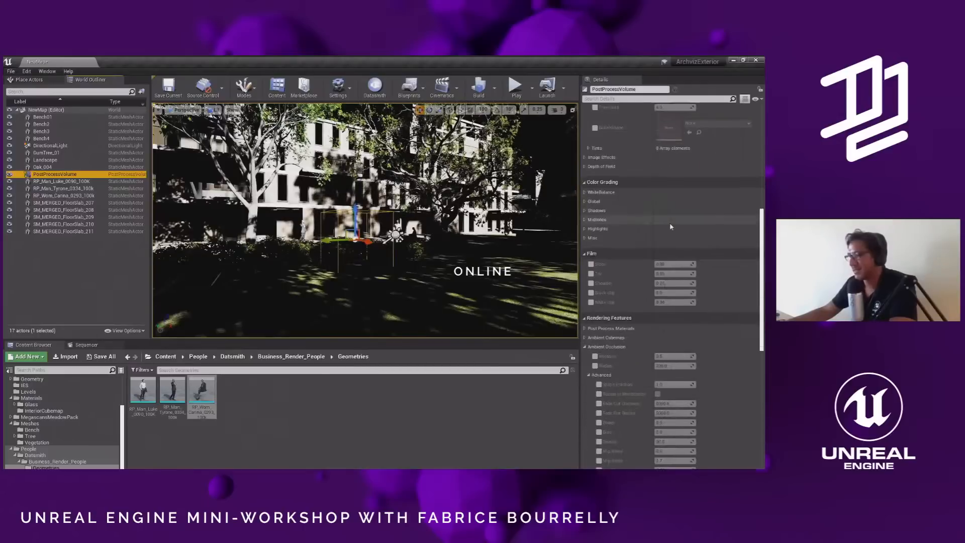
scroll(672, 227, "down", 3)
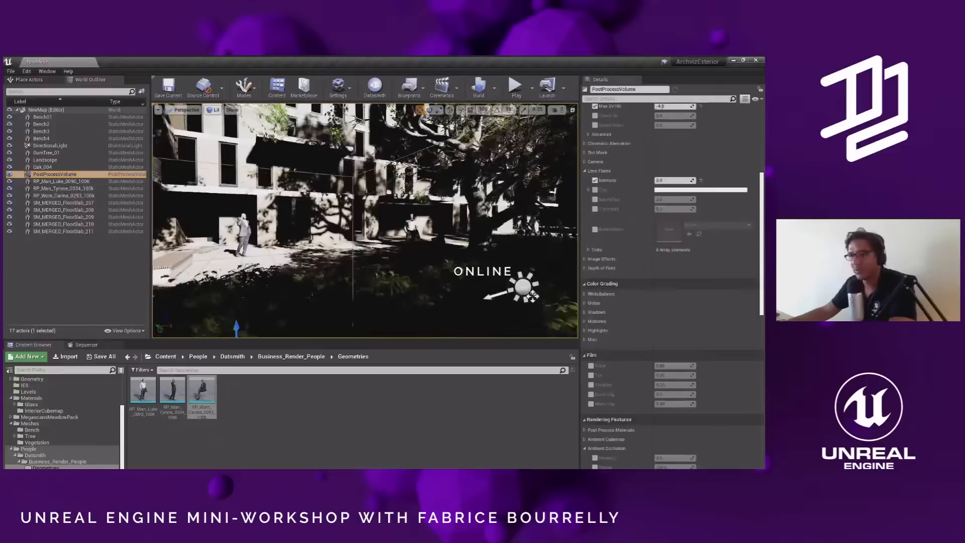
scroll(434, 258, "down", 5)
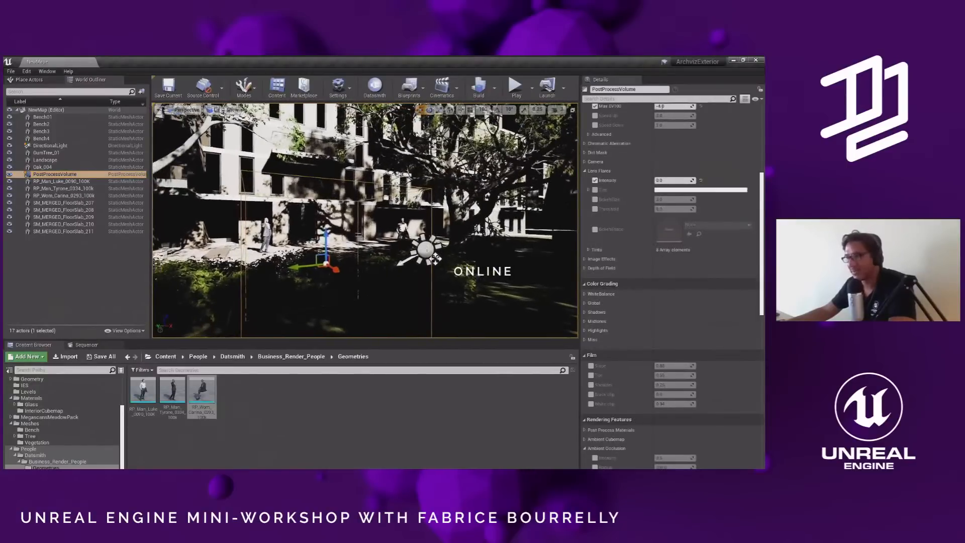
left_click(425, 249)
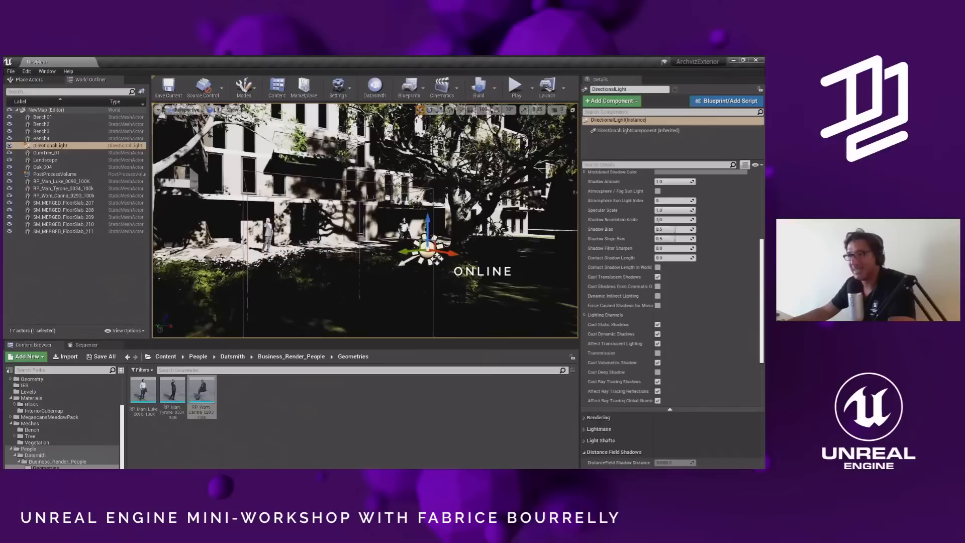
scroll(364, 220, "up", 1)
scroll(364, 220, "down", 4)
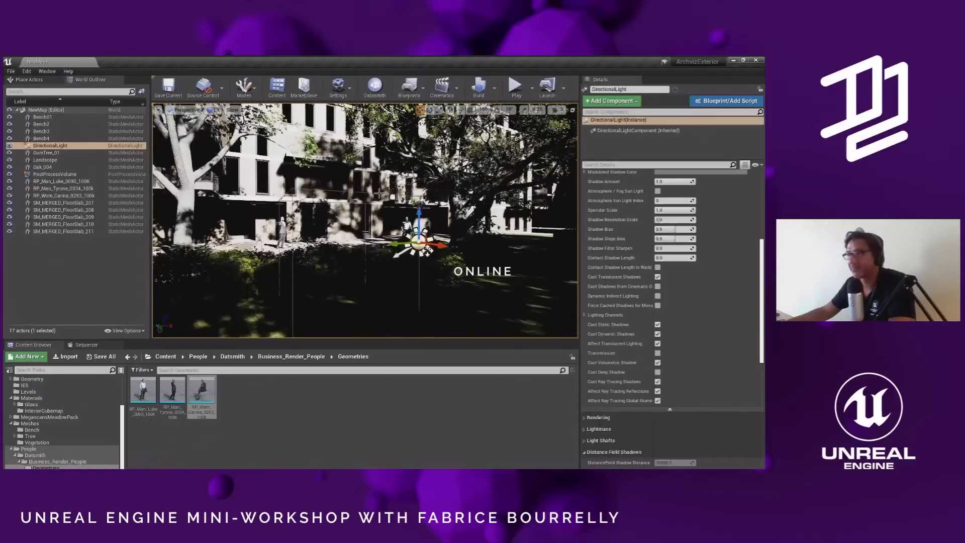
- Move the post process volume across the lawn, closer to the building facade
right_click_drag(322, 226, 340, 204)
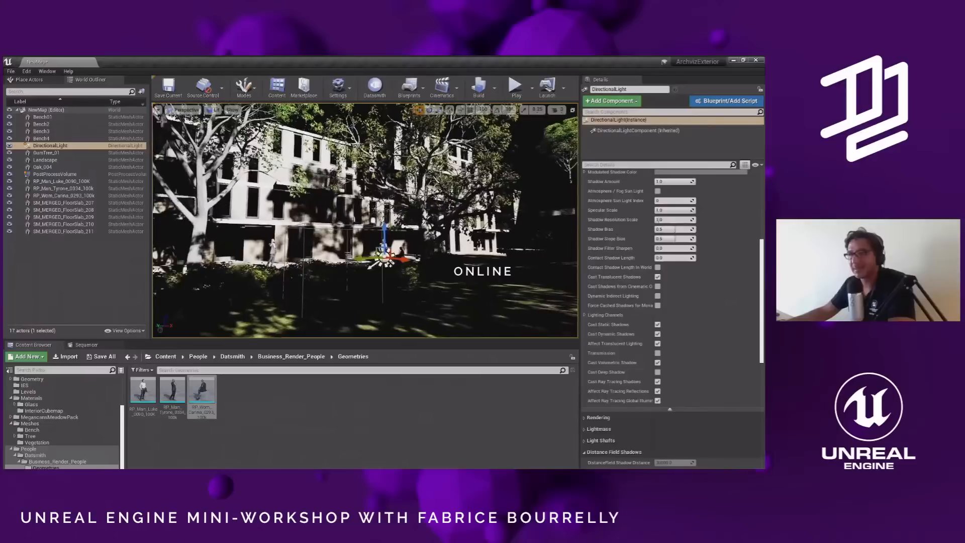
left_click(347, 275)
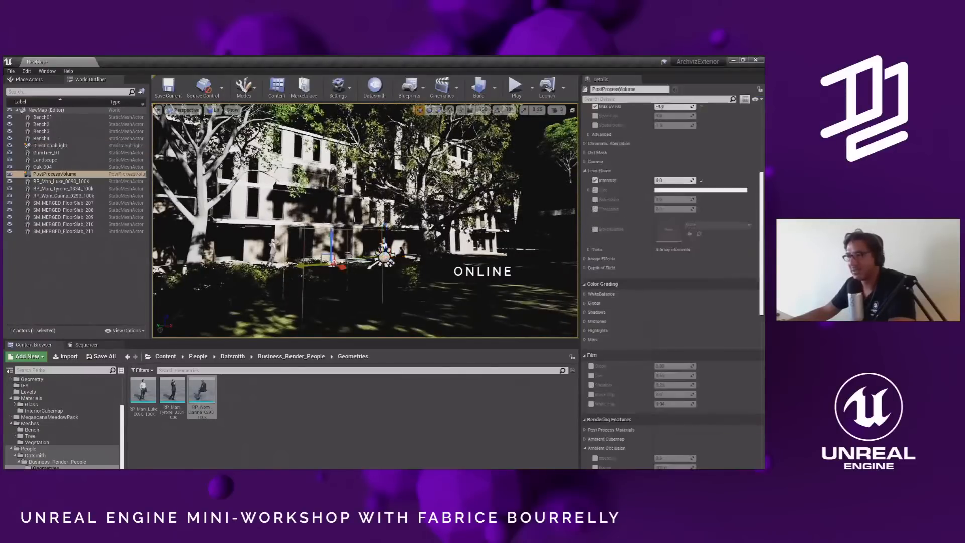
left_click_drag(337, 265, 301, 257)
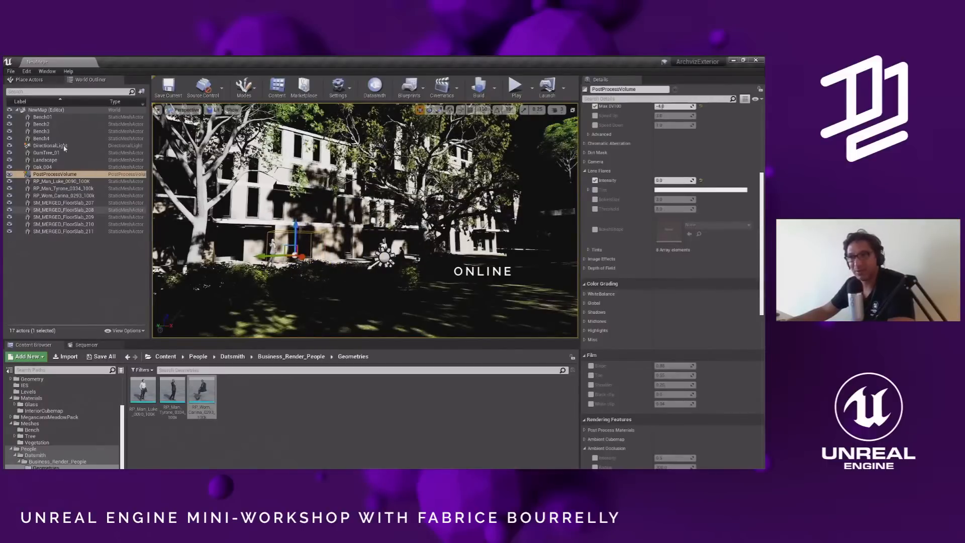
- Search the placeable actors for "atm" and place an Atmospheric Fog actor on the lawn in front of the building
left_click(29, 80)
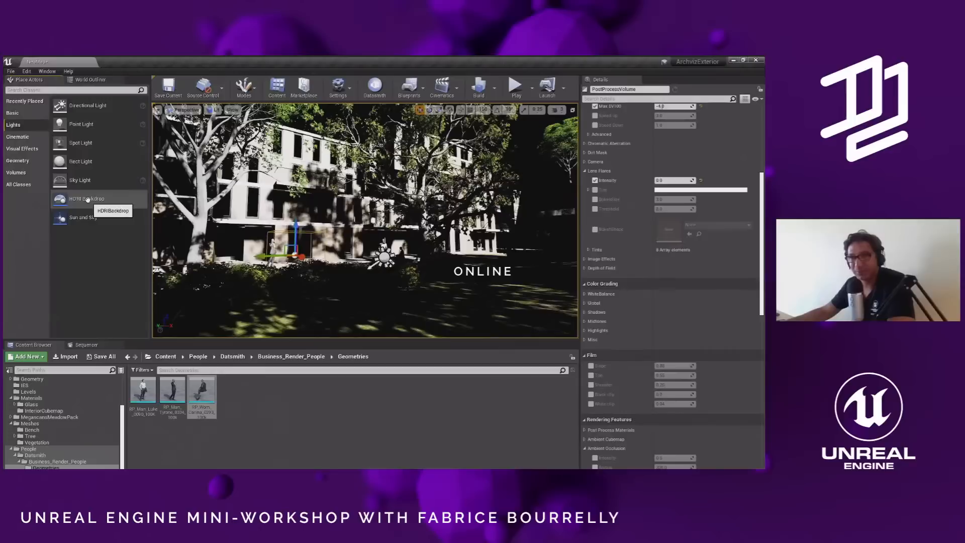
left_click(85, 218)
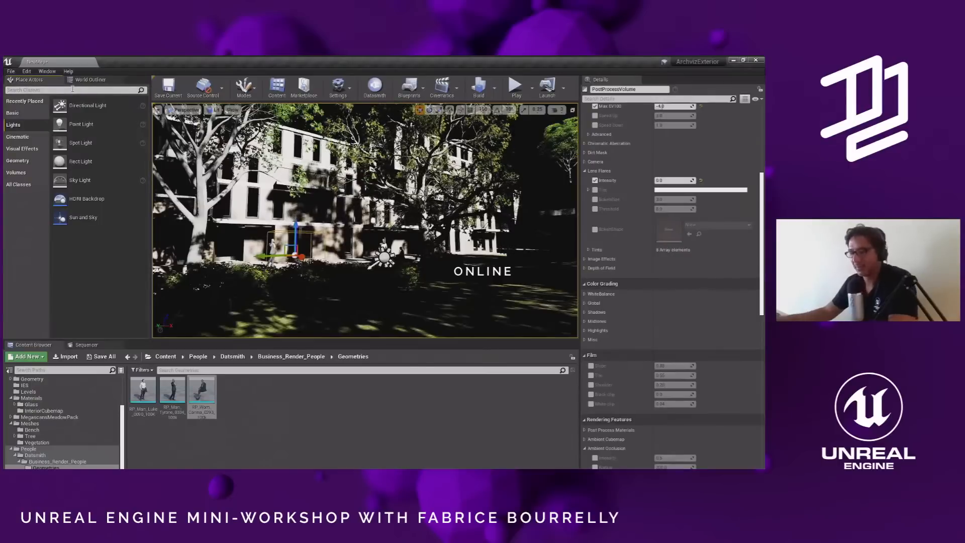
type("ref")
key("BackSpace")
key("BackSpace")
key("BackSpace")
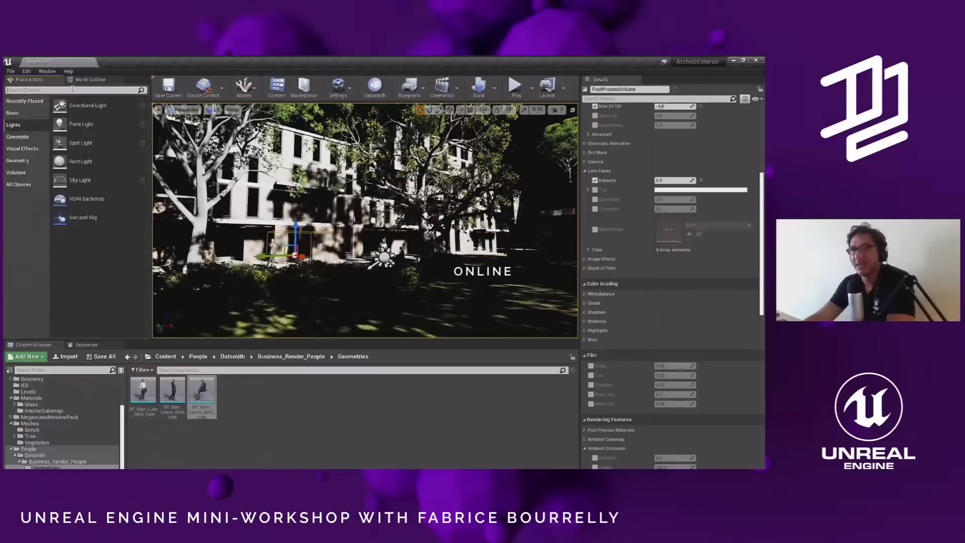
type("atm")
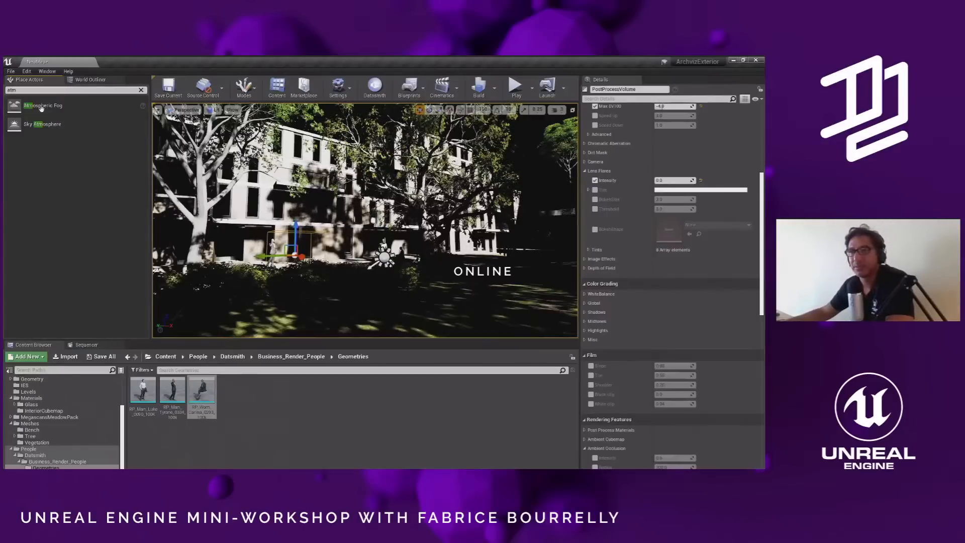
left_click_drag(41, 107, 342, 296)
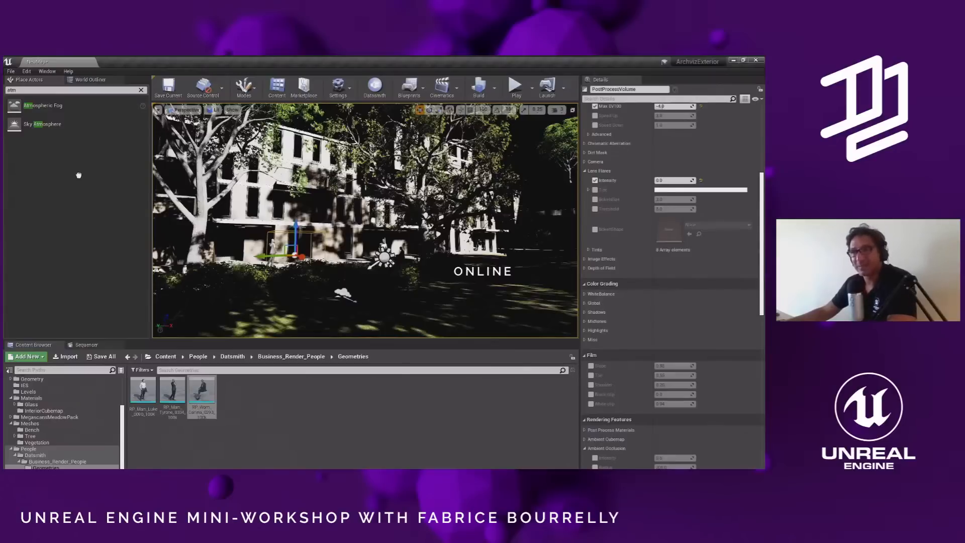
left_click_drag(79, 176, 354, 303)
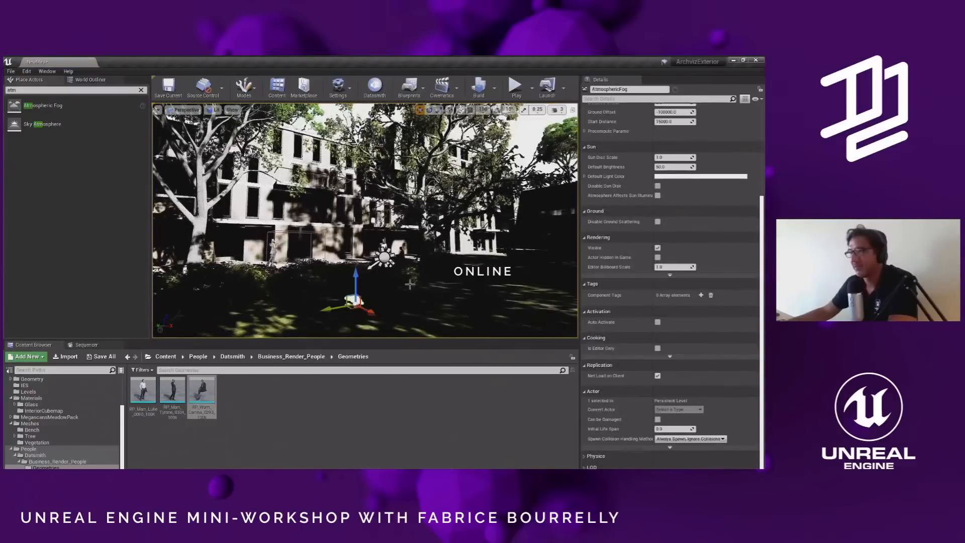
- Rotate the Atmospheric Fog actor on the lawn
mouse_move(371, 261)
right_mouse_down()
mouse_move(502, 232)
mouse_move(552, 245)
mouse_move(485, 257)
mouse_move(402, 251)
mouse_move(379, 271)
right_mouse_up()
right_click_drag(302, 304, 303, 314)
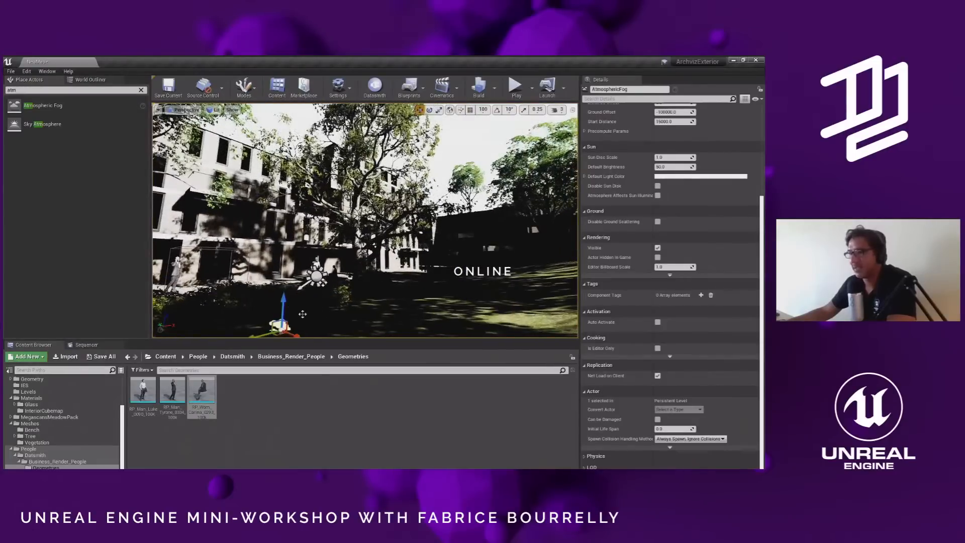
key("e")
left_click_drag(271, 297, 297, 314)
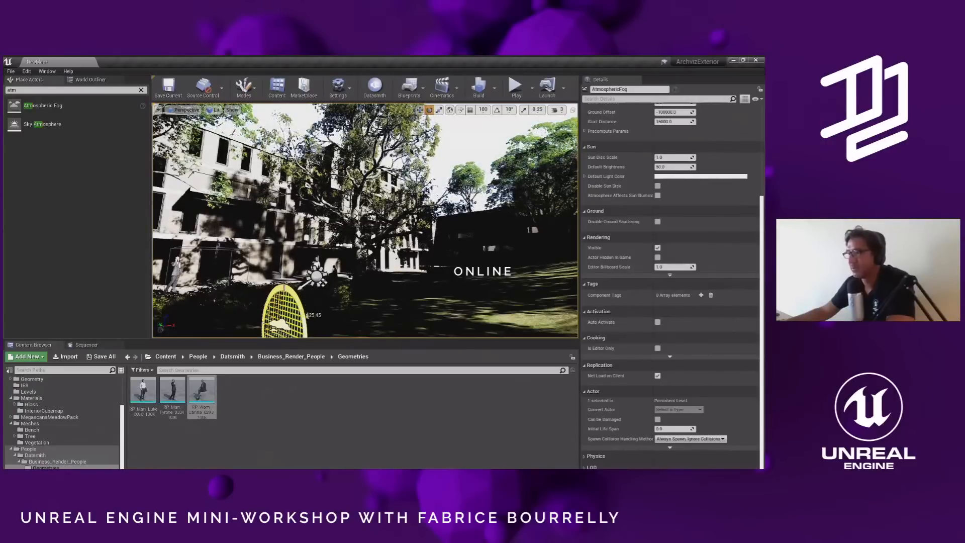
left_click_drag(297, 314, 306, 316)
- Lower the post process volume's Exposure Compensation to about -2.71 to darken the overexposed sky
right_click_drag(322, 301, 432, 292)
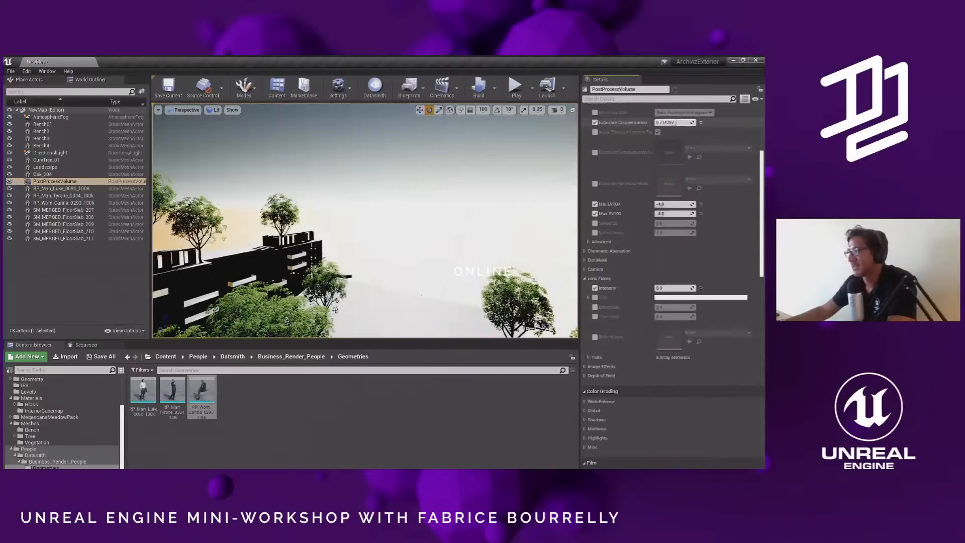
left_click_drag(674, 122, 658, 122)
right_click_drag(402, 226, 363, 303)
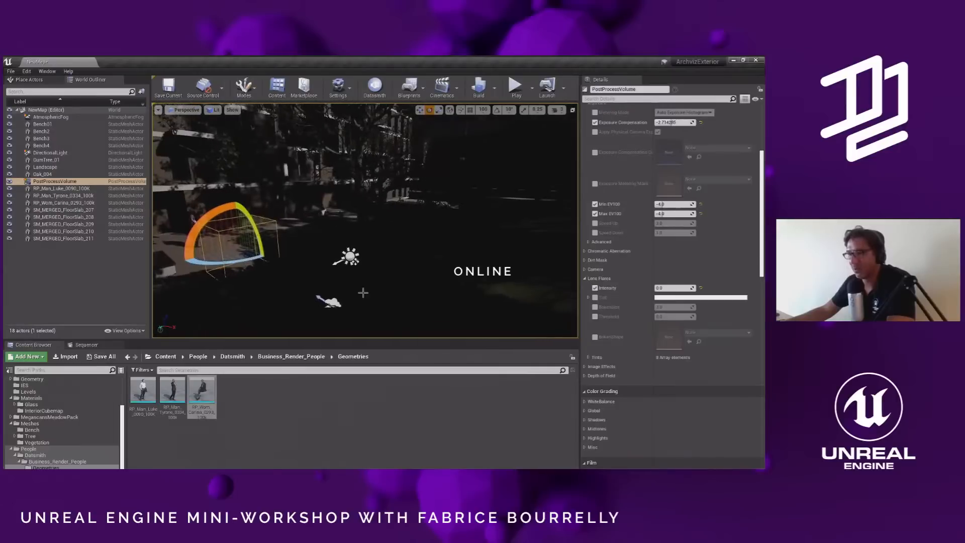
- Select the directional light and look through its light settings for the atmosphere sun light options
left_click(351, 256)
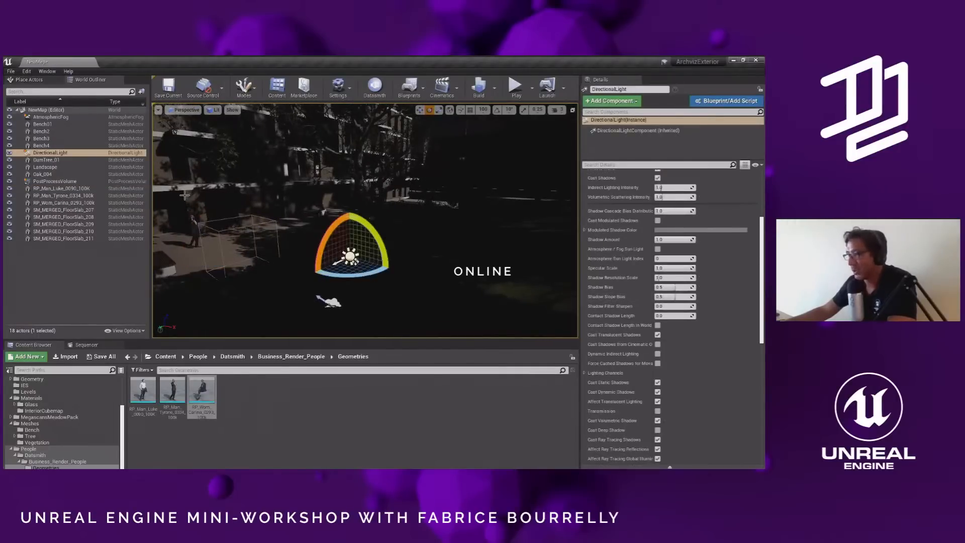
scroll(716, 321, "down", 3)
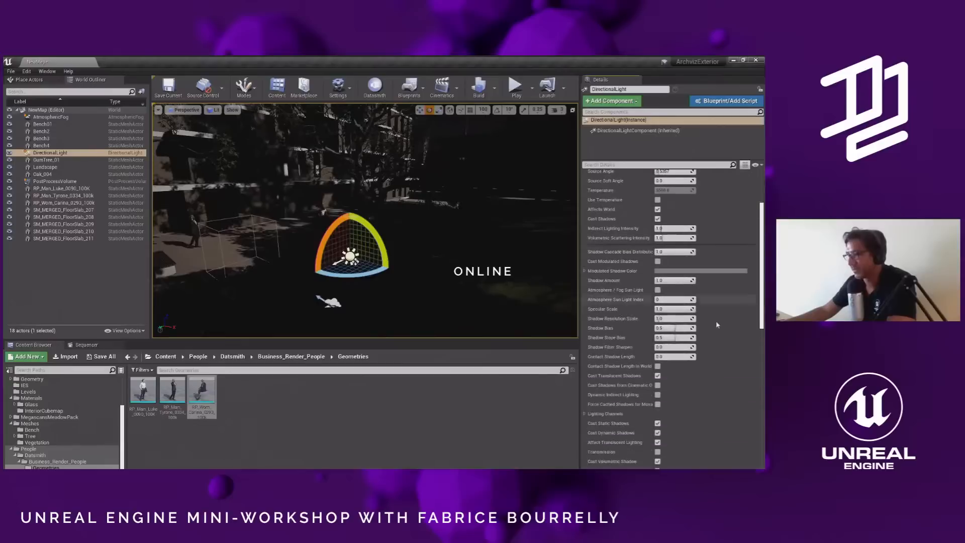
scroll(717, 324, "down", 2)
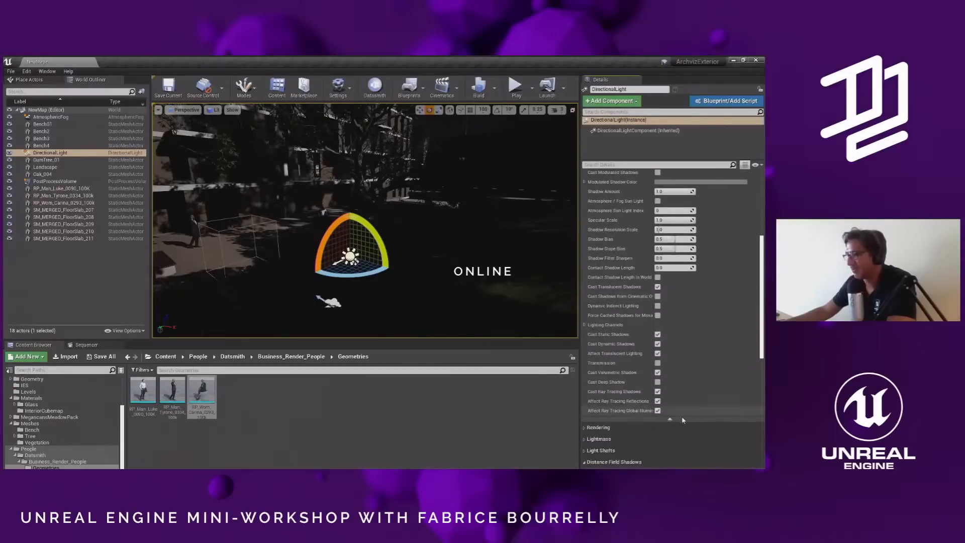
- Enable Atmosphere / Fog Sun Light on the directional light and rotate the light to shift the sun's position
left_click(676, 419)
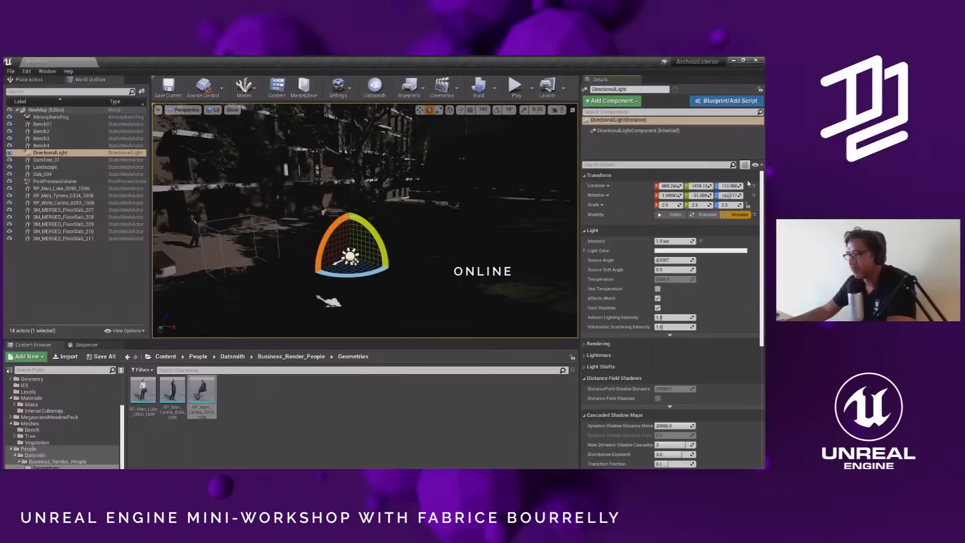
left_click(669, 335)
right_click_drag(327, 298, 357, 272)
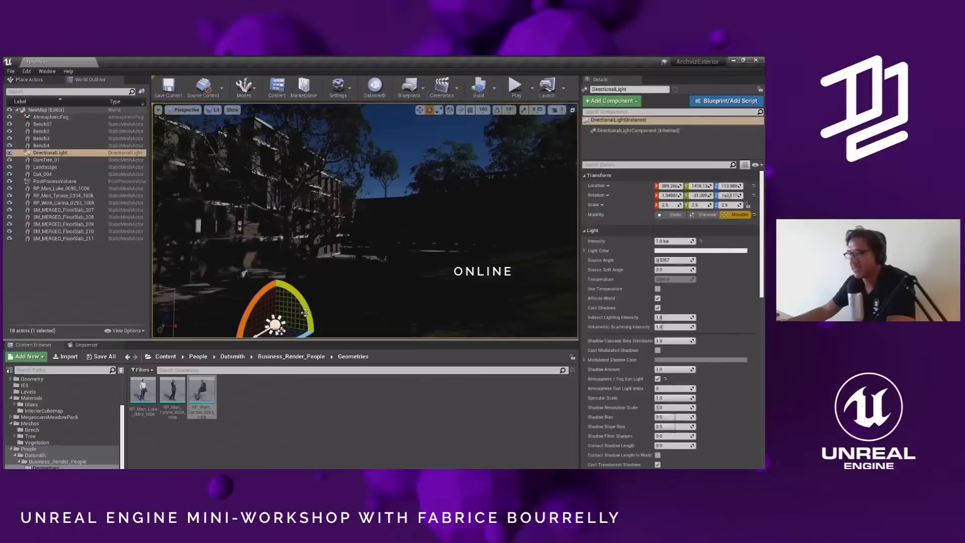
left_click_drag(280, 330, 280, 329)
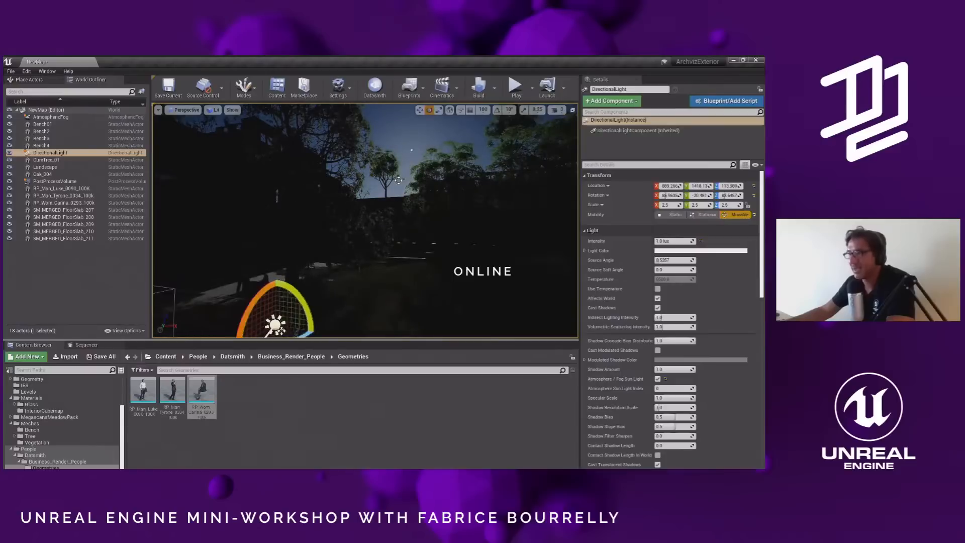
left_click_drag(281, 330, 282, 330)
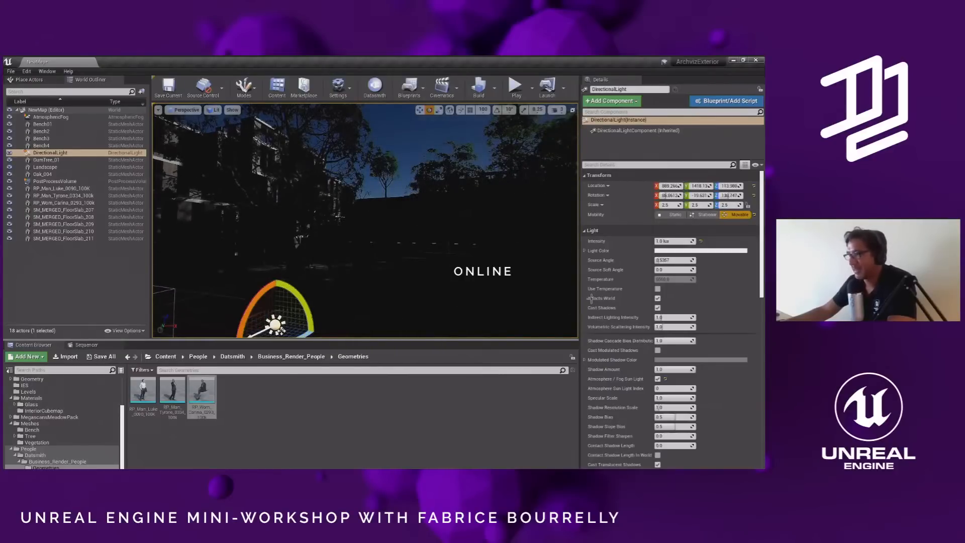
- Raise the directional light's intensity to about 10.66 lux and rotate it so the sun lights the lawn and building
left_click_drag(673, 241, 696, 241)
right_click_drag(390, 302, 370, 311)
left_click_drag(390, 302, 397, 260)
left_click_drag(416, 298, 403, 316)
right_click_drag(468, 266, 442, 274)
- Replace the AtmosphericFog actor with a Sky Atmosphere actor placed on the lawn
left_click(400, 316)
key("Delete")
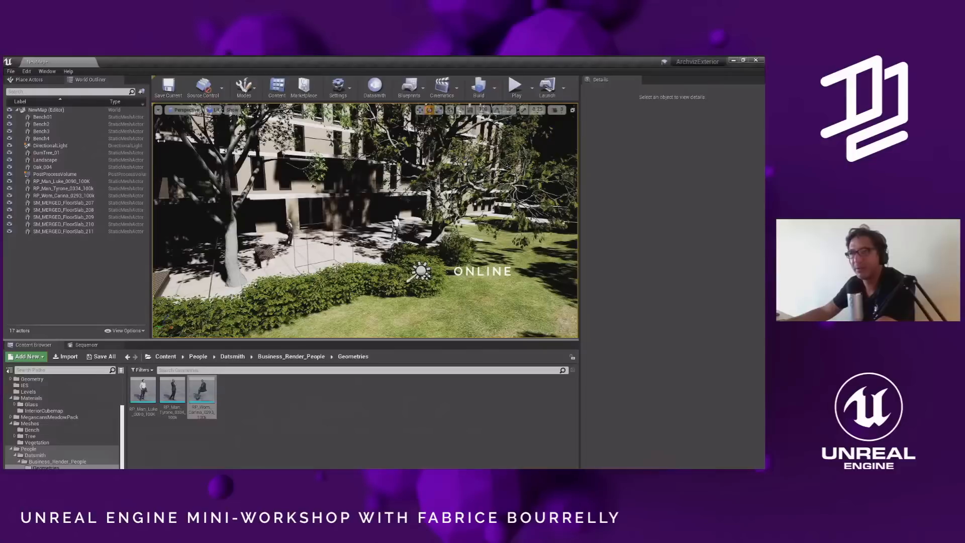
left_click(30, 80)
left_click_drag(42, 124, 384, 303)
right_click_drag(386, 301, 450, 269)
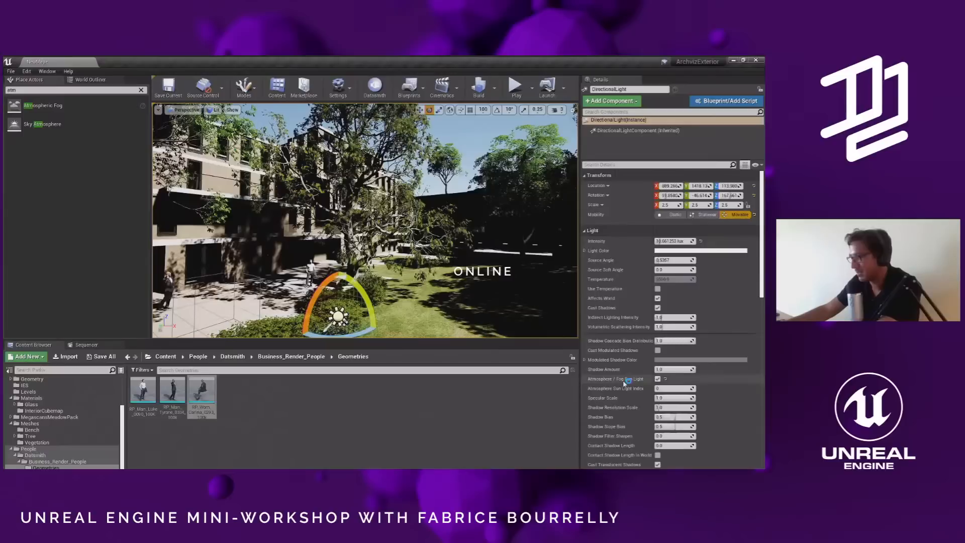
- Turn the directional light's Atmosphere / Fog Sun Light option off and back on to compare its effect with Sky Atmosphere
right_click_drag(432, 226, 452, 277)
left_click(657, 379)
left_click(269, 281)
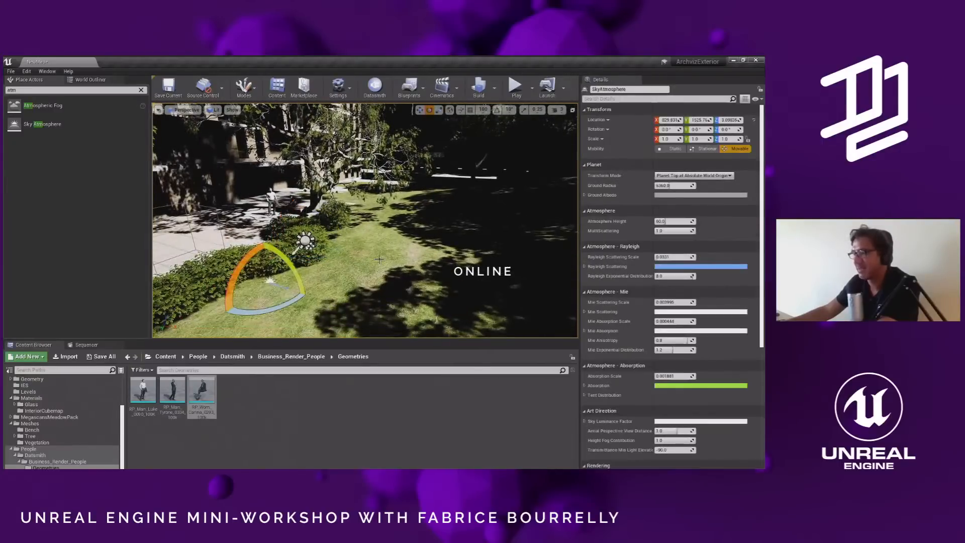
left_click(307, 241)
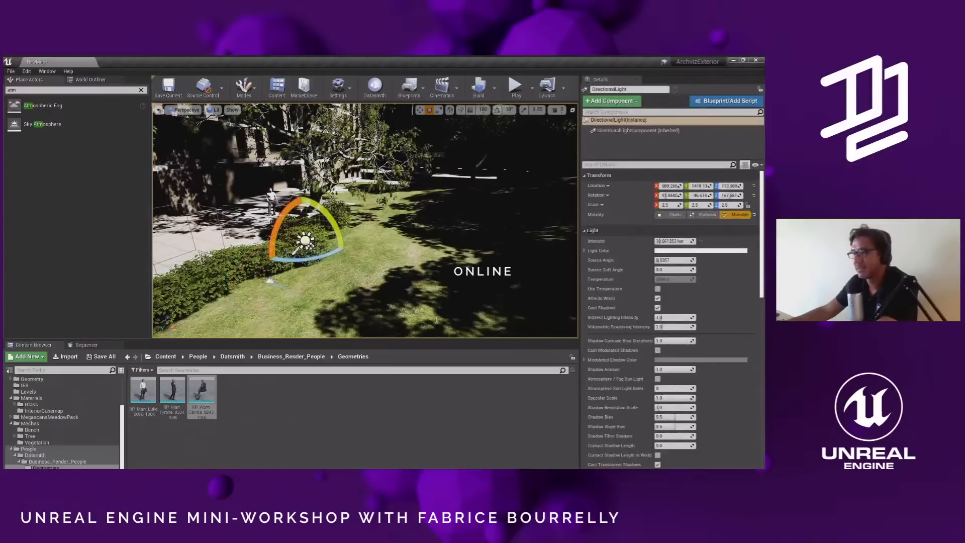
left_click(270, 280)
left_click(307, 242)
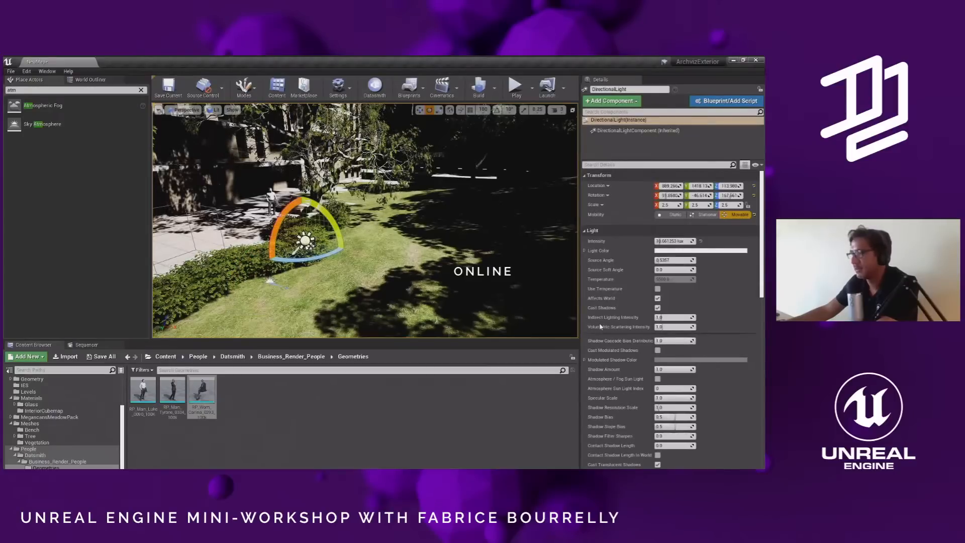
left_click(657, 378)
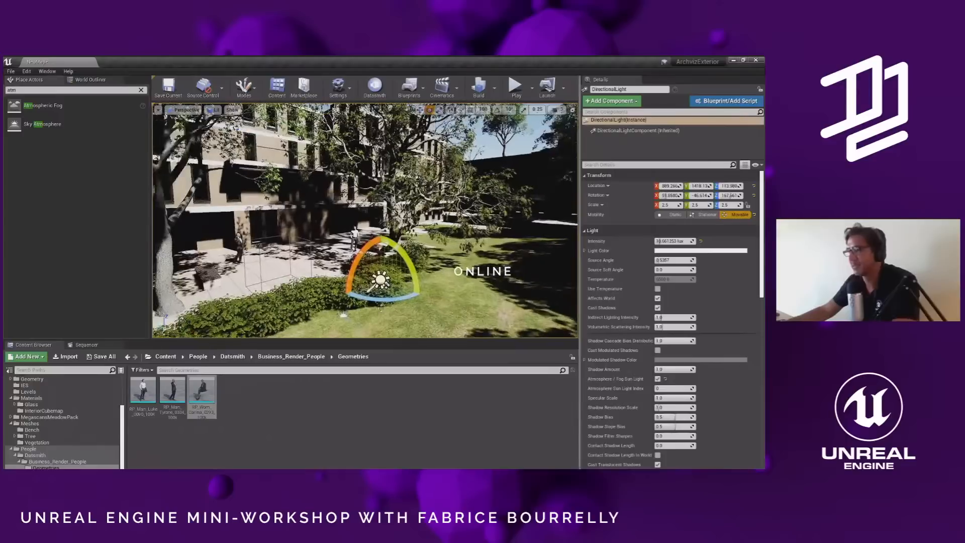
- Rotate the directional light to lower the sun to the horizon behind the trees for a sunset sky
left_click_drag(365, 300, 365, 301)
right_click_drag(366, 301, 503, 299)
mouse_move(279, 235)
right_mouse_down()
mouse_move(271, 292)
mouse_move(251, 297)
mouse_move(271, 282)
mouse_move(271, 236)
right_mouse_up()
left_click_drag(296, 250, 274, 269)
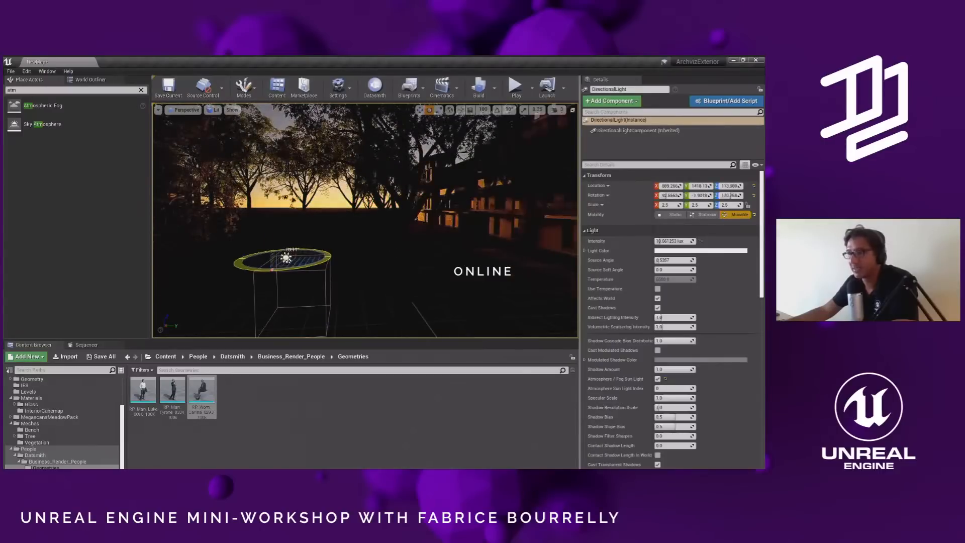
- Rotate the directional light so a low, warm sun shines on the building facade and the lawn
mouse_move(445, 254)
right_mouse_down()
mouse_move(442, 264)
mouse_move(312, 257)
mouse_move(477, 254)
mouse_move(438, 258)
right_mouse_up()
key("s")
key("s")
mouse_move(415, 272)
left_mouse_down()
mouse_move(413, 245)
mouse_move(423, 274)
left_mouse_up()
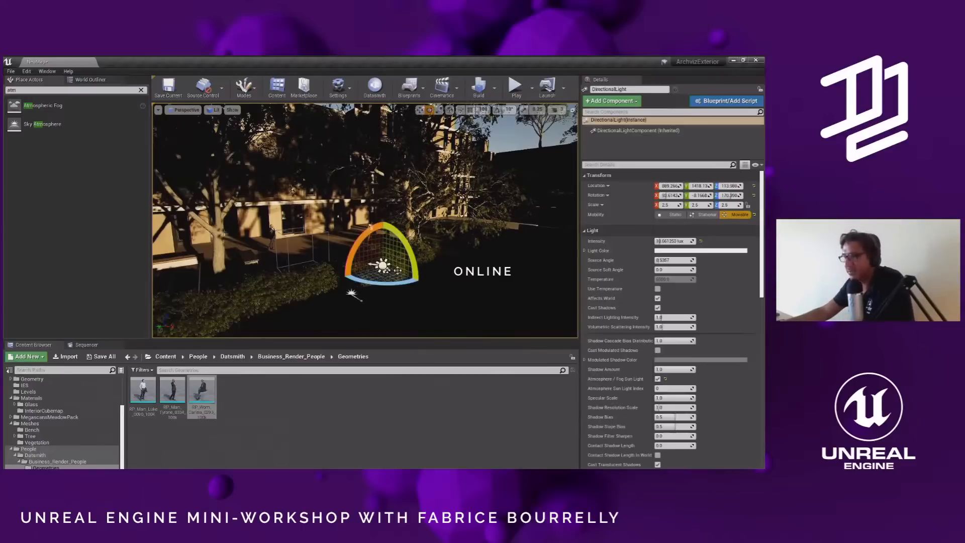
mouse_move(410, 262)
left_mouse_down()
mouse_move(390, 286)
mouse_move(416, 270)
mouse_move(418, 279)
left_mouse_up()
- Set the viewport camera speed to 2 and reframe the building behind the hedge
right_click_drag(515, 244, 562, 132)
left_click(556, 110)
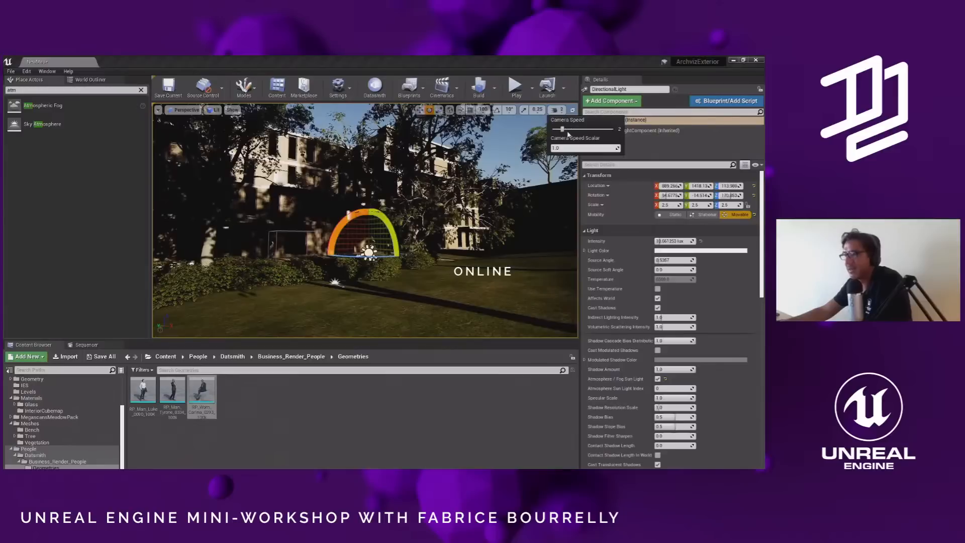
right_click_drag(523, 170, 464, 215)
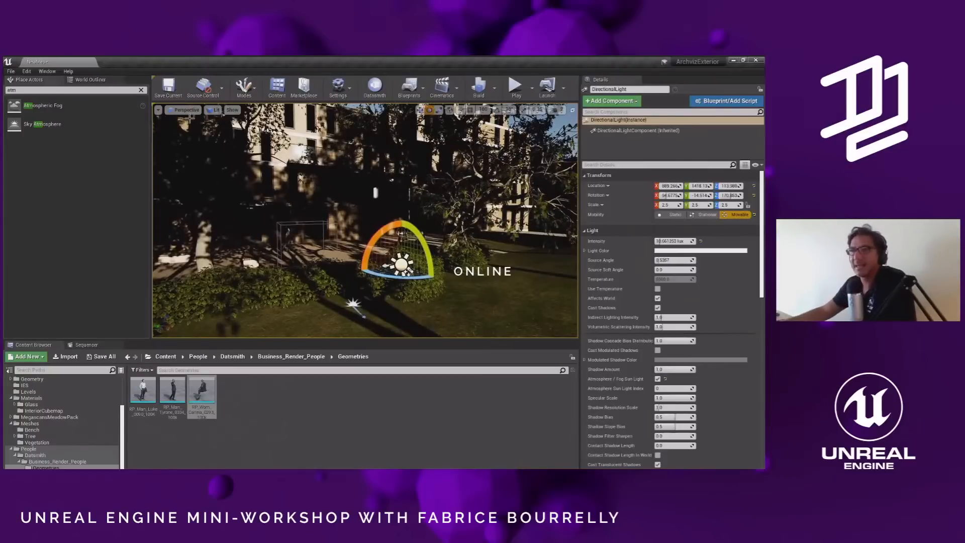
- Place a Sky Light on the lawn and move it in front of the hedge, away from the Sky Atmosphere actor
left_click(141, 90)
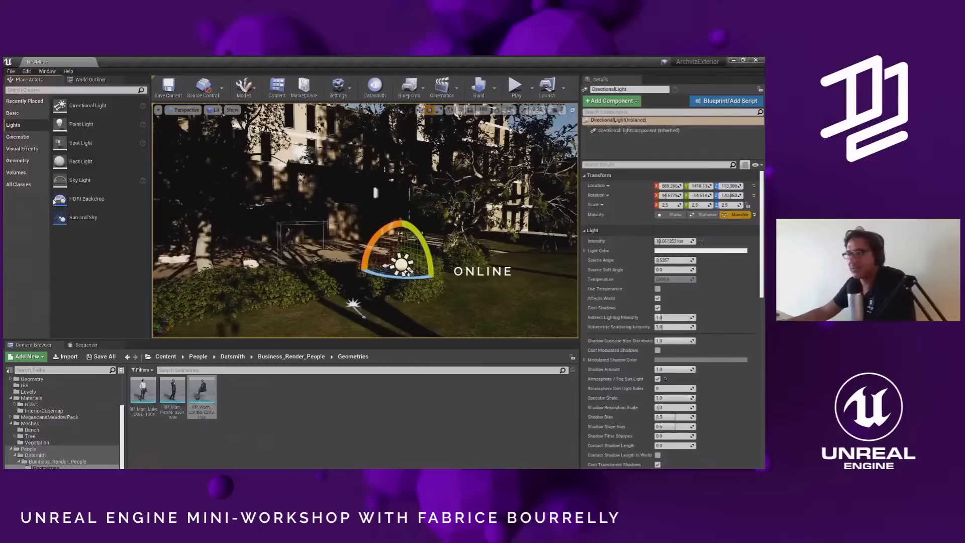
left_click_drag(344, 313, 340, 315)
right_click_drag(340, 316, 393, 303)
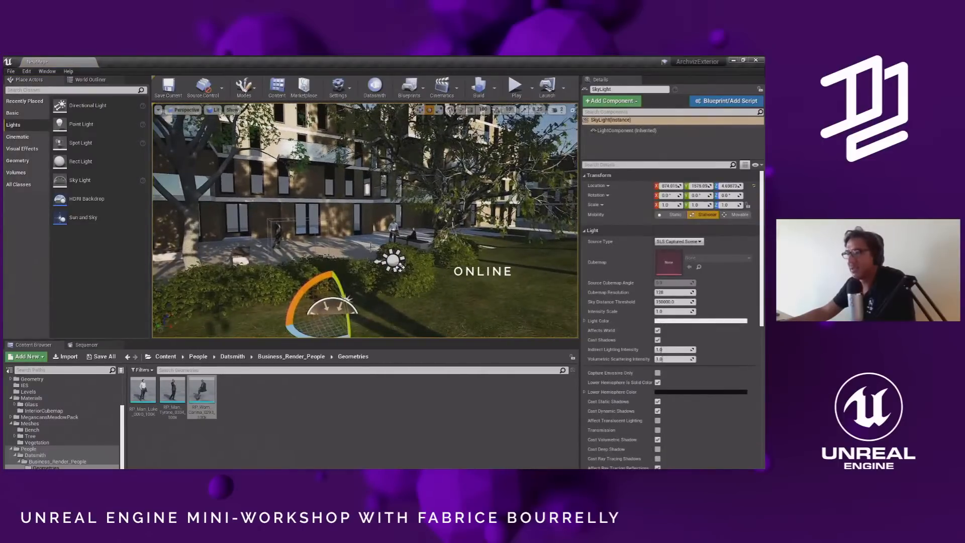
left_click_drag(371, 247, 348, 304, "alt")
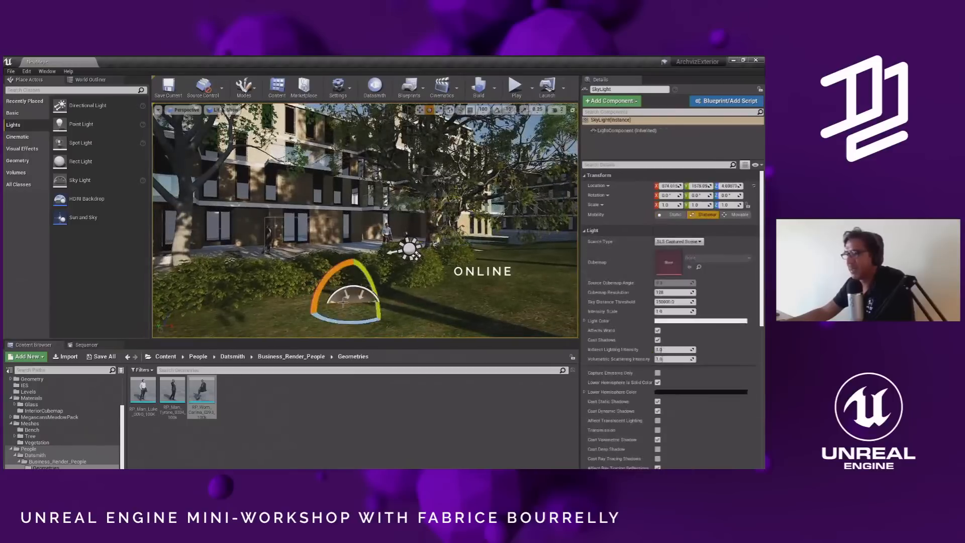
key("w")
left_click_drag(350, 307, 270, 323)
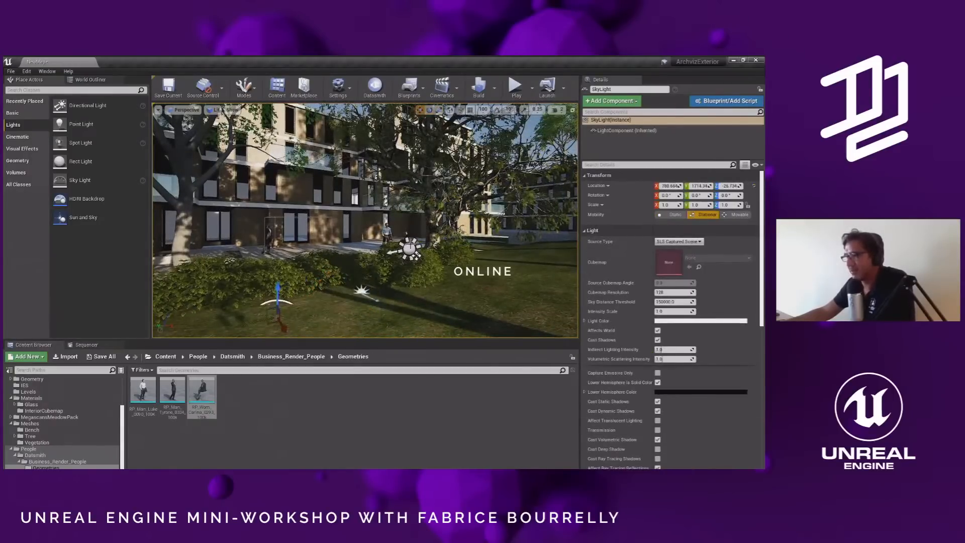
- Raise the sun by rotating the directional light, and lift the sky light clear of the ground
left_click(411, 249)
left_click_drag(416, 255, 282, 301)
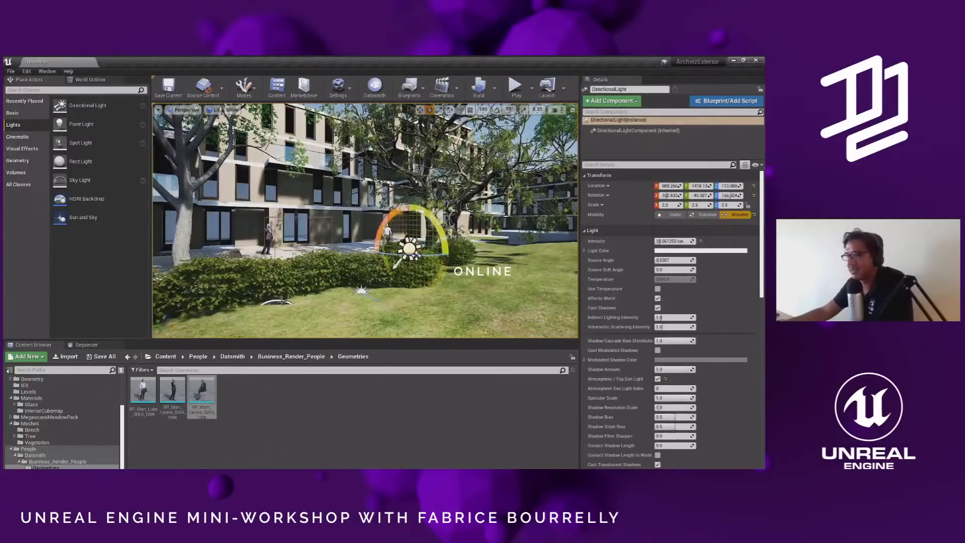
left_click(280, 301)
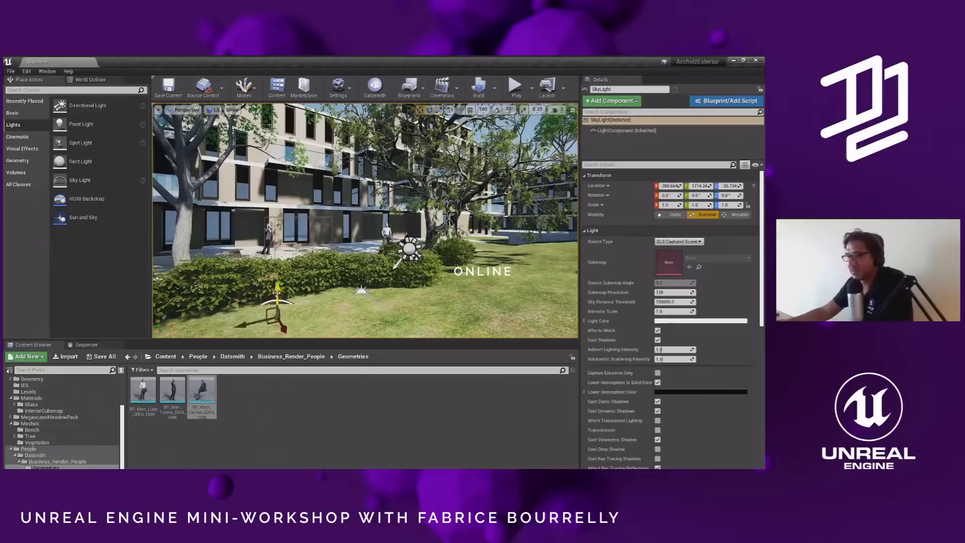
left_click_drag(282, 277, 284, 258)
left_click_drag(281, 291, 293, 304)
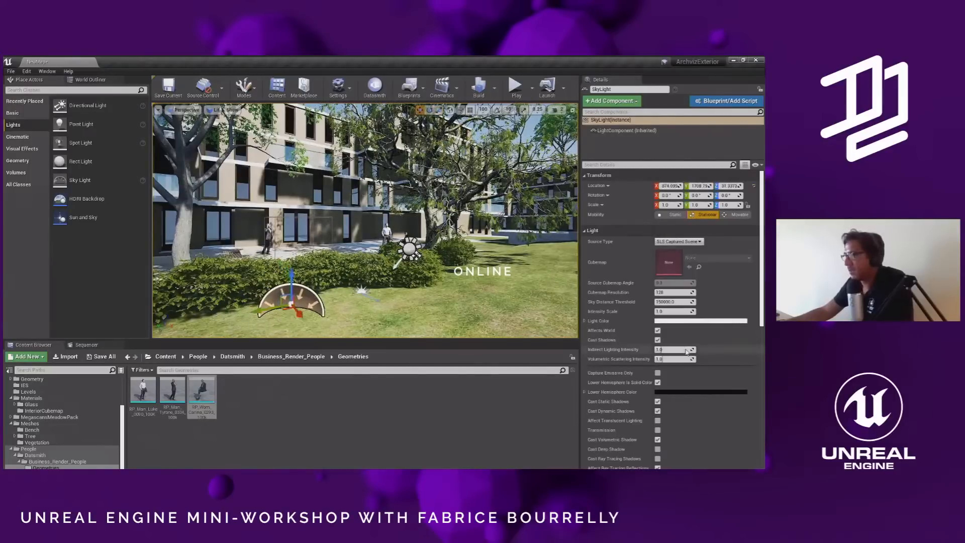
- Turn off Affects World on the sky light and rotate the directional light until the sun drops to the horizon
left_click(658, 332)
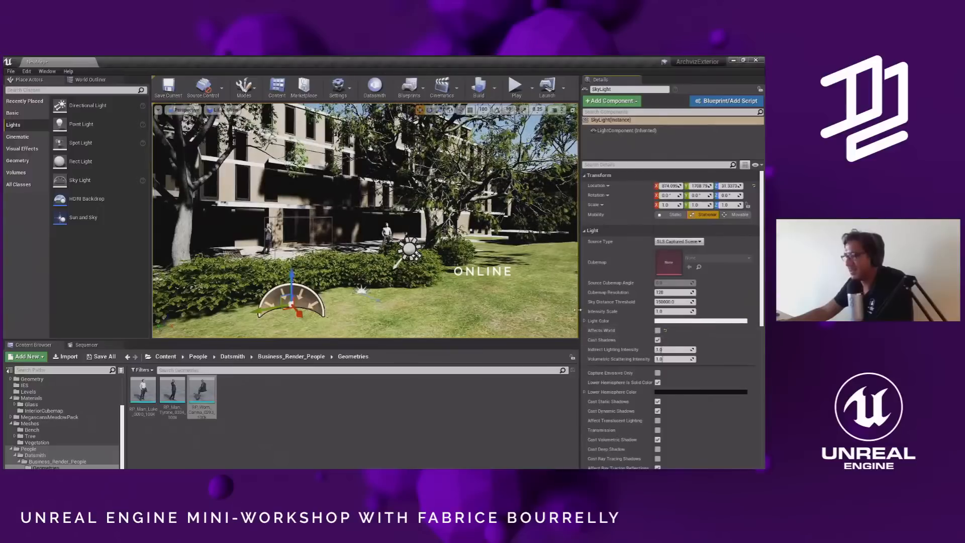
left_click(410, 249)
left_click_drag(416, 253, 416, 256)
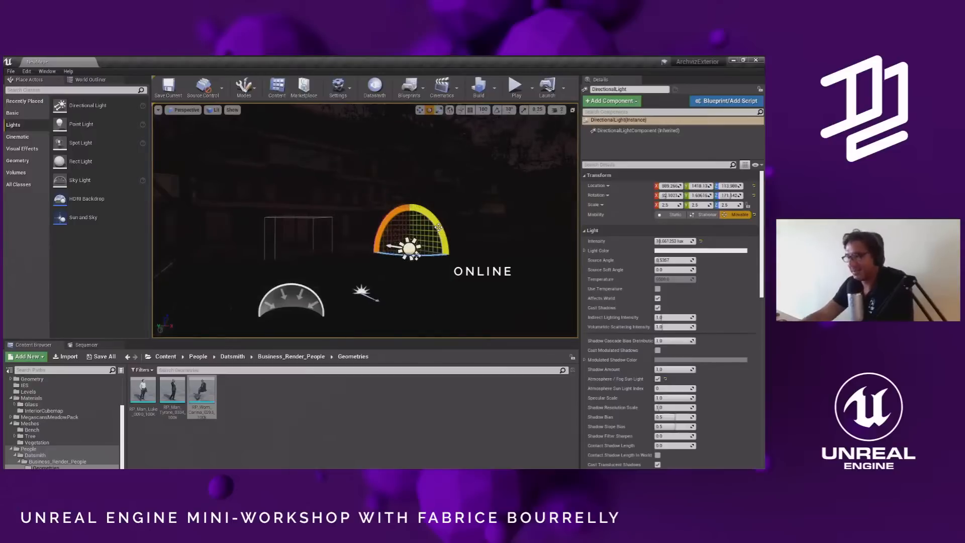
key("grave")
key("Up")
key("Return")
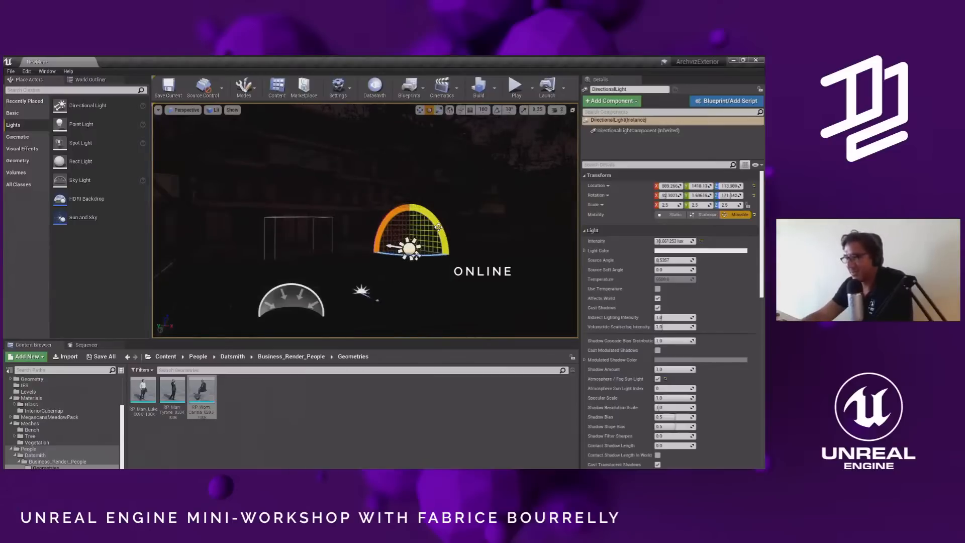
- Turn the sky light's Affects World option back on and rotate the directional light to bring the sun high again
left_click(300, 294)
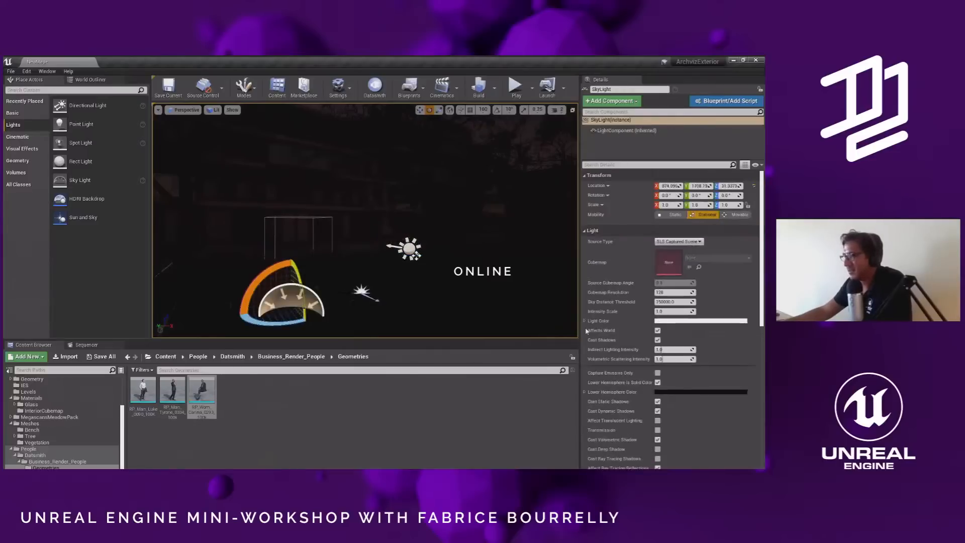
left_click(412, 248)
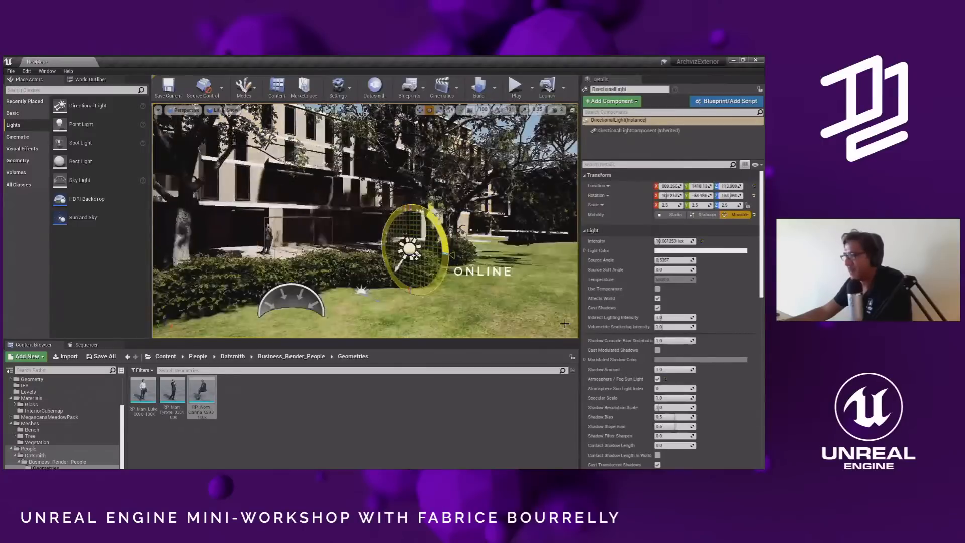
left_click_drag(415, 253, 415, 254)
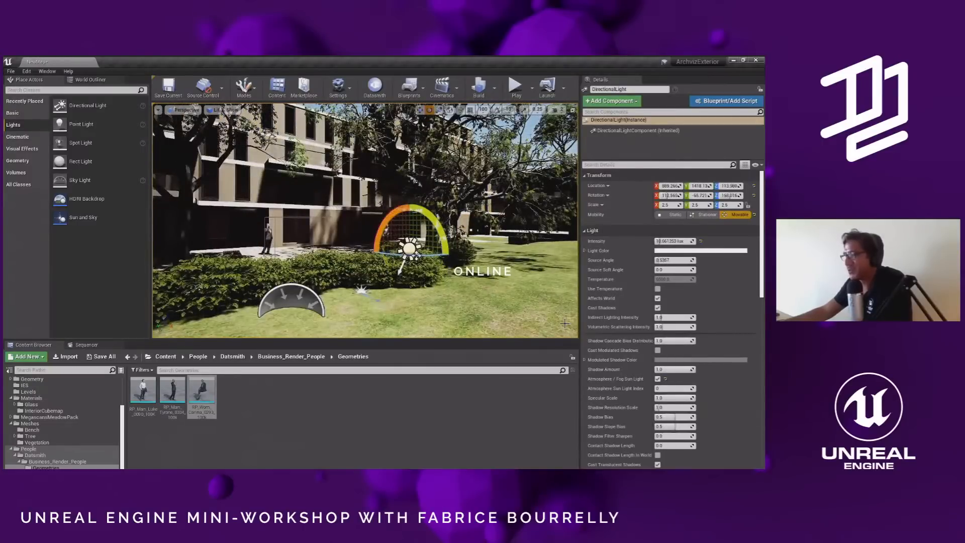
- Turn the sky light's Affects World option off and on again to recapture the daytime sky
left_click(302, 301)
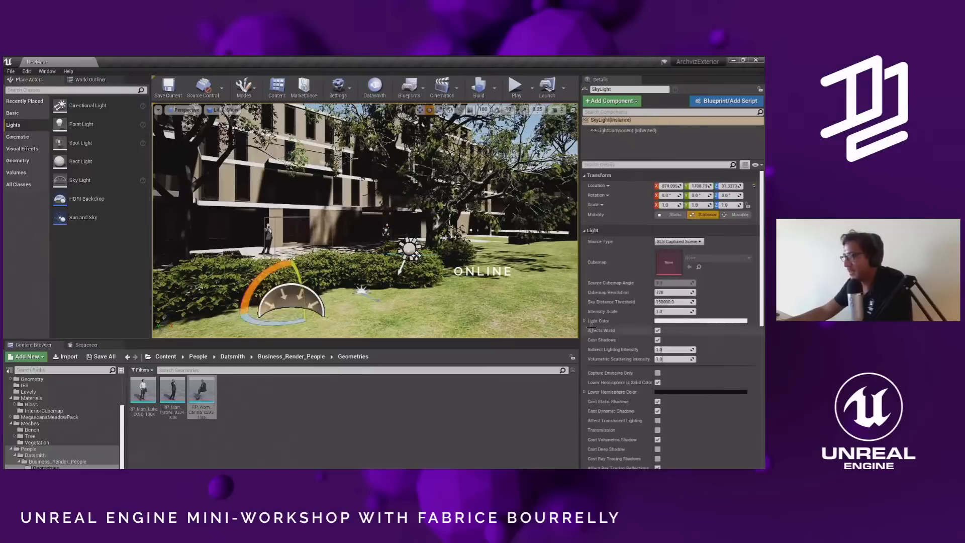
left_click(657, 330)
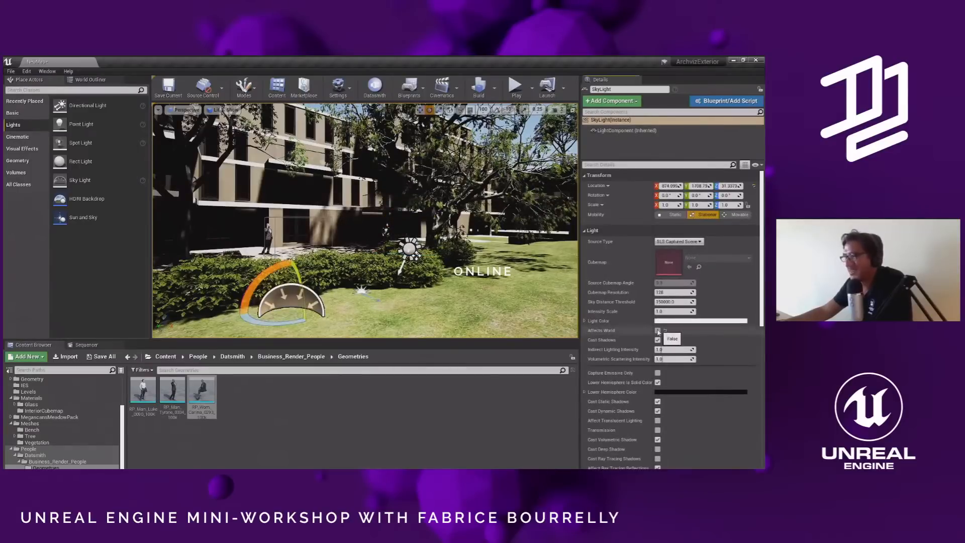
left_click(658, 330)
- Rotate the directional light to lower the sun to a dusk position just at the horizon
left_click_drag(438, 227, 444, 276)
left_click_drag(436, 230, 435, 234)
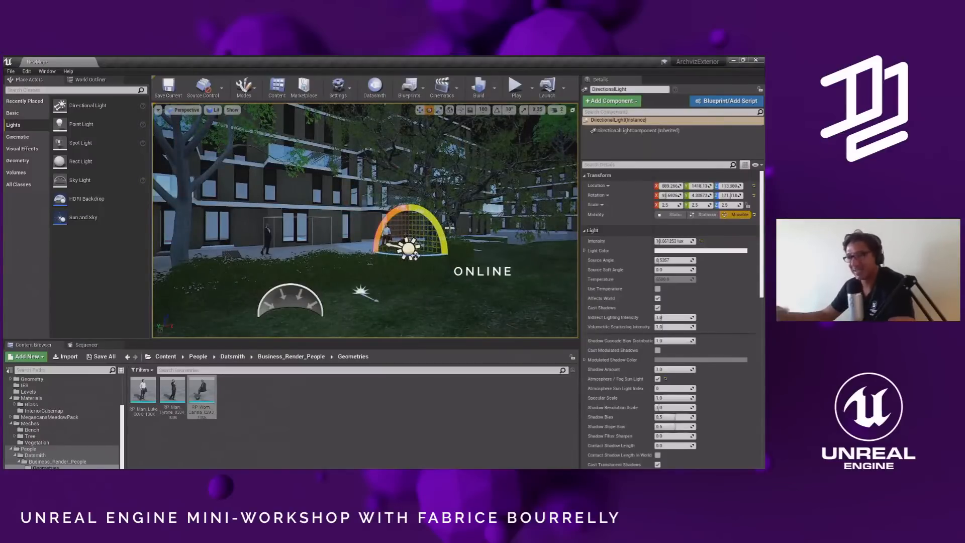
left_click_drag(446, 240, 449, 252)
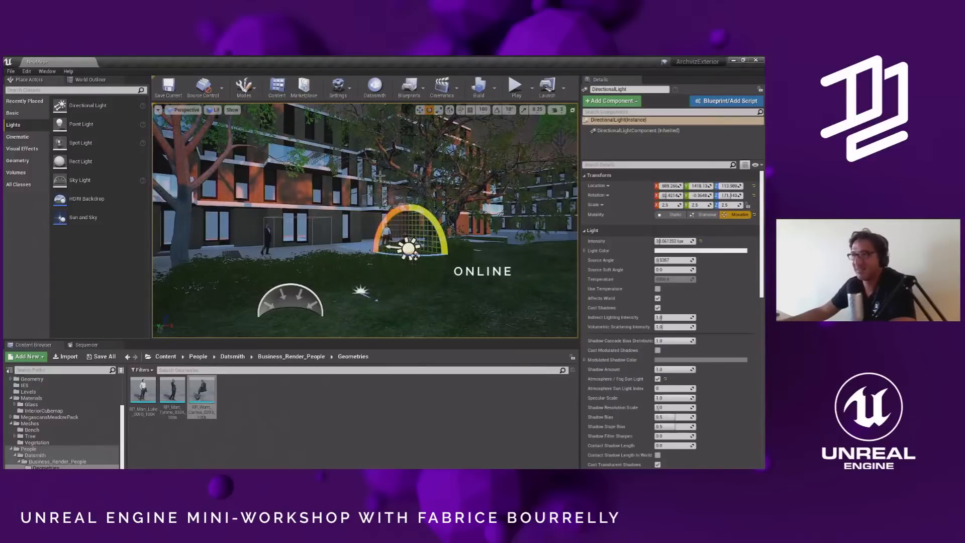
right_click_drag(449, 253, 382, 325)
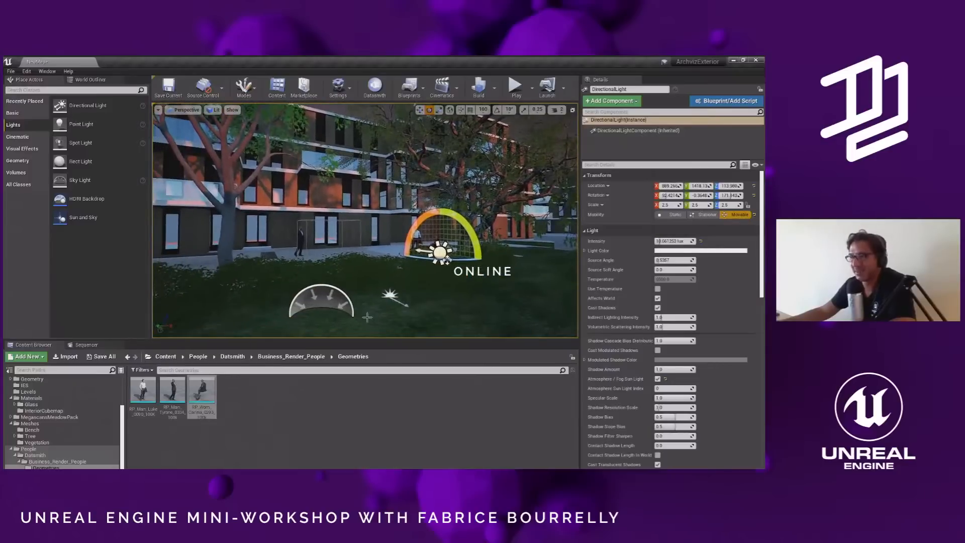
- Turn off Affects World on the sky light and undo that change to recapture the dusk sky
left_click(318, 294)
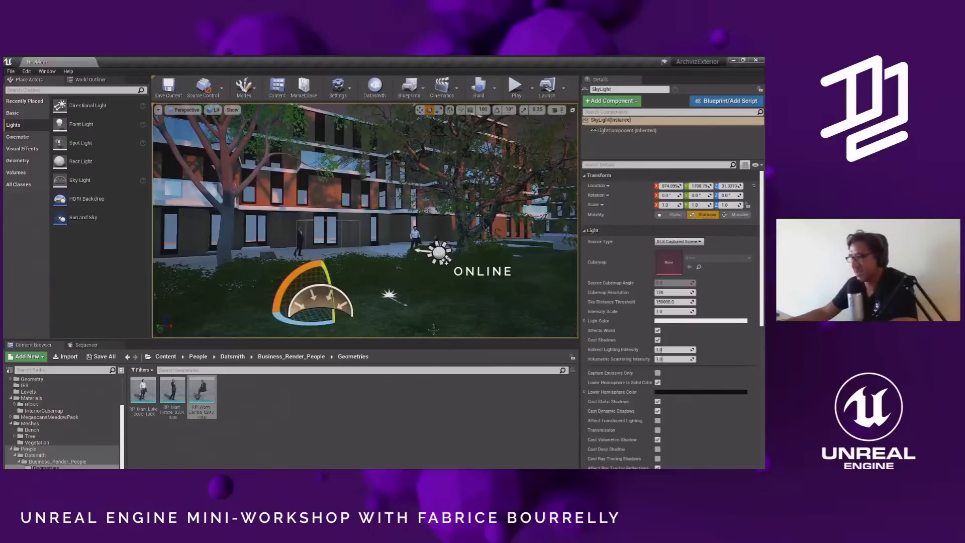
left_click(657, 330)
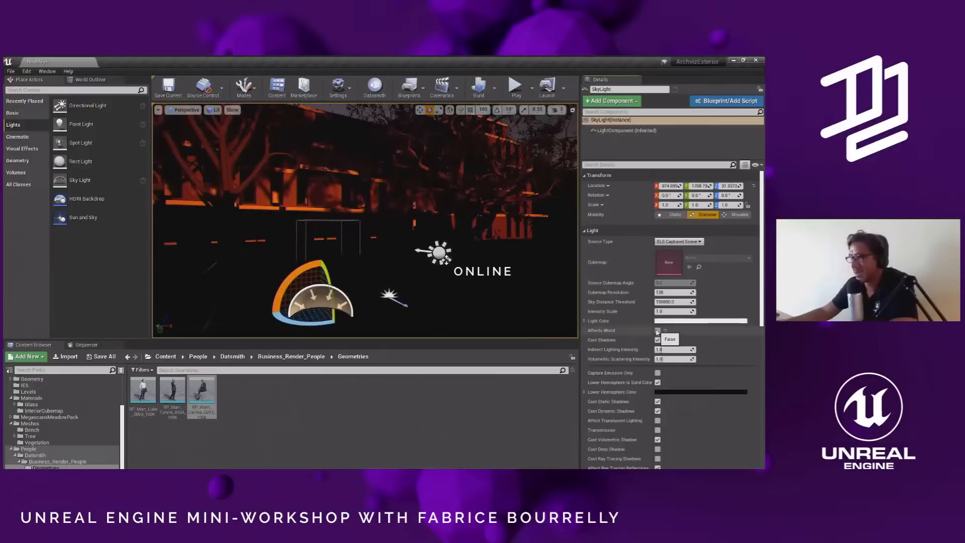
key("ctrl+z")
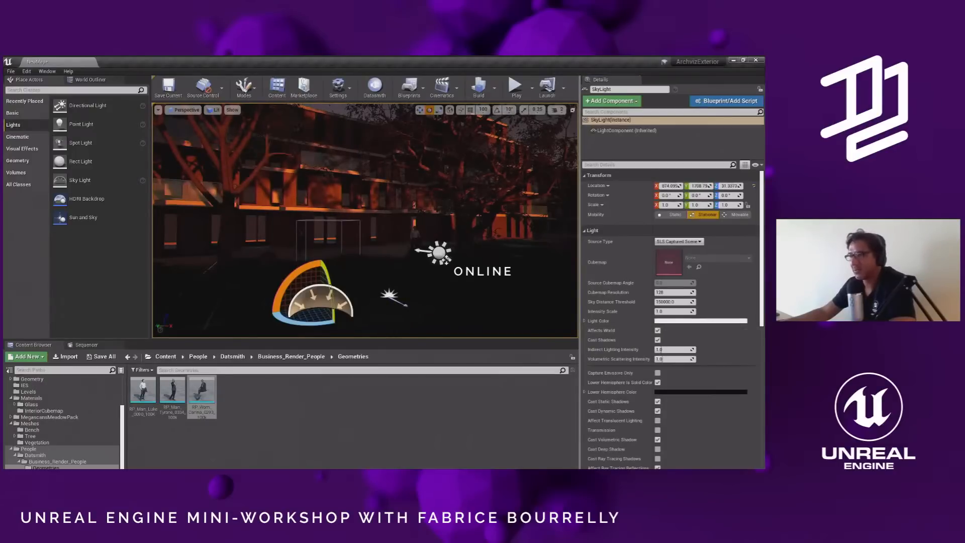
- Rotate the directional light to raise the sun from the horizon back to daytime
left_click(443, 256)
left_click_drag(472, 241, 475, 233)
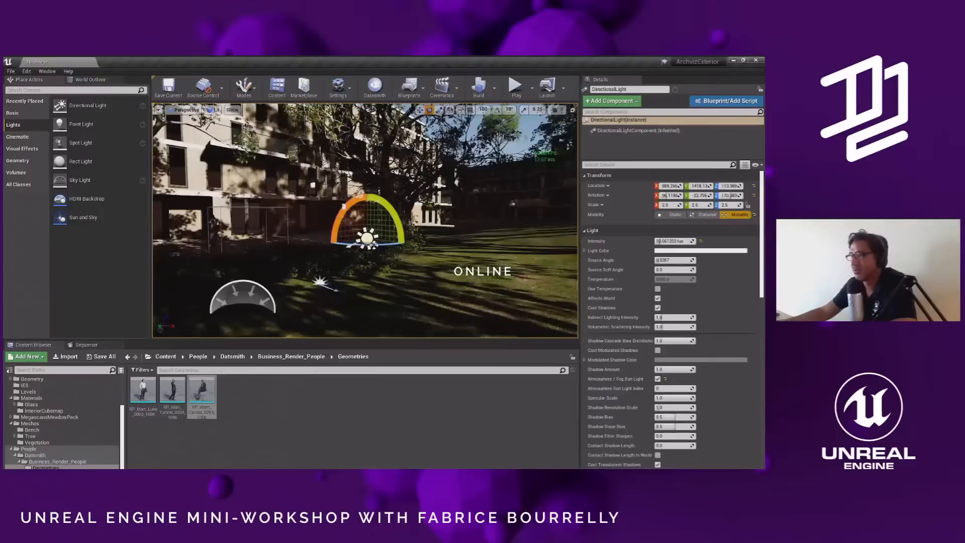
right_click_drag(458, 234, 440, 278)
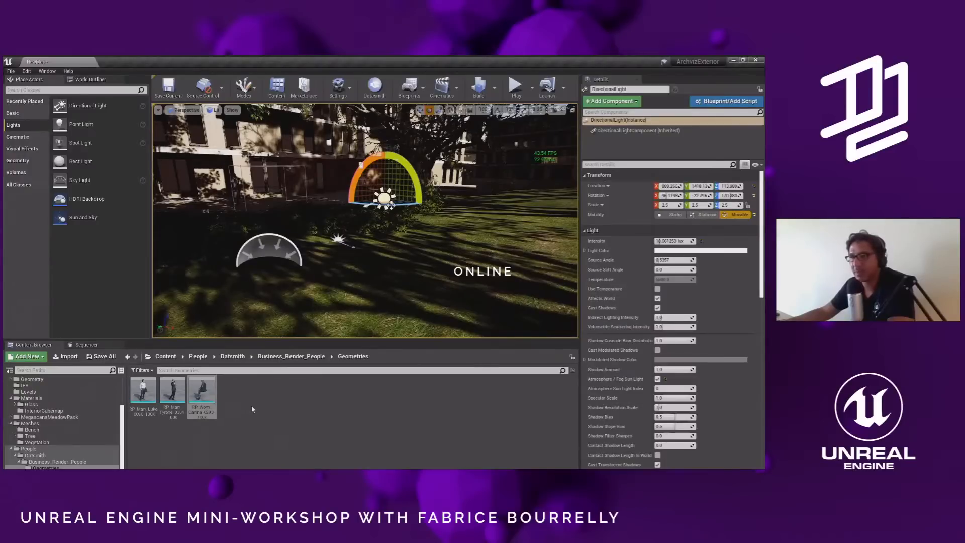
- Run the console command r.SkylightUpdateEveryFrame 1 so the sky light recaptures the sky continuously
left_click(122, 313)
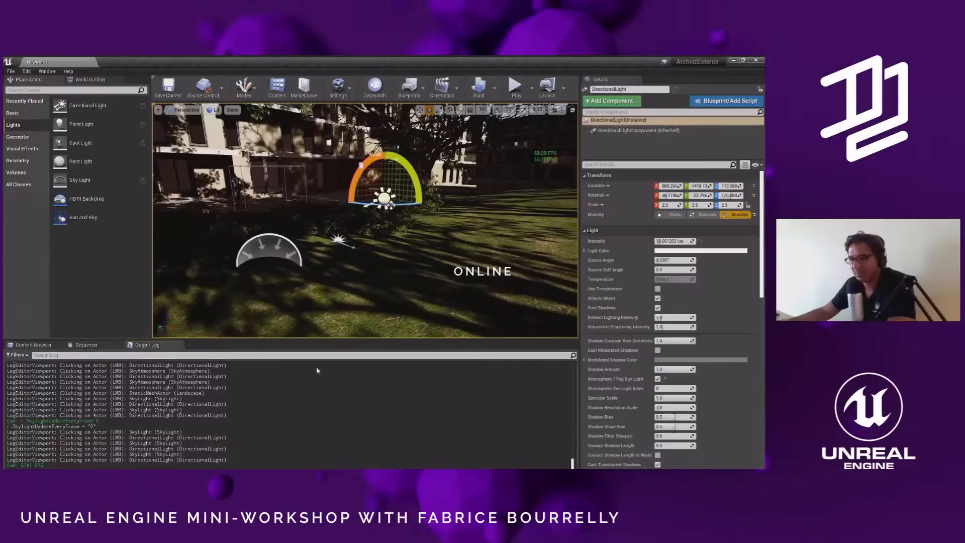
left_click(179, 345)
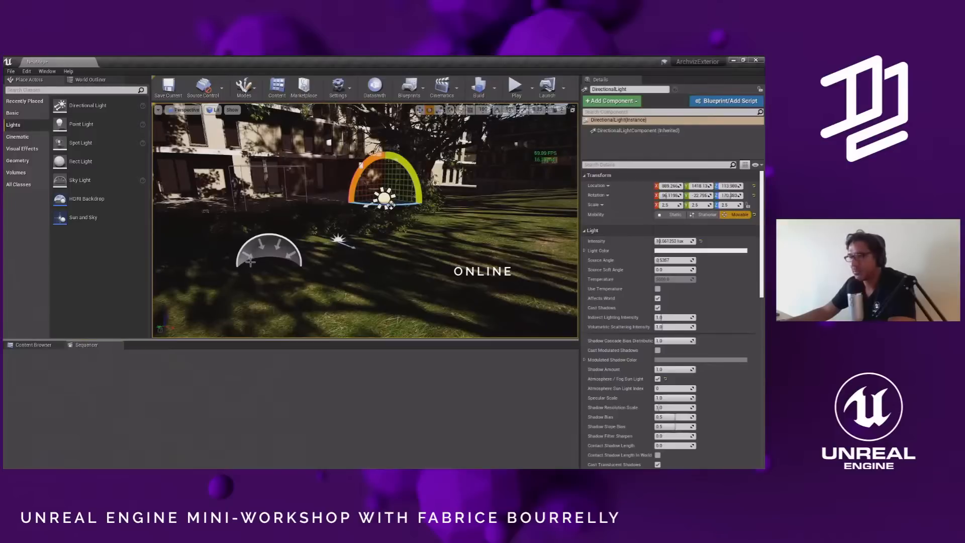
left_click(272, 247)
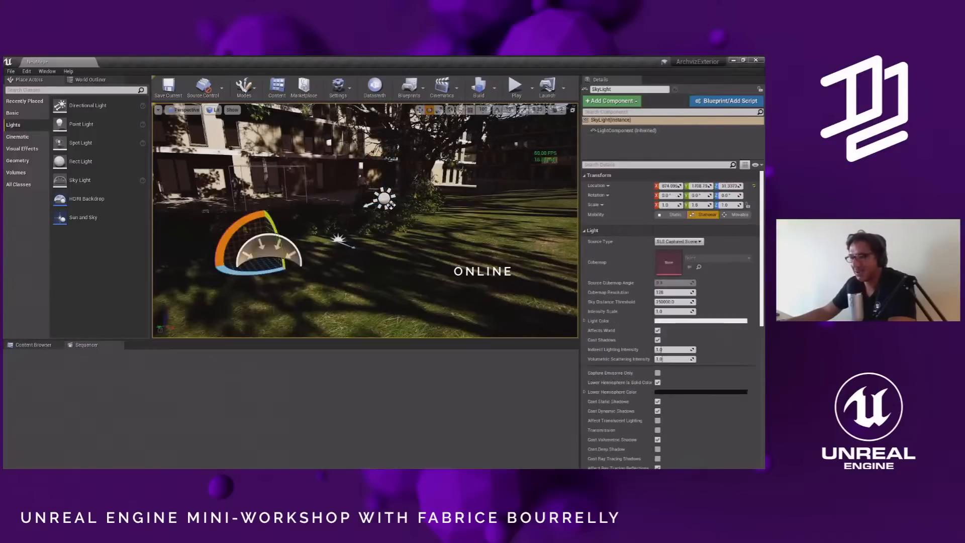
key("grave")
type("sky")
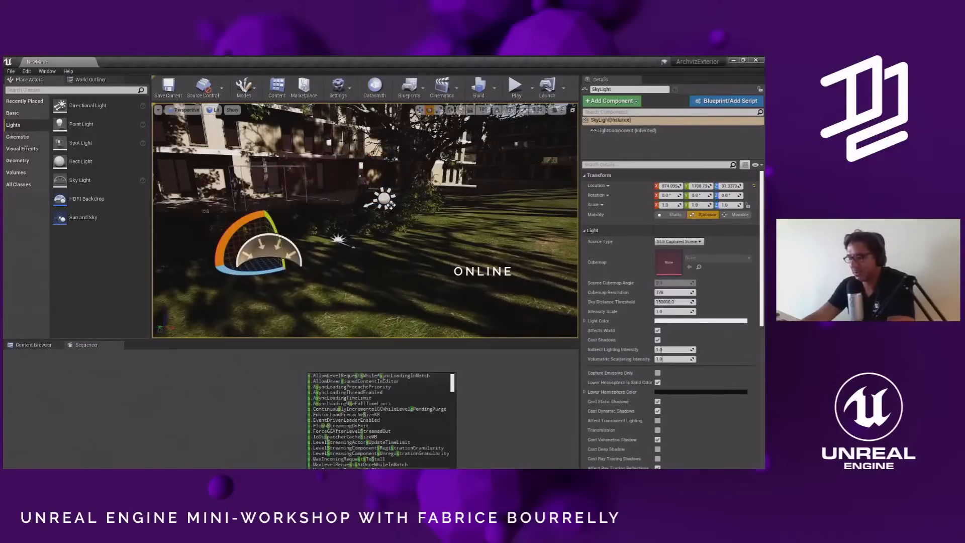
key("Return")
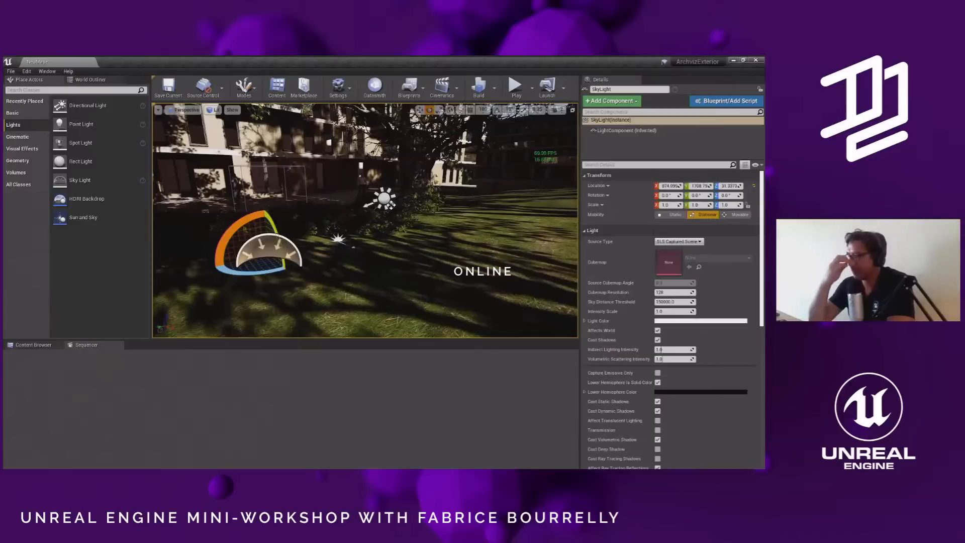
type("skylight")
key("Return")
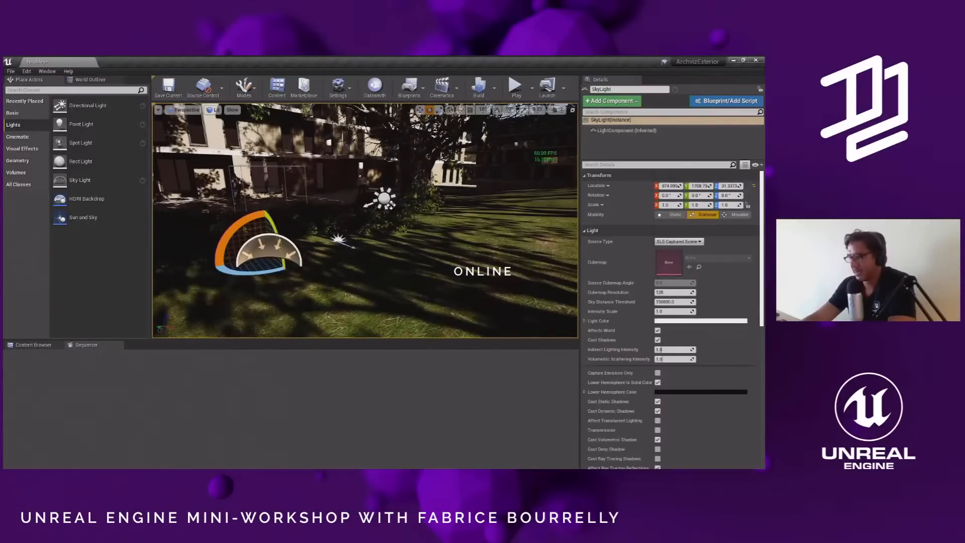
key("grave")
type("skylight u")
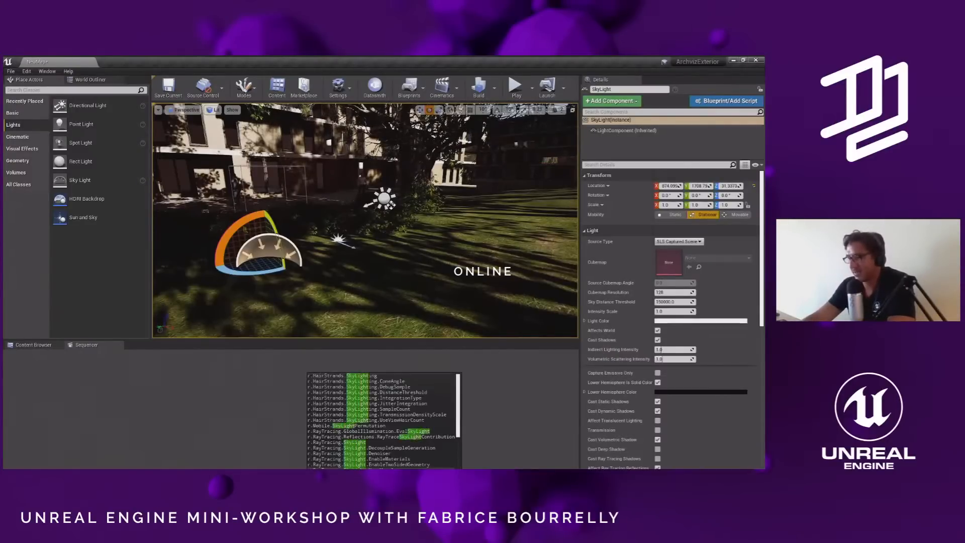
type("pd")
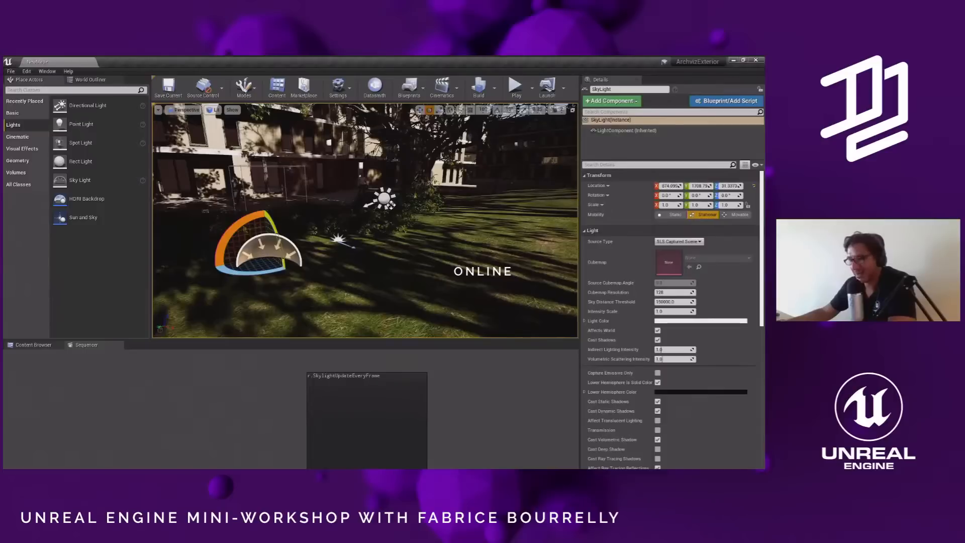
key("Return")
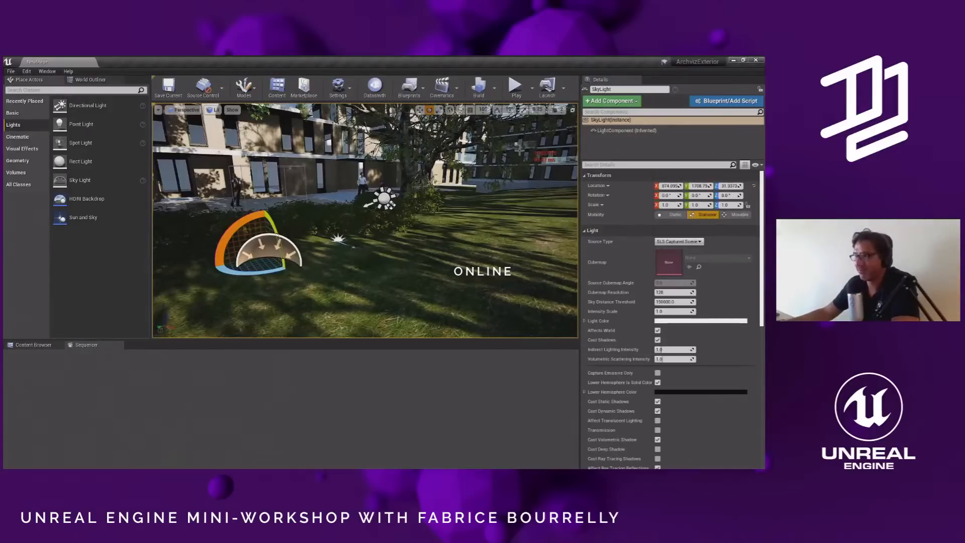
- Switch r.SkylightUpdateEveryFrame to 0 and back to 1 to compare the frame rate
right_click_drag(480, 206, 488, 188)
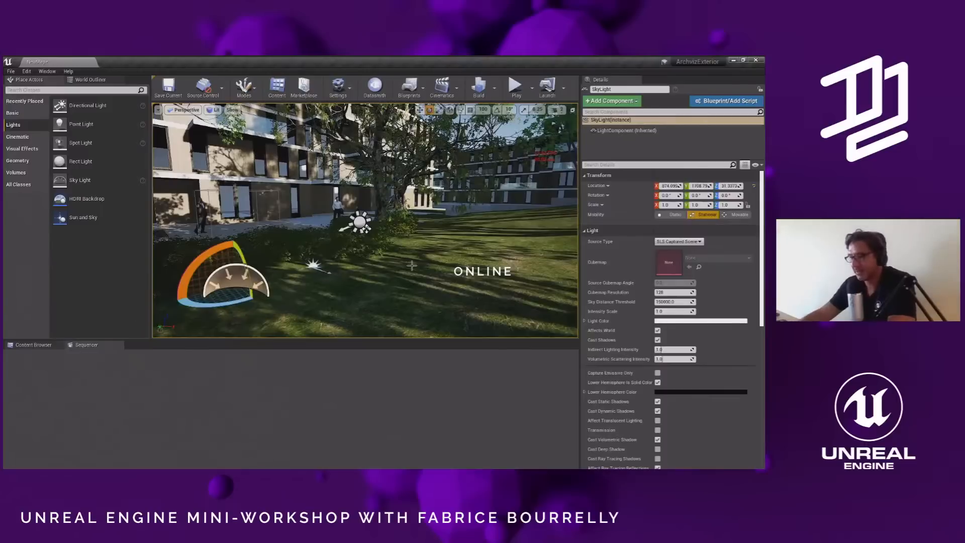
key("Up")
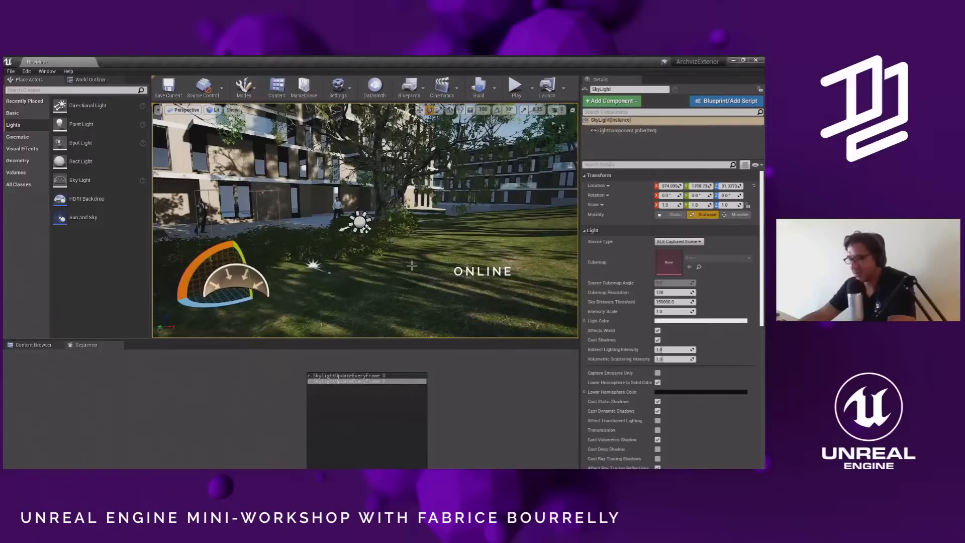
key("Up")
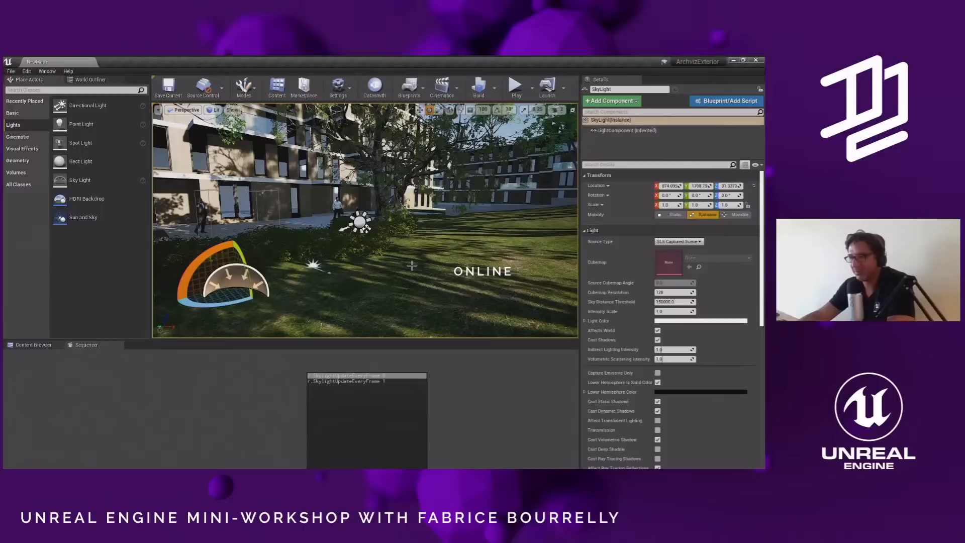
key("Return")
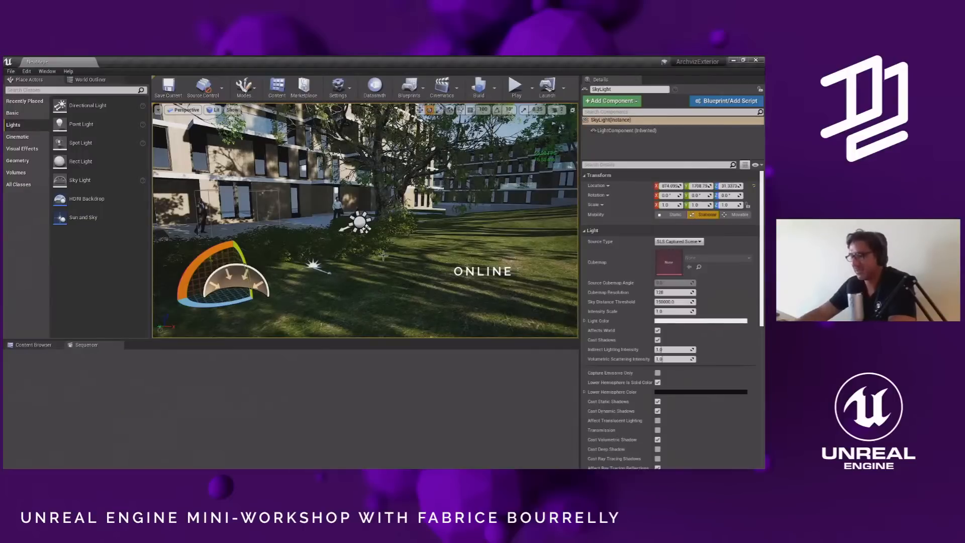
key("grave")
key("Return")
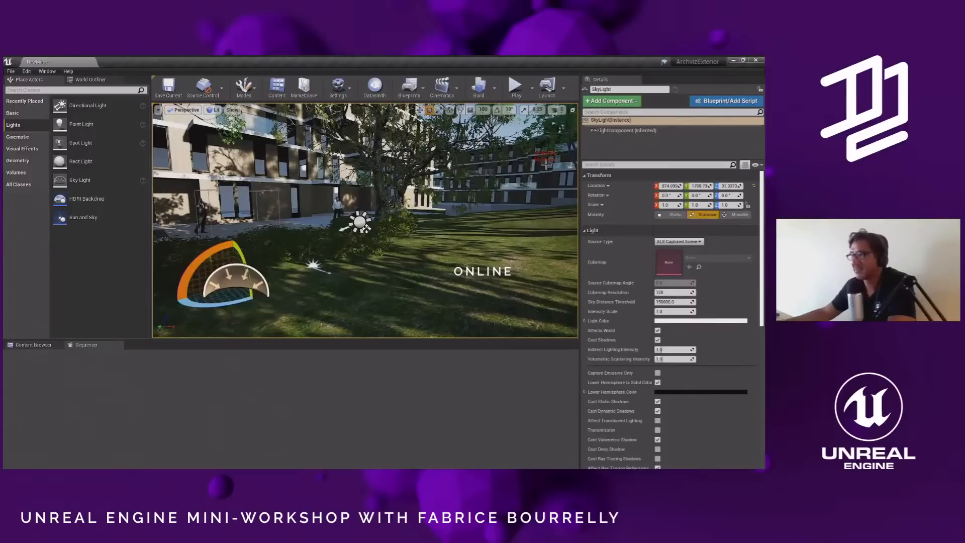
- Rotate the directional light so the sun shines onto the building facade and the lawn in front of the hedge
right_click_drag(461, 226, 423, 213)
key("s")
key("d")
left_click(373, 240)
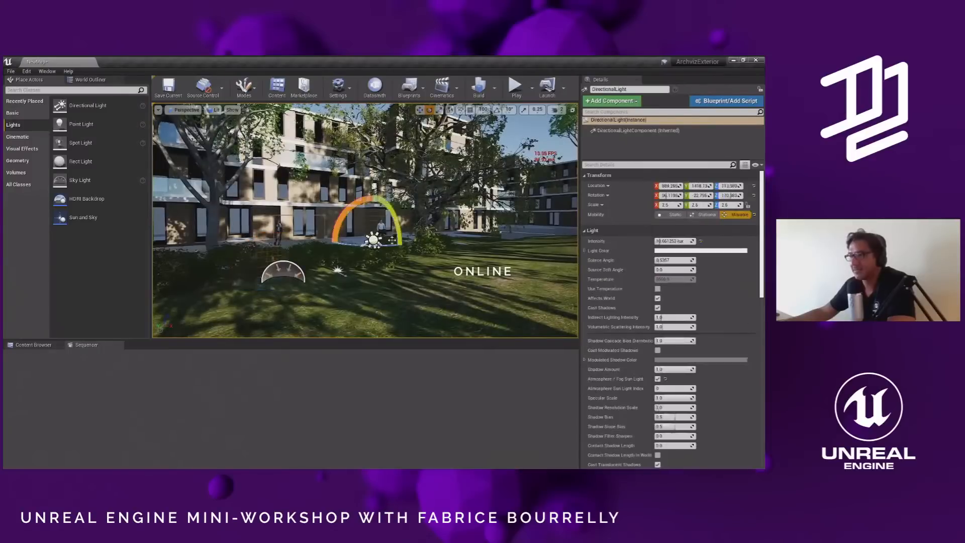
mouse_move(399, 233)
left_mouse_down()
mouse_move(403, 261)
mouse_move(402, 230)
mouse_move(392, 226)
mouse_move(392, 254)
mouse_move(385, 234)
mouse_move(401, 244)
left_mouse_up()
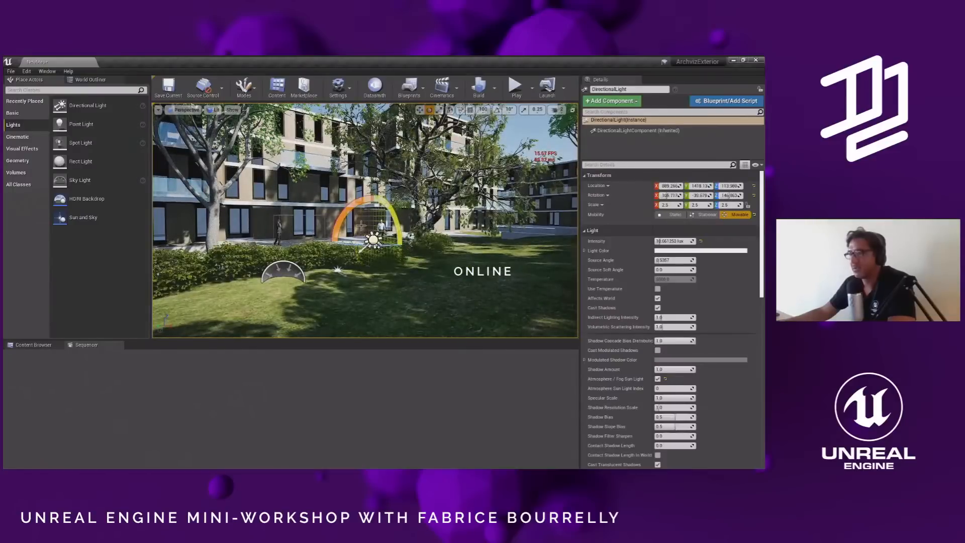
- Enlarge the viewport downward and clear the selection for an unobstructed look at the scene
right_click_drag(286, 216, 274, 215)
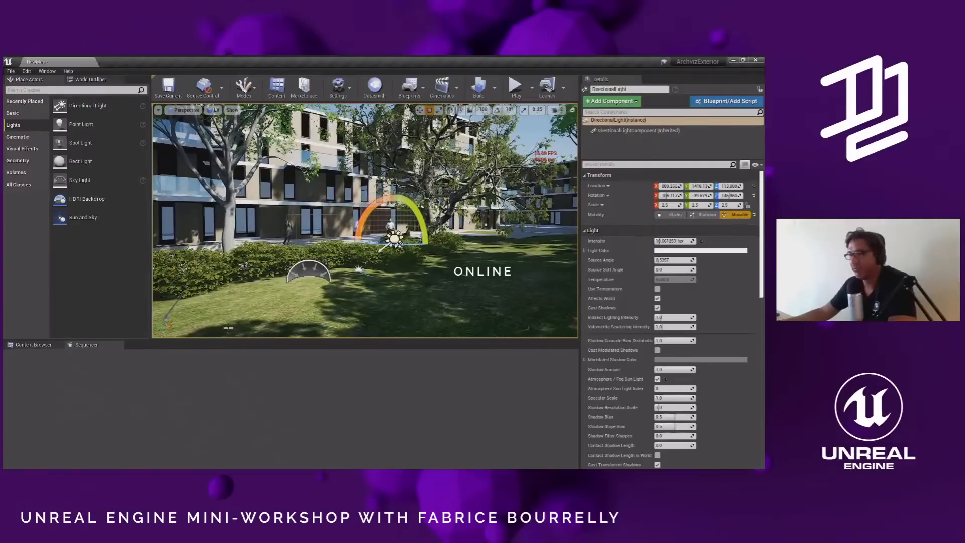
left_click_drag(230, 389, 221, 428)
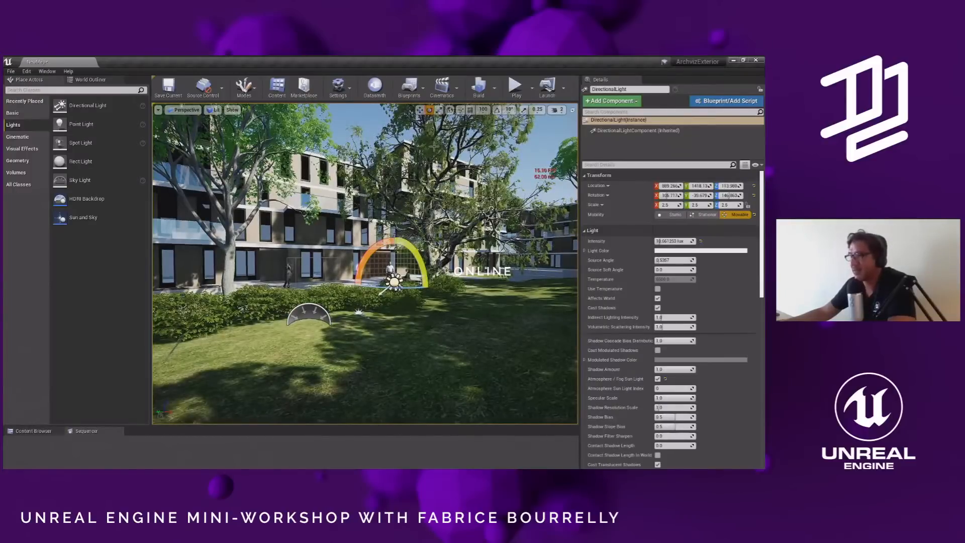
key("Escape")
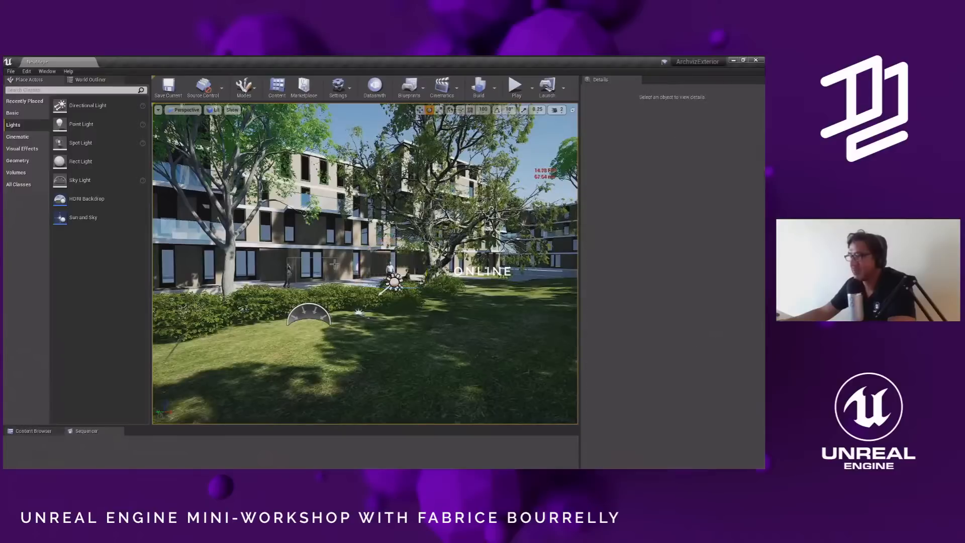
- Switch the directional light's mobility to Stationary and undo the change
left_click(394, 282)
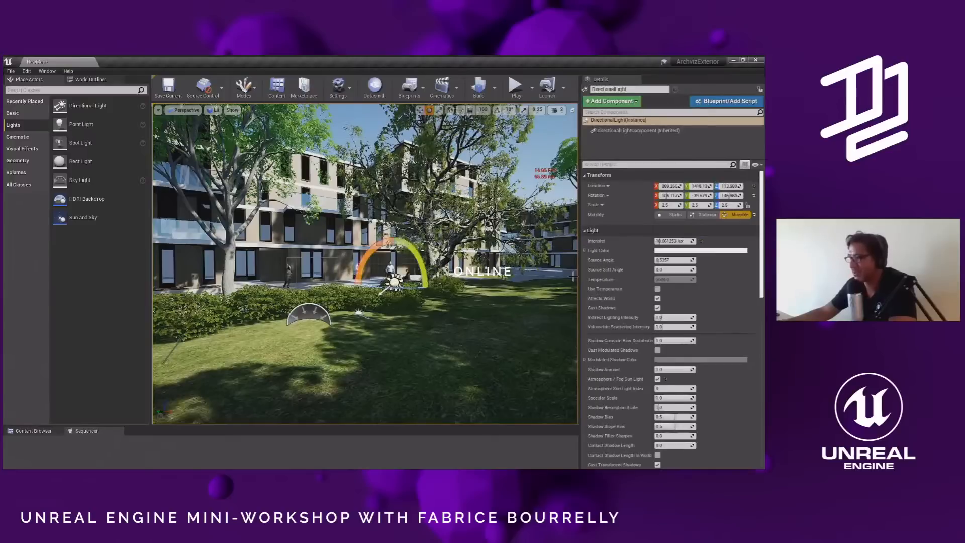
left_click(591, 230)
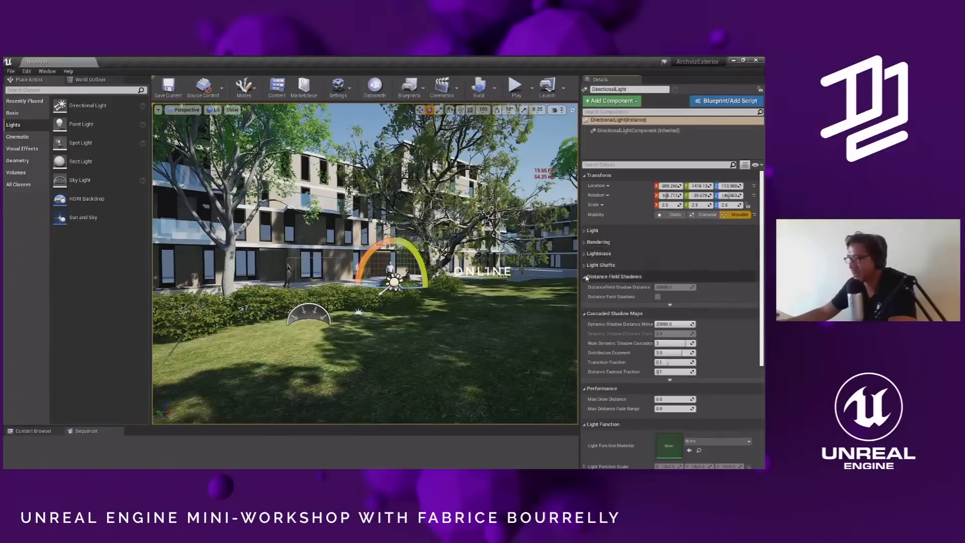
left_click(704, 216)
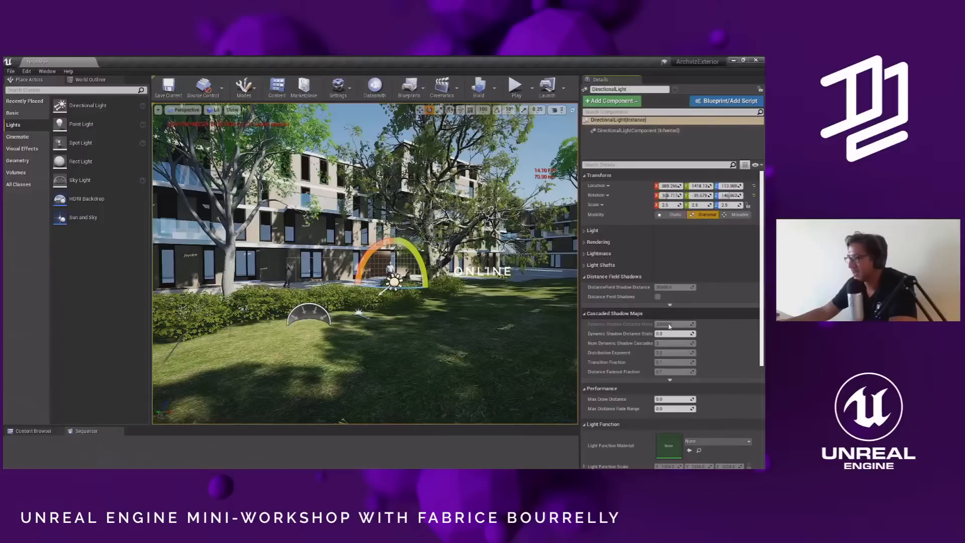
key("ctrl+z")
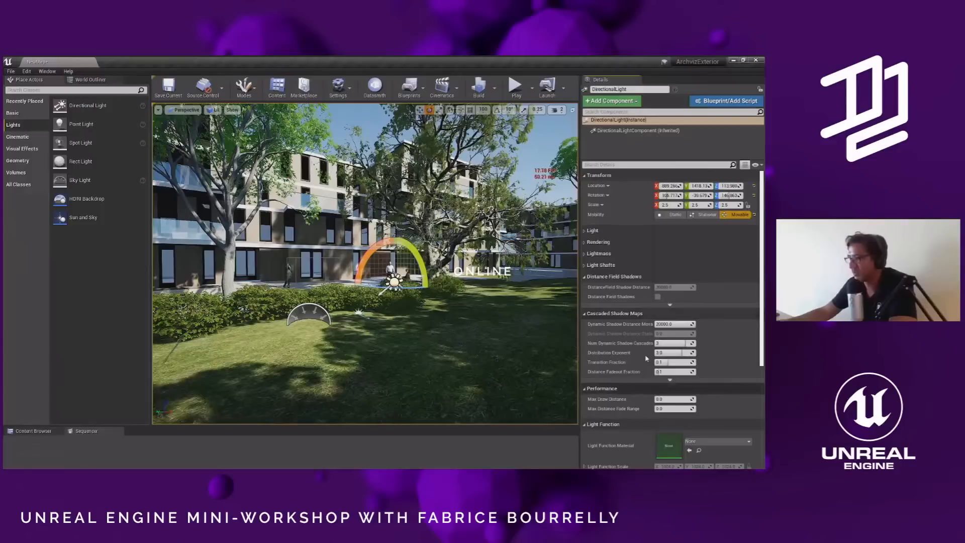
- Set the directional light's Num Dynamic Shadow Cascades to 4
left_click(585, 231)
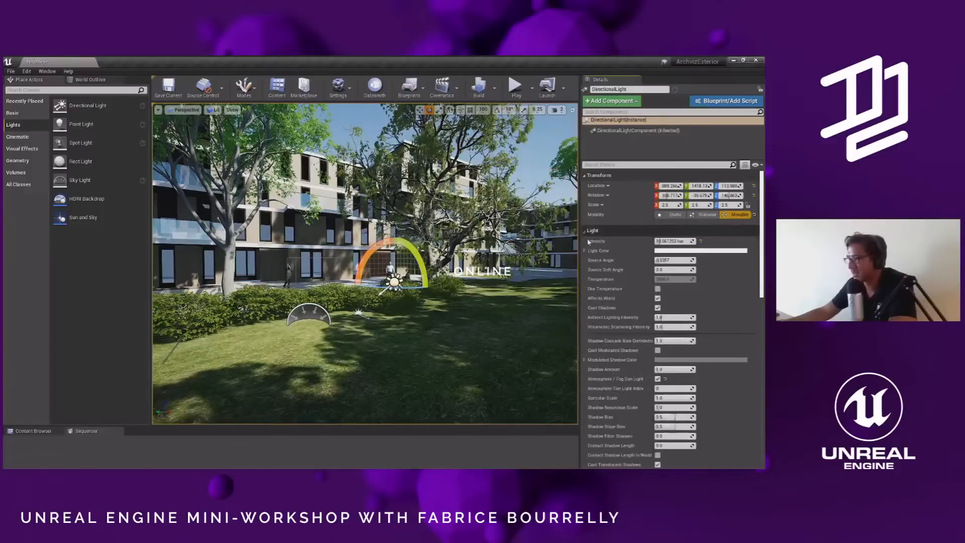
scroll(683, 374, "down", 8)
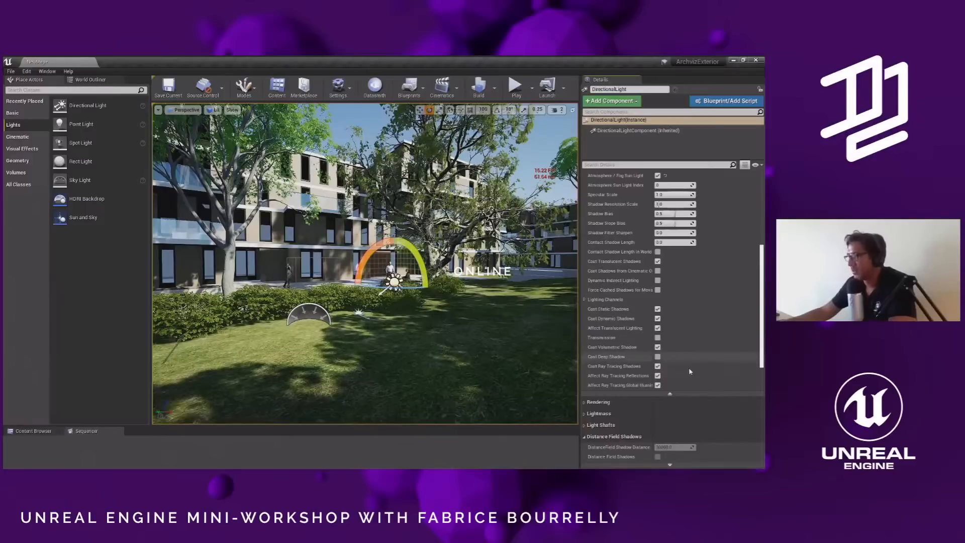
scroll(665, 340, "down", 6)
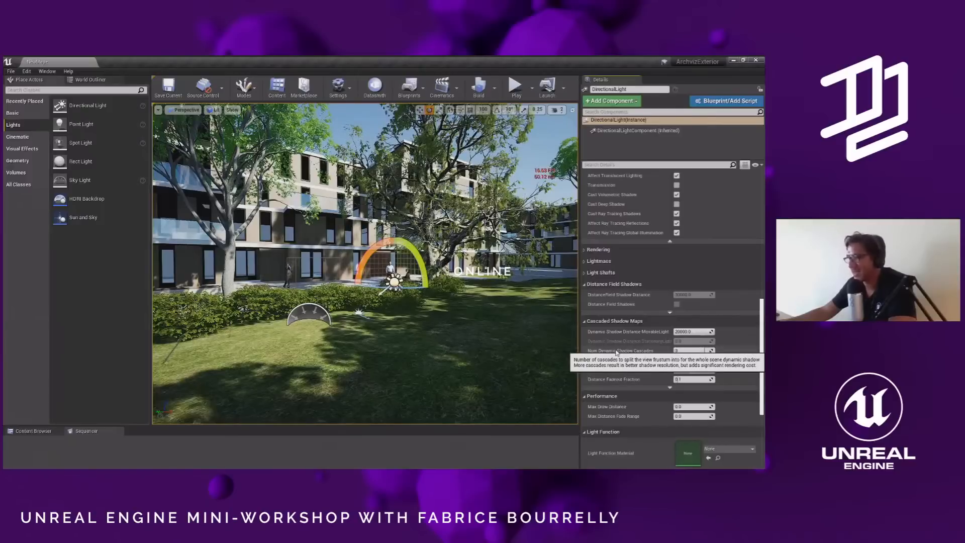
left_click_drag(693, 351, 706, 350)
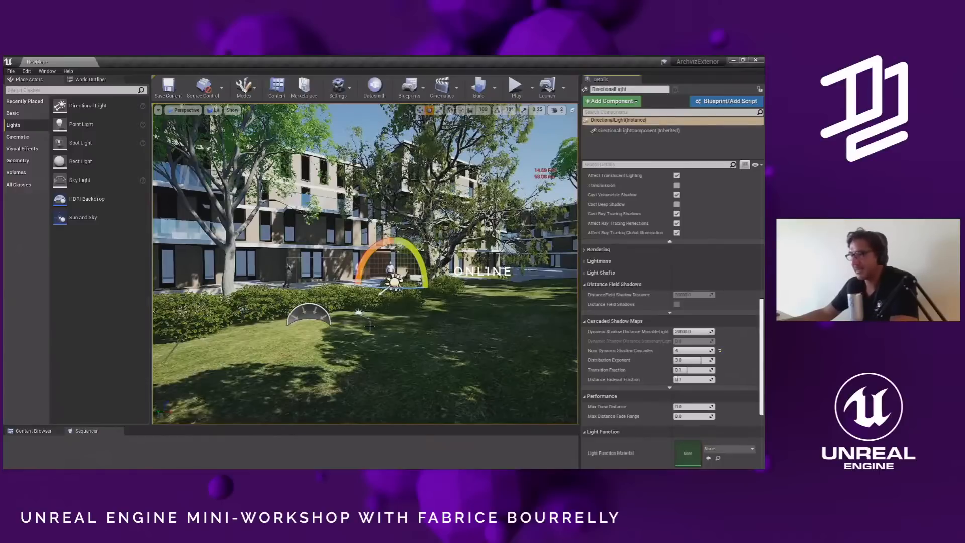
- Examine the tree and hedge shadows from near and far in game view
mouse_move(342, 287)
right_mouse_down()
mouse_move(322, 286)
mouse_move(343, 288)
right_mouse_up()
key("w")
key("w")
key("s")
key("s")
key("g")
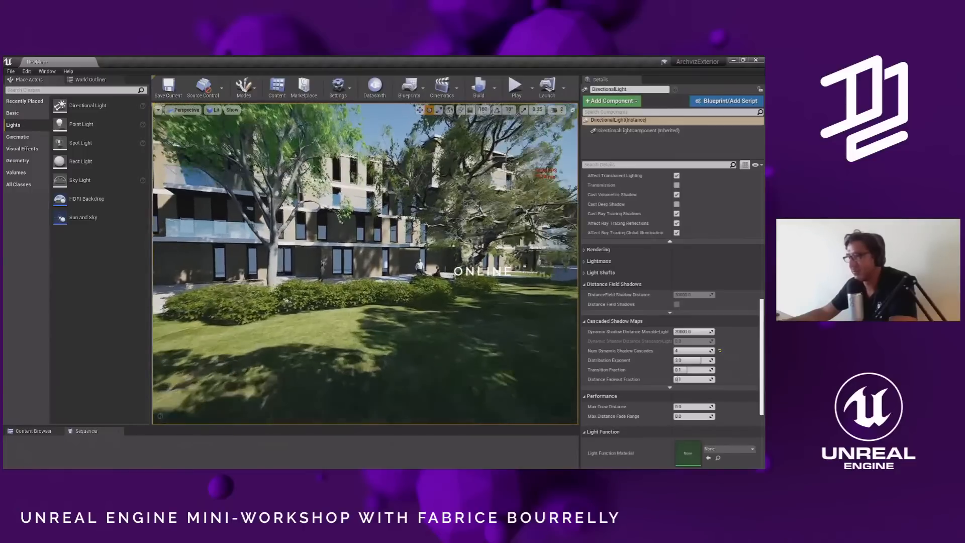
right_click_drag(379, 285, 379, 285)
key("w")
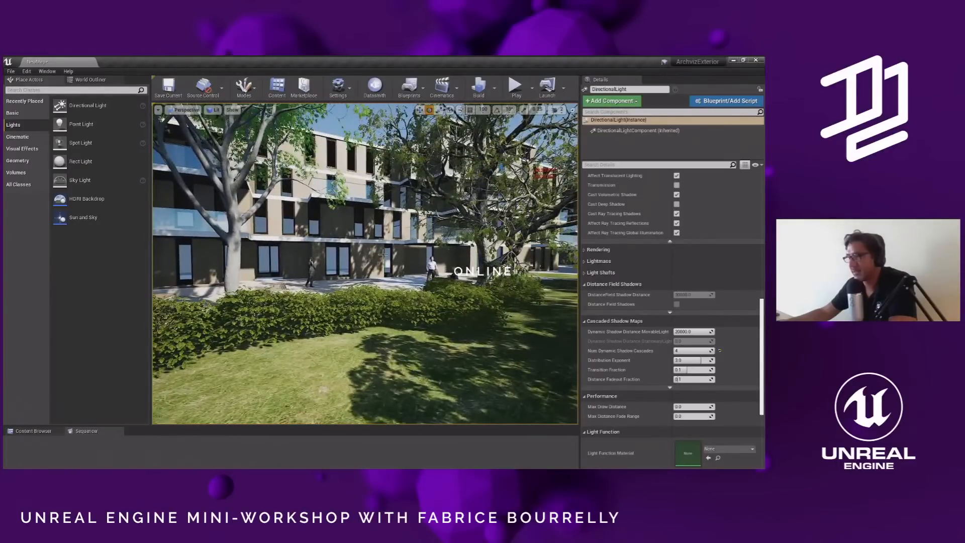
key("s")
right_click_drag(380, 285, 384, 285)
key("s")
key("w")
key("w")
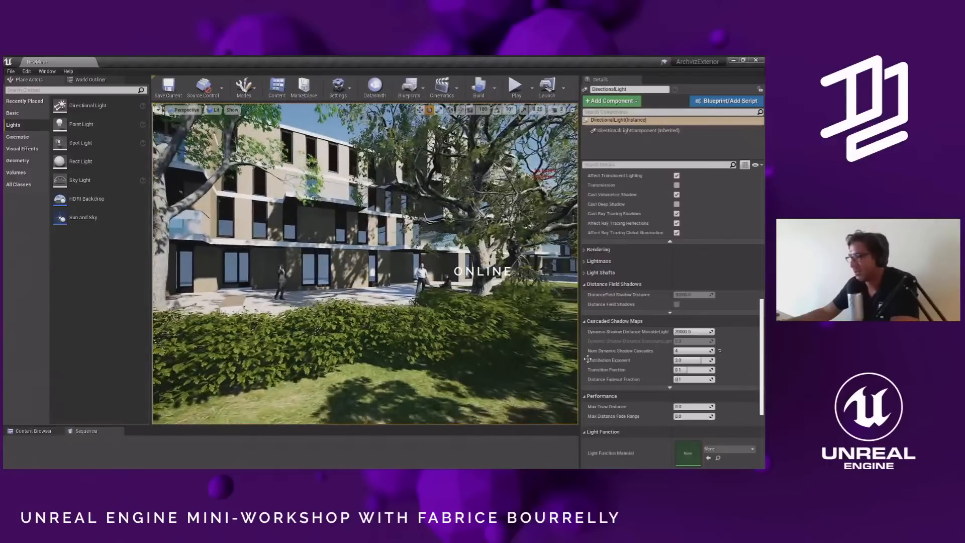
- Reduce the directional light's Dynamic Shadow Distance MovableLight to below 10000 and check the shadows near the hedge
mouse_move(703, 332)
left_mouse_down()
mouse_move(674, 332)
mouse_move(706, 331)
left_mouse_up()
right_click_drag(401, 261, 374, 291)
key("s")
key("w")
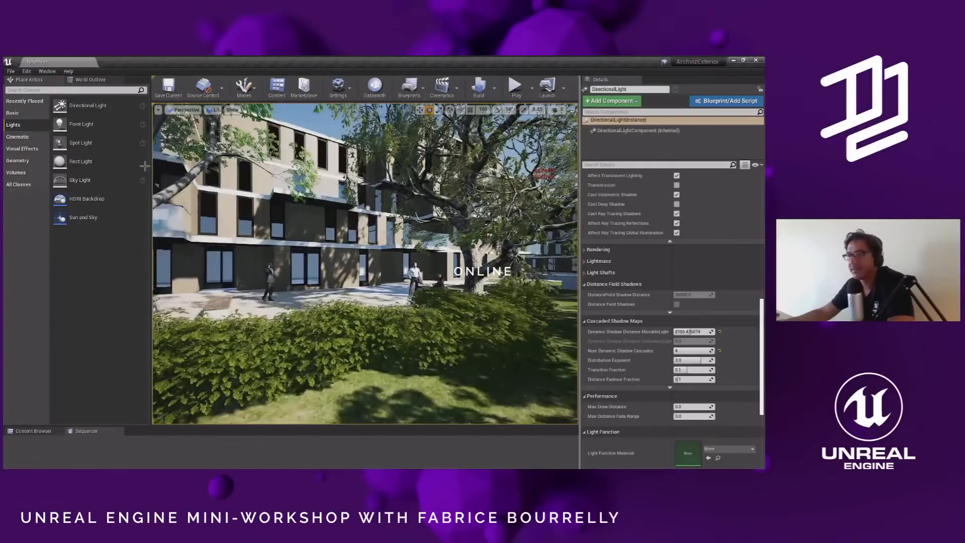
- Show the World Outliner and turn the directional light about 17 degrees around its vertical axis
left_click(90, 80)
key("s")
right_click_drag(444, 296, 445, 295)
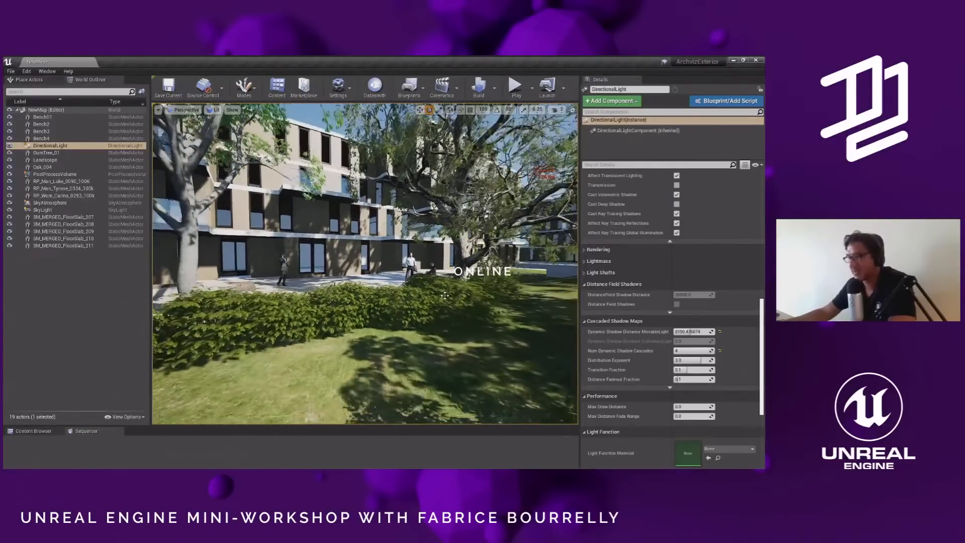
mouse_move(483, 288)
left_mouse_down()
mouse_move(444, 289)
mouse_move(469, 291)
left_mouse_up()
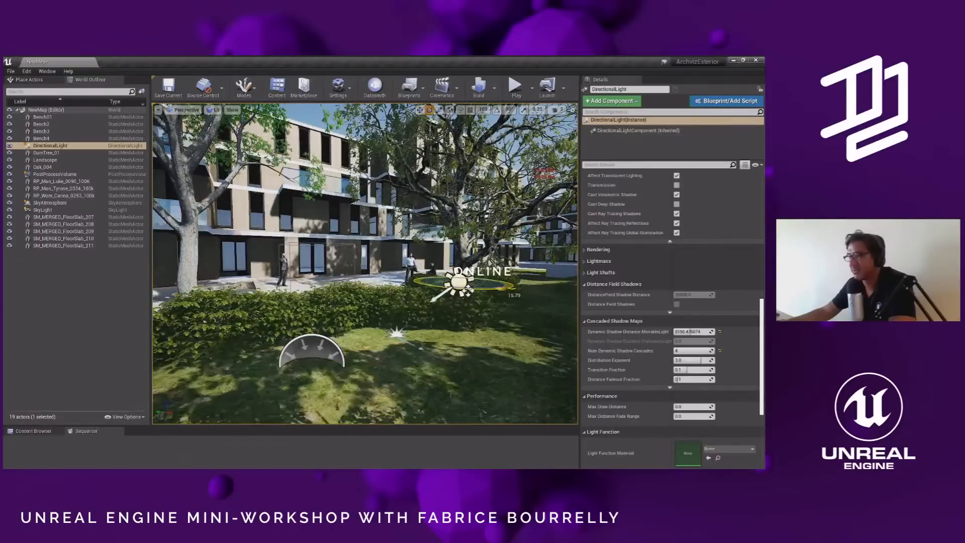
- Fine-tune the directional light's rotation and check the tree shadows across the lawn, paving and building facade
left_click_drag(467, 289, 468, 289)
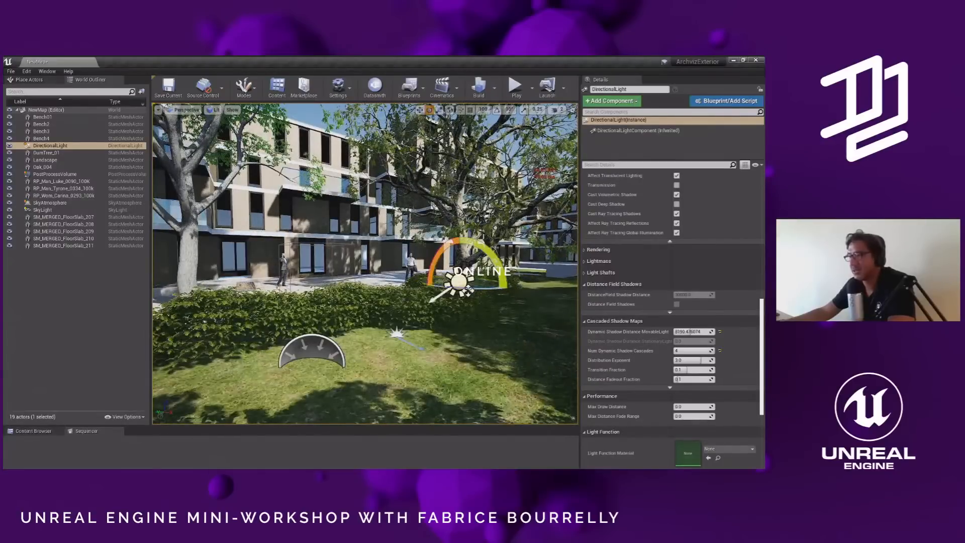
right_click_drag(315, 174, 347, 181)
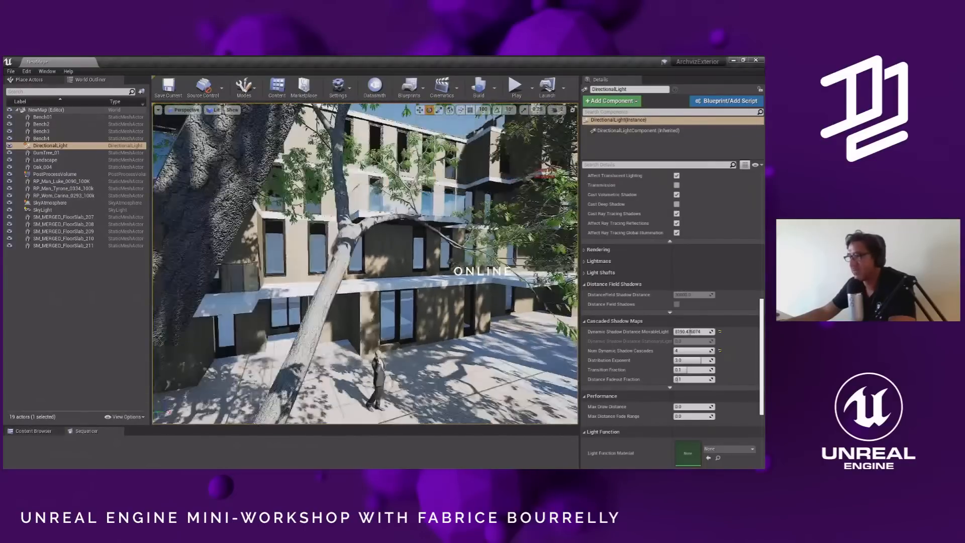
right_click_drag(365, 264, 365, 263)
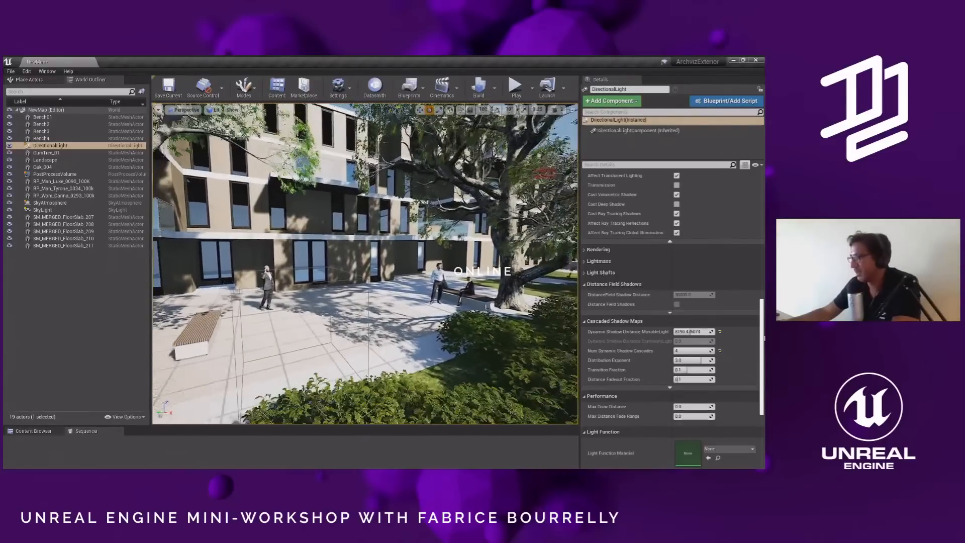
- Try Shadow Bias values of about 0.29, 1.0 and 0.13 on the directional light, and reset it to the default
scroll(714, 325, "up", 10)
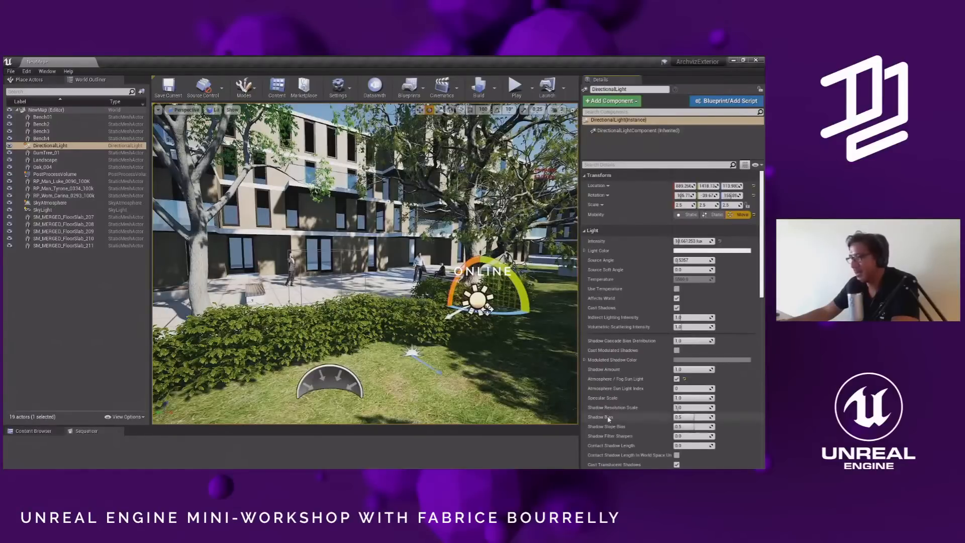
left_click_drag(693, 417, 678, 417)
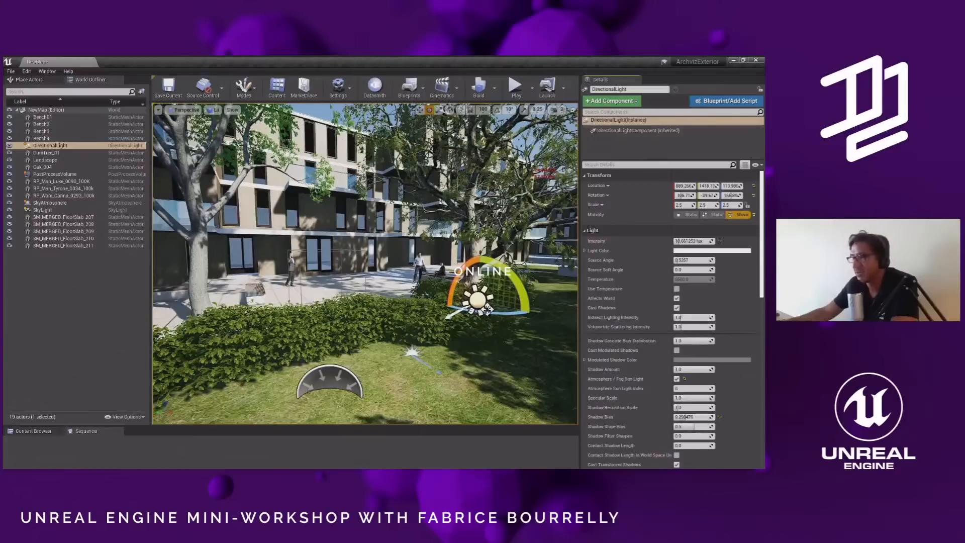
left_click_drag(701, 416, 714, 416)
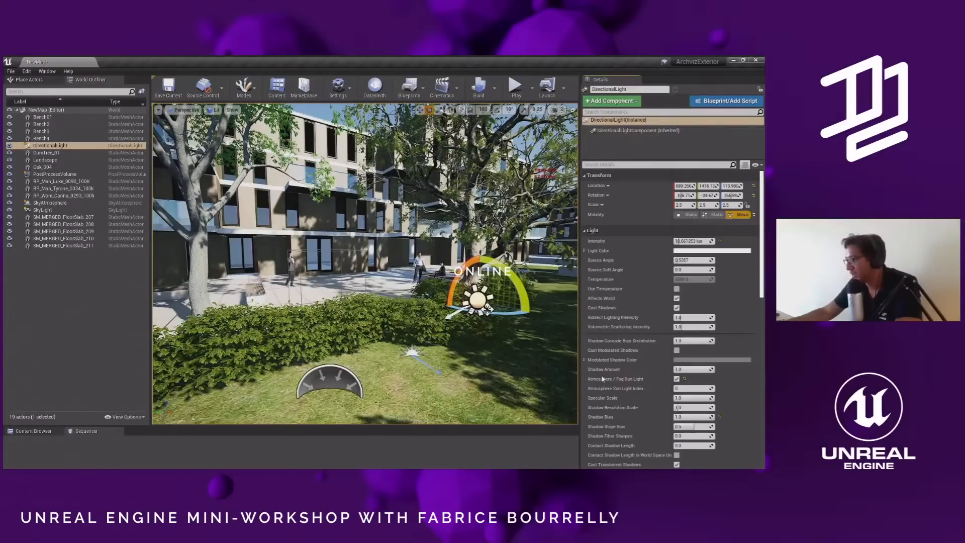
left_click_drag(710, 417, 677, 417)
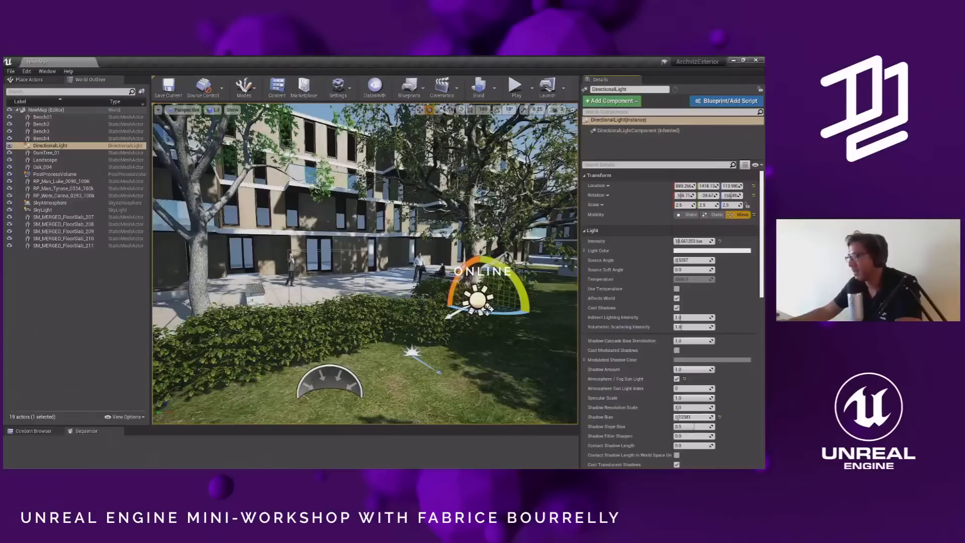
left_click(719, 417)
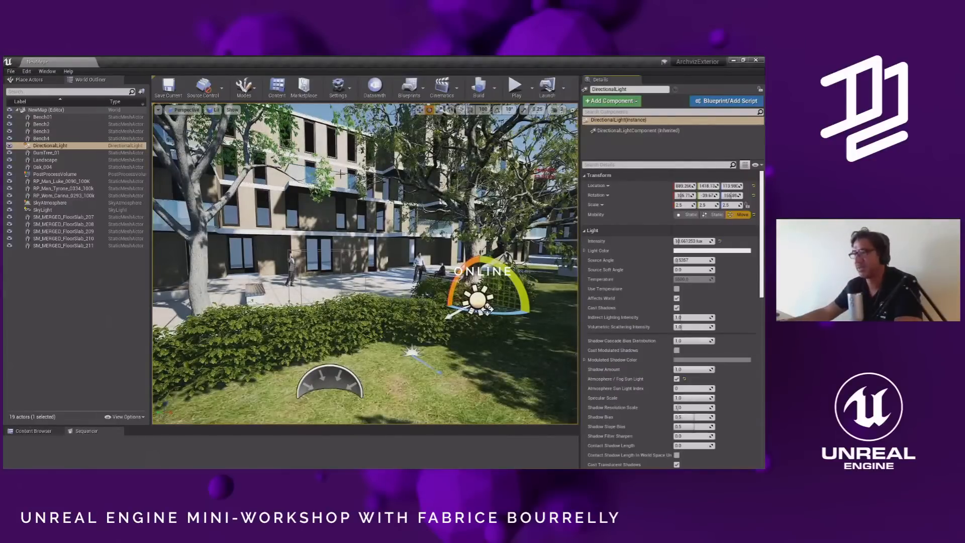
- Examine the tree and hedge shadows on the lawn in game view
left_click(346, 258)
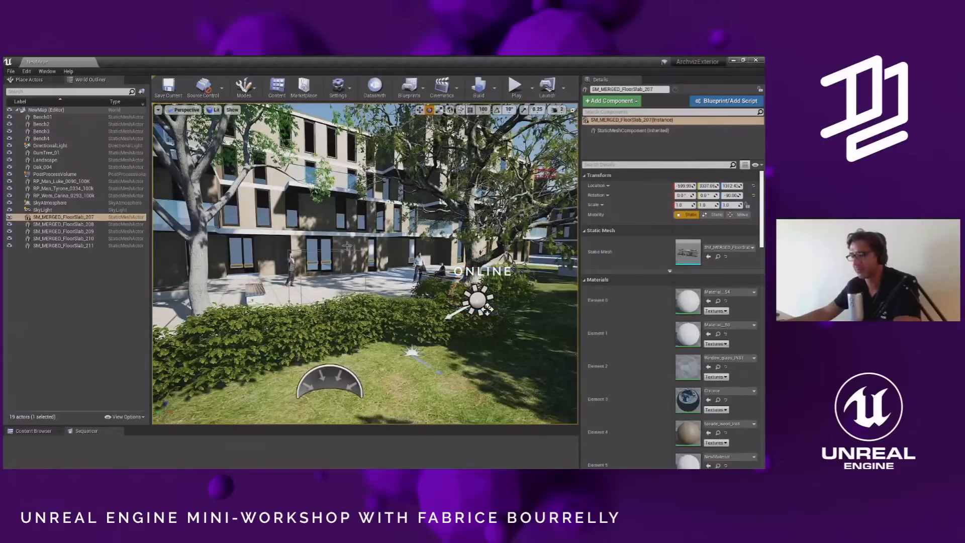
key("g")
key("s")
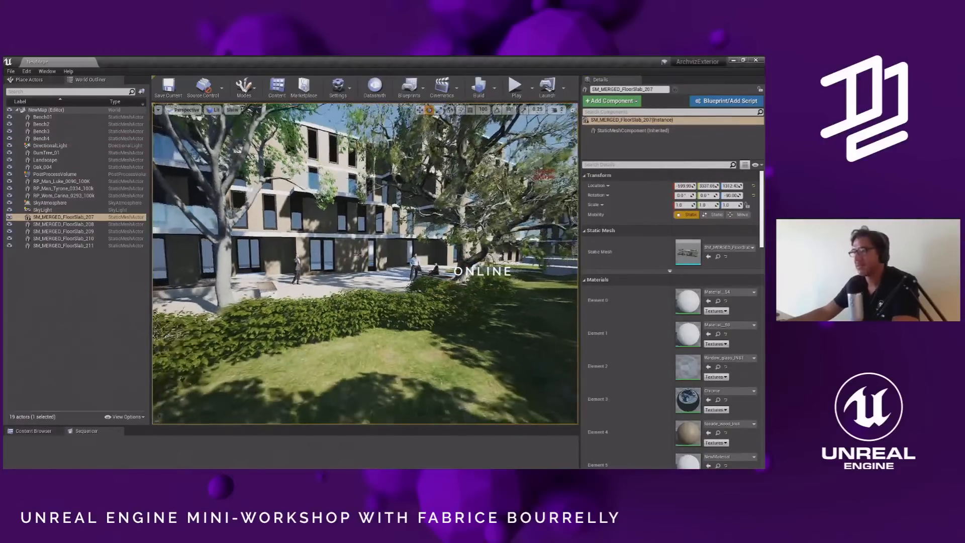
key("d")
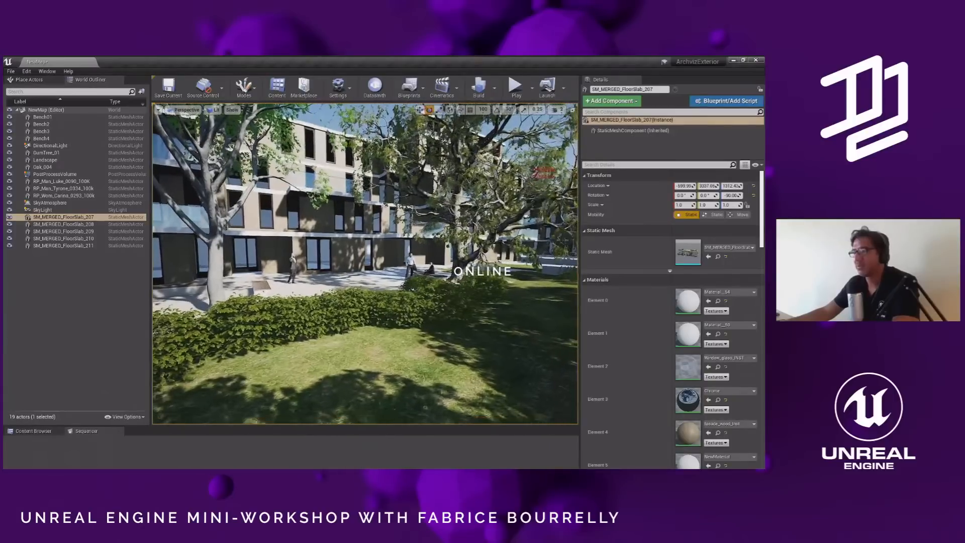
key("q")
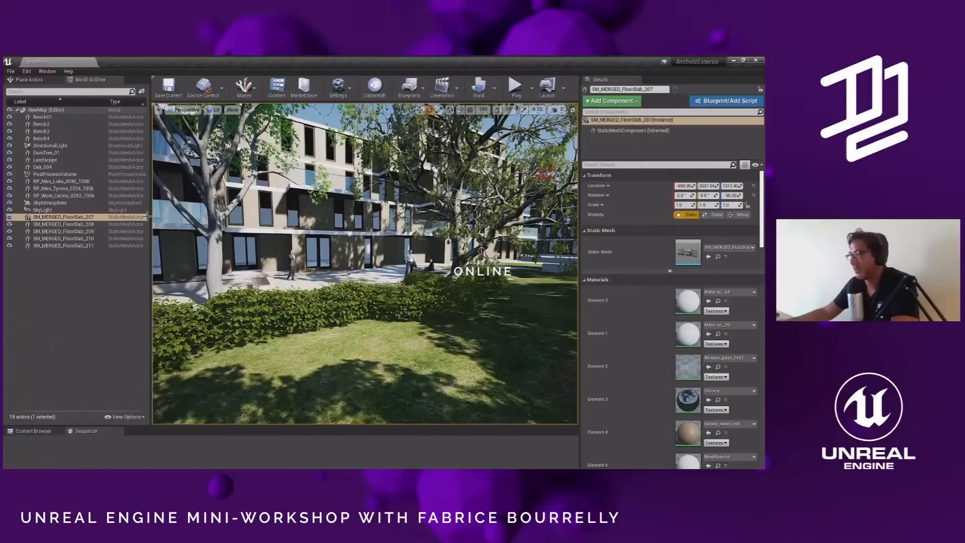
- Rotate the directional light to a steeper pitch of about -51 degrees so the sun falls on the lawn
left_click(50, 145)
mouse_move(480, 291)
left_mouse_down()
mouse_move(433, 292)
mouse_move(488, 295)
left_mouse_up()
left_click_drag(311, 219, 107, 231)
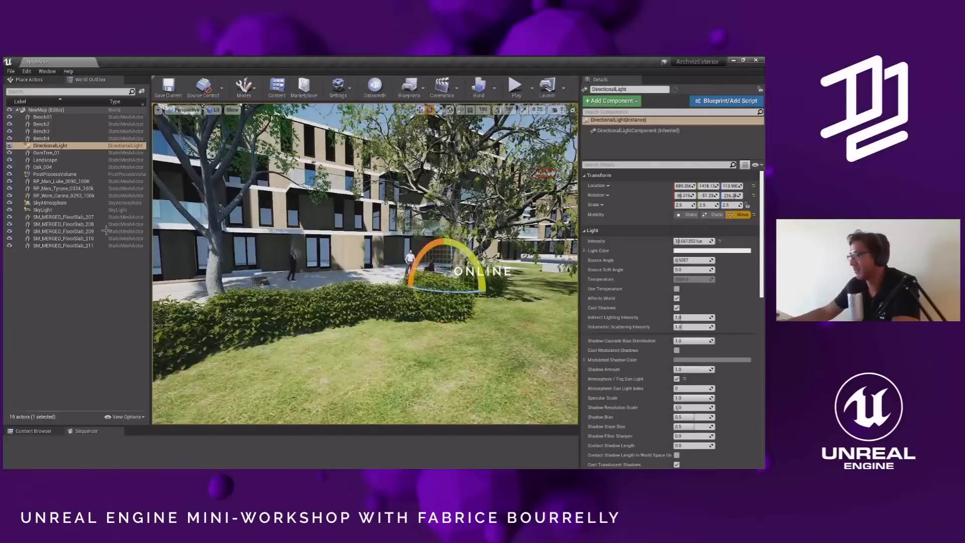
- Raise the post process volume's Exposure Compensation to about -2.1
left_click(42, 210)
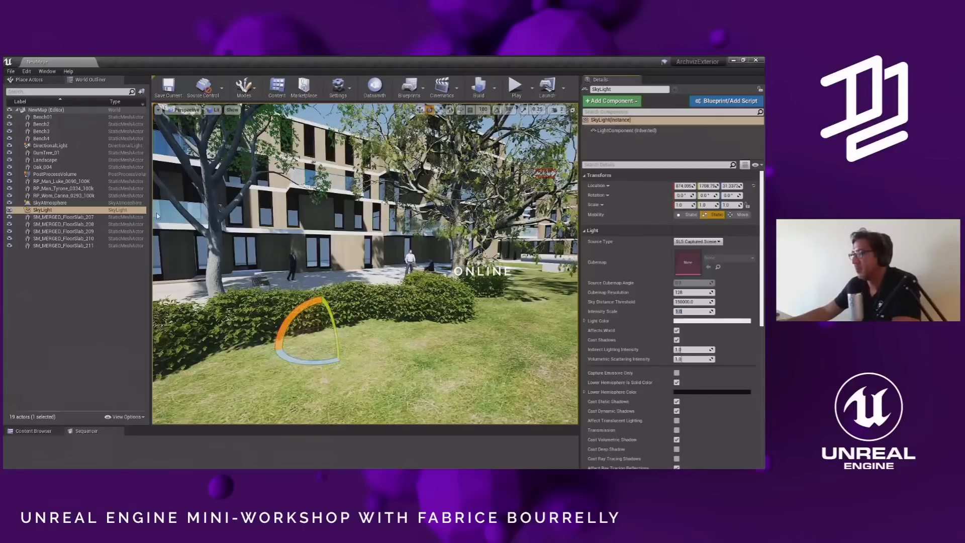
left_click(55, 174)
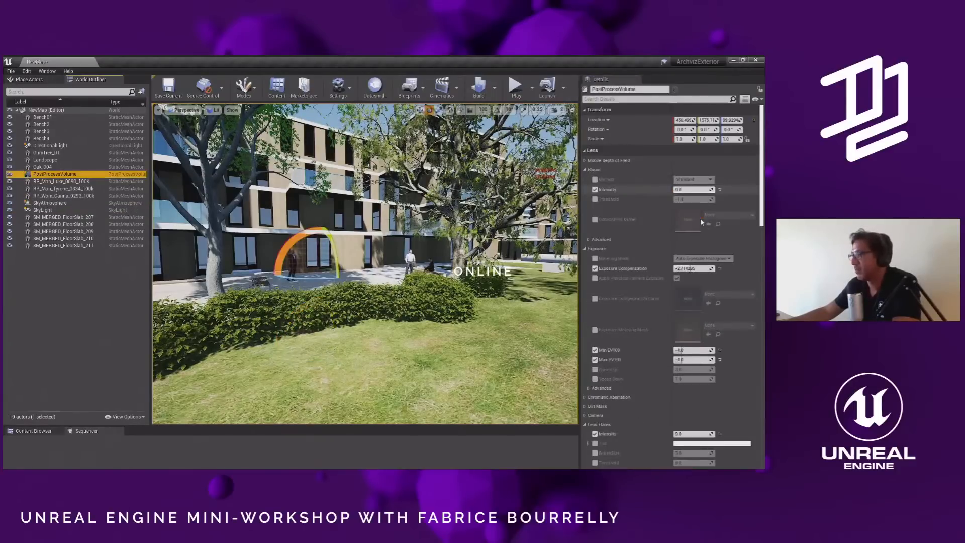
left_click_drag(689, 268, 686, 269)
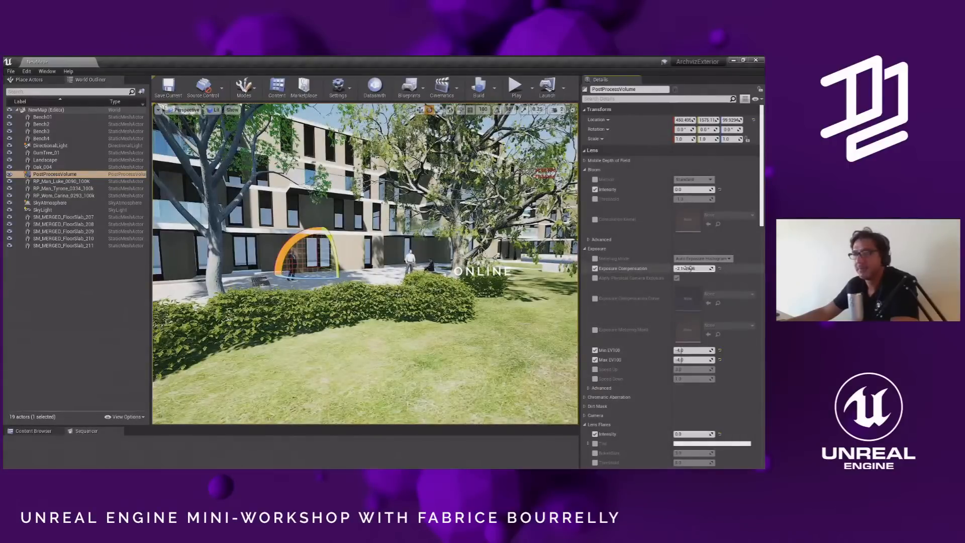
- Select the sky light and examine the shaded areas of the hedge and building facade from near and far
left_click(43, 209)
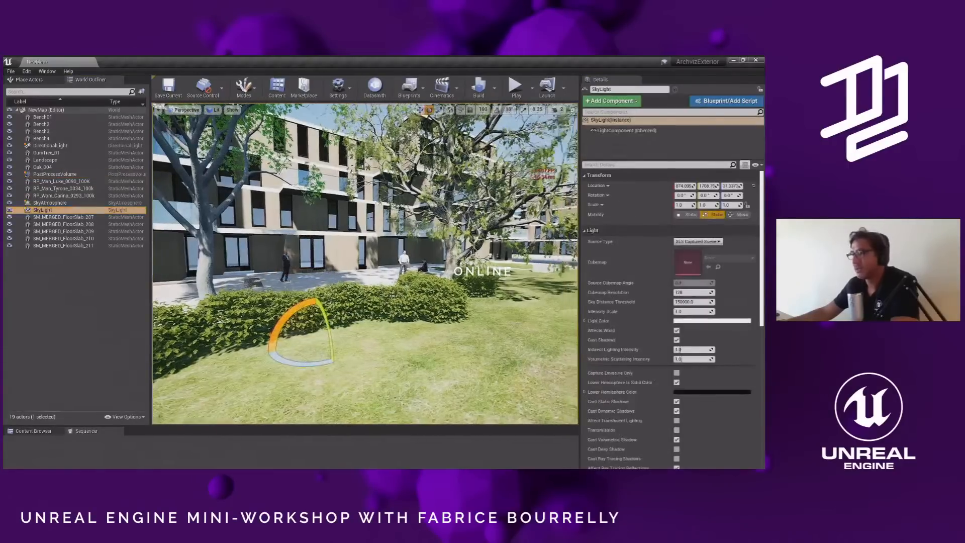
right_click_drag(402, 330, 402, 330)
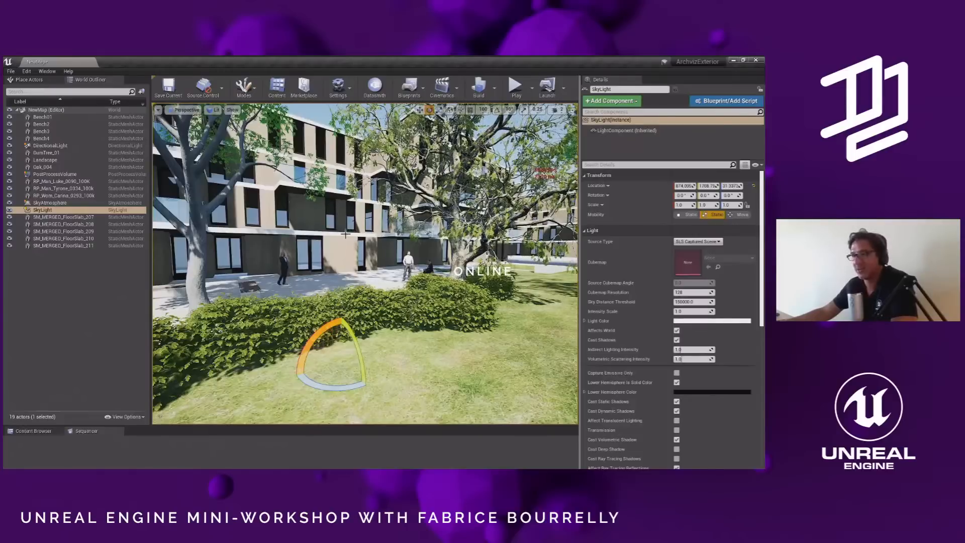
mouse_move(365, 264)
right_mouse_down()
mouse_move(364, 281)
mouse_move(364, 261)
mouse_move(354, 270)
right_mouse_up()
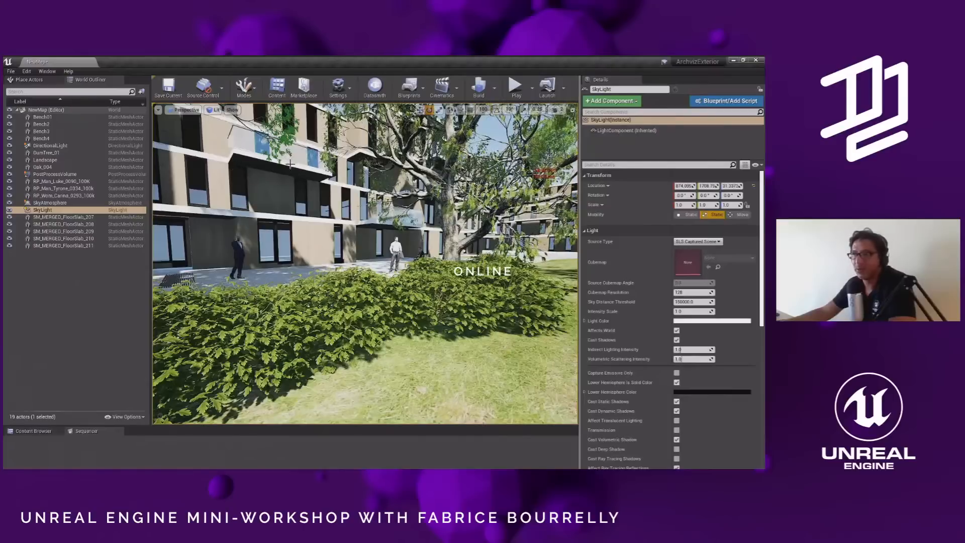
key("a")
right_click_drag(371, 164, 344, 184)
key("d")
key("s")
key("w")
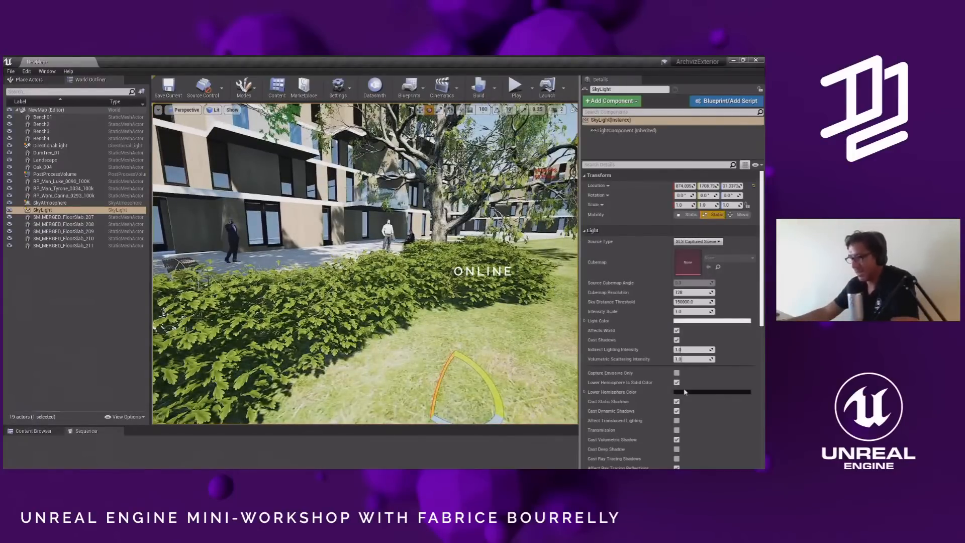
- Change the sky light's Lower Hemisphere Color to a dark grey with a value of about 0.104
left_click(724, 392)
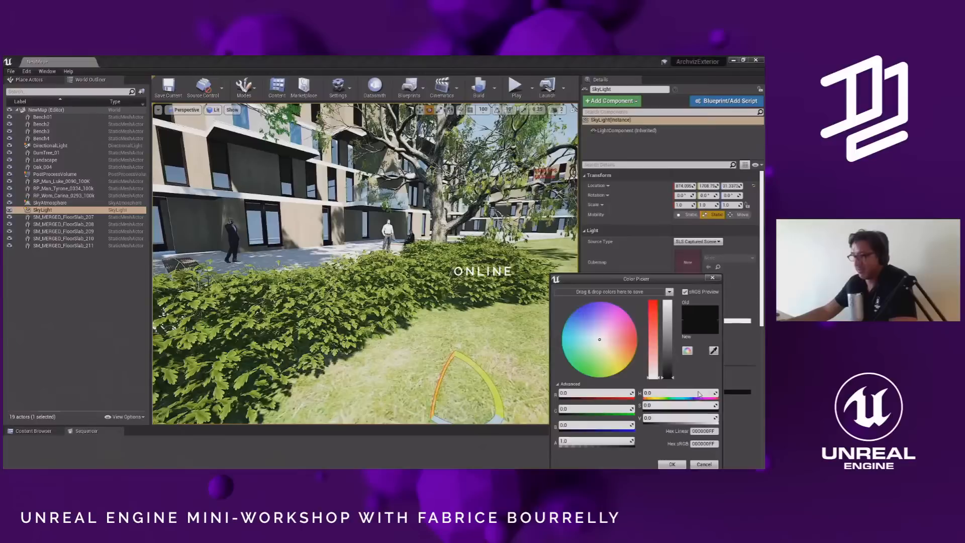
left_click(667, 381)
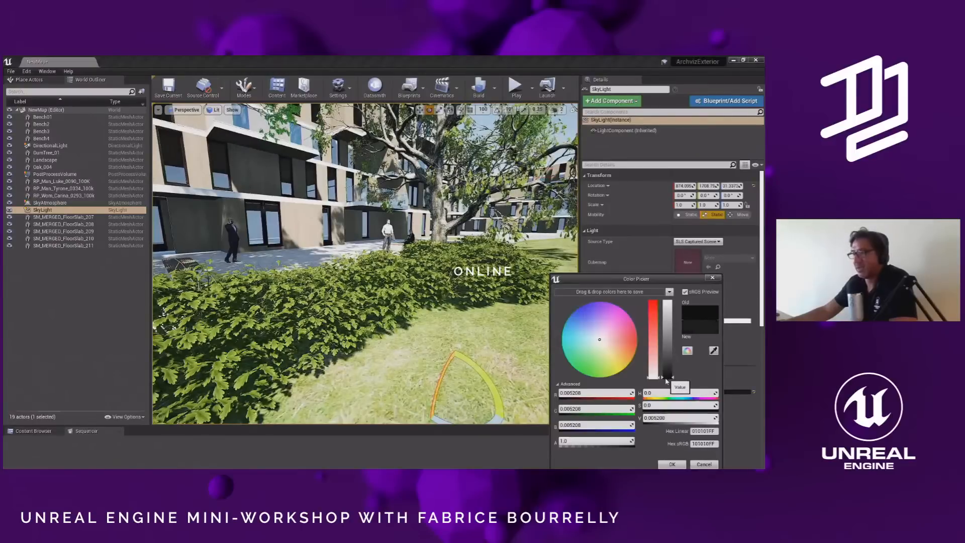
left_click_drag(663, 375, 663, 368)
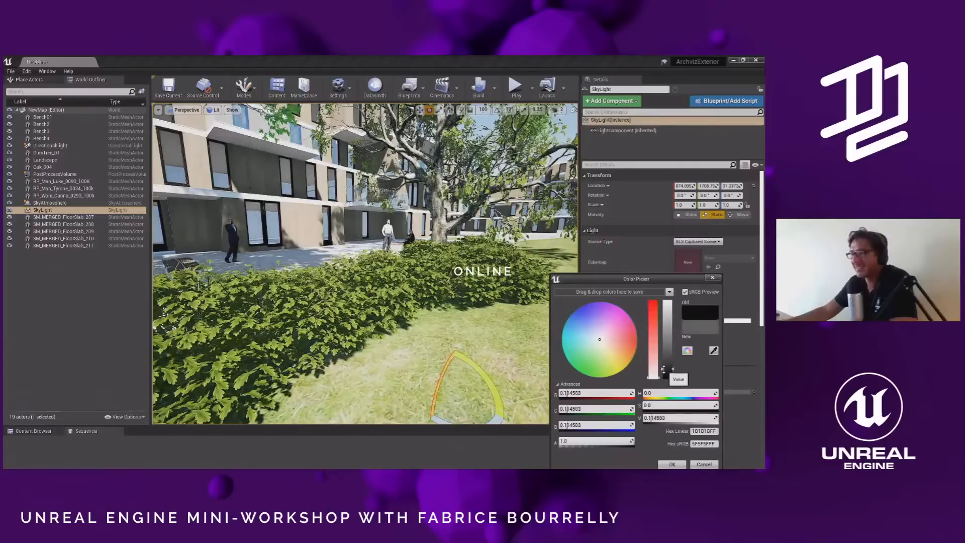
left_click_drag(664, 372, 664, 373)
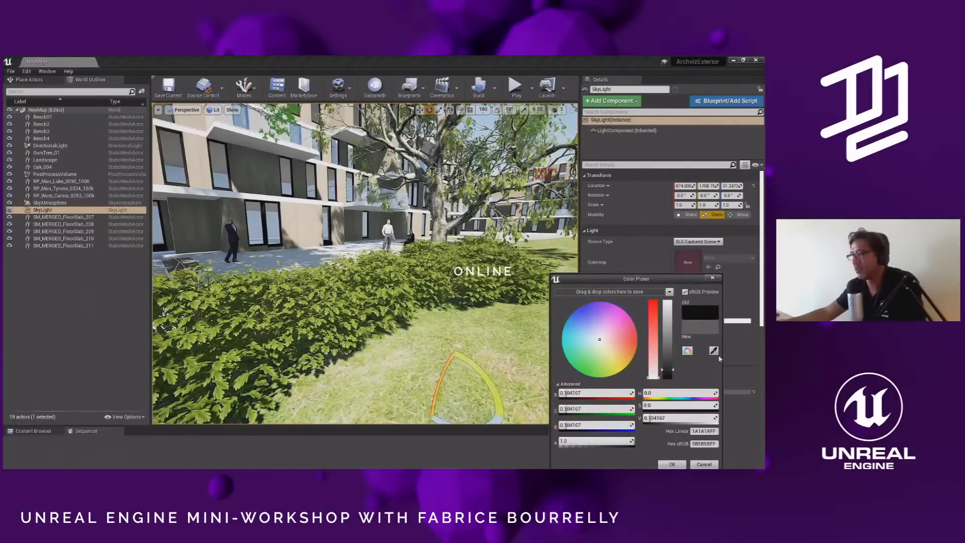
left_click_drag(664, 277, 615, 253)
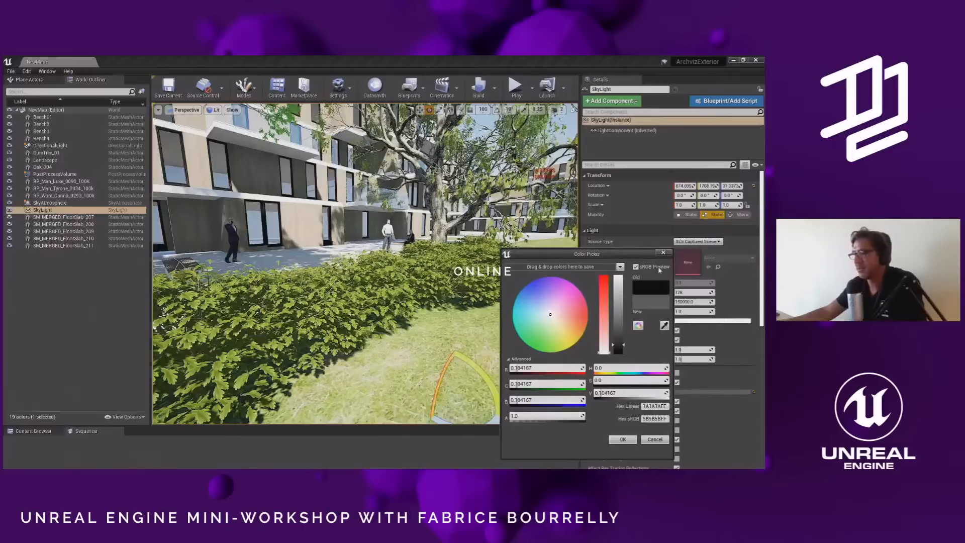
left_click(662, 252)
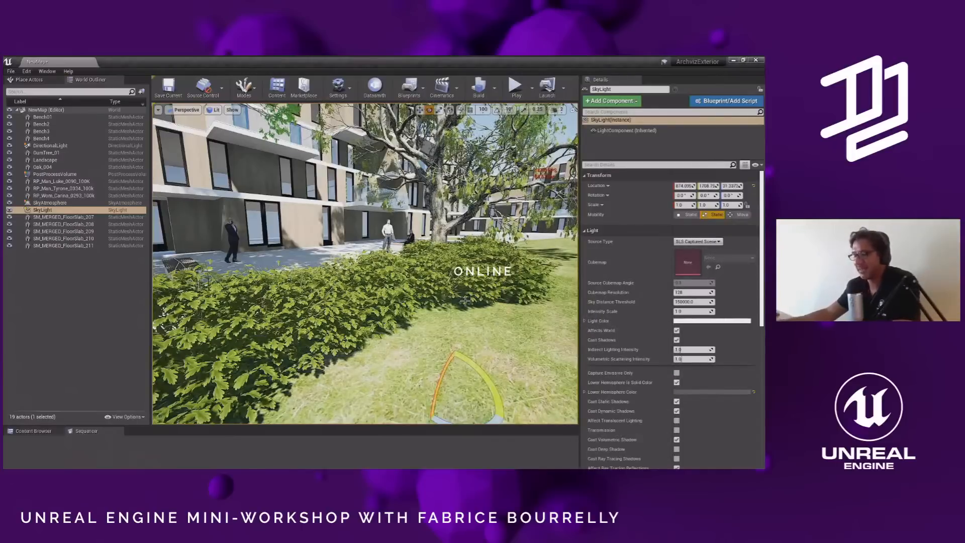
- Inspect the sky light's effect close up on the hedge, paving, balcony undersides and shaded facade
left_click(482, 122)
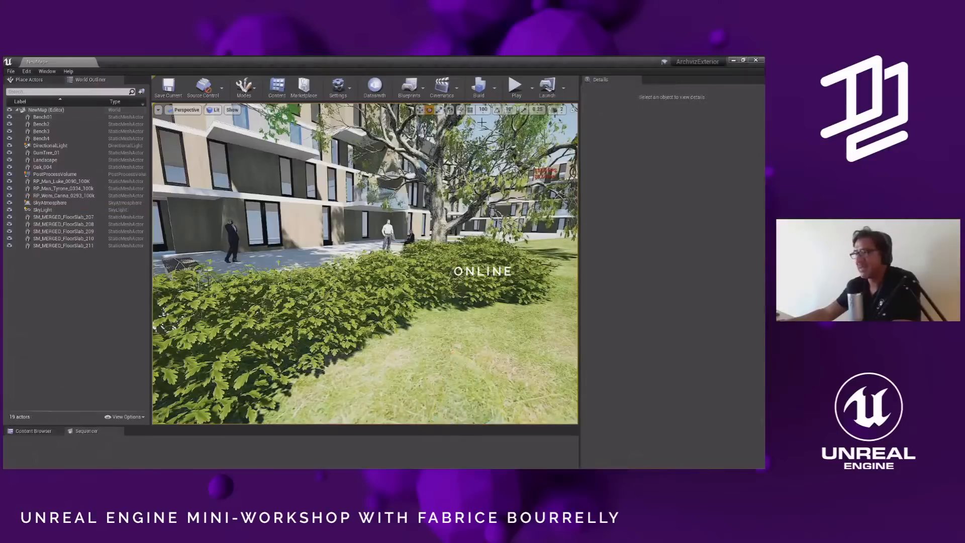
right_click_drag(478, 198, 148, 183)
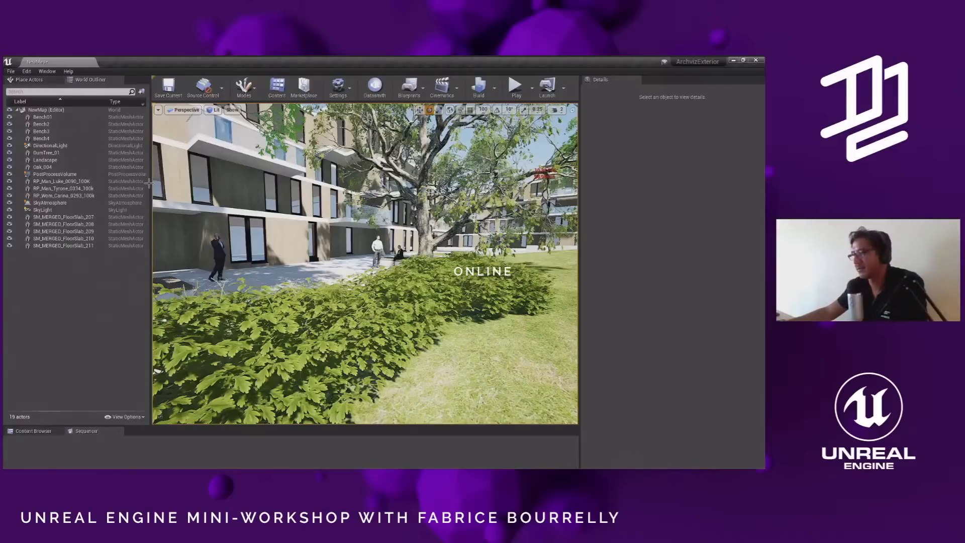
left_click(43, 209)
mouse_move(310, 206)
right_mouse_down()
mouse_move(320, 209)
mouse_move(310, 205)
right_mouse_up()
key("a")
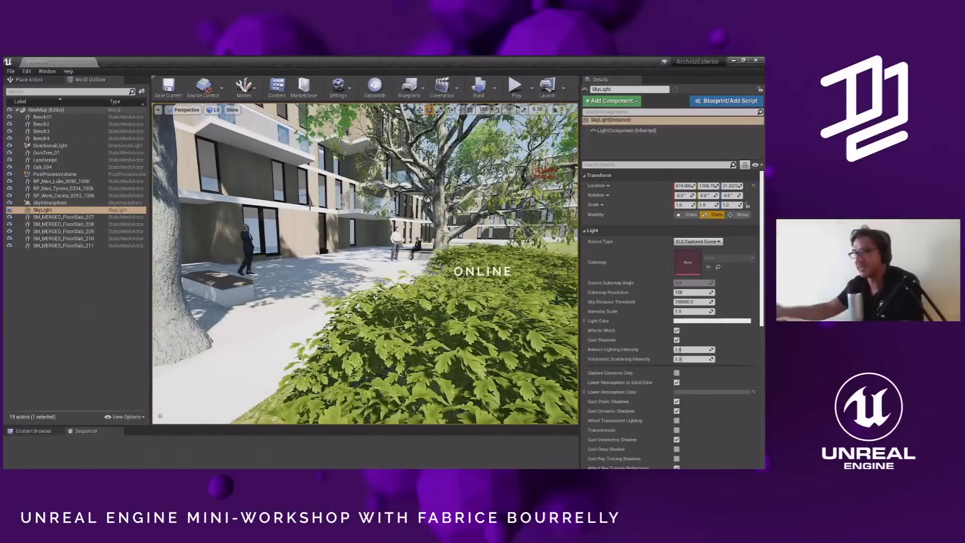
right_click_drag(313, 248, 313, 248)
key("e")
right_click_drag(278, 144, 277, 144)
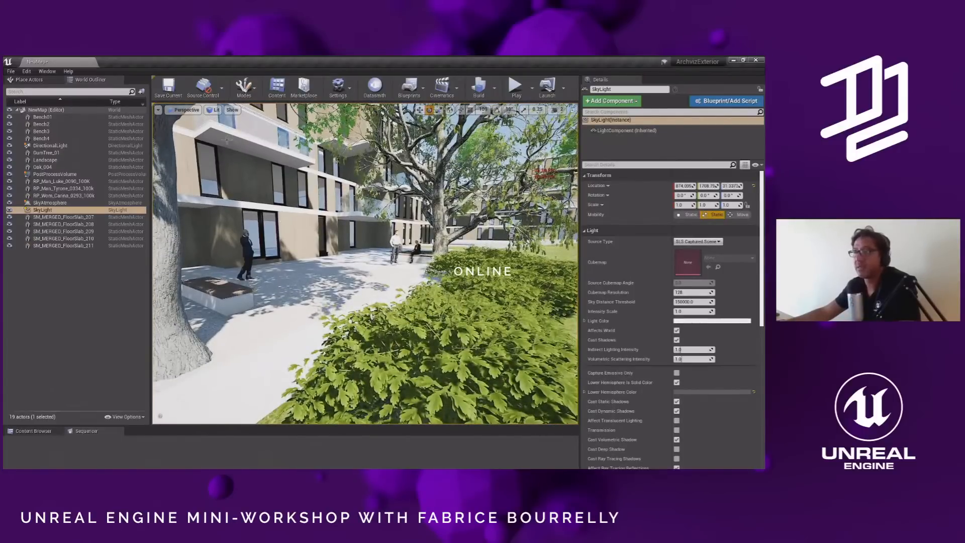
- Review the hedge, lawn and building lighting from farther back with nothing selected
right_click_drag(446, 221, 436, 221)
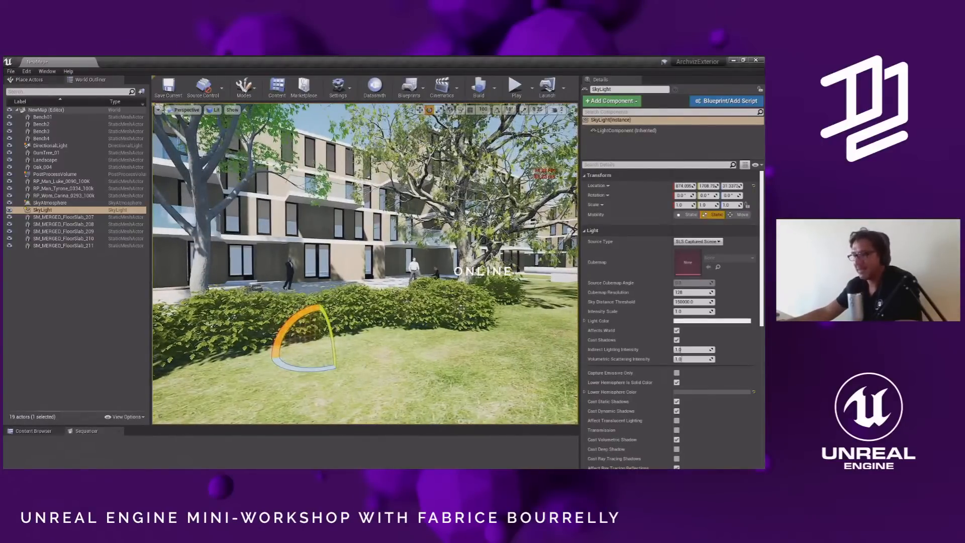
right_click_drag(365, 264, 413, 269)
scroll(413, 269, "up", 4)
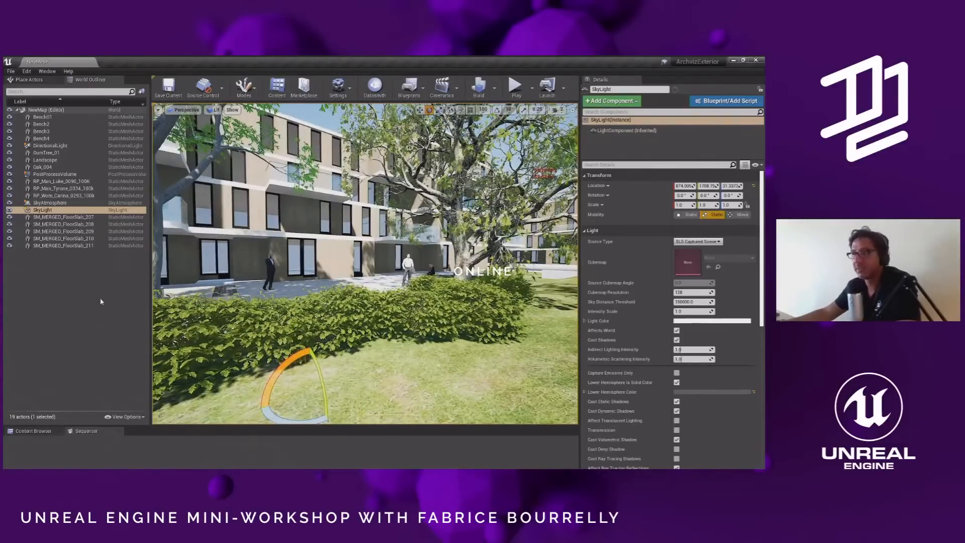
right_click(436, 226)
key("Escape")
key("Escape")
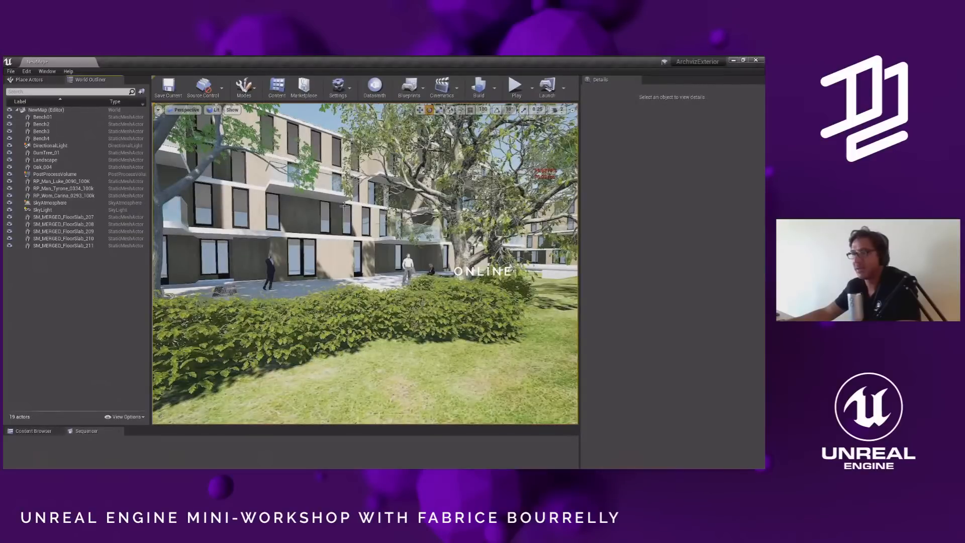
right_click_drag(436, 226, 423, 227)
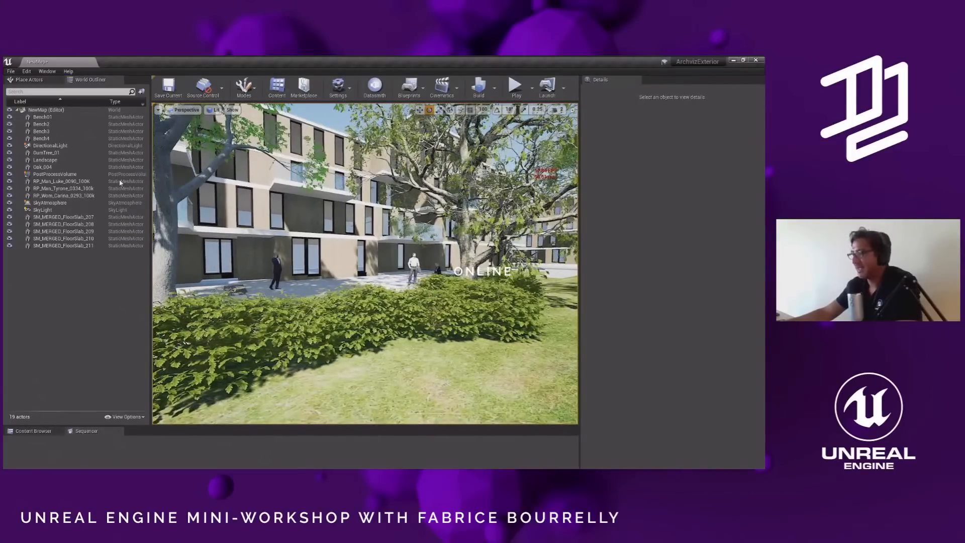
- Select the post process volume and enable its Ambient Occlusion Intensity and Radius overrides
left_click(55, 174)
scroll(673, 302, "down", 3)
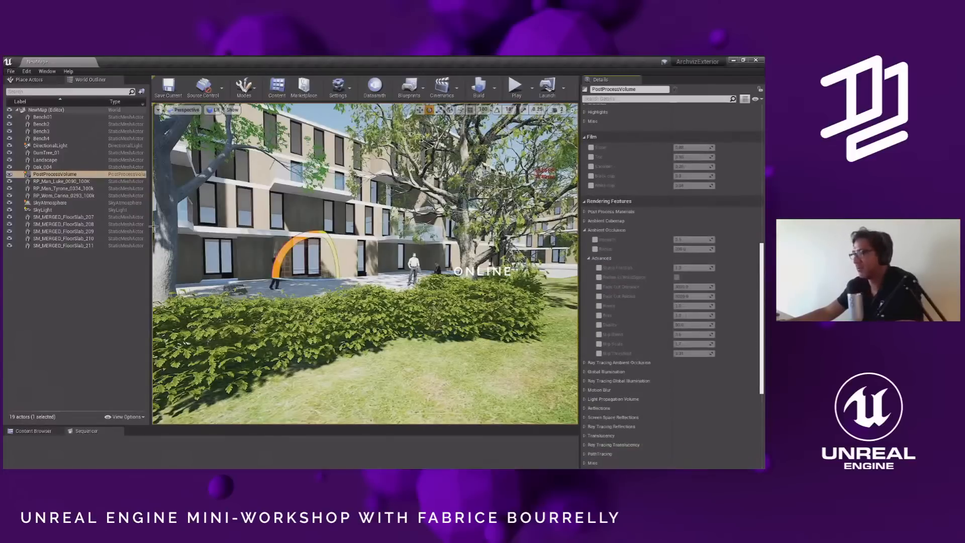
left_click(595, 249)
left_click(595, 239)
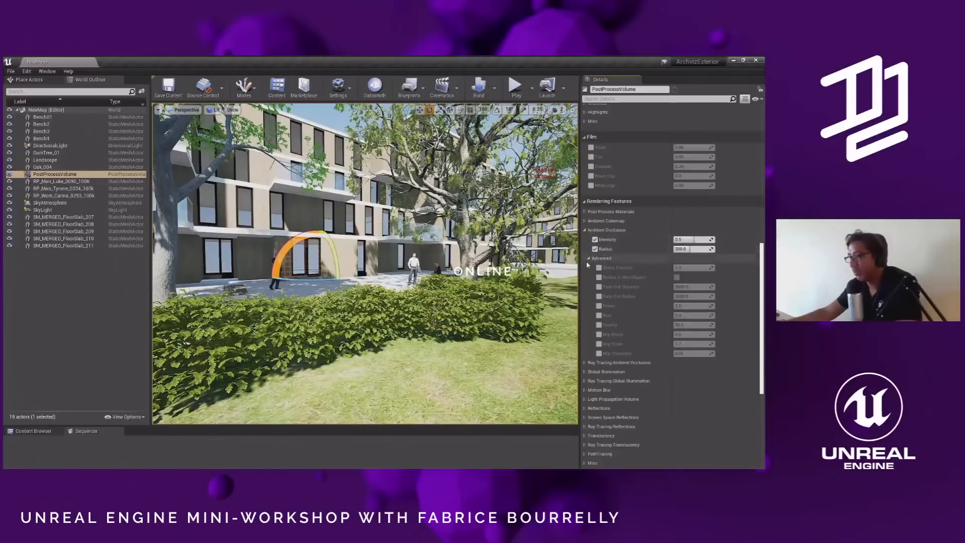
left_click(588, 258)
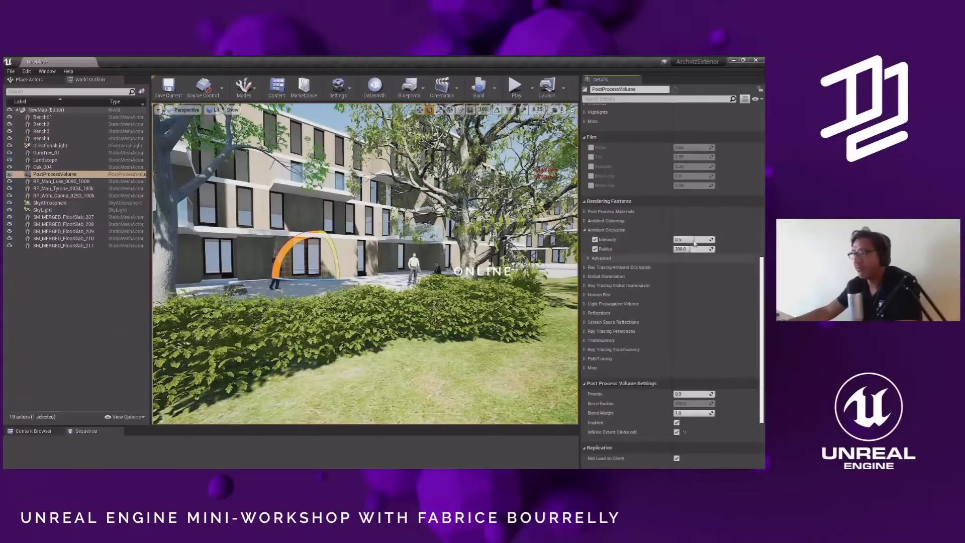
- Try the post process volume's ambient occlusion Intensity at 0.0 and 1.0 with a much smaller Radius
left_click_drag(693, 241, 674, 240)
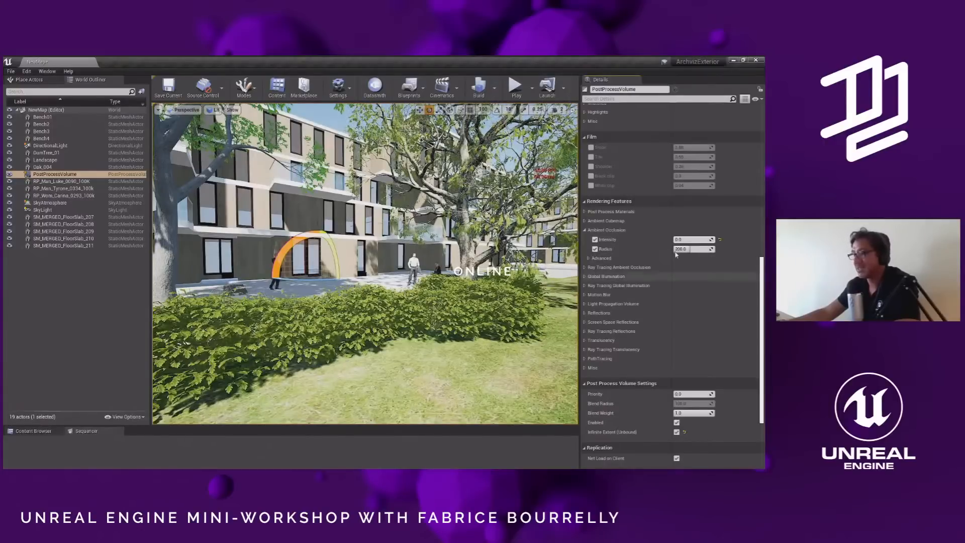
left_click_drag(691, 240, 711, 240)
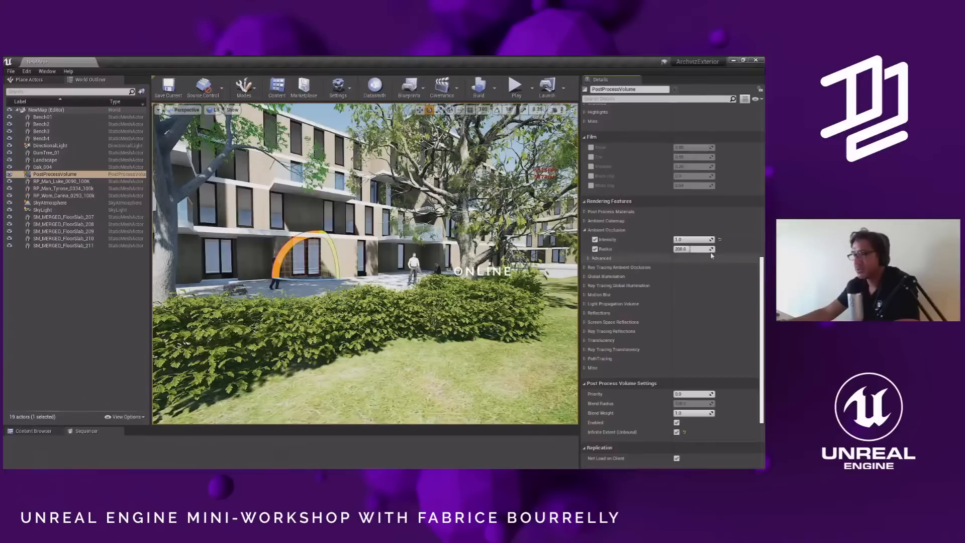
left_click_drag(693, 251, 679, 249)
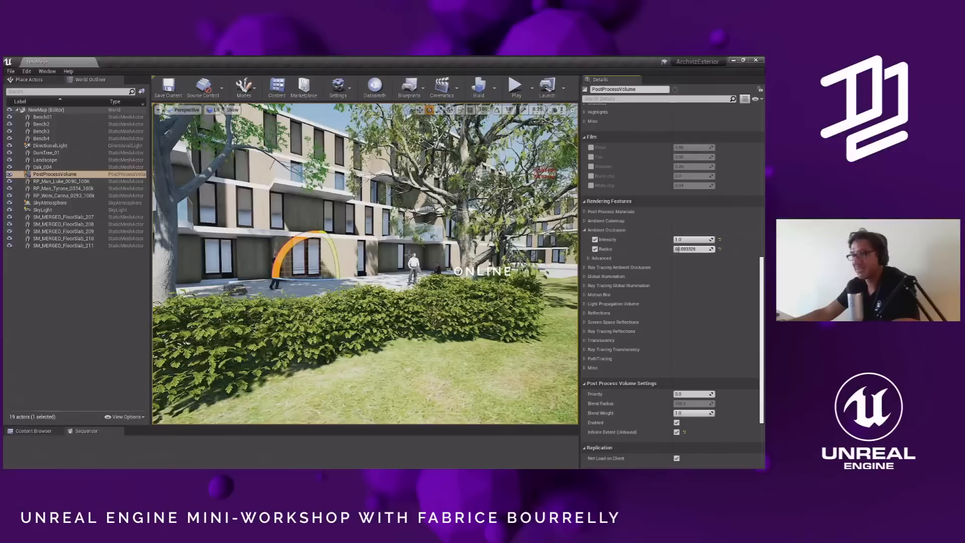
- Enable the advanced ambient occlusion Power override and set it to 2.0
left_click(600, 257)
left_click(599, 305)
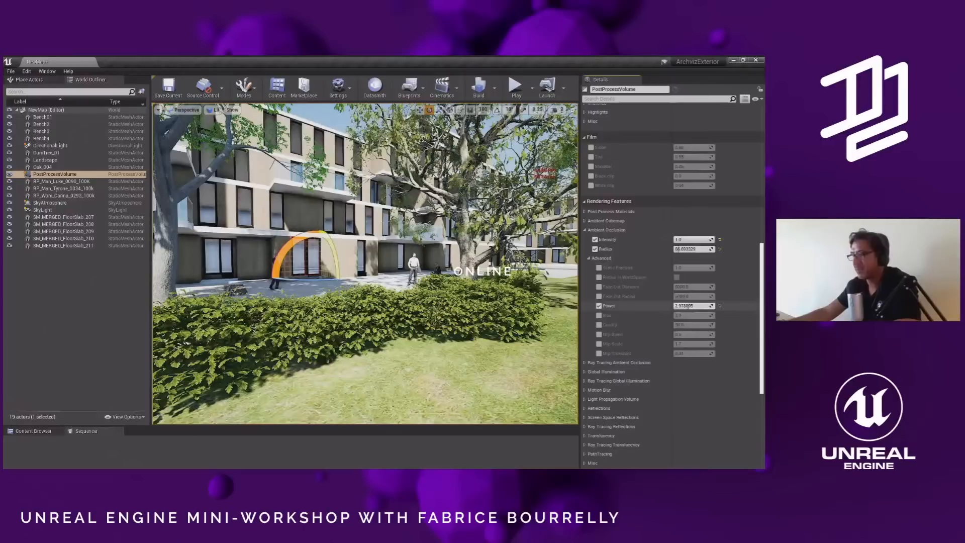
left_click(682, 306)
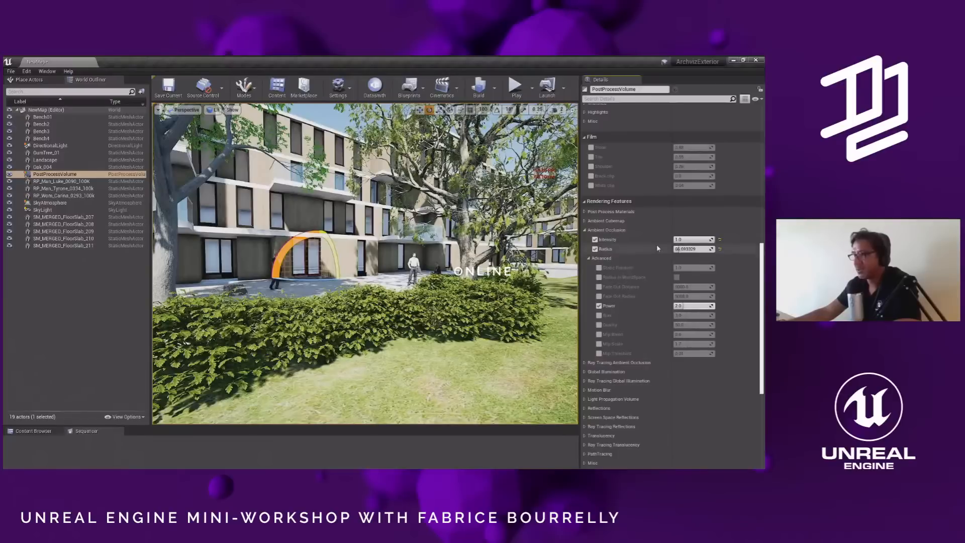
- Compare weaker and stronger ambient occlusion, set its Intensity to 0.7 and reduce the Radius slightly
left_click_drag(685, 240, 656, 240)
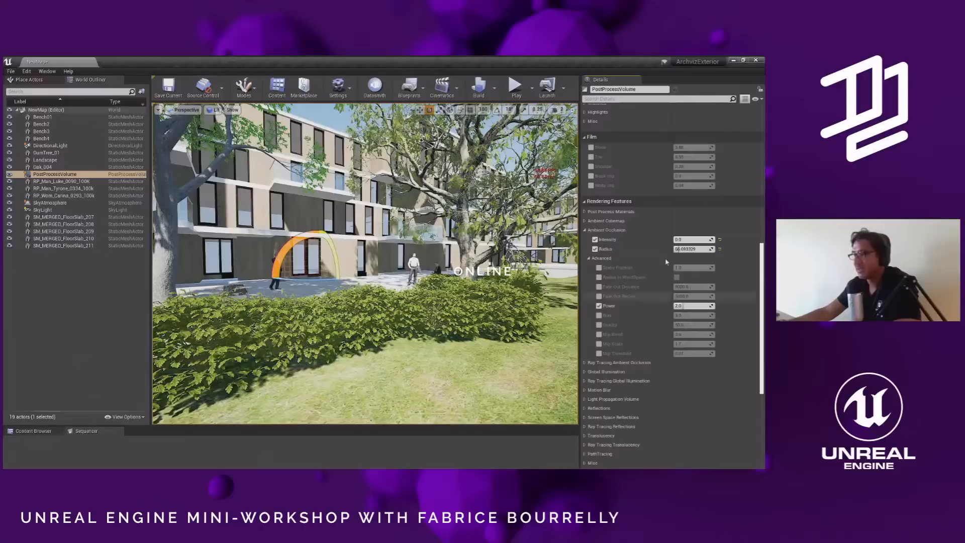
left_click_drag(684, 239, 699, 240)
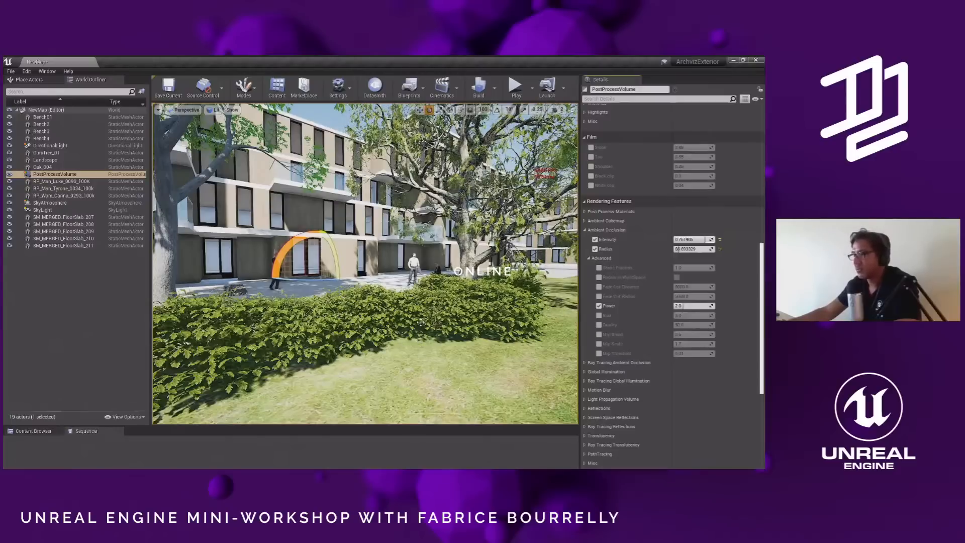
left_click_drag(695, 241, 700, 241)
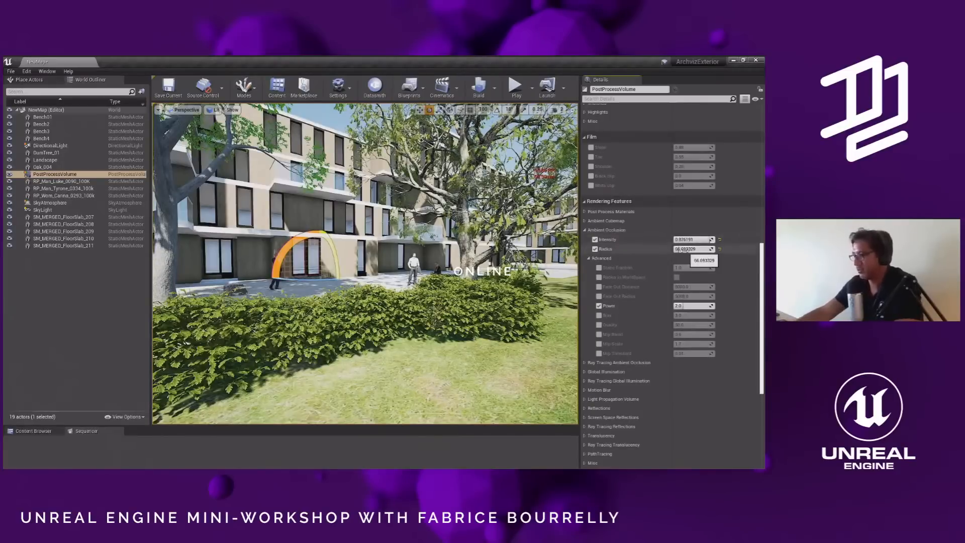
left_click(689, 241)
type("0.7")
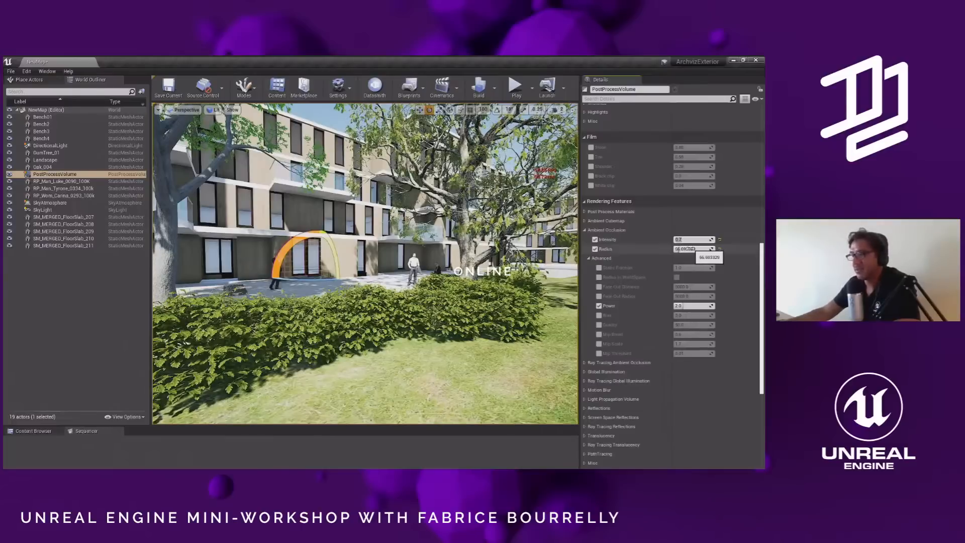
left_click_drag(693, 250, 678, 250)
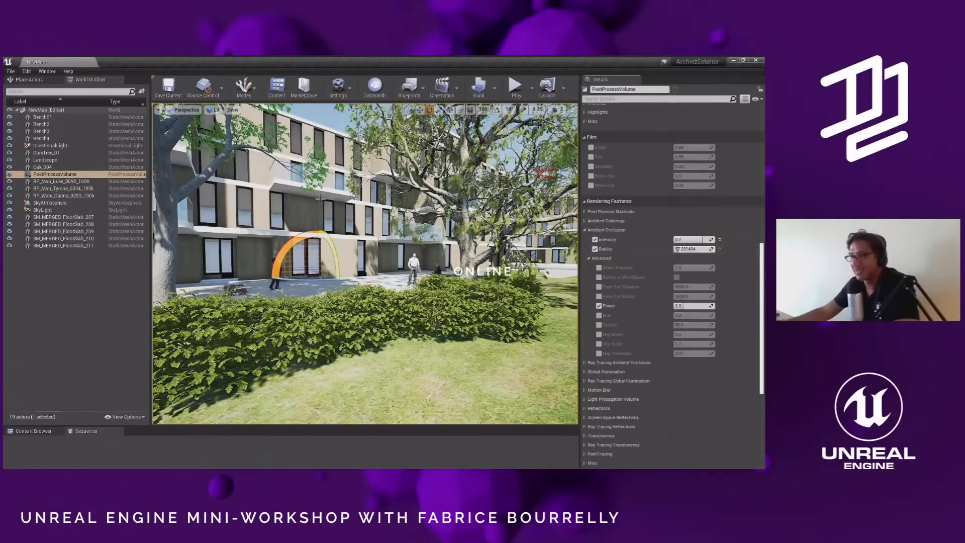
- Select the bench beside the tree trunk and move it slightly across the paving
right_click_drag(385, 209, 401, 209)
right_click_drag(281, 194, 268, 197)
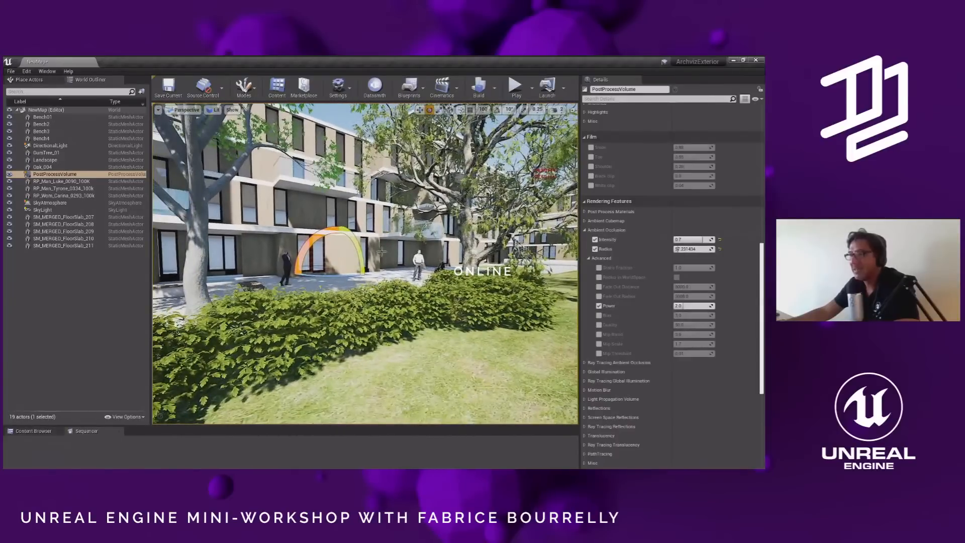
mouse_move(405, 246)
right_mouse_down()
mouse_move(390, 242)
mouse_move(411, 246)
right_mouse_up()
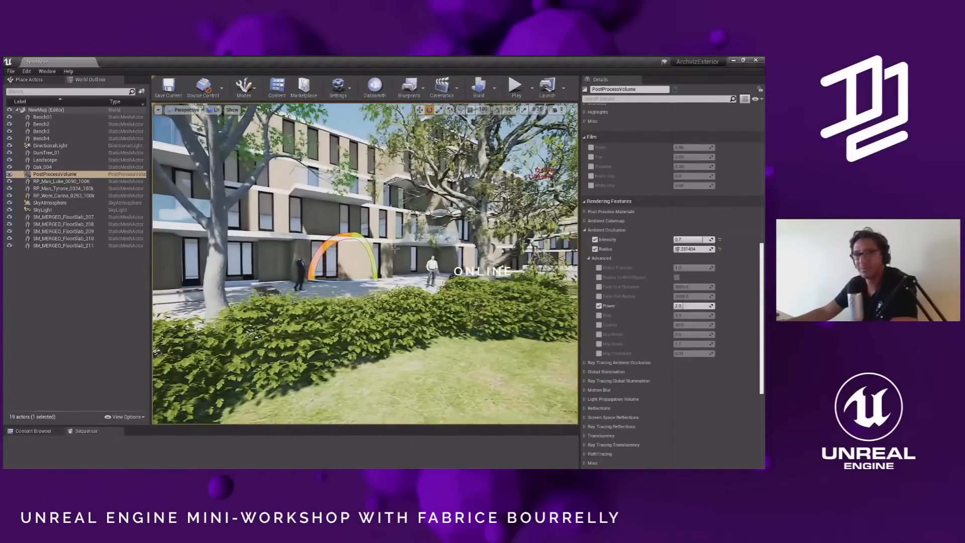
key("Escape")
left_click(311, 191)
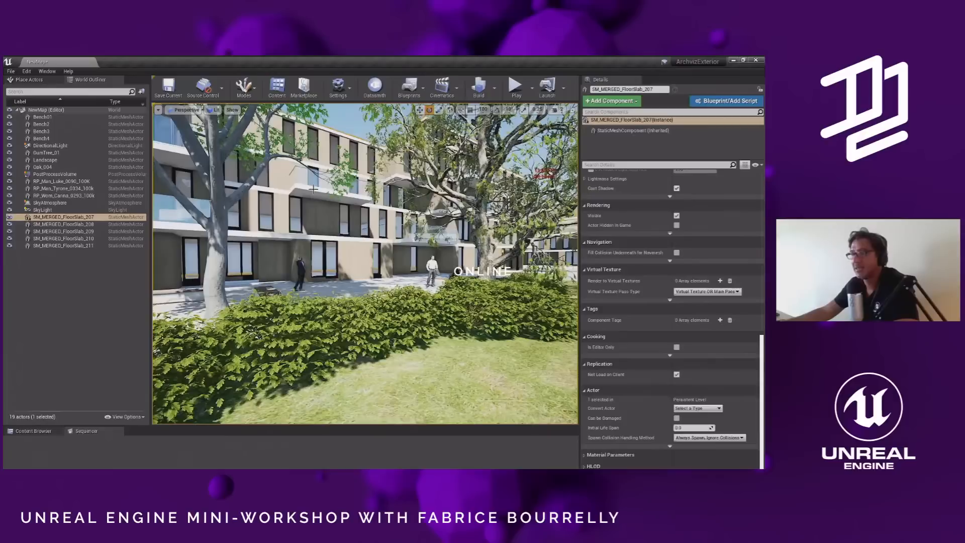
left_click(301, 267)
left_click(276, 211)
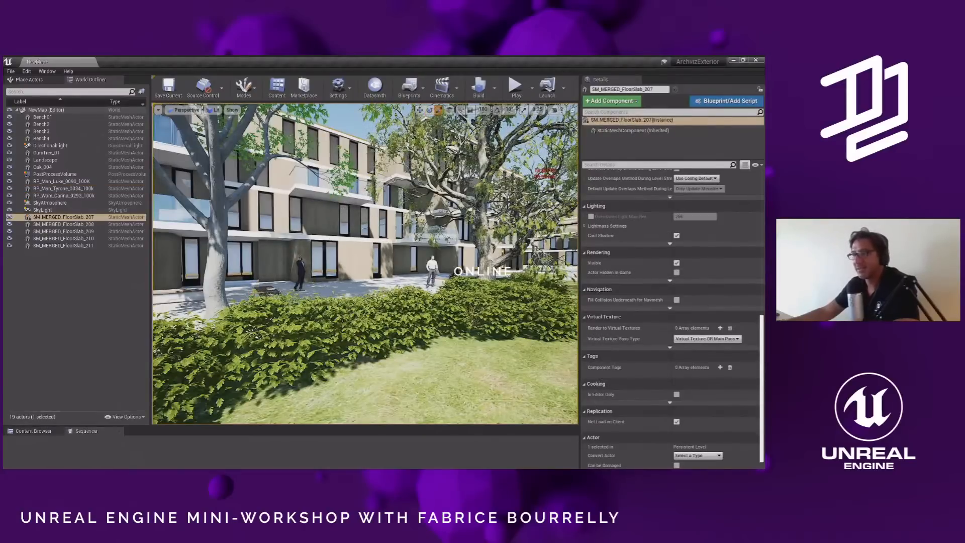
left_click_drag(245, 292, 244, 327, "alt")
left_click(268, 295)
key("w")
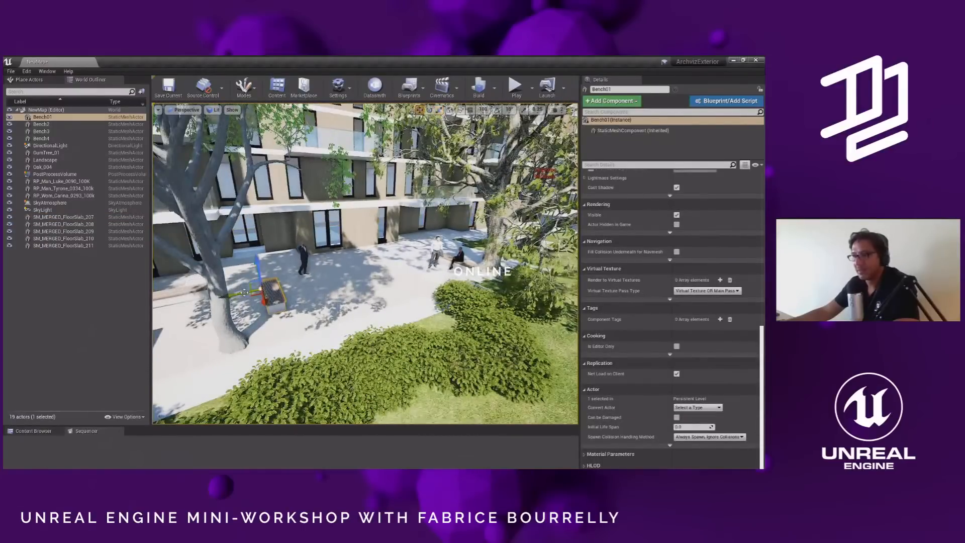
mouse_move(249, 292)
left_mouse_down()
mouse_move(330, 285)
mouse_move(256, 297)
left_mouse_up()
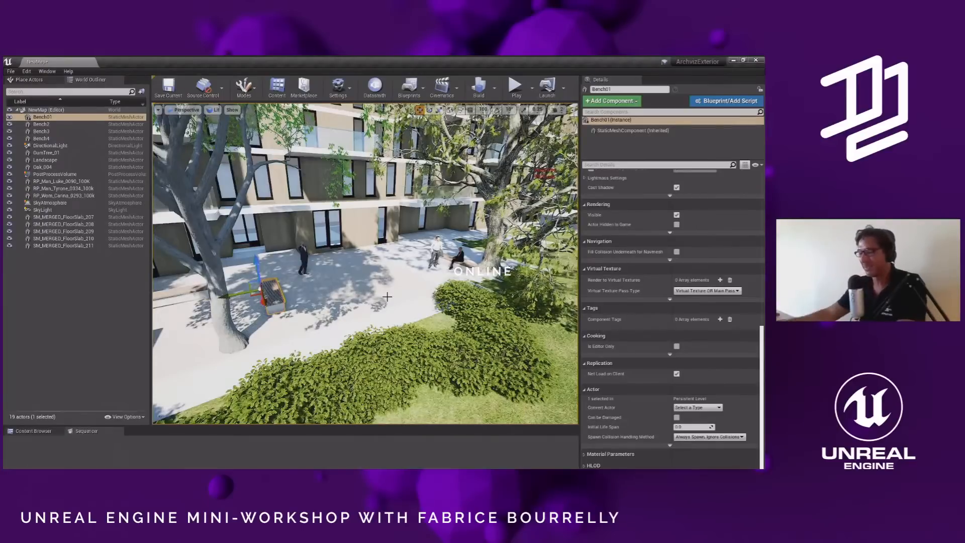
- Show the scene's light icons and rotate the directional light below the horizon so the scene goes dark
left_click_drag(432, 273, 432, 236, "alt")
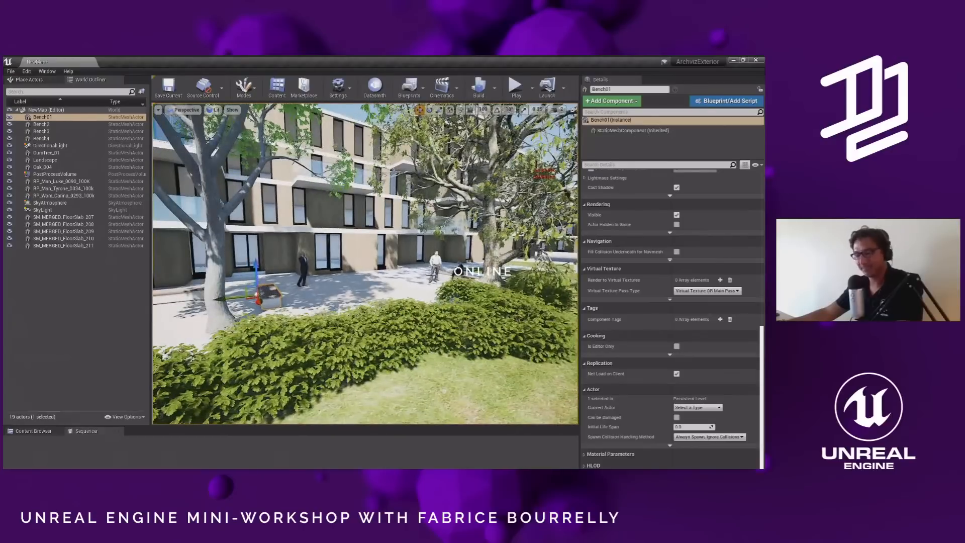
scroll(385, 288, "up", 1)
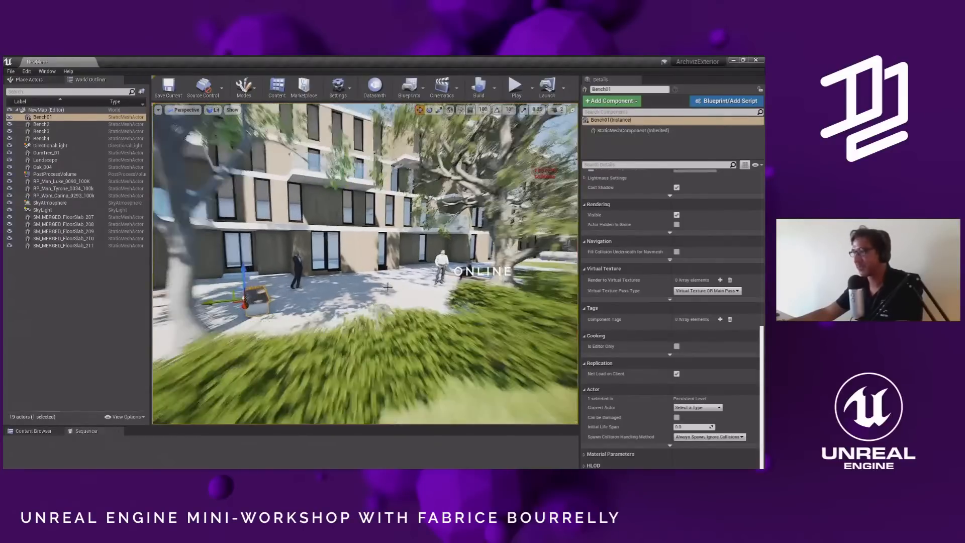
scroll(390, 287, "up", 1)
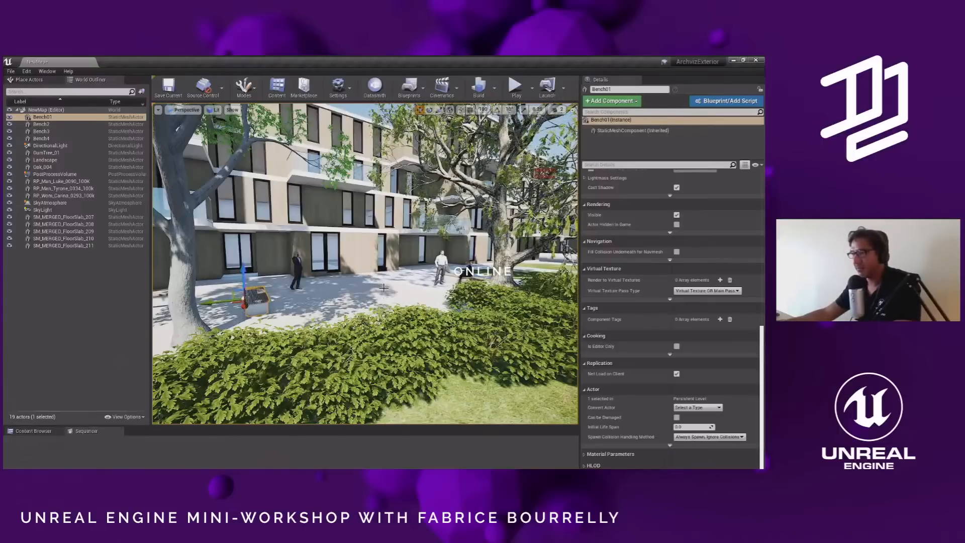
scroll(384, 292, "down", 3)
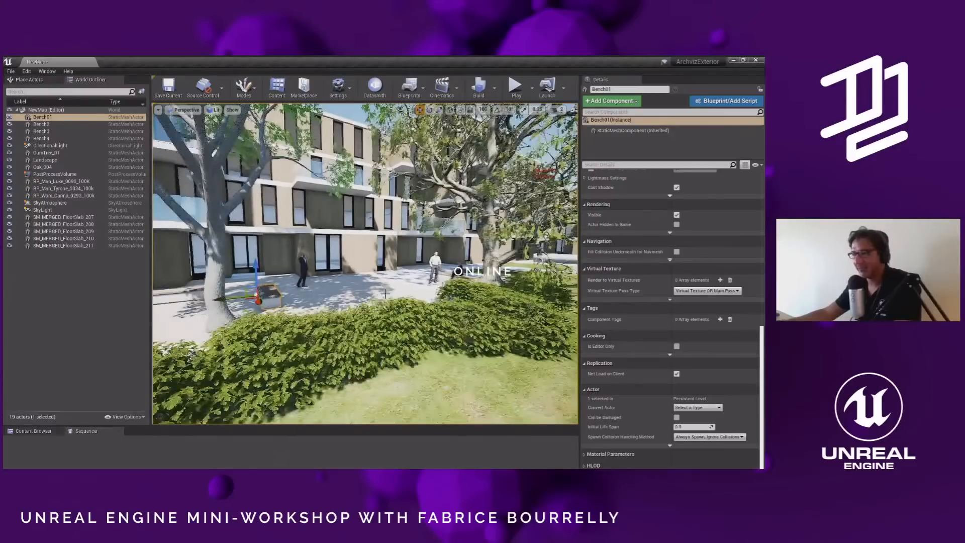
key("g")
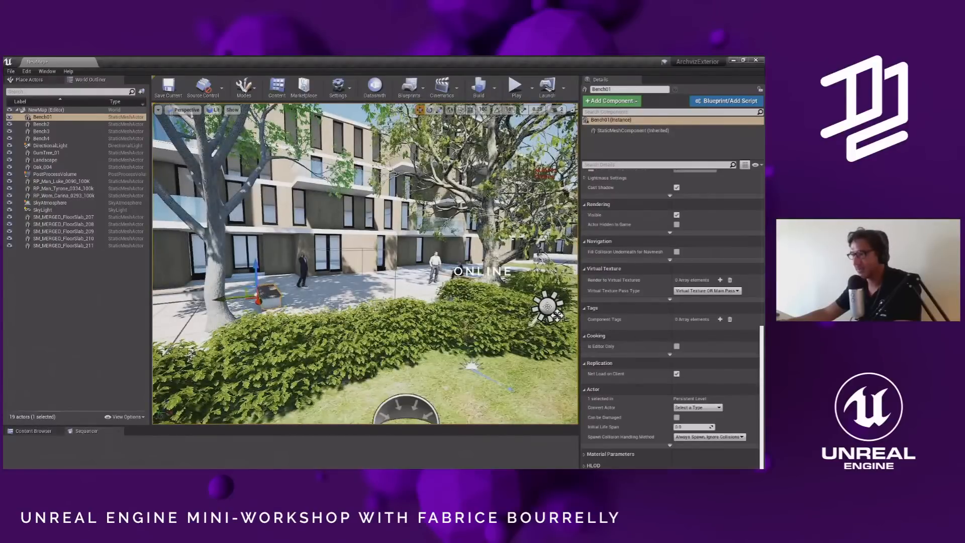
left_click(547, 306)
key("e")
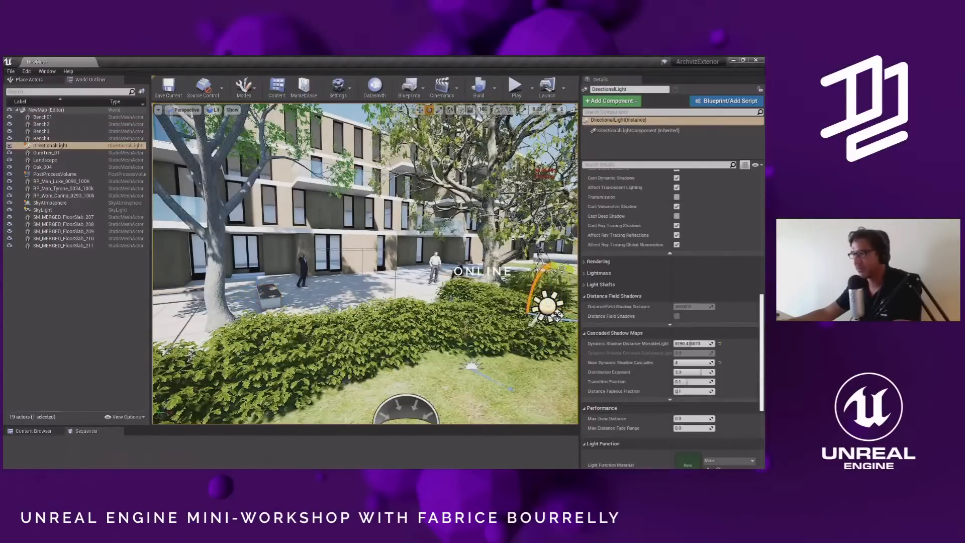
left_click_drag(557, 315, 557, 315)
mouse_move(511, 287)
right_mouse_down()
mouse_move(678, 284)
mouse_move(452, 304)
mouse_move(504, 295)
right_mouse_up()
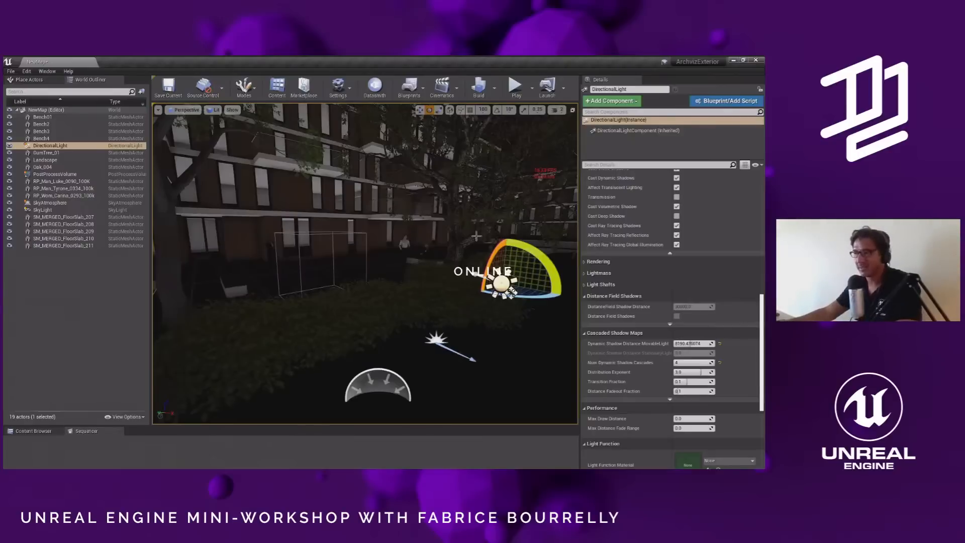
- Select the sky light and review its Lower Hemisphere Is Solid Color option in the darkened scene
left_click(382, 384)
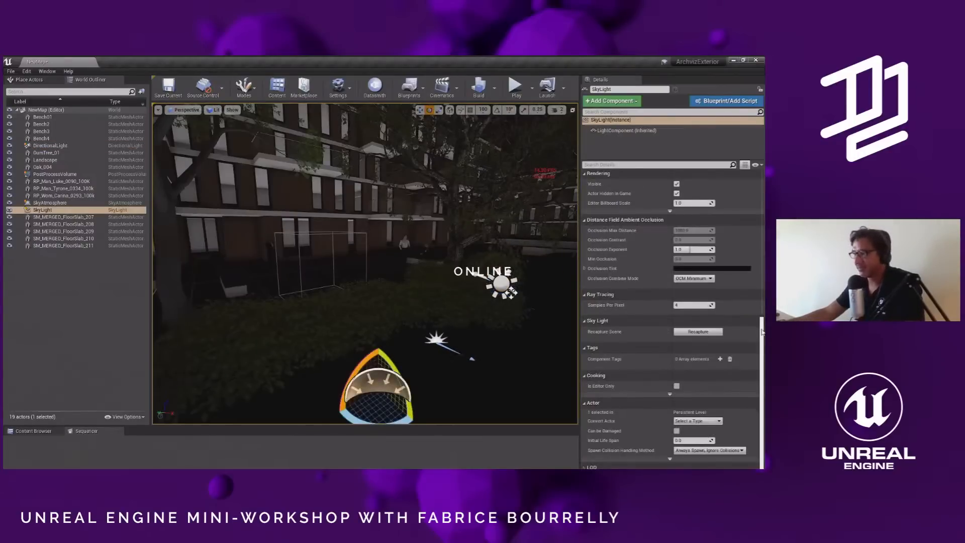
scroll(763, 327, "up", 5)
scroll(763, 327, "up", 4)
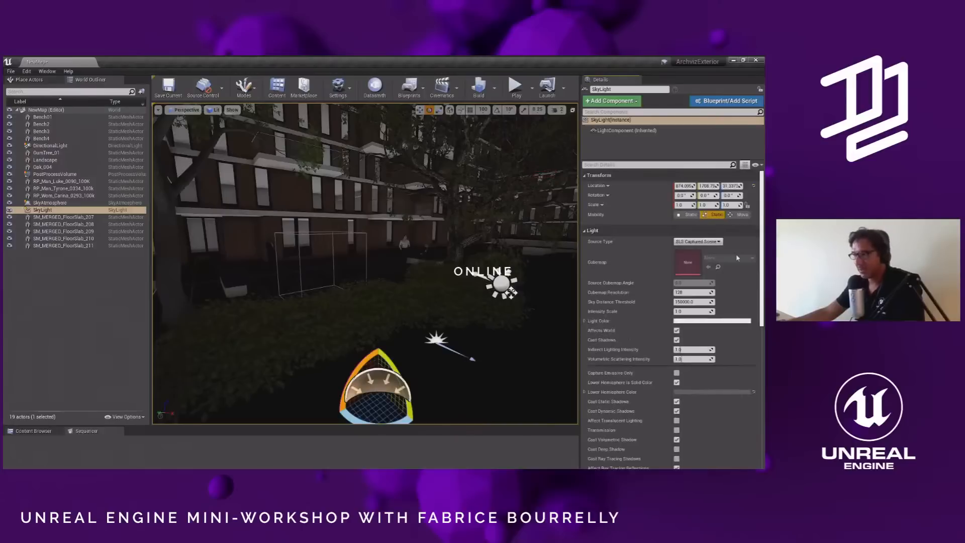
left_click(675, 383)
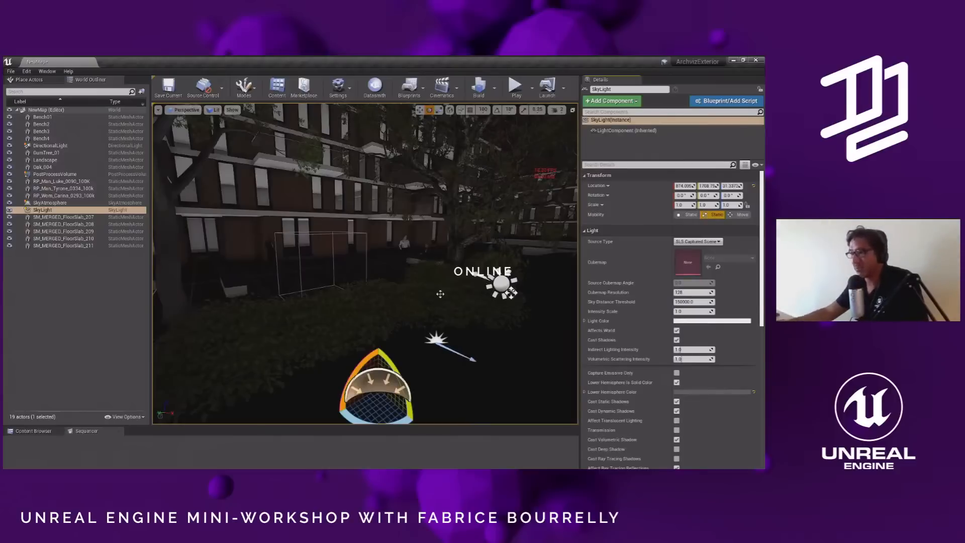
- Rotate the directional light back above the horizon so low sunlight rakes across the facade, hedge and lawn
left_click(501, 282)
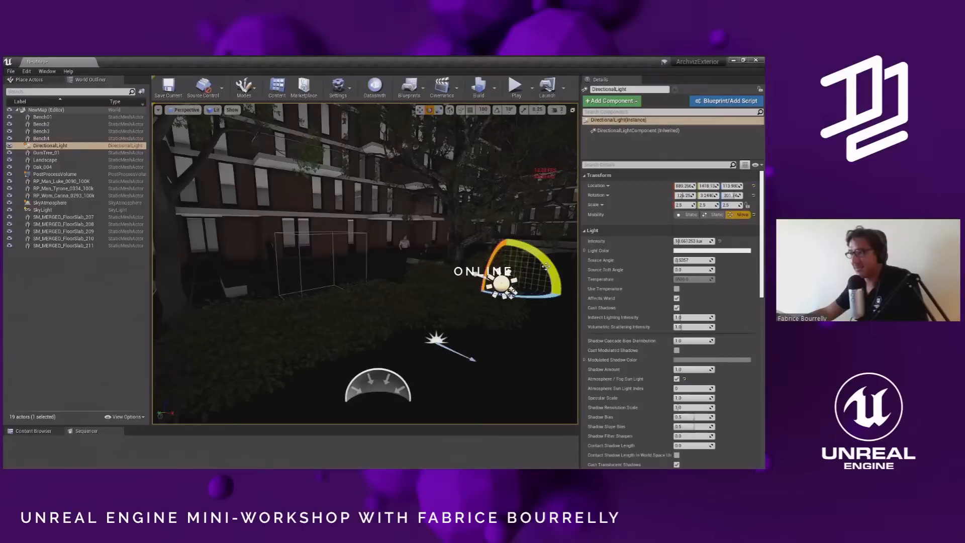
left_click_drag(549, 261, 551, 264)
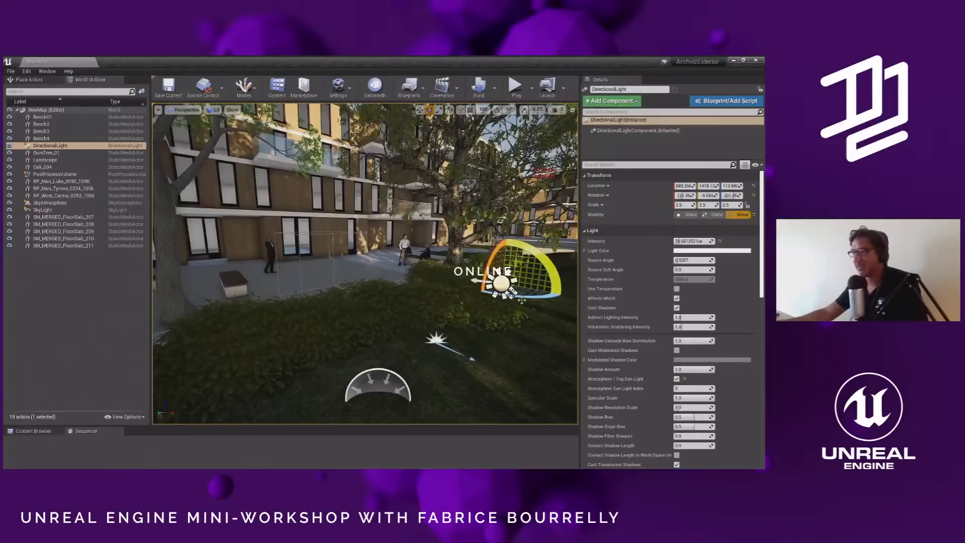
left_click_drag(531, 297, 529, 300)
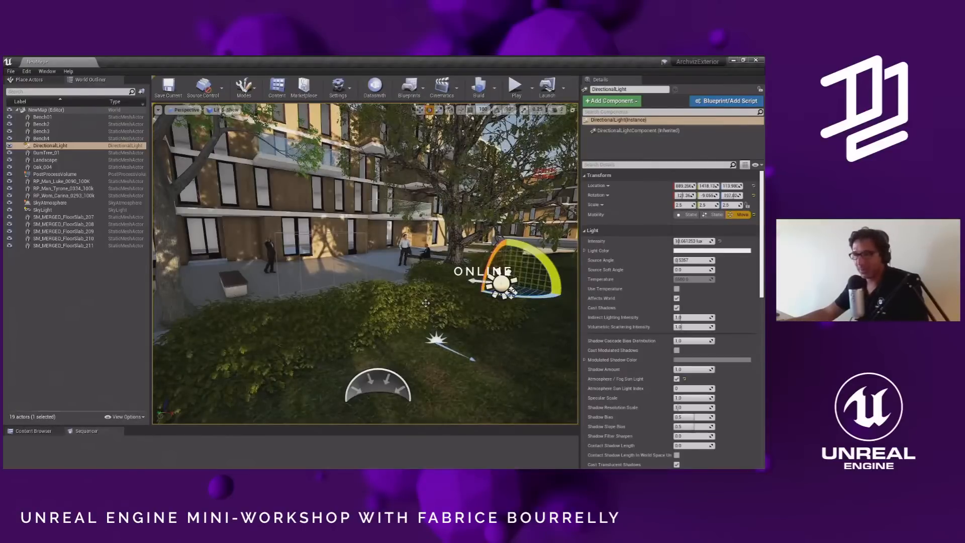
right_click_drag(438, 301, 414, 289)
left_click_drag(567, 270, 437, 253)
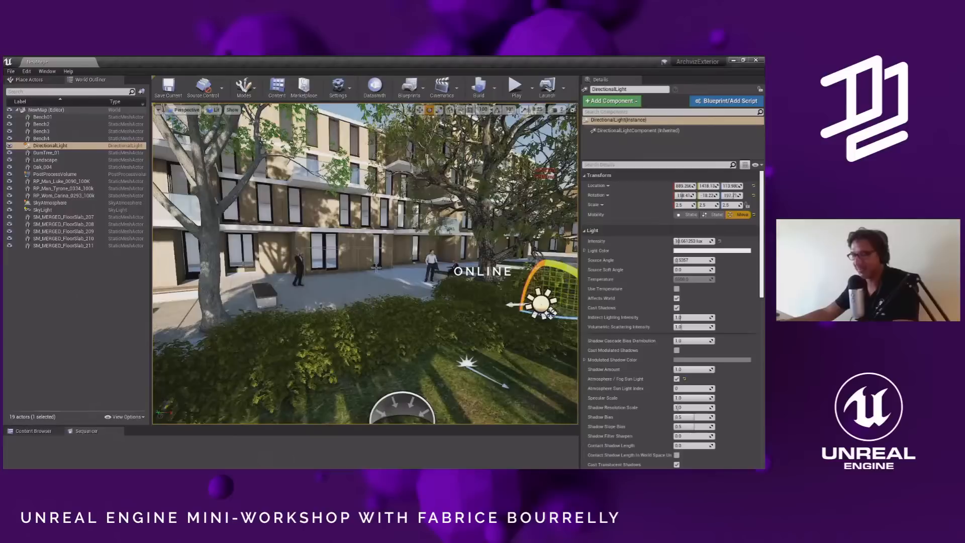
- Inspect the low sunlight and shadows up close on the oak foliage, building facade and paving
right_click_drag(419, 251, 435, 243)
key("w")
right_click_drag(492, 331, 361, 300)
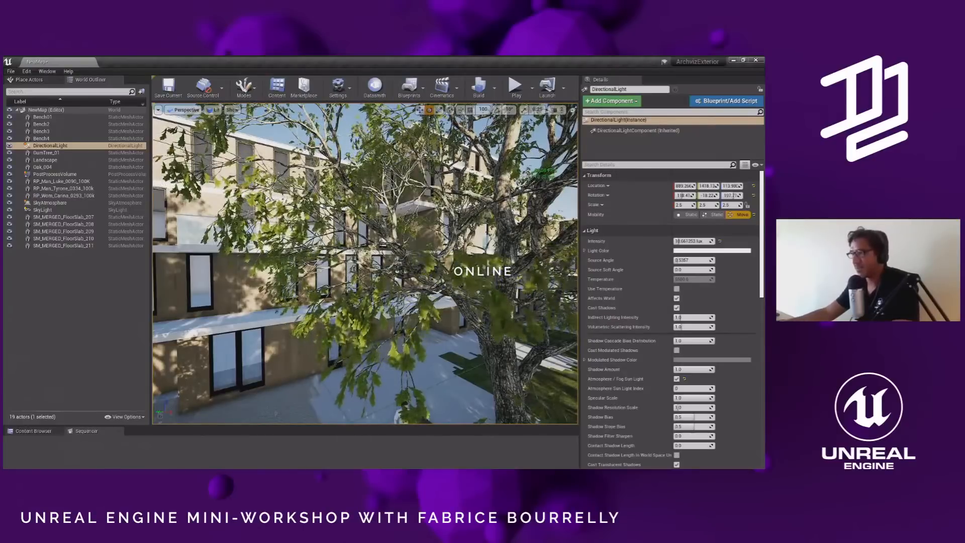
right_click_drag(392, 208, 416, 241)
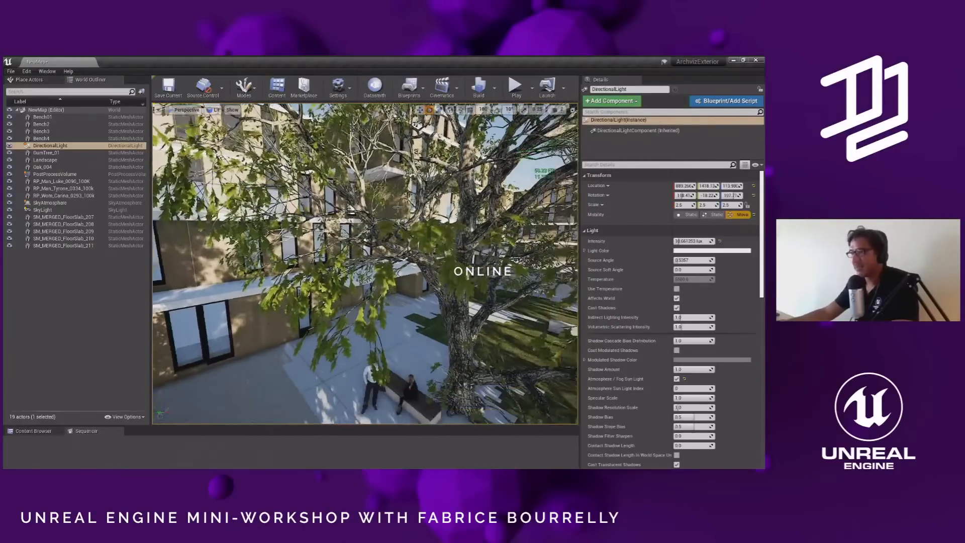
- Examine the leaf shadows on the balcony facade and floor up close, finishing with a wide courtyard view
right_click_drag(392, 208, 440, 233)
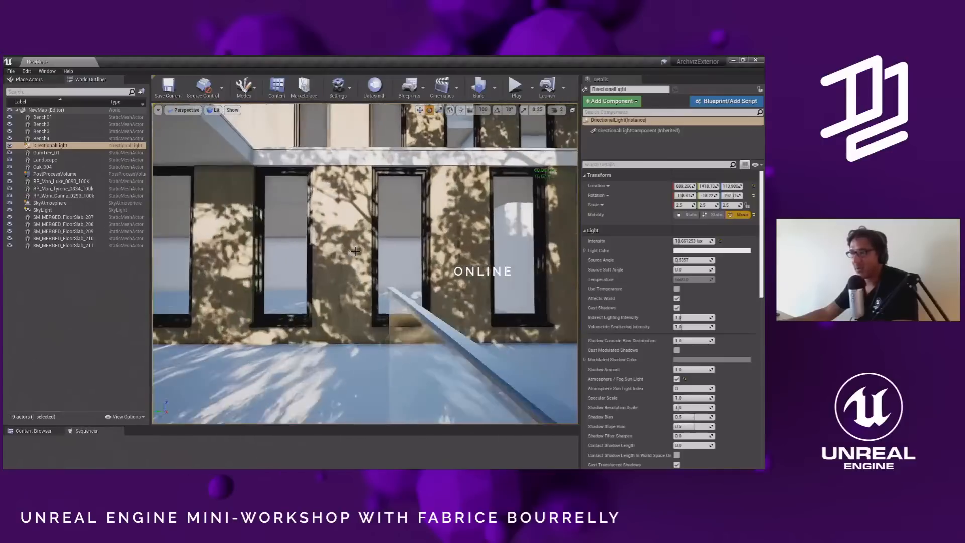
right_click_drag(356, 251, 356, 253)
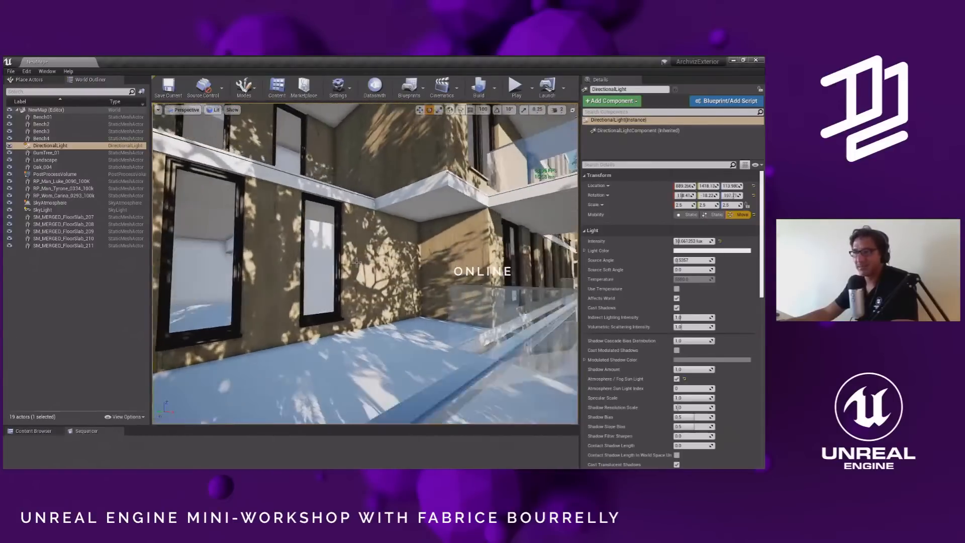
right_click_drag(356, 263, 359, 265)
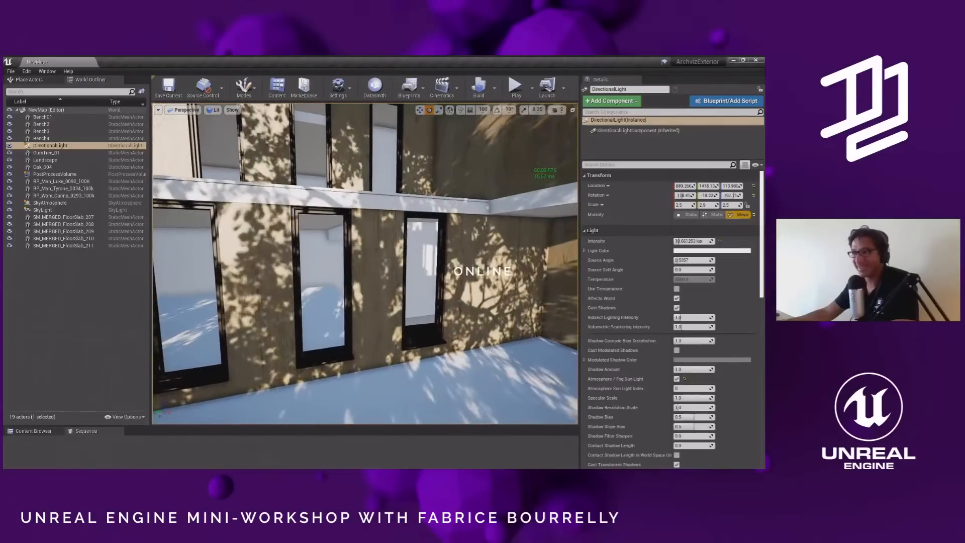
key("s")
right_click_drag(359, 264, 327, 246)
key("s")
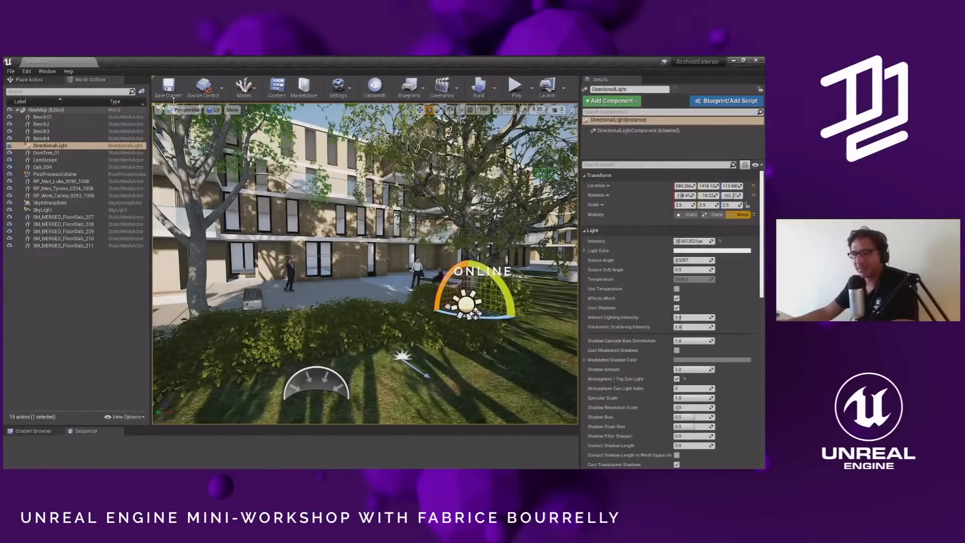
- Bring up the Content Browser, enlarge it and show the start of its folder tree
left_click(34, 430)
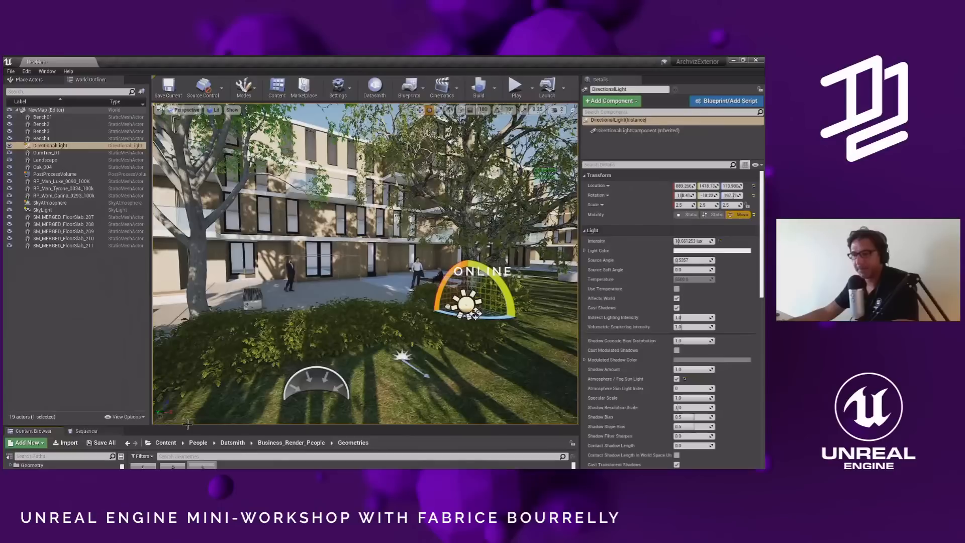
left_click_drag(196, 425, 197, 367)
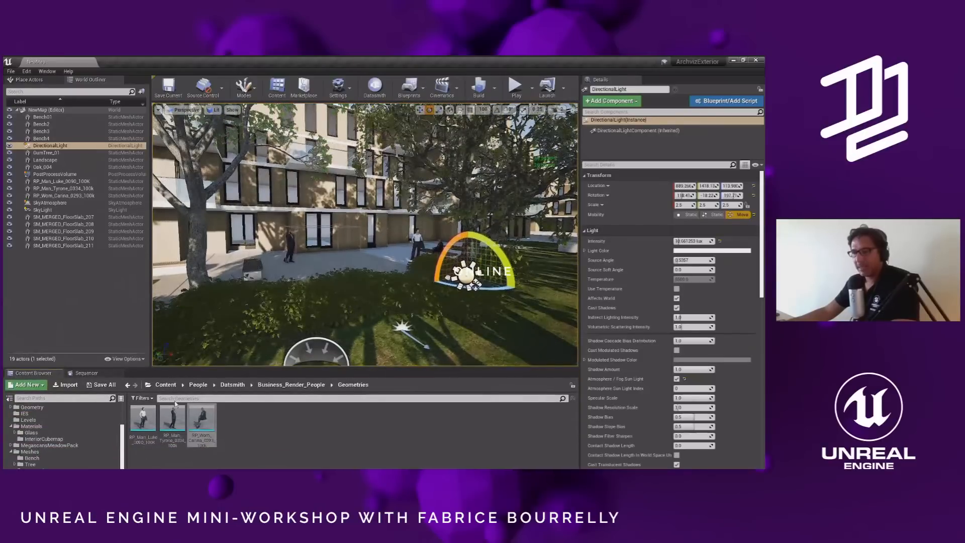
left_click_drag(124, 416, 126, 405)
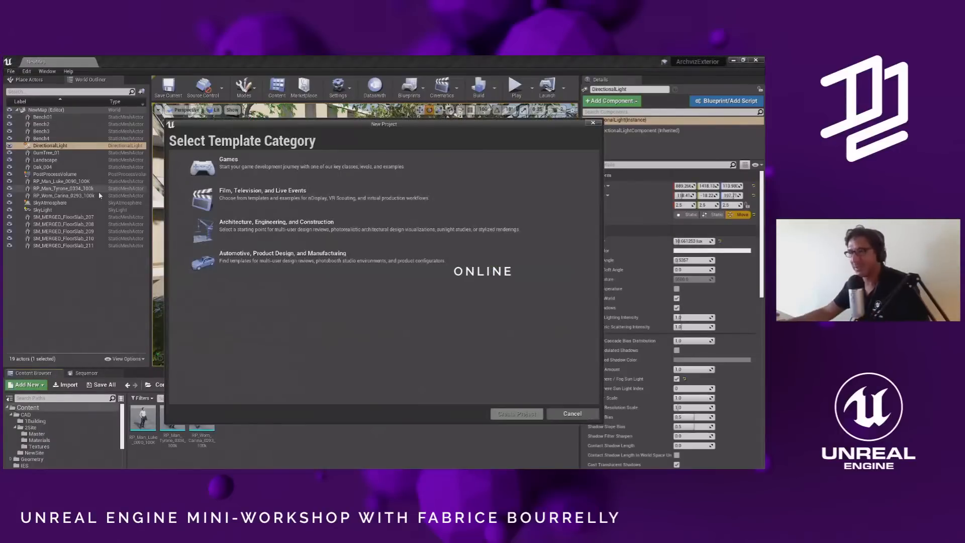
- Review the raytracing option of the Archvis template under Architecture, Engineering, and Construction in the new project wizard, and cancel the wizard
left_click_drag(240, 125, 219, 104)
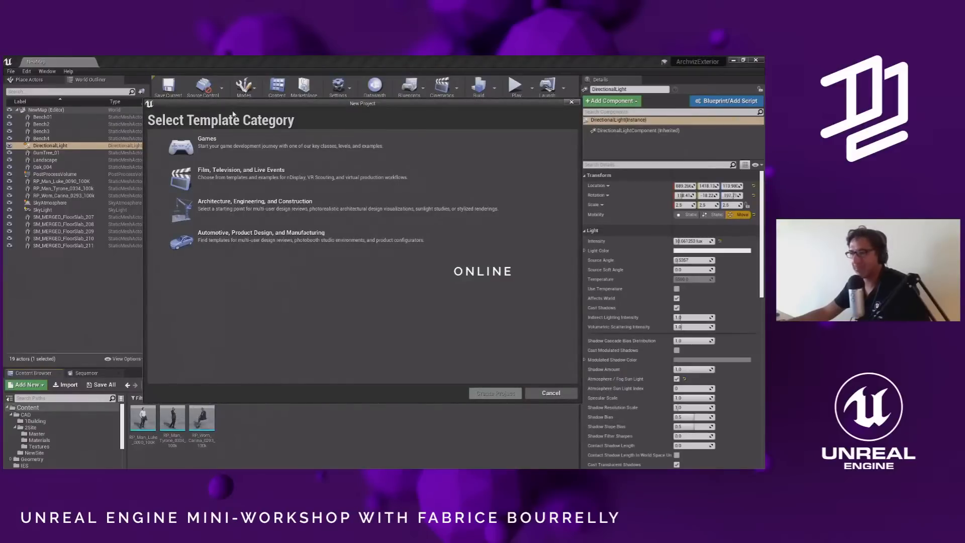
left_click(251, 202)
left_click(195, 151)
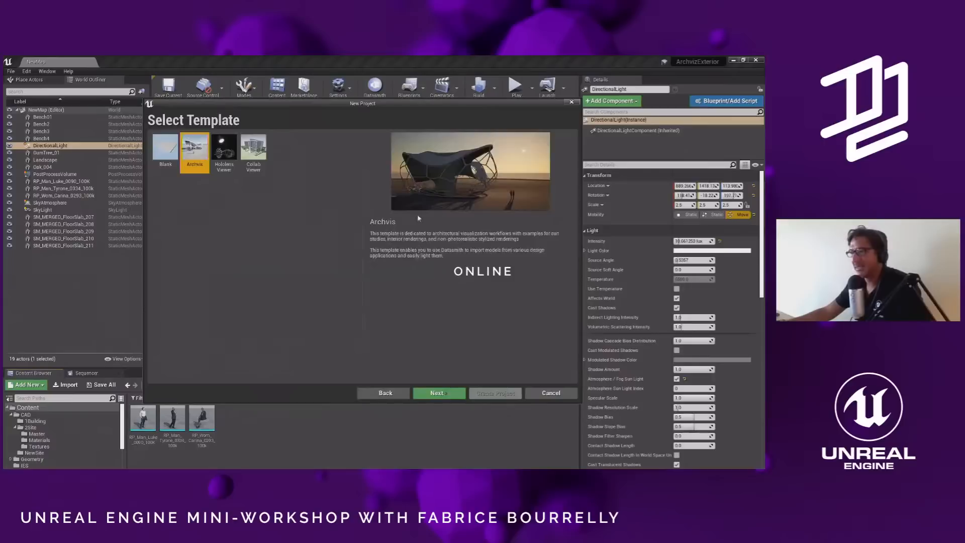
left_click(439, 393)
left_click(406, 167)
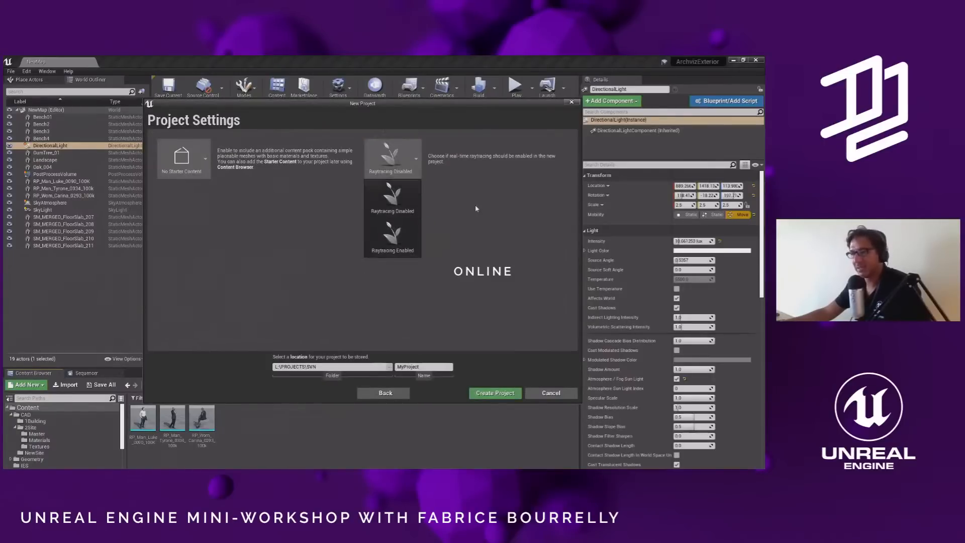
left_click(537, 237)
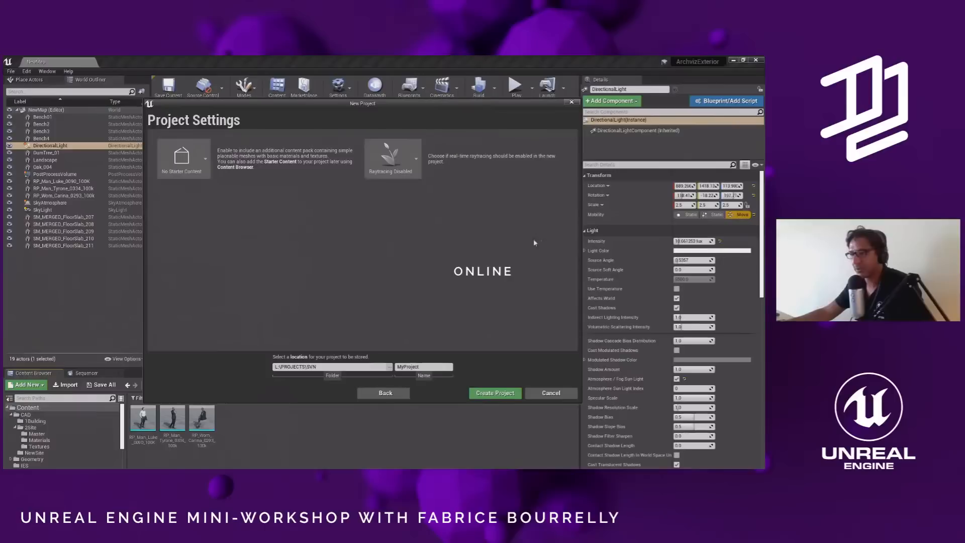
left_click(550, 393)
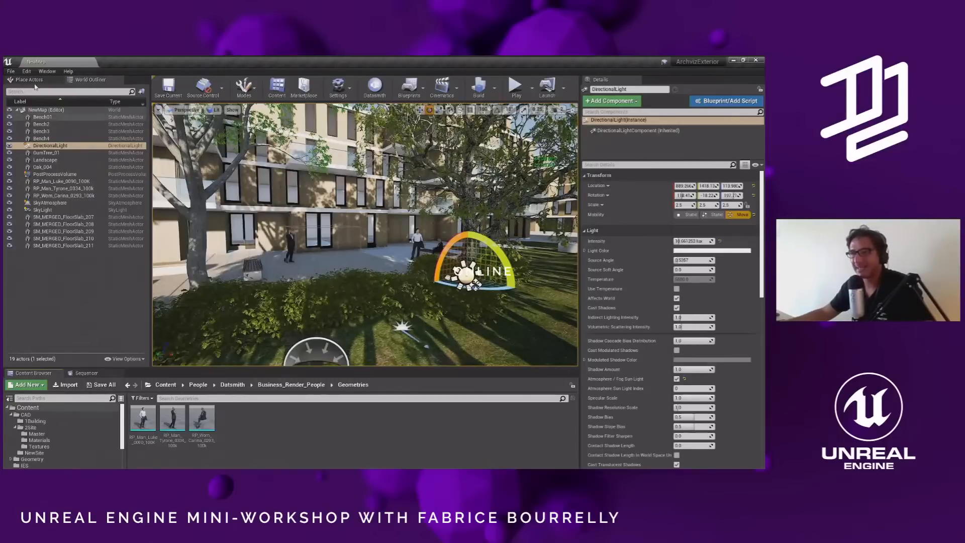
- Open the project settings and display the engine's Rendering category
left_click(27, 70)
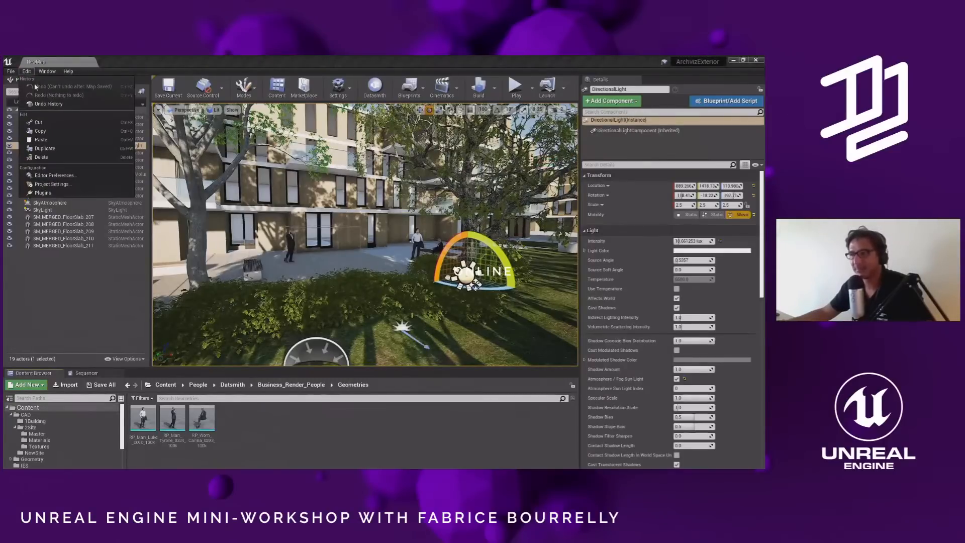
left_click(51, 183)
left_click_drag(184, 119, 251, 83)
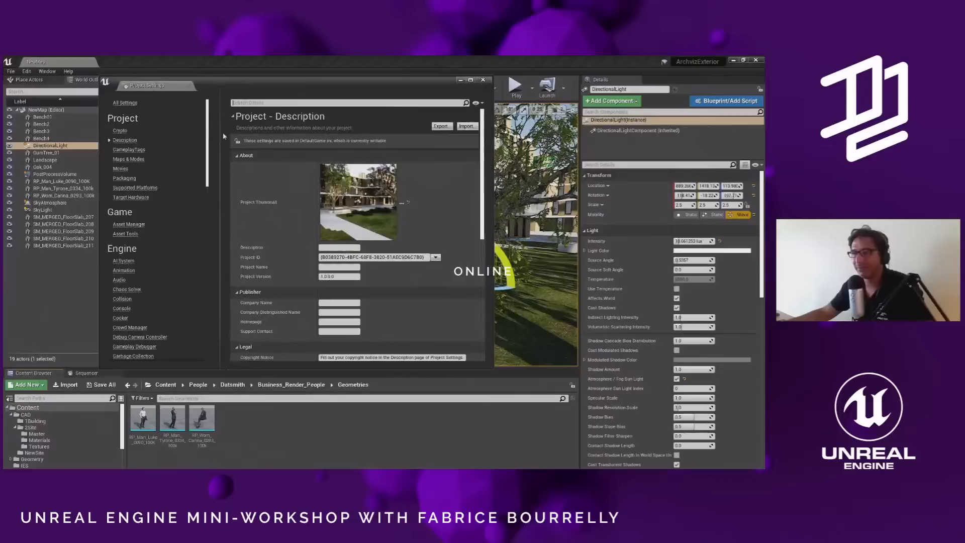
scroll(208, 166, "down", 6)
scroll(151, 227, "down", 3)
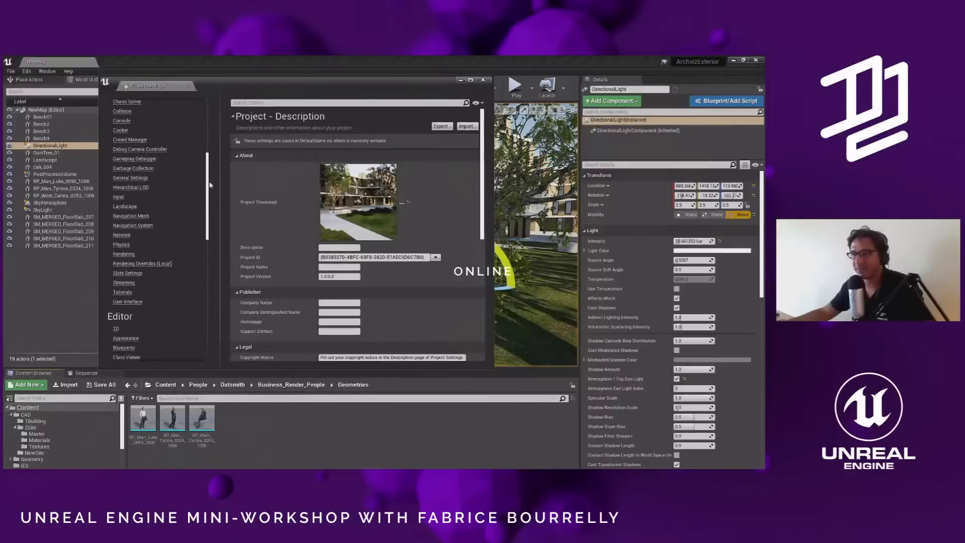
left_click(124, 254)
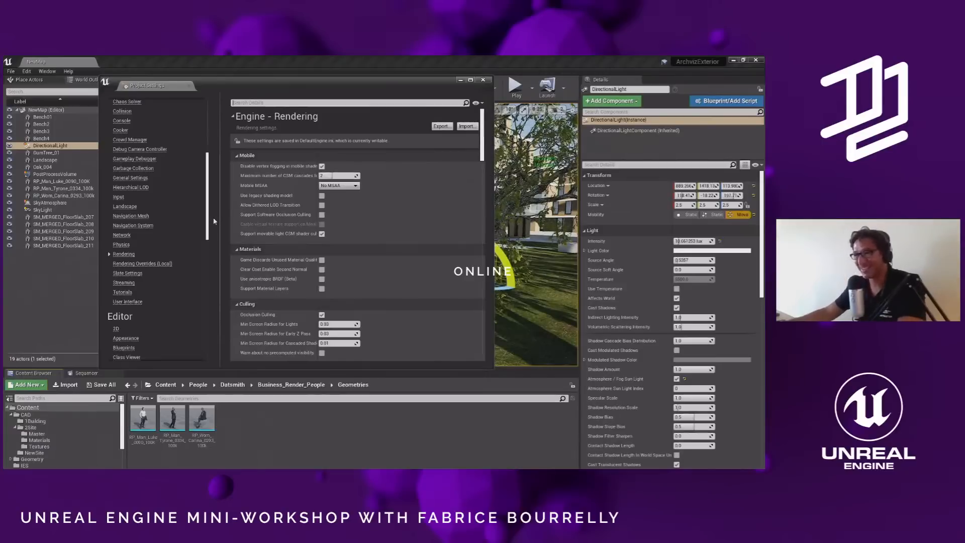
- Check the Default RHI options in the Windows platform settings, keeping DirectX 12
left_click_drag(207, 219, 228, 348)
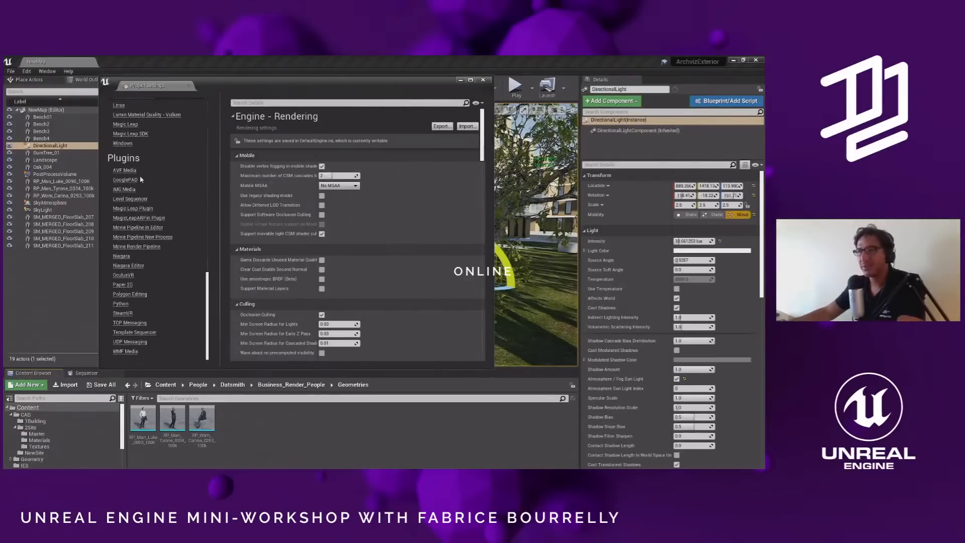
left_click(123, 143)
scroll(135, 153, "up", 5)
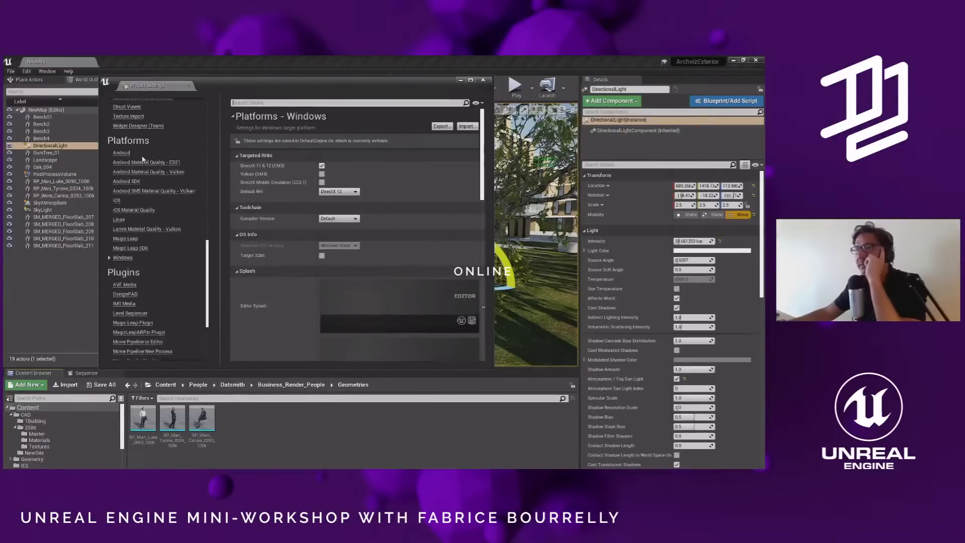
scroll(142, 158, "up", 1)
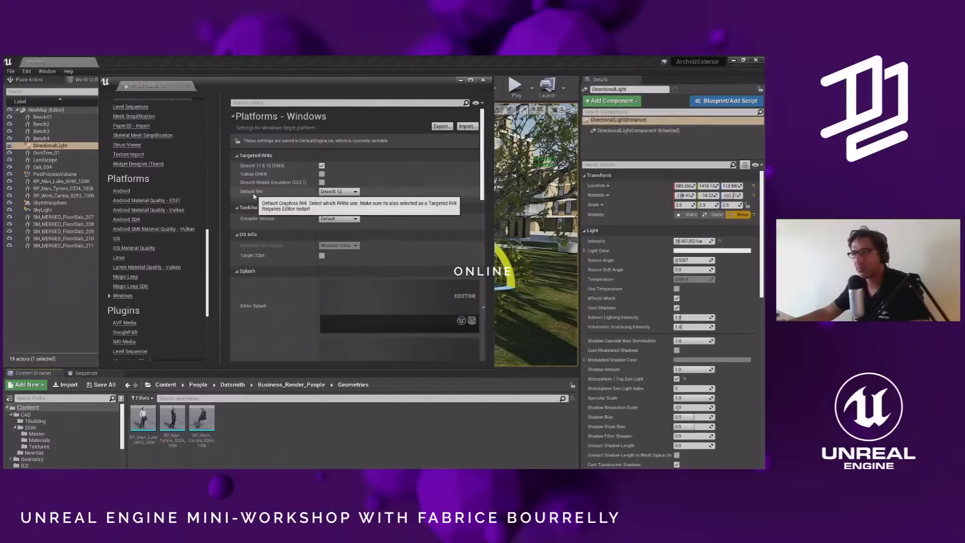
left_click(336, 192)
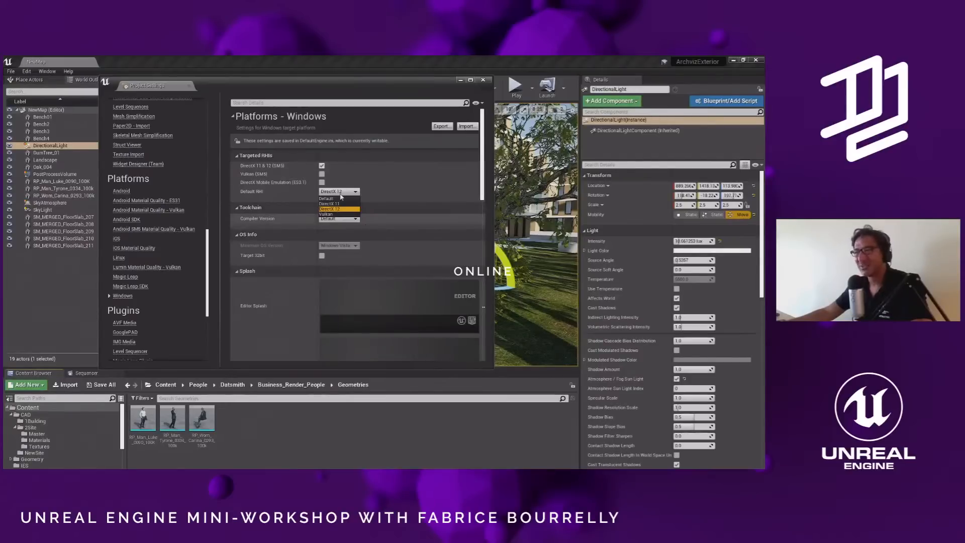
left_click(340, 194)
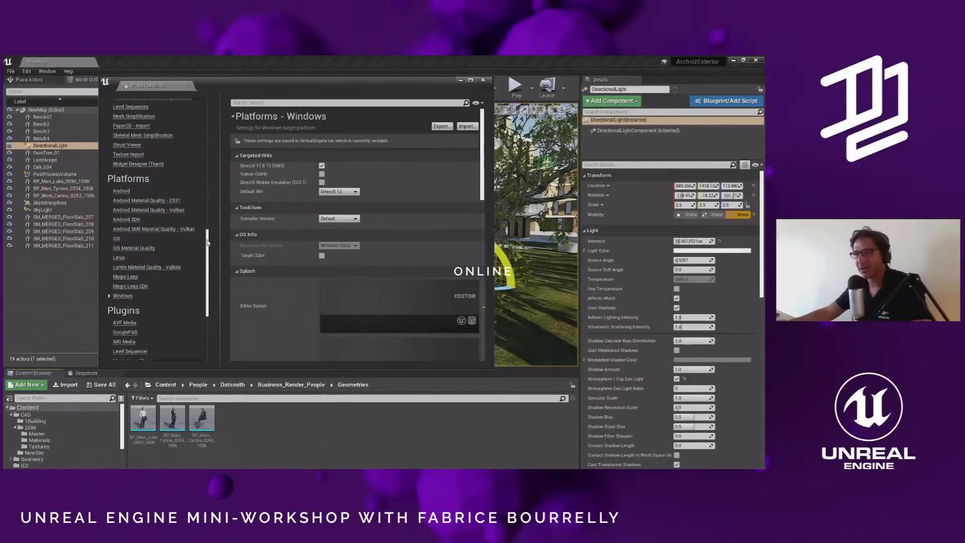
- Enable Ray Tracing in the engine's Rendering project settings
left_click_drag(207, 243, 211, 135)
scroll(169, 182, "down", 3)
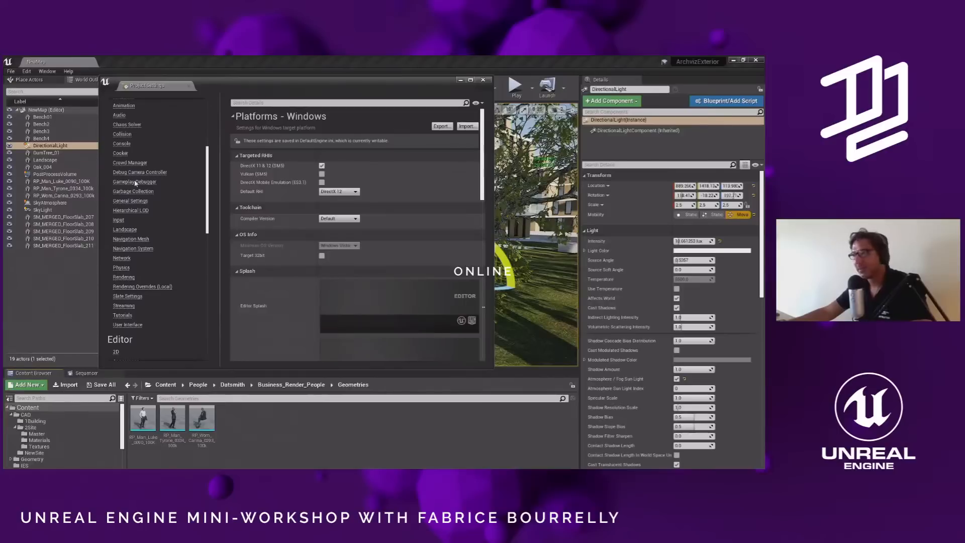
left_click(124, 277)
left_click_drag(481, 131, 479, 343)
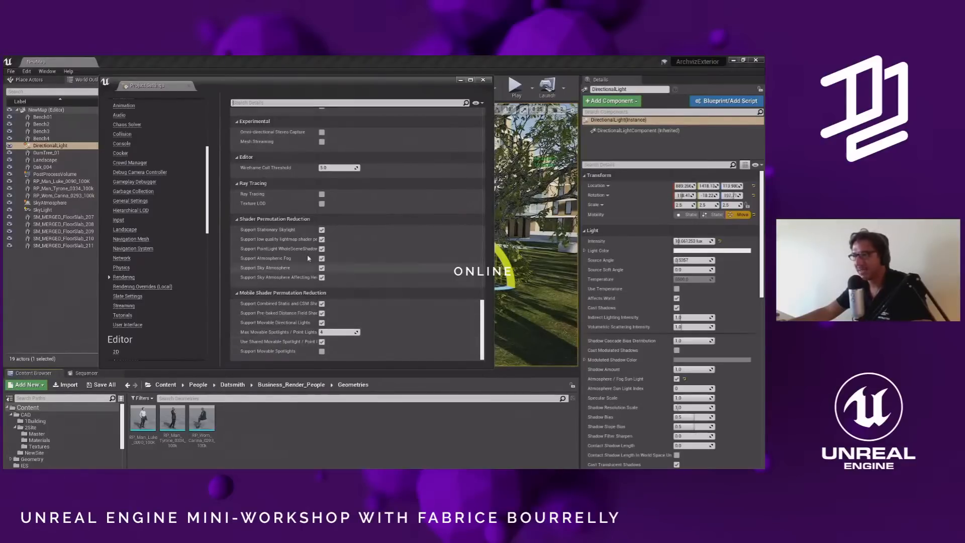
left_click(322, 194)
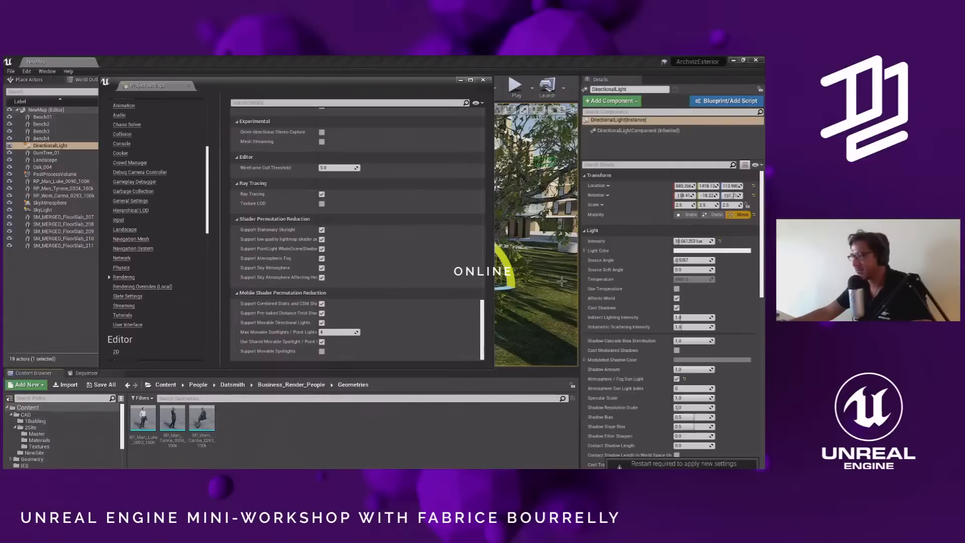
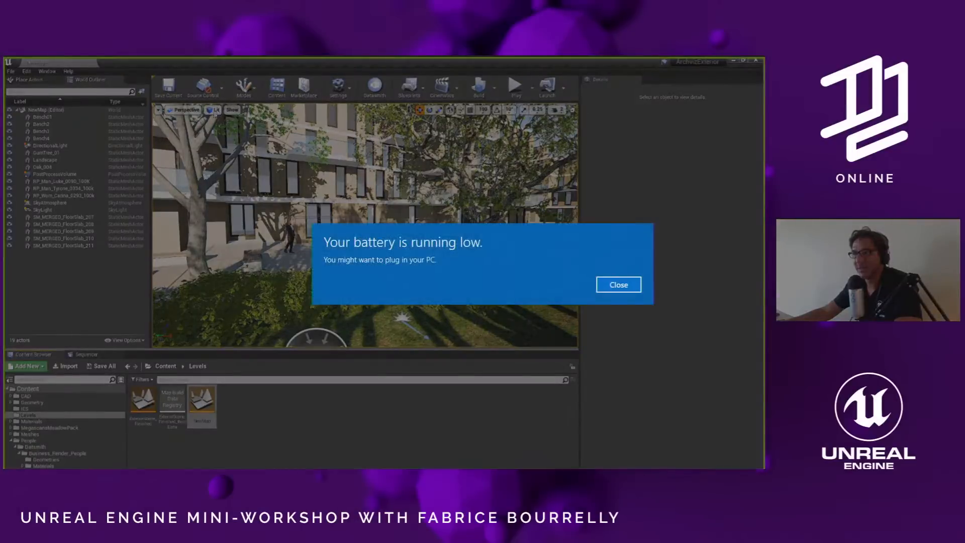
- Look through the viewport's show flags and view modes, and dismiss the low-battery warning
left_click(232, 109)
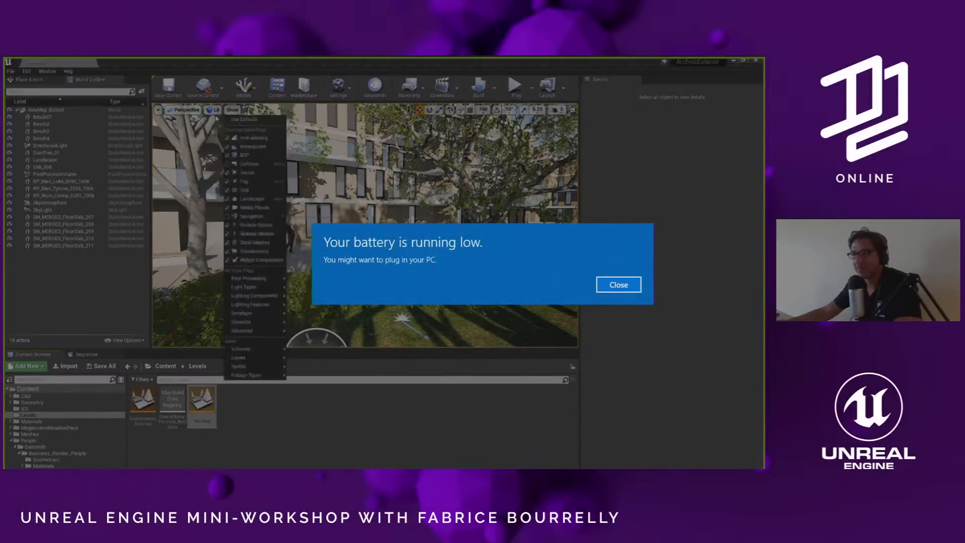
left_click(214, 110)
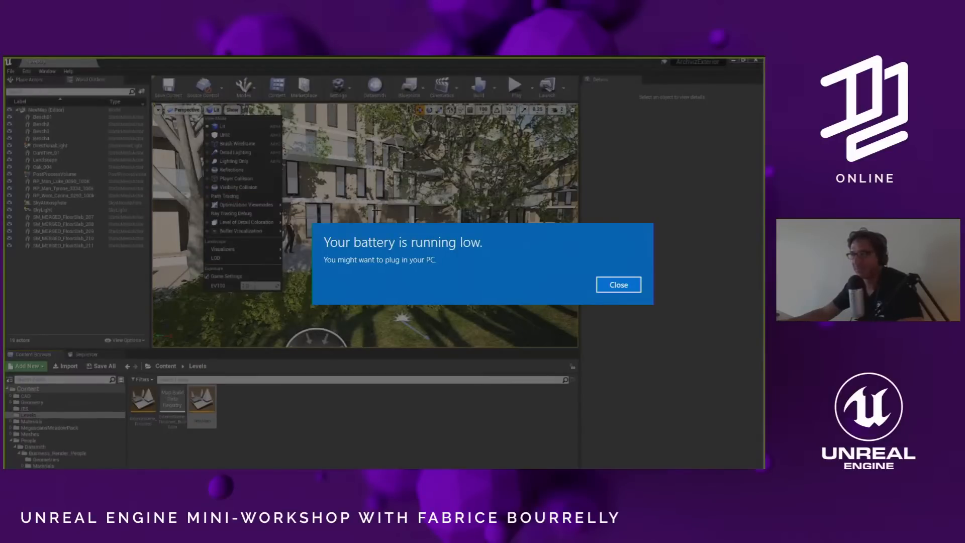
right_click_drag(391, 207, 400, 289)
left_click(618, 284)
- Select the directional light and rotate it so the sun stands higher over the courtyard
right_click_drag(449, 260, 449, 260)
left_click(410, 217)
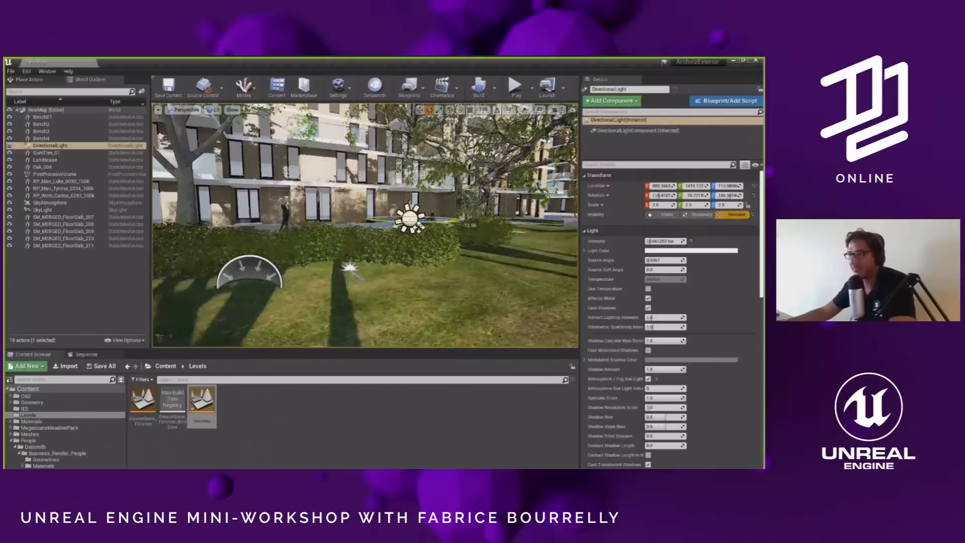
left_click_drag(412, 222, 410, 216)
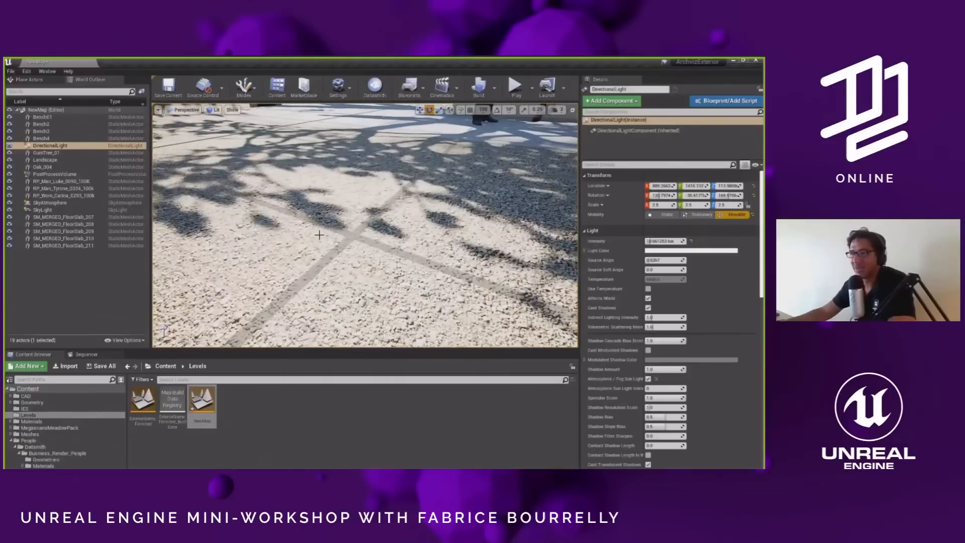
- Inspect the shadows on the paving, bench, tree trunk and lawn, and view the courtyard from farther back
right_click_drag(365, 241, 369, 176)
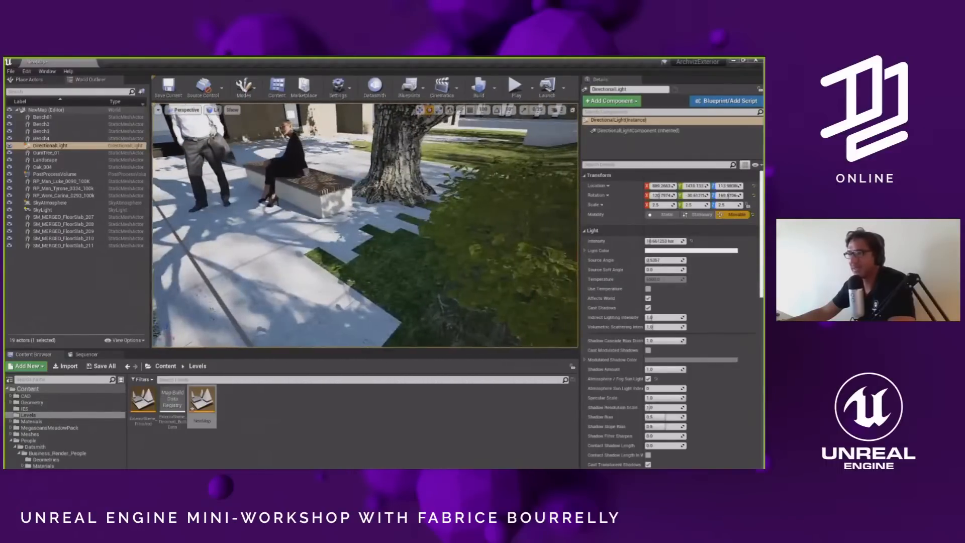
right_click_drag(365, 225, 308, 207)
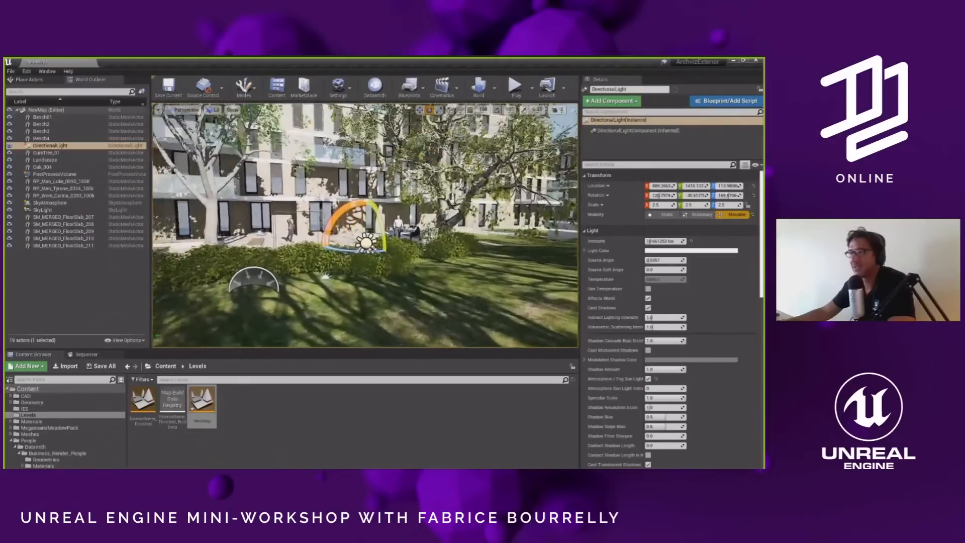
right_click_drag(466, 228, 454, 220)
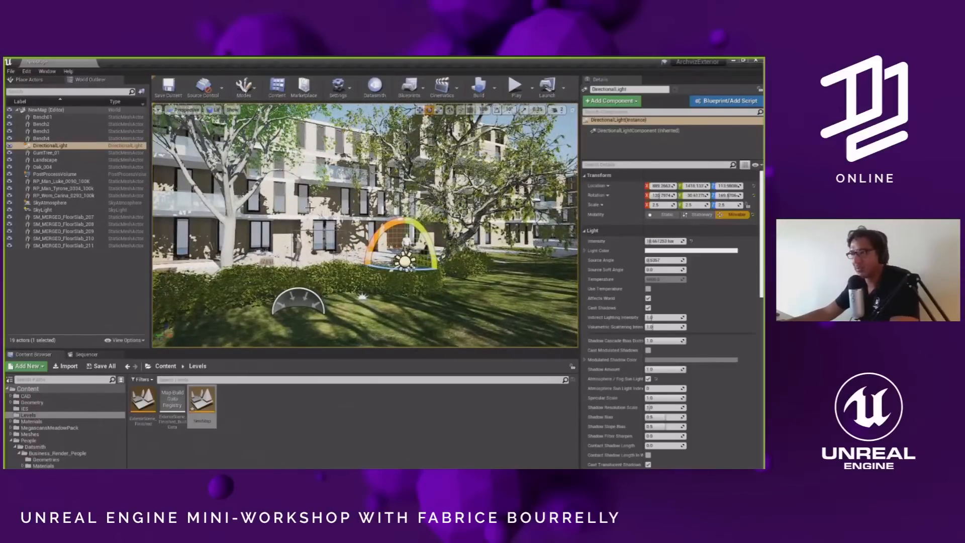
mouse_move(313, 220)
right_mouse_down()
mouse_move(314, 254)
mouse_move(334, 234)
mouse_move(324, 225)
right_mouse_up()
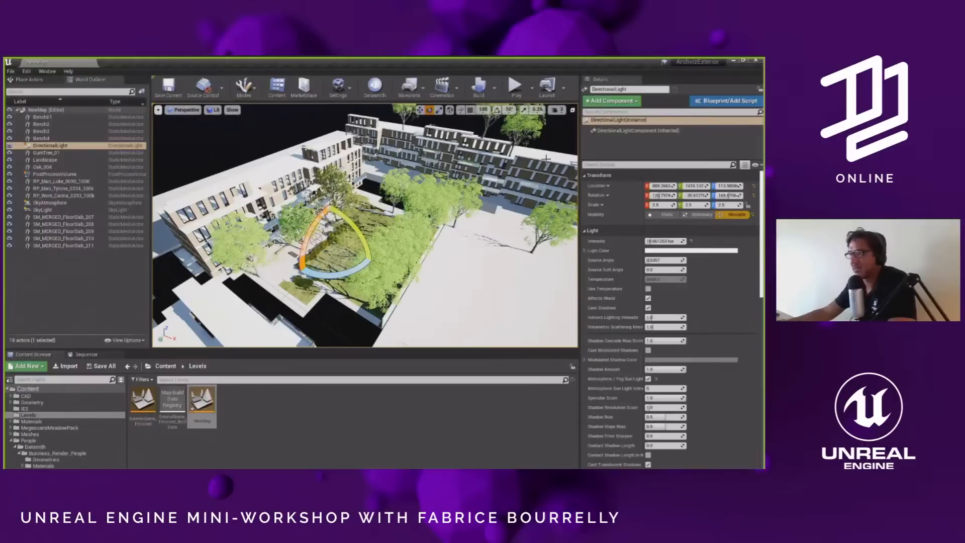
- Show the viewport frame rate and survey the buildings, trees and courtyard from above
key("ctrl+shift+h")
mouse_move(551, 157)
right_mouse_down()
mouse_move(538, 158)
mouse_move(552, 151)
right_mouse_up()
right_click_drag(481, 234, 450, 246)
mouse_move(344, 297)
right_mouse_down()
mouse_move(358, 287)
mouse_move(344, 296)
right_mouse_up()
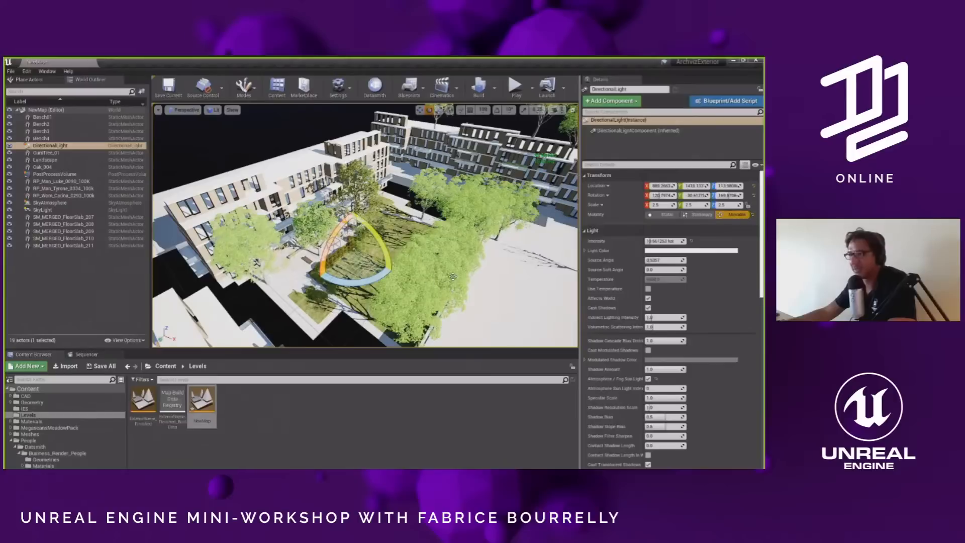
scroll(365, 225, "up", 10)
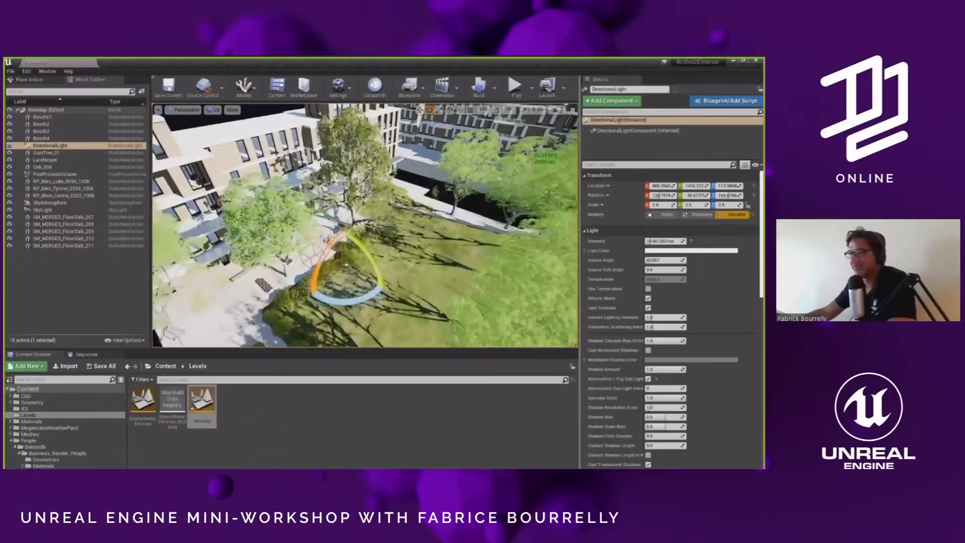
- Examine the courtyard from ground level, locate the hedge foliage's asset in the project content, and clear the selection
right_click_drag(365, 225, 324, 176)
right_click_drag(415, 251, 415, 275)
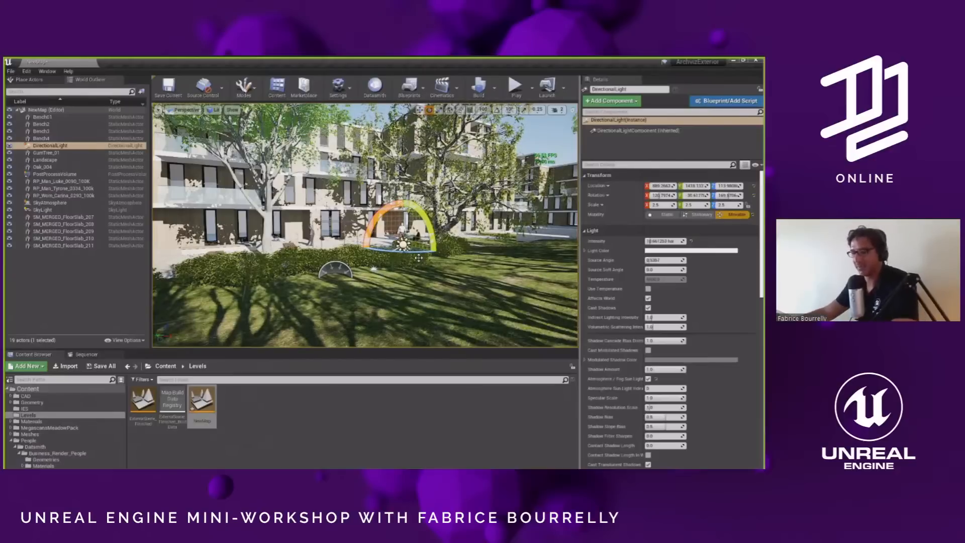
key("w")
right_click_drag(405, 232, 392, 235)
key("w")
right_click_drag(336, 243, 352, 243)
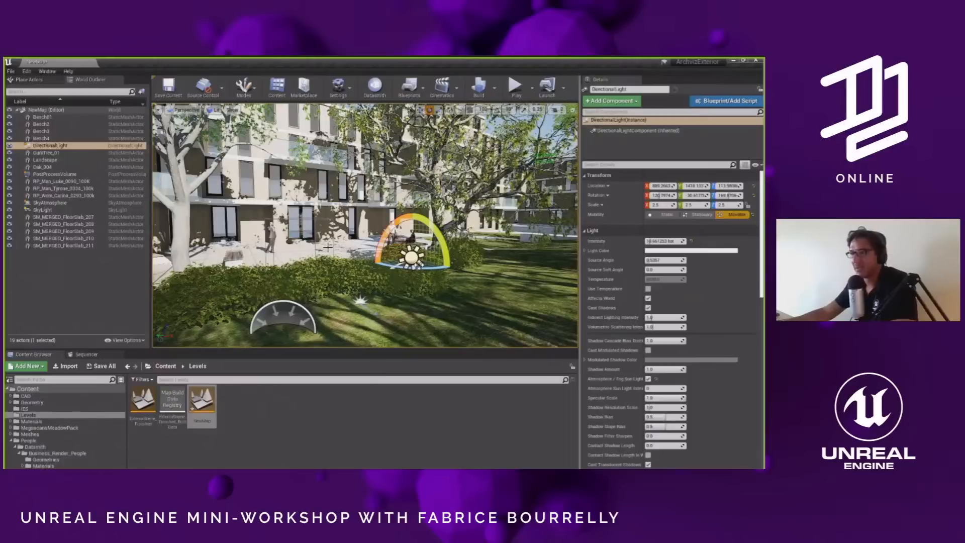
left_click(330, 277)
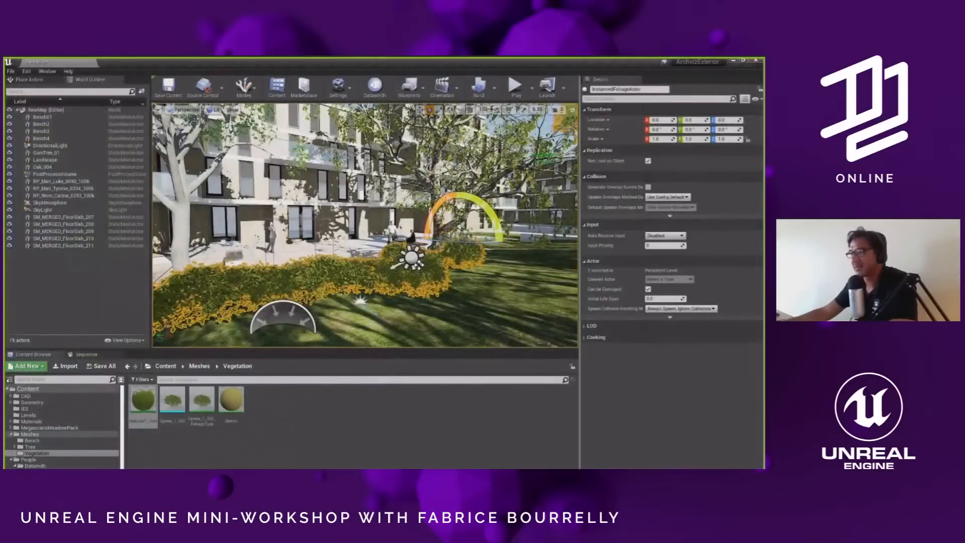
right_click_drag(413, 290, 409, 288)
key("Escape")
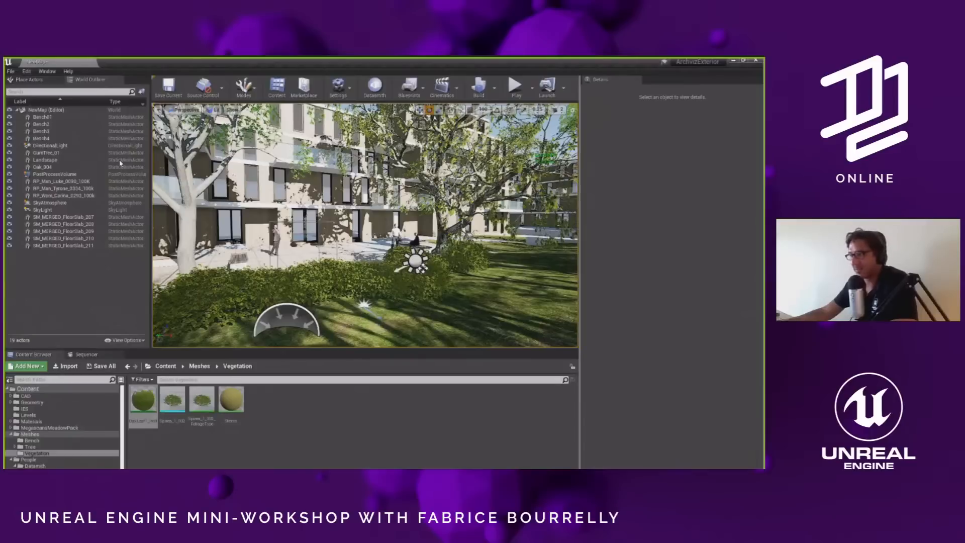
- Set the sky light's Lower Hemisphere Color to black
left_click(100, 210)
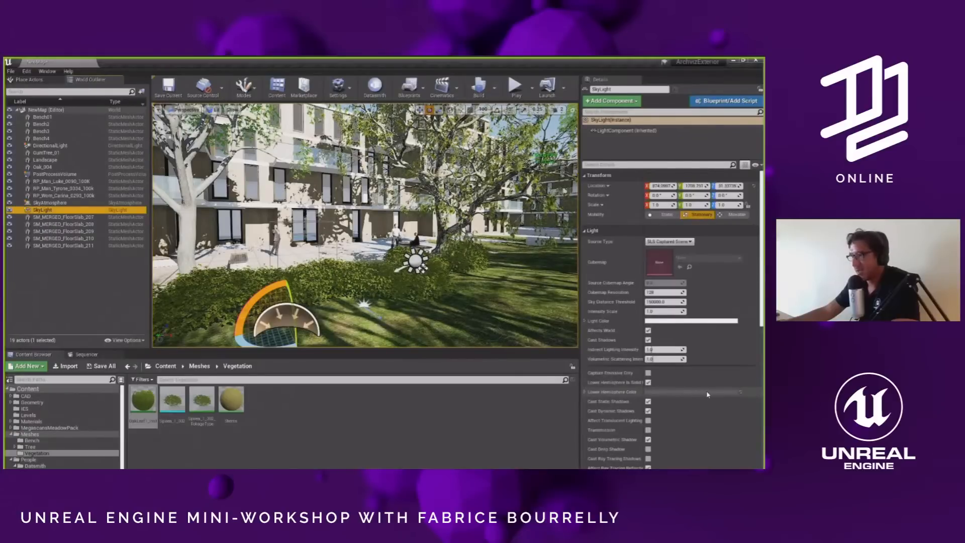
left_click(651, 390)
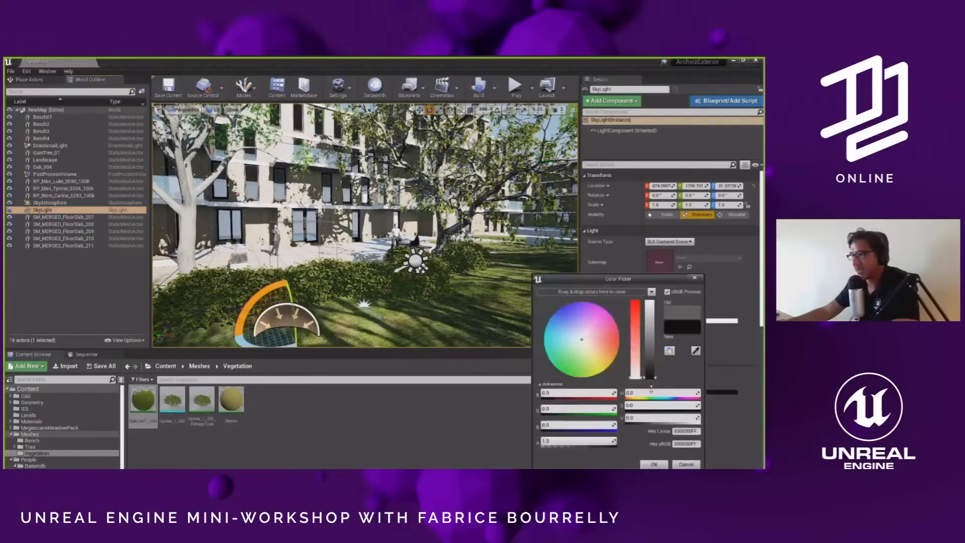
left_click(654, 463)
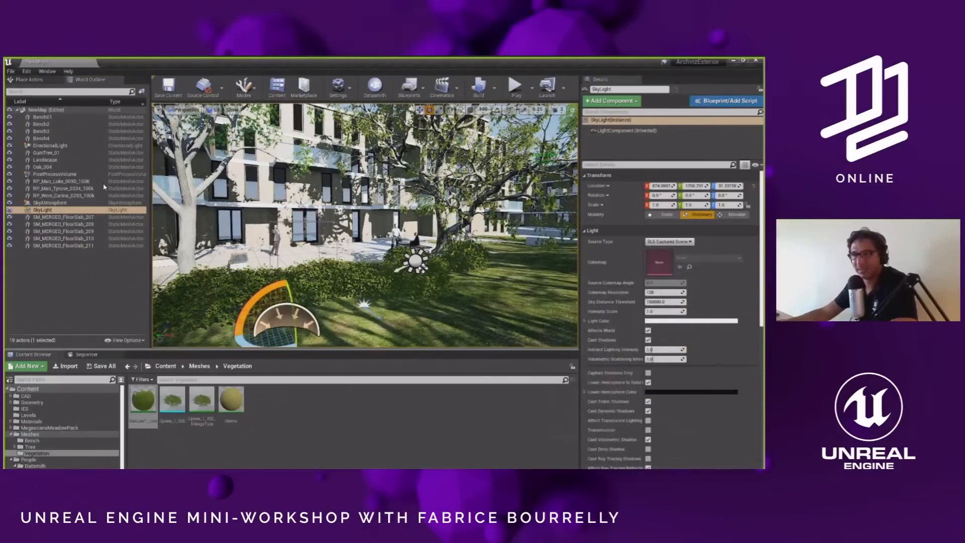
- Enable the ray tracing global illumination type on the post process volume and set it to Brute Force
left_click(55, 174)
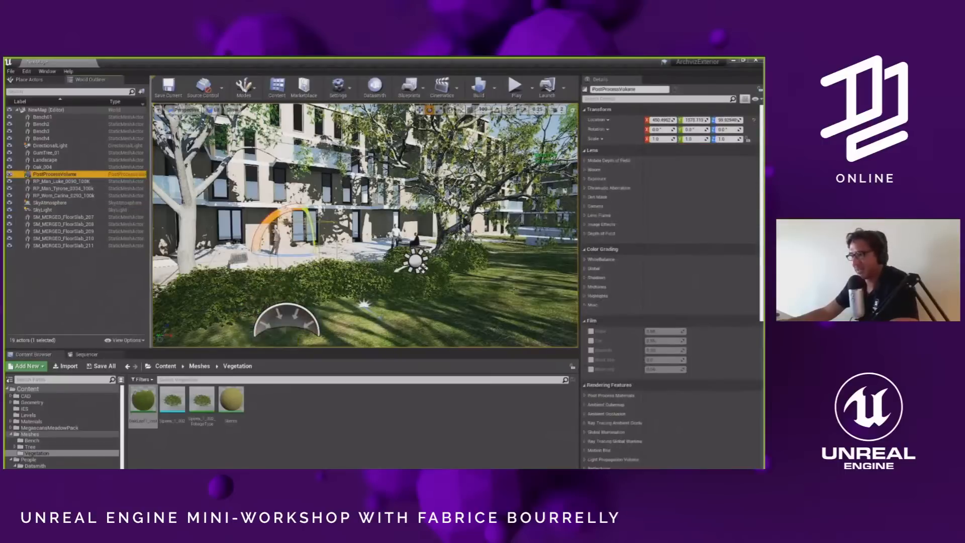
scroll(673, 264, "down", 5)
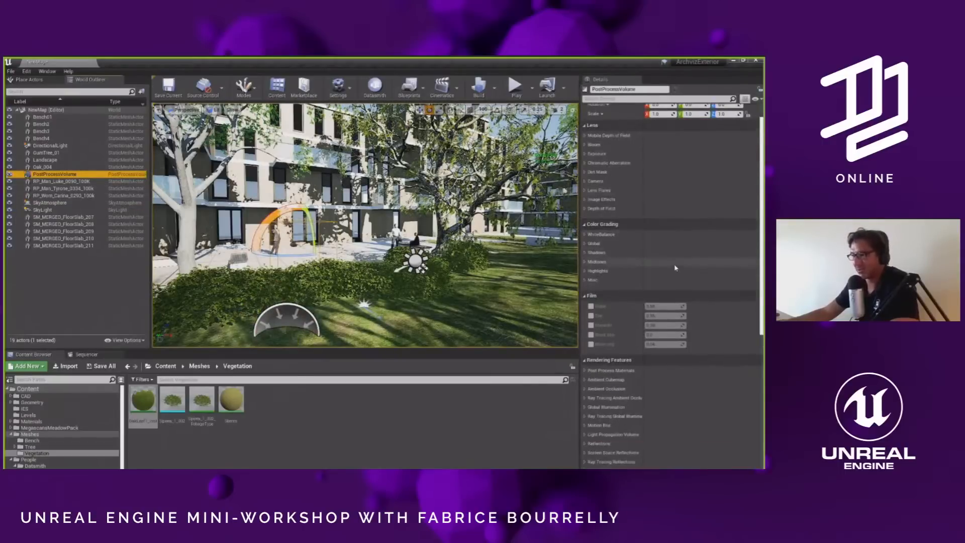
right_click_drag(442, 257, 397, 221)
key("w")
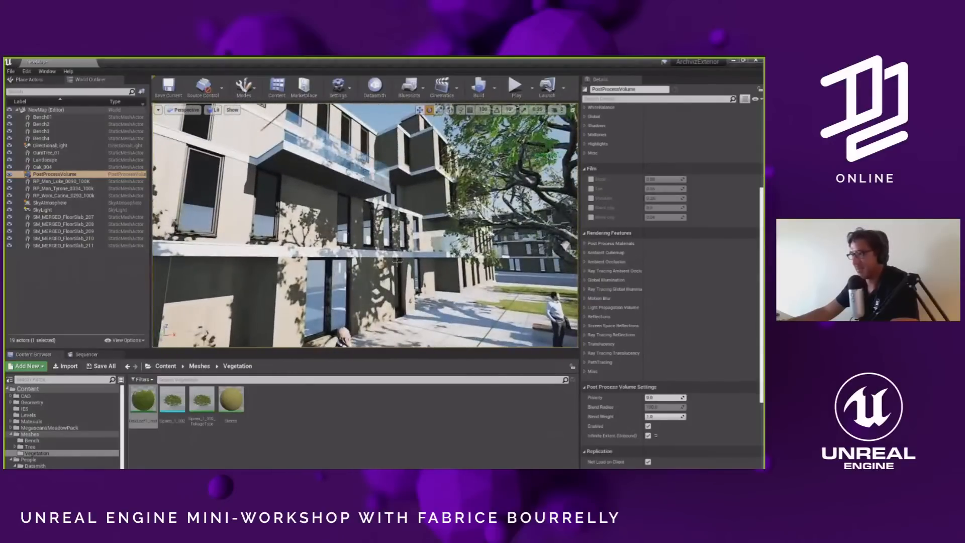
left_click(585, 289)
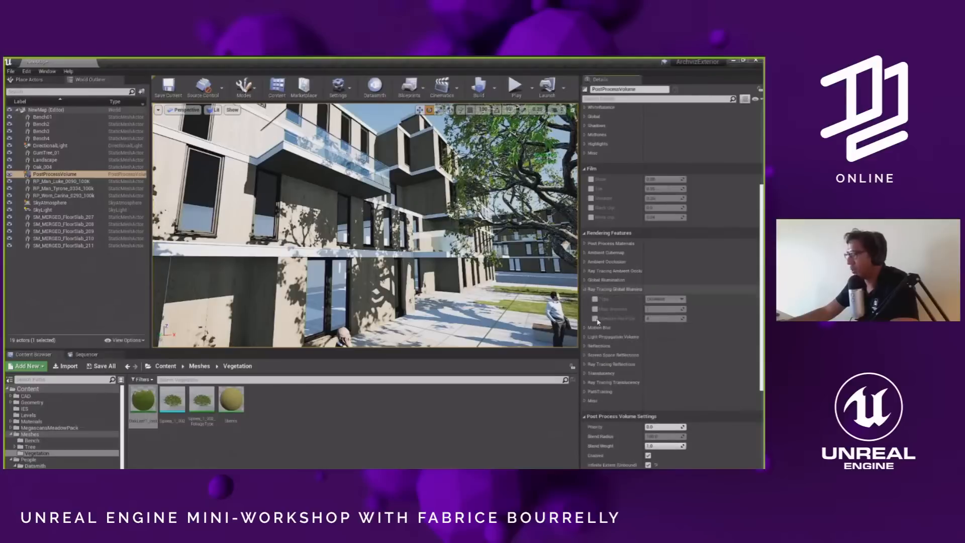
left_click(594, 300)
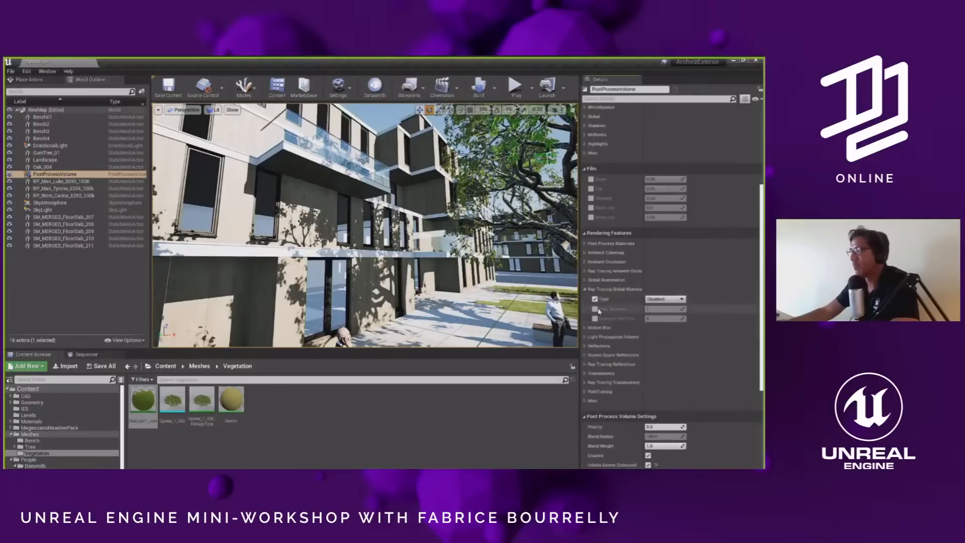
left_click(664, 314)
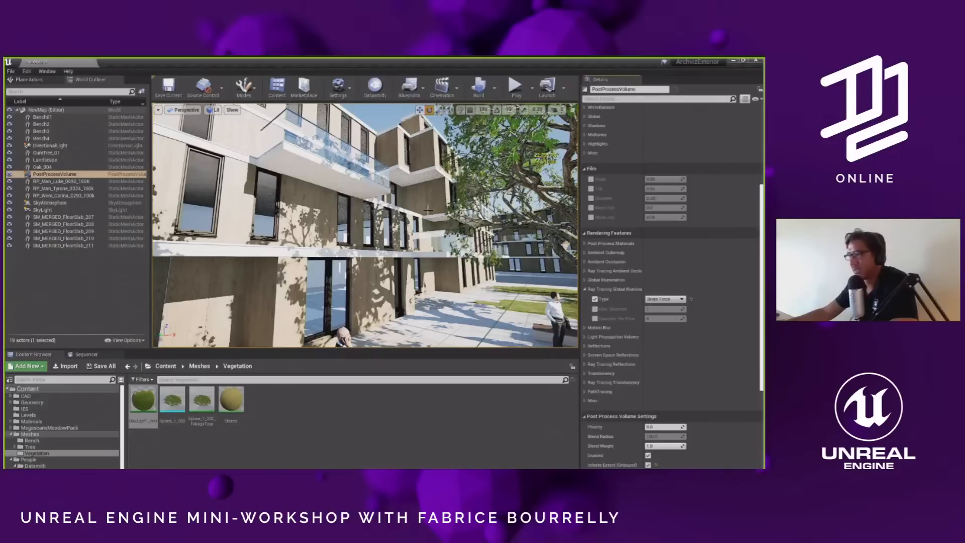
- Examine the bounced light on the facade, balconies and paving, and view the courtyard from behind the hedge
middle_click_drag(427, 210, 240, 159)
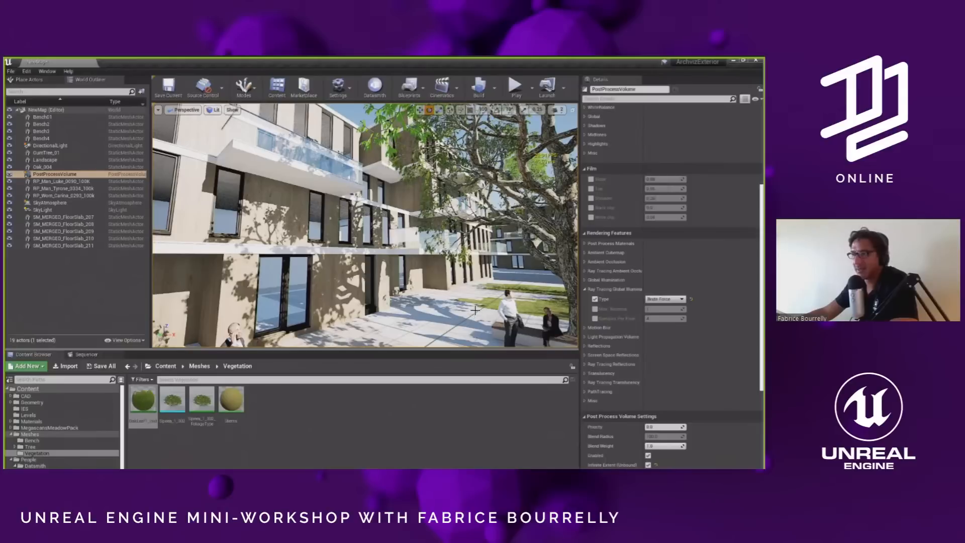
key("s")
right_click_drag(365, 225, 304, 228)
key("w")
key("w")
right_click_drag(427, 255, 427, 256)
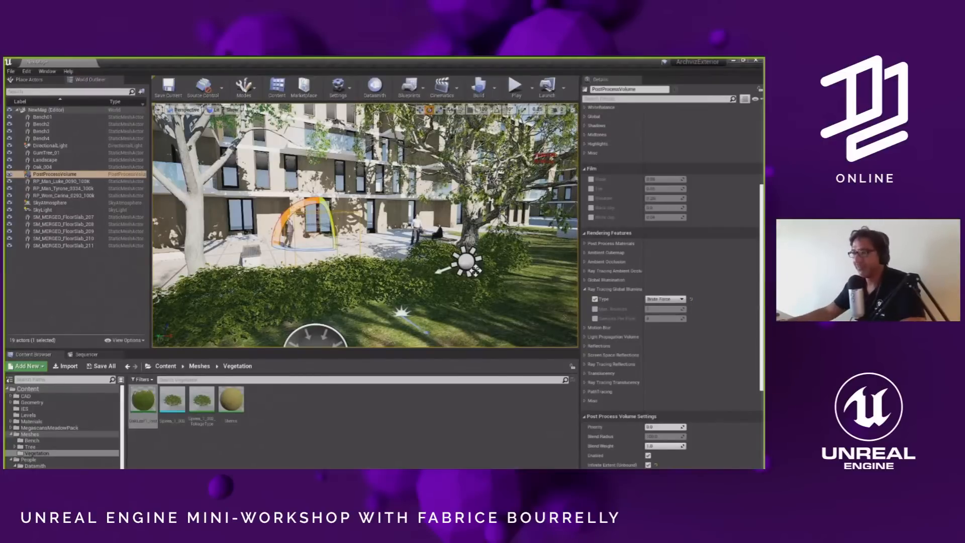
- Enlarge the viewport and rotate the directional light so the sun stands lower over the courtyard
left_click(465, 259)
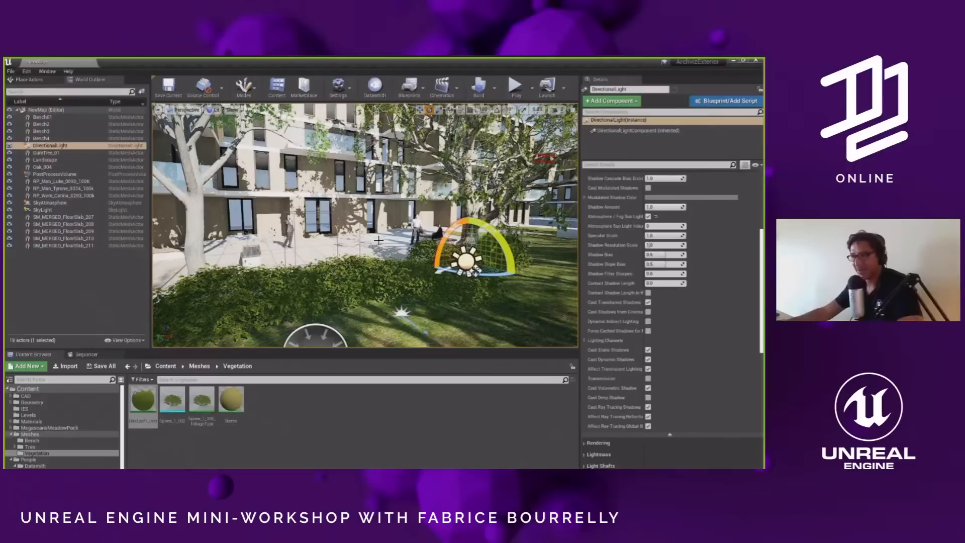
mouse_move(379, 245)
right_mouse_down()
mouse_move(395, 244)
mouse_move(385, 241)
right_mouse_up()
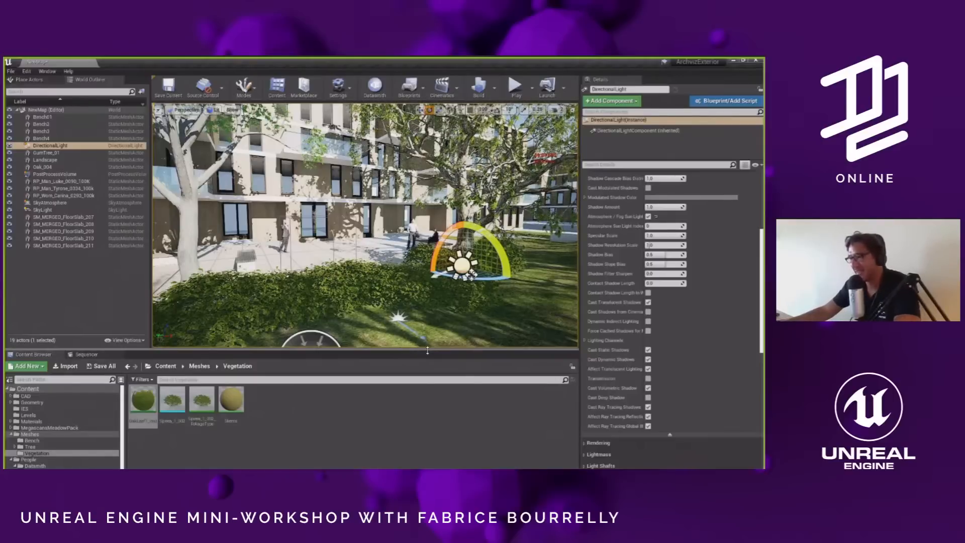
left_click_drag(427, 349, 434, 363)
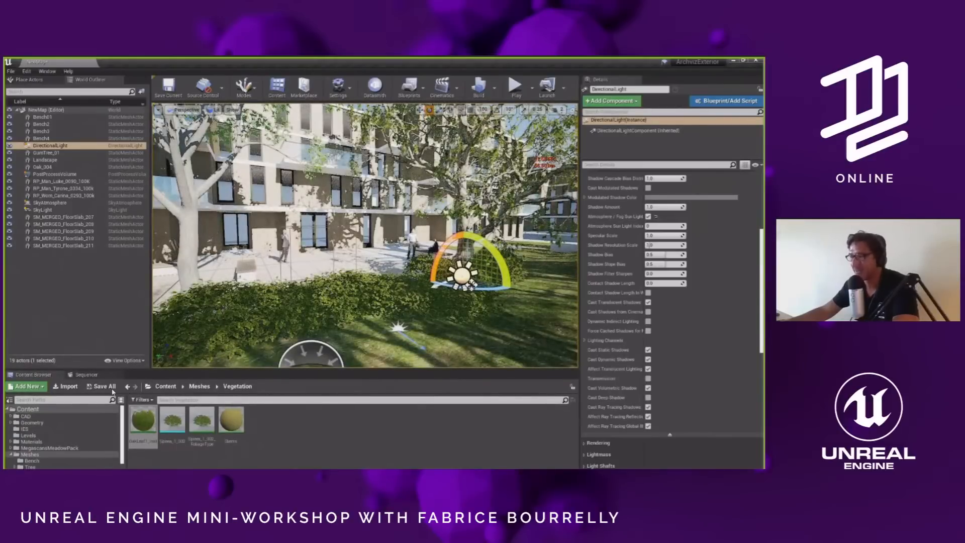
left_click(104, 375)
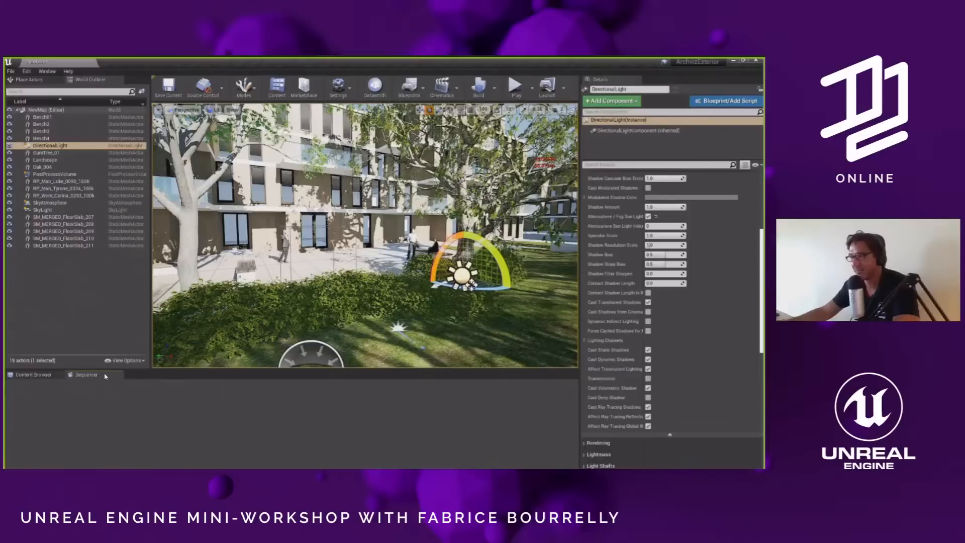
left_click(39, 374)
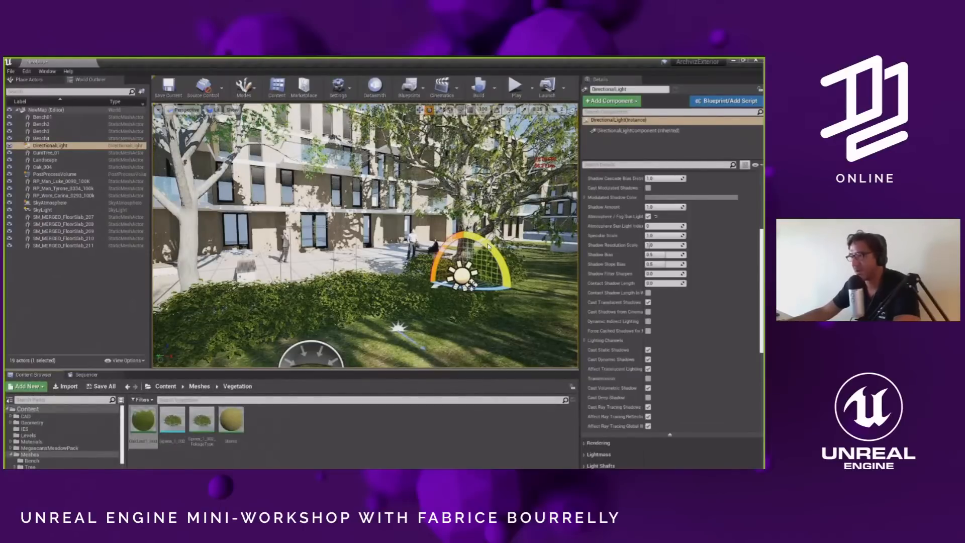
mouse_move(488, 246)
left_mouse_down()
mouse_move(470, 289)
mouse_move(482, 255)
left_mouse_up()
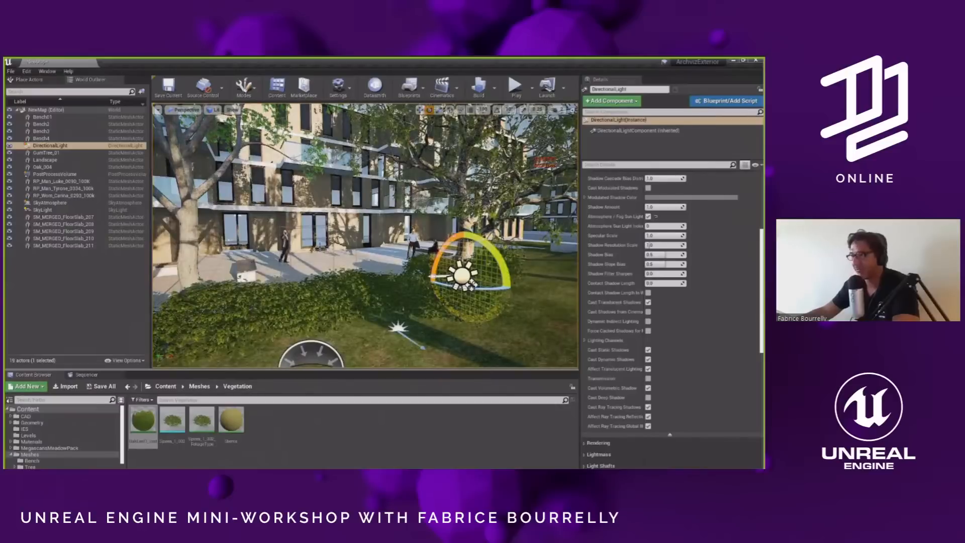
right_click_drag(362, 246, 365, 246)
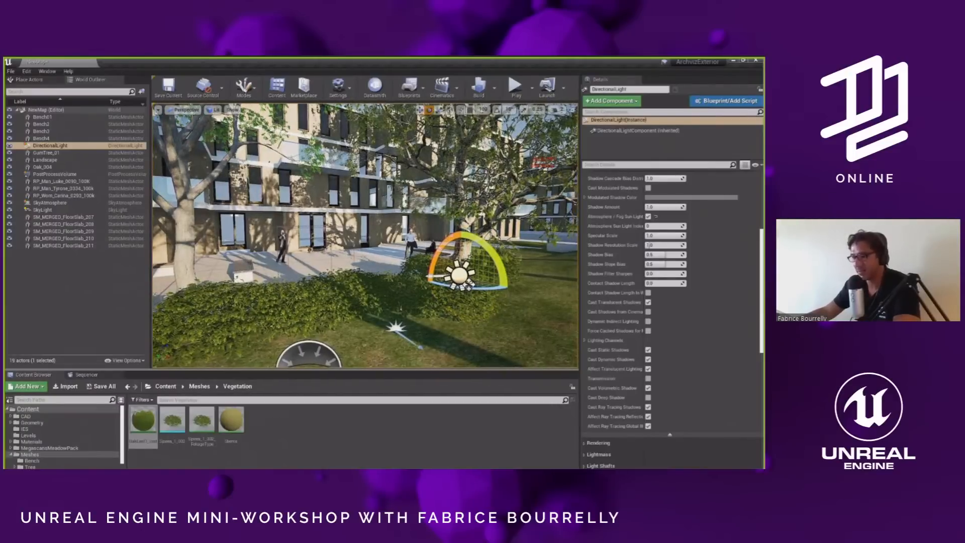
right_click(366, 183)
left_click(330, 415)
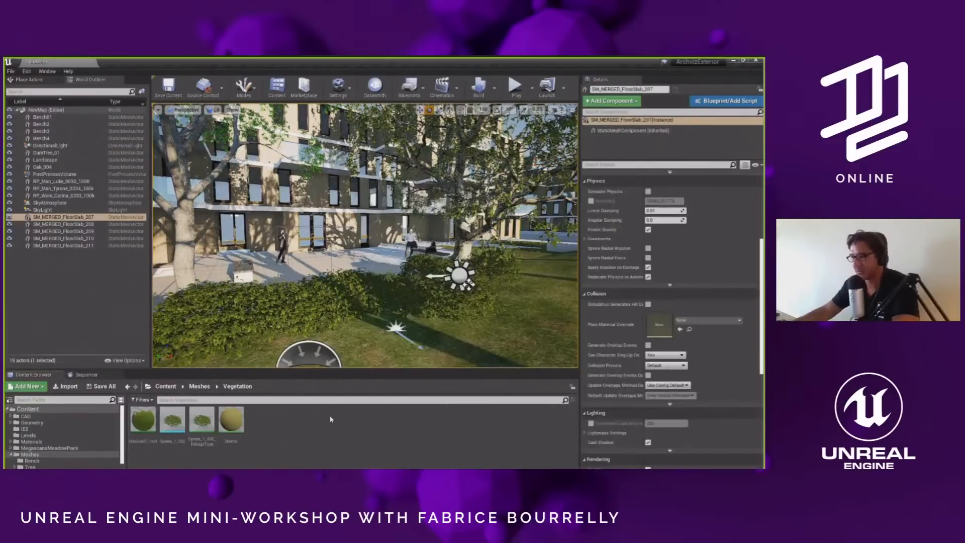
key("grave")
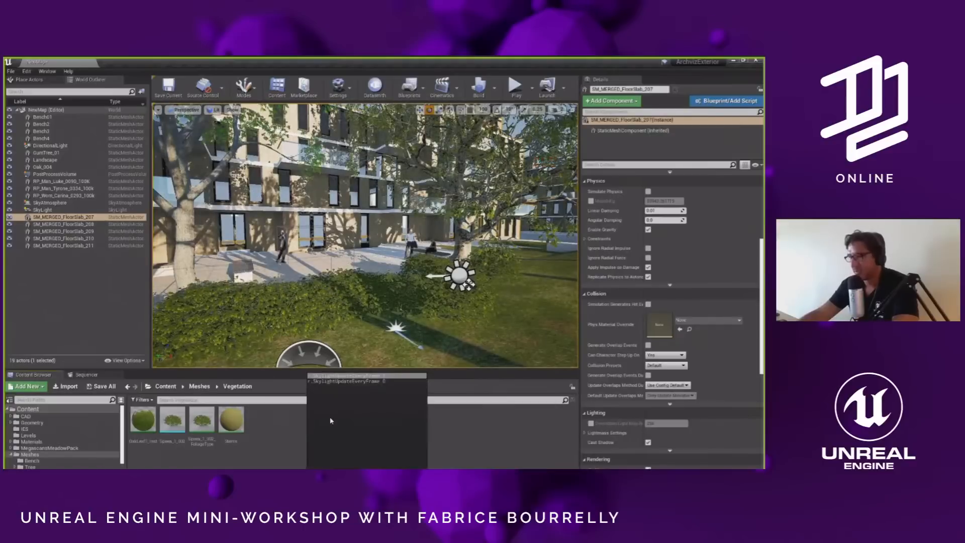
key("Escape")
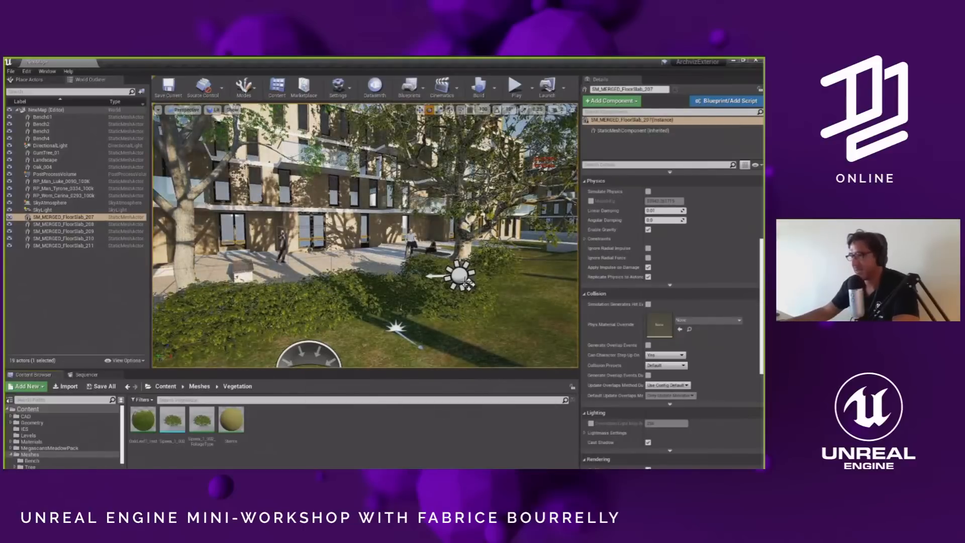
- Reselect the directional light and rotate it further to give the courtyard low, warm sunlight
left_click(464, 282)
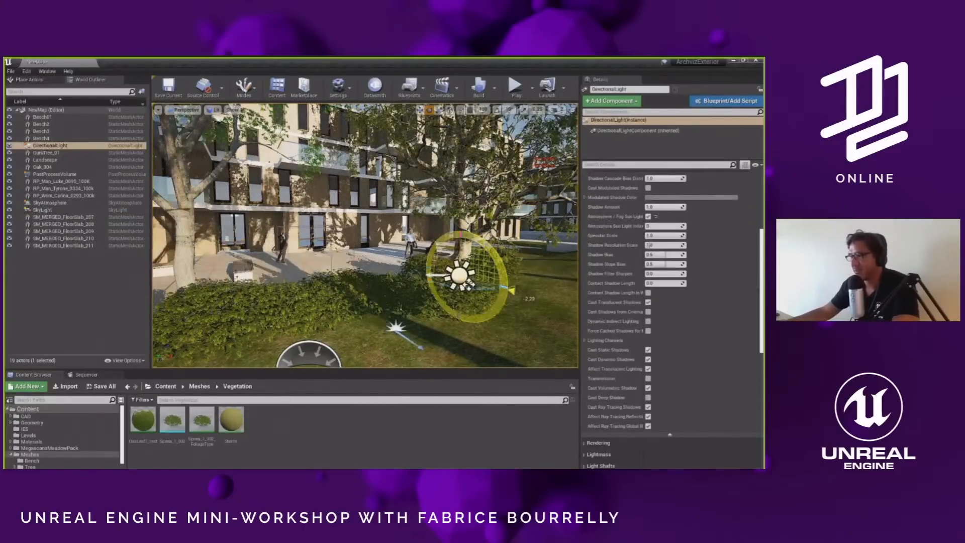
left_click_drag(467, 284, 469, 284)
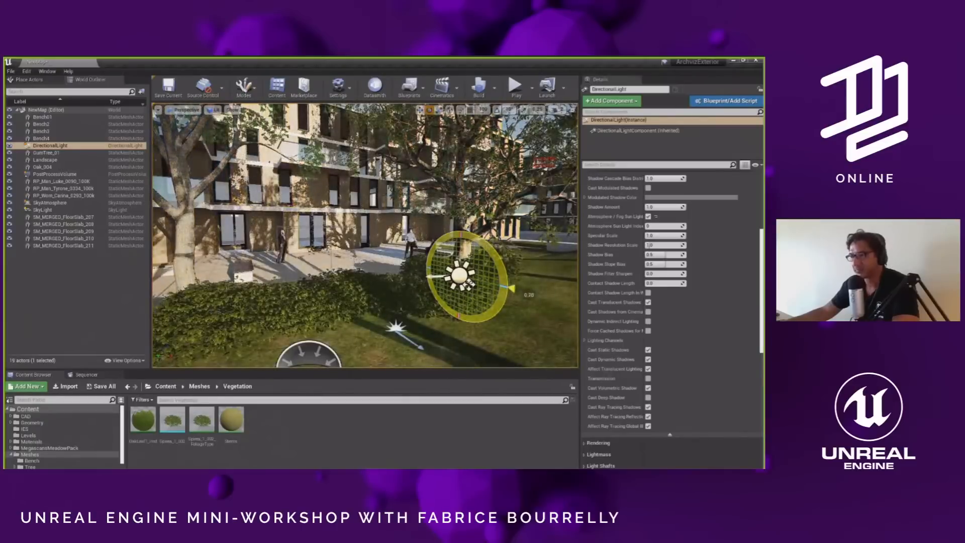
left_click_drag(539, 296, 539, 295)
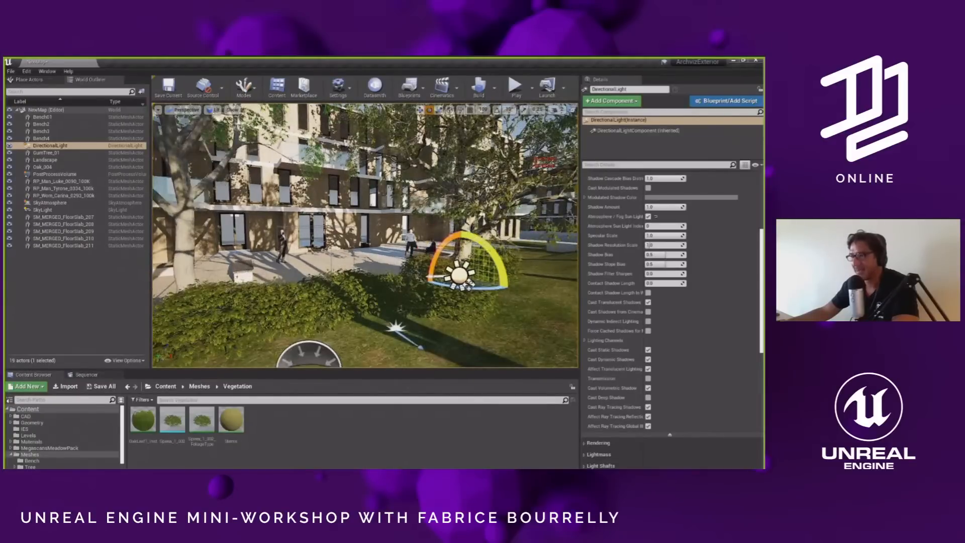
left_click_drag(468, 283, 468, 284)
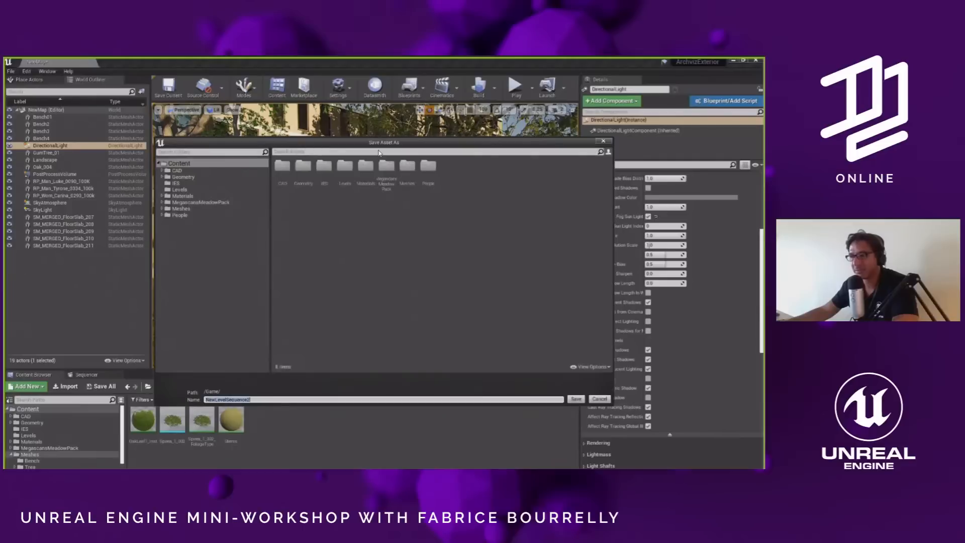
- Save a level sequence named NewLevelSequence2 in the Content folder and add the directional light to it as an actor track
left_click(576, 399)
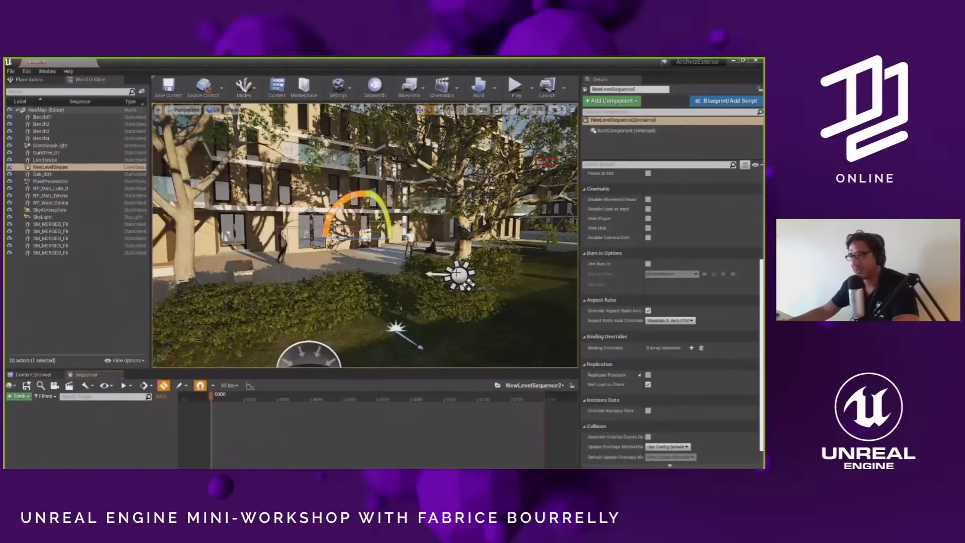
left_click(457, 274)
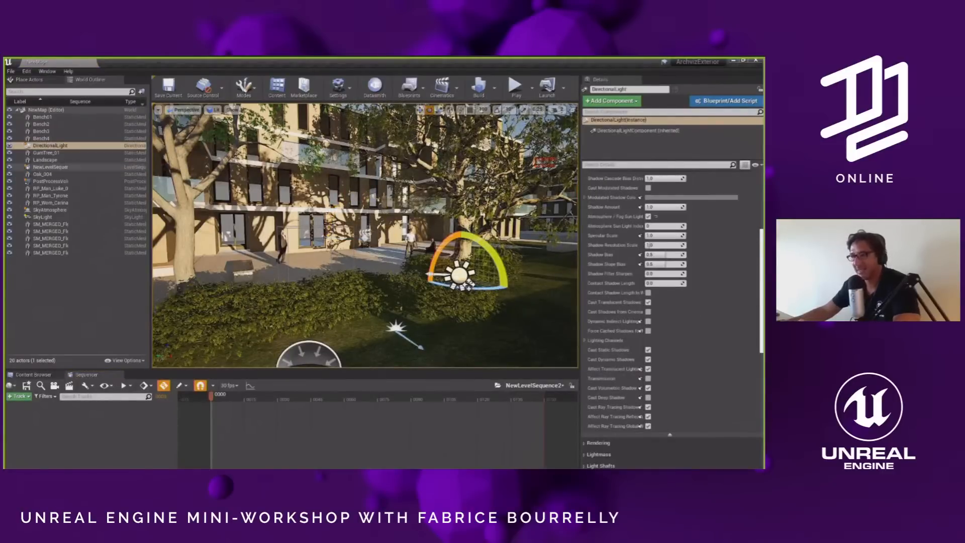
left_click(18, 400)
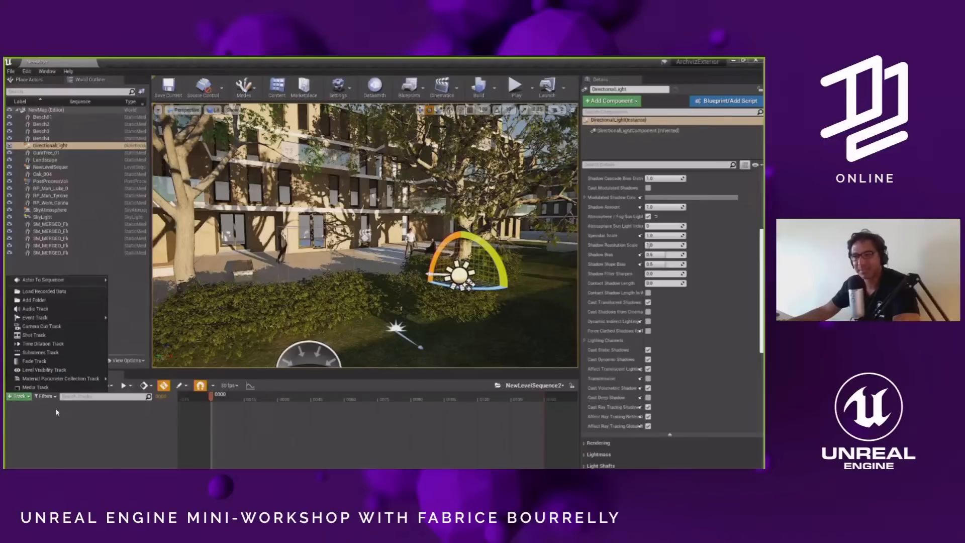
mouse_move(31, 280)
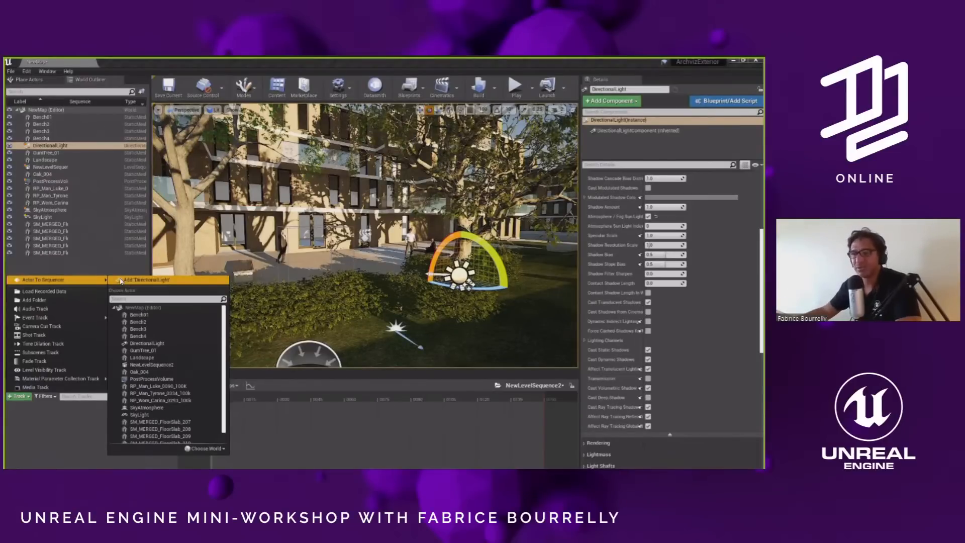
left_click(146, 279)
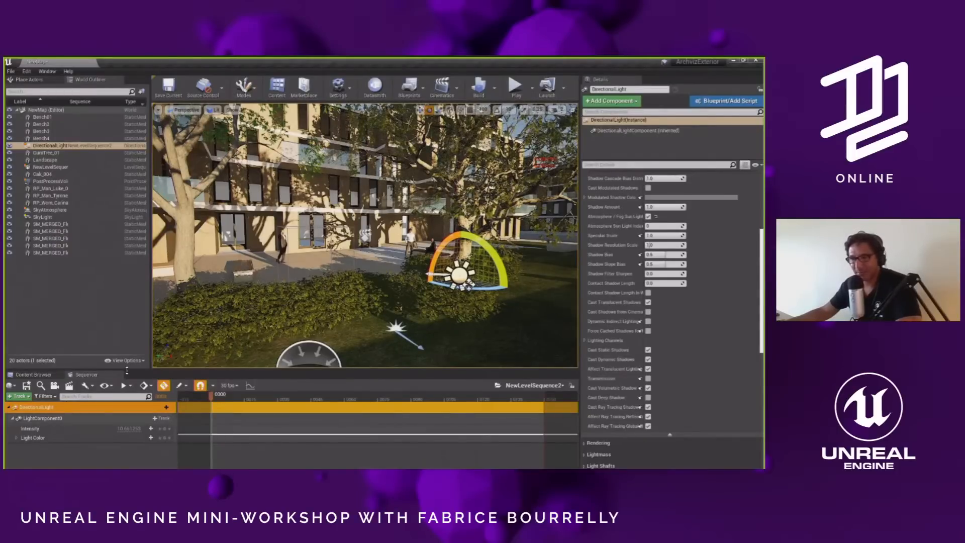
left_click_drag(127, 371, 126, 338)
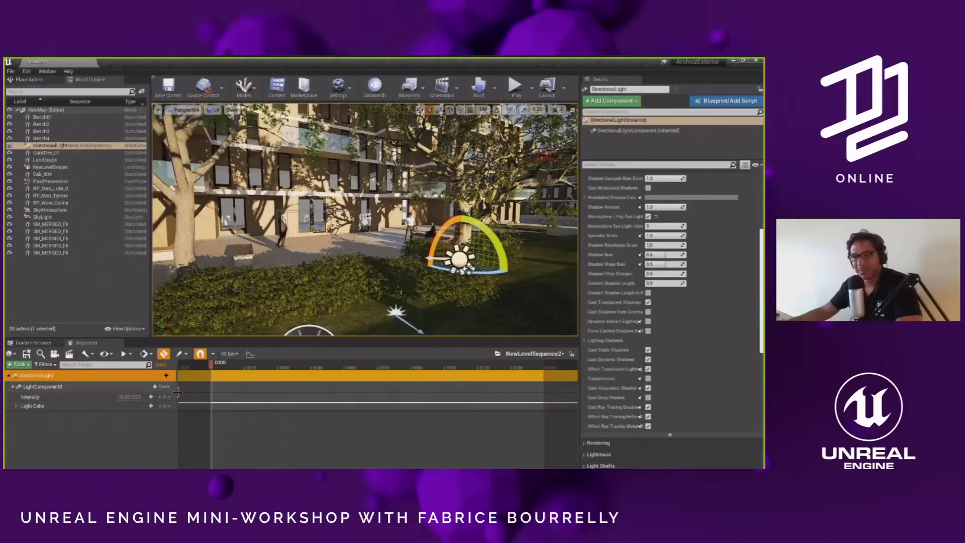
- Add a Transform track to the light component, key its rotation at frame 0, and switch to the Cinematic Viewport
left_click(160, 387)
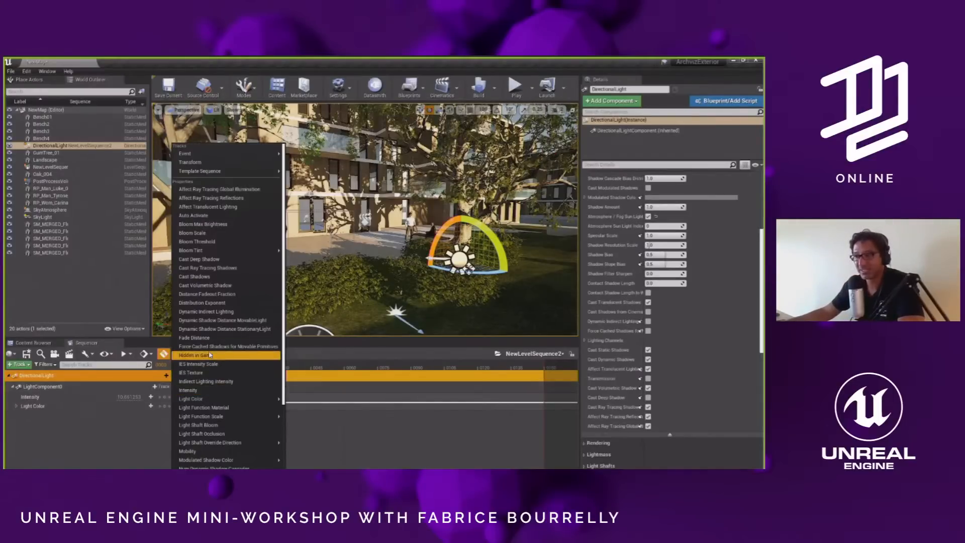
left_click(196, 163)
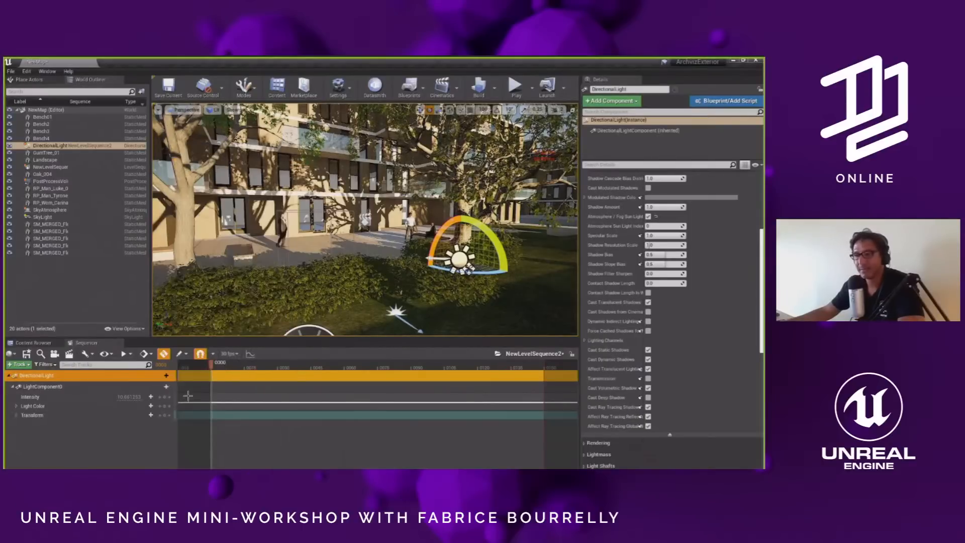
left_click(17, 416)
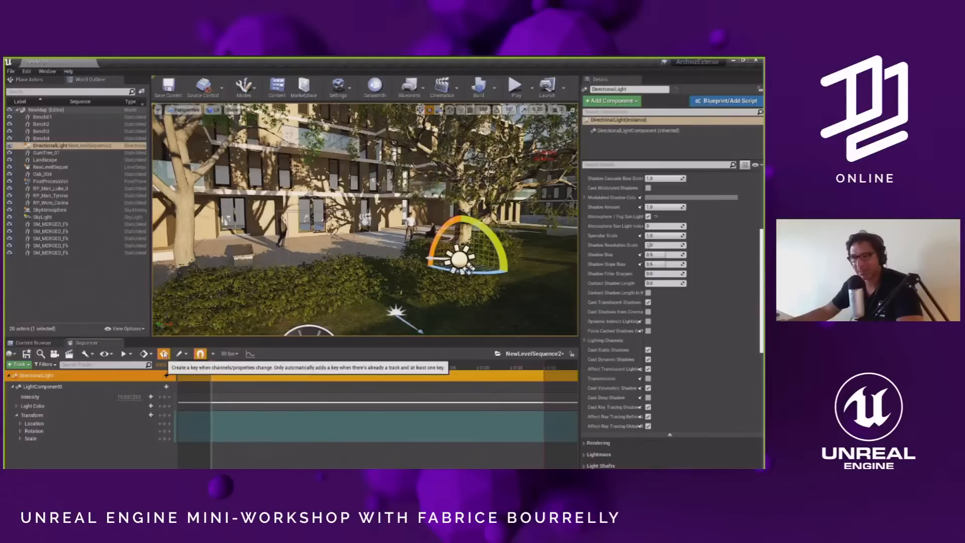
left_click(164, 431)
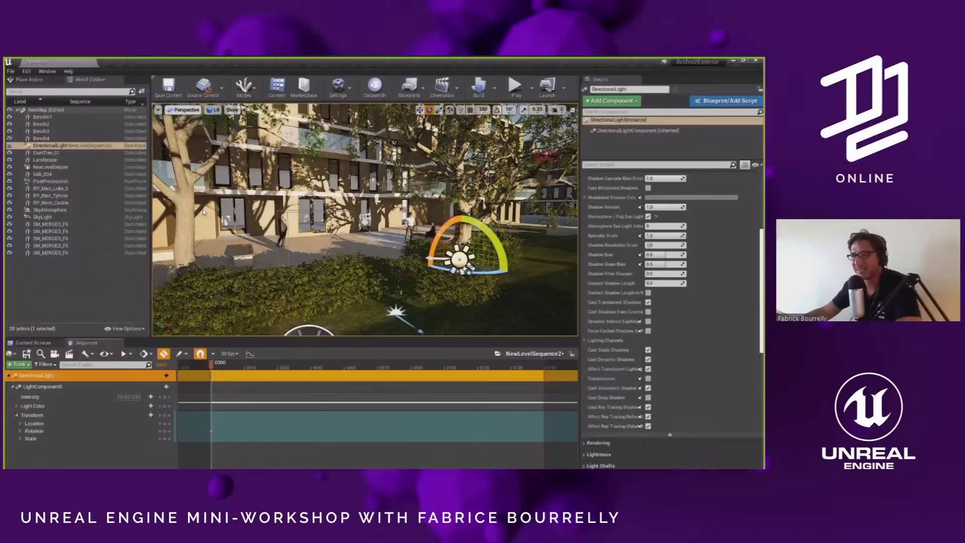
left_click(188, 111)
left_click(188, 209)
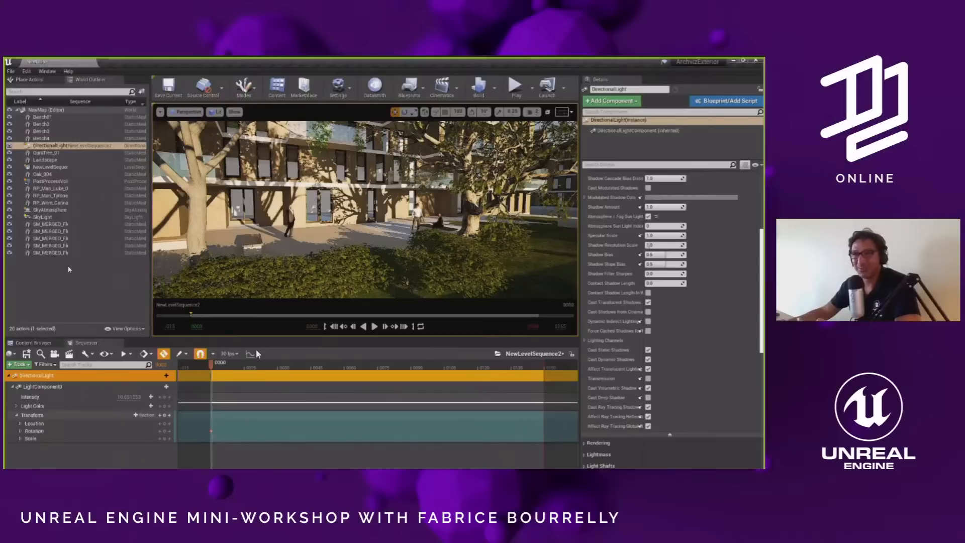
- Place a Sun and Sky actor in the courtyard and inspect the intensity of its directional light component
left_click(29, 80)
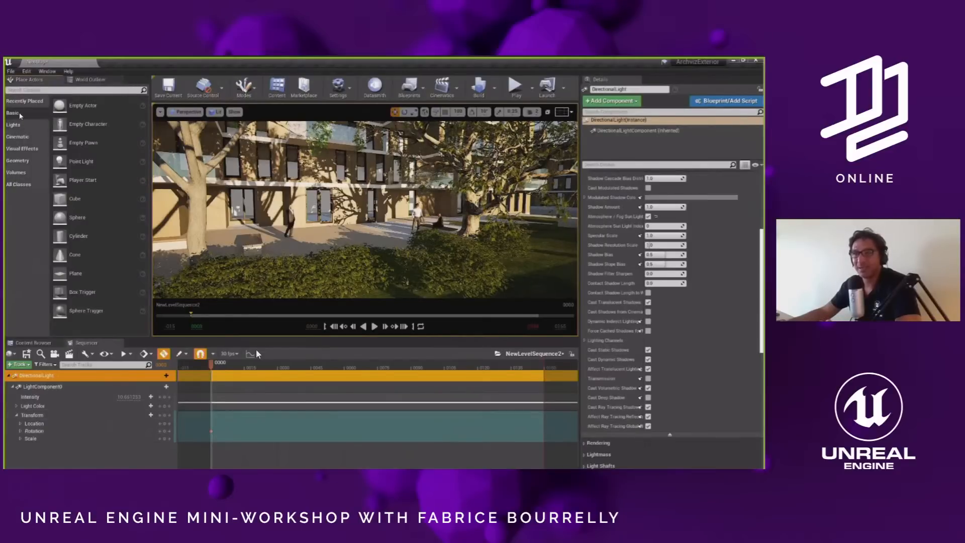
left_click(15, 125)
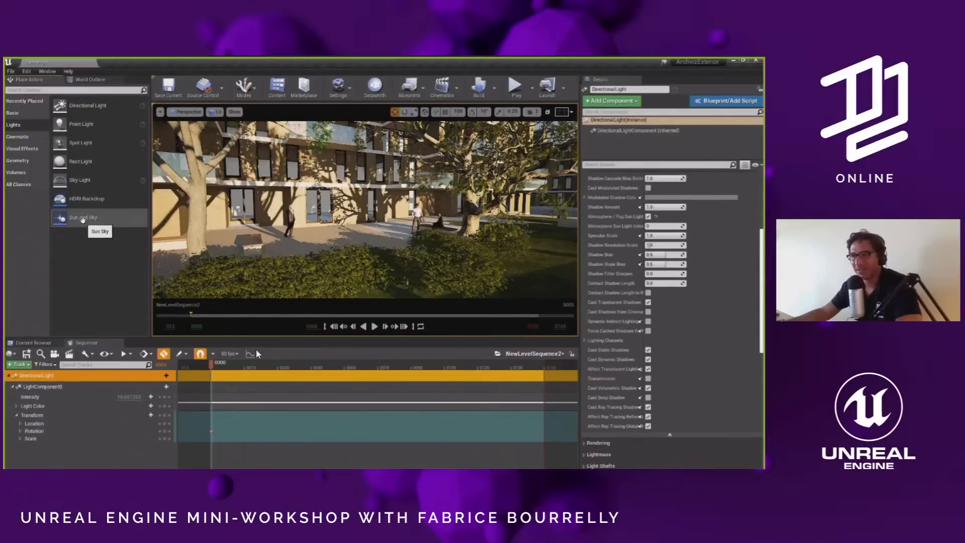
left_click_drag(82, 221, 359, 264)
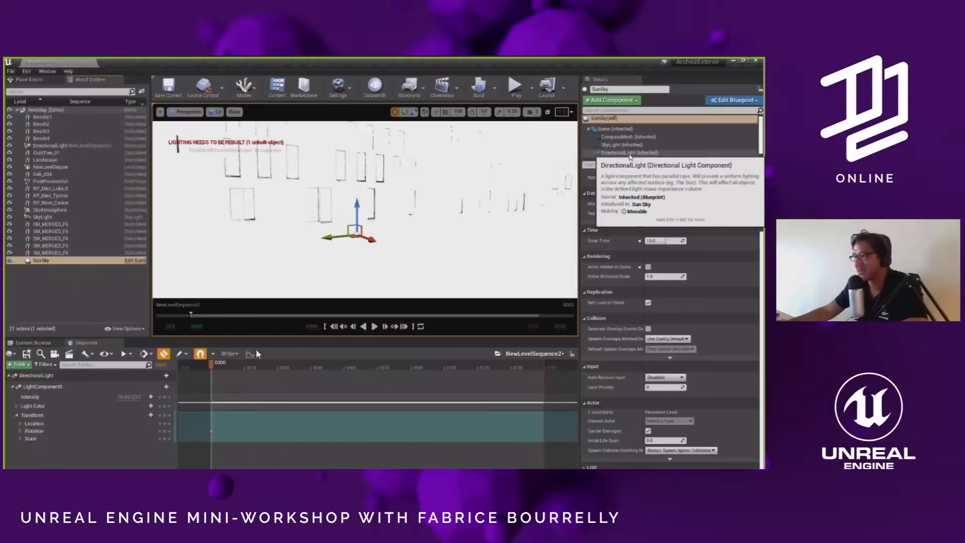
left_click(622, 152)
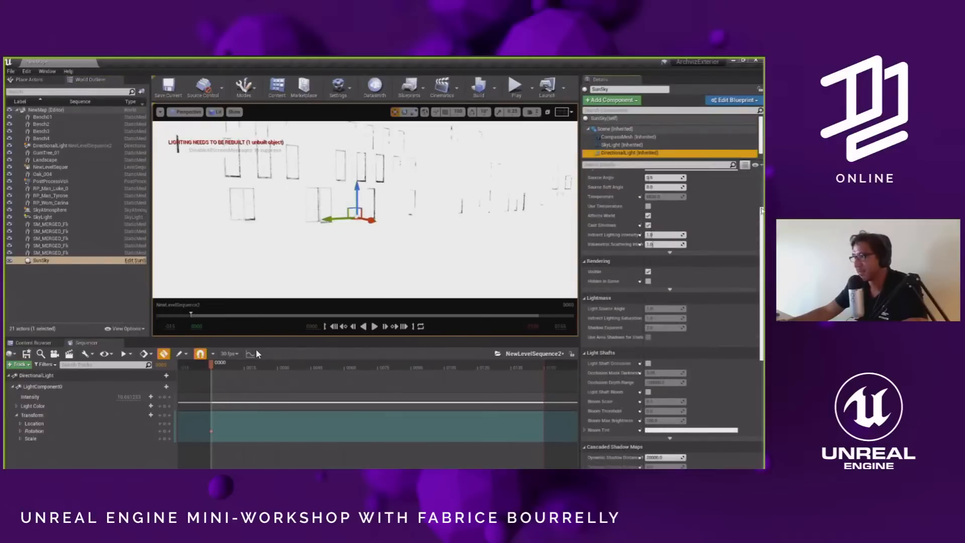
scroll(674, 272, "up", 4)
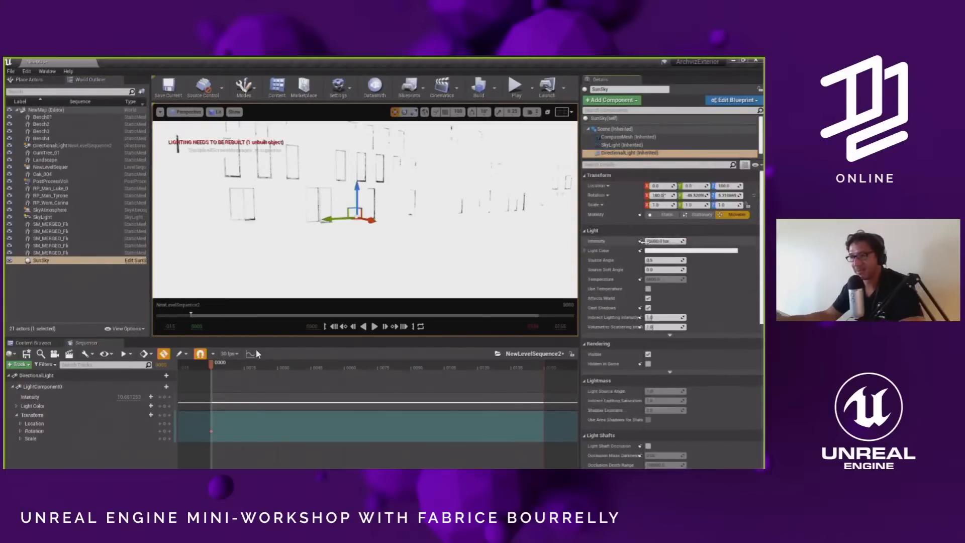
left_click(645, 241)
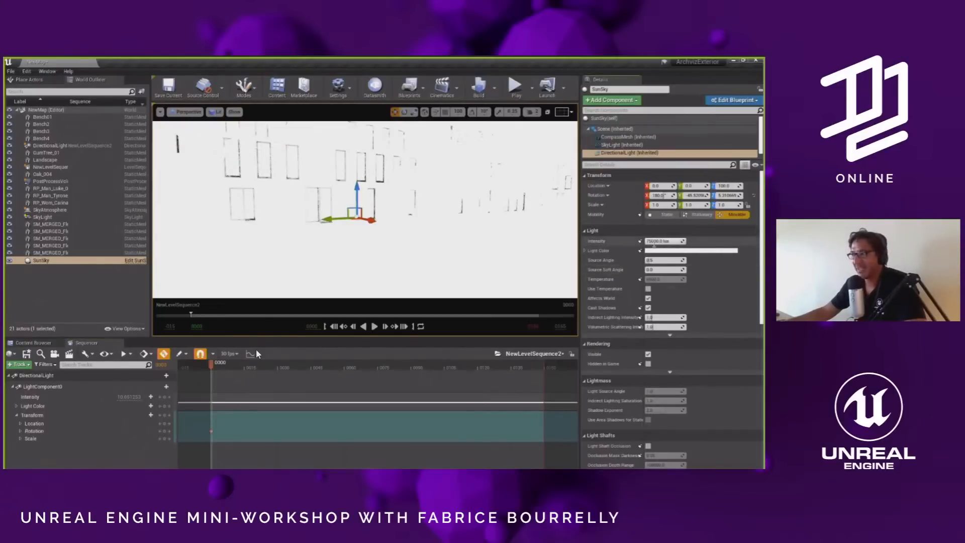
left_click(673, 242)
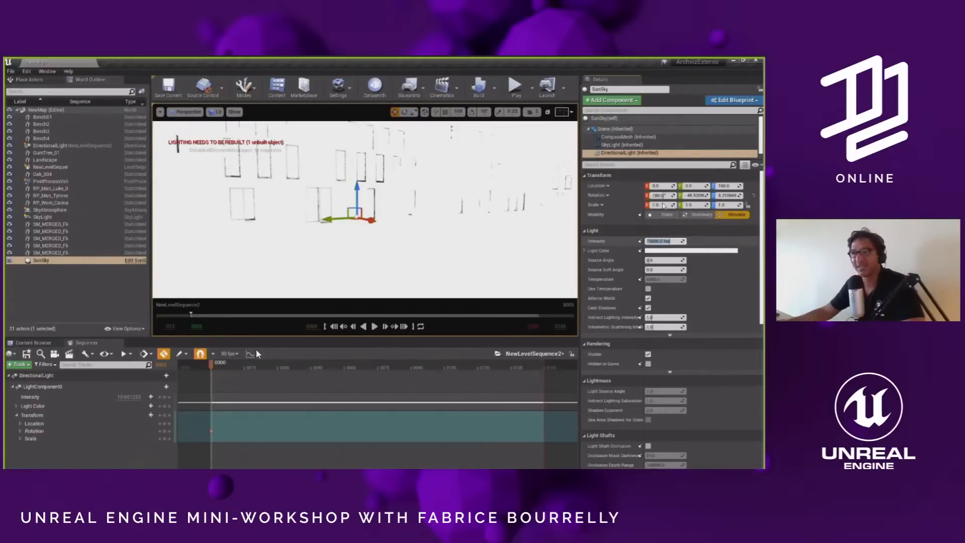
- Delete the SunSky actor from the level
left_click(29, 79)
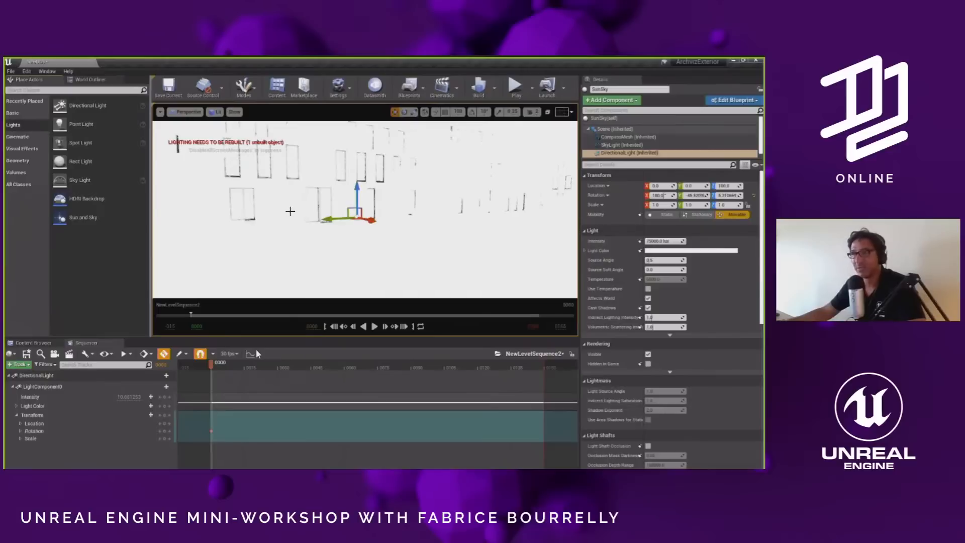
left_click(88, 79)
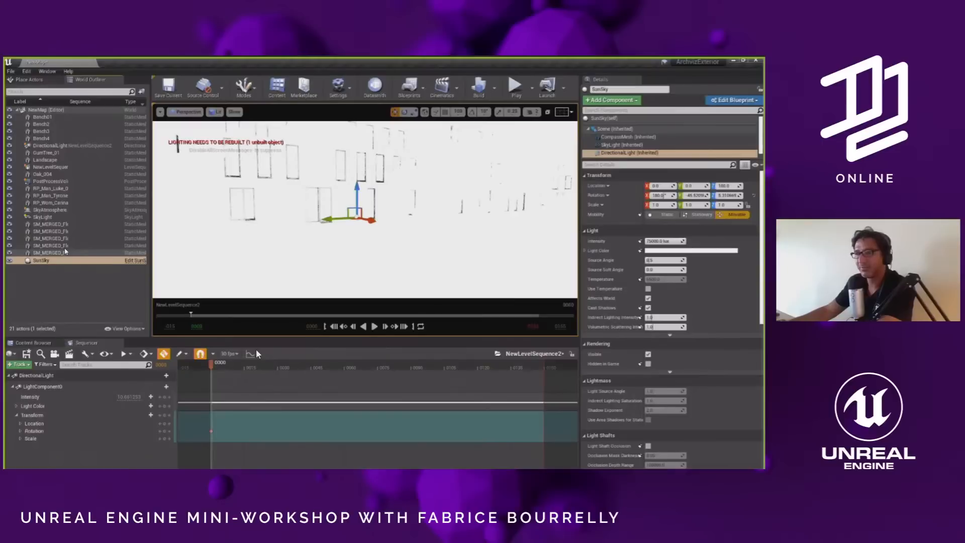
key("Delete")
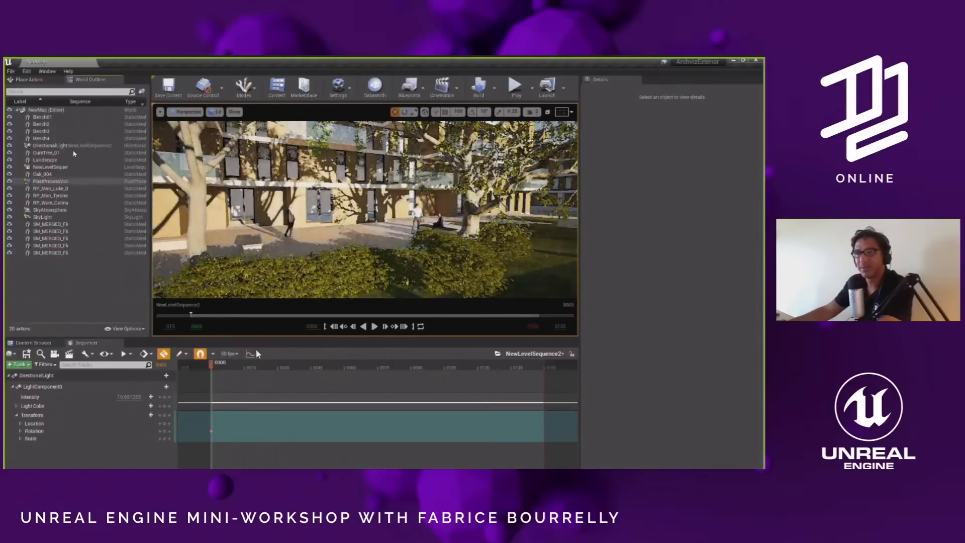
- Widen the World Outliner's Type column and set the original directional light's intensity to 10 lux
left_click(29, 80)
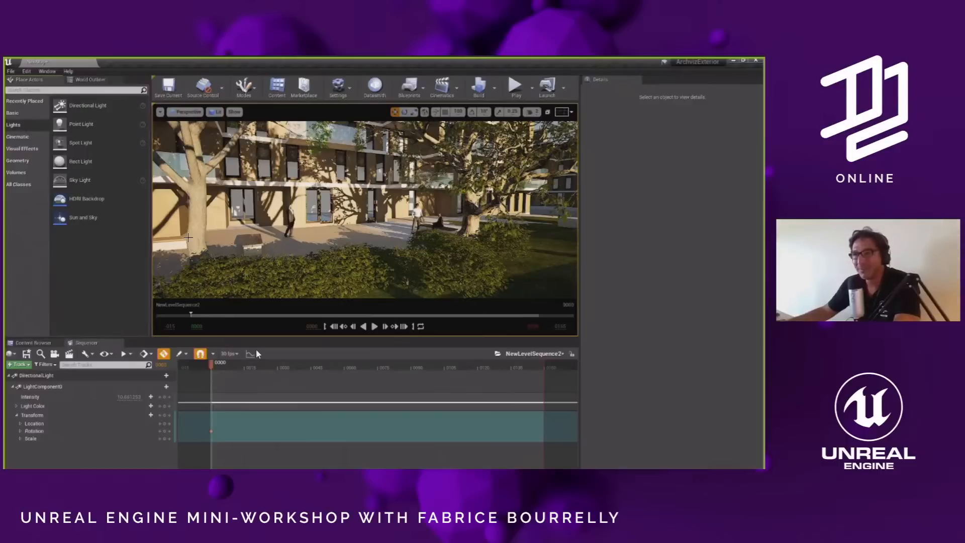
left_click(83, 80)
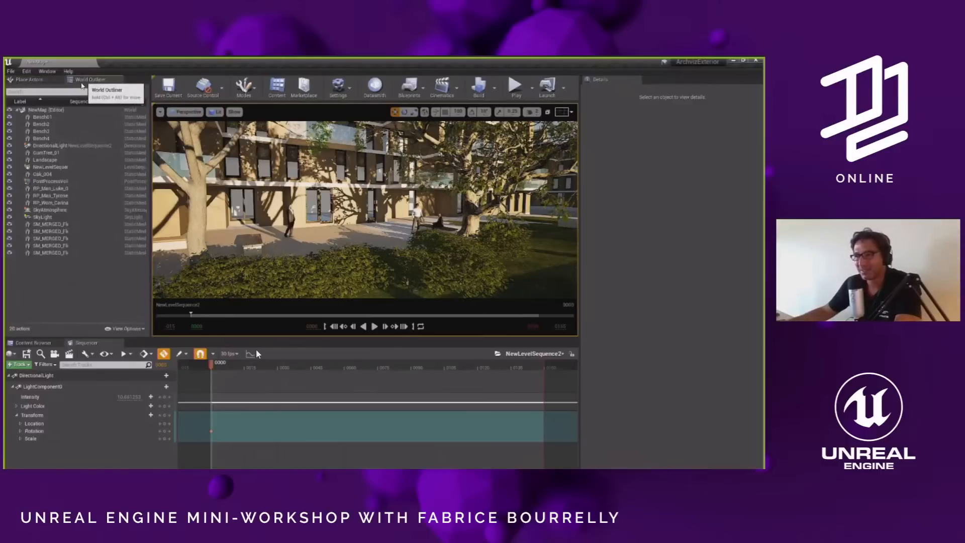
left_click(42, 217)
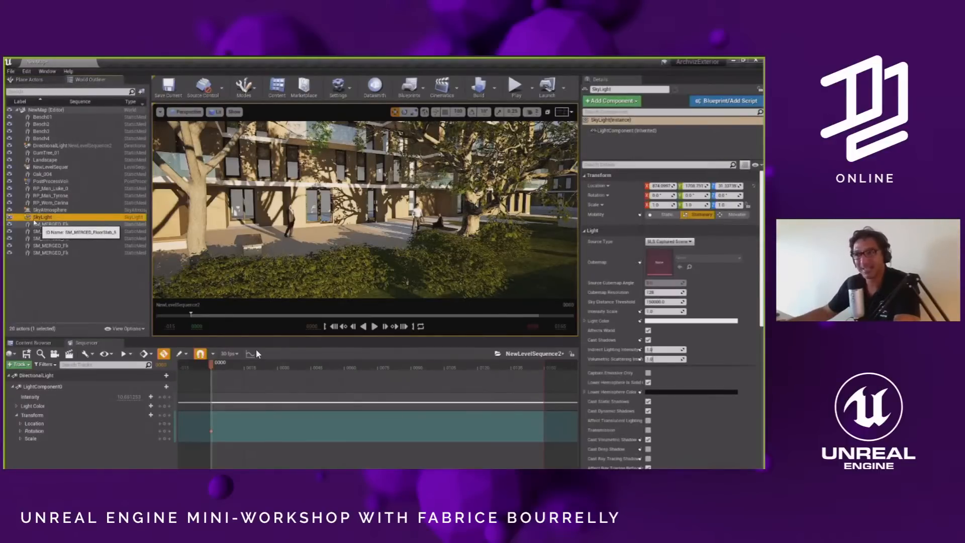
left_click(60, 146)
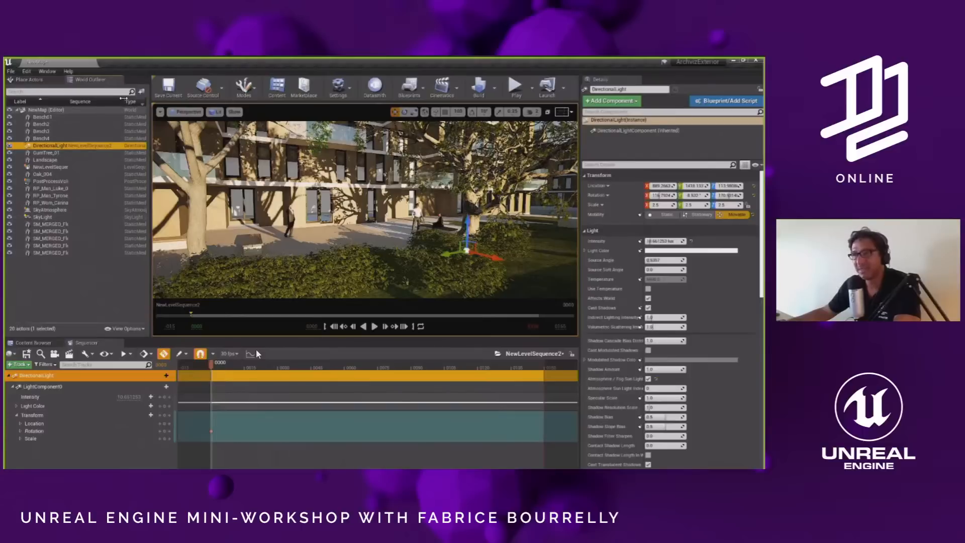
left_click_drag(123, 99, 95, 100)
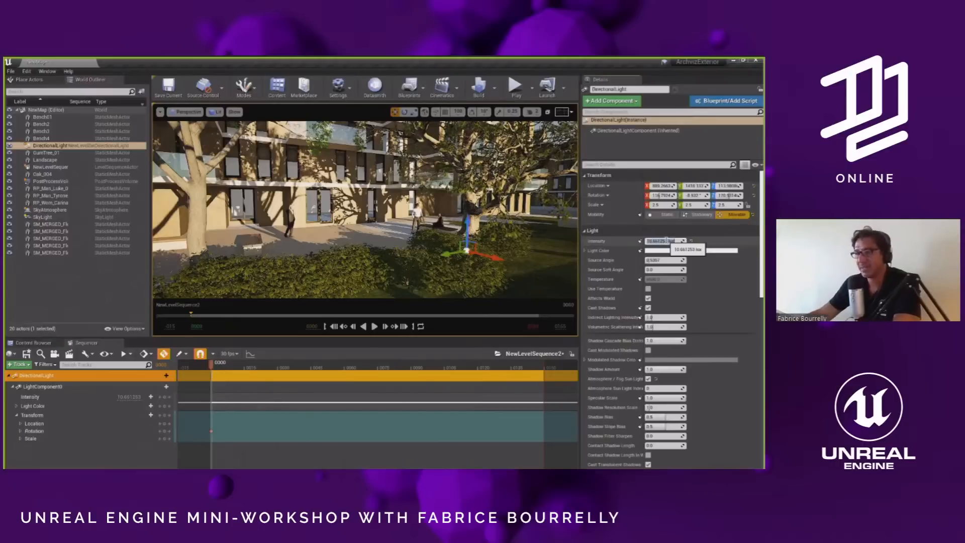
type("10")
key("Return")
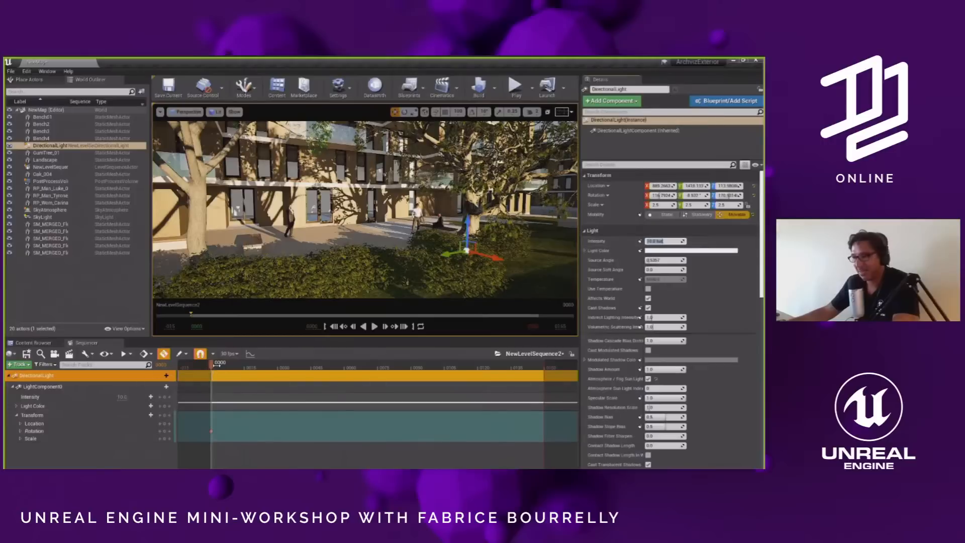
- Set the end of the sequence's playback range to frame 300
left_click_drag(211, 369, 237, 369)
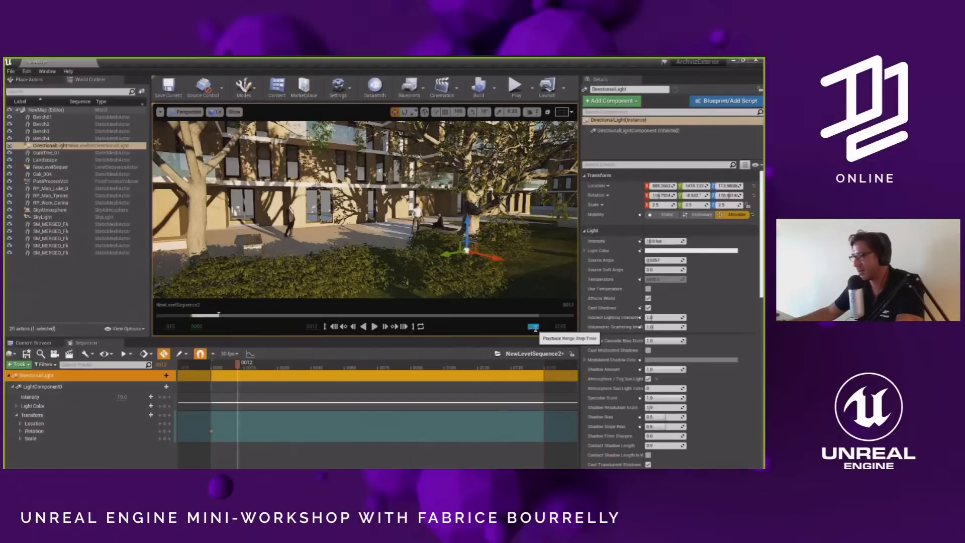
left_click(187, 113)
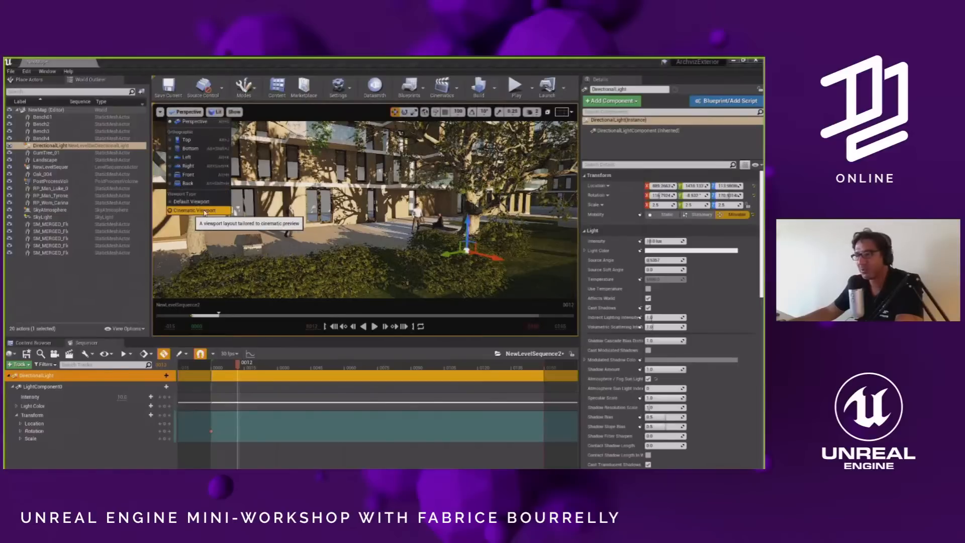
left_click(527, 332)
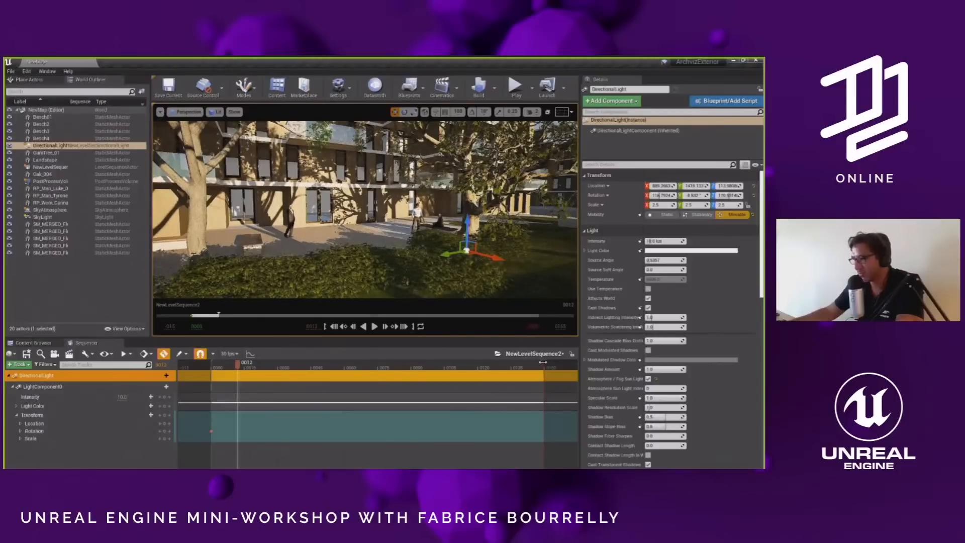
left_click(532, 325)
type("300")
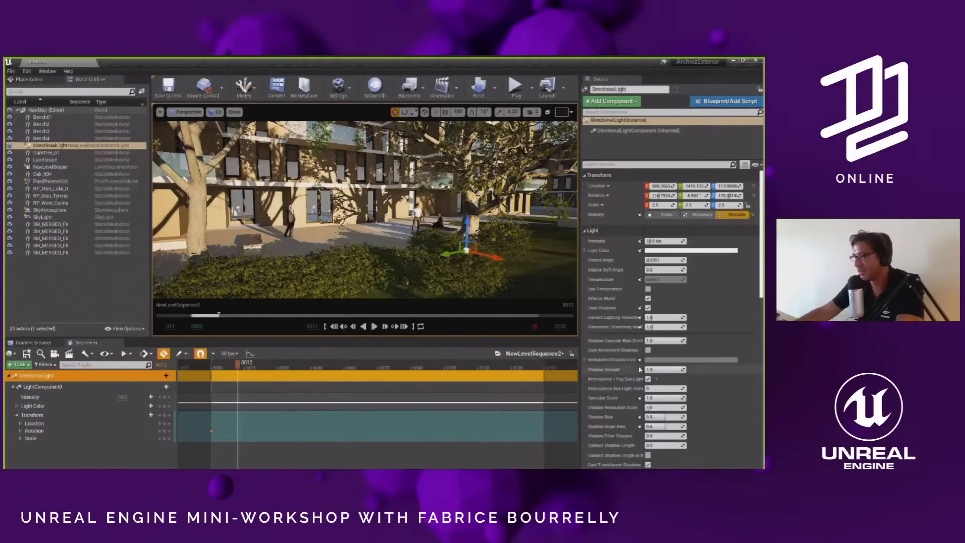
key("Return")
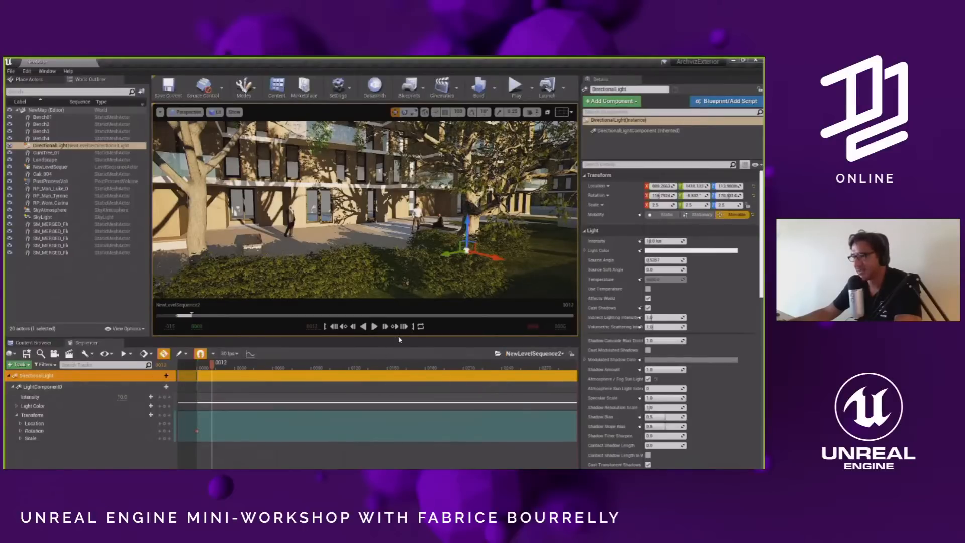
- Key the end rotation at frame 299 by rotating the directional light until the sun sinks below the horizon
left_click(573, 363)
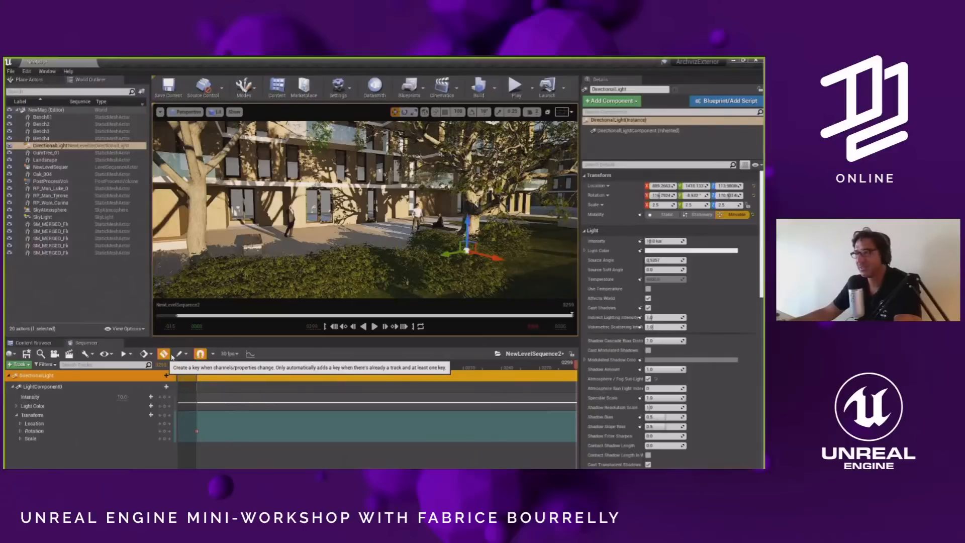
left_click(404, 111)
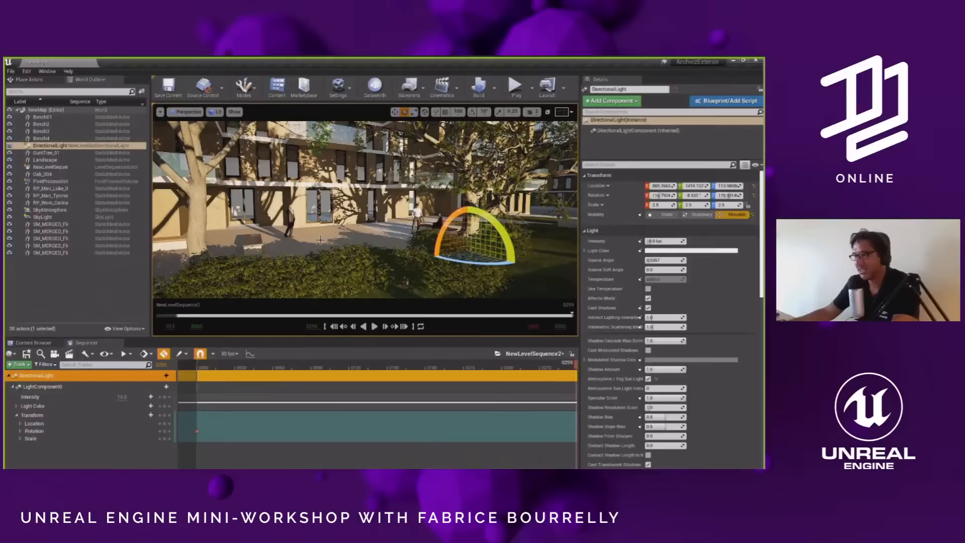
right_click_drag(471, 251, 467, 249)
key("g")
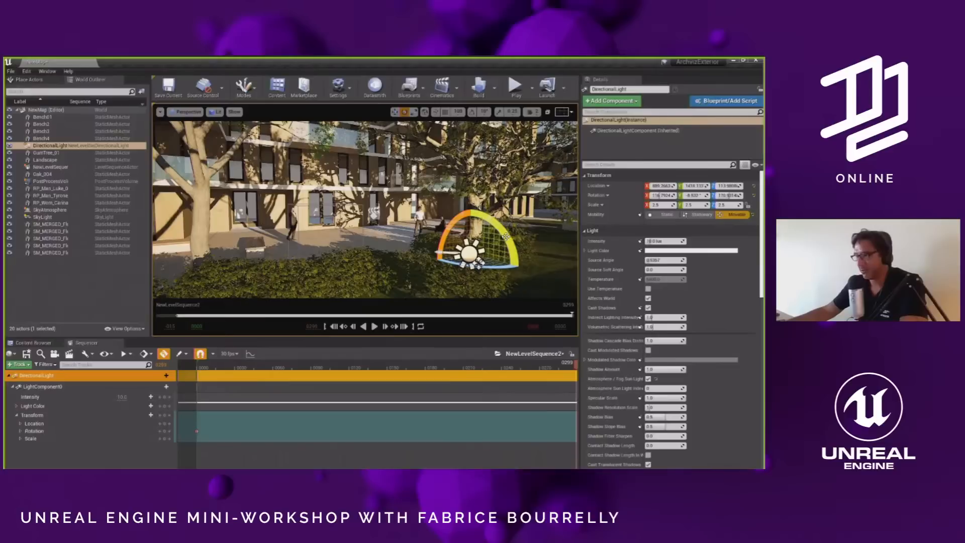
left_click_drag(504, 236, 523, 278)
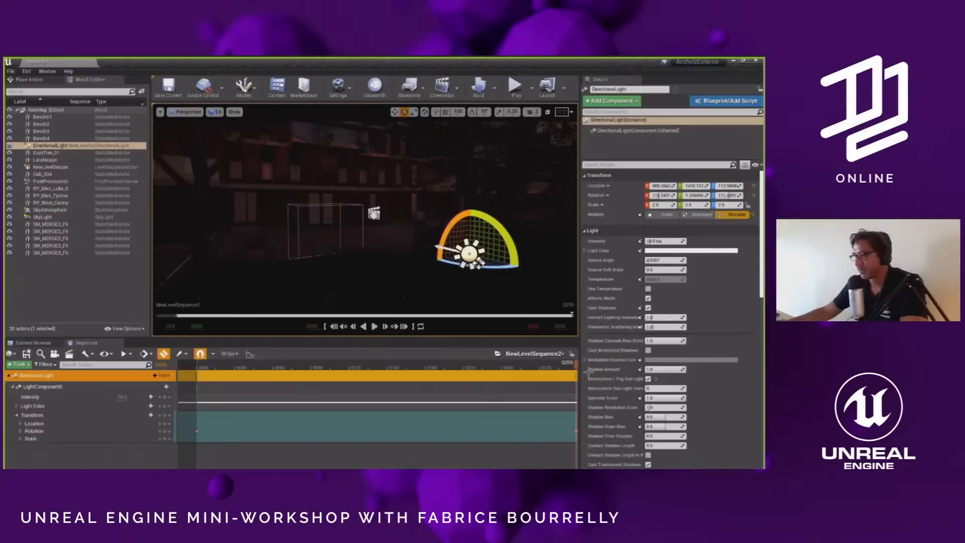
- Scrub and play back the sunset animation, and examine the Pitch curve of the light's rotation in the curve editor
left_click_drag(576, 362, 268, 359)
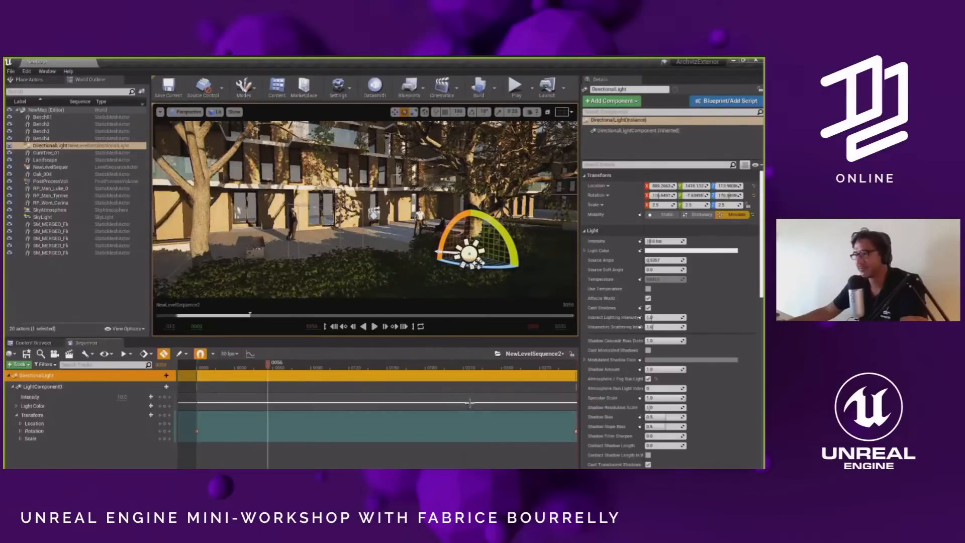
key("space")
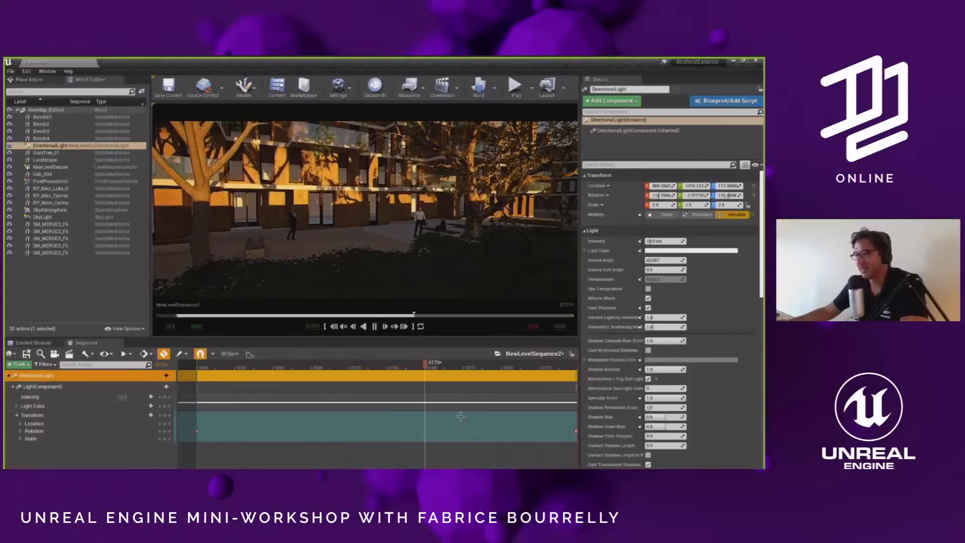
left_click(115, 431)
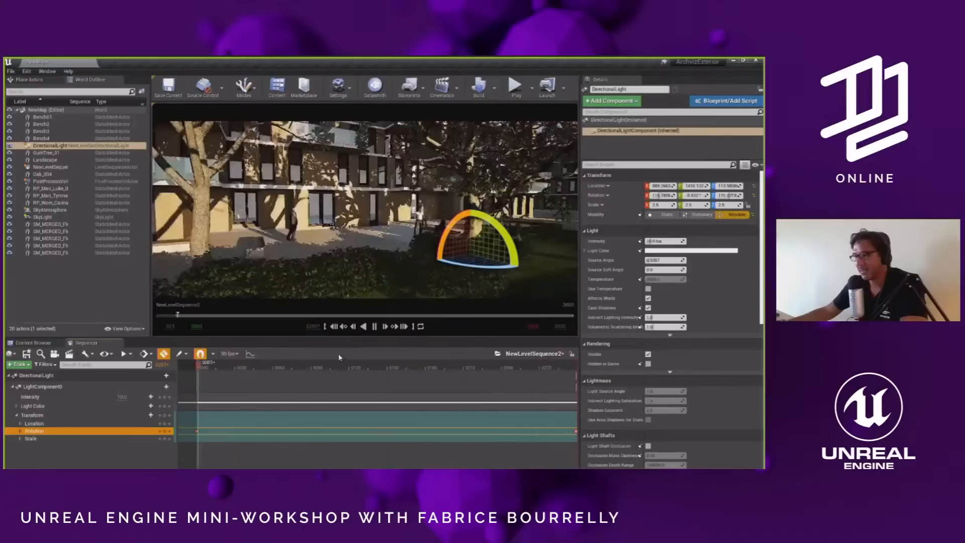
left_click(293, 363)
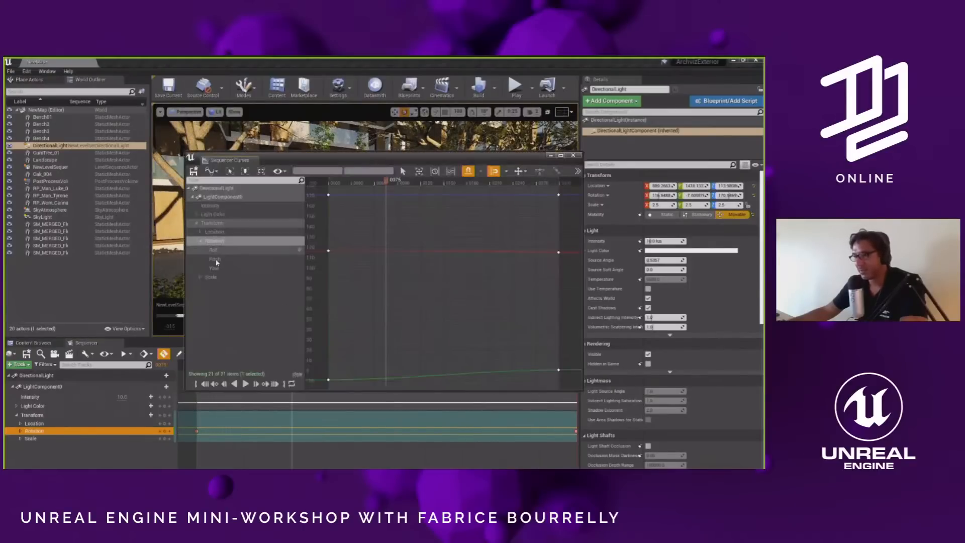
left_click(216, 259)
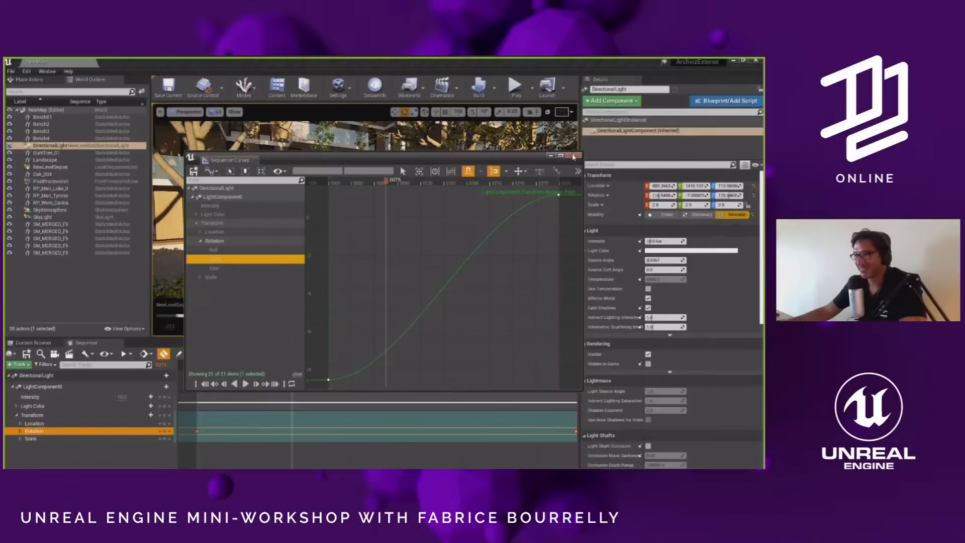
- Close the curve editor and set the directional light's start and end rotation keys to Linear interpolation
left_click(572, 154)
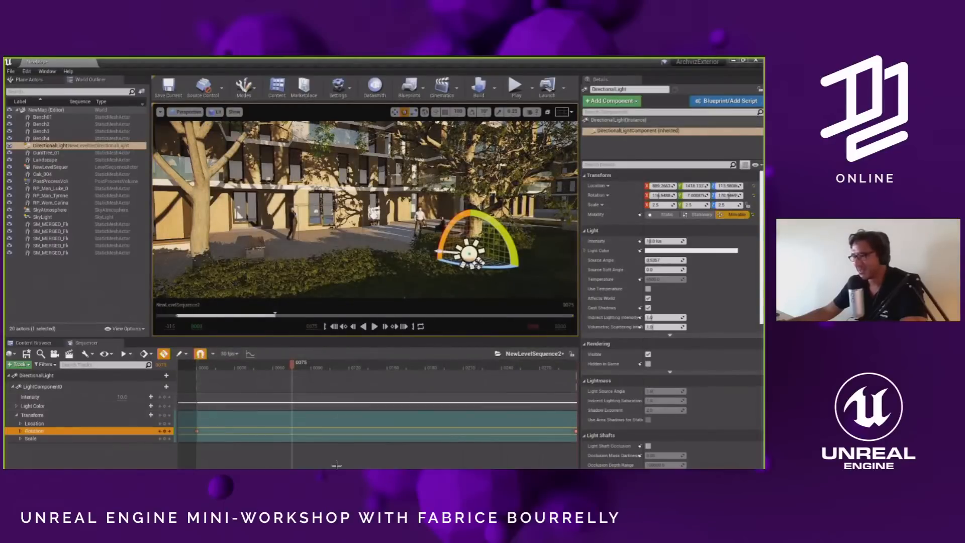
left_click(493, 434)
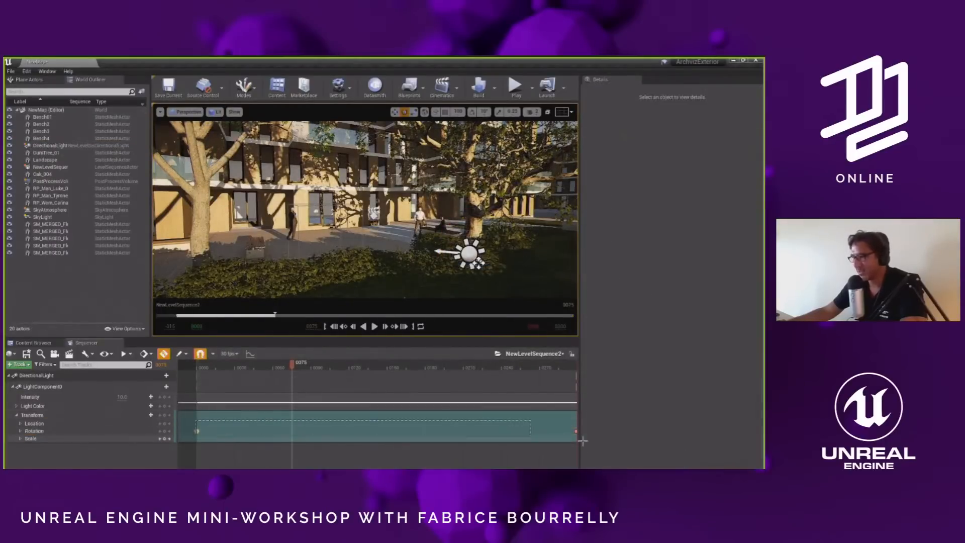
right_click_drag(557, 464, 537, 466)
left_click(553, 431)
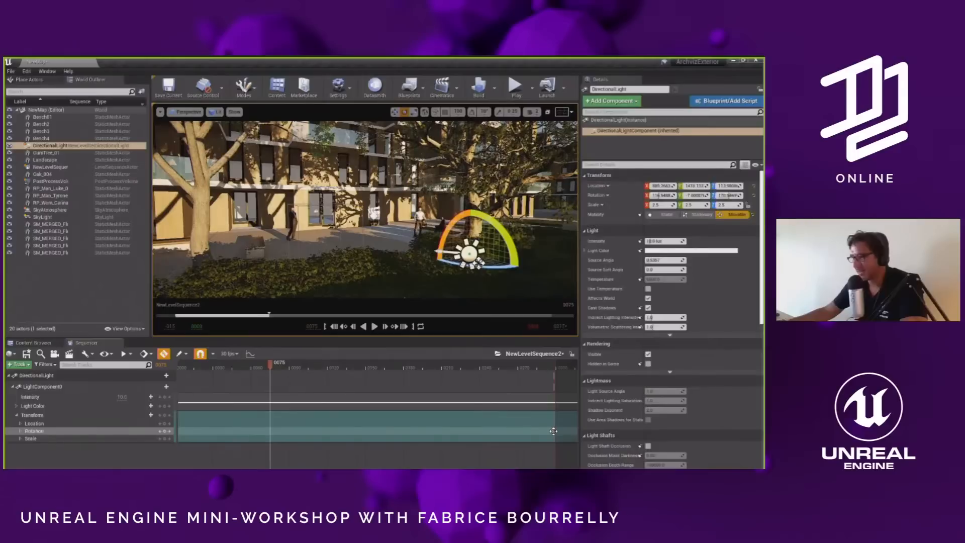
right_click(553, 431)
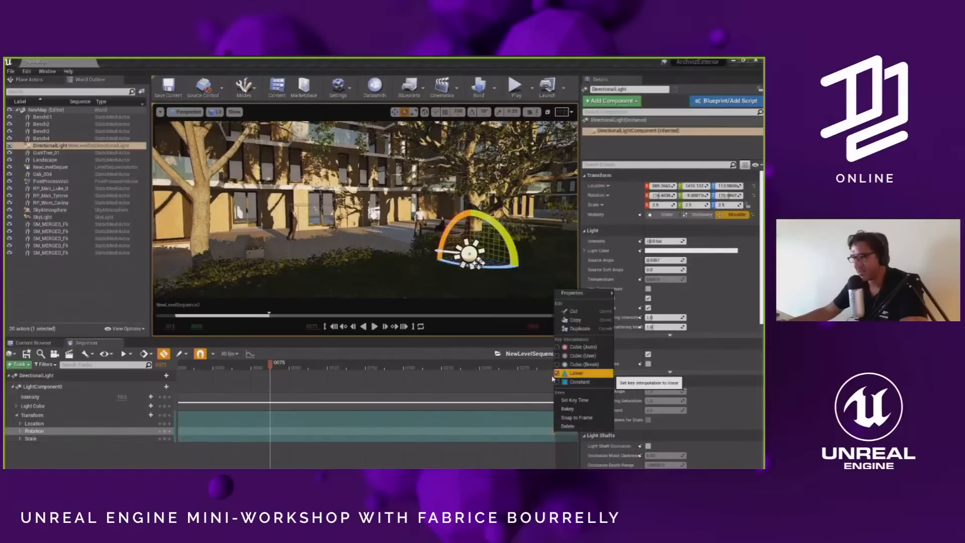
left_click(576, 373)
scroll(572, 373, "down", 1, "ctrl")
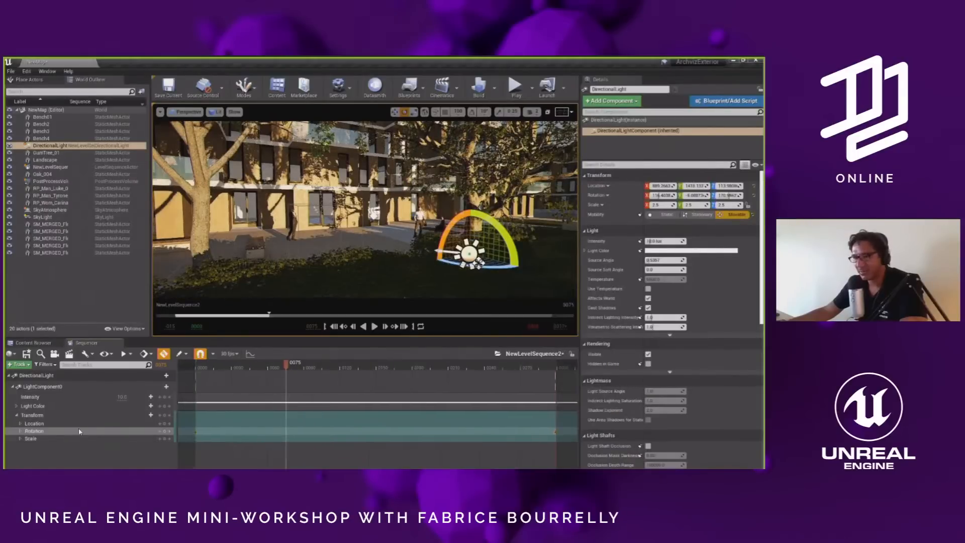
- Examine the shape of the light's Pitch rotation curve in the curve editor, and close the editor
left_click(74, 433)
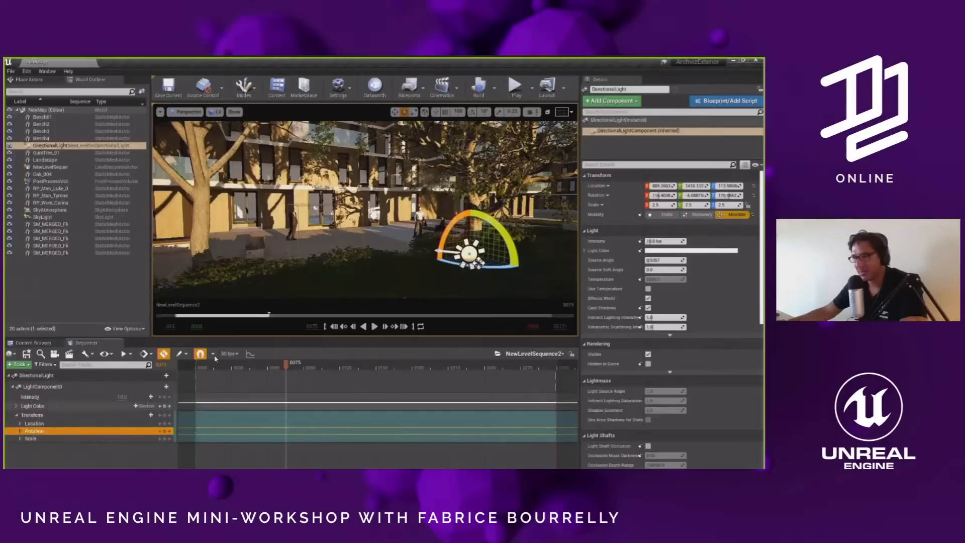
left_click(249, 353)
left_click(221, 259)
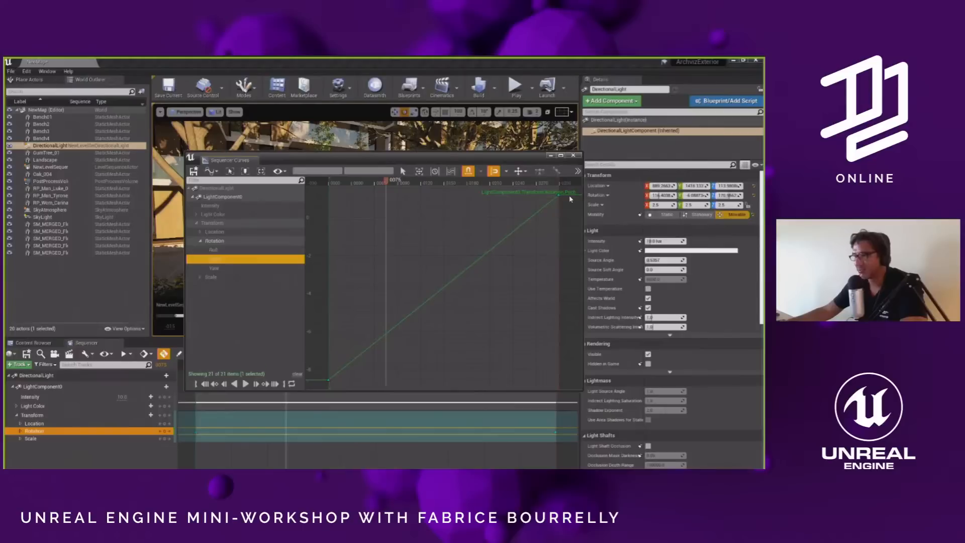
left_click(572, 155)
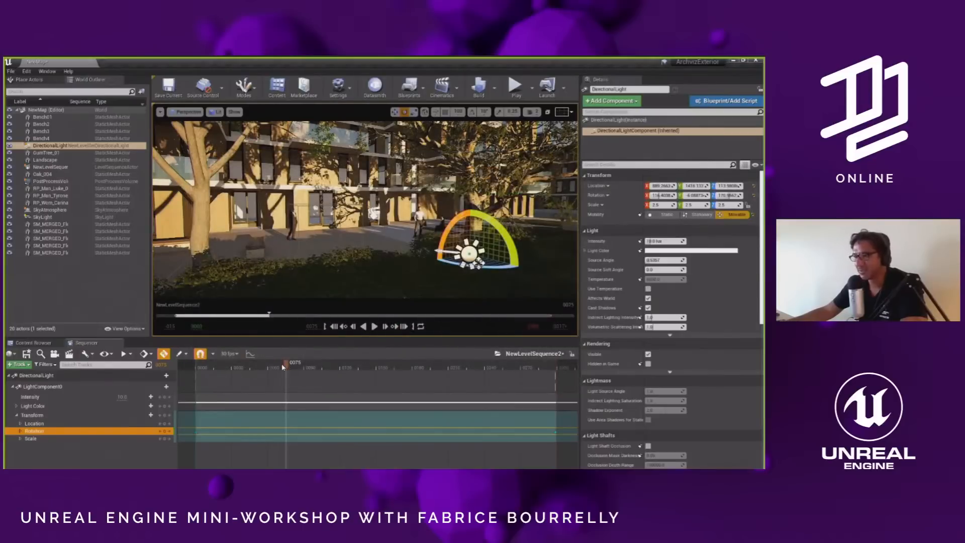
- Play back the sunset animation from the start of the sequence, and return the playhead to around frame 7
left_click_drag(285, 364, 190, 365)
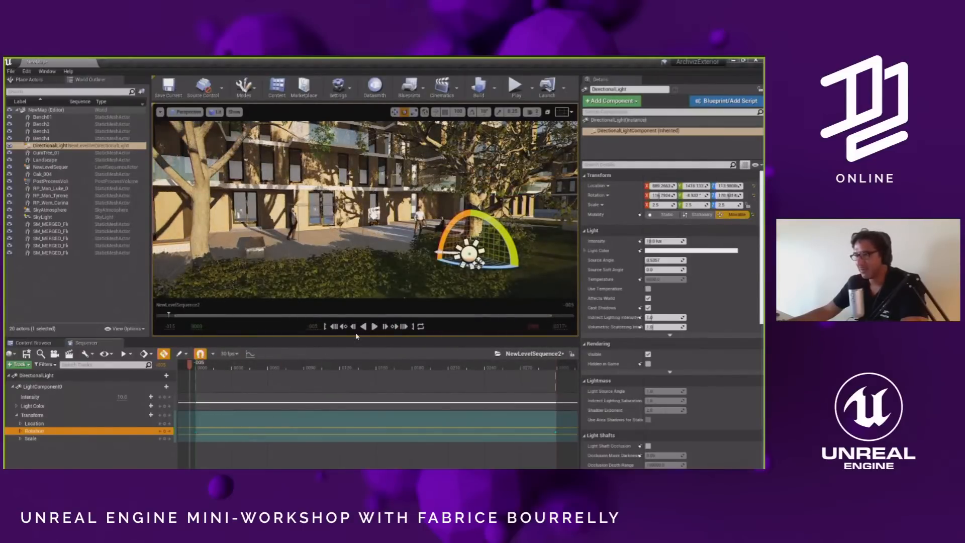
key("space")
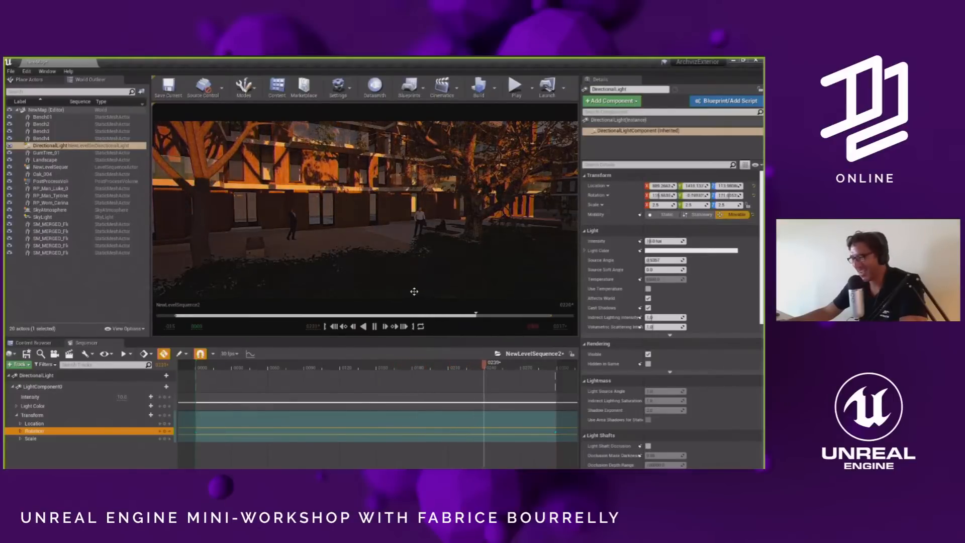
key("space")
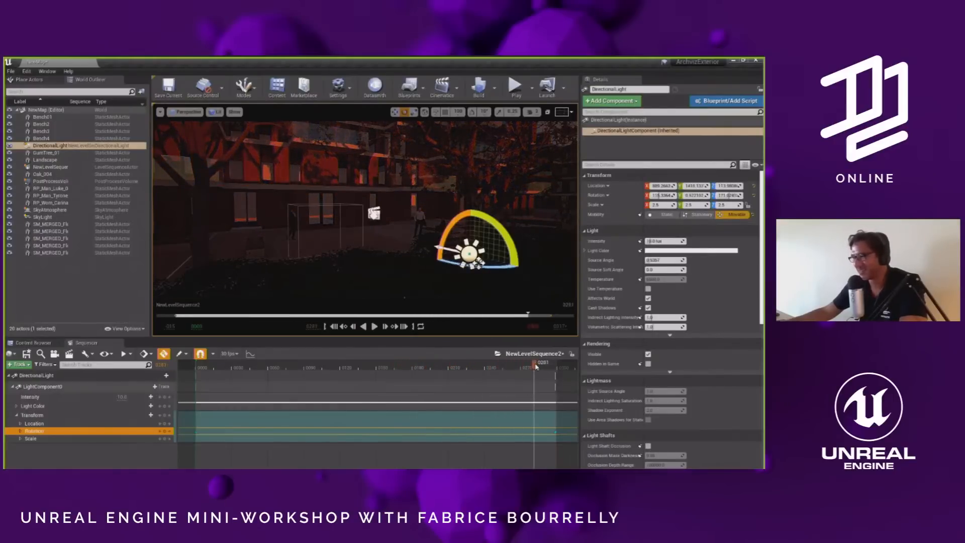
left_click_drag(319, 360, 197, 365)
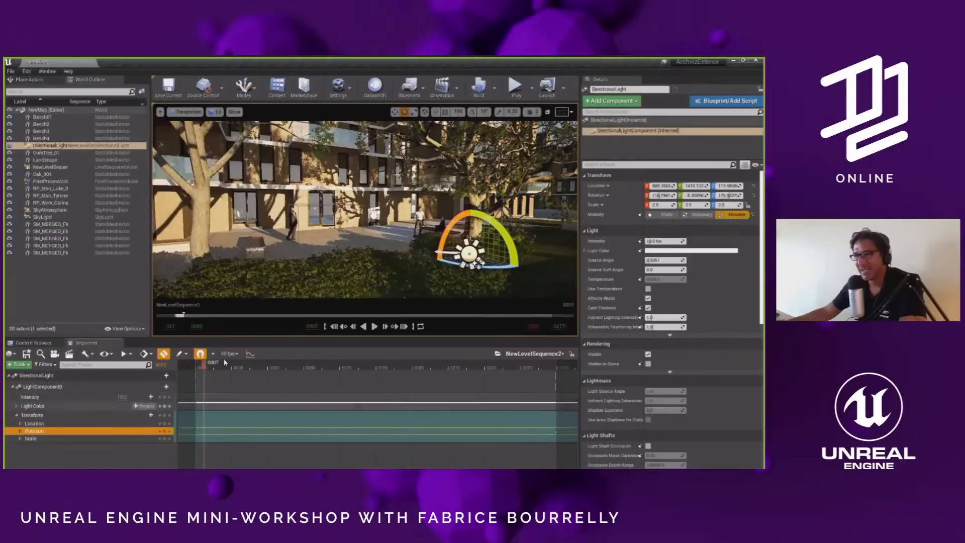
- Create a new cine camera in the sequence, and lower it and pull it back to frame the hedge below the facade
left_click(55, 353)
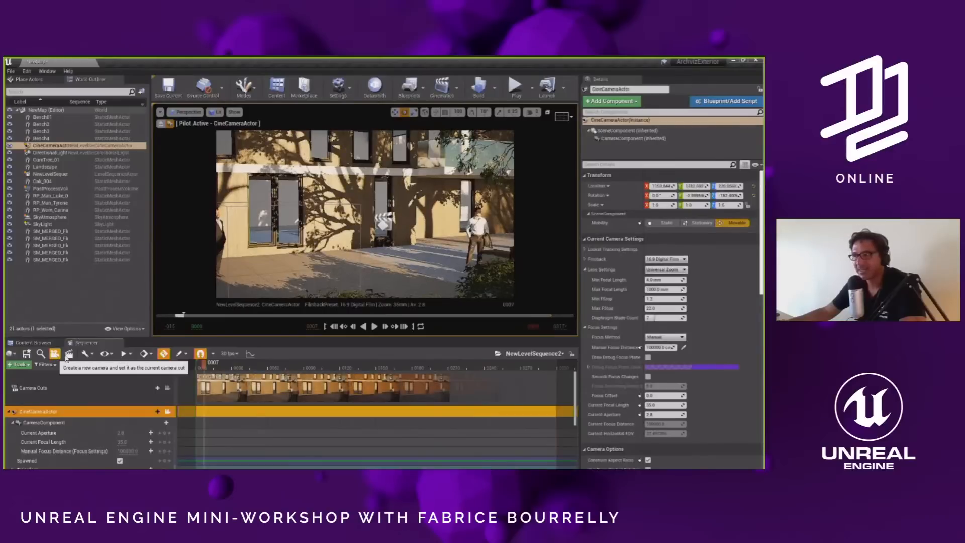
middle_click_drag(364, 216, 364, 251)
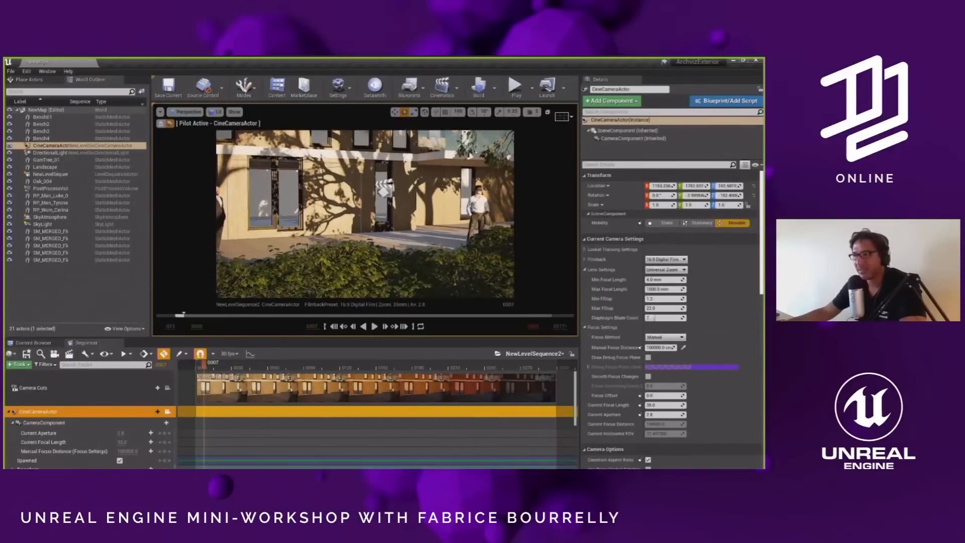
scroll(365, 216, "down", 5)
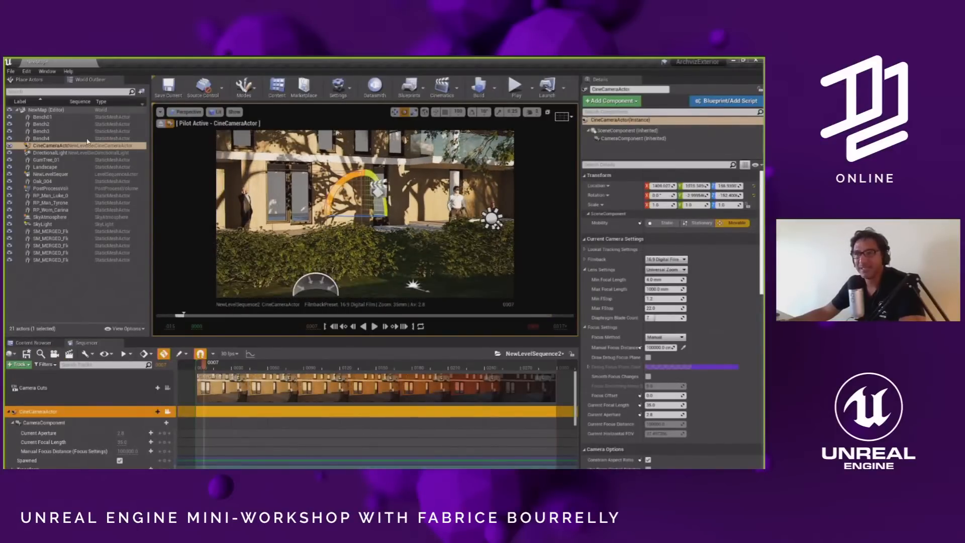
- Reopen the Place Actors panel and examine the camera actors in its Cinematic category
left_click(29, 79)
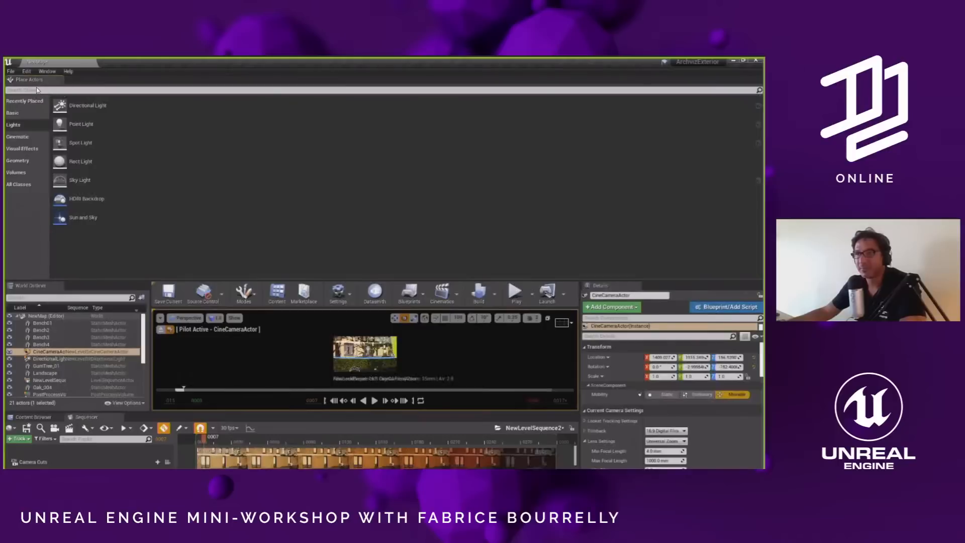
left_click(59, 80)
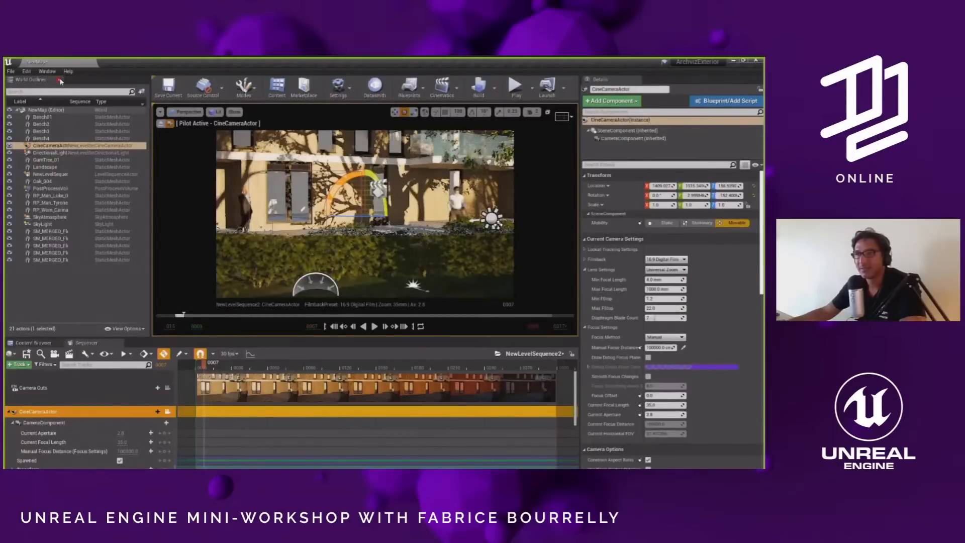
left_click(47, 71)
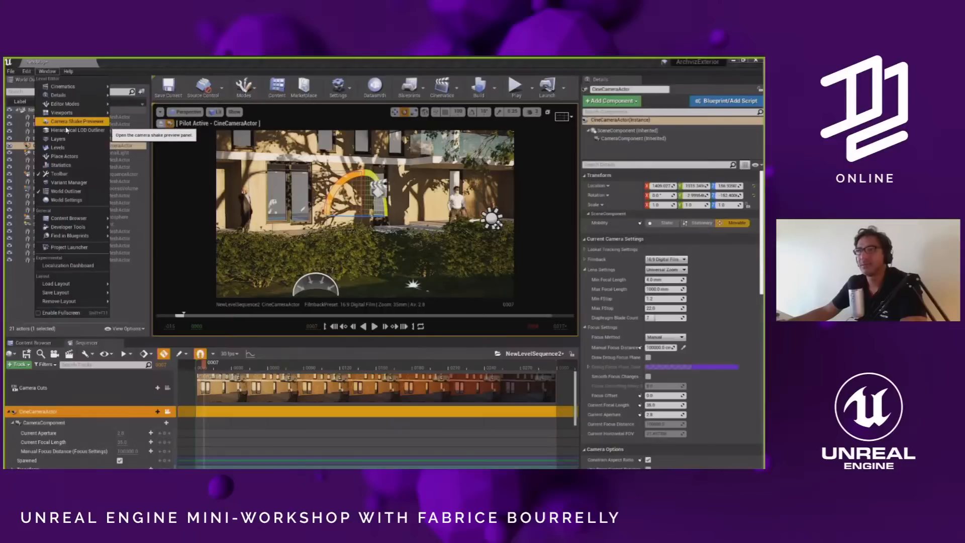
left_click(65, 156)
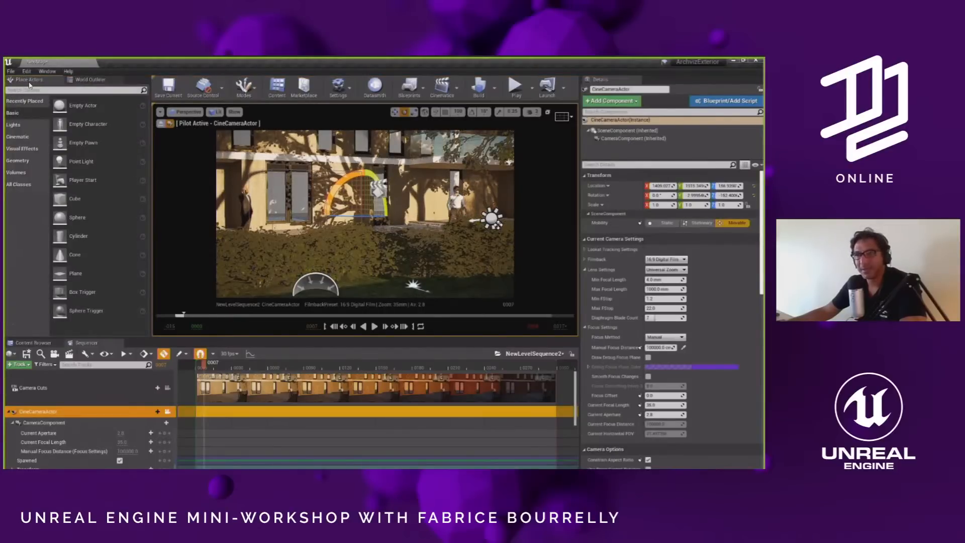
left_click(43, 139)
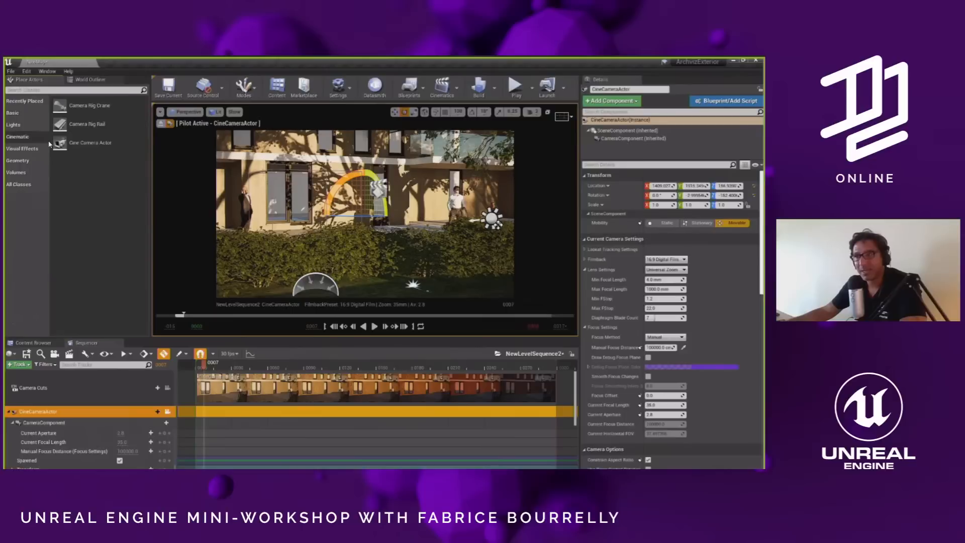
- Examine the viewport's Create Camera Here options without creating another camera
left_click(159, 112)
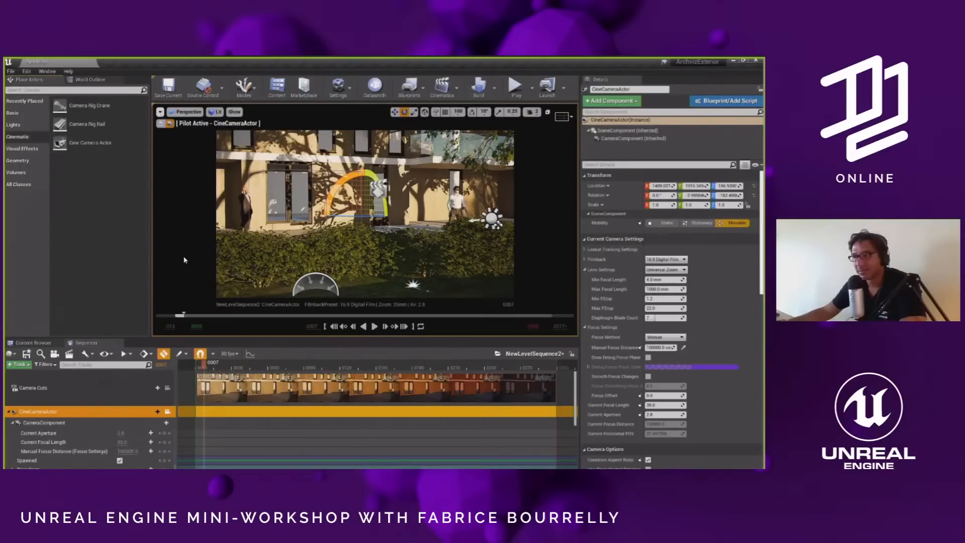
mouse_move(241, 260)
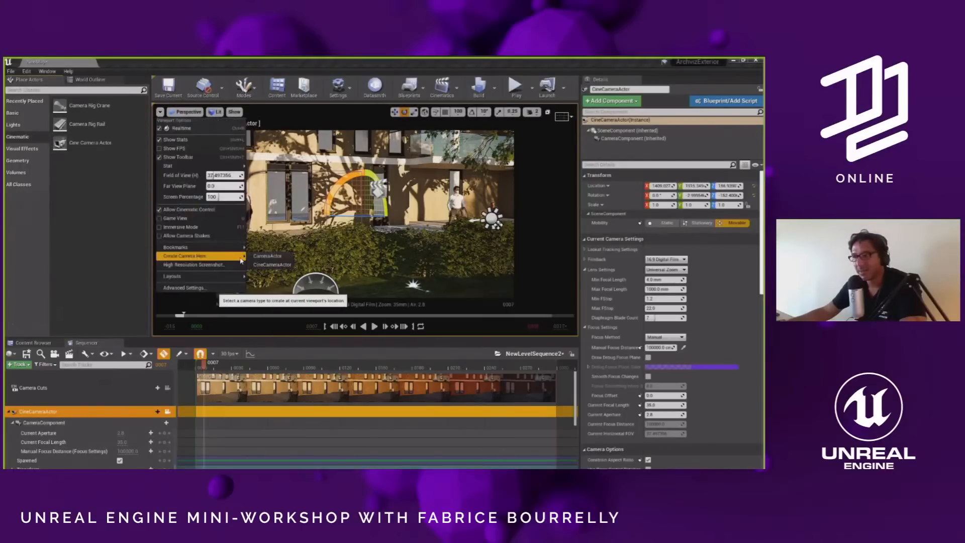
left_click(263, 313)
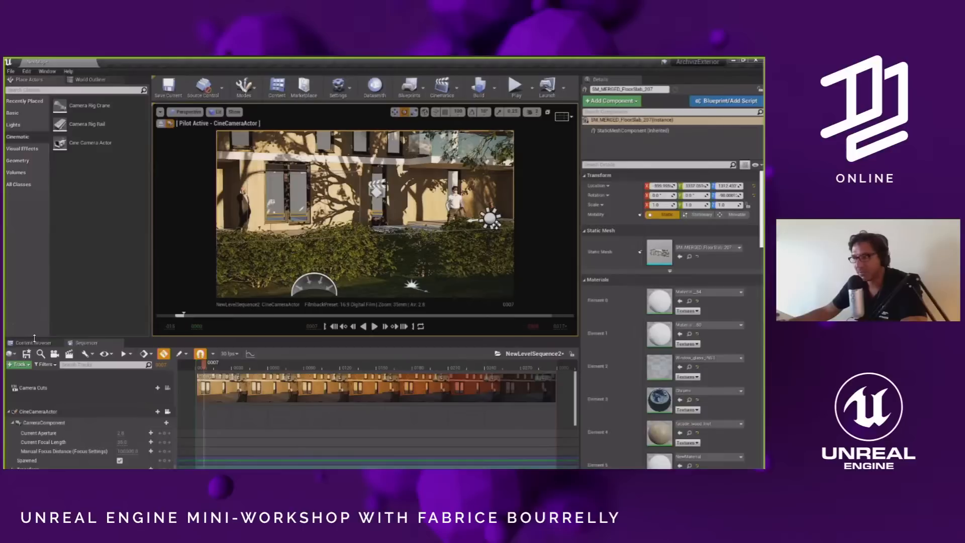
- Bring the World Outliner back to the front and locate the new cine camera actor in it
left_click(33, 342)
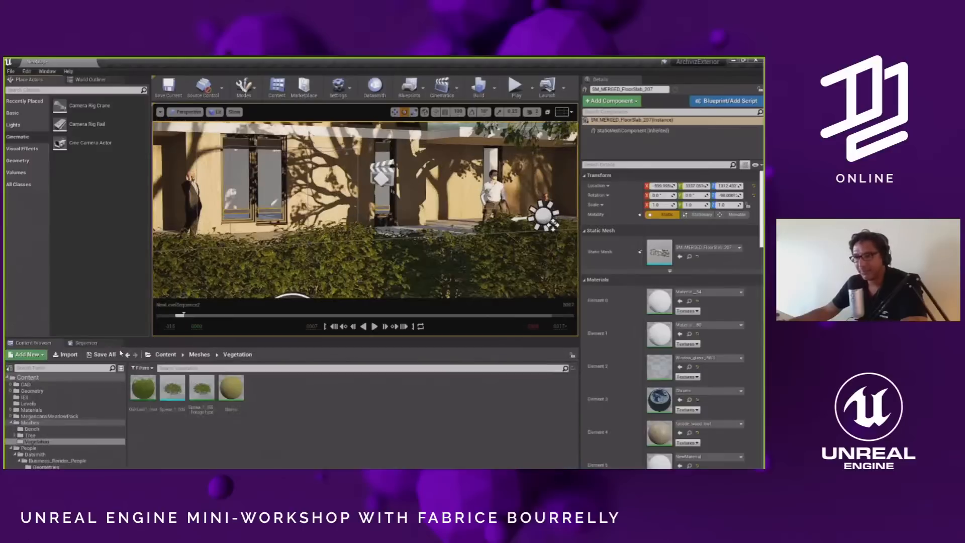
left_click(76, 342)
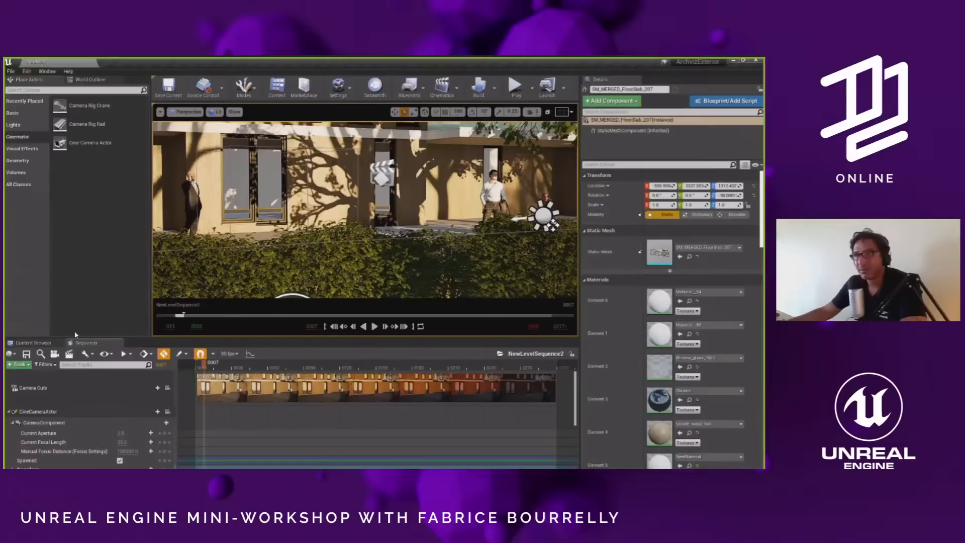
left_click(90, 79)
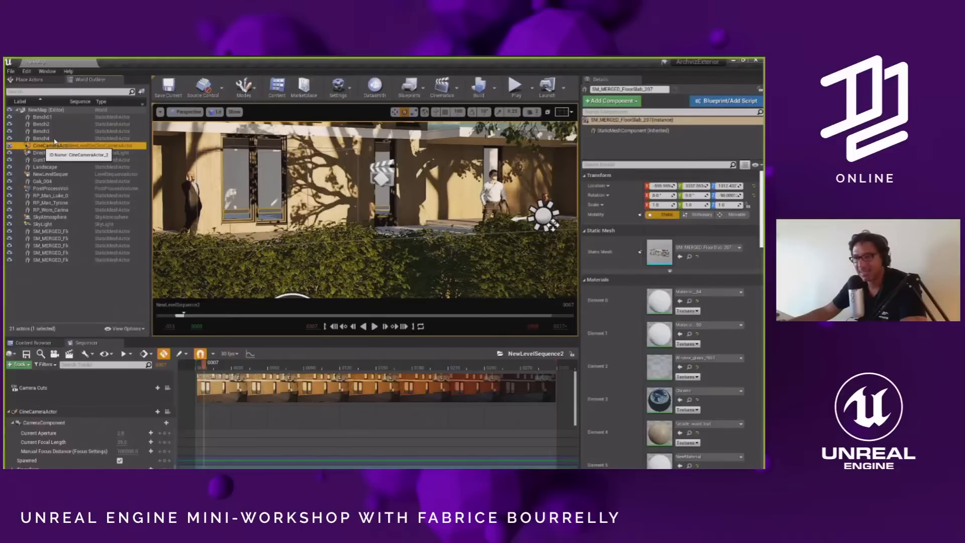
key("Delete")
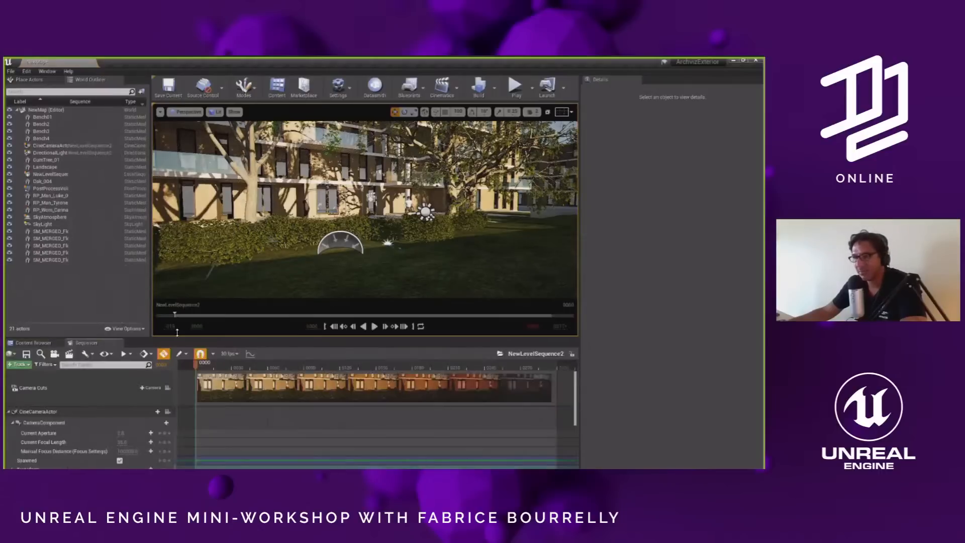
- Collapse the CineCameraActor and DirectionalLight tracks in Sequencer and adjust the height of its panel
left_click_drag(177, 332, 175, 287)
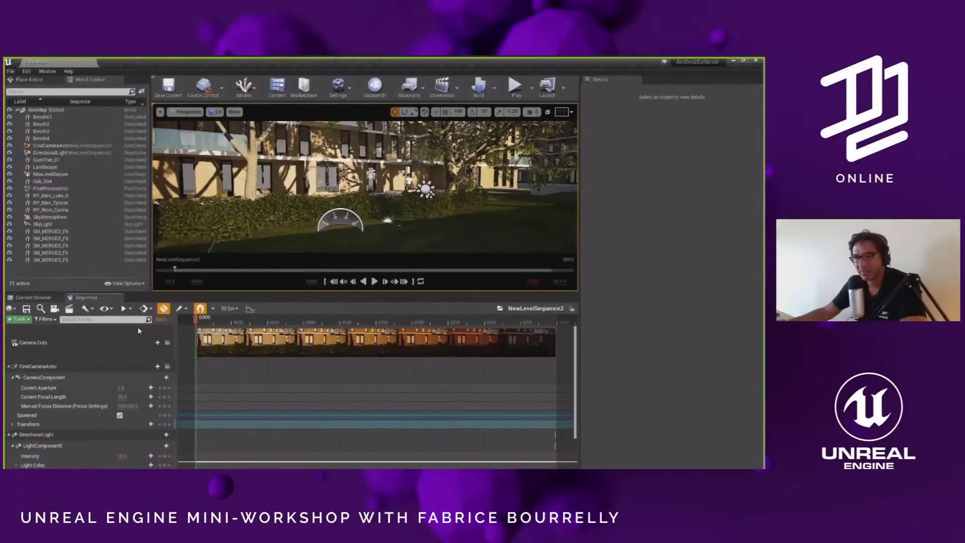
left_click(8, 366)
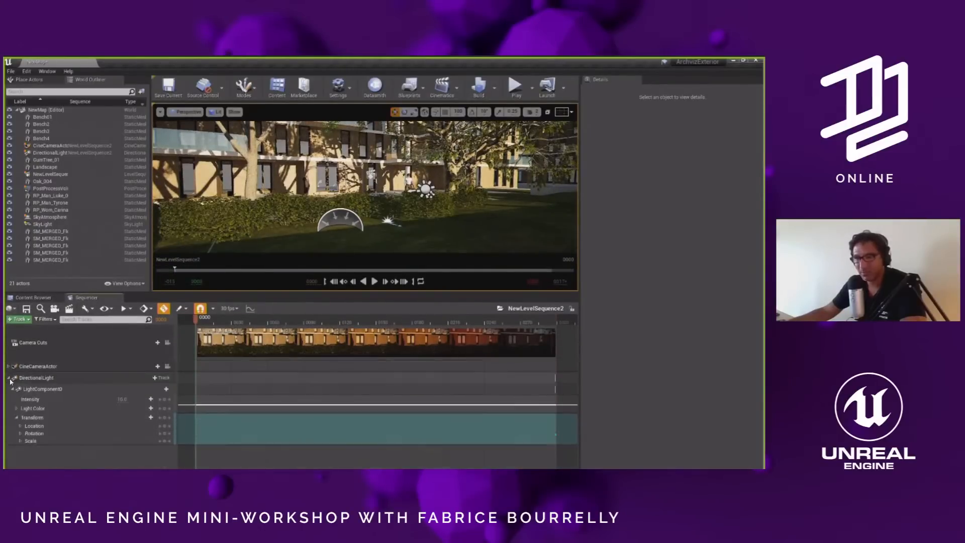
left_click(8, 378)
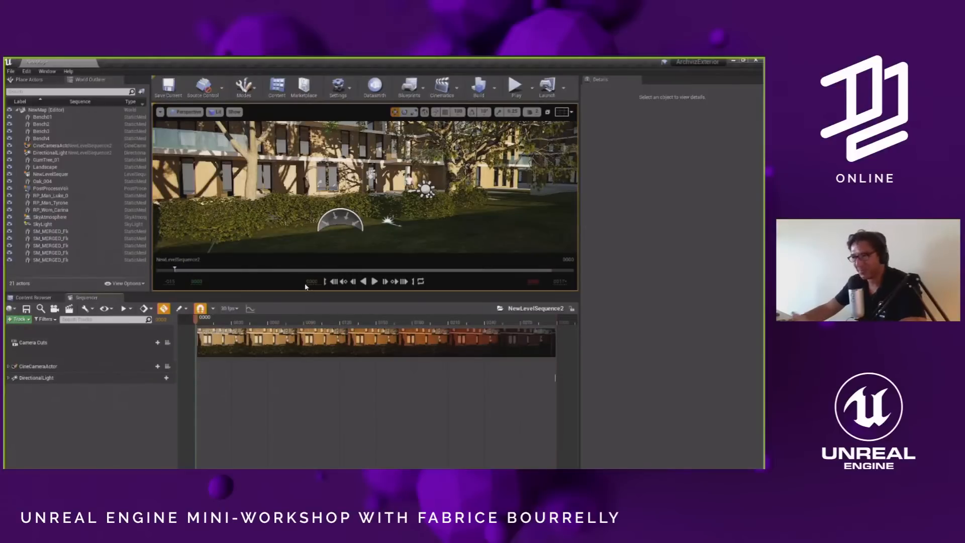
left_click_drag(307, 292, 313, 334)
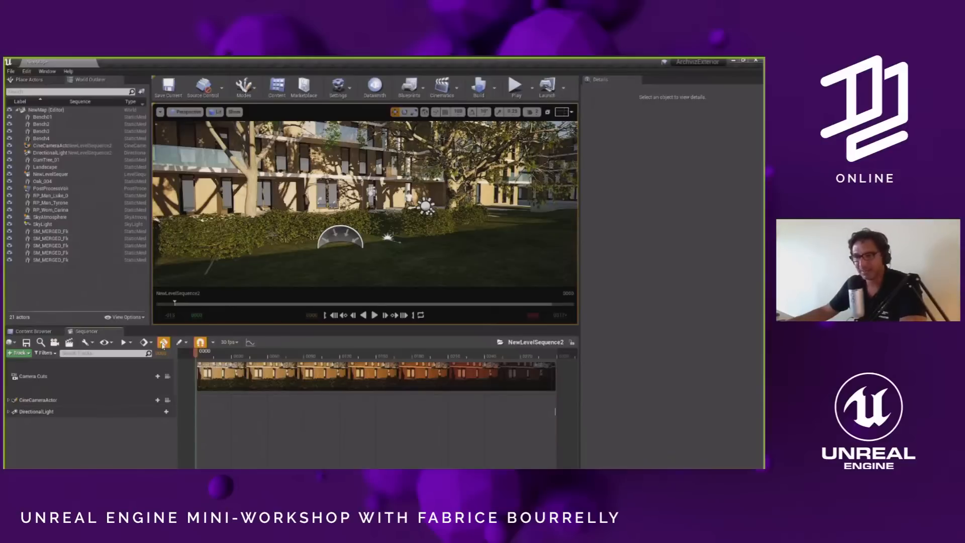
- Pilot the cine camera from its Sequencer track, nudge its position slightly, and lock the viewport to the camera cuts
left_click(45, 403)
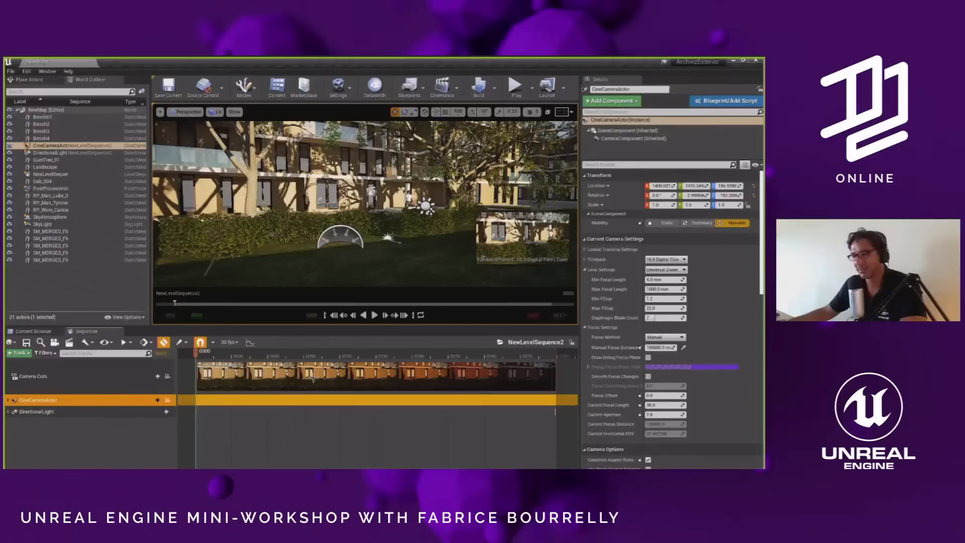
left_click_drag(283, 326, 283, 342)
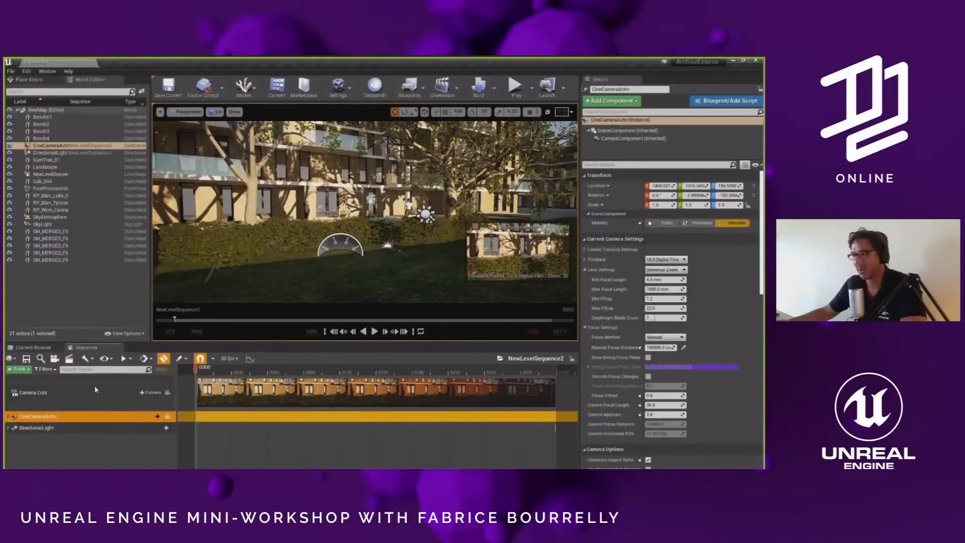
left_click(167, 416)
middle_click_drag(281, 236, 275, 238)
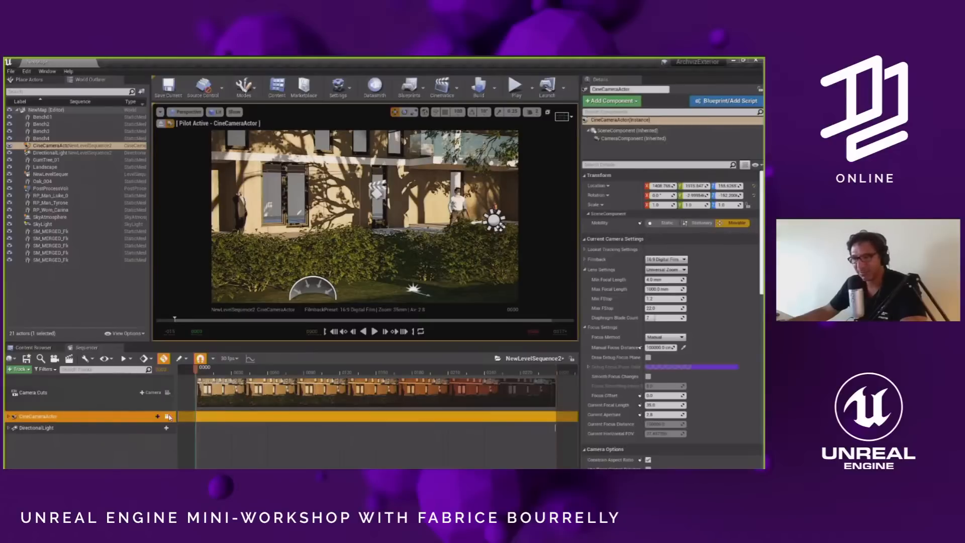
left_click(167, 393)
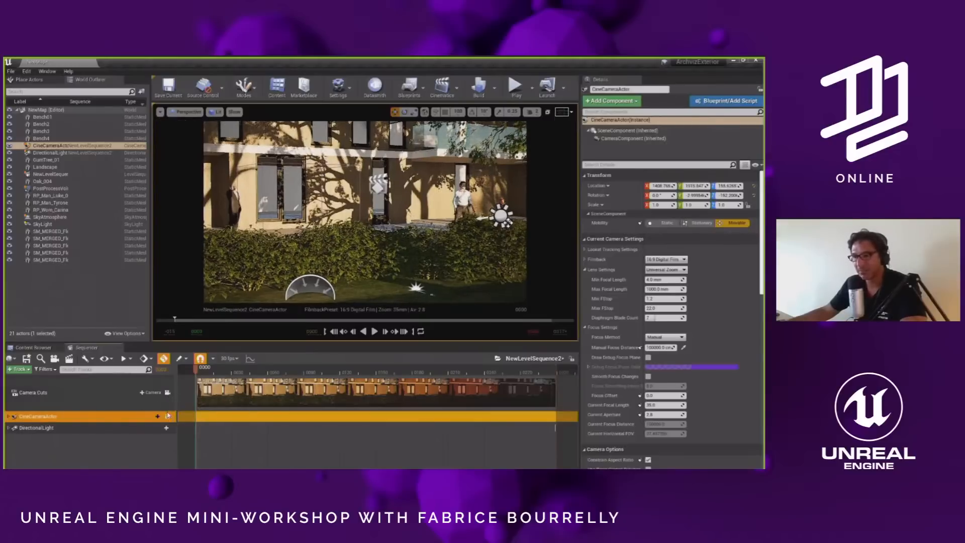
- Pilot the cine camera from its Sequencer track and pull it back from the building to frame both floors and the hedge
left_click(168, 417)
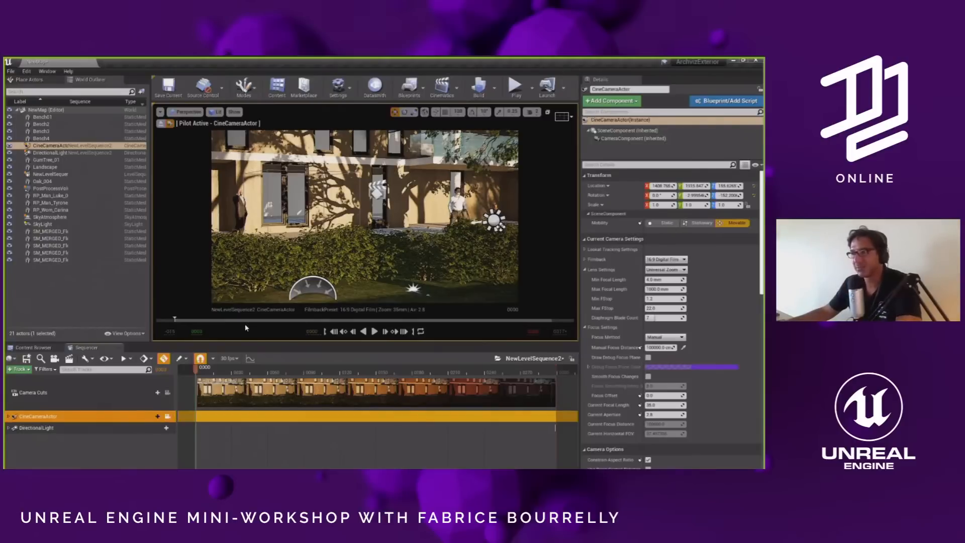
left_click(167, 394)
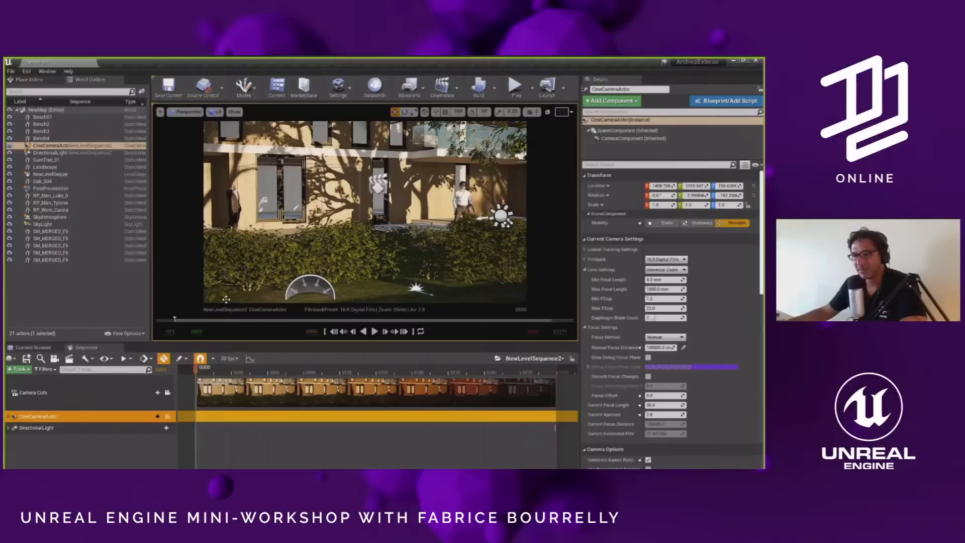
left_click(168, 416)
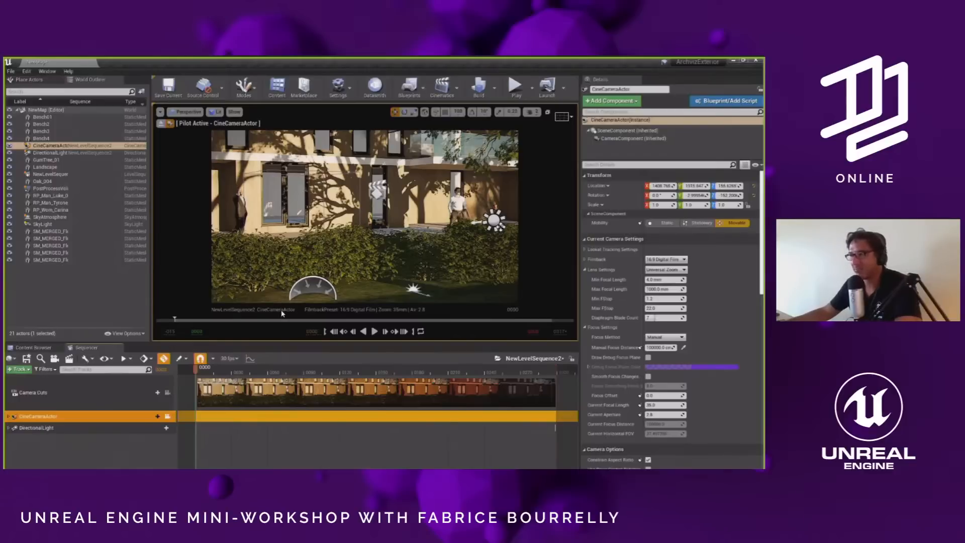
scroll(372, 196, "down", 3)
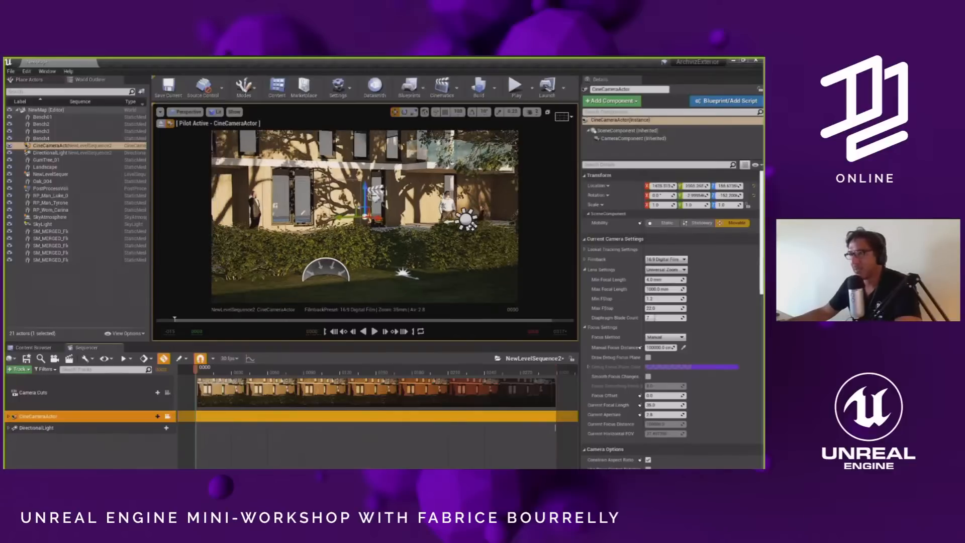
scroll(372, 196, "down", 5)
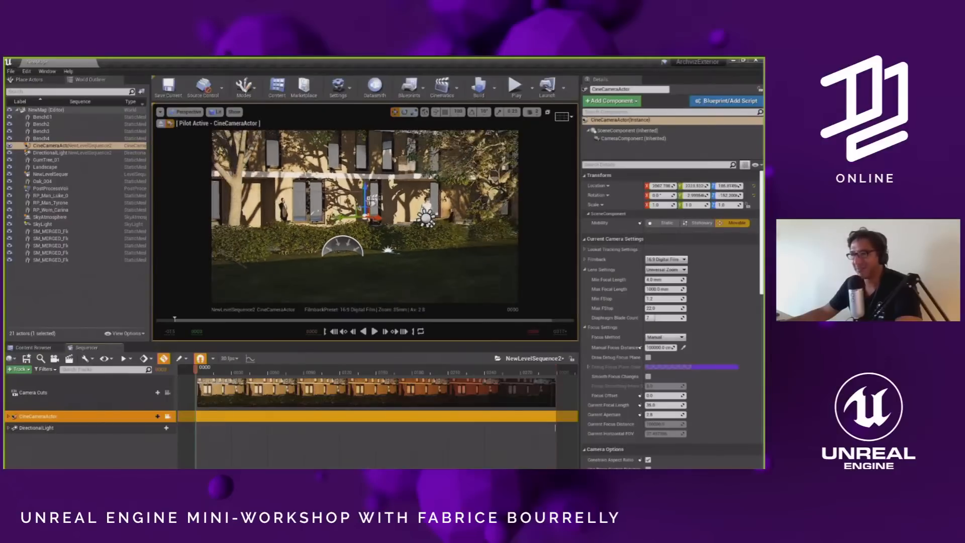
key("w")
right_click_drag(395, 237, 394, 235)
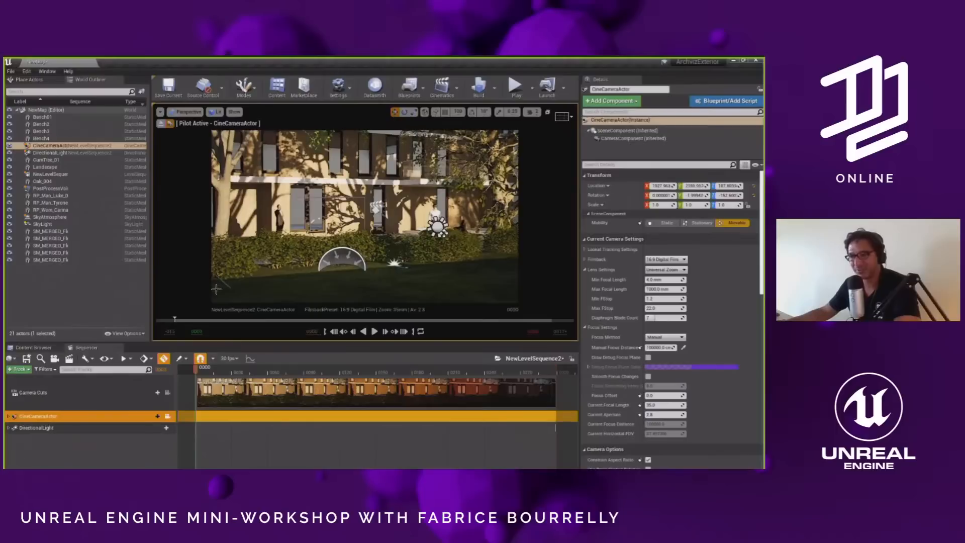
- Expand the cine camera's Sequencer track and try focal lengths between about 15 mm and 46 mm while reframing the facade
left_click(8, 417)
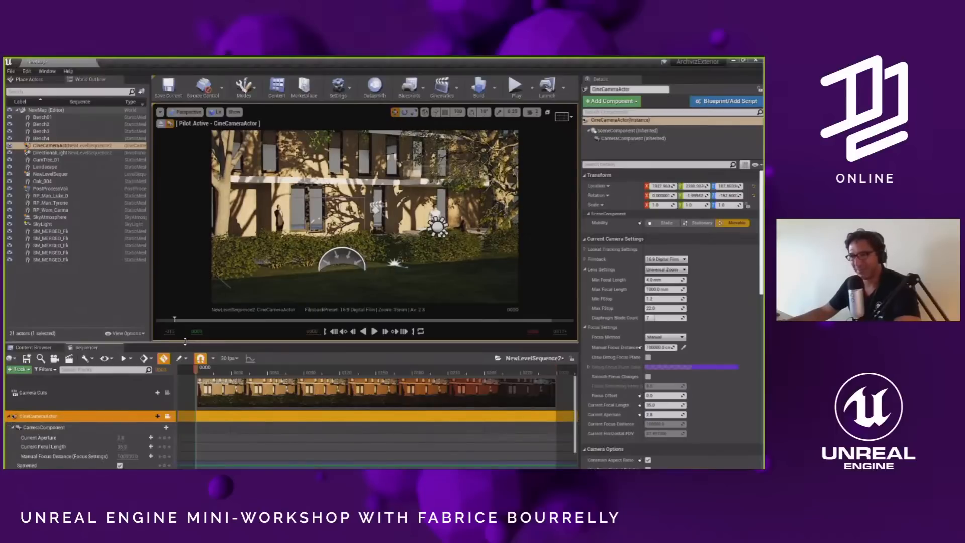
left_click_drag(181, 345, 182, 338)
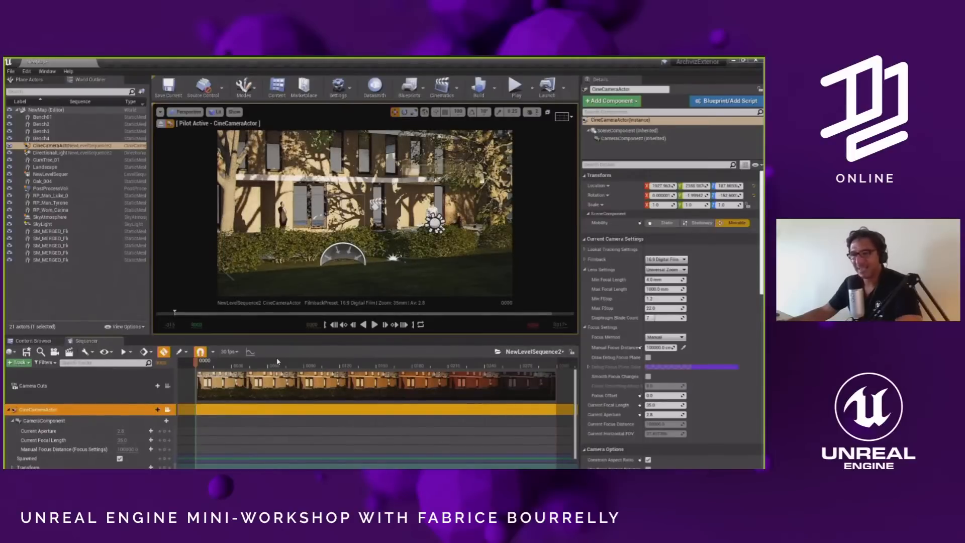
left_click(114, 440)
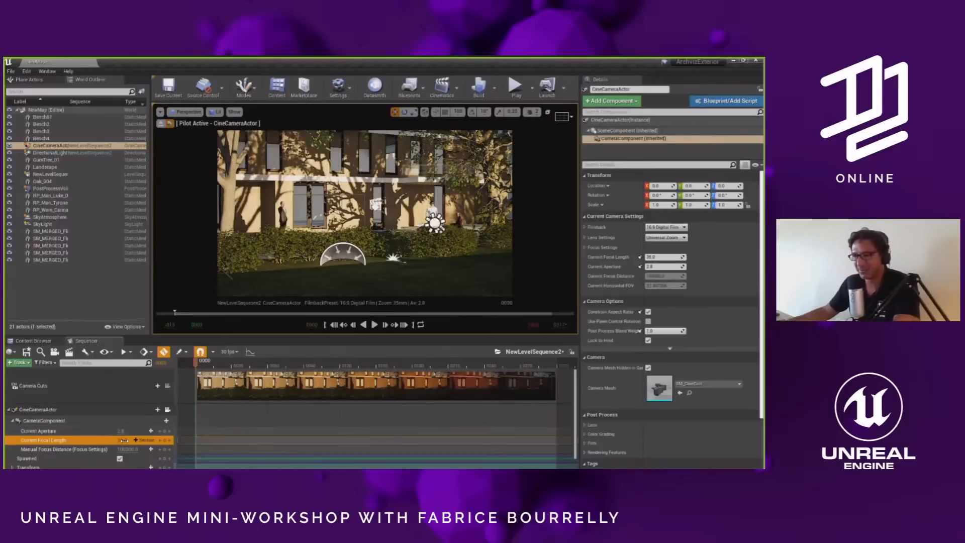
left_click_drag(122, 440, 92, 441)
mouse_move(364, 213)
right_mouse_down()
mouse_move(349, 191)
mouse_move(361, 204)
right_mouse_up()
right_click_drag(491, 235, 492, 235)
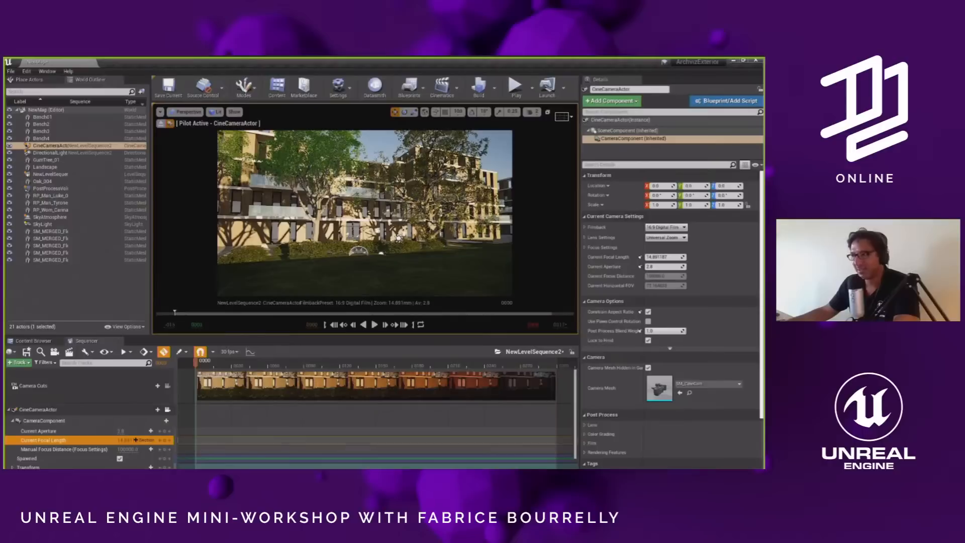
left_click_drag(129, 440, 144, 440)
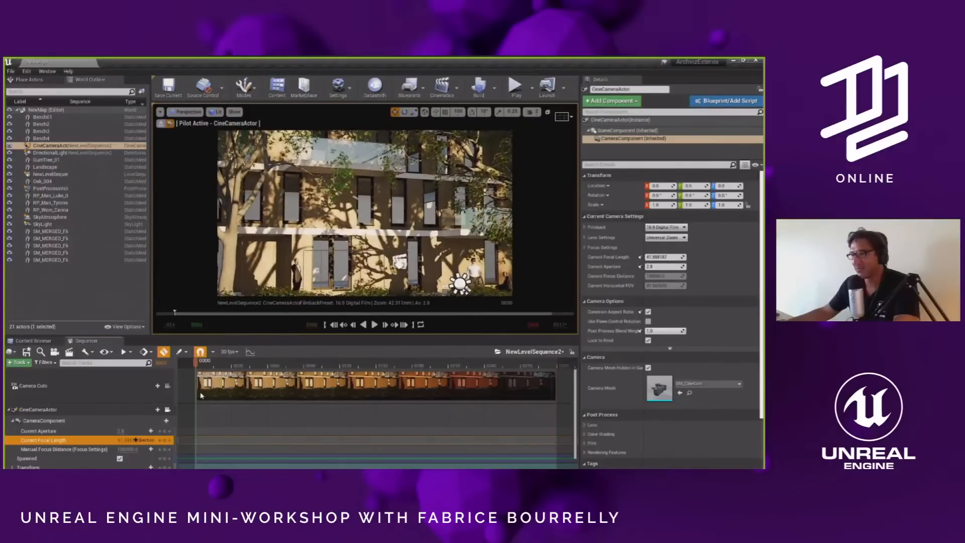
mouse_move(362, 230)
right_mouse_down()
mouse_move(383, 261)
mouse_move(372, 288)
mouse_move(357, 257)
mouse_move(385, 271)
mouse_move(362, 232)
right_mouse_up()
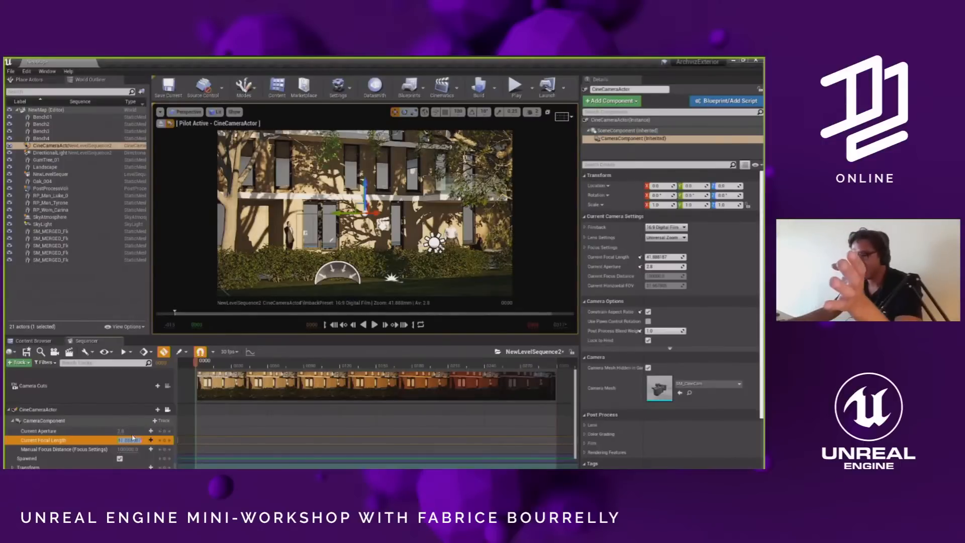
left_click_drag(133, 438, 128, 442)
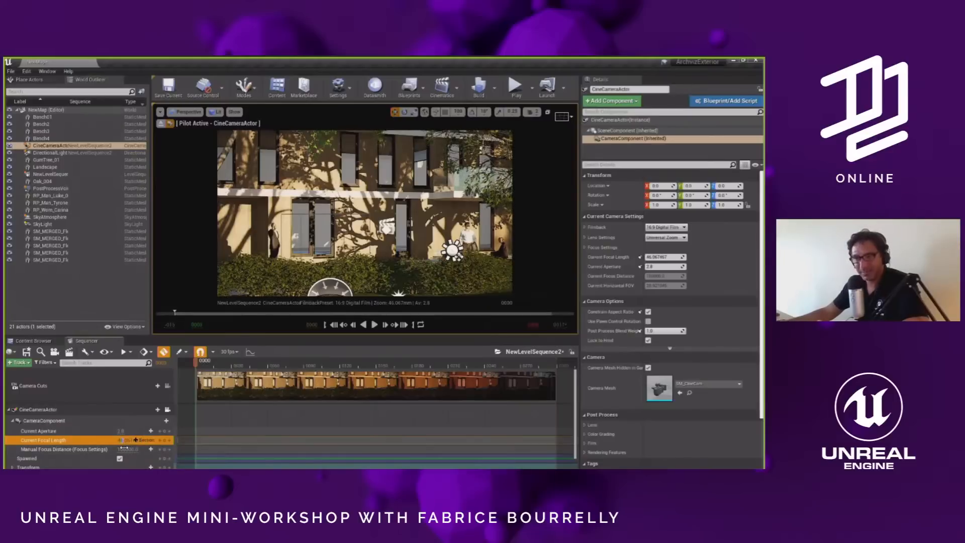
- Set the cine camera's Current Focal Length to 35 mm, move the camera slightly closer, and hide the editor icons with Game View
left_click(126, 450)
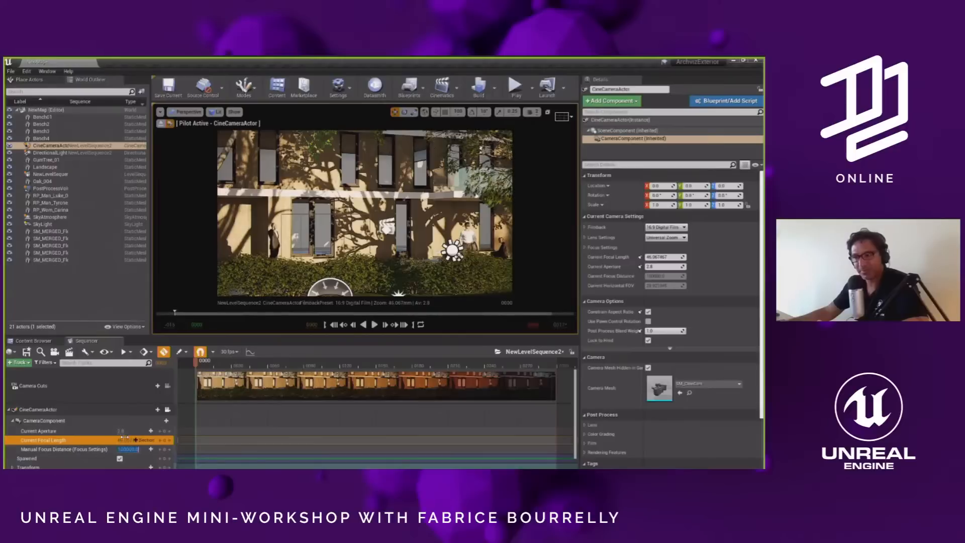
left_click(125, 439)
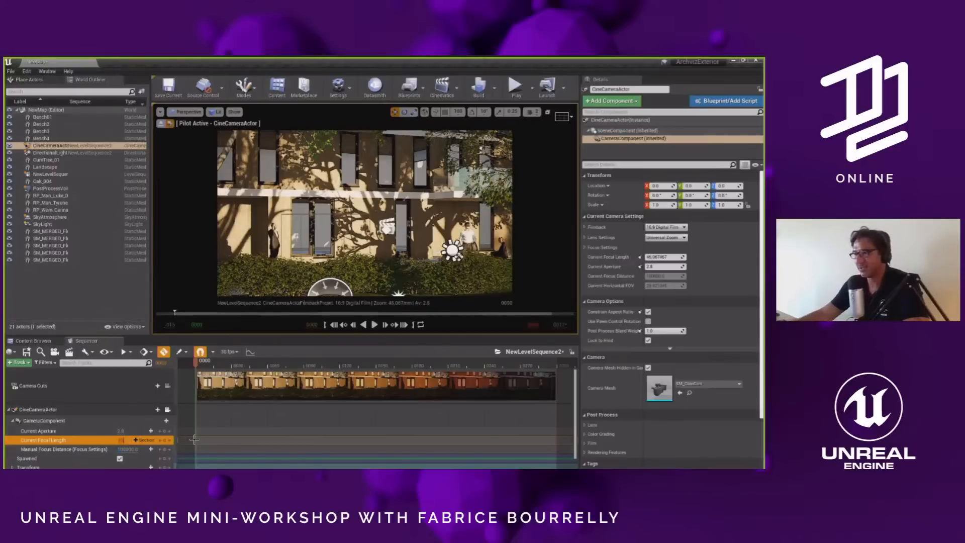
type("35")
key("Return")
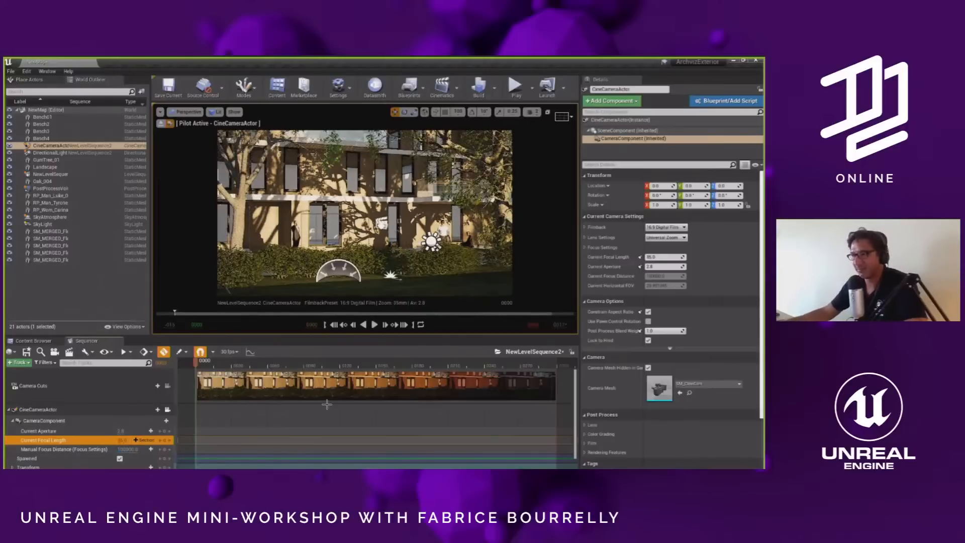
scroll(368, 237, "up", 1)
scroll(370, 237, "up", 3)
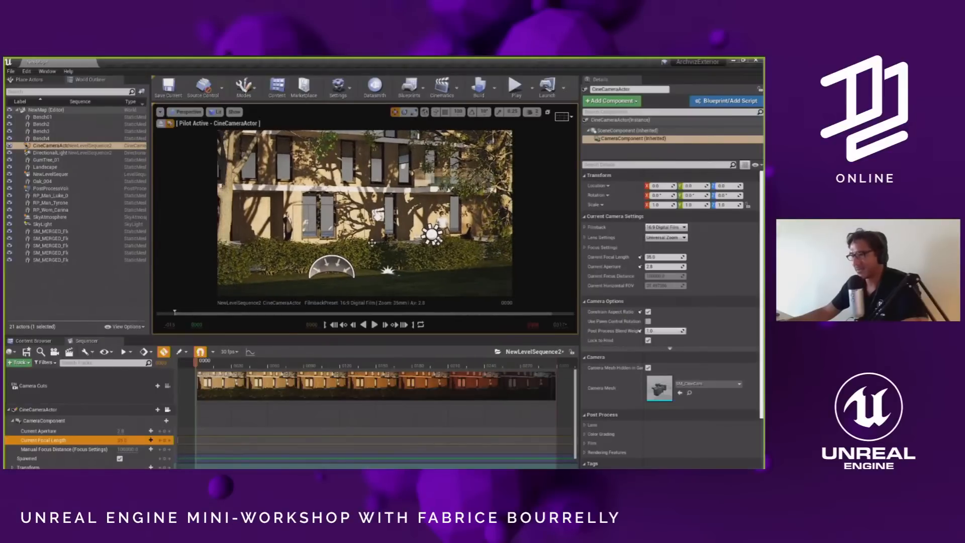
key("g")
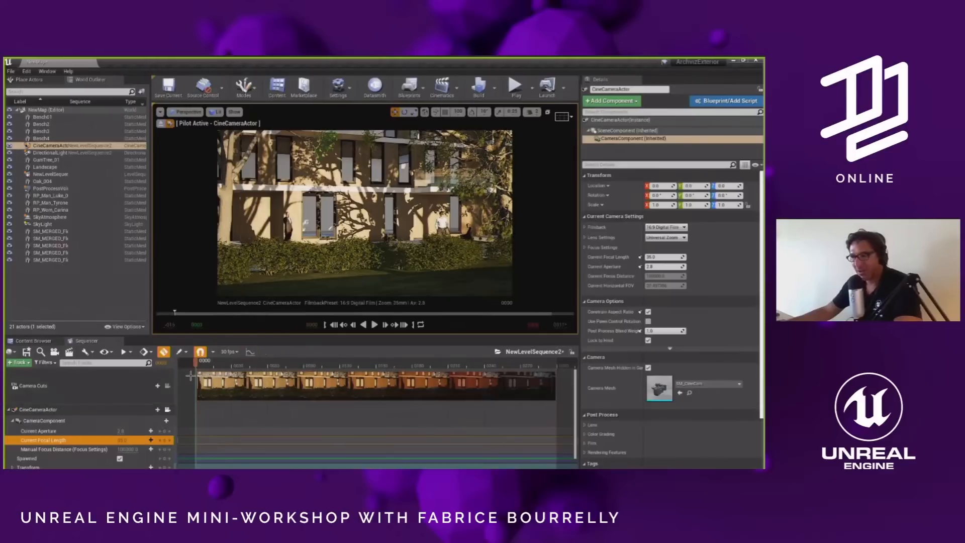
- Play the sunset sequence through the cine camera and scrub the timeline from start to end to review the changing light
left_click_drag(362, 365, 203, 365)
left_click(374, 325)
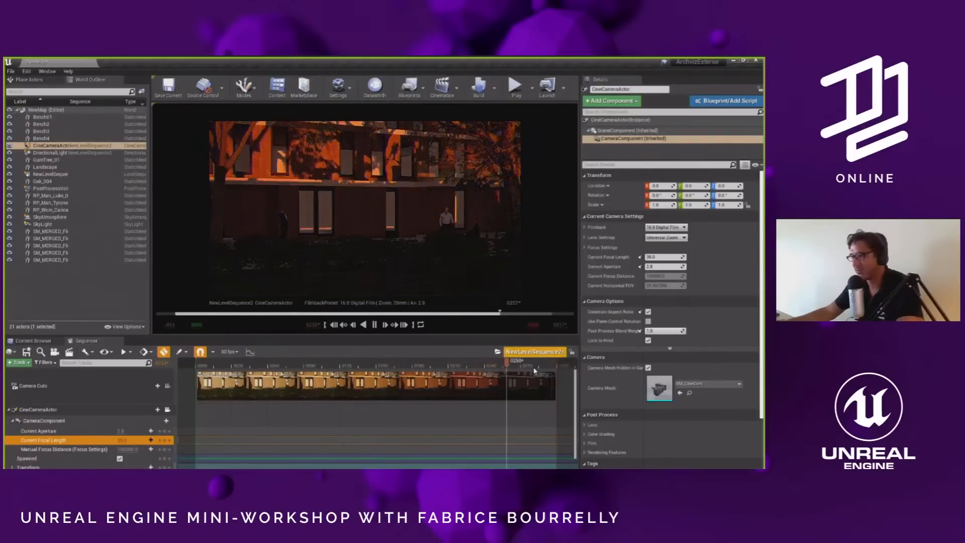
left_click(534, 366)
left_click_drag(535, 365, 277, 365)
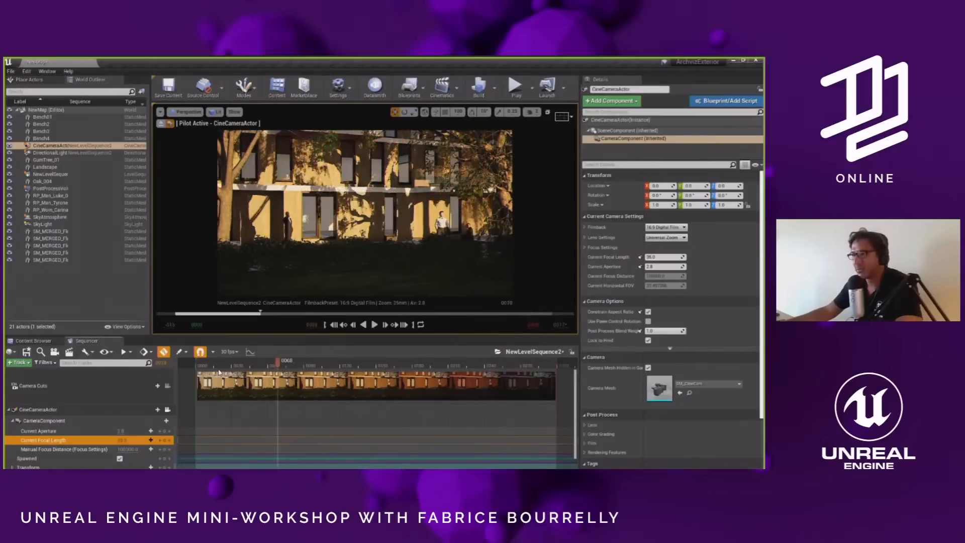
left_click_drag(443, 377, 236, 356)
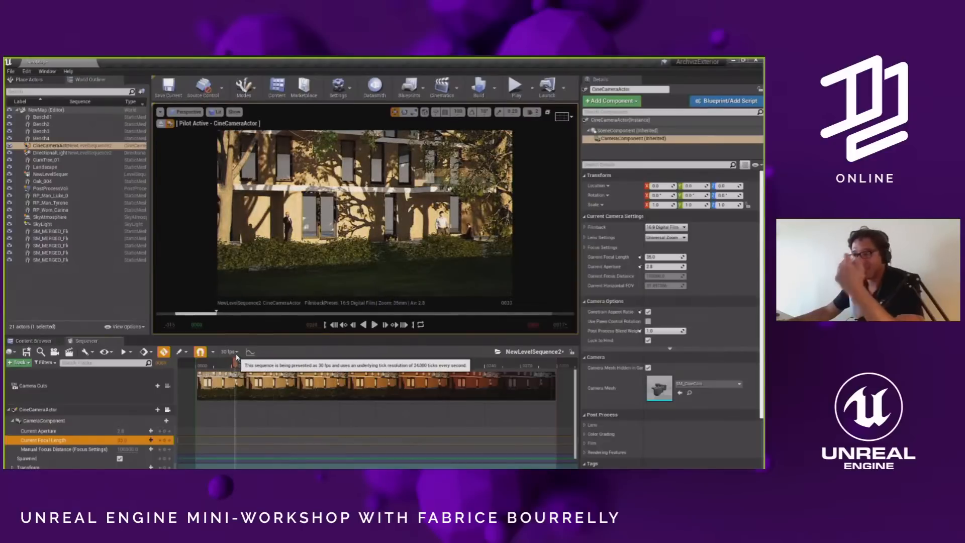
left_click(242, 358)
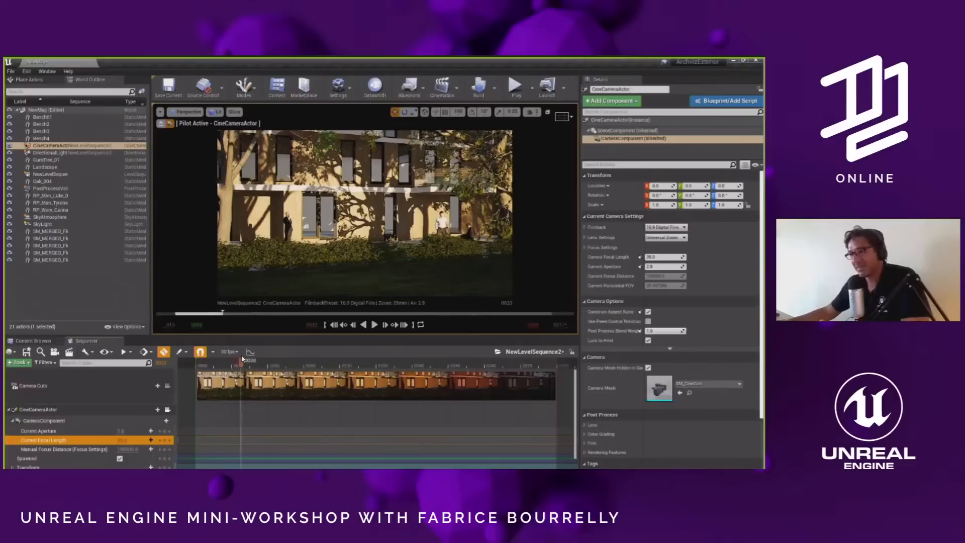
left_click_drag(242, 362, 330, 360)
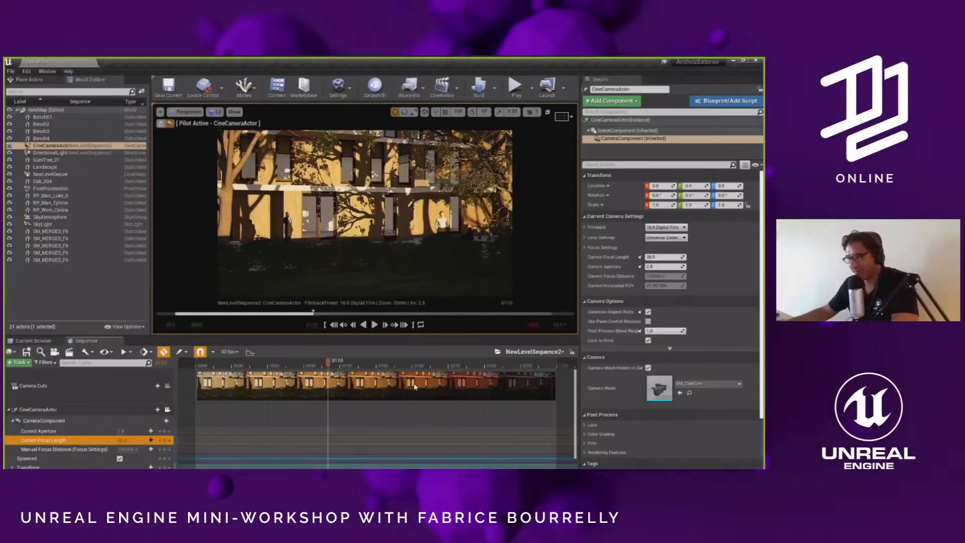
left_click_drag(330, 364, 197, 365)
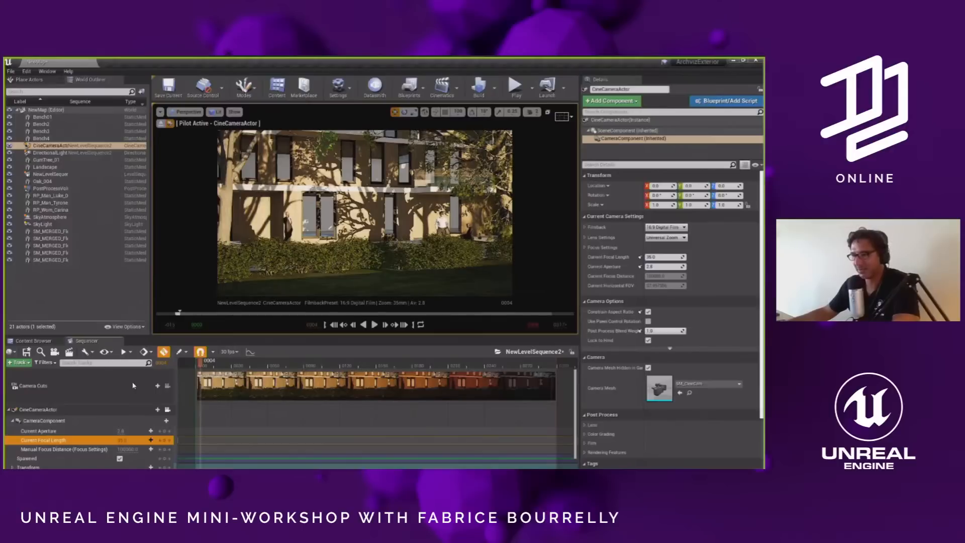
left_click_drag(201, 364, 250, 366)
left_click_drag(486, 372, 563, 370)
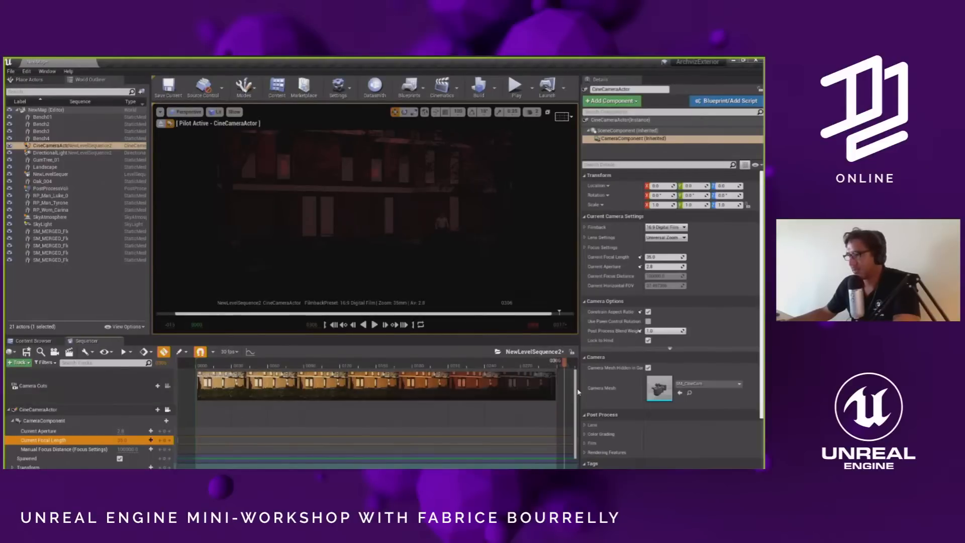
- Collapse the CineCameraActor track, inspect and collapse the DirectionalLight track, and enlarge the viewport's width and the Sequencer panel's height
left_click_drag(580, 384, 587, 381)
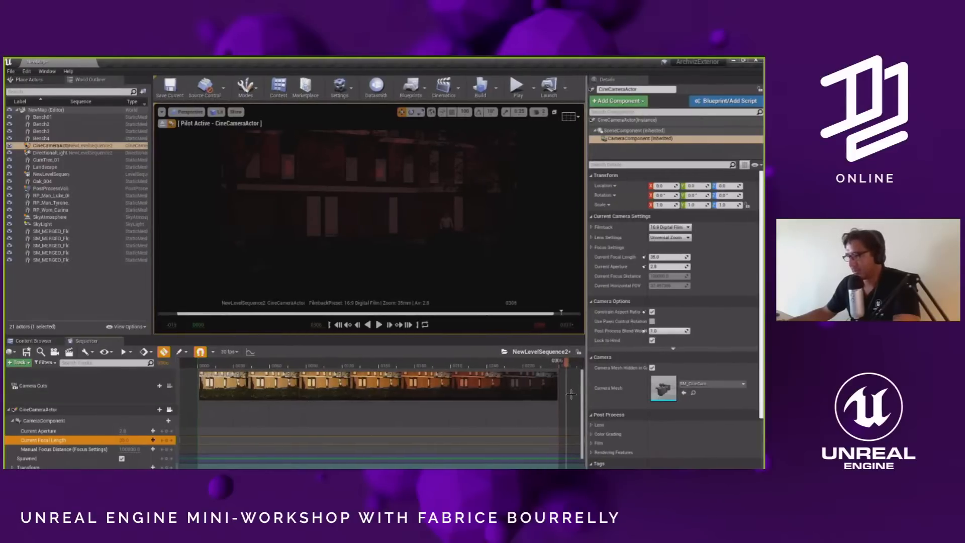
scroll(60, 419, "down", 1)
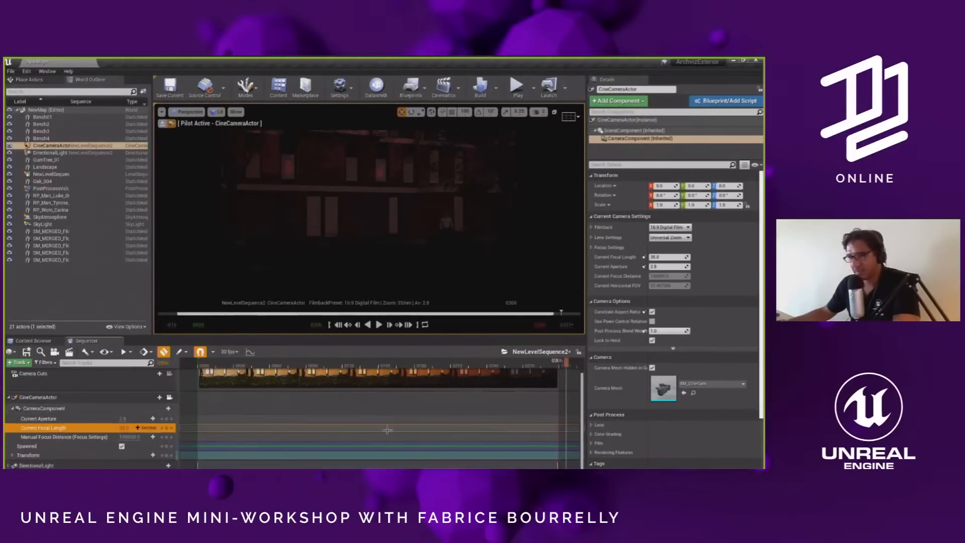
left_click(13, 411)
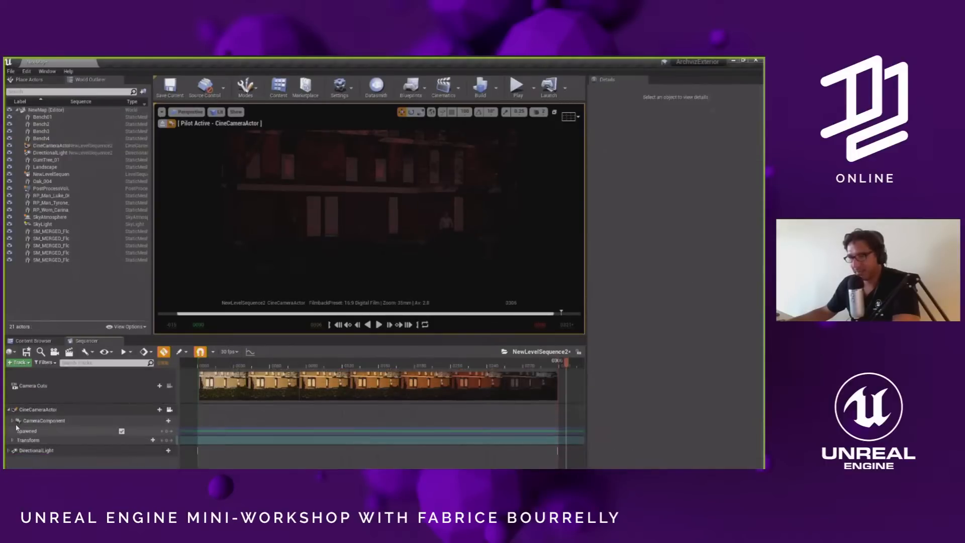
left_click(8, 409)
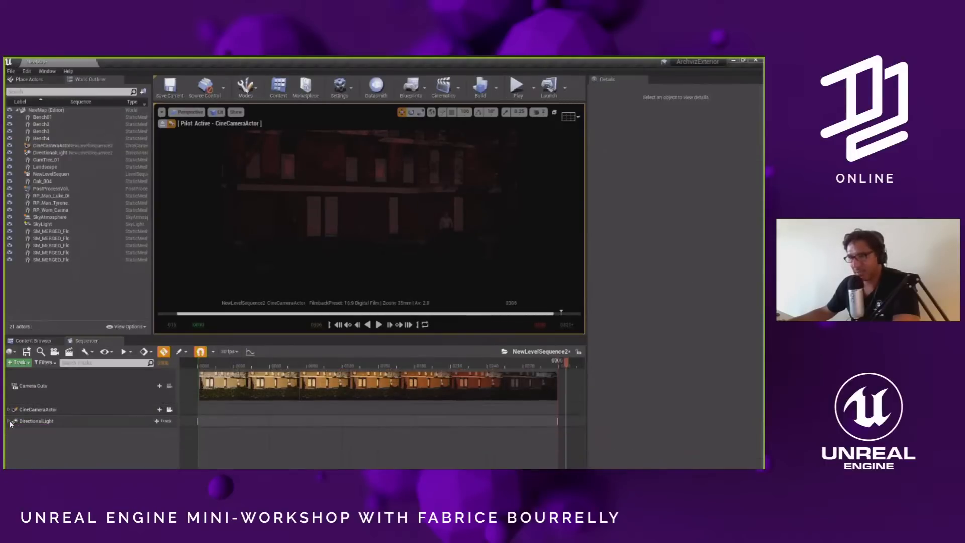
left_click(9, 422)
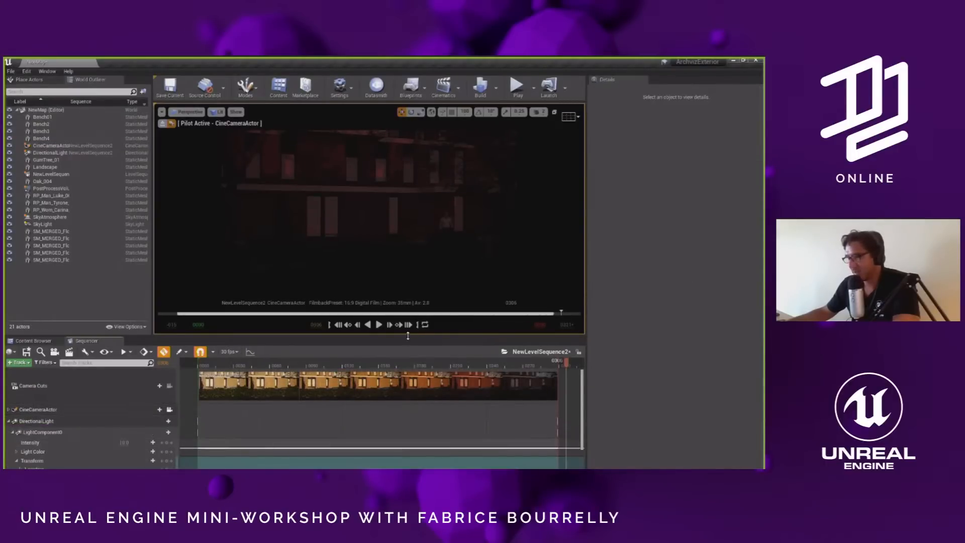
left_click_drag(406, 342, 408, 287)
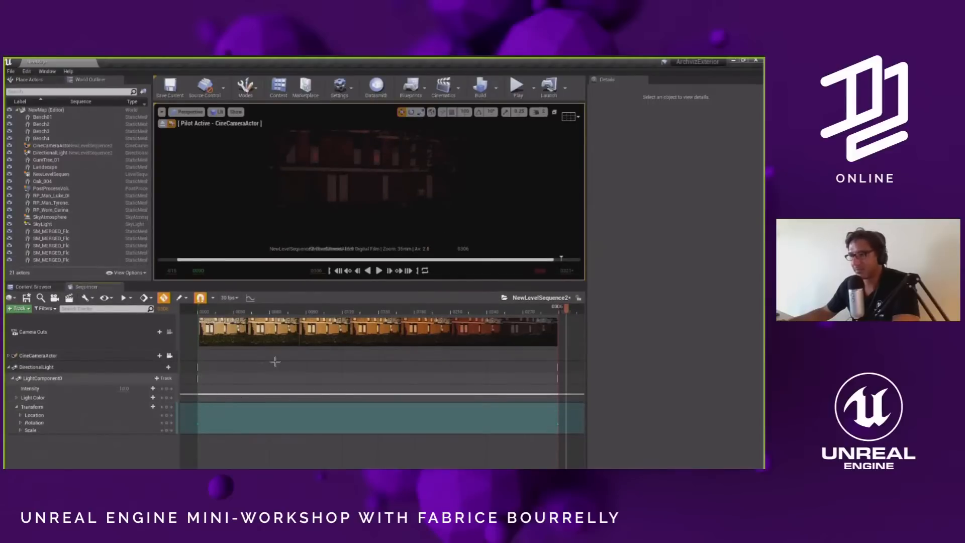
left_click_drag(292, 280, 292, 287)
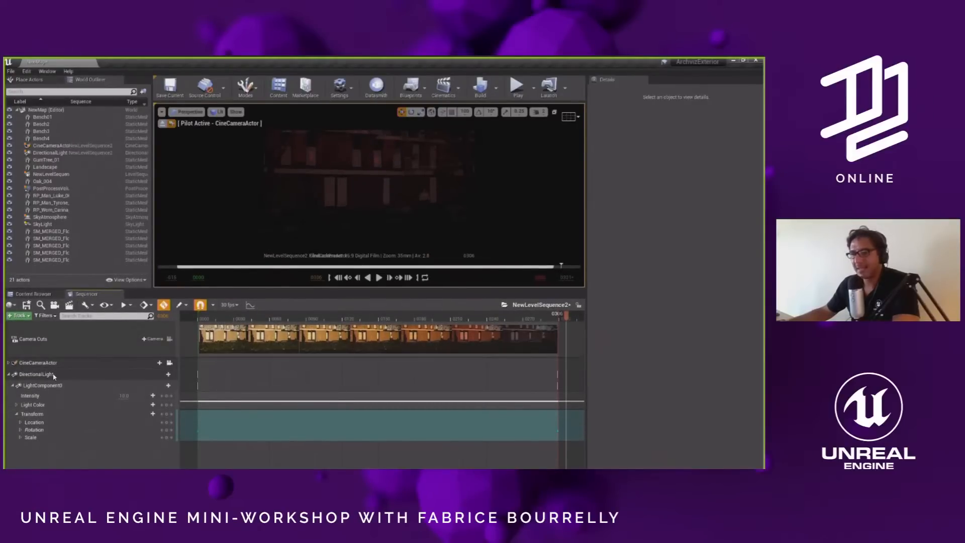
left_click(10, 374)
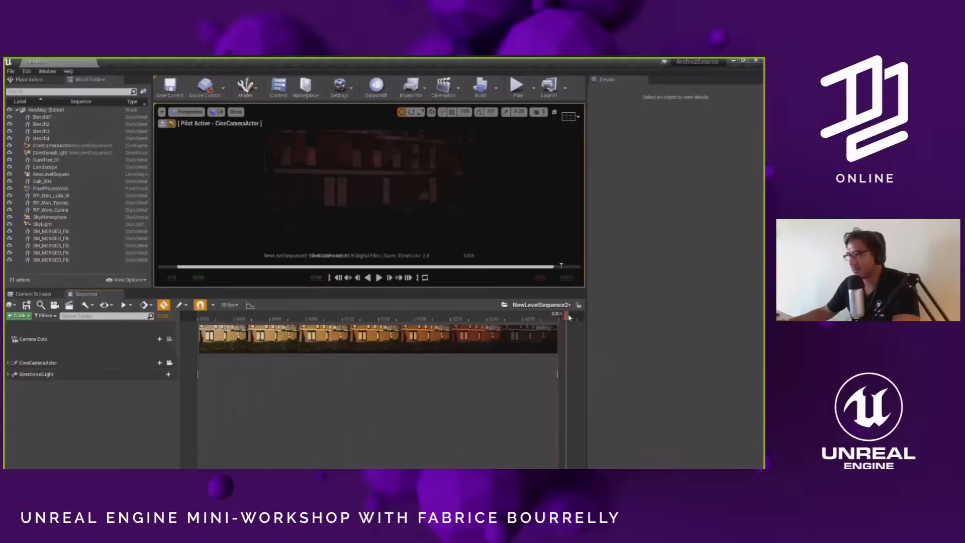
- Move the playhead to frame 40 and rerun the previous console command
left_click_drag(563, 317, 250, 324)
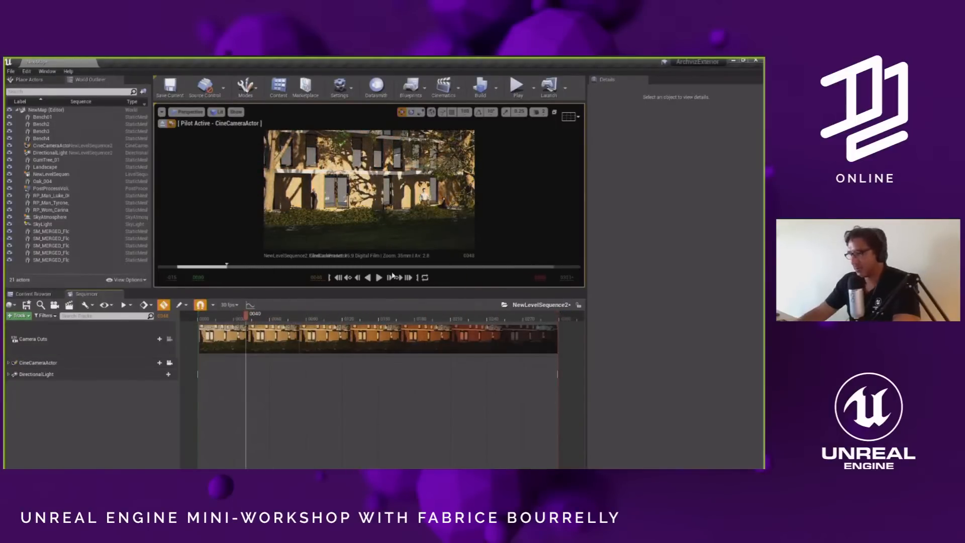
key("grave")
key("Up")
key("Return")
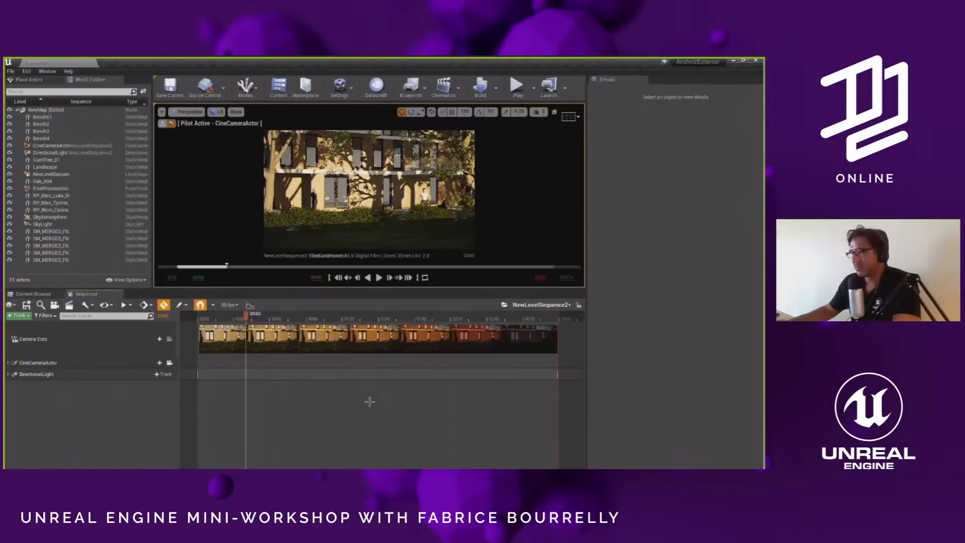
- Stop piloting the cine camera and scrub the sunset sequence forward to frame 284 in the free perspective view
left_click_drag(280, 318, 299, 319)
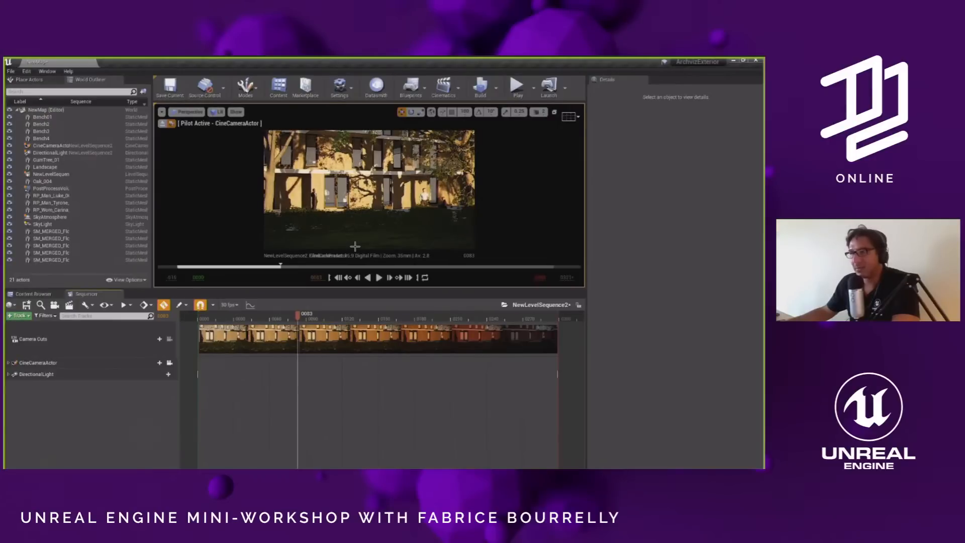
left_click(172, 124)
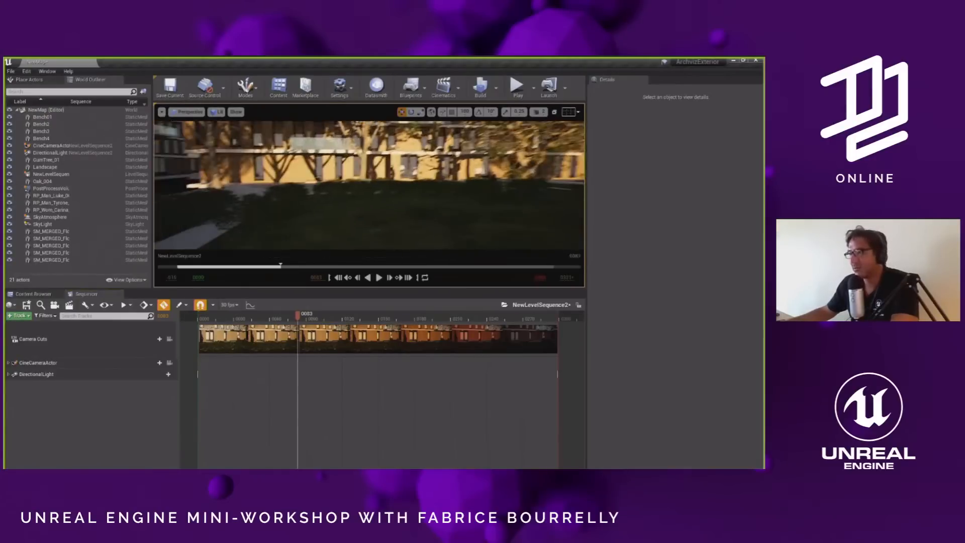
left_click_drag(440, 318, 534, 322)
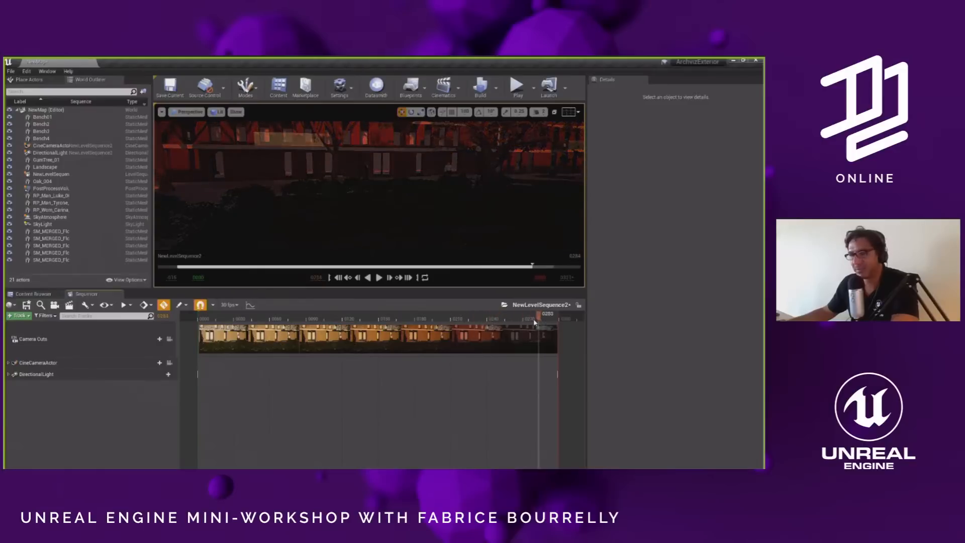
- Move the directional light's last Rotation keyframe to about frame 205 and the playhead to frame 223
left_click(9, 374)
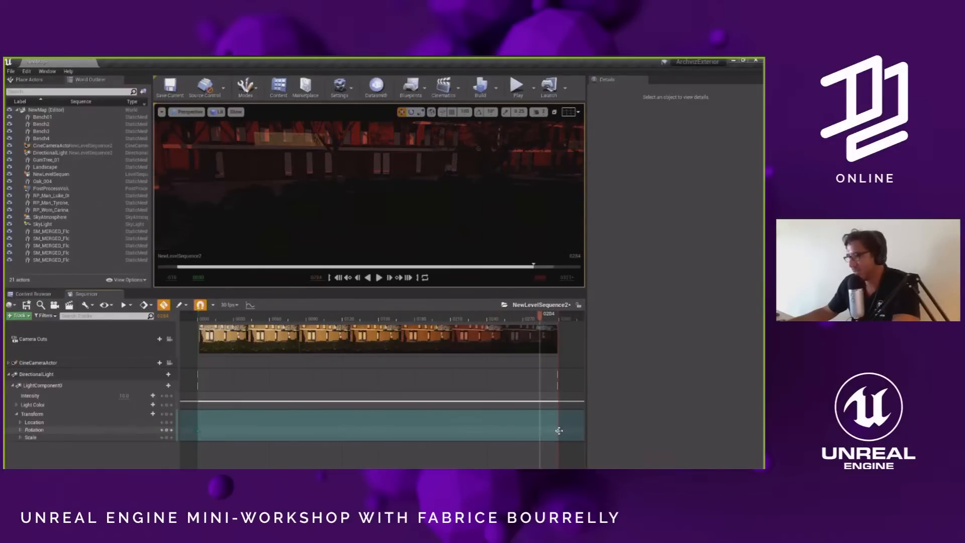
left_click_drag(558, 431, 445, 430)
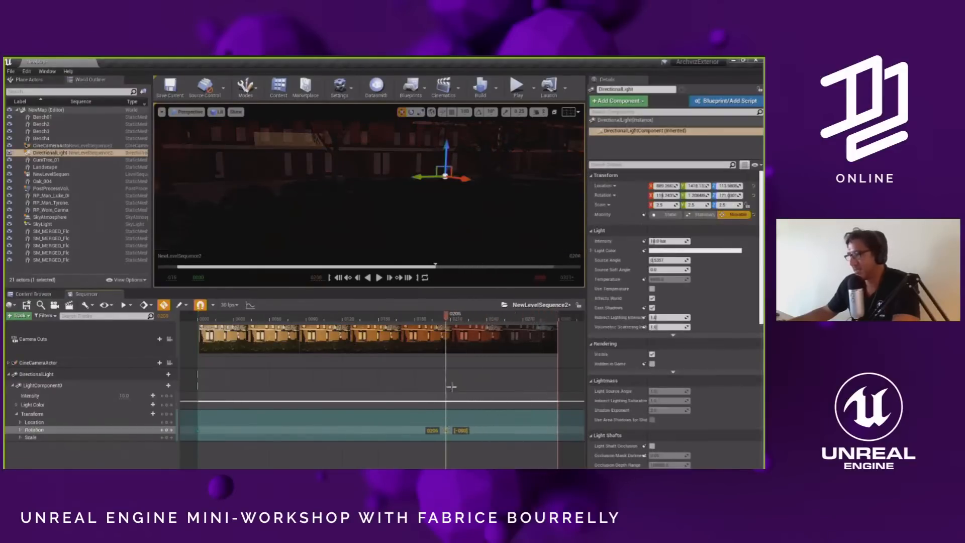
mouse_move(484, 320)
left_mouse_down()
mouse_move(329, 318)
mouse_move(467, 319)
left_mouse_up()
- Set the viewport camera speed to 4 and fly the view up to the doors on the building's ground floor
right_click_drag(384, 174, 419, 177)
left_click(539, 112)
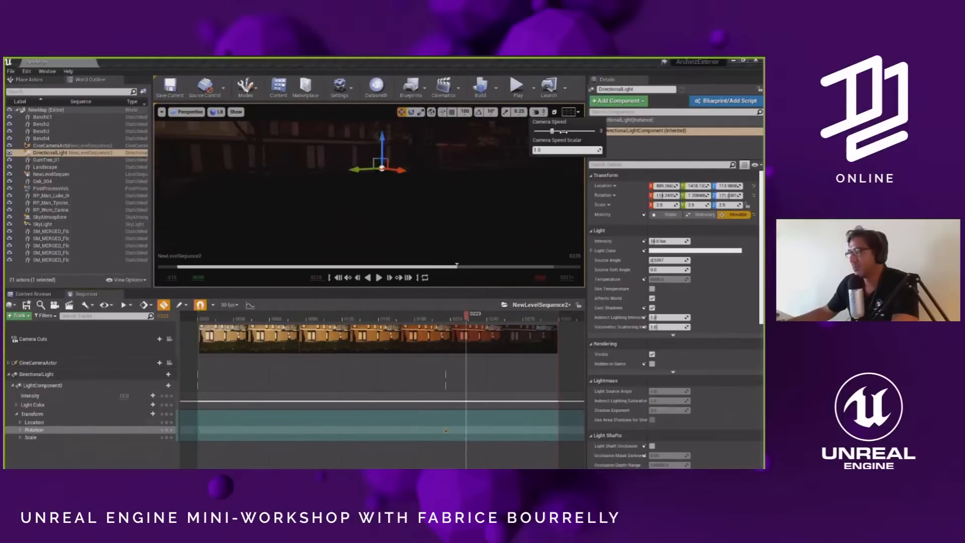
left_click_drag(552, 132, 561, 131)
right_click_drag(452, 176, 381, 165)
key("w")
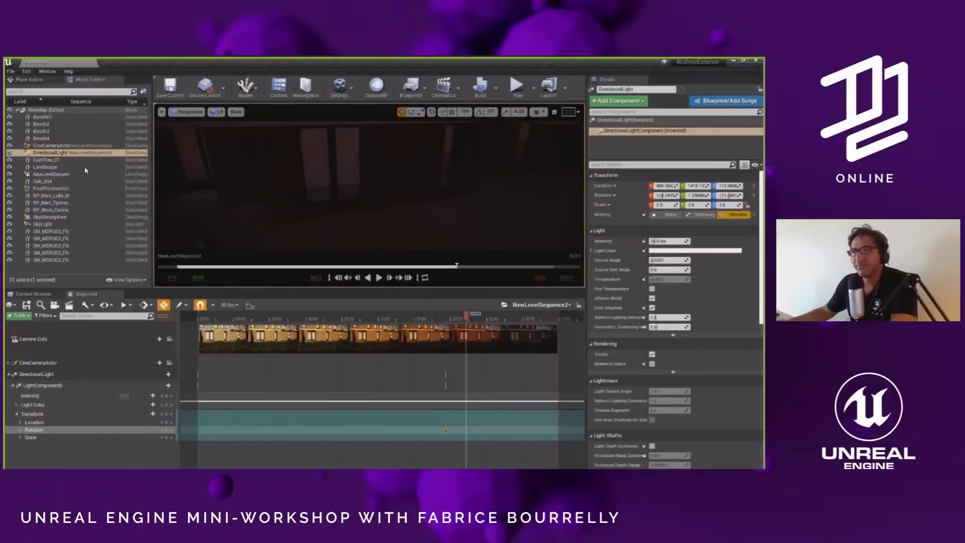
- Move the playhead to frame 190 and place a Spot Light high on the ground-floor wall beside the doors
left_click(29, 79)
left_click(27, 124)
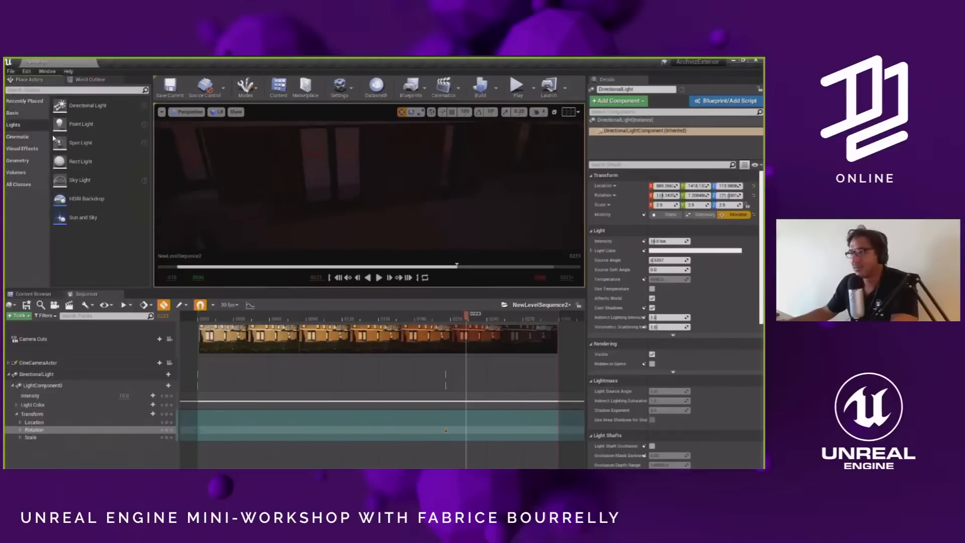
left_click(426, 317)
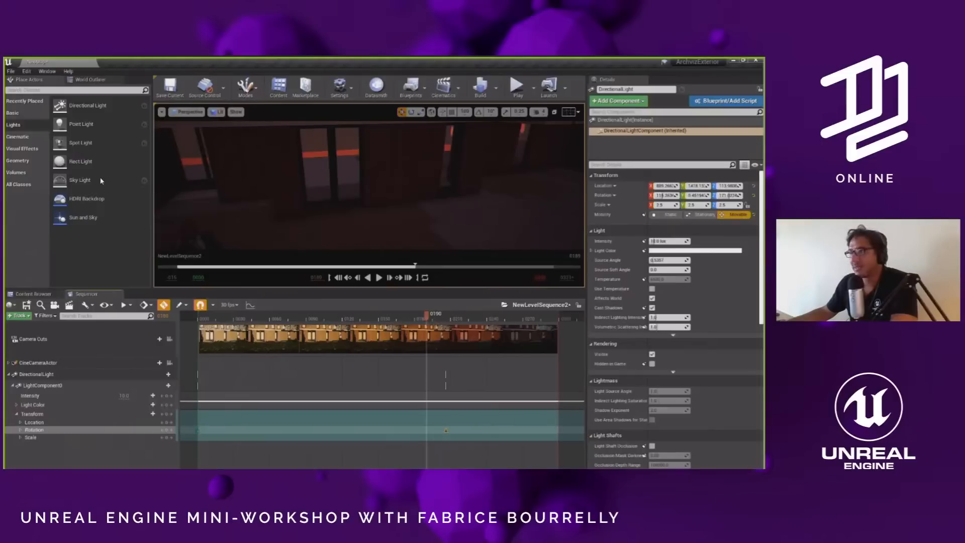
left_click_drag(76, 142, 403, 140)
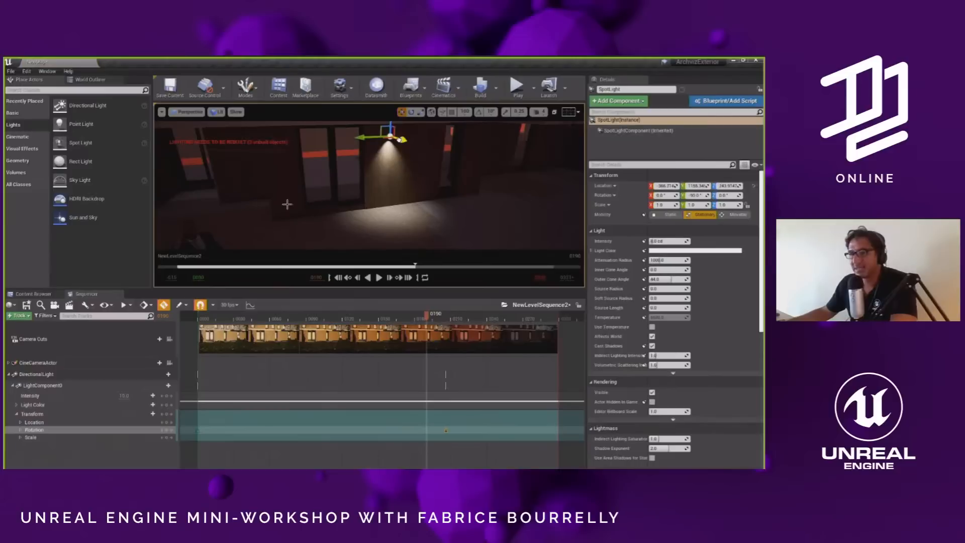
- Assign the light profile from the project's IES folder to the spot light's IES Texture
left_click(33, 294)
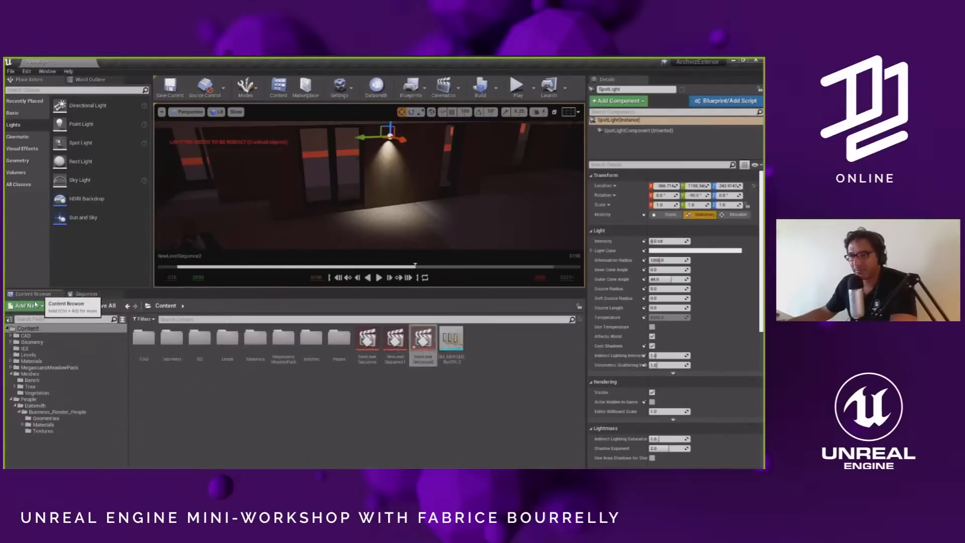
left_click(24, 347)
scroll(756, 375, "down", 1)
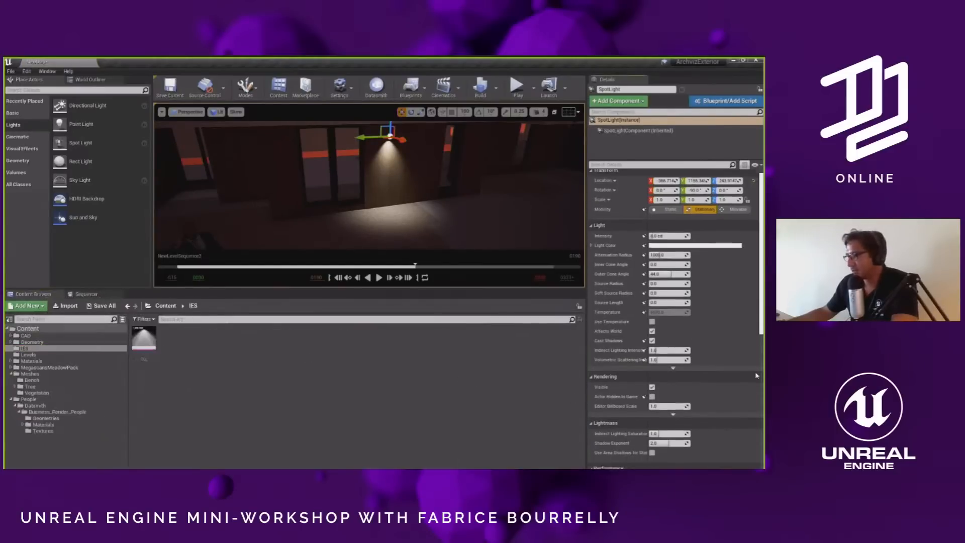
scroll(757, 375, "down", 10)
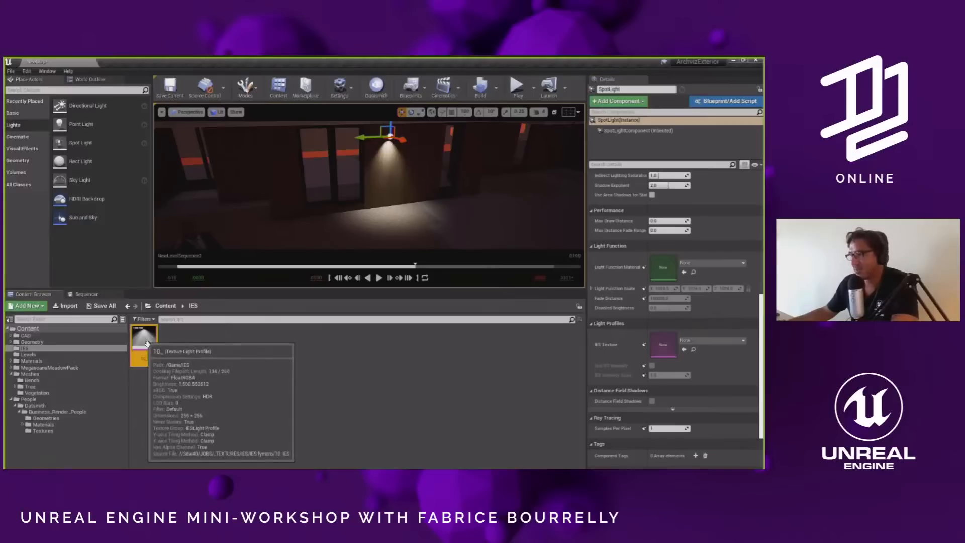
left_click_drag(144, 340, 665, 353)
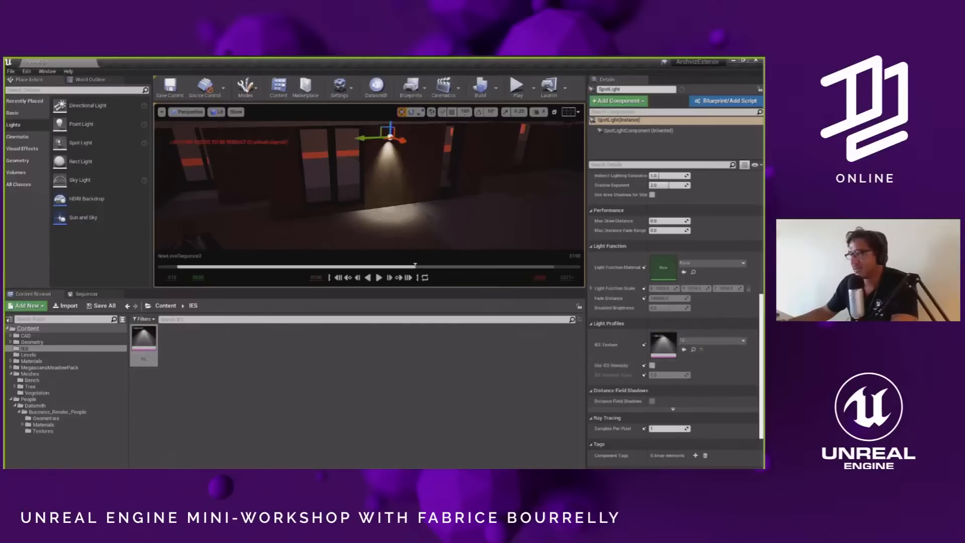
- Raise the spot light to just under the overhanging ledge and set its Outer Cone Angle to 80 degrees
right_click_drag(457, 220, 487, 181)
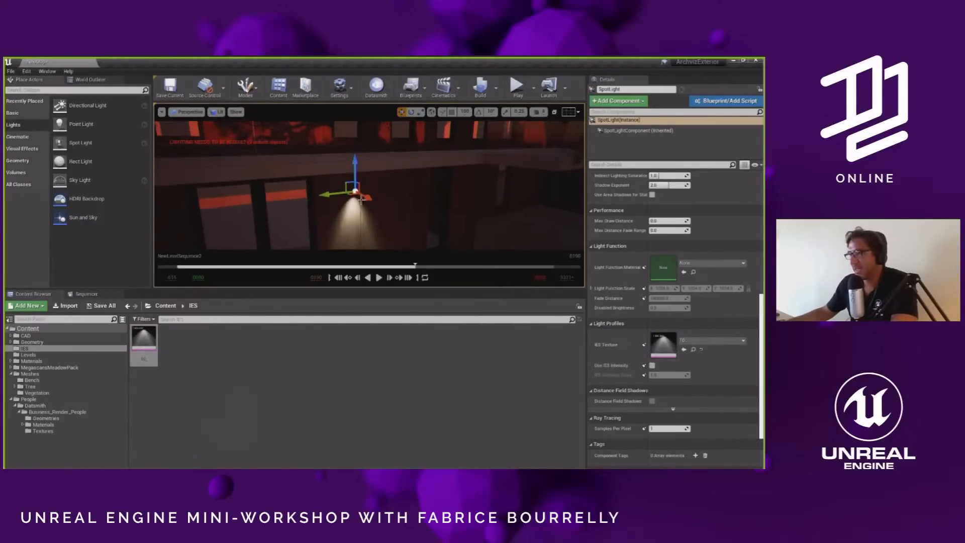
left_click_drag(366, 199, 355, 158)
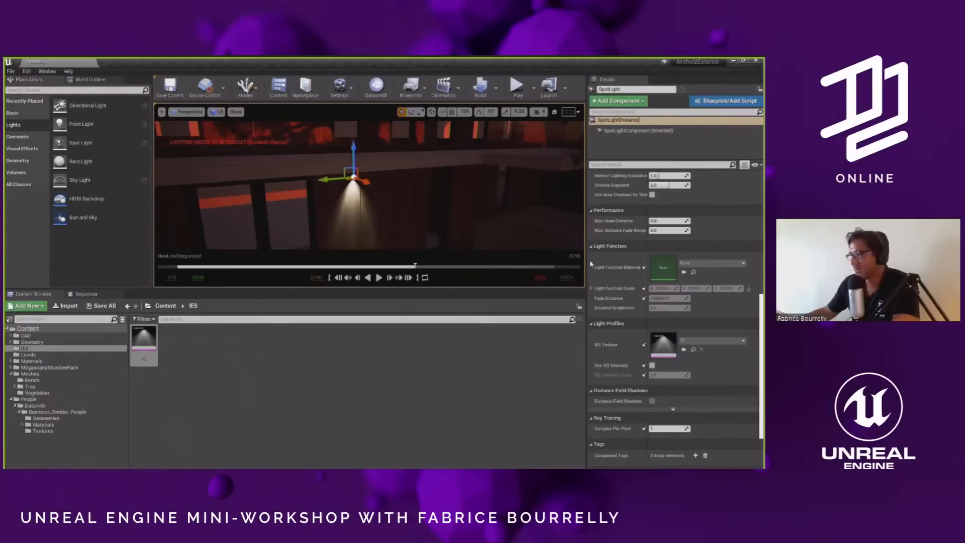
scroll(654, 294, "up", 5)
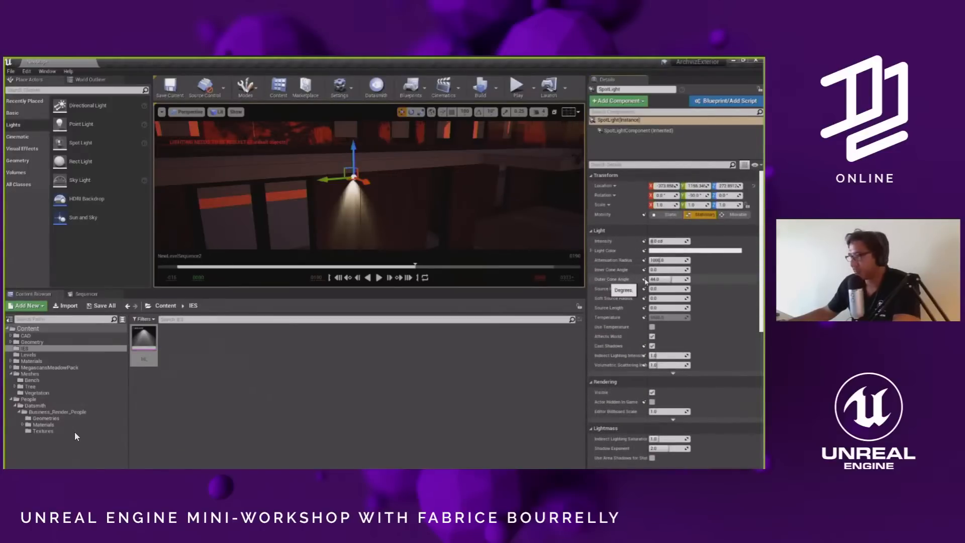
left_click_drag(653, 279, 683, 279)
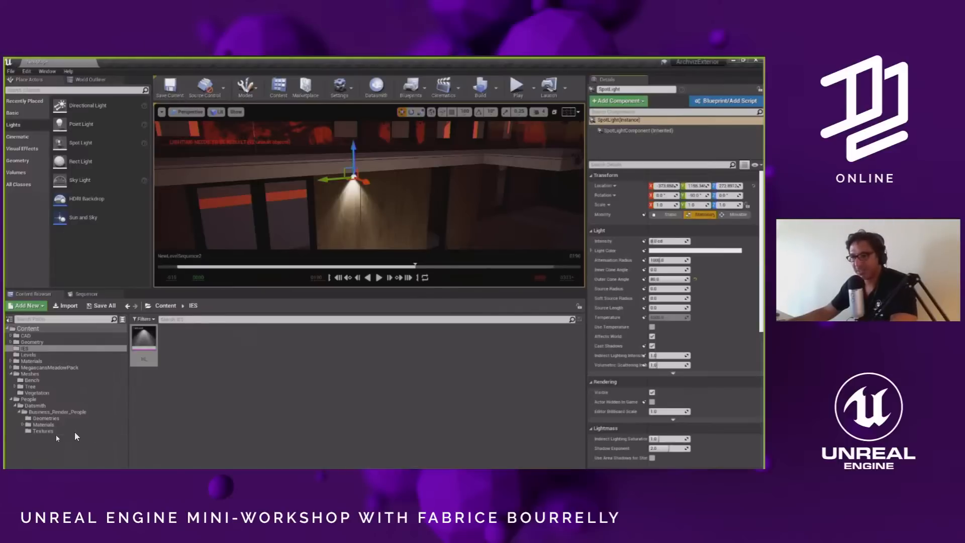
- Look through the project's People, Materials, Geometry and CAD folders, including their texture subfolders, for a suitable texture
left_click(41, 431)
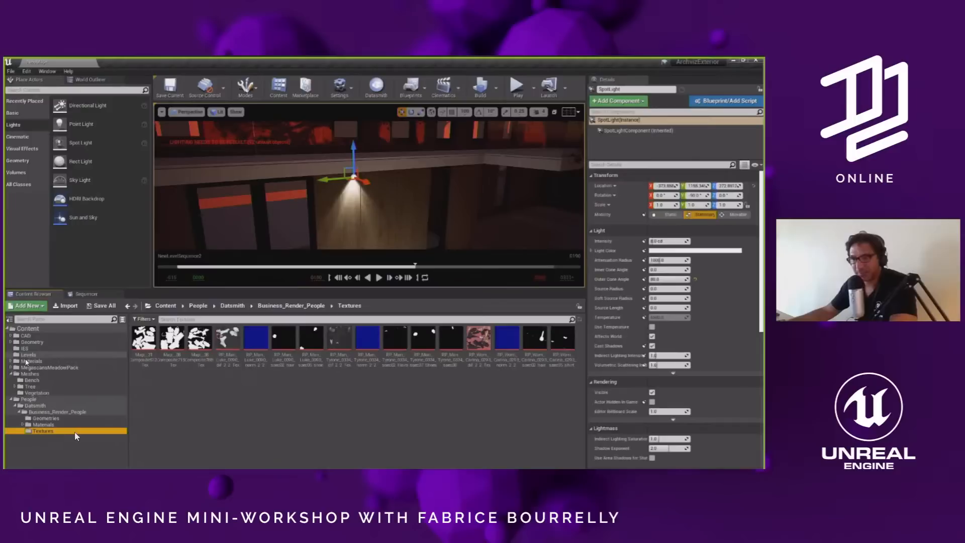
left_click(11, 361)
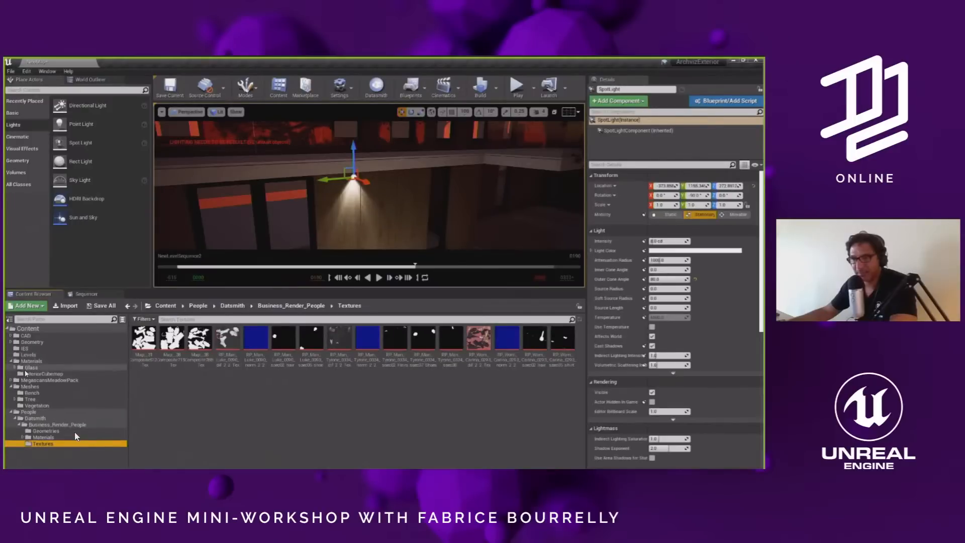
double_click(30, 369)
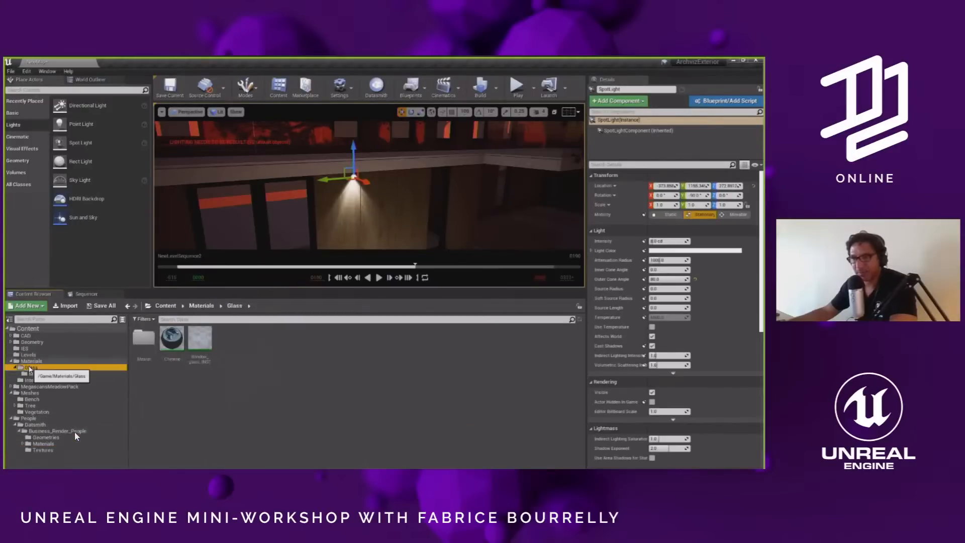
left_click(42, 450)
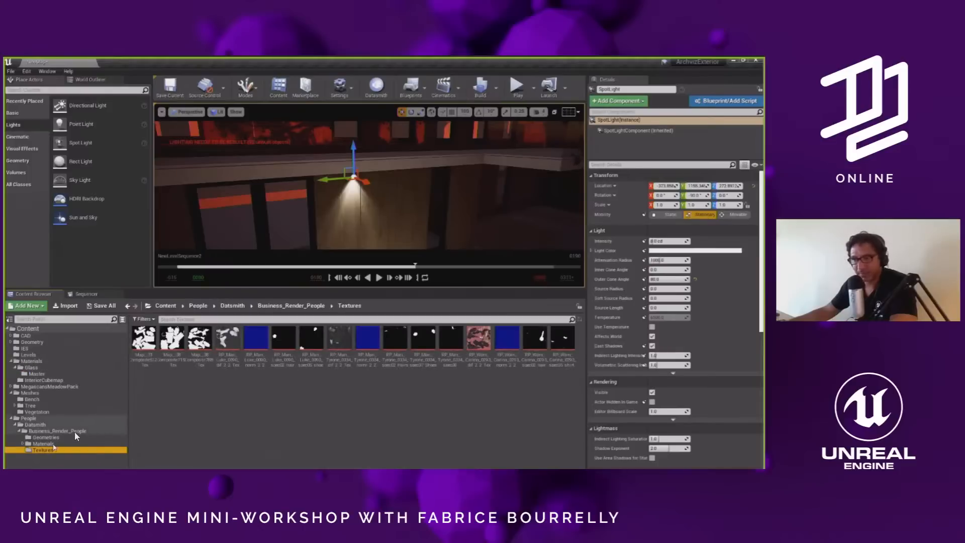
left_click(11, 343)
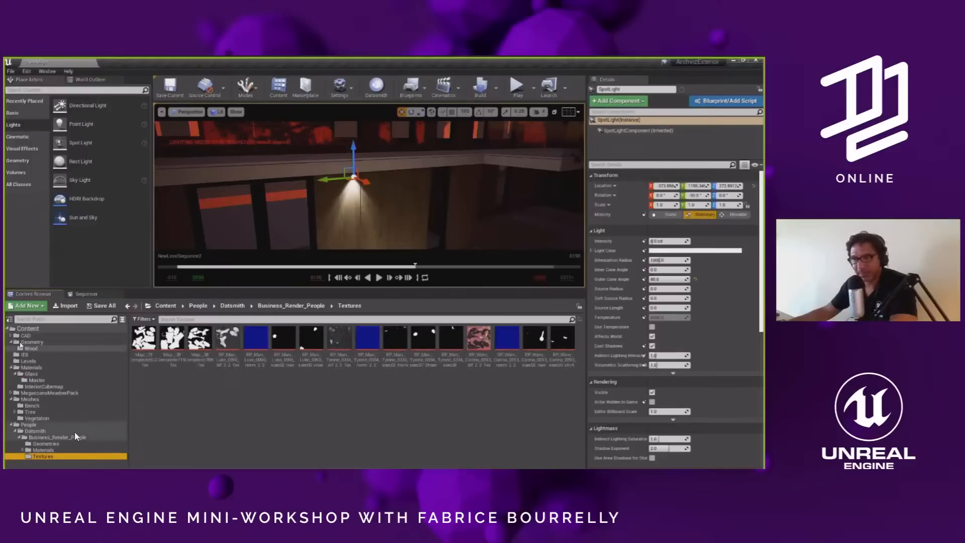
left_click(11, 336)
left_click(31, 342)
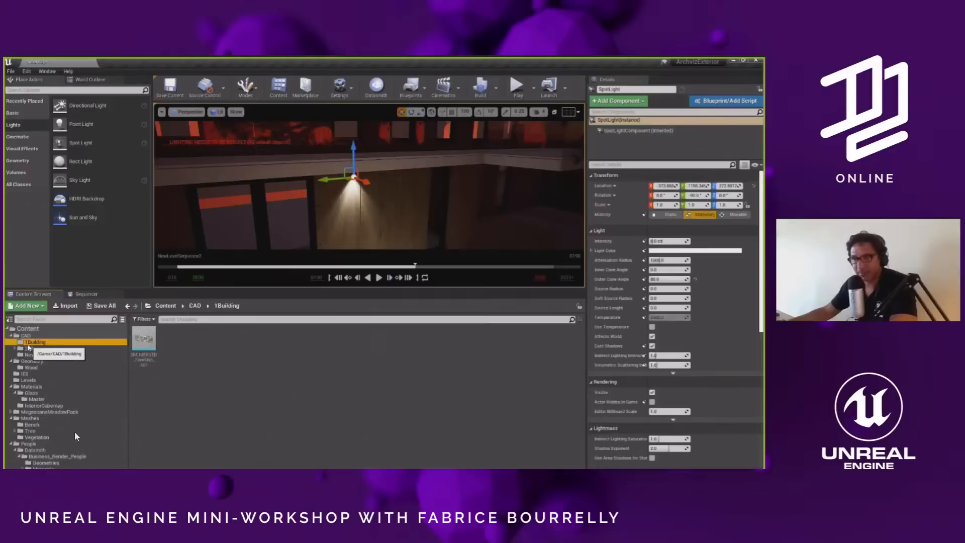
left_click(30, 354)
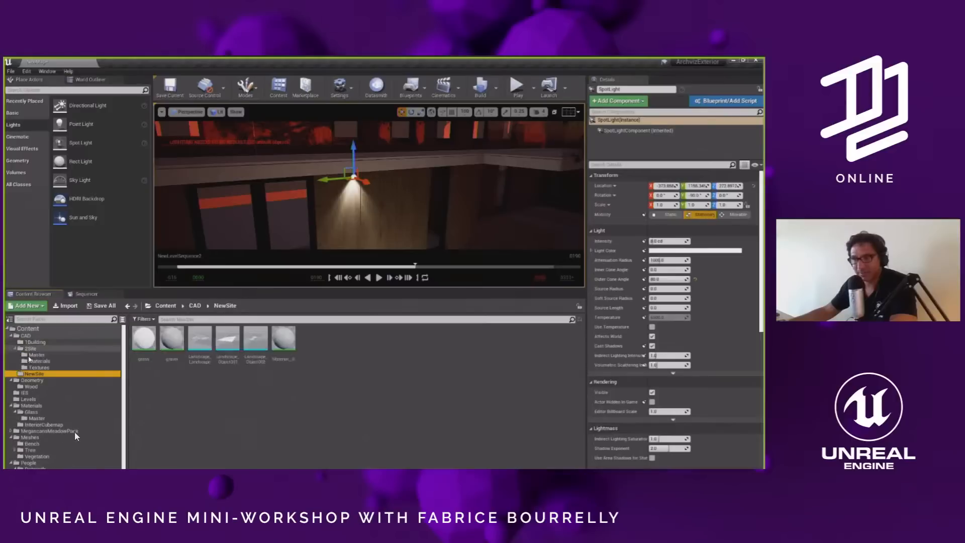
left_click(39, 367)
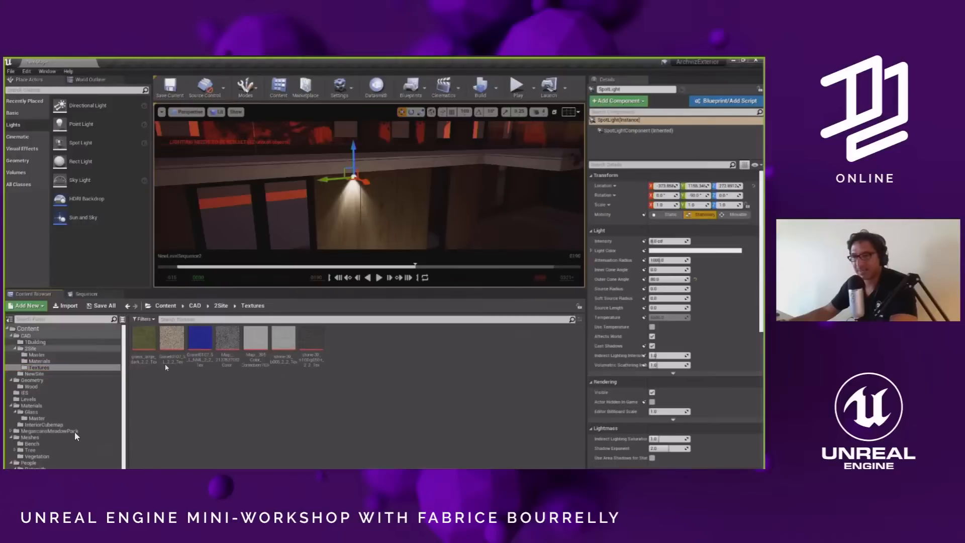
- Open the stone brick texture in the texture editor, preview its mip levels and review its details
left_click(145, 339)
left_click(182, 340)
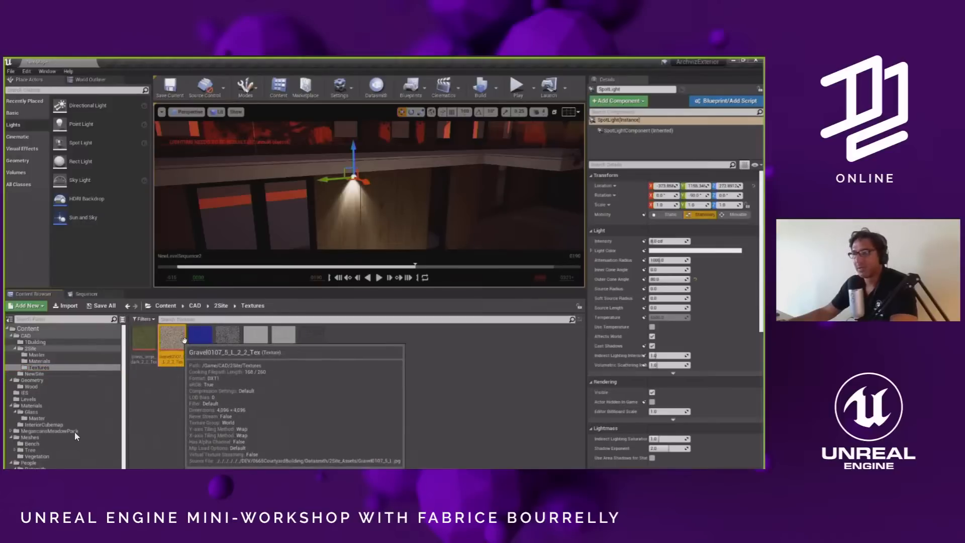
double_click(283, 335)
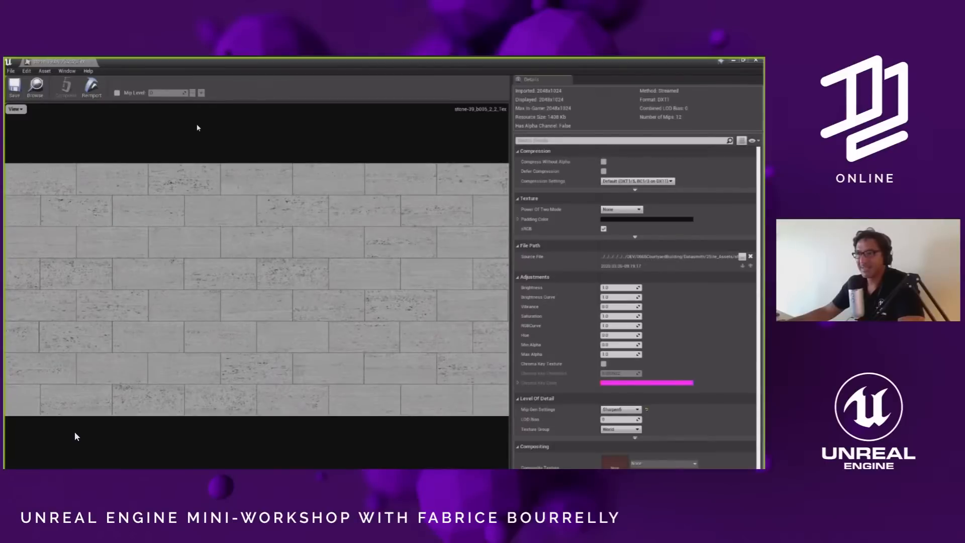
left_click(117, 93)
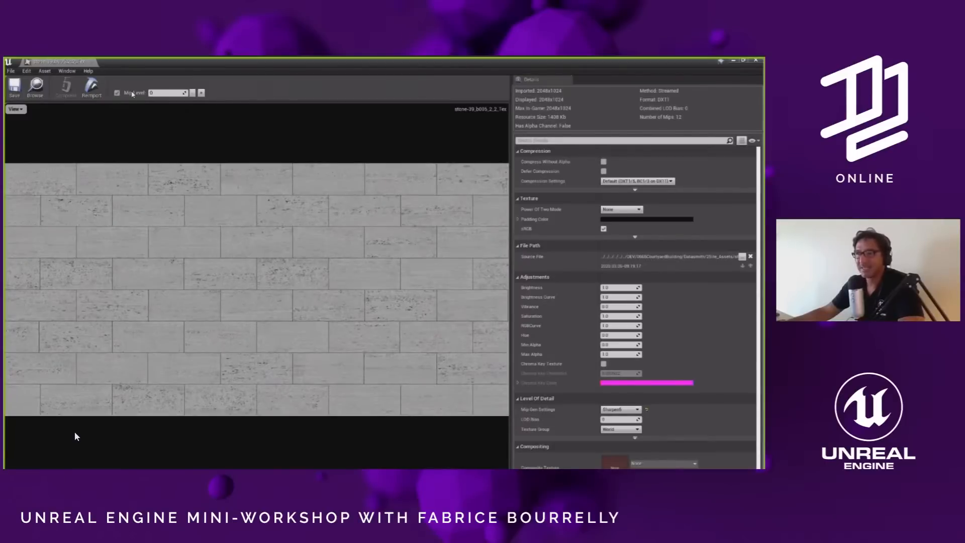
left_click(201, 92)
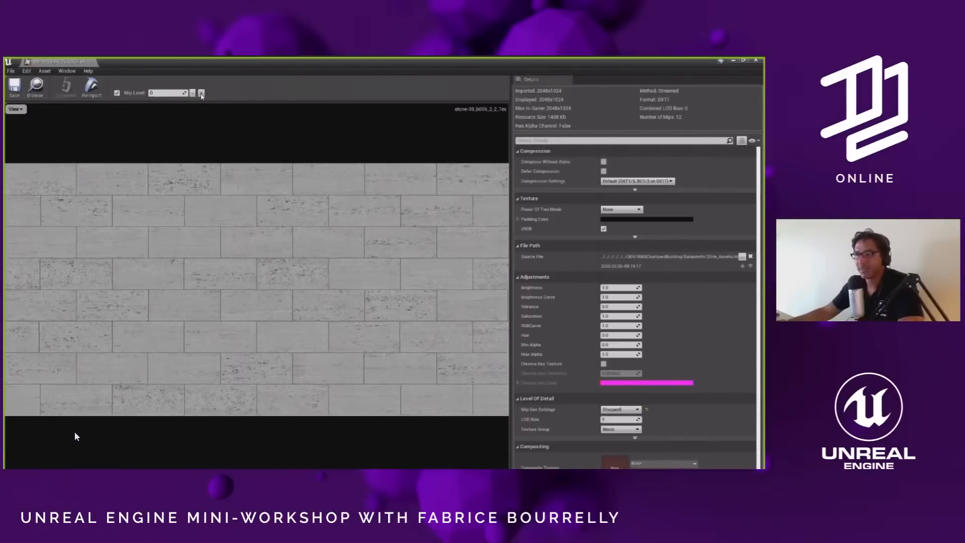
left_click(201, 92)
left_click(192, 93)
left_click(192, 93)
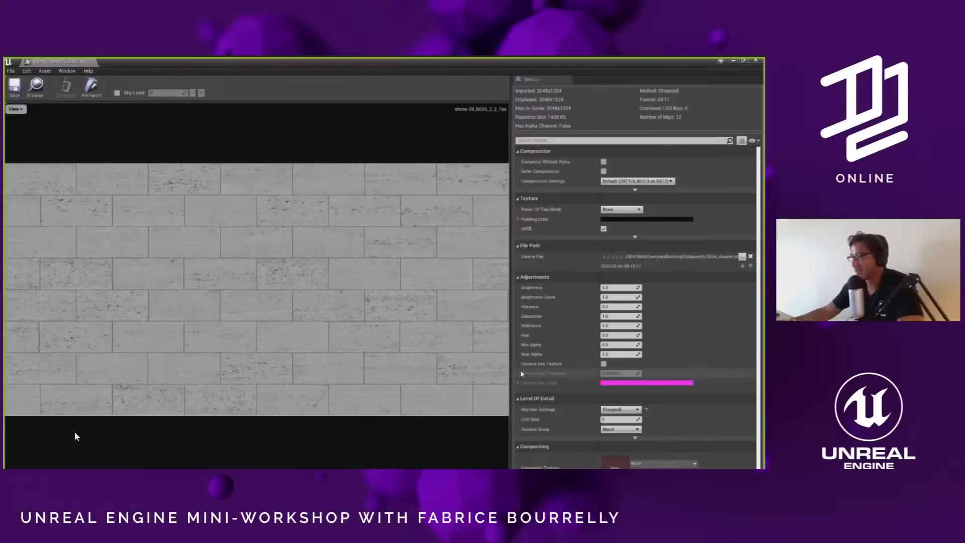
scroll(628, 376, "down", 1)
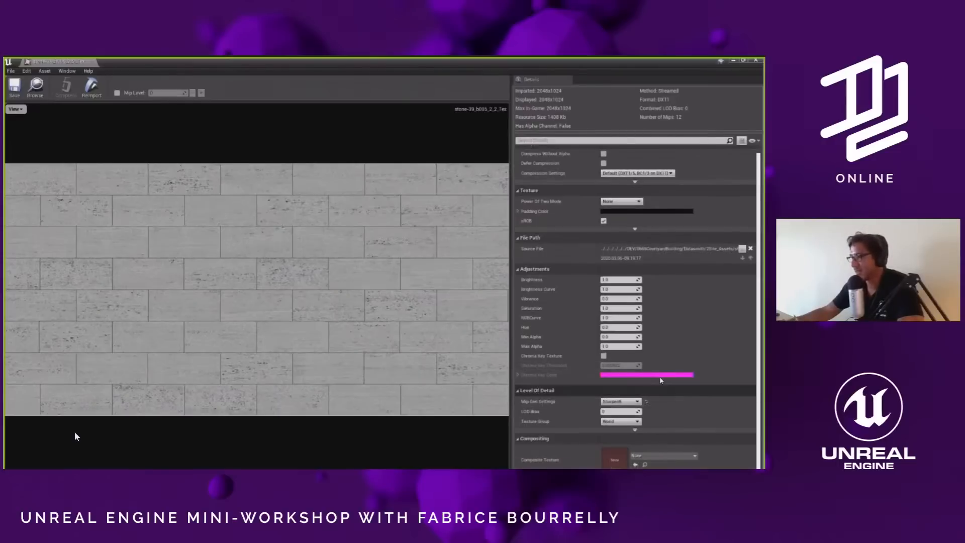
left_click(755, 60)
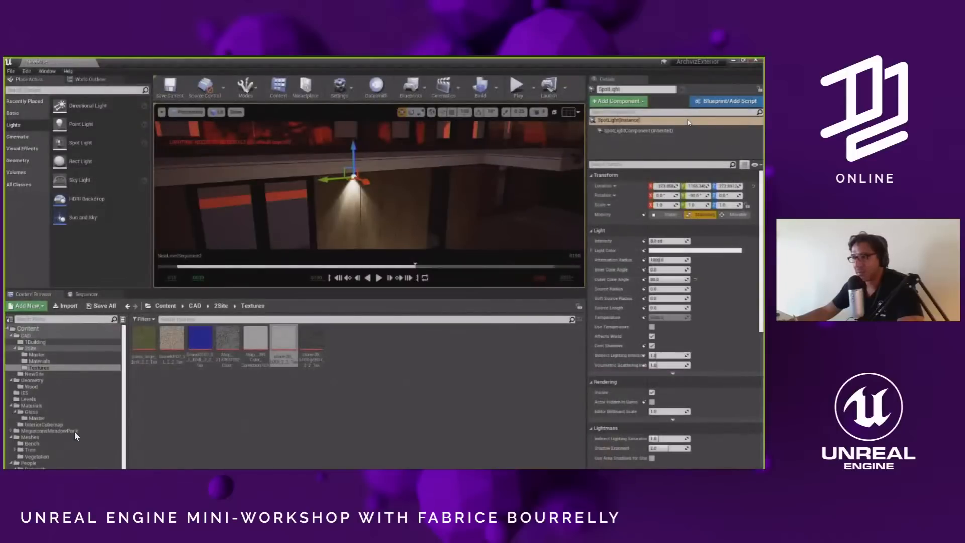
- Open the grass_large_dark texture and preview its mip levels one by one up to level 6
double_click(150, 335)
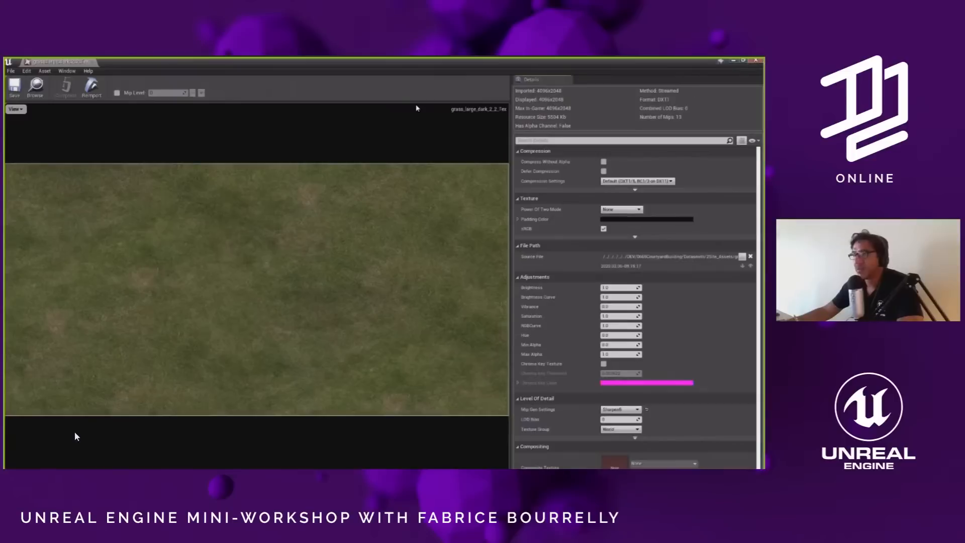
left_click(116, 92)
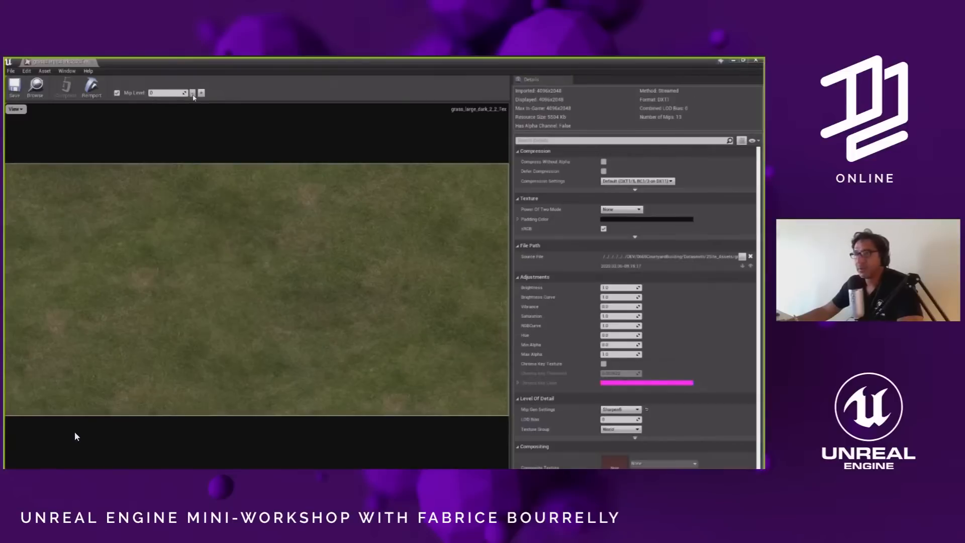
left_click(201, 93)
left_click(201, 92)
left_click(202, 93)
left_click(201, 92)
left_click(202, 93)
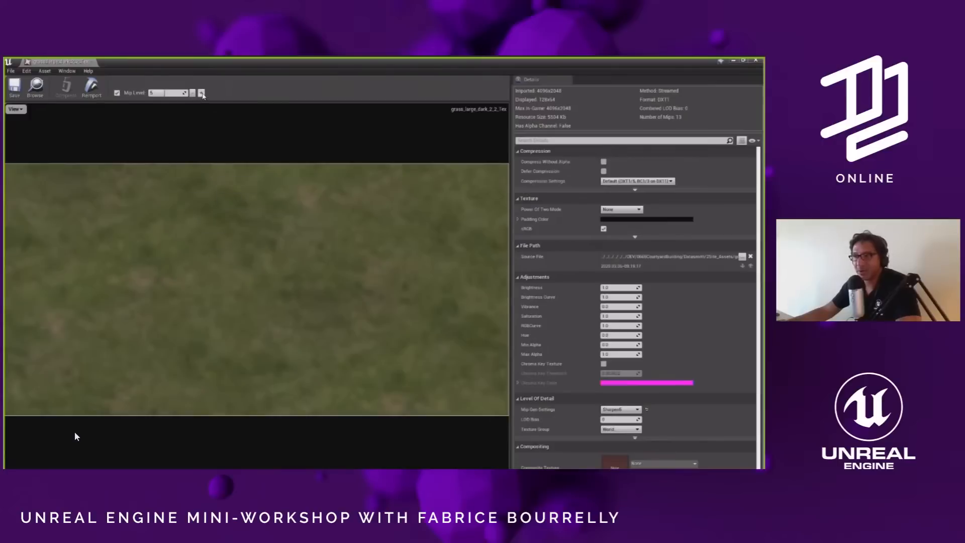
left_click(202, 92)
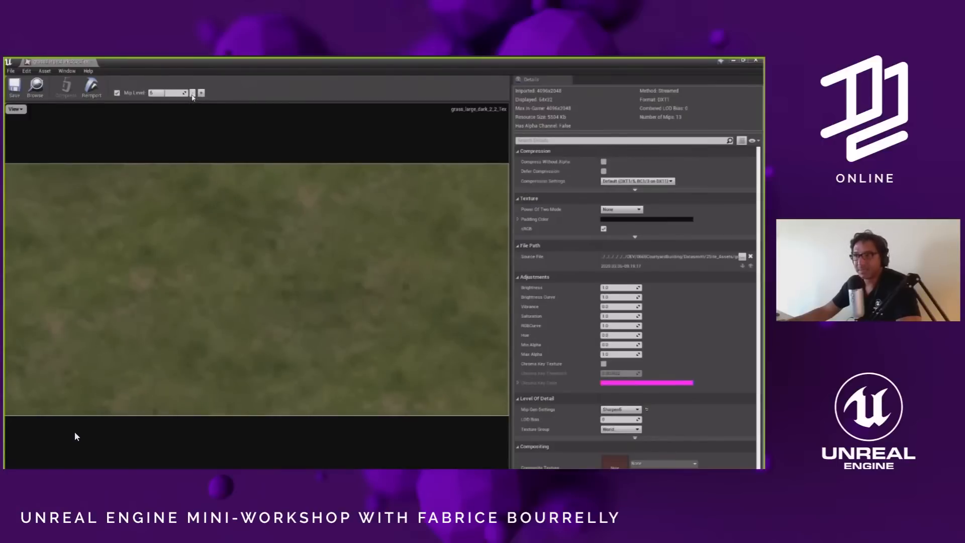
- Compare mip levels 4 to 6 of the grass texture, return the preview to level 0 and close the texture
left_click(192, 93)
left_click(192, 93)
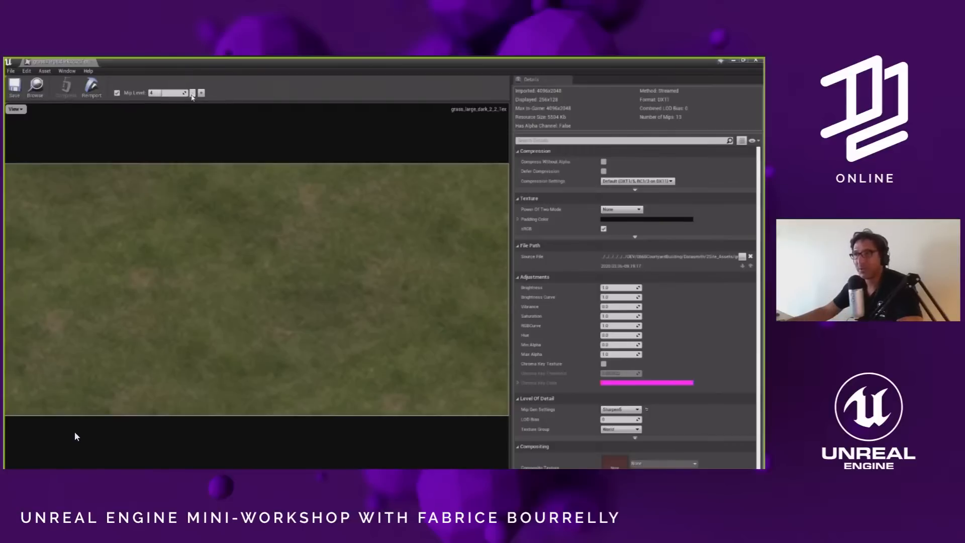
left_click(201, 93)
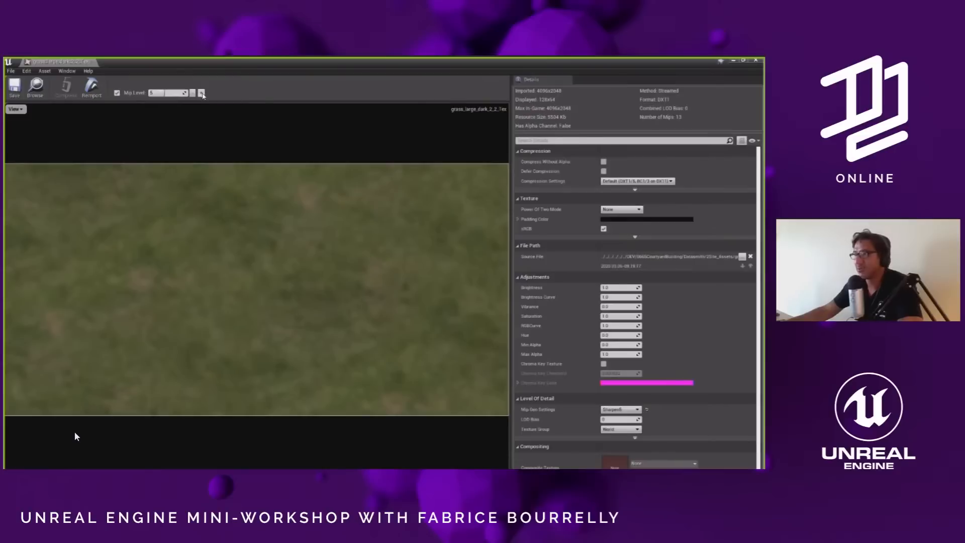
left_click(201, 93)
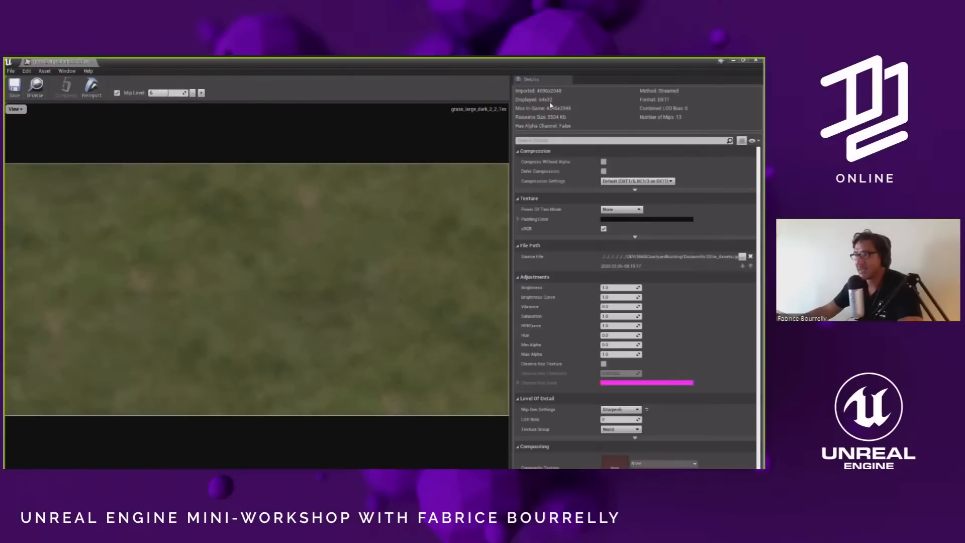
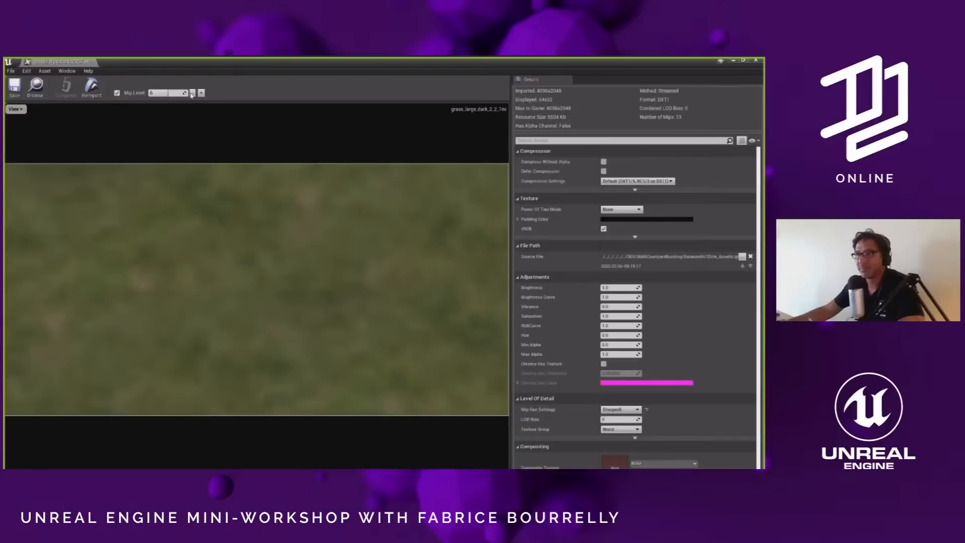
left_click_drag(181, 94, 154, 94)
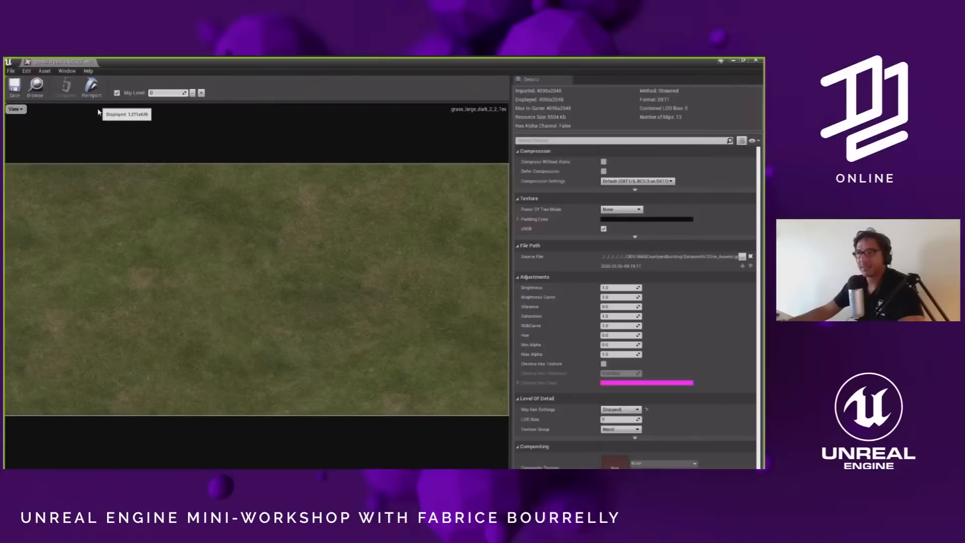
left_click(93, 63)
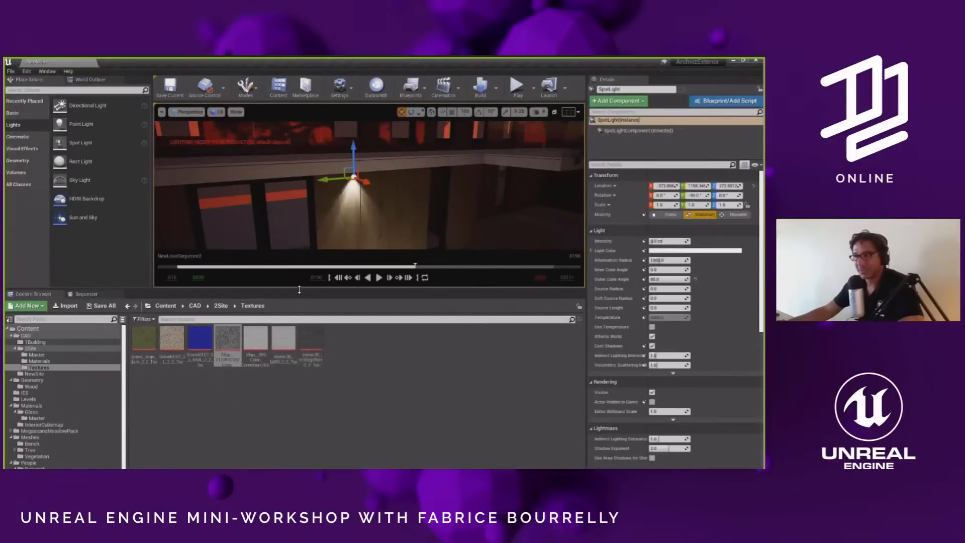
- Enlarge the level viewport and nudge the spotlight sideways along the facade above its wood panel
left_click_drag(299, 289, 301, 357)
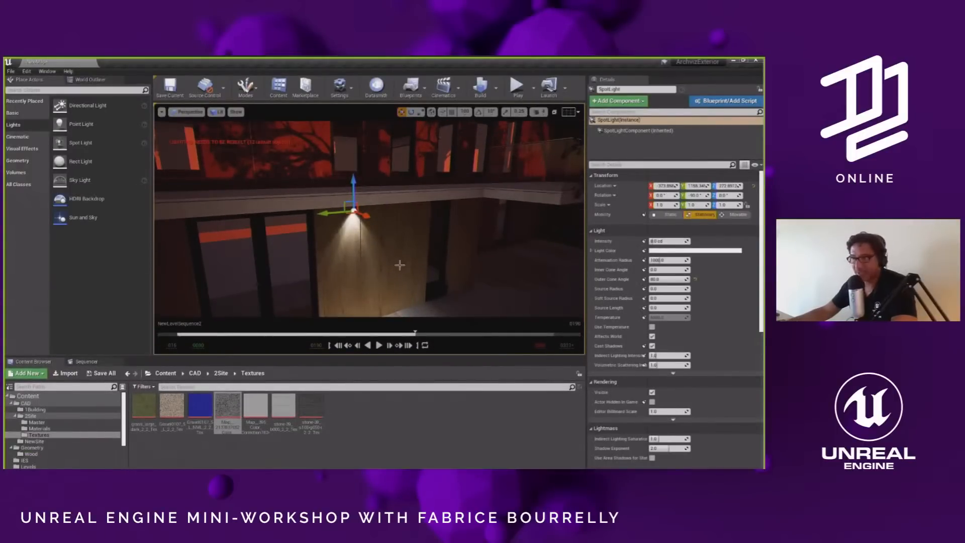
key("s")
right_click_drag(400, 265, 400, 285)
key("s")
key("w")
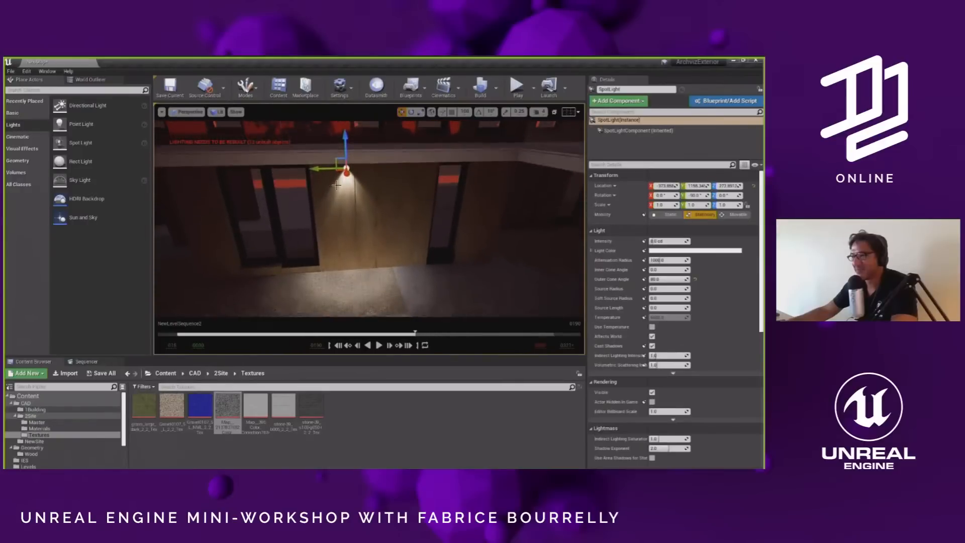
left_click_drag(327, 169, 322, 171)
key("w")
right_click_drag(321, 171, 327, 160)
key("s")
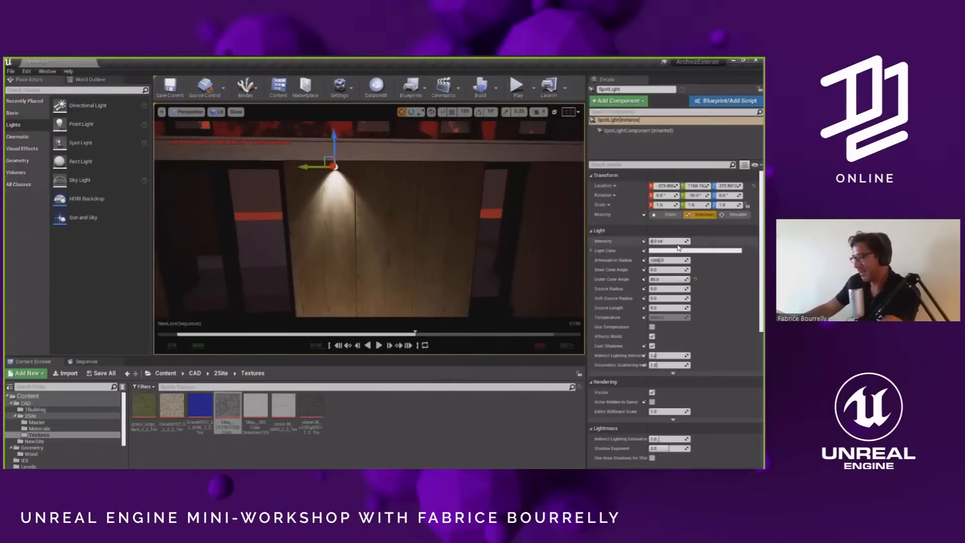
- Try a spotlight intensity of 2 cd and settle on 4 cd
left_click(668, 242)
type("2")
key("Return")
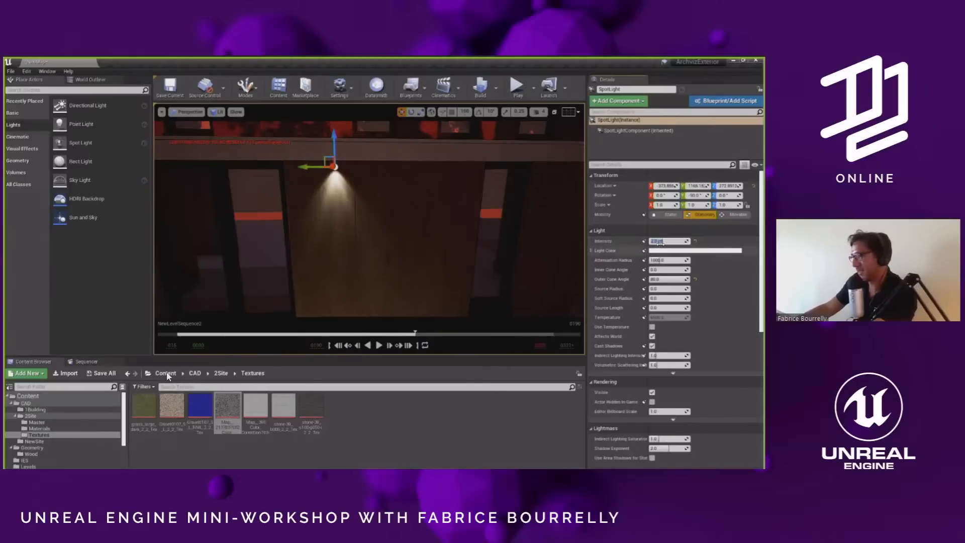
type("4")
key("Return")
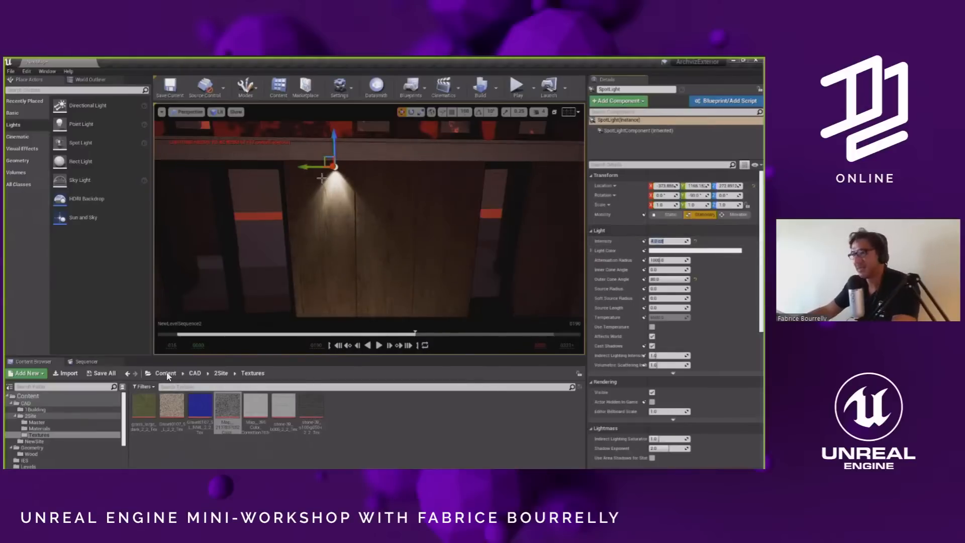
- Duplicate the spotlight repeatedly along the ground-floor facade, placing copies above the other wood panels in both directions
right_click_drag(348, 194, 281, 214)
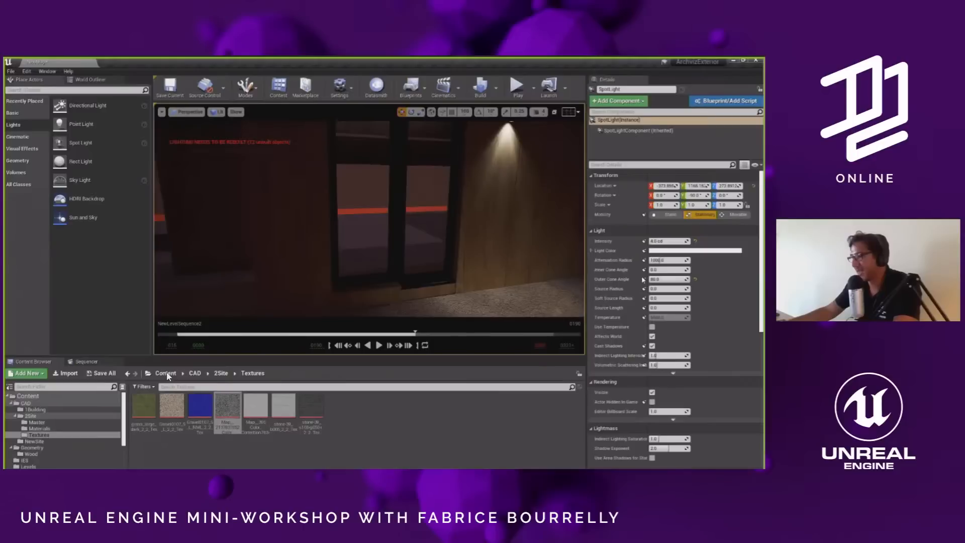
mouse_move(376, 171)
right_mouse_down()
mouse_move(427, 174)
mouse_move(402, 143)
mouse_move(376, 171)
mouse_move(397, 181)
mouse_move(390, 174)
right_mouse_up()
key("s")
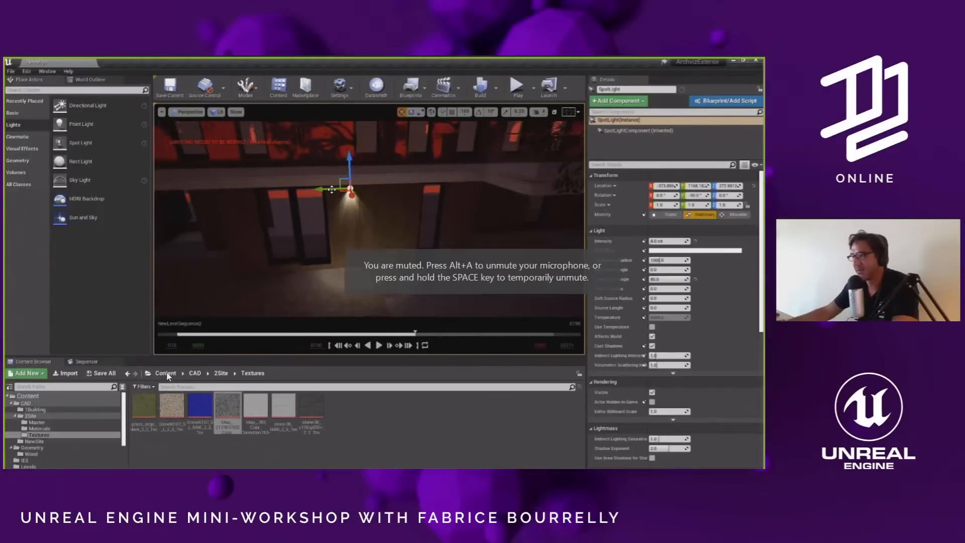
left_click_drag(331, 188, 450, 194, "alt")
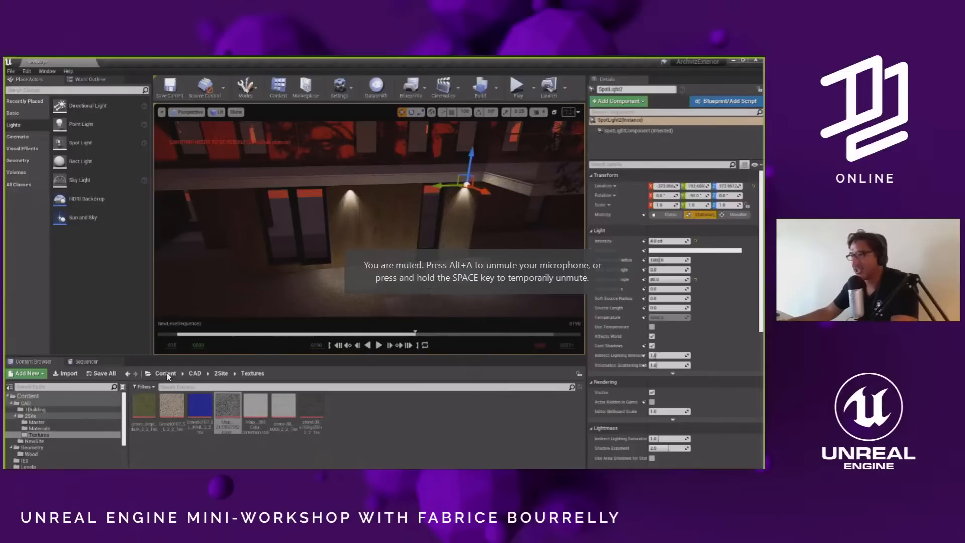
left_click_drag(445, 186, 249, 185, "alt+shift")
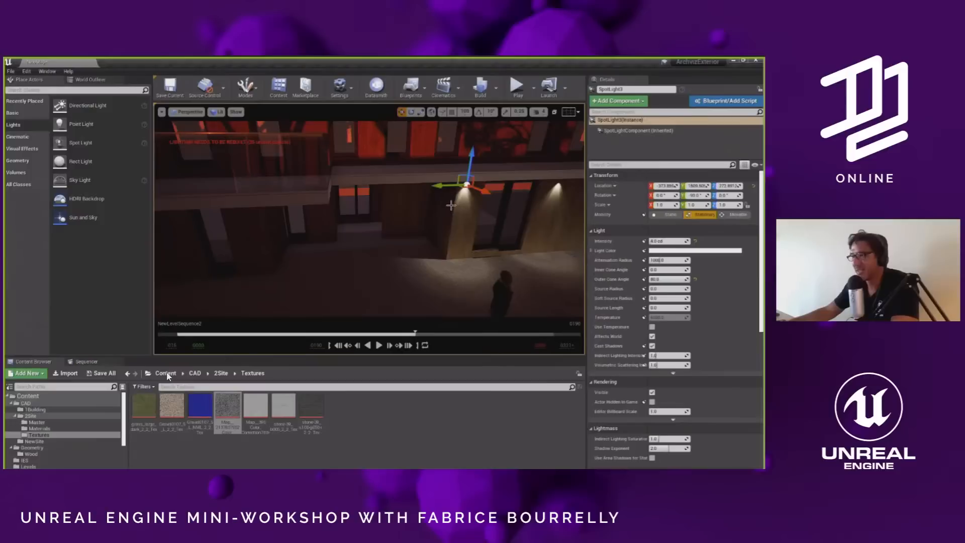
left_click_drag(447, 183, 312, 185, "alt+shift")
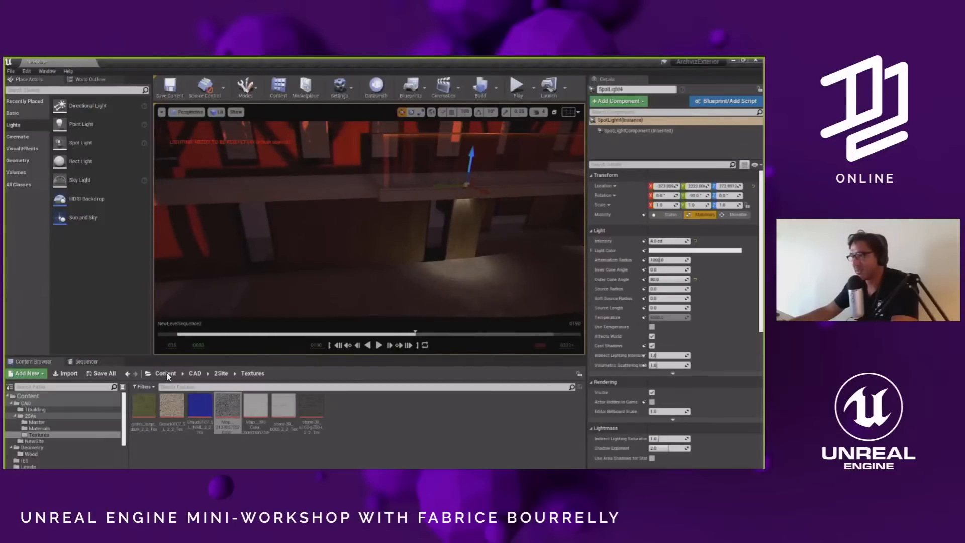
mouse_move(534, 237)
right_mouse_down()
mouse_move(582, 222)
mouse_move(553, 246)
mouse_move(539, 239)
right_mouse_up()
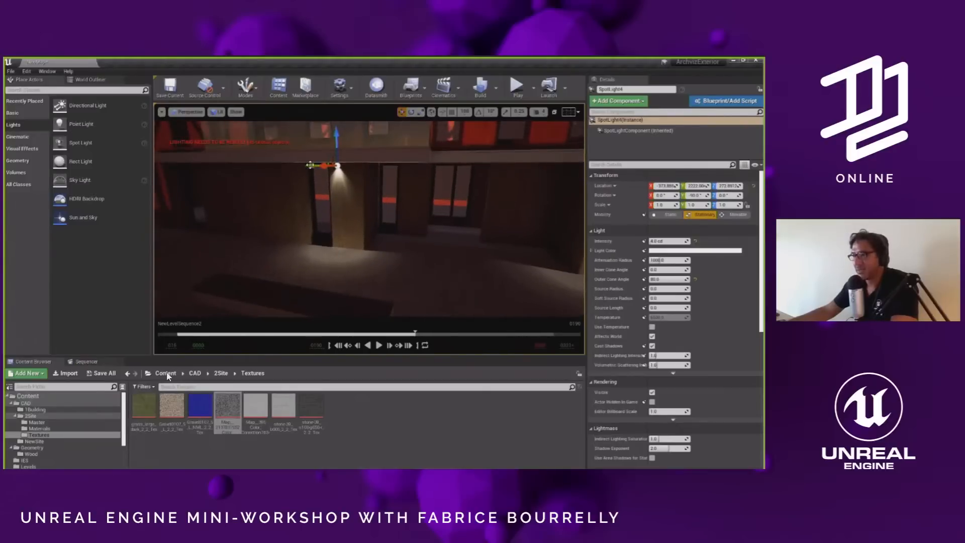
left_click_drag(312, 165, 422, 166, "shift")
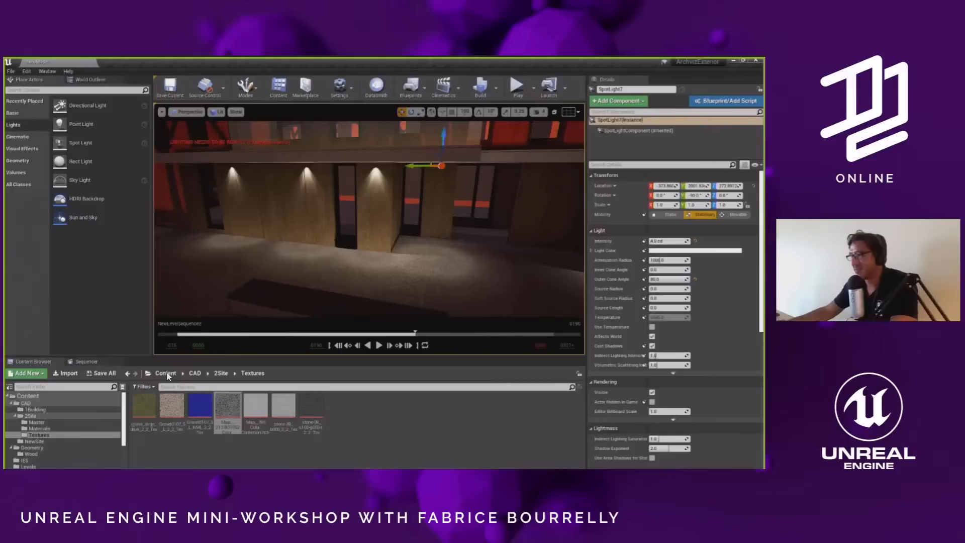
- Move the last spotlight along the X axis to its offset wood panel and place a copy further along the Y axis
mouse_move(286, 177)
right_mouse_down()
mouse_move(321, 179)
mouse_move(272, 177)
mouse_move(286, 177)
right_mouse_up()
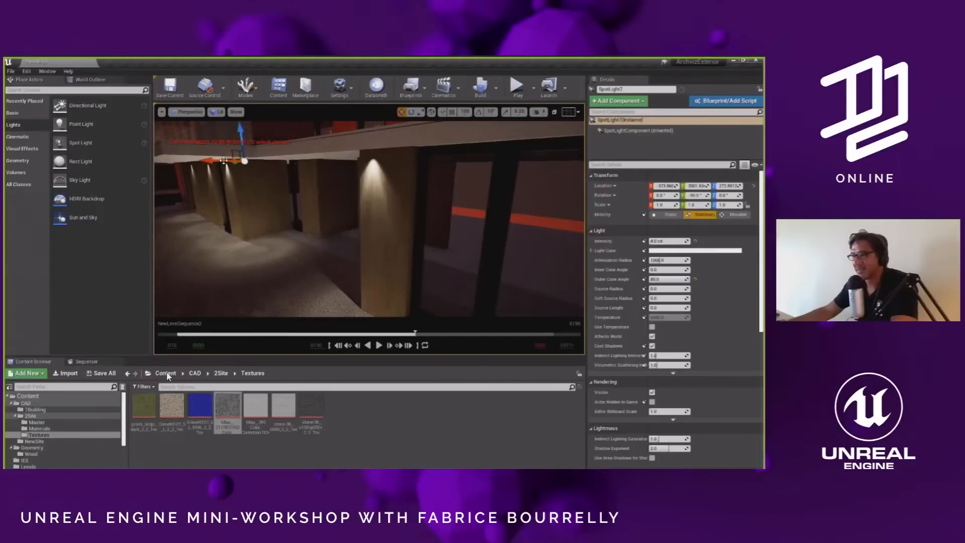
left_click_drag(224, 161, 291, 162)
right_click_drag(291, 162, 242, 192)
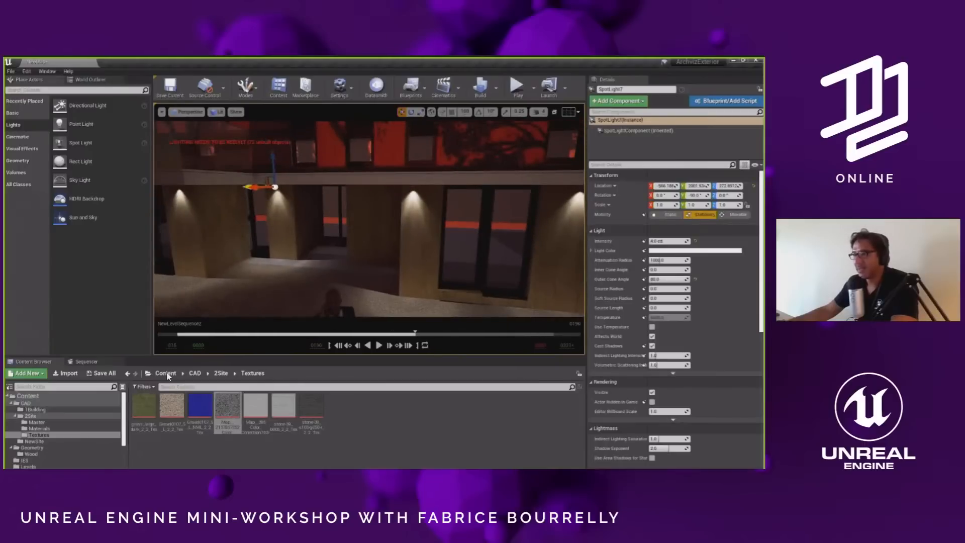
left_click_drag(254, 187, 355, 187, "alt")
right_click_drag(355, 187, 417, 206)
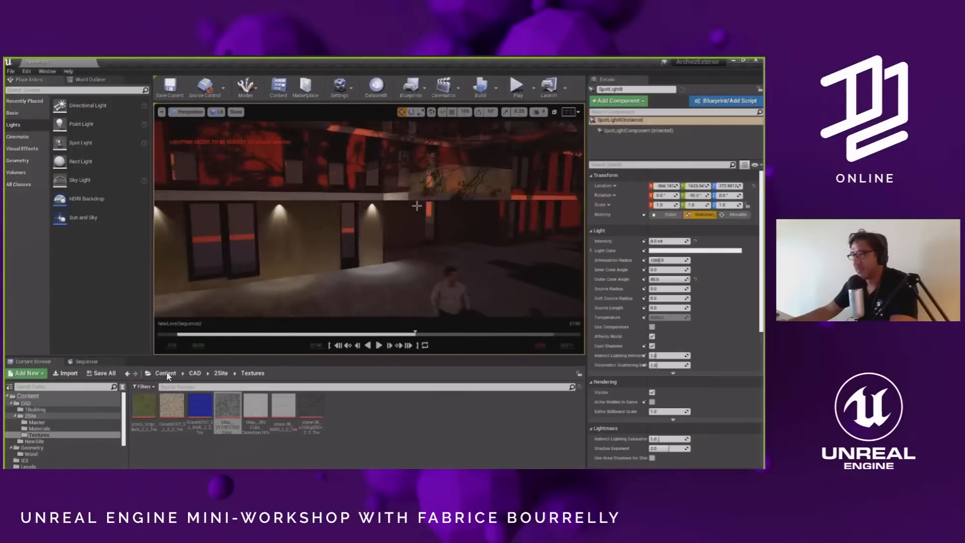
- Show the light icons, select the spotlight near the facade's corner and duplicate it further along the building
key("g")
left_click(373, 204)
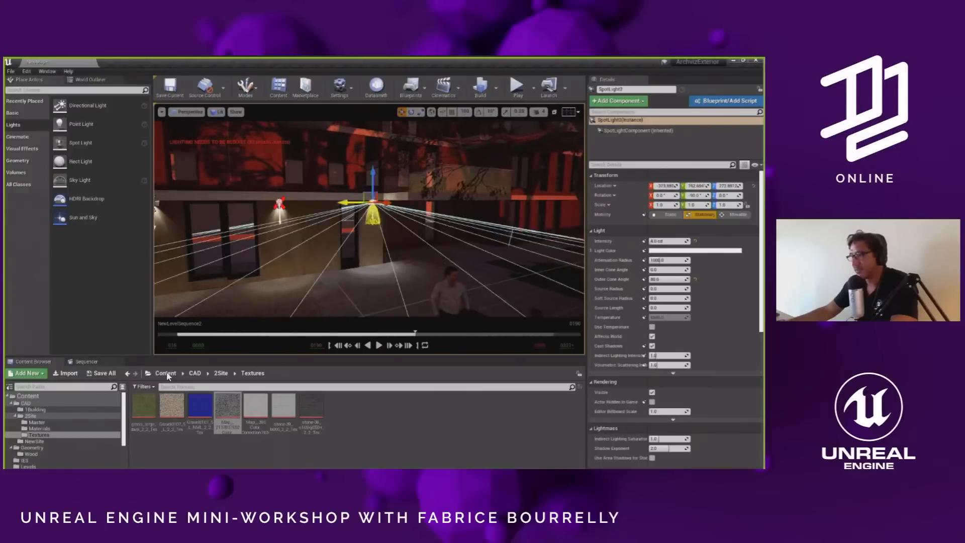
left_click_drag(353, 204, 376, 202, "alt")
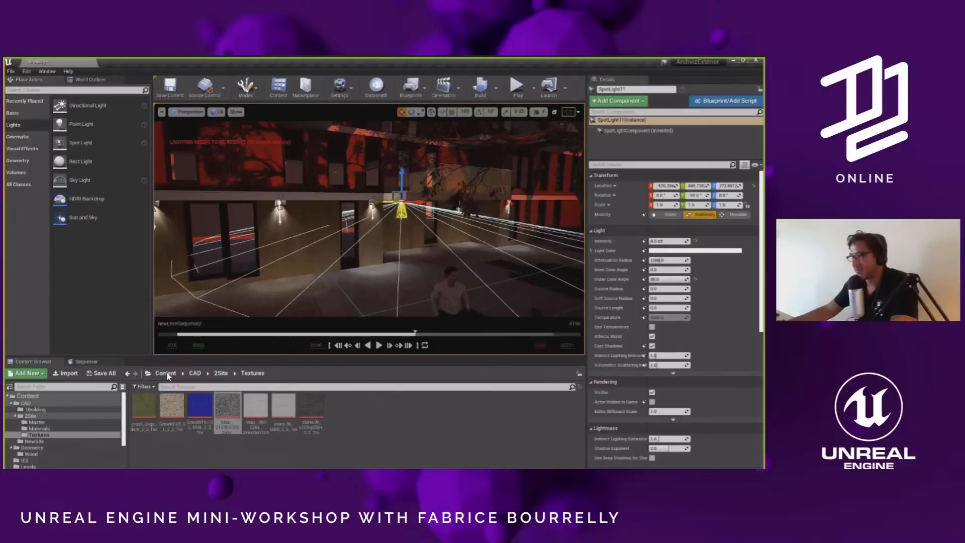
scroll(377, 202, "down", 6)
right_click_drag(377, 202, 343, 200)
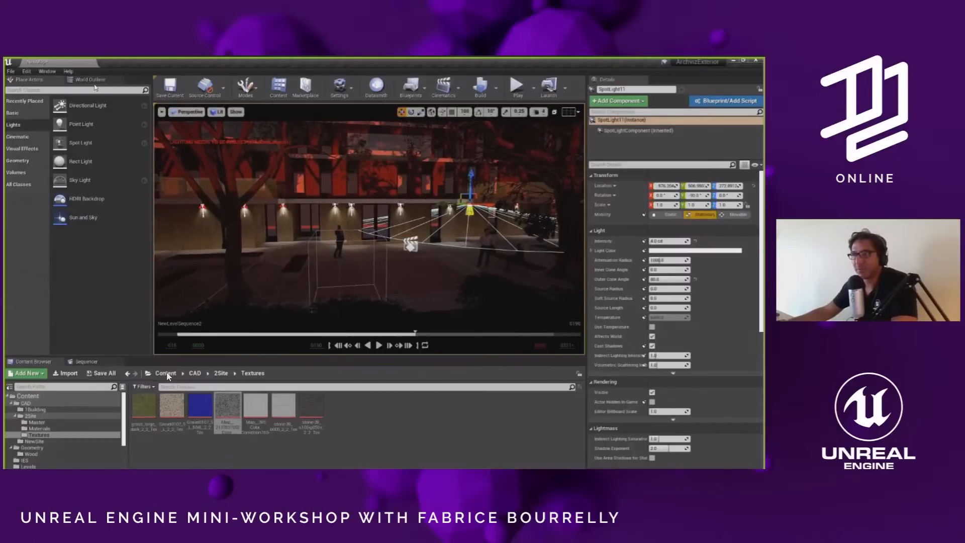
- Select all the spotlights in the scene, set their mobility to Movable and clear the selection
left_click(90, 79)
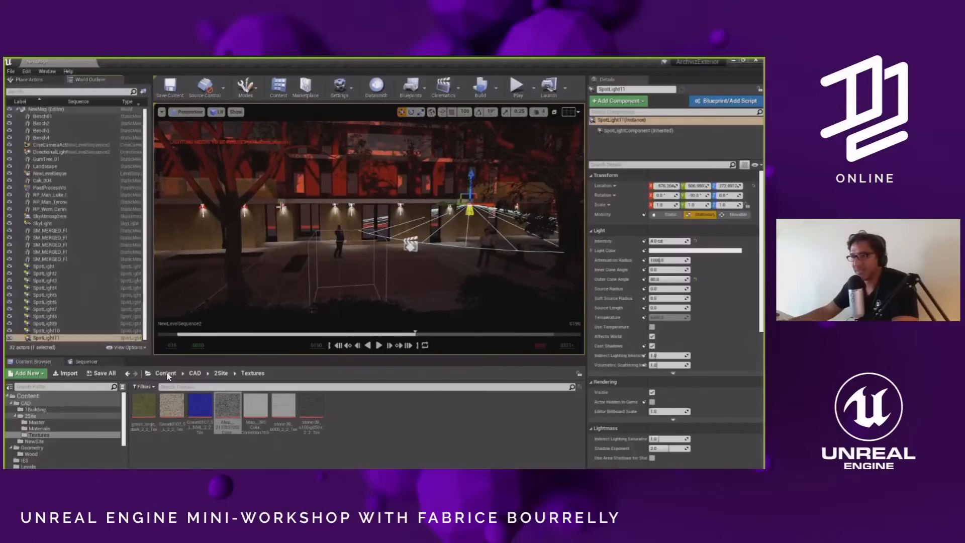
left_click(75, 267, "shift")
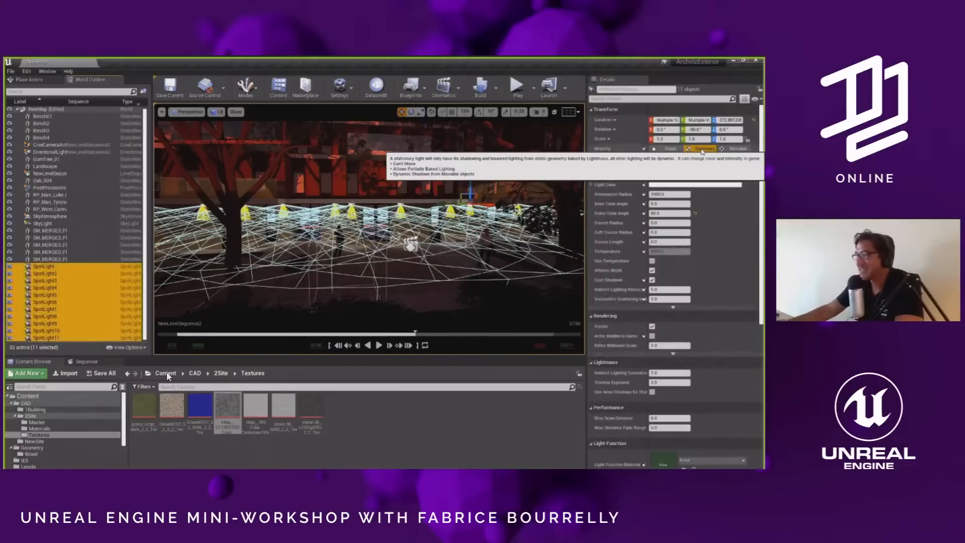
left_click(737, 149)
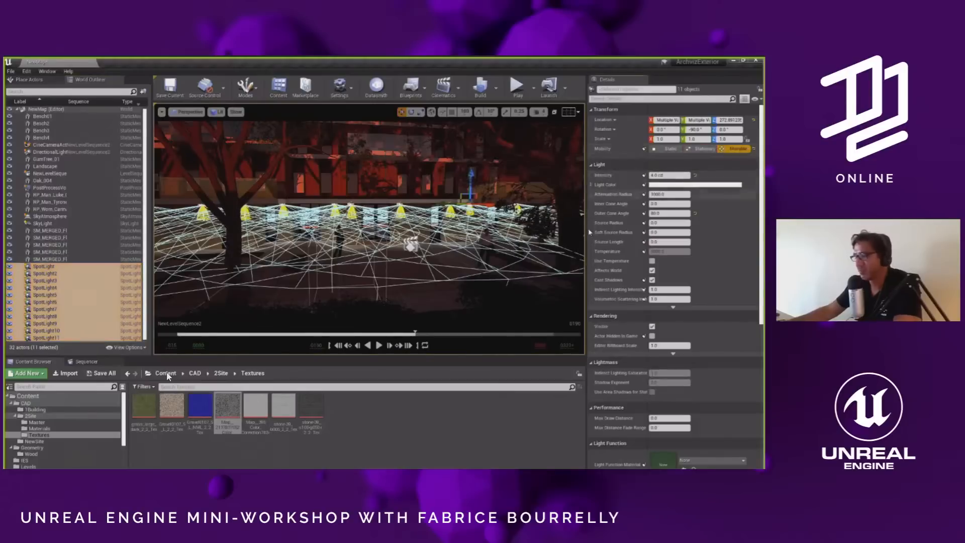
right_click_drag(391, 221, 391, 221)
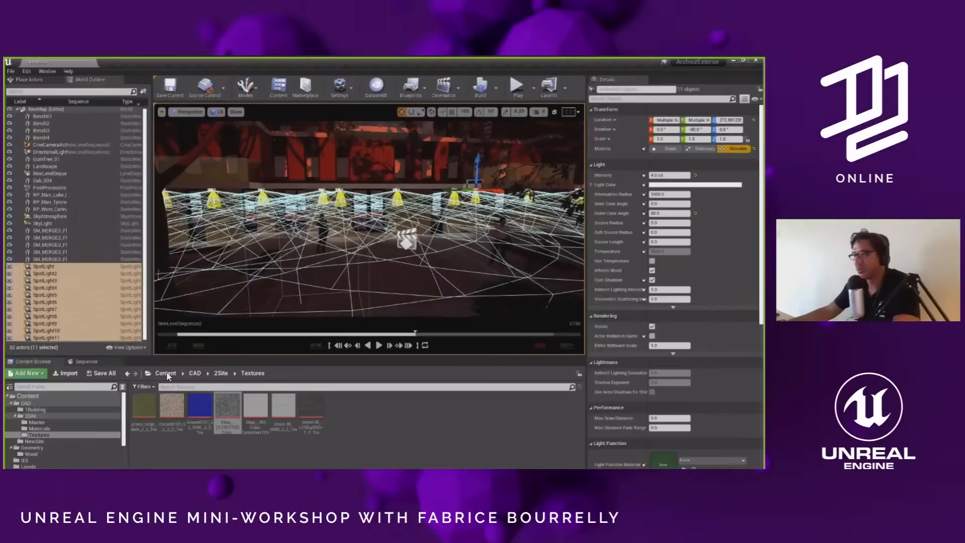
key("Escape")
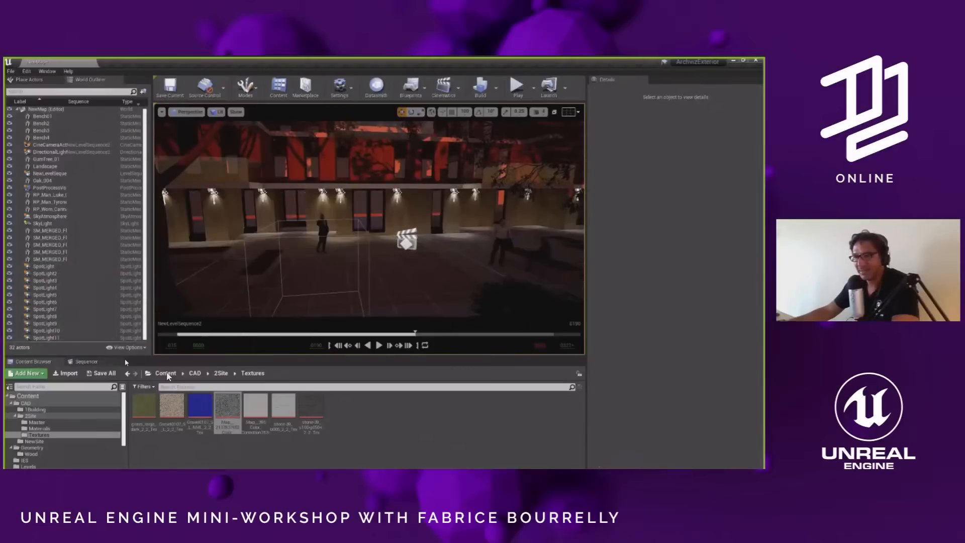
- Bring up the Sequencer, enlarge its area and collapse the DirectionalLight track
left_click(95, 361)
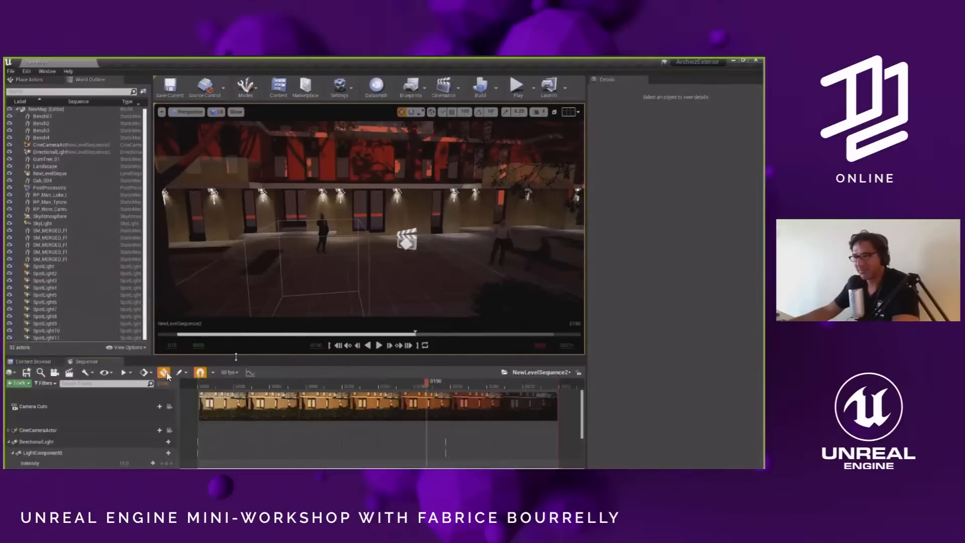
left_click_drag(246, 356, 245, 317)
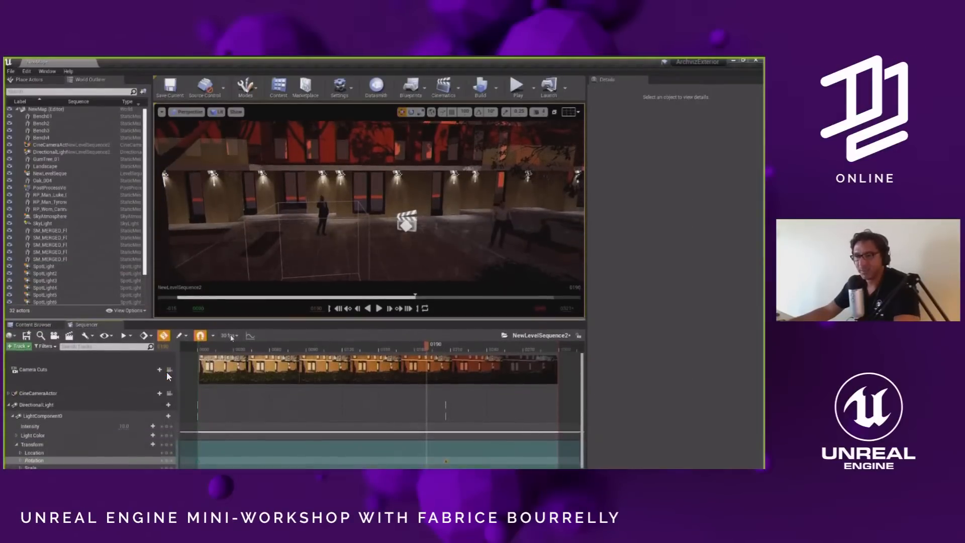
double_click(32, 405)
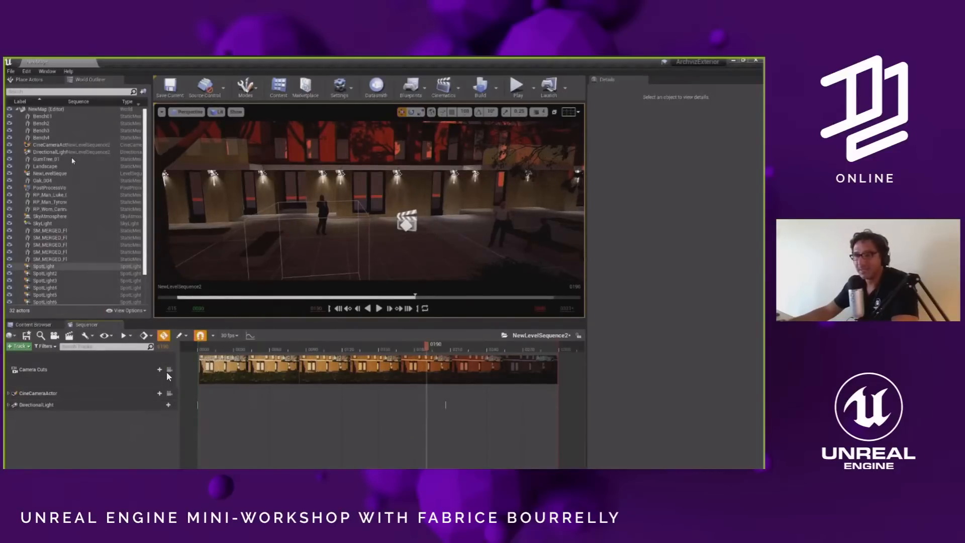
left_click(44, 266)
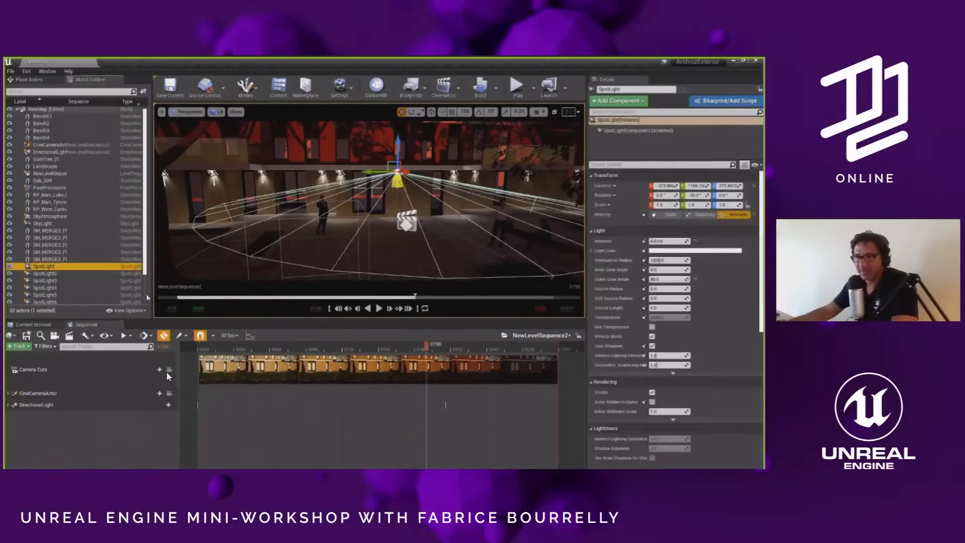
scroll(75, 282, "down", 2)
left_click(46, 301, "shift")
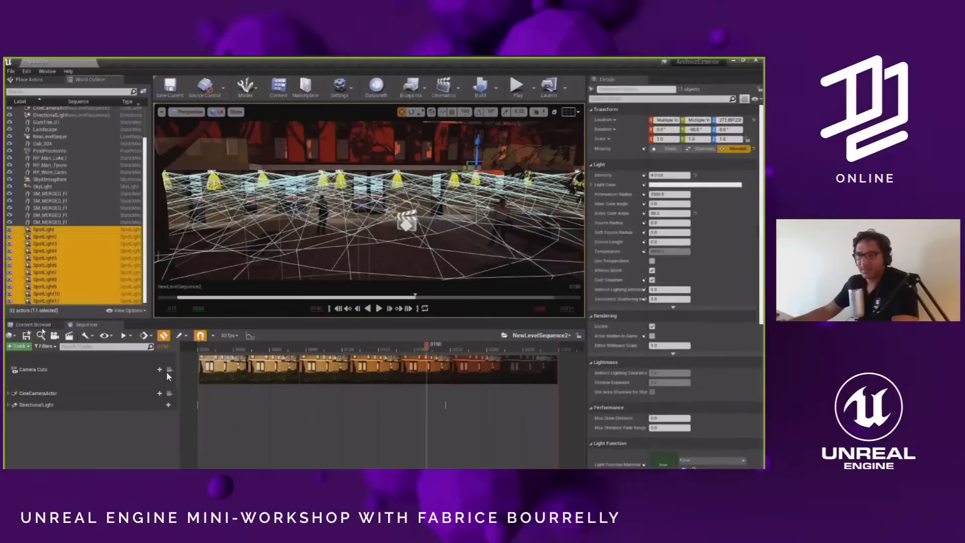
left_click(20, 346)
mouse_move(76, 354)
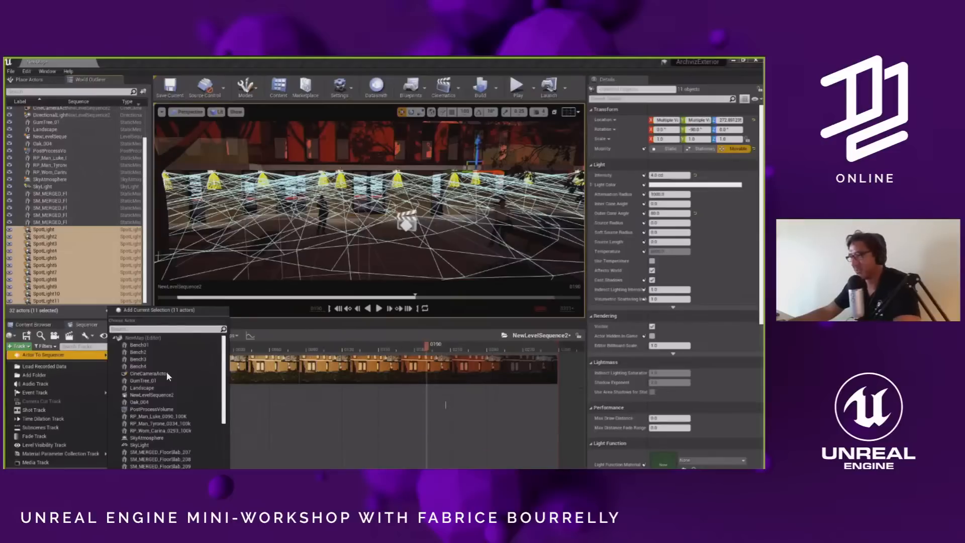
left_click(167, 375)
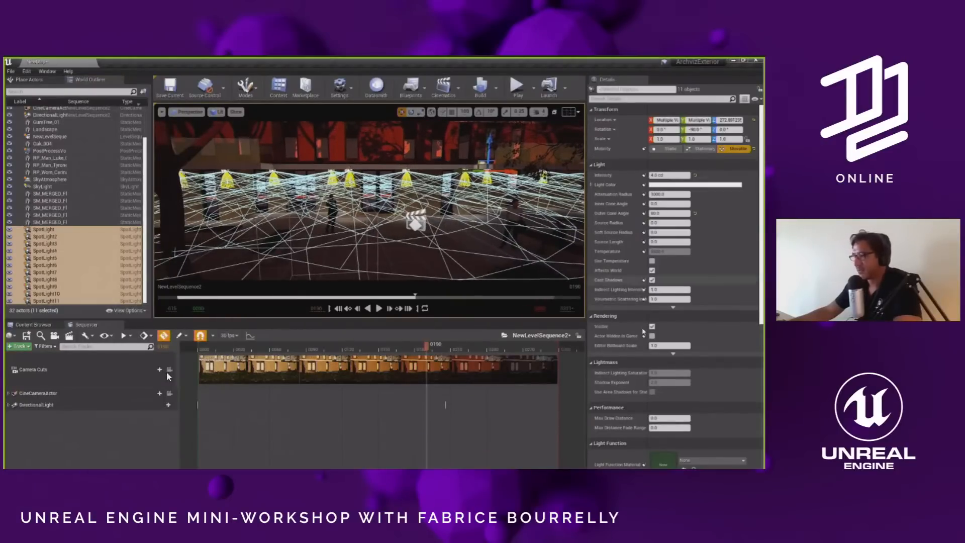
- Examine the spotlights' lower detail settings and the Light Function settings of the directional light
scroll(643, 332, "down", 5)
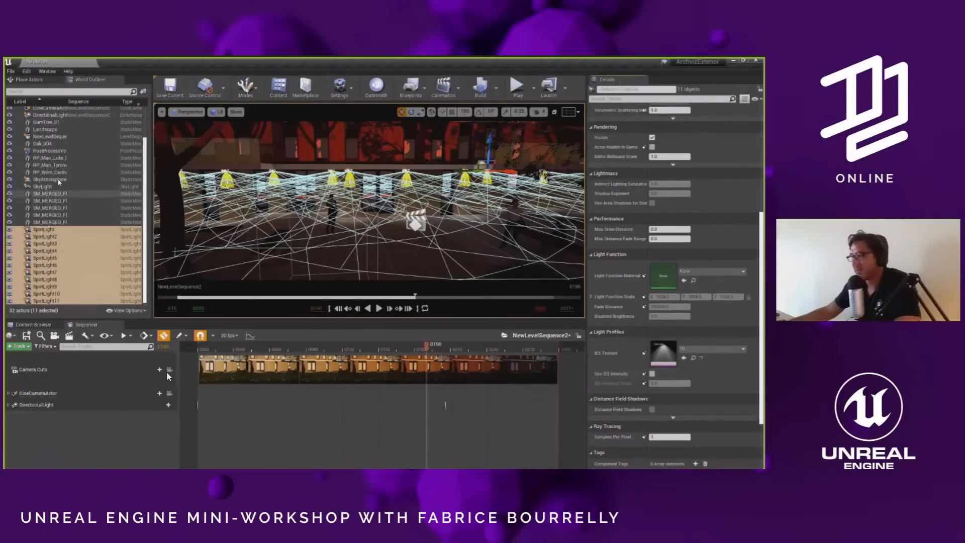
left_click(50, 115)
scroll(598, 292, "down", 5)
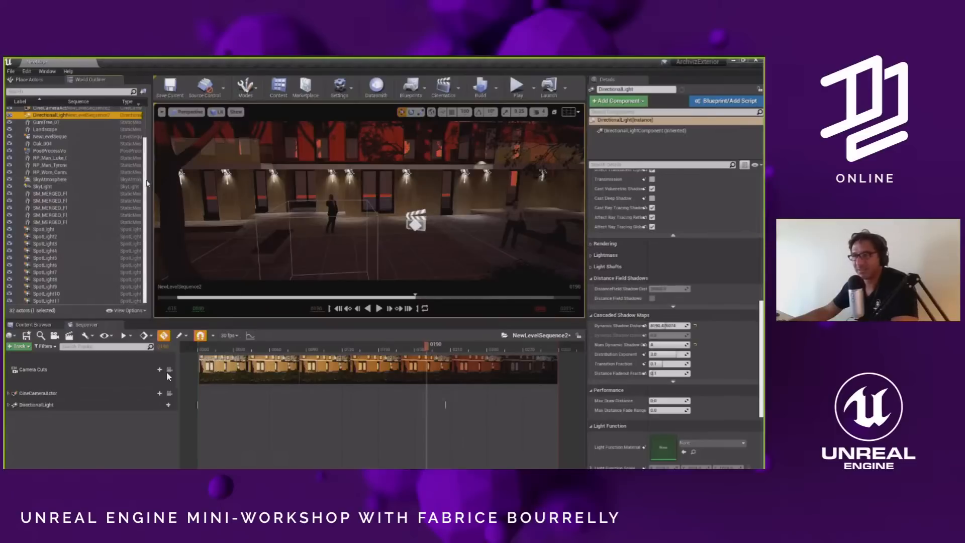
left_click_drag(146, 182, 144, 146)
scroll(82, 247, "down", 3)
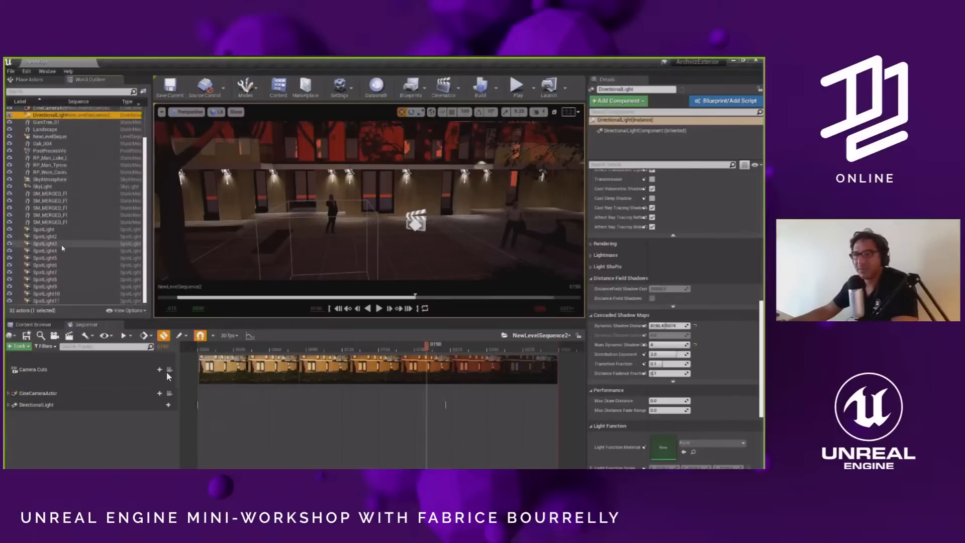
- Select all the spotlights together again and bring their Light Function settings into view
left_click(50, 229)
left_click(50, 300, "shift")
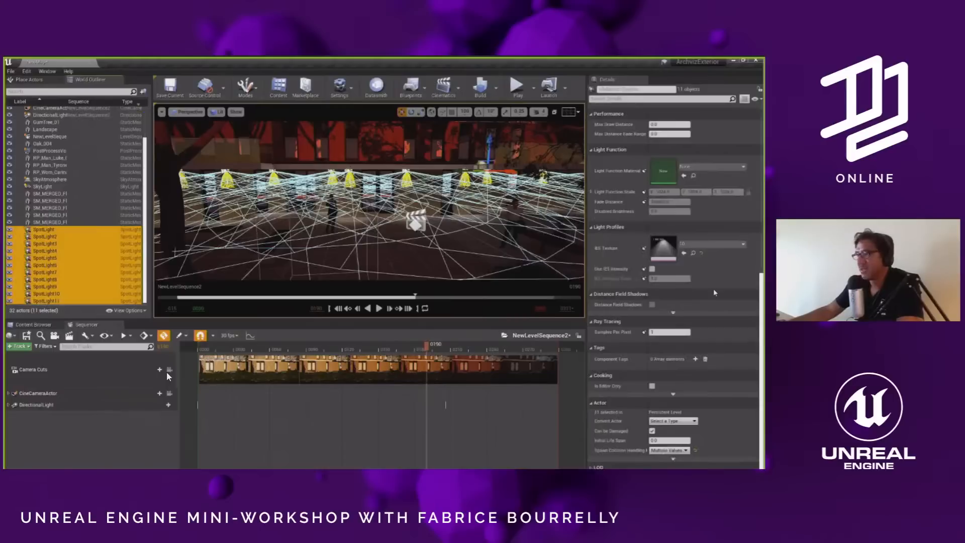
scroll(651, 263, "up", 3)
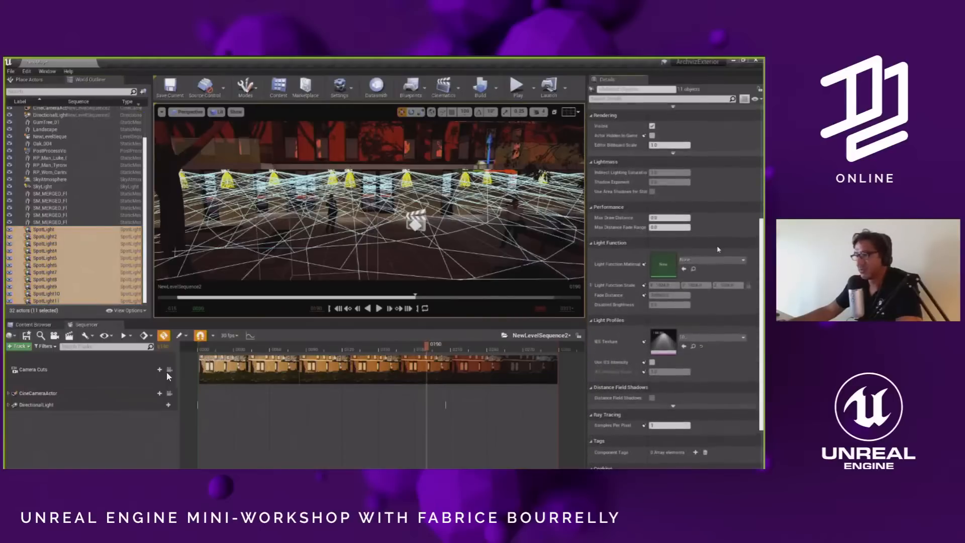
- Collapse the CAD, Geometry and Materials folders in the Content Browser and open the Materials folder
left_click(33, 324)
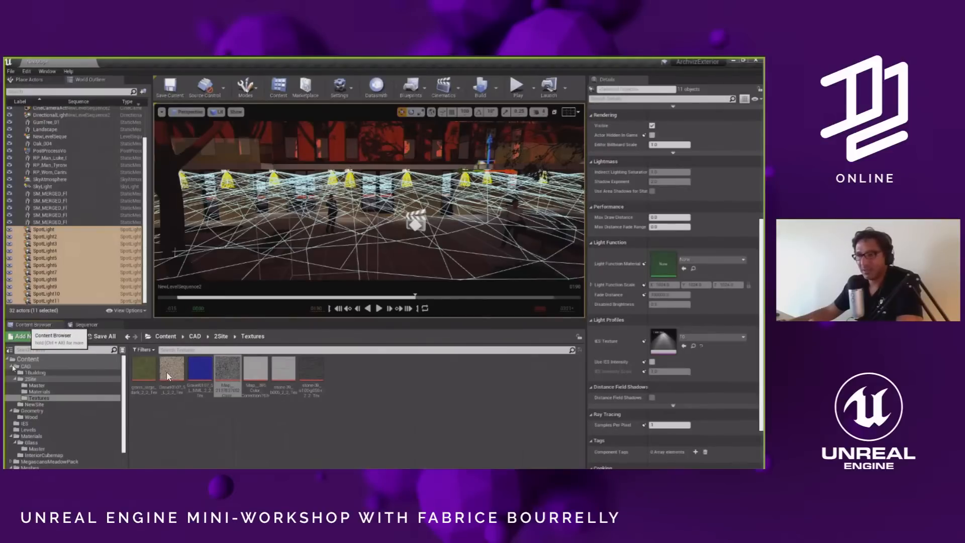
left_click(11, 367)
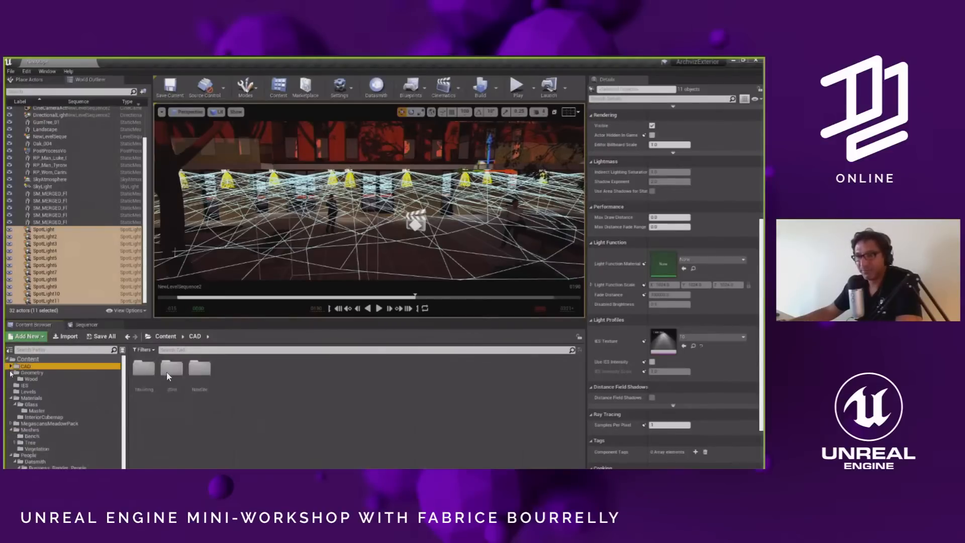
left_click(11, 372)
left_click(11, 391)
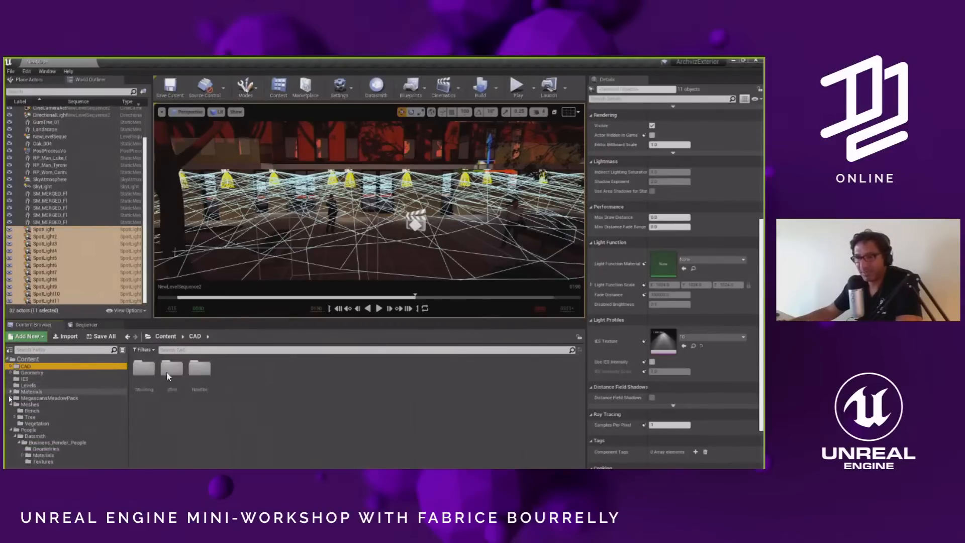
left_click(32, 405)
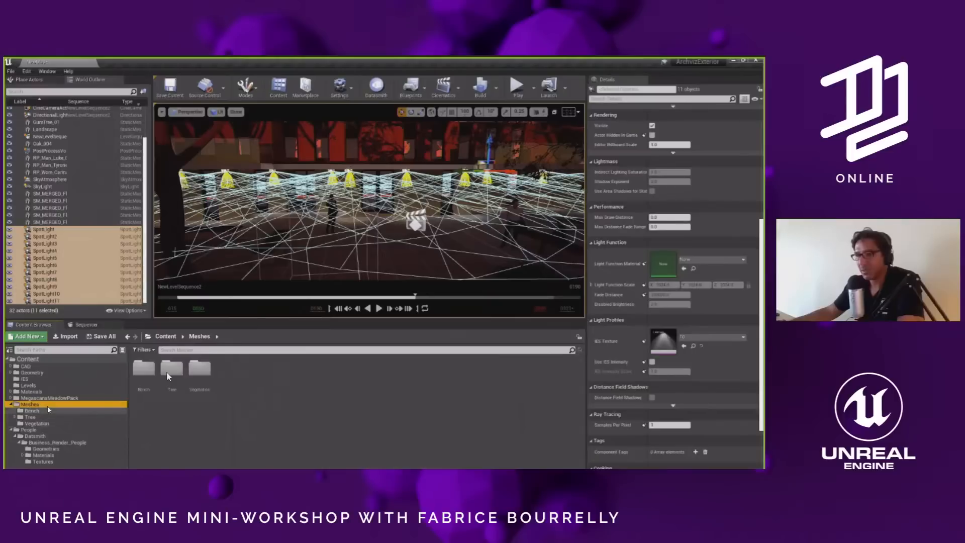
left_click(36, 392)
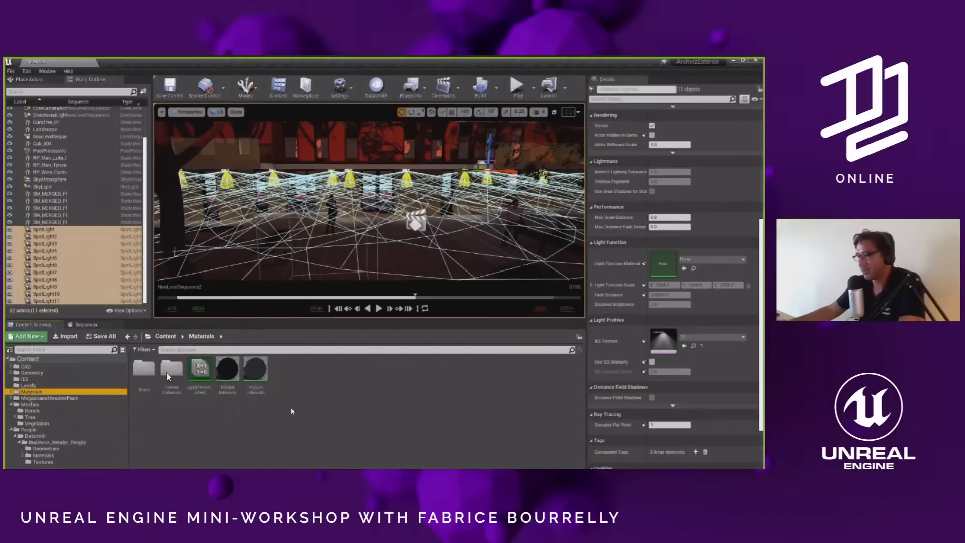
- Delete the LightParam_collect parameter collection and the two intensity materials from the Materials folder
left_click(313, 388)
left_click(230, 373)
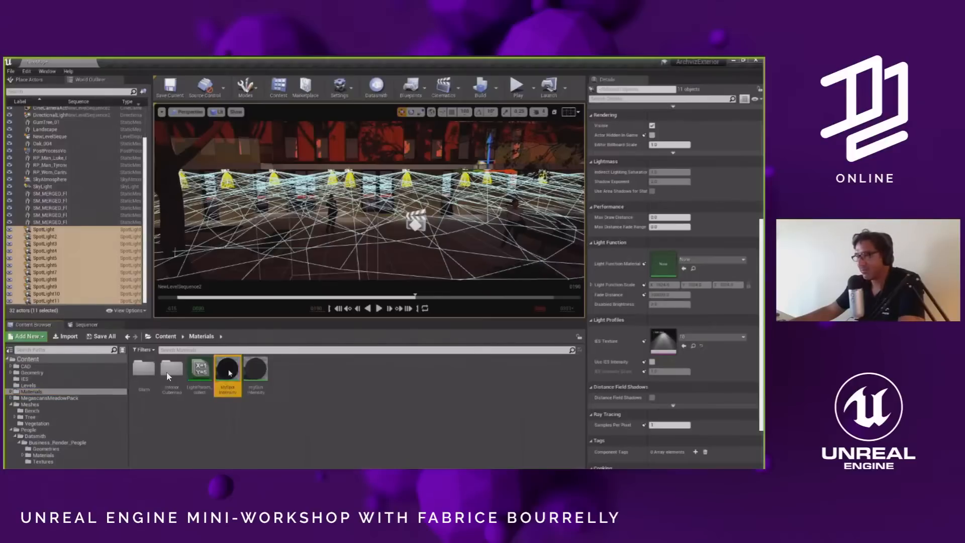
double_click(231, 371)
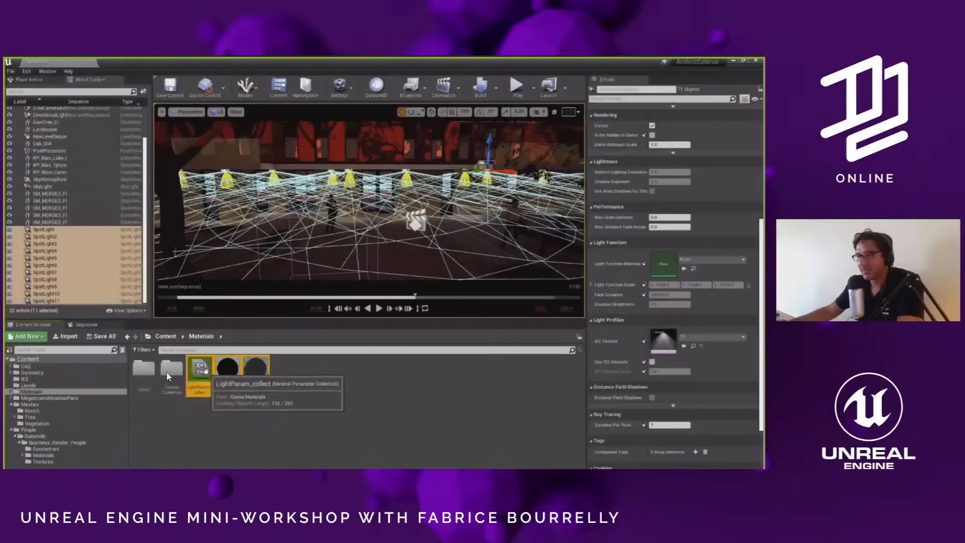
right_click(206, 371)
left_click(390, 404)
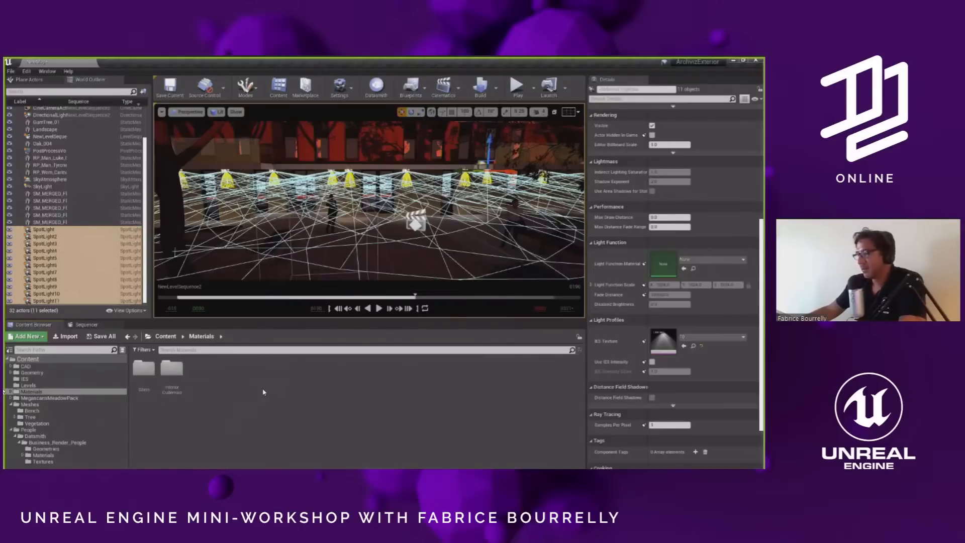
- Create a material named SpotIntensity in the Materials folder and set its material domain to Light Function
right_click(247, 389)
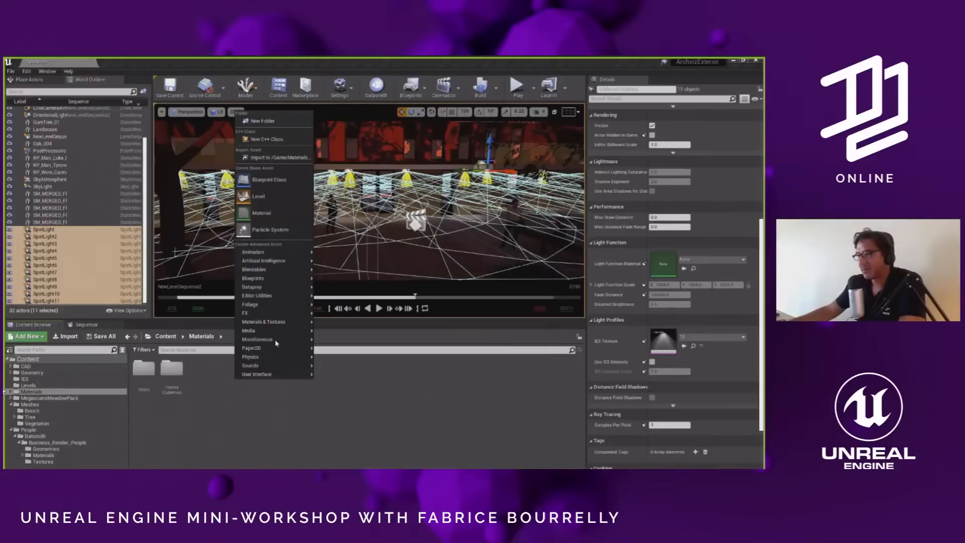
left_click(261, 213)
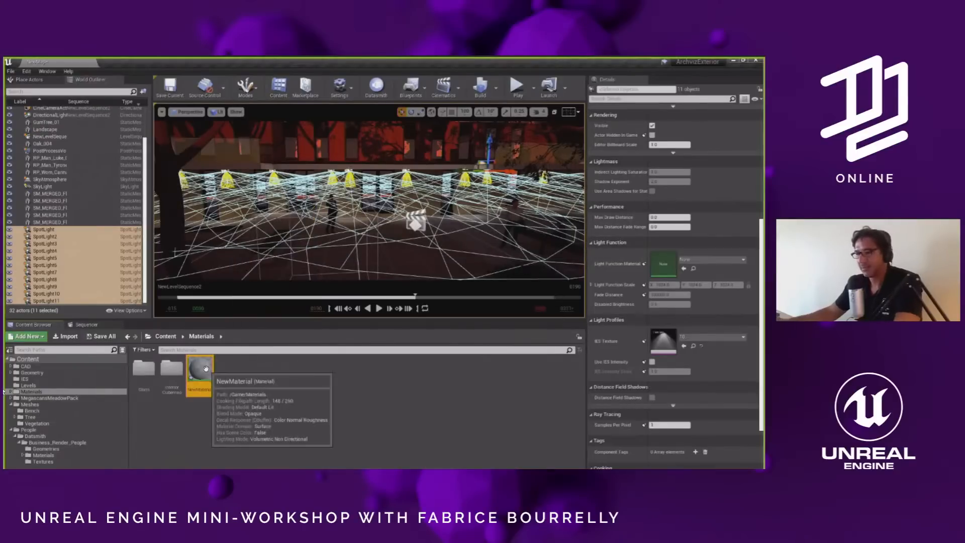
type("Spot")
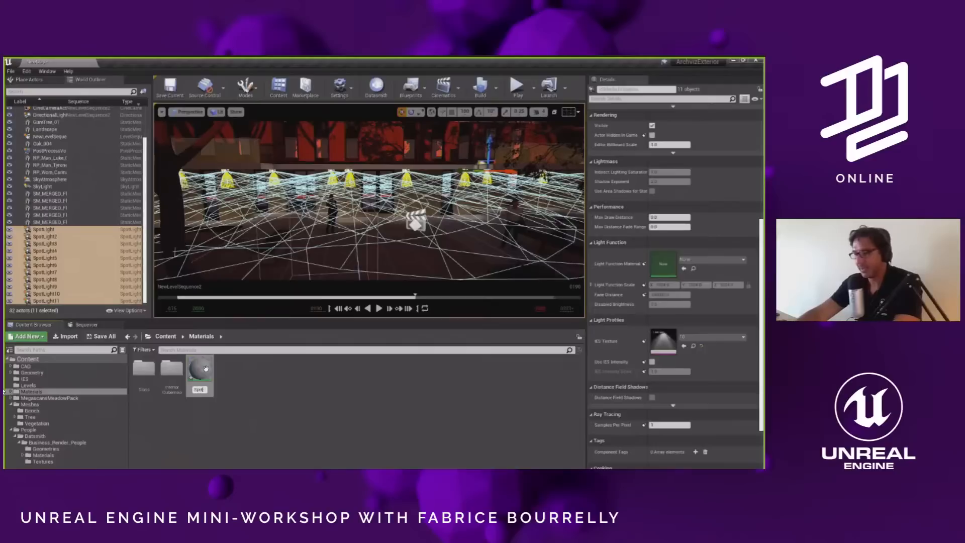
type("Intensity")
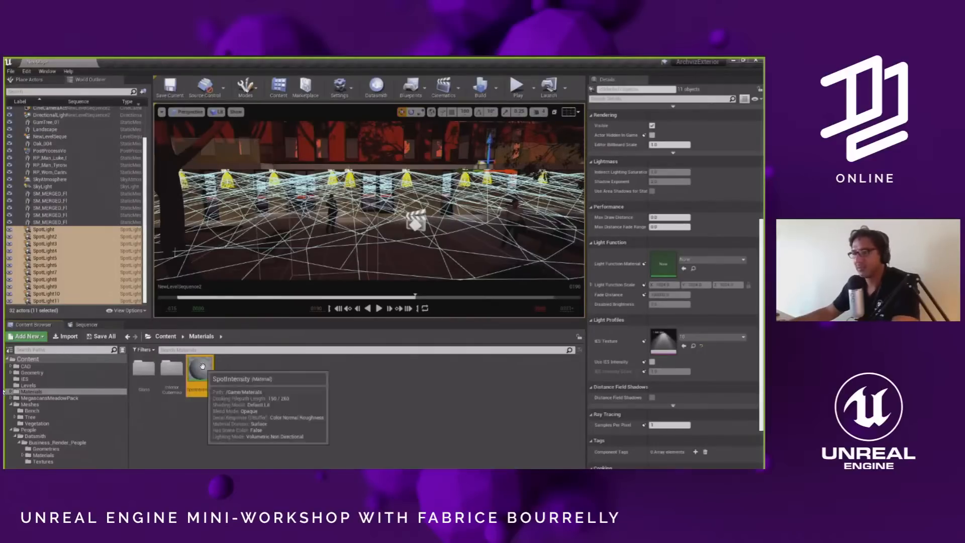
key("Return")
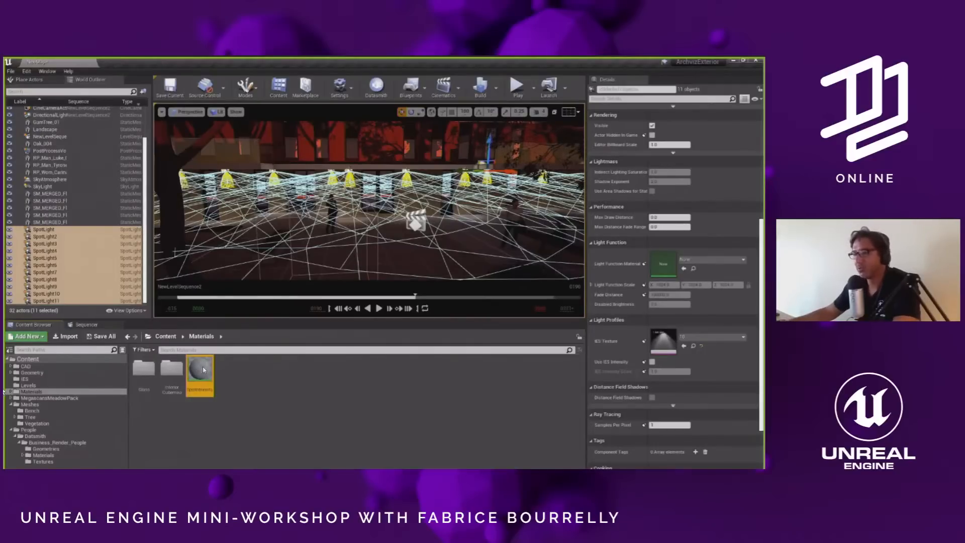
double_click(203, 366)
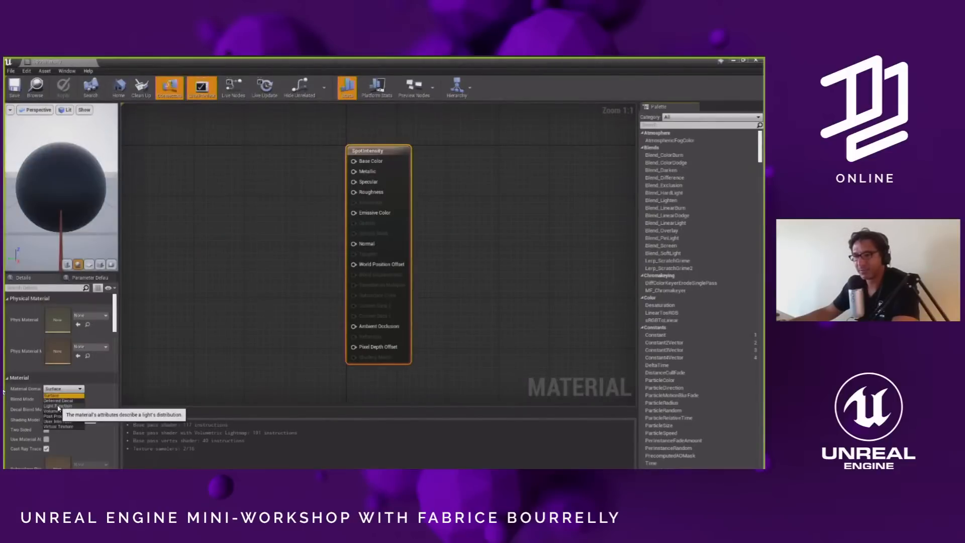
left_click(56, 409)
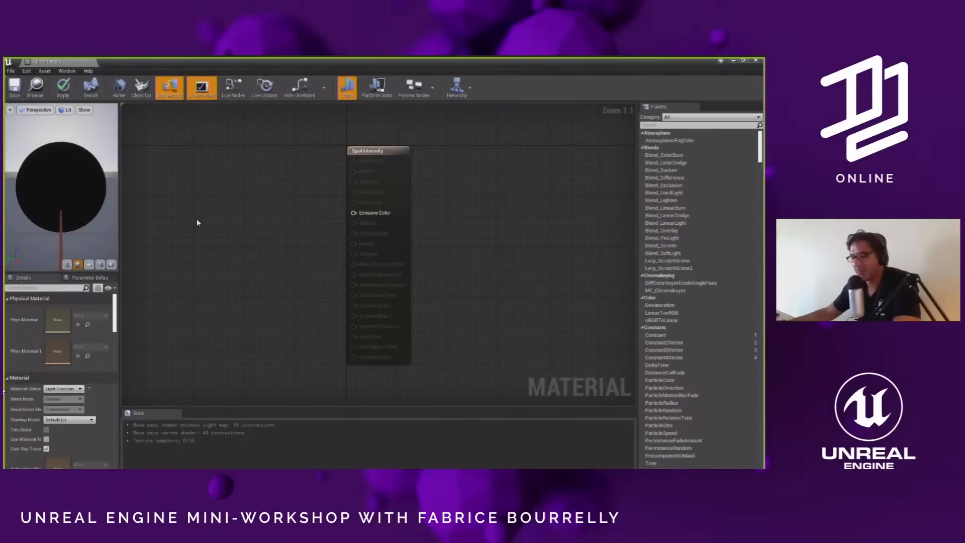
- Add a scalar parameter named SpotIntensity to the material graph
left_click(191, 201)
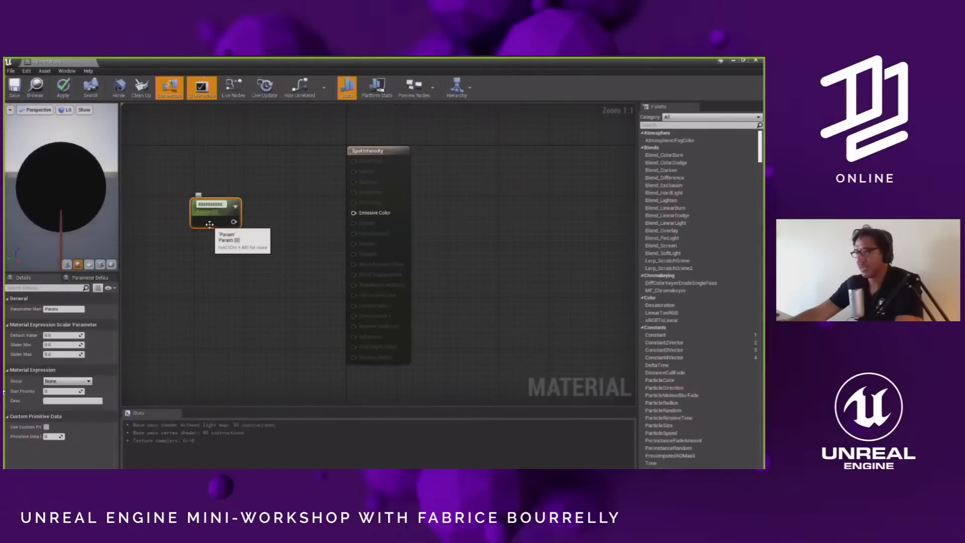
type("S")
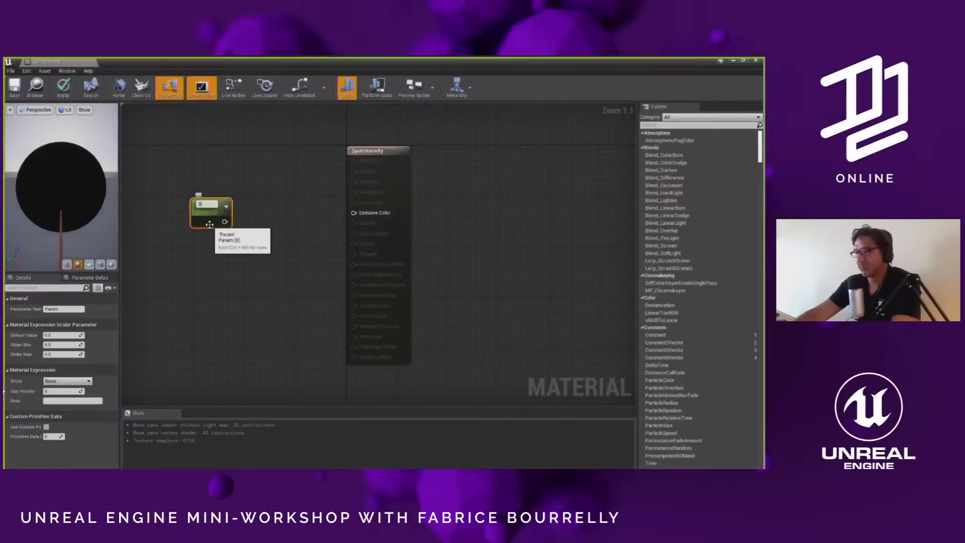
type("pot")
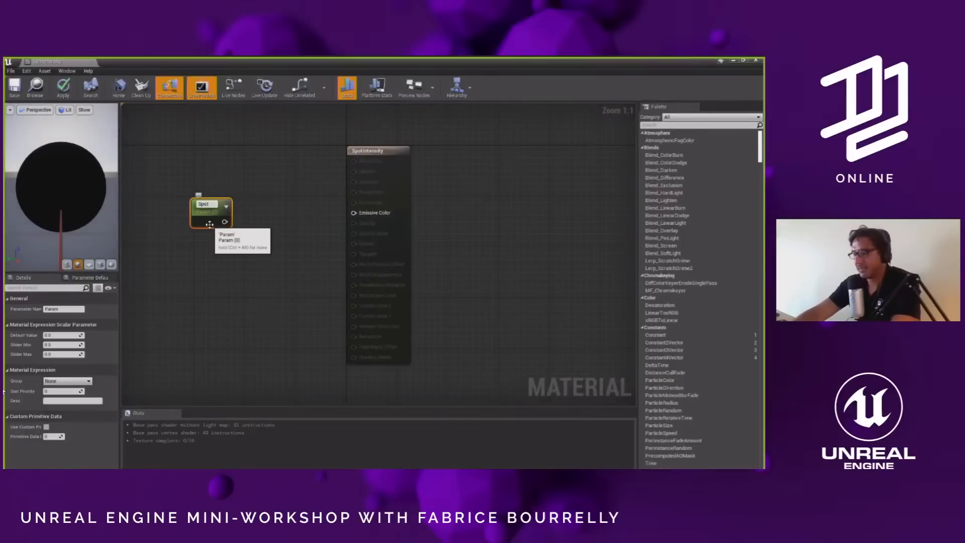
type("Intensity")
key("Return")
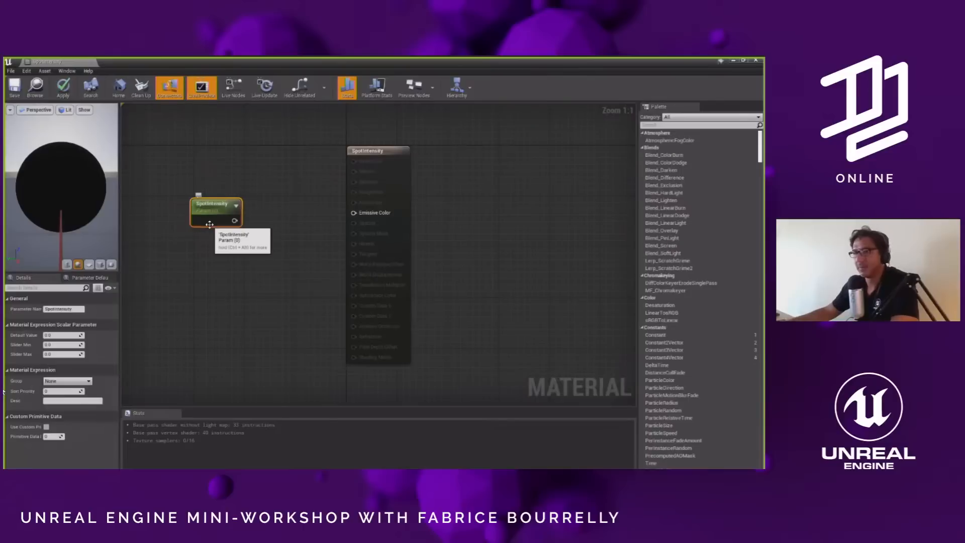
- Connect the SpotIntensity parameter to the material's Emissive Color input and save the material
left_click(222, 233)
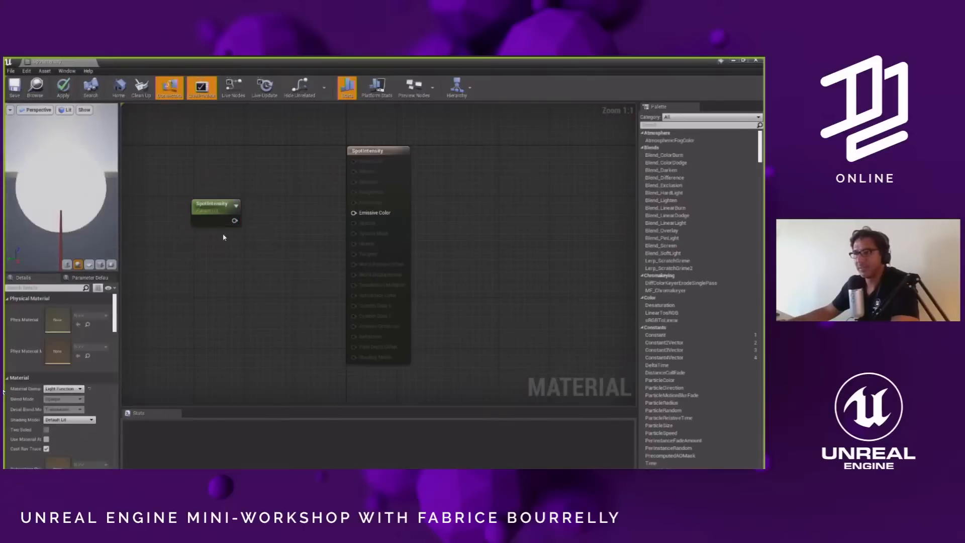
left_click_drag(234, 221, 354, 212)
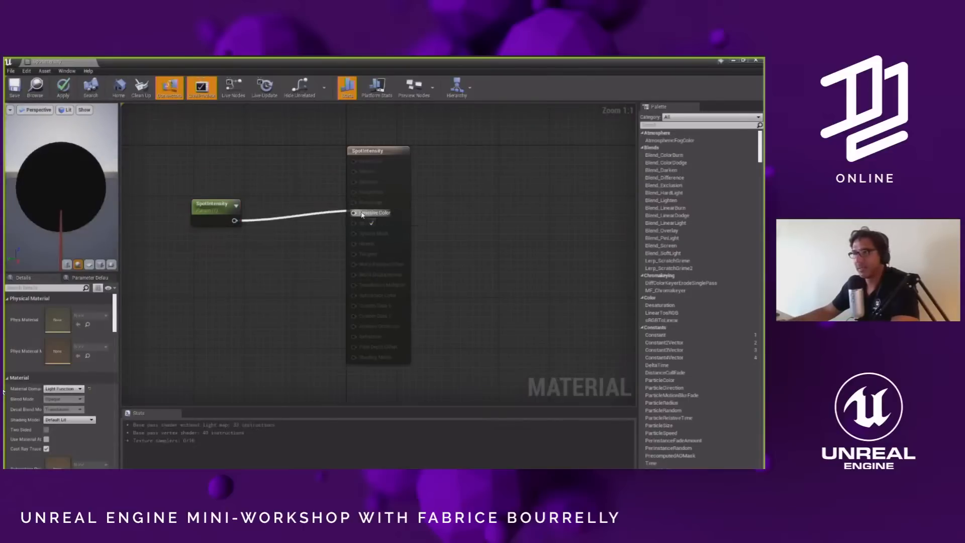
left_click(14, 88)
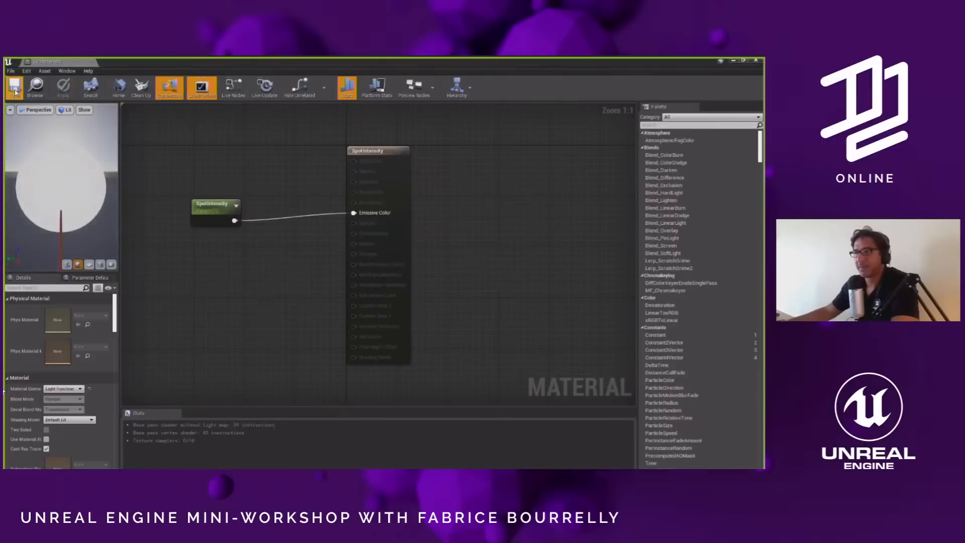
- Assign the SpotIntensity material as the Light Function Material of all the selected spotlights, and clear the selection
left_click_drag(487, 259, 308, 461)
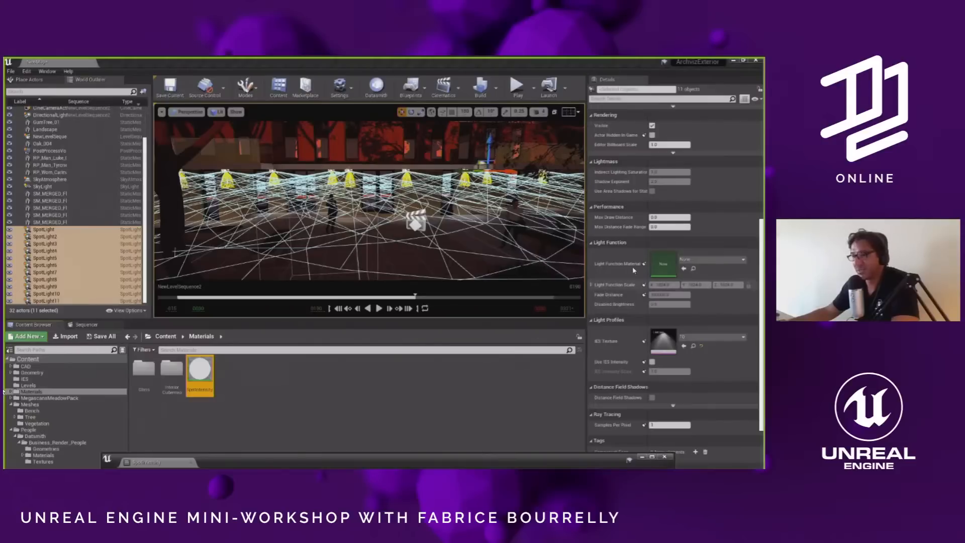
left_click_drag(633, 270, 656, 262)
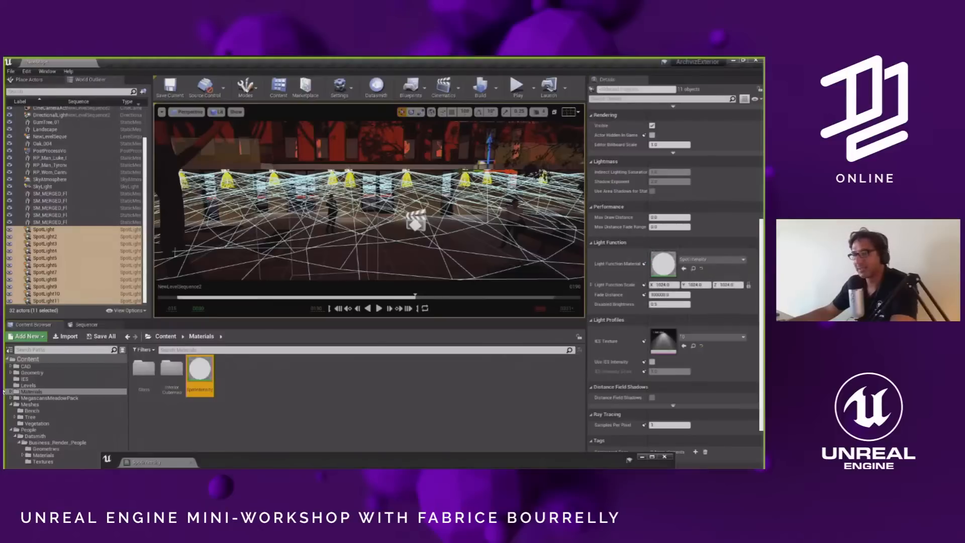
key("Escape")
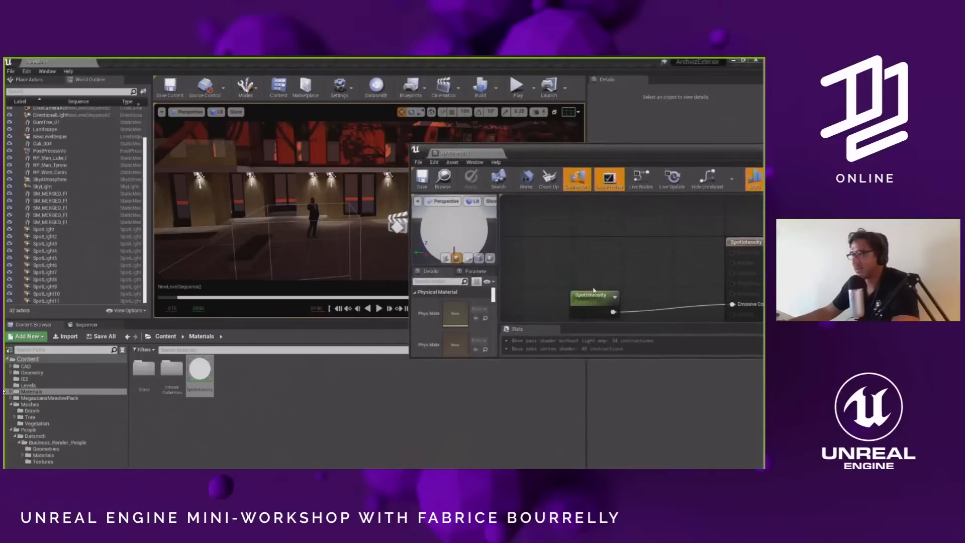
- Raise the SpotIntensity parameter's default value to about 0.94 and move the material editor window clear of the lit facade
left_click(593, 294)
mouse_move(476, 329)
left_mouse_down()
mouse_move(444, 328)
mouse_move(463, 328)
left_mouse_up()
left_click(408, 144)
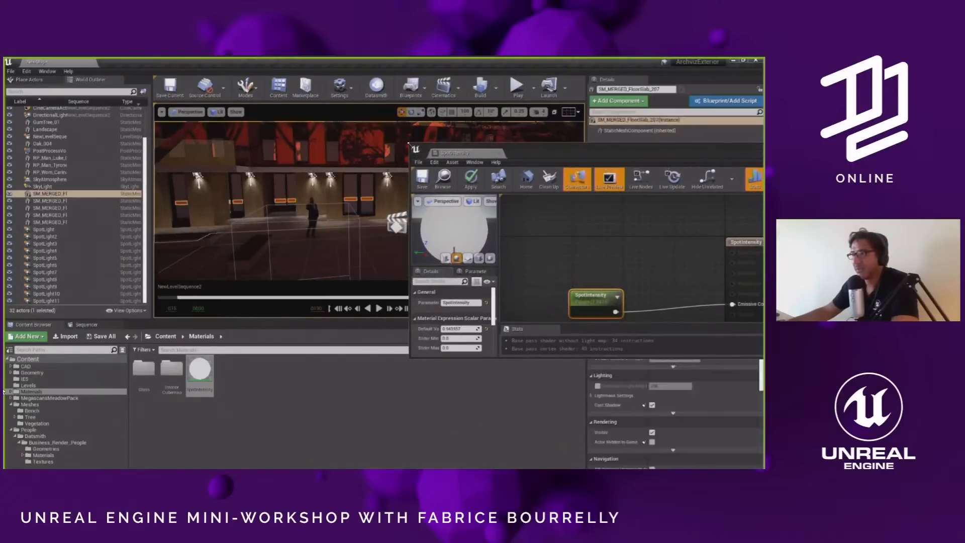
left_click_drag(476, 143, 559, 110)
left_click_drag(671, 116, 598, 183)
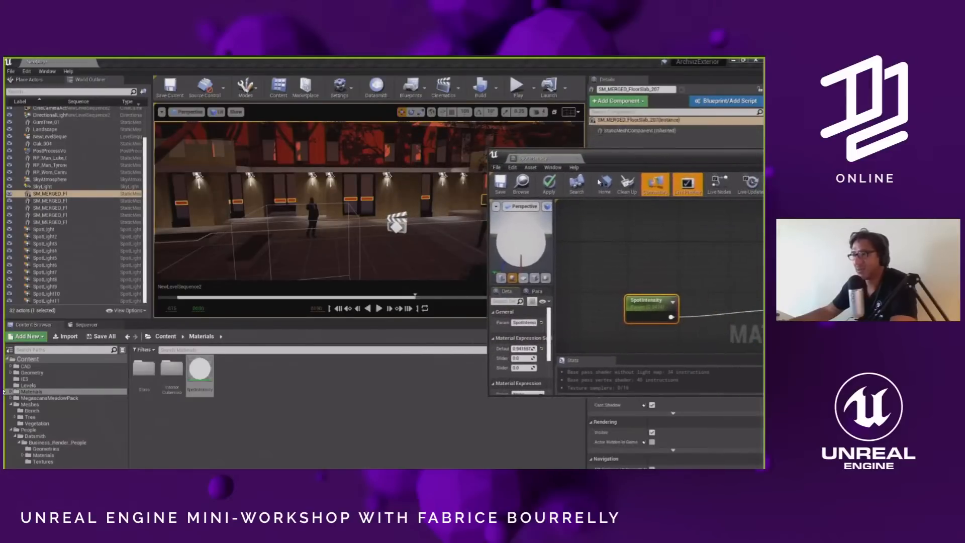
- Clear the selection, frame the ground-floor facade in the viewport and hide the editor icons with Game View
right_click_drag(321, 216, 363, 193)
key("Escape")
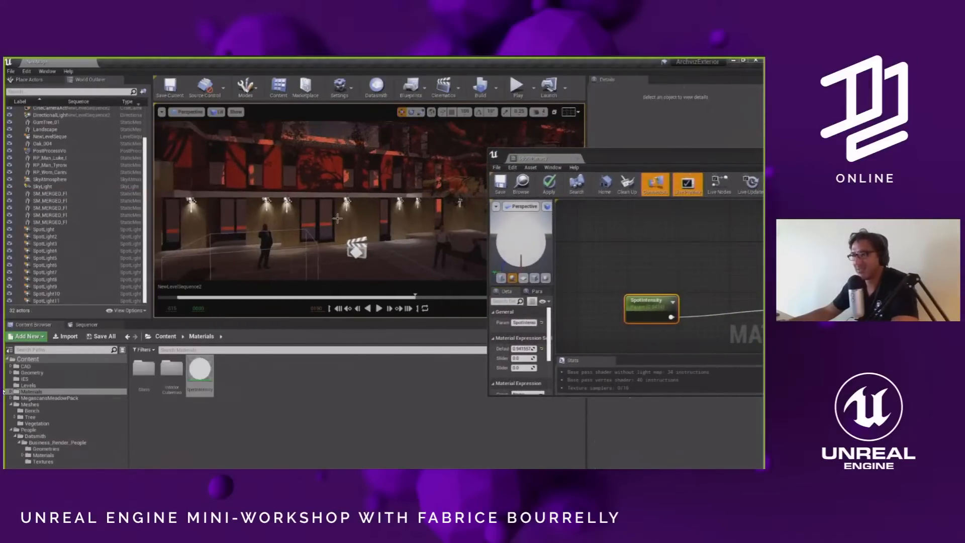
middle_click_drag(331, 215, 340, 234)
key("g")
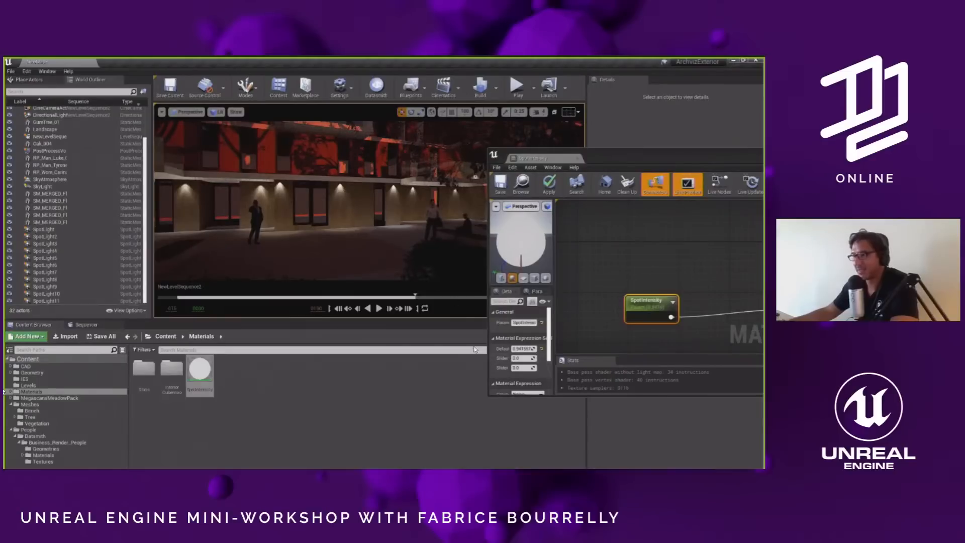
- Try other default values for the SpotIntensity parameter and set it to 1
left_click_drag(522, 348, 509, 348)
left_click_drag(662, 316, 646, 301)
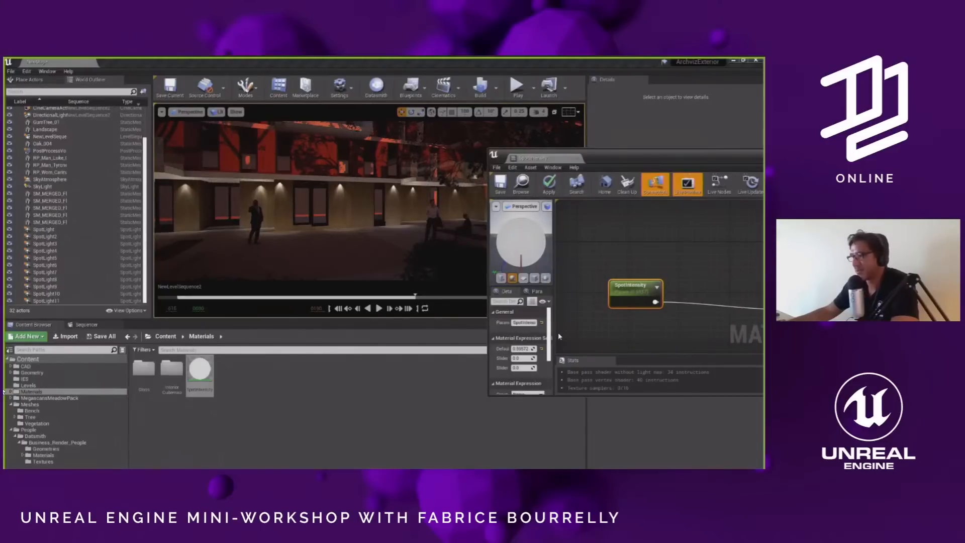
left_click_drag(555, 332, 573, 333)
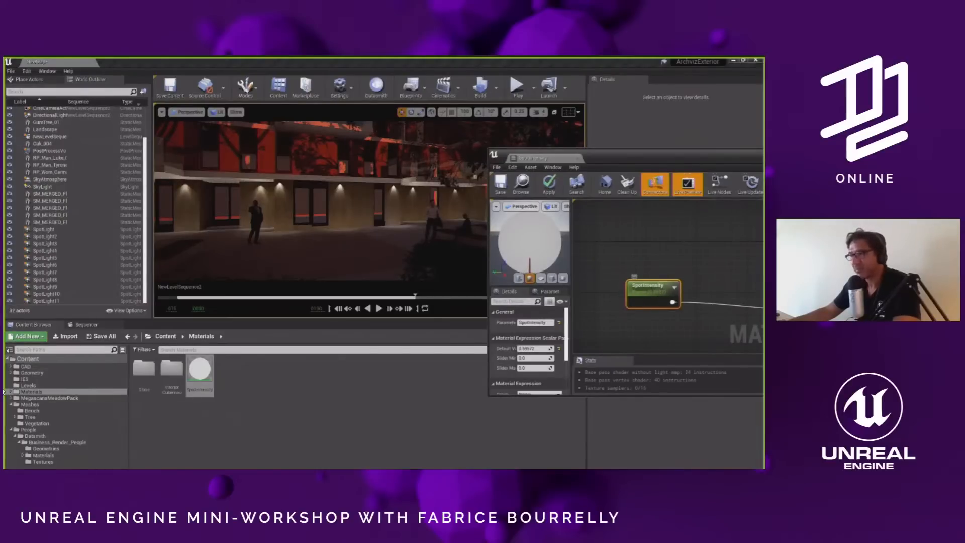
mouse_move(534, 349)
left_mouse_down()
mouse_move(505, 348)
mouse_move(557, 348)
mouse_move(535, 350)
left_mouse_up()
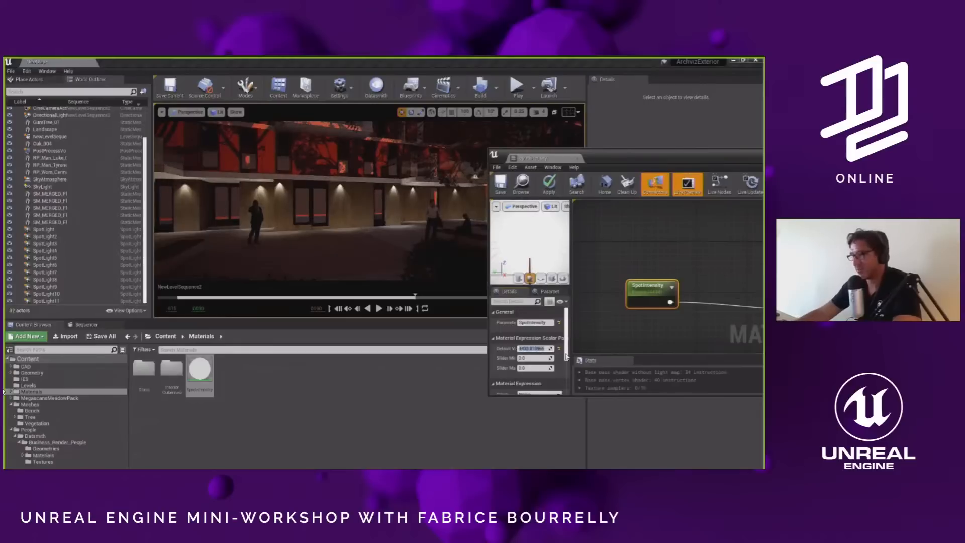
type("1")
key("Return")
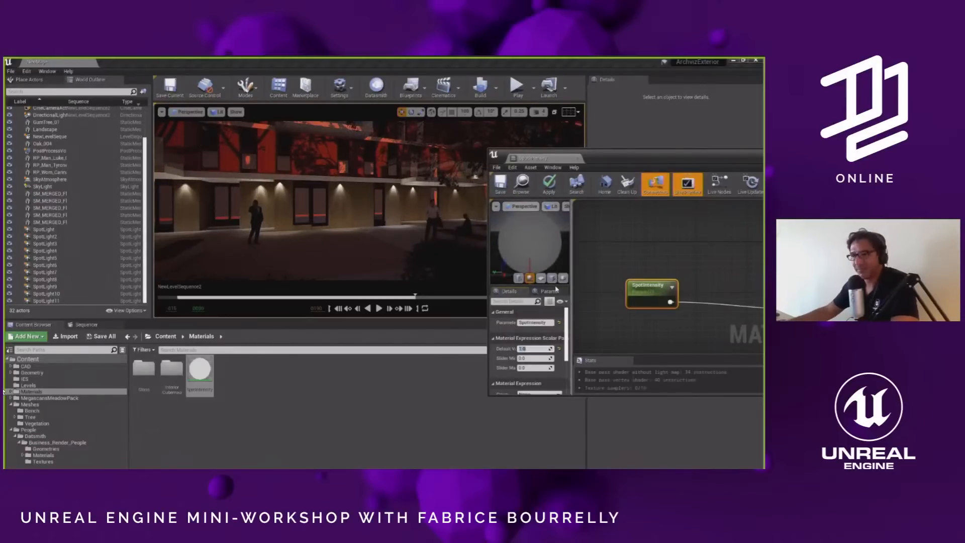
- Examine the Sequencer's track types, in particular which collections the Material Parameter Collection Track offers for the SpotIntensity material
left_click(87, 324)
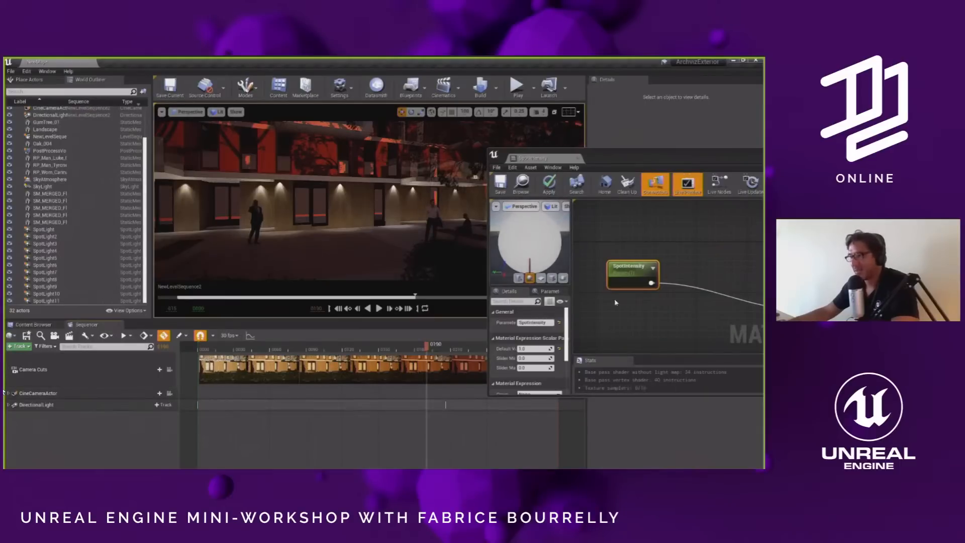
left_click_drag(629, 276, 635, 276)
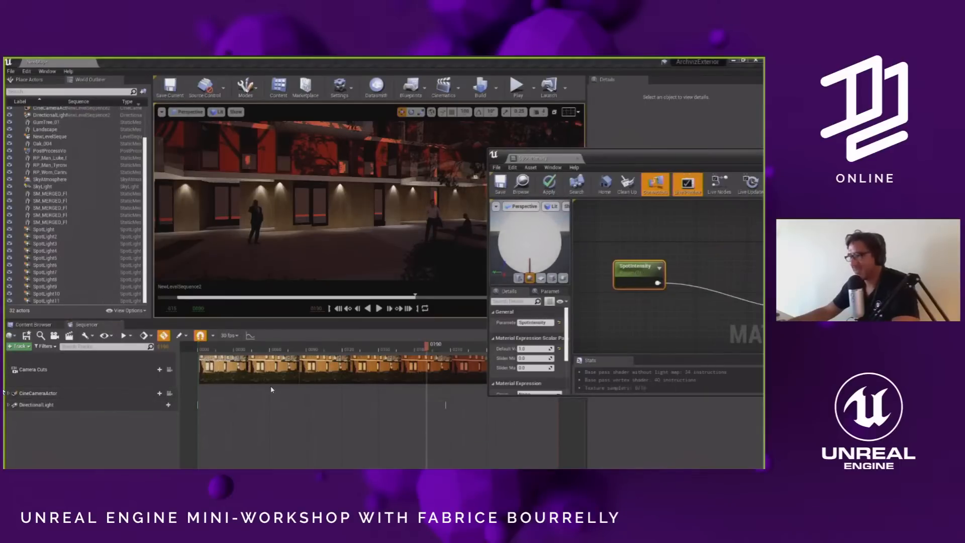
left_click_drag(632, 267, 631, 262)
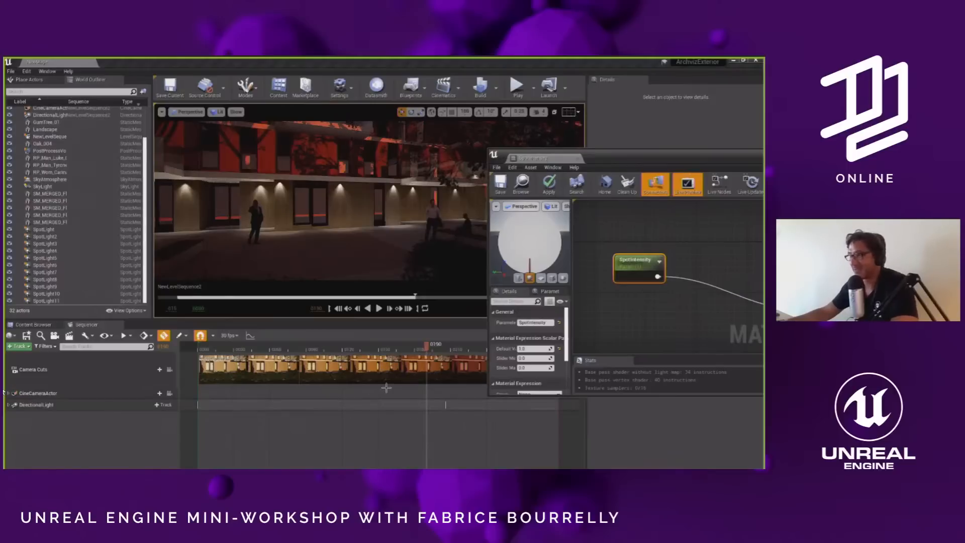
left_click_drag(633, 157, 458, 182)
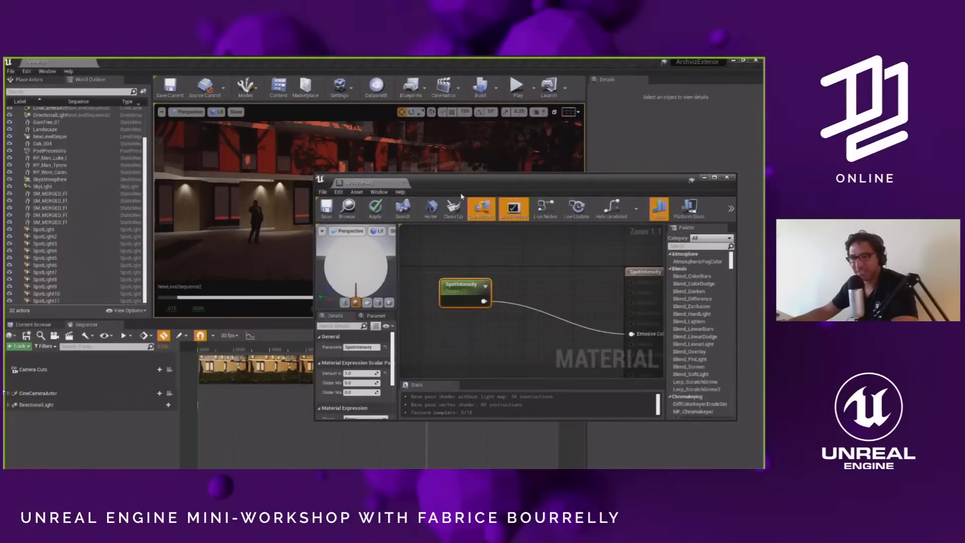
left_click(19, 346)
mouse_move(52, 453)
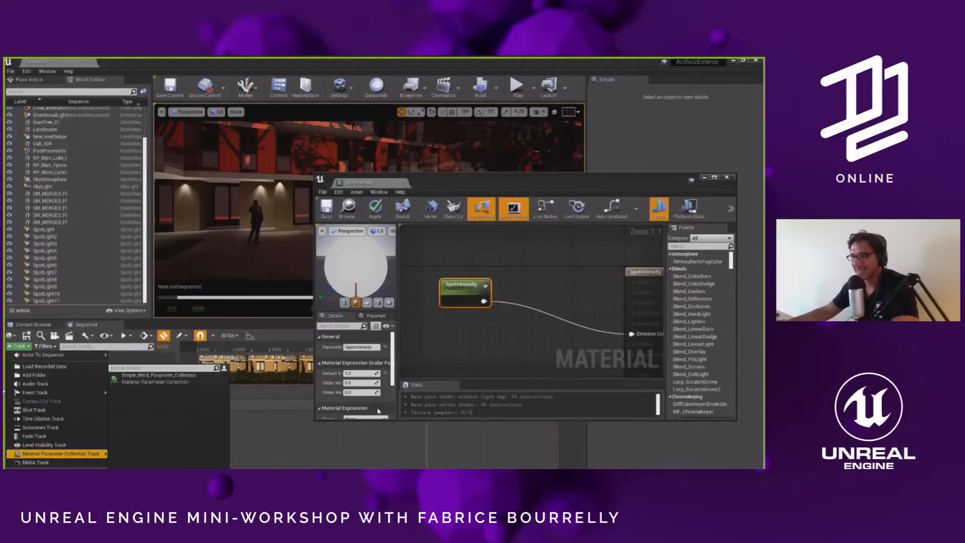
left_click_drag(472, 291, 472, 284)
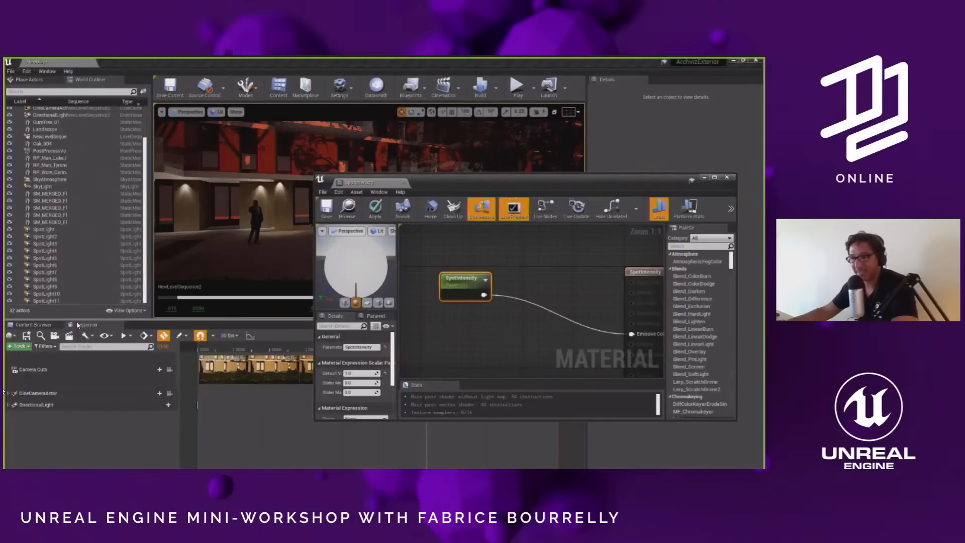
left_click(31, 325)
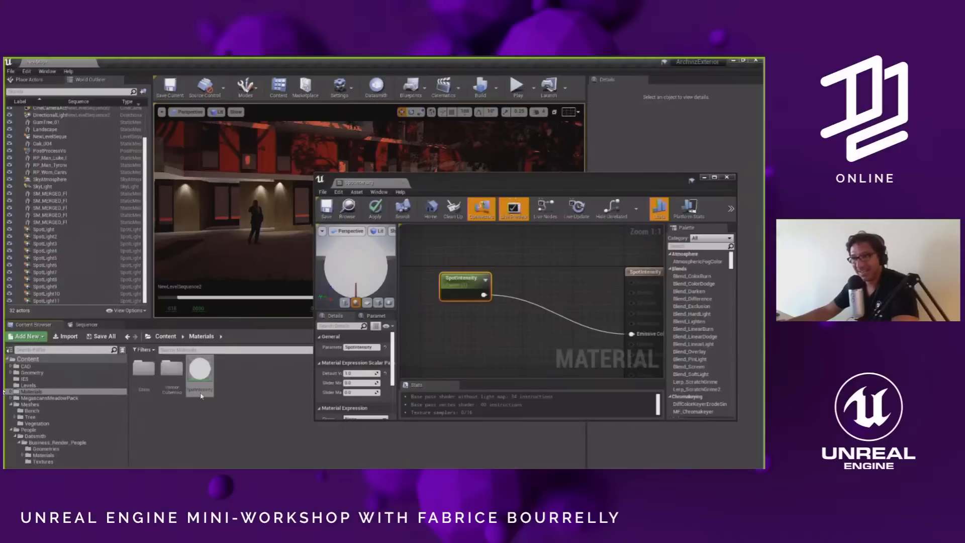
left_click(86, 325)
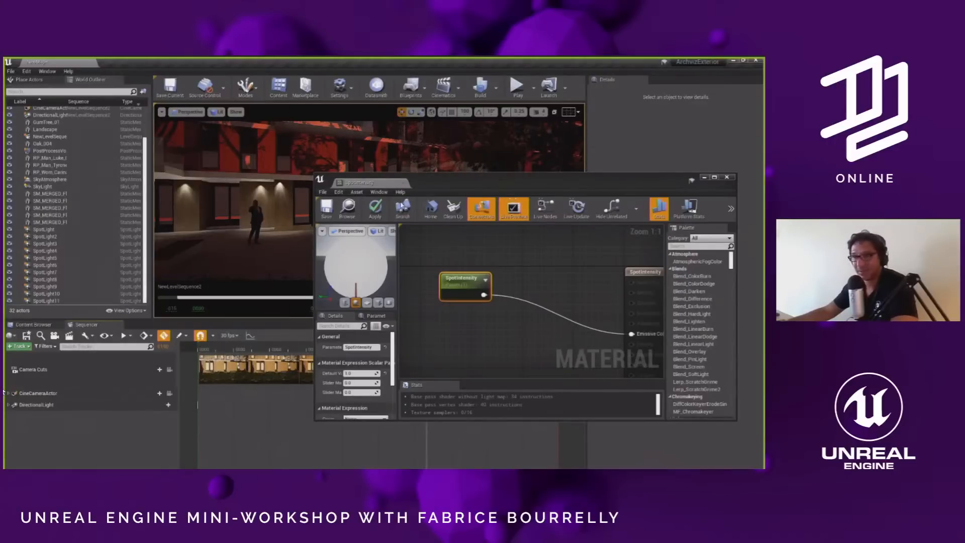
- Create a Material Parameter Collection with the default name in the Materials folder and open it alongside the SpotIntensity material
left_click_drag(657, 189, 1, 184)
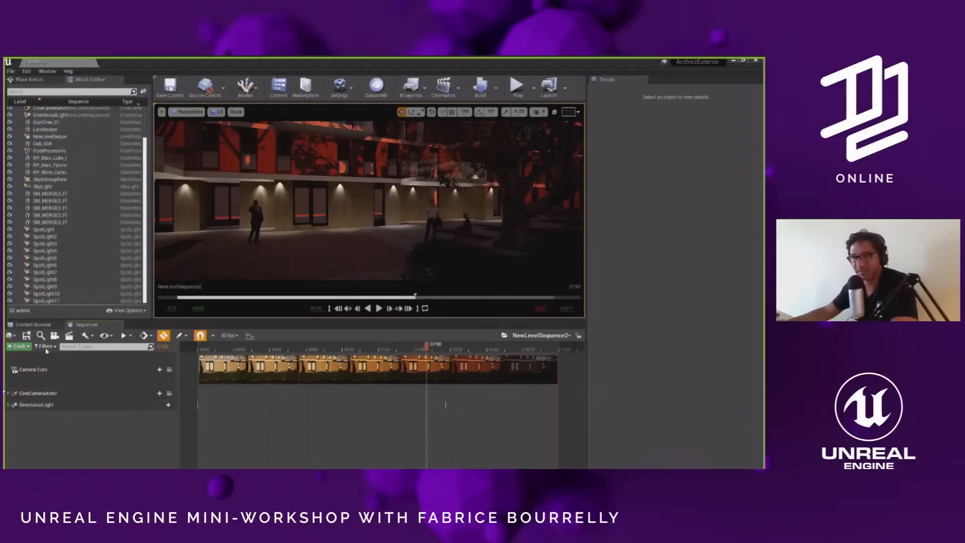
key("ctrl+shift+f")
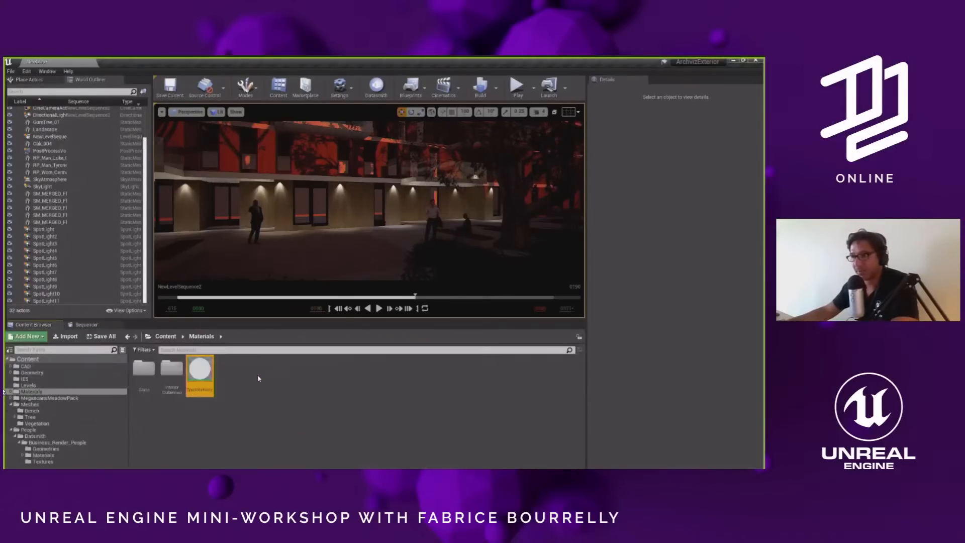
right_click(257, 375)
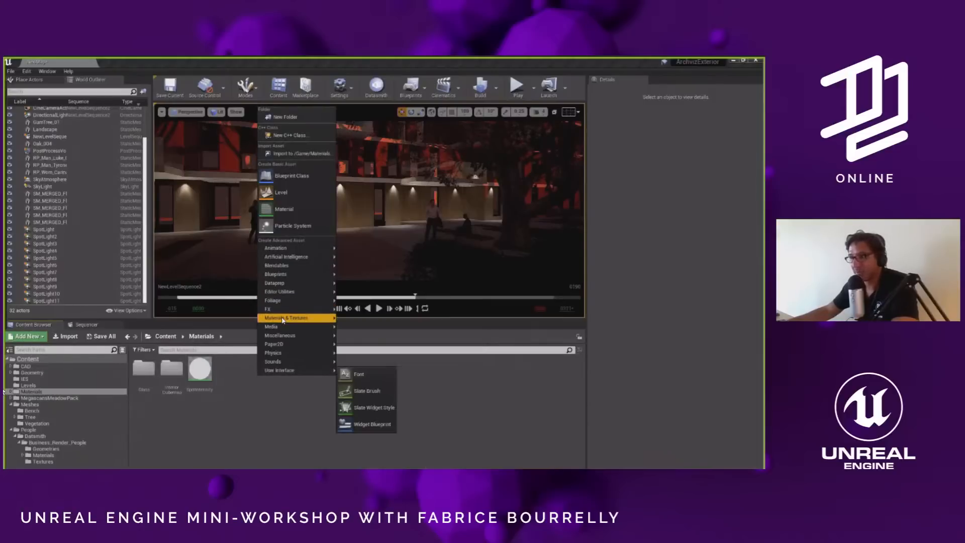
mouse_move(343, 322)
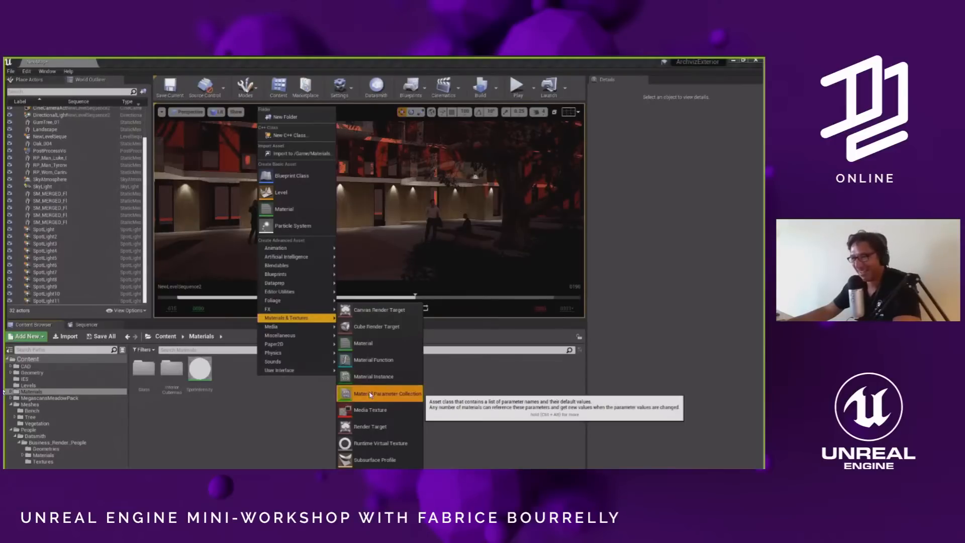
left_click(371, 393)
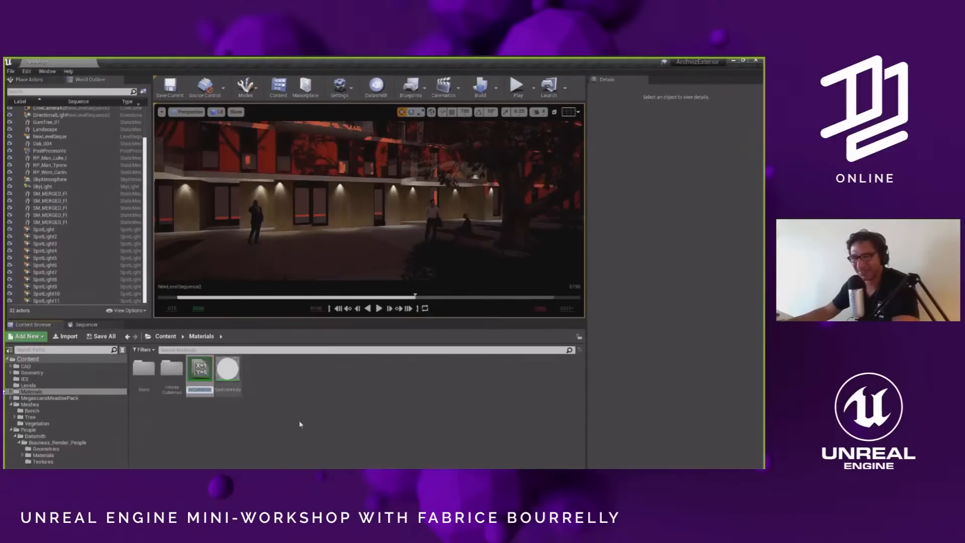
left_click(200, 378)
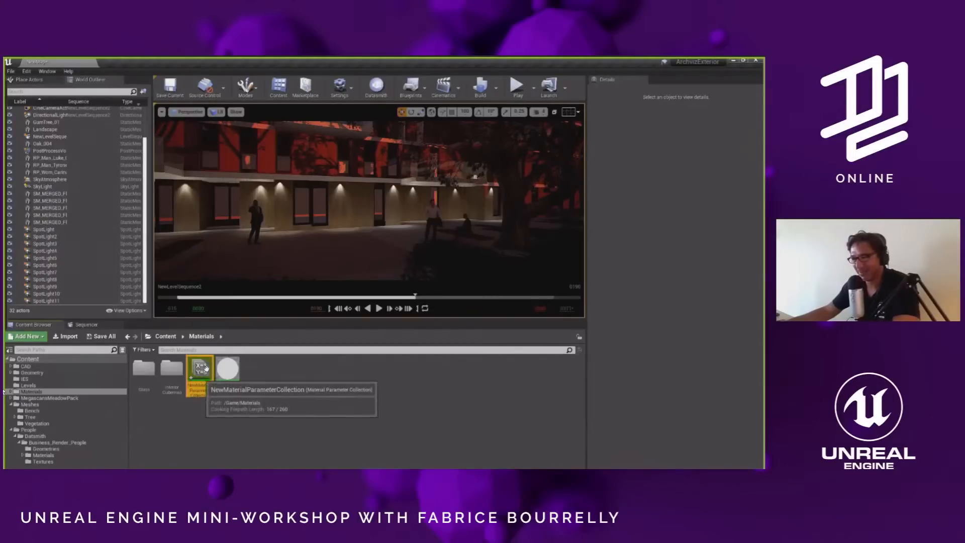
double_click(197, 375)
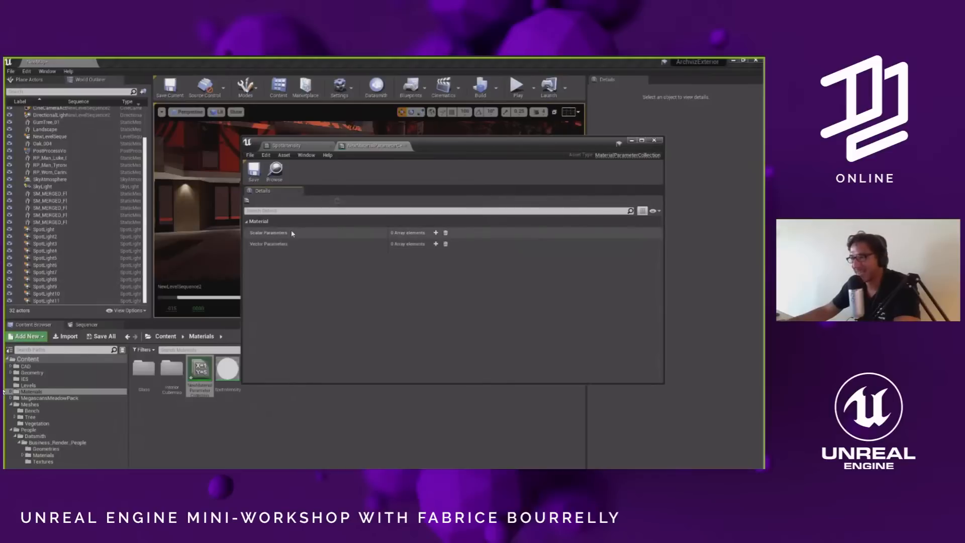
left_click(288, 145)
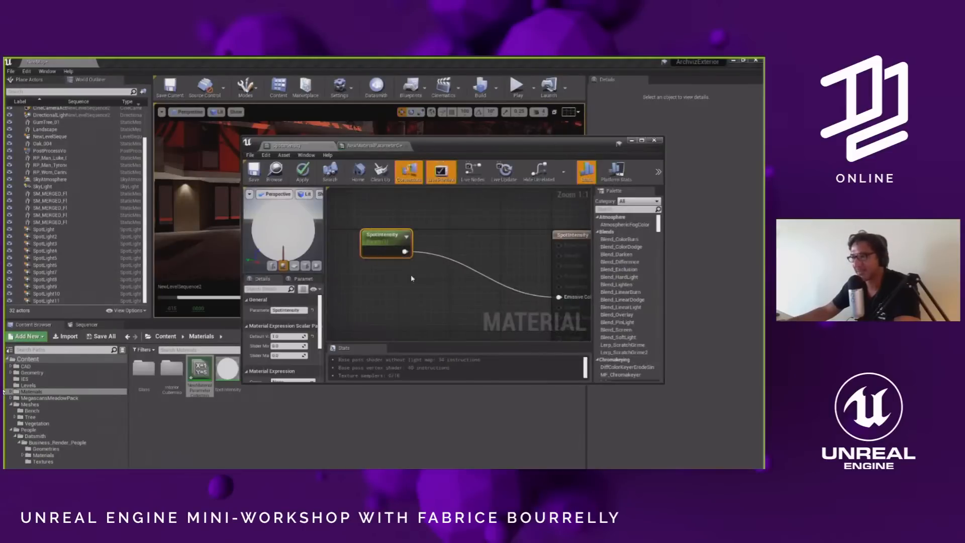
left_click(374, 145)
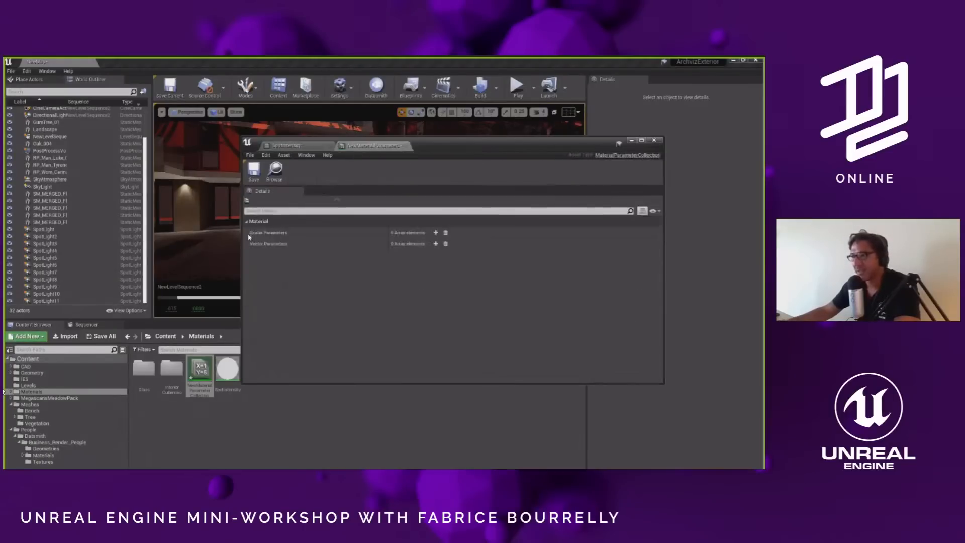
- Add a scalar parameter named SpotIntensity to the material parameter collection
left_click(435, 233)
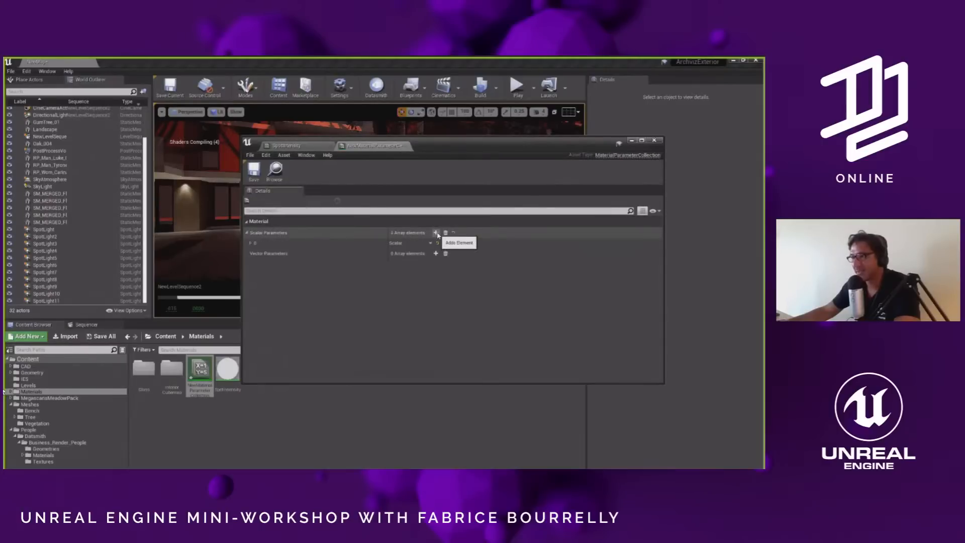
left_click(250, 243)
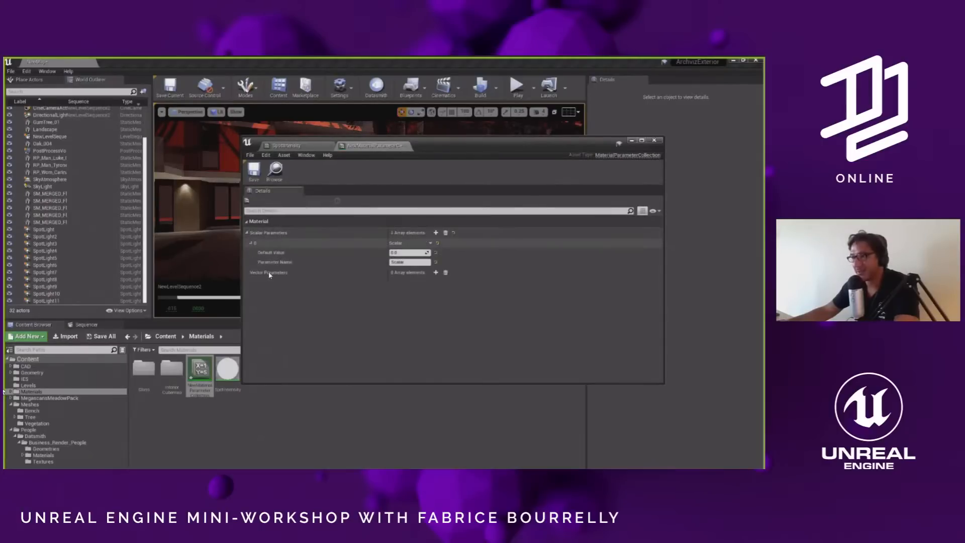
left_click(407, 252)
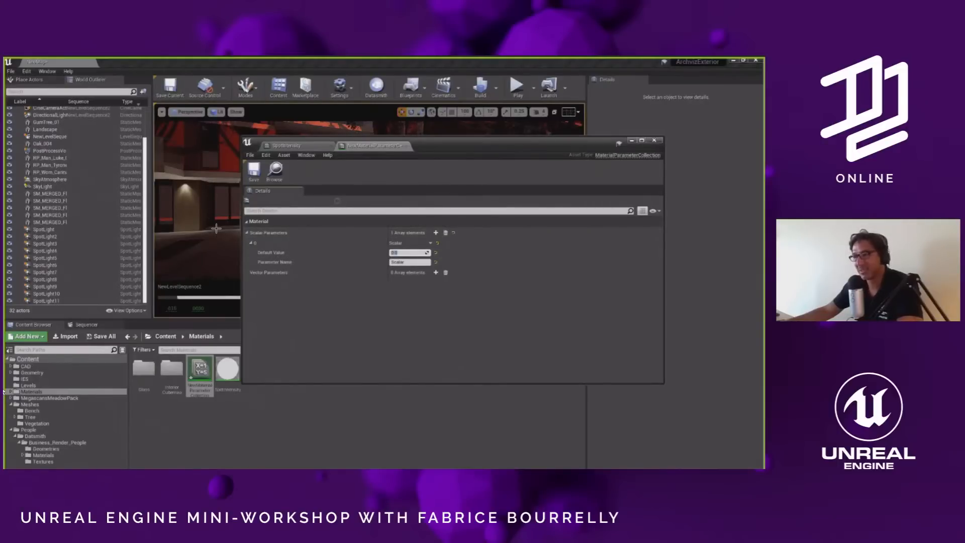
left_click(407, 261)
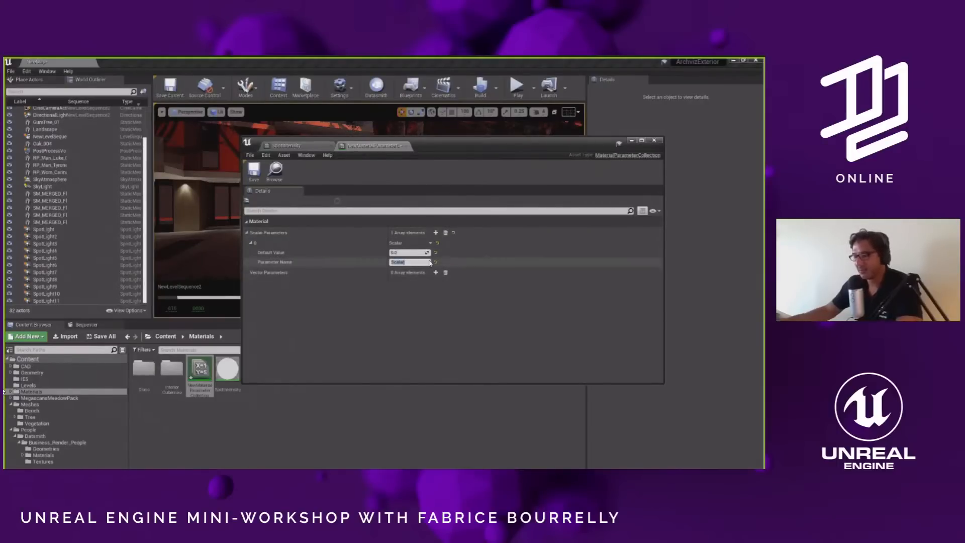
type("SpotI")
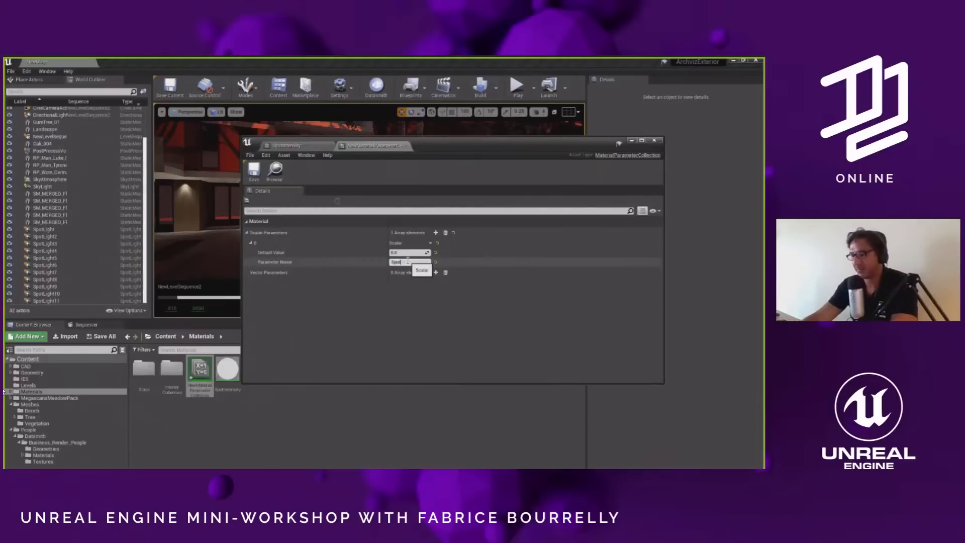
type("ntensity")
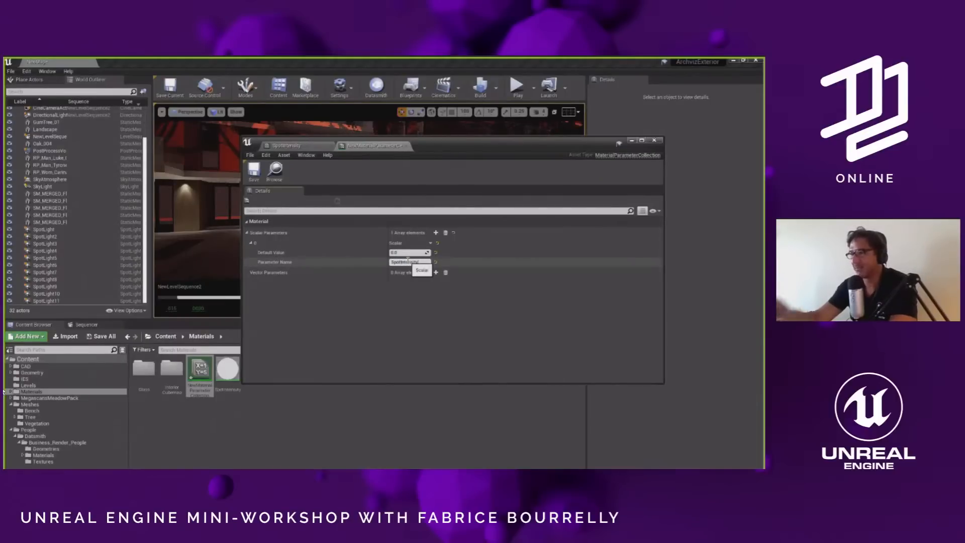
key("Return")
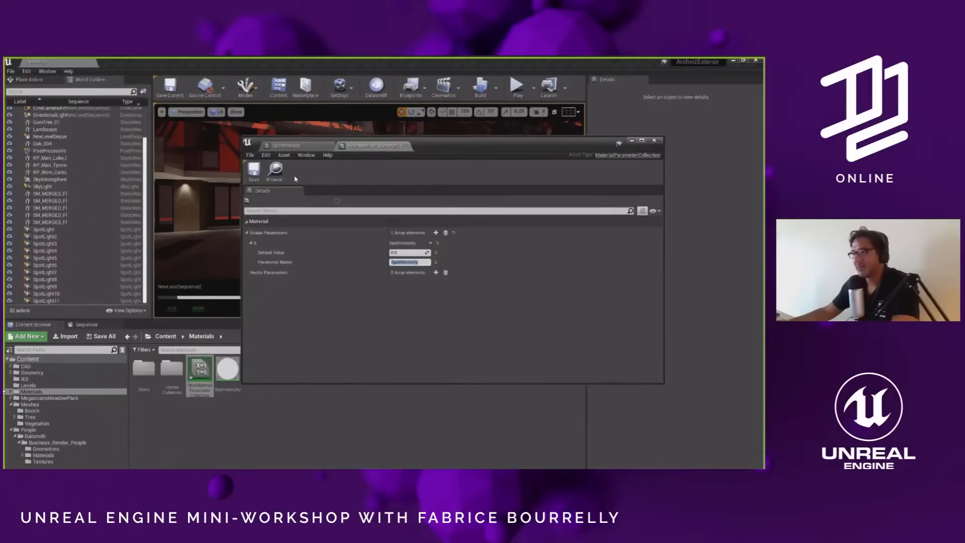
- Return to the SpotIntensity material graph and shift its scalar parameter node down to free space above it
left_click(288, 146)
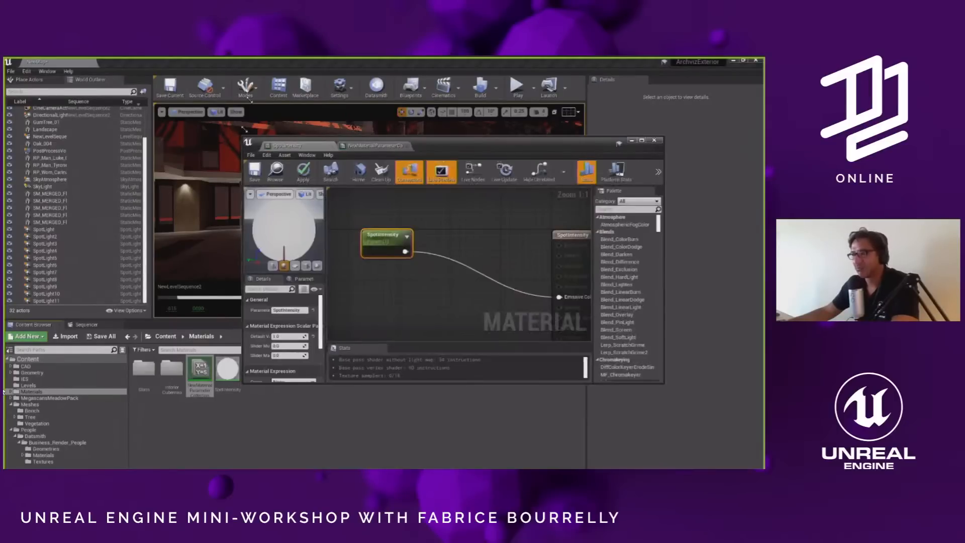
left_click_drag(243, 138, 258, 90)
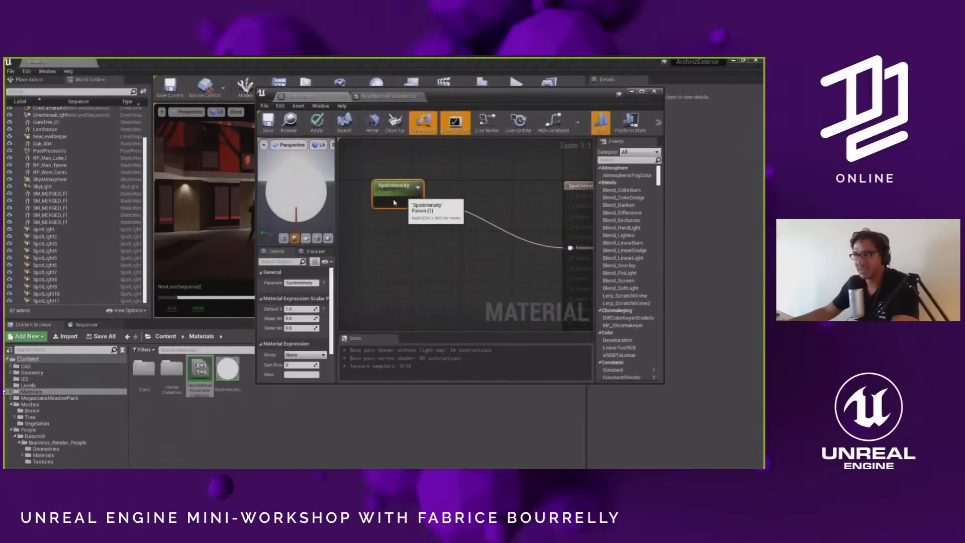
left_click_drag(399, 200, 393, 245)
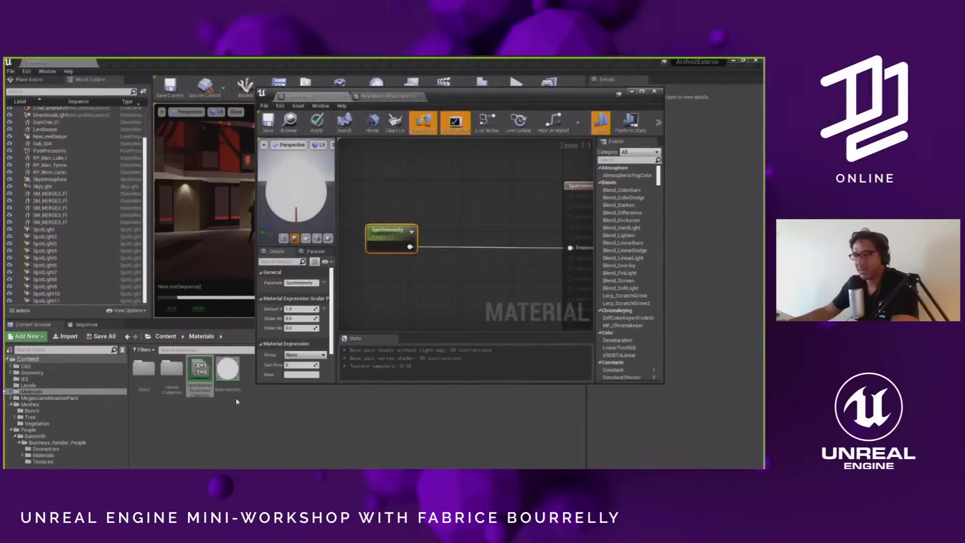
- Rename the material parameter collection asset in the Materials folder to LightParameterCollection
left_click(193, 371)
key("F2")
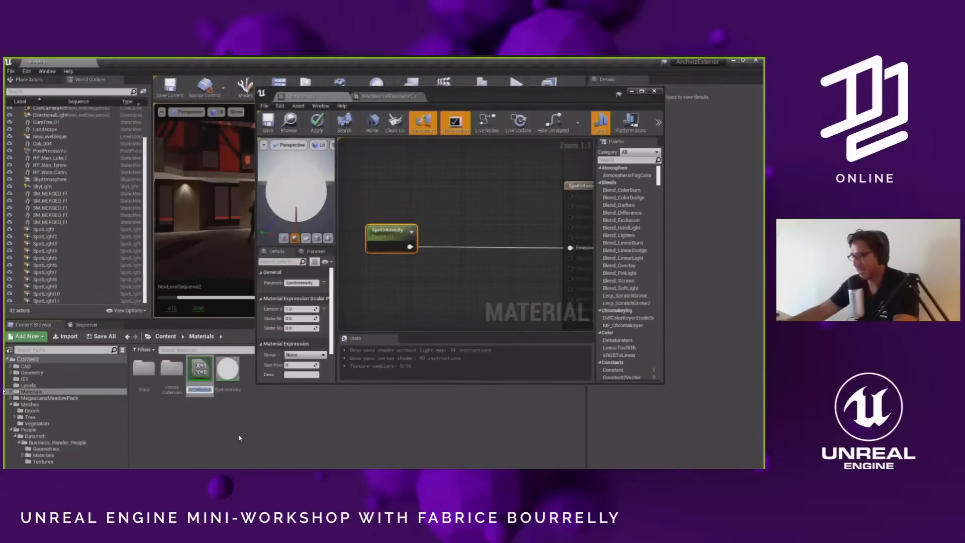
key("Home")
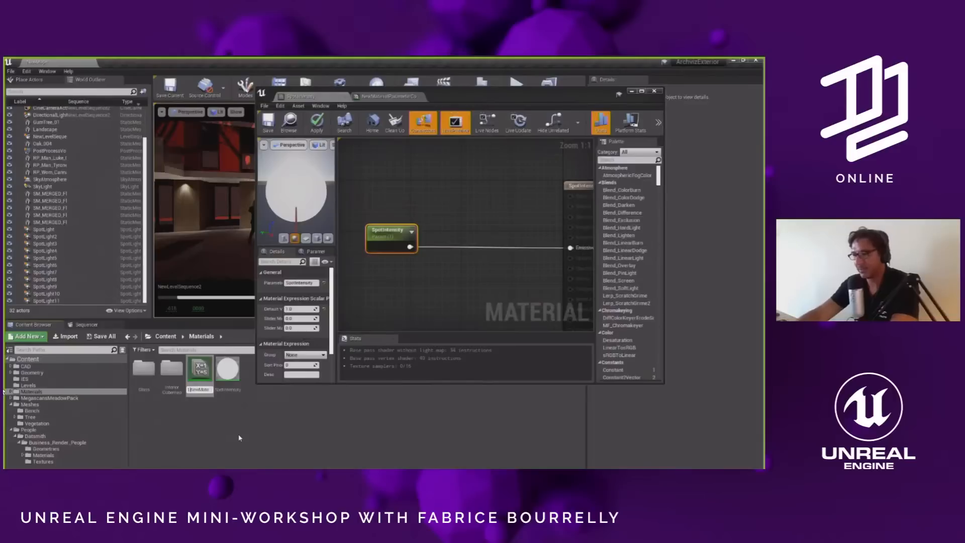
type("LightIntens")
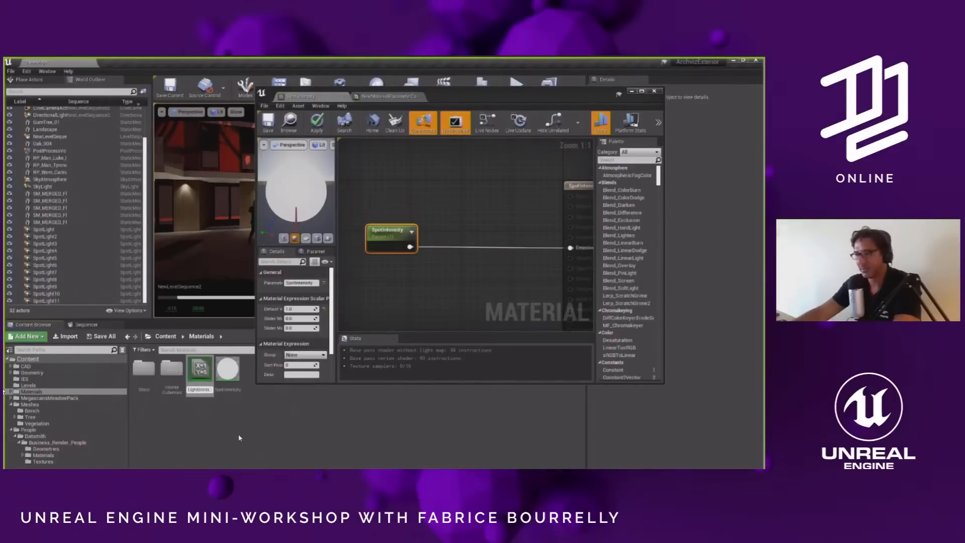
key("Delete")
key("Delete")
key("Delete")
key("Delete")
key("Delete")
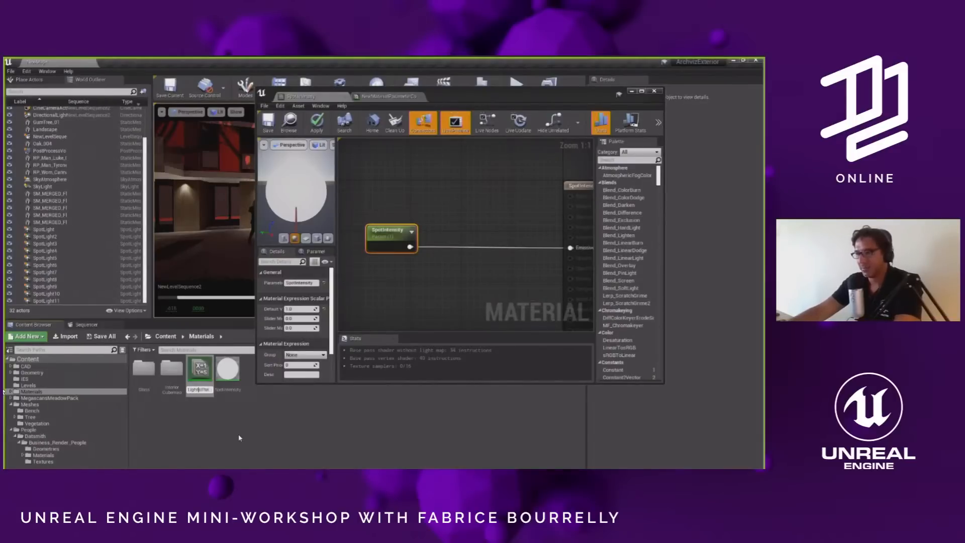
key("Delete")
key("Delete")
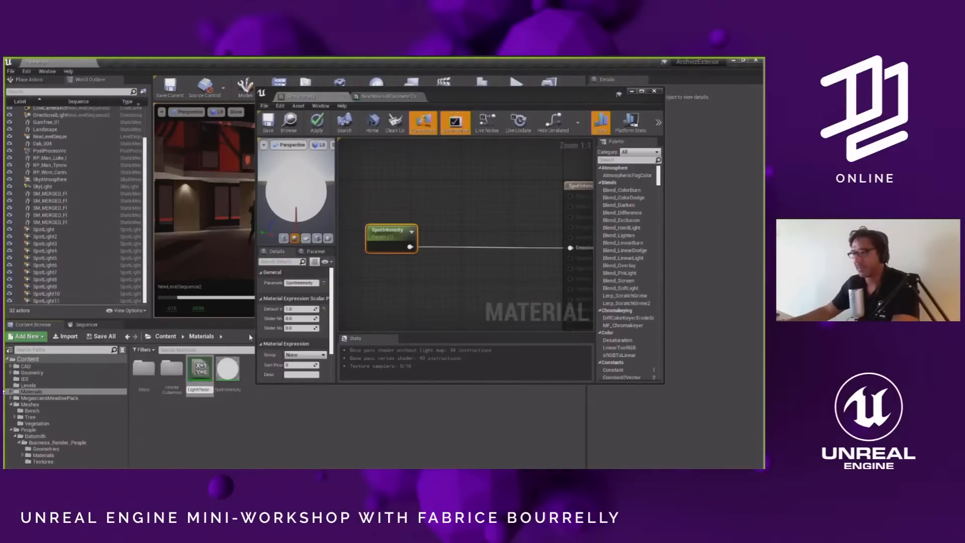
key("Return")
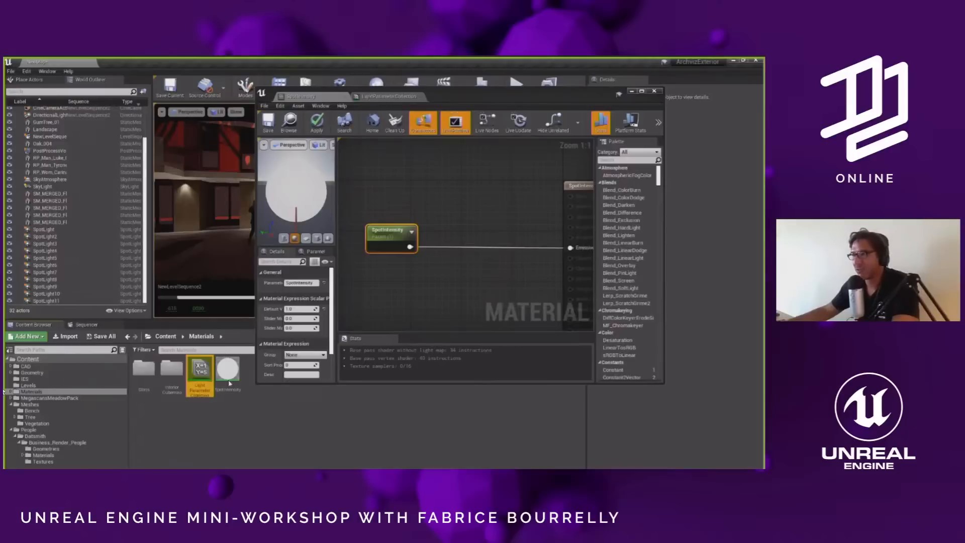
- Add LightParameterCollection's SpotIntensity parameter to the material graph, connect it to Emissive Color in place of the old parameter, and save
left_click_drag(200, 372, 416, 179)
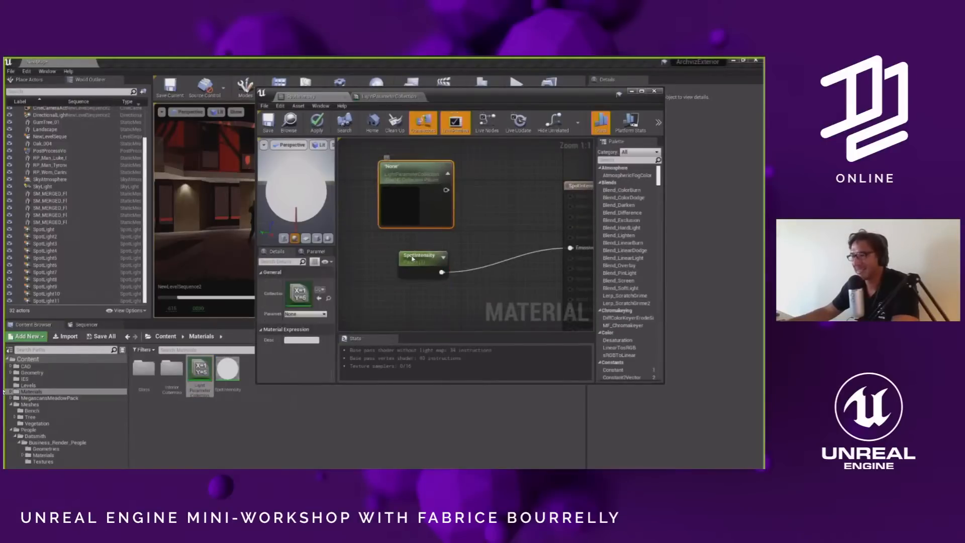
left_click(288, 315)
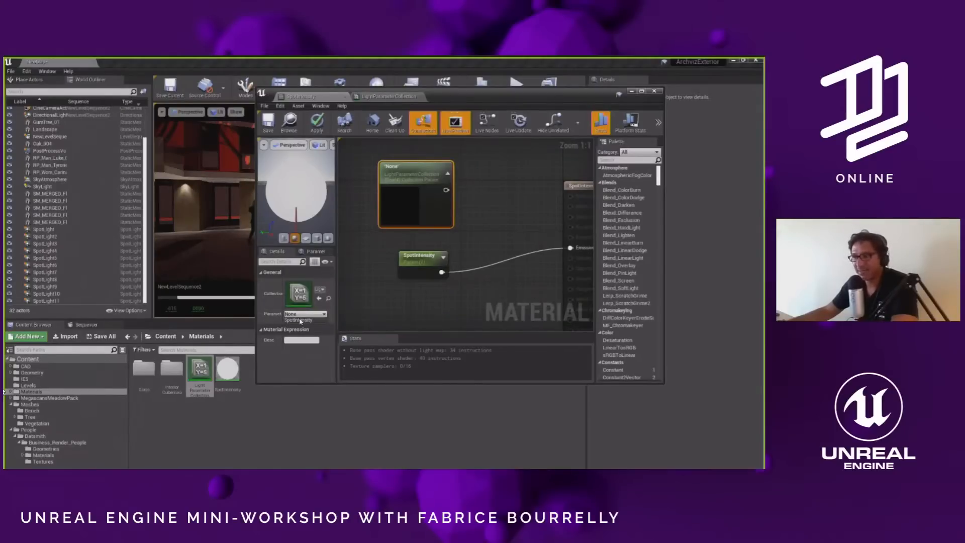
left_click(299, 320)
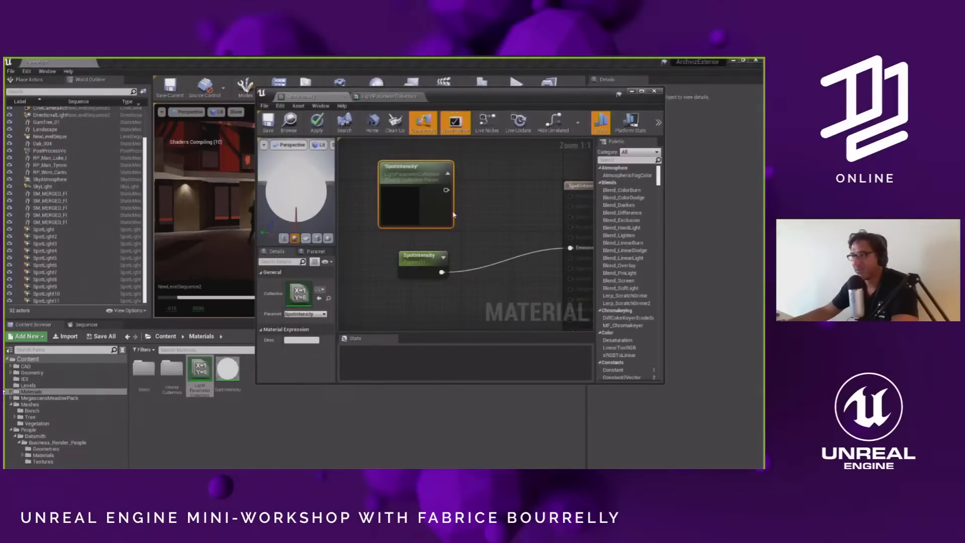
left_click_drag(446, 189, 575, 253)
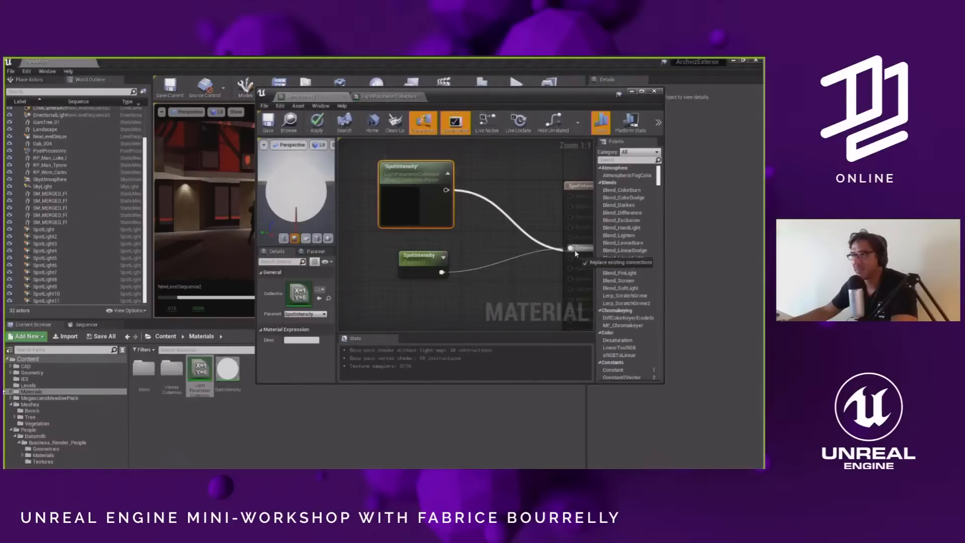
key("ctrl+s")
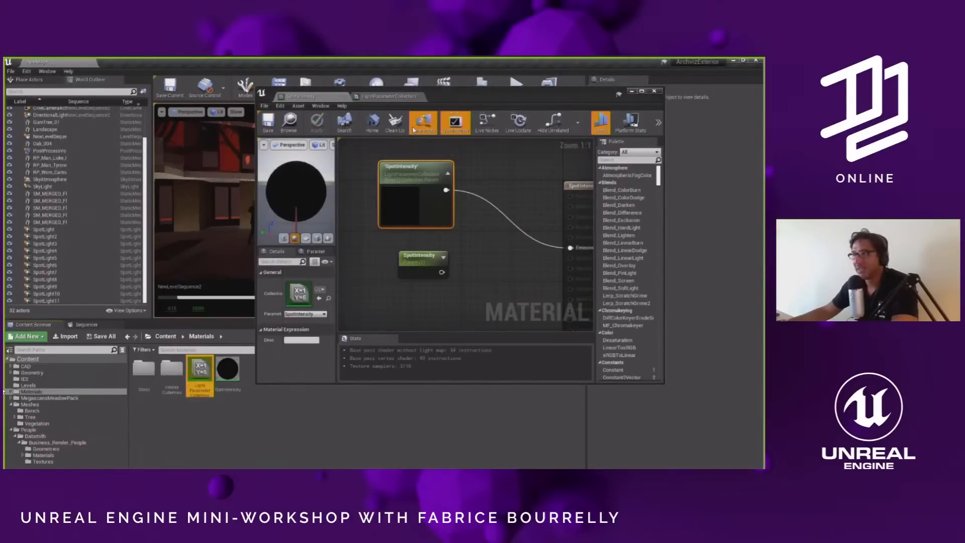
- Add a Material Parameter Collection Track for LightParameterCollection to the level sequence and give it the SpotIntensity parameter
left_click_drag(423, 98, 566, 346)
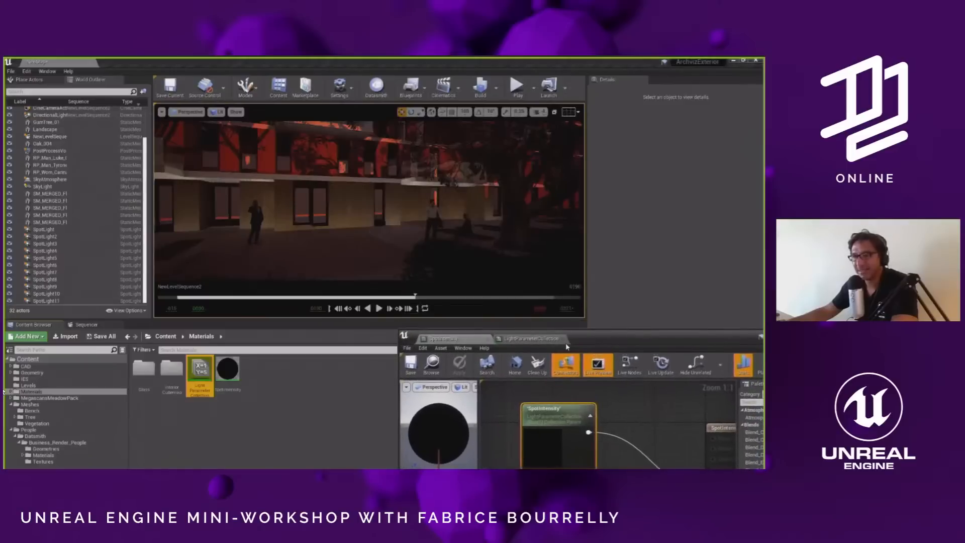
left_click(98, 325)
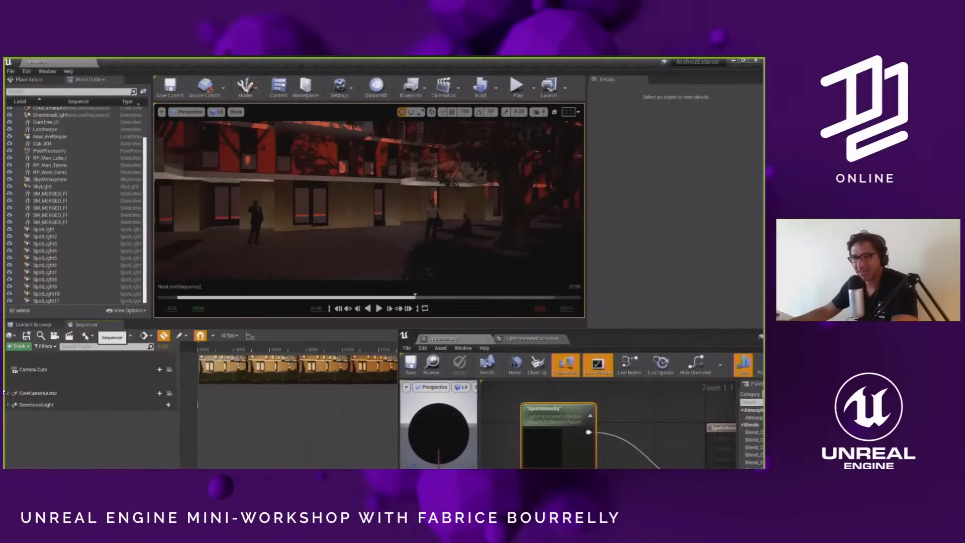
left_click(19, 346)
mouse_move(61, 453)
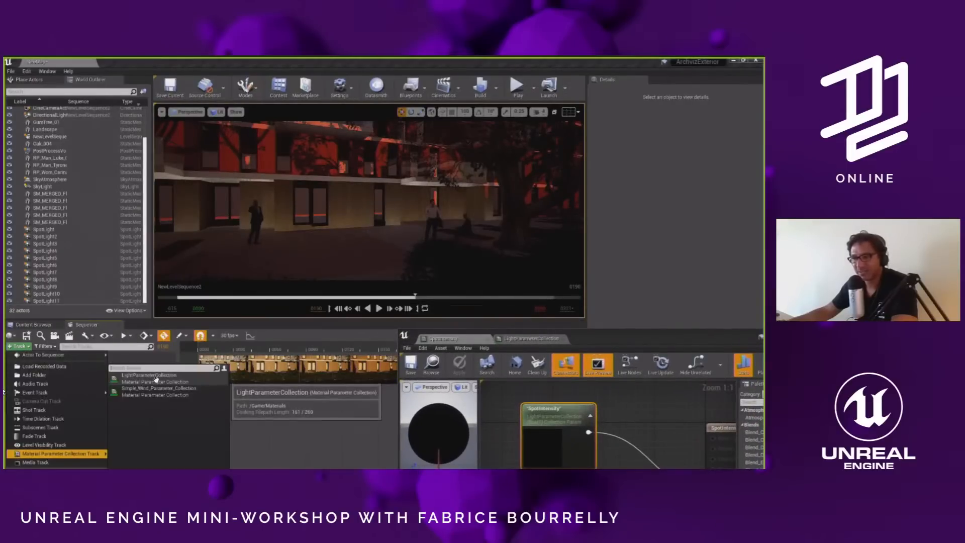
left_click(155, 378)
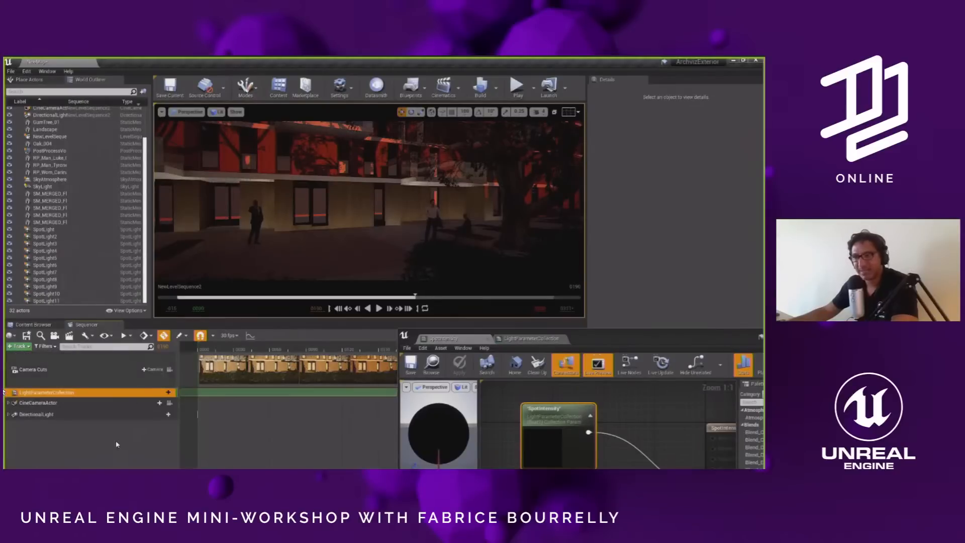
left_click(169, 394)
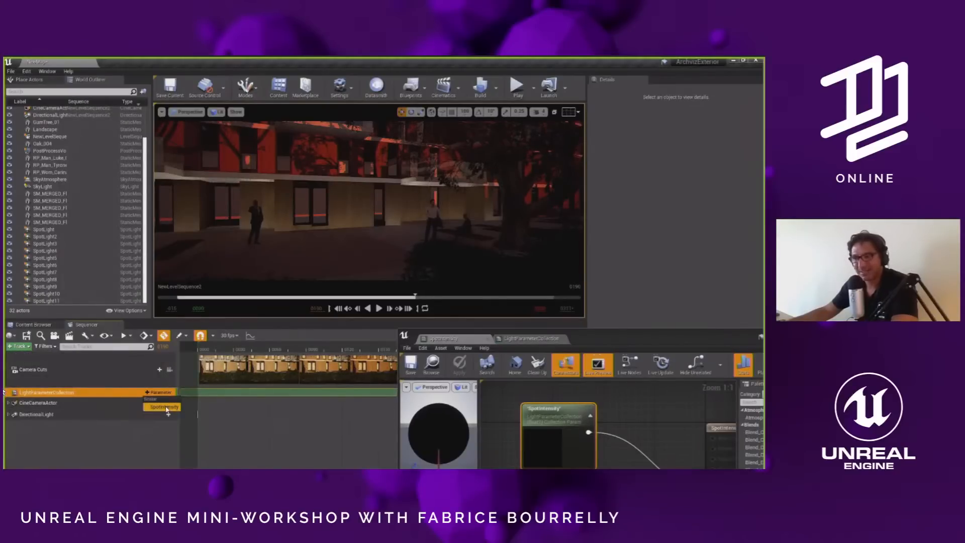
left_click(165, 407)
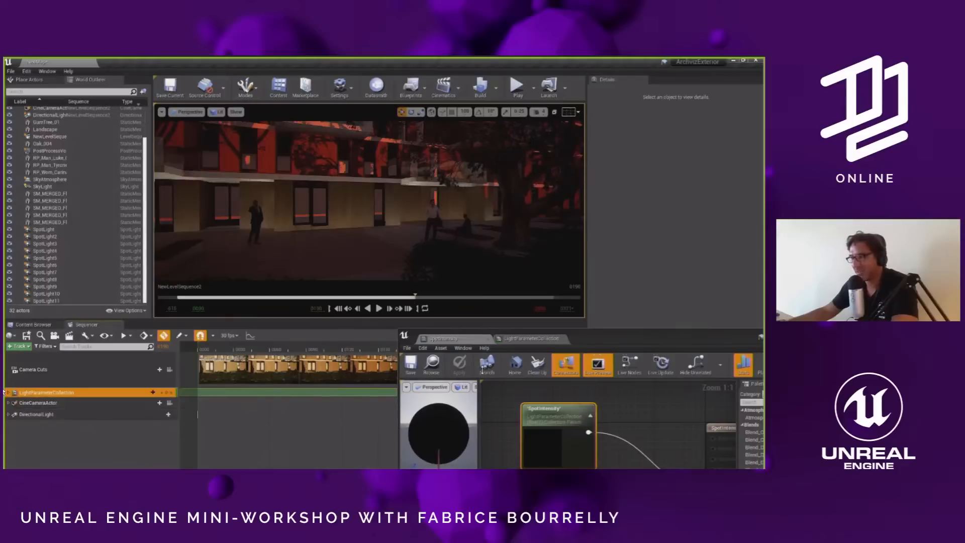
- Key SpotIntensity at 1 on frame 234 of the LightParameterCollection track and scrub the sequence to check the spotlights' fade
left_click_drag(609, 336, 4, 229)
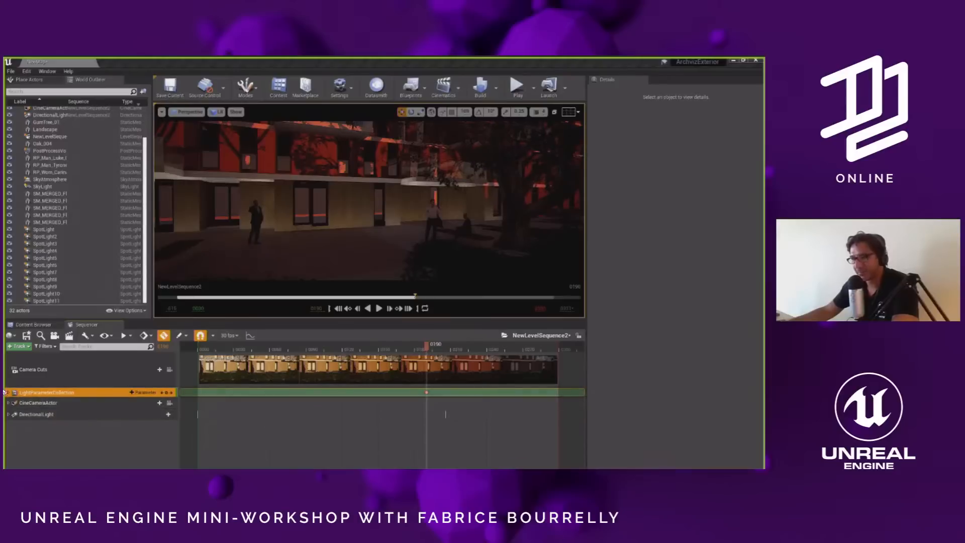
left_click(8, 393)
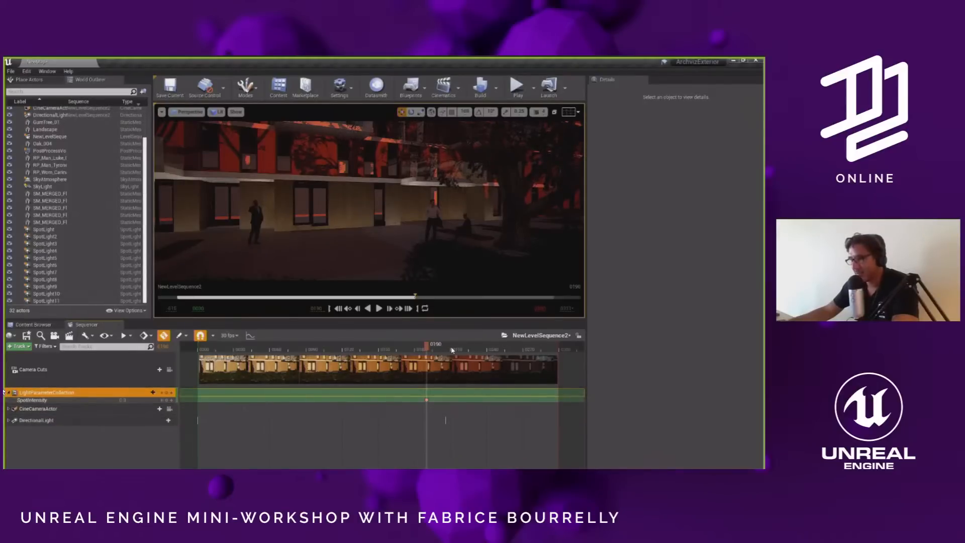
left_click_drag(427, 349, 478, 349)
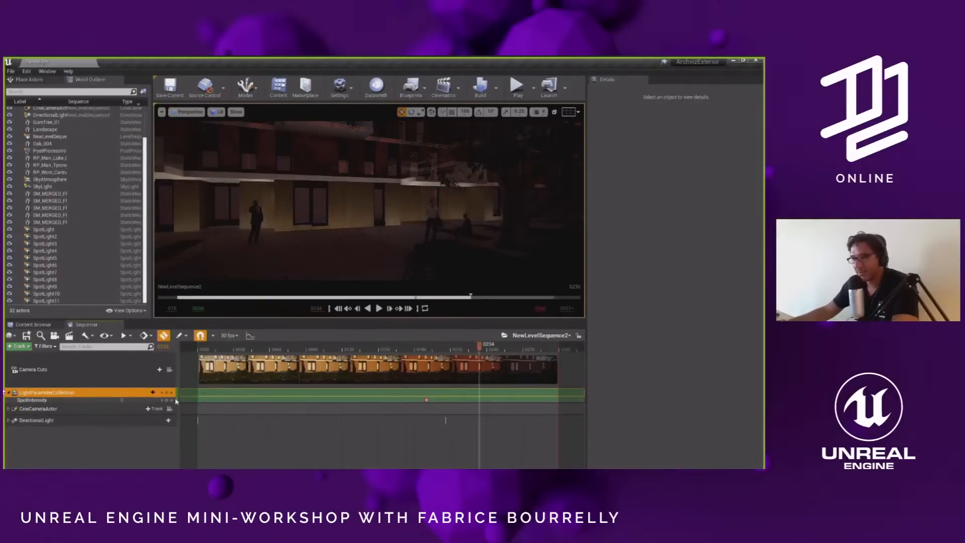
key("Return")
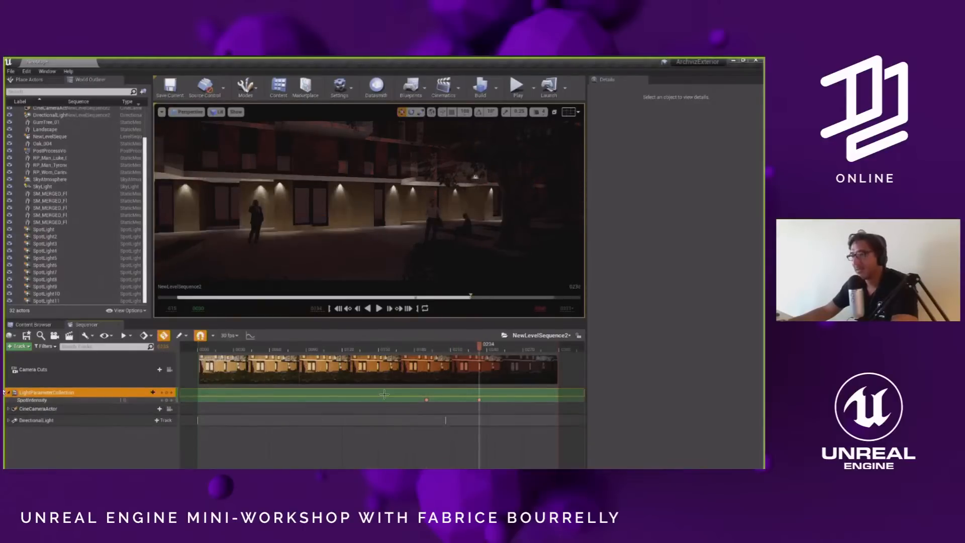
left_click_drag(482, 349, 254, 341)
left_click_drag(350, 348, 504, 353)
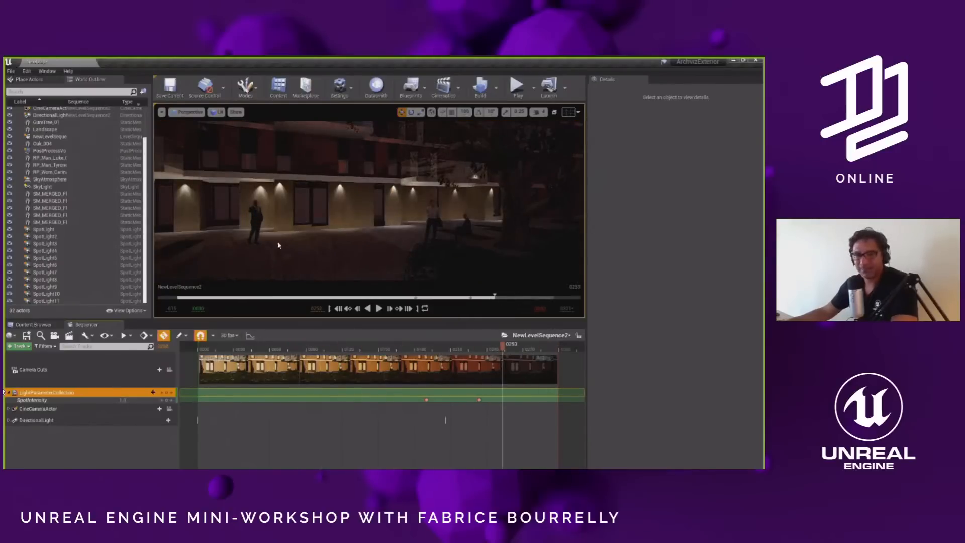
- Place a Rect Light in the courtyard in front of the standing man and rotate it to aim at the ground
scroll(322, 218, "down", 4)
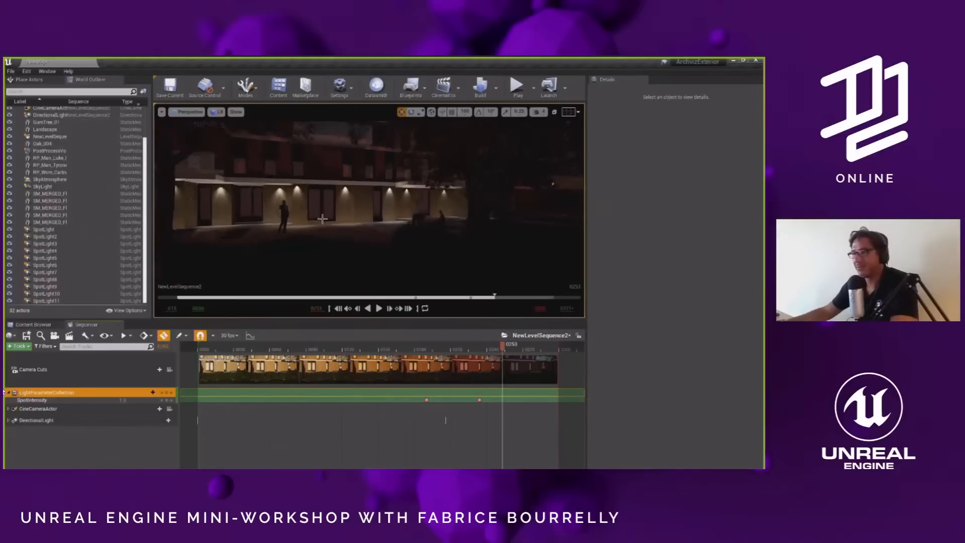
right_click_drag(322, 218, 295, 251)
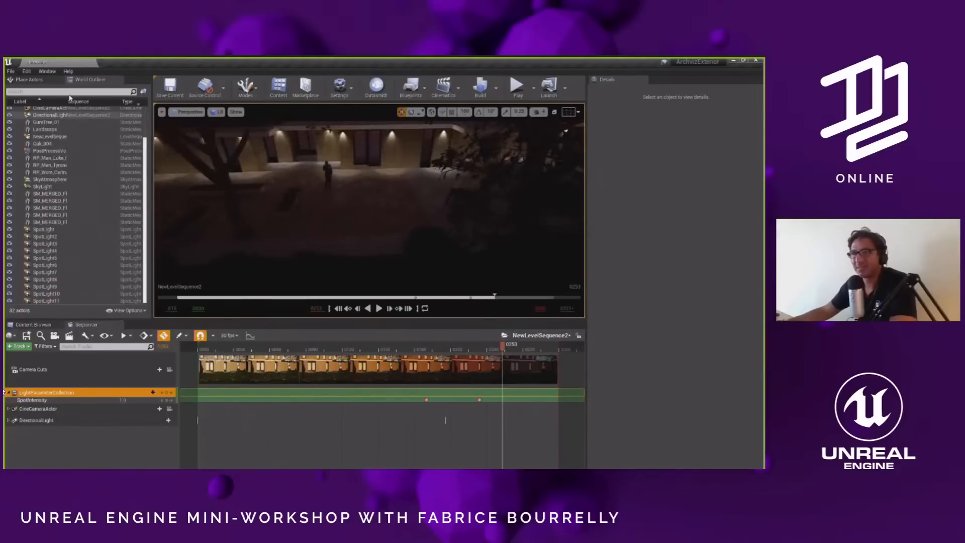
left_click(32, 80)
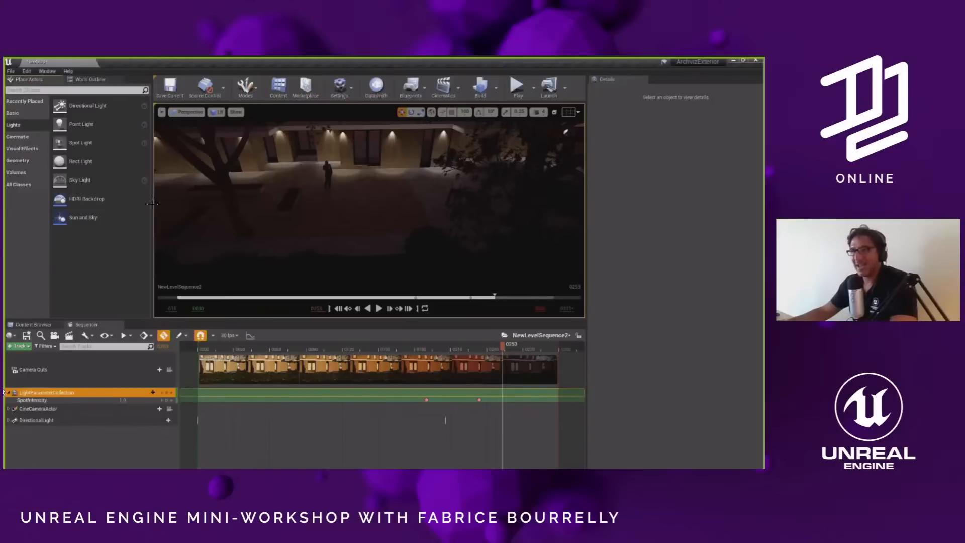
left_click_drag(152, 204, 319, 191)
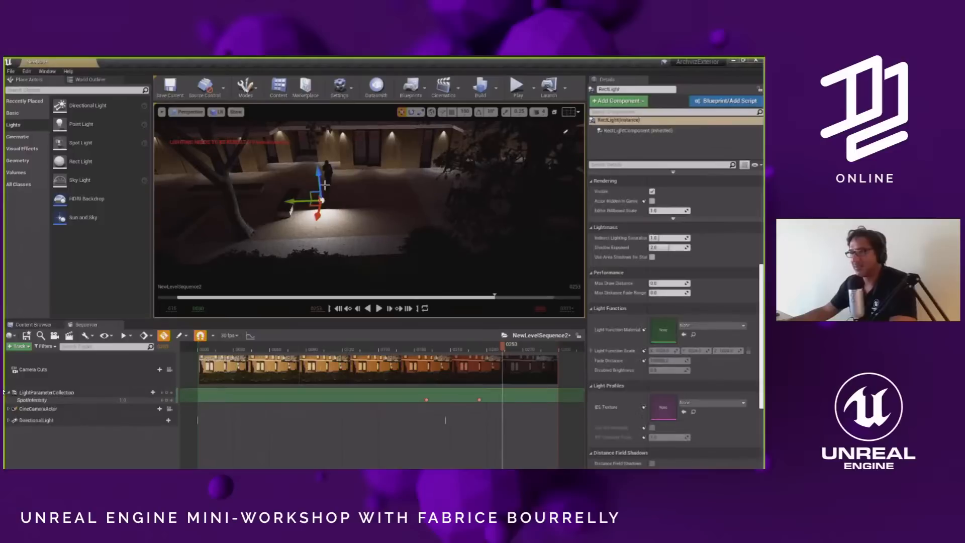
key("e")
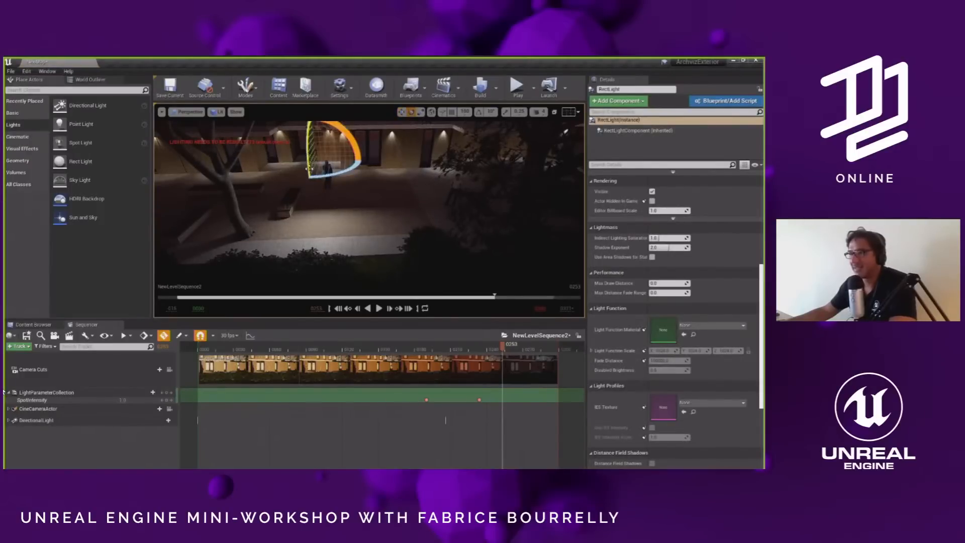
left_click_drag(308, 148, 318, 200)
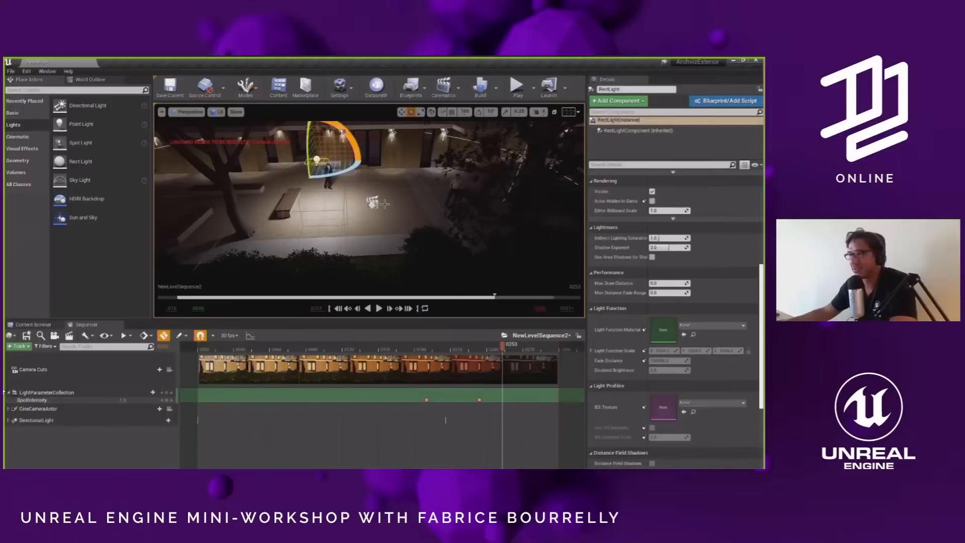
right_click_drag(370, 200, 279, 252)
key("g")
key("f")
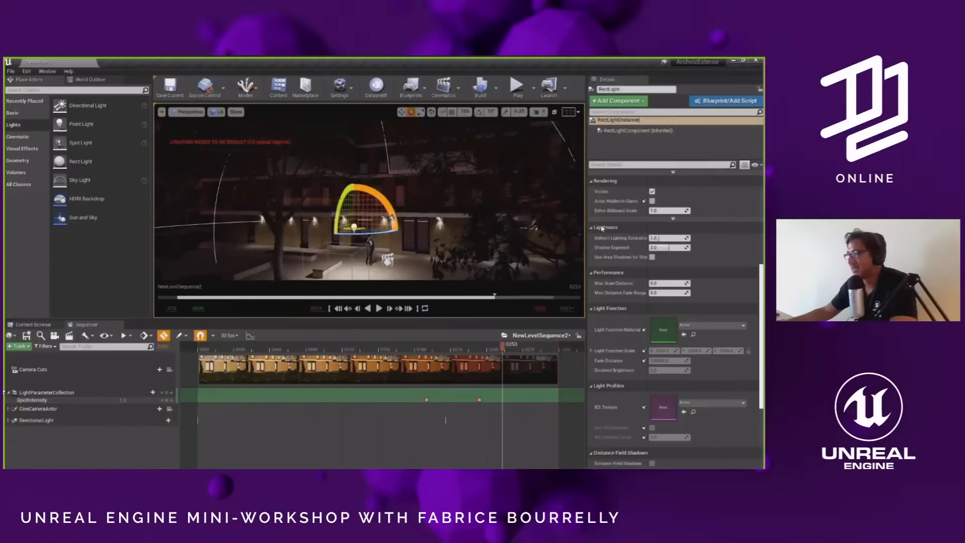
- Enlarge the rect light's source to about 339 wide and 380 high and move it up above the bare tree
scroll(678, 293, "up", 5)
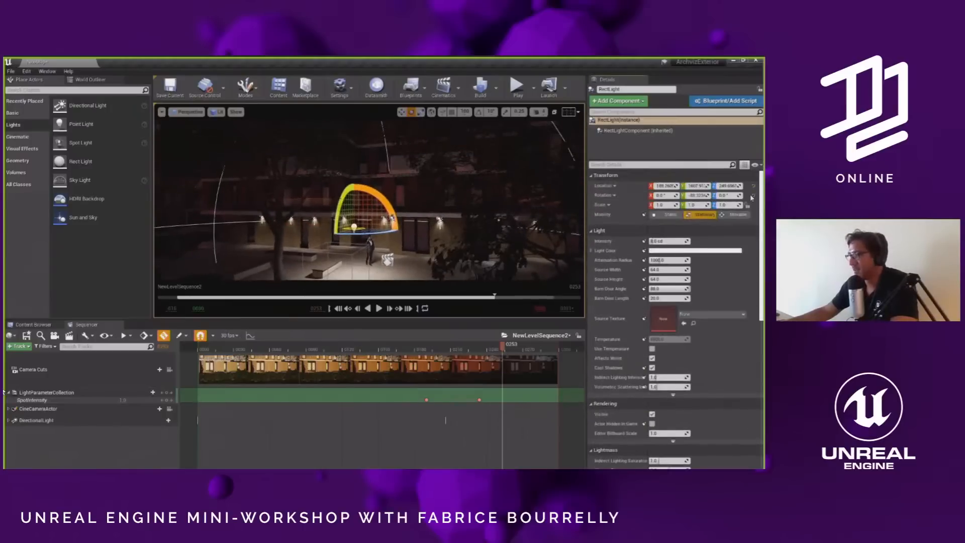
left_click_drag(674, 280, 697, 269)
left_click_drag(389, 204, 301, 155)
key("w")
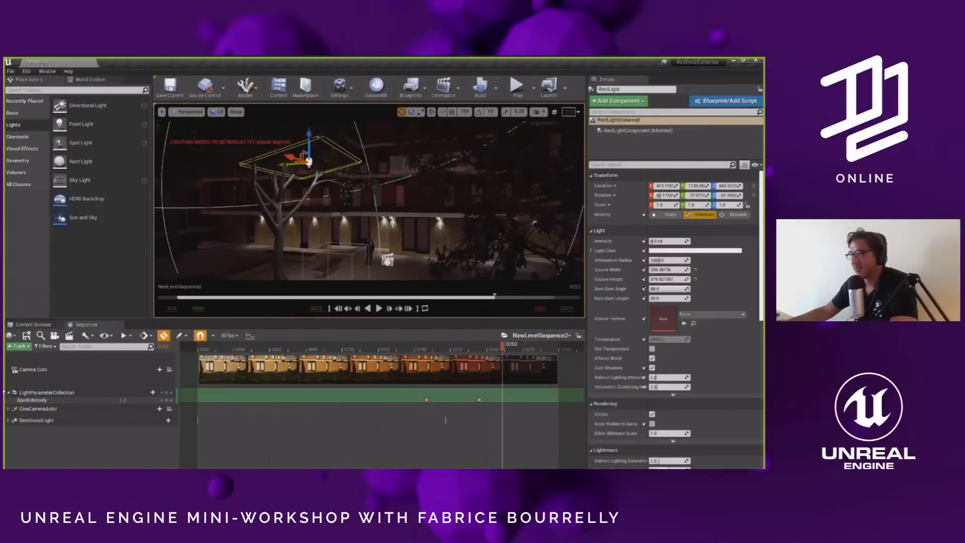
- Set the rect light's intensity to about 26 cd and duplicate the light to another spot over the courtyard
right_click_drag(322, 186, 323, 209)
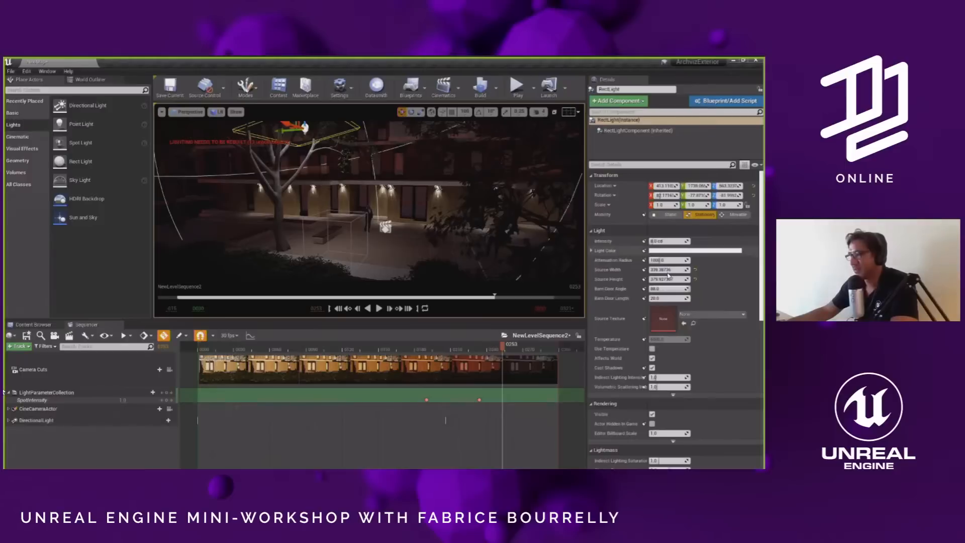
left_click_drag(662, 241, 665, 241)
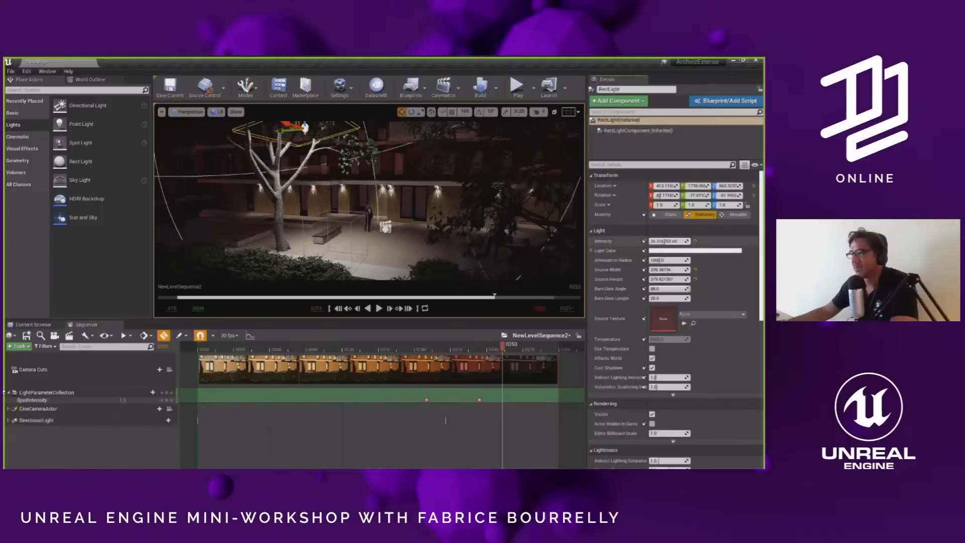
mouse_move(258, 149)
right_mouse_down()
mouse_move(284, 142)
mouse_move(266, 147)
right_mouse_up()
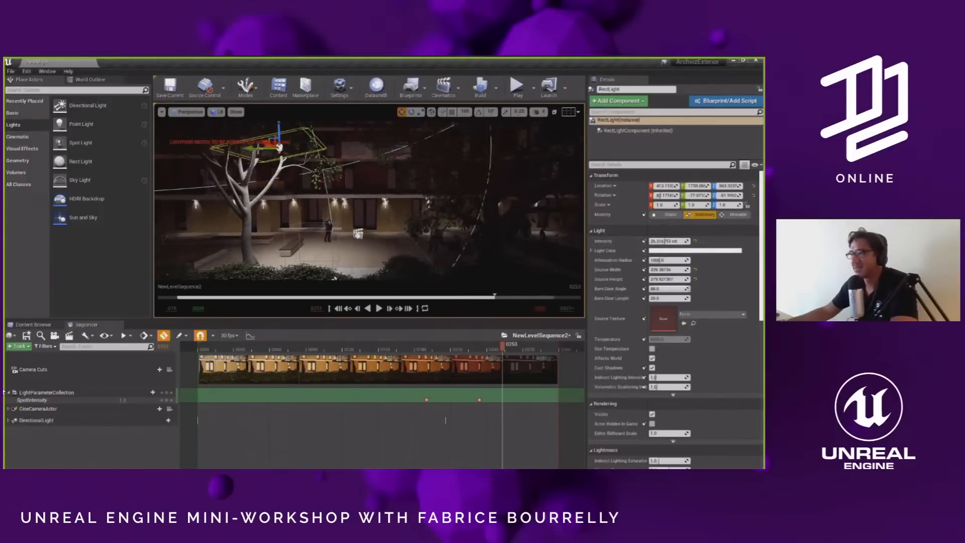
left_click_drag(258, 150, 433, 91, "alt")
- Duplicate the facade SpotLight to a position above the standing and seated people by the bench, and adjust its height
right_click_drag(338, 184, 317, 192)
left_click(336, 187)
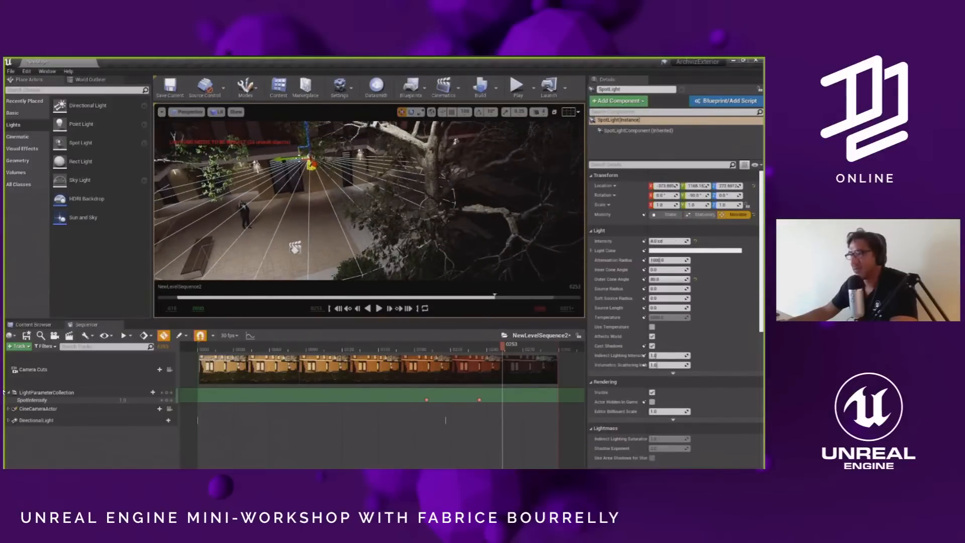
left_click_drag(307, 159, 378, 200, "alt")
mouse_move(372, 204)
right_mouse_down()
mouse_move(387, 193)
mouse_move(378, 202)
right_mouse_up()
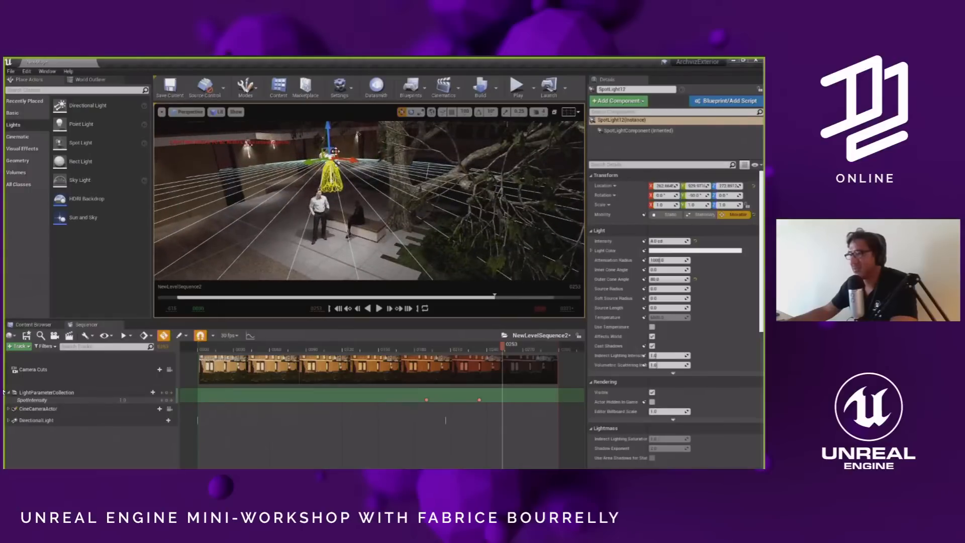
left_click_drag(335, 149, 328, 144)
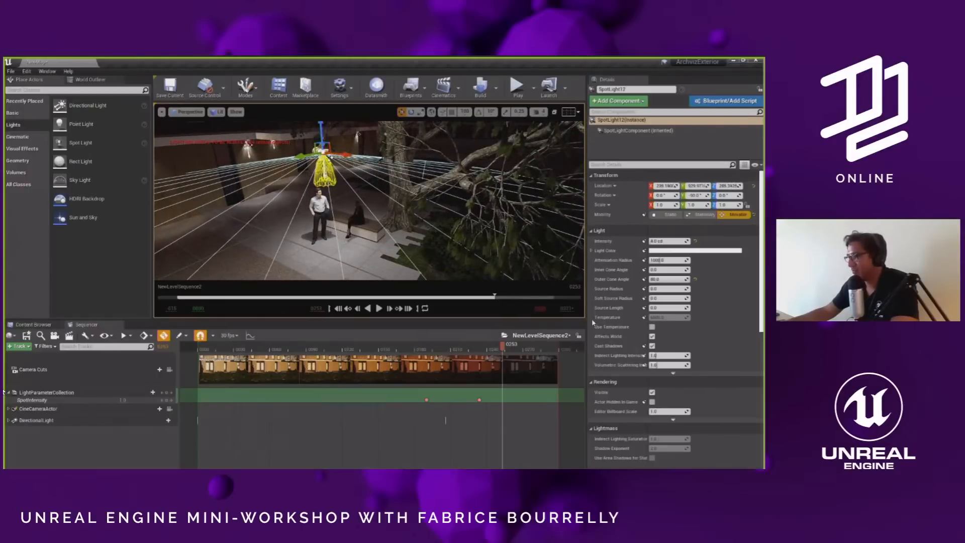
- Enable Use Temperature on the duplicated spotlight and set its temperature to 4500
left_click(651, 327)
left_click_drag(668, 317, 658, 317)
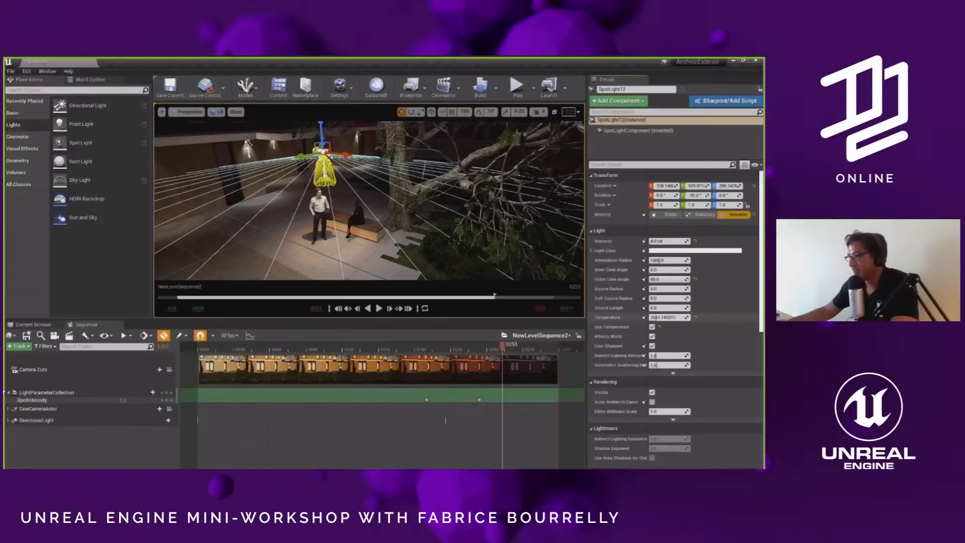
left_click(663, 317)
type("4500")
key("Return")
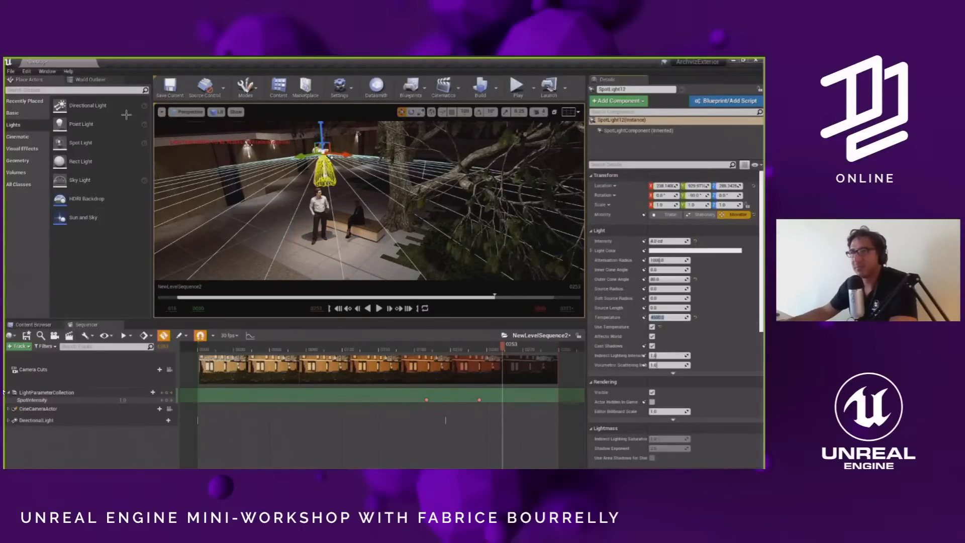
- Bring up the World Outliner, maximize the editor window, and try to redock the full-width outliner
left_click_drag(95, 80, 71, 132)
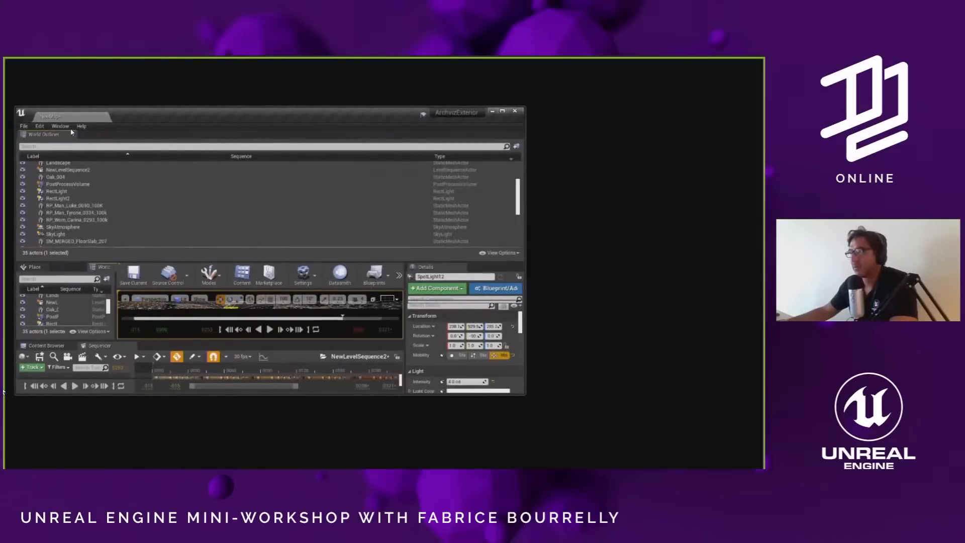
left_click(502, 112)
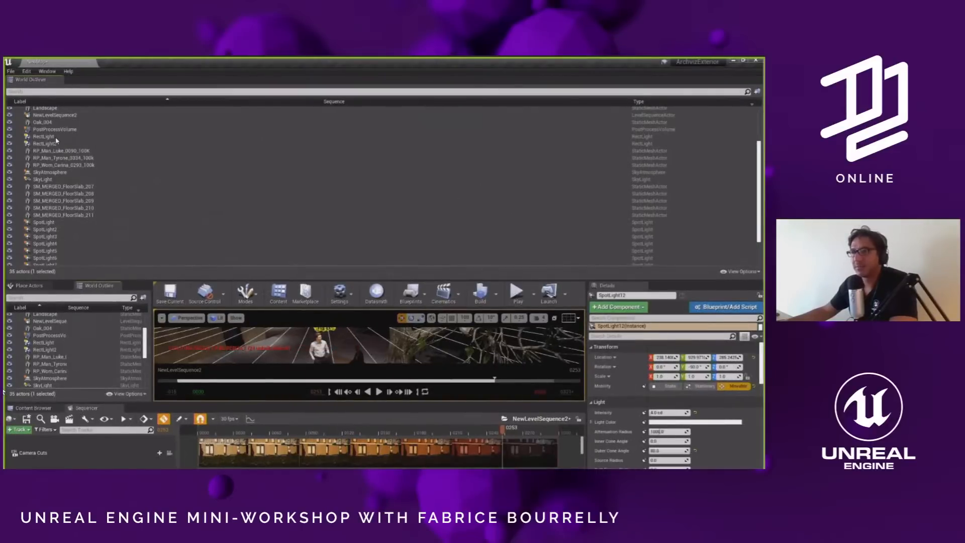
left_click_drag(37, 80, 56, 140)
double_click(268, 112)
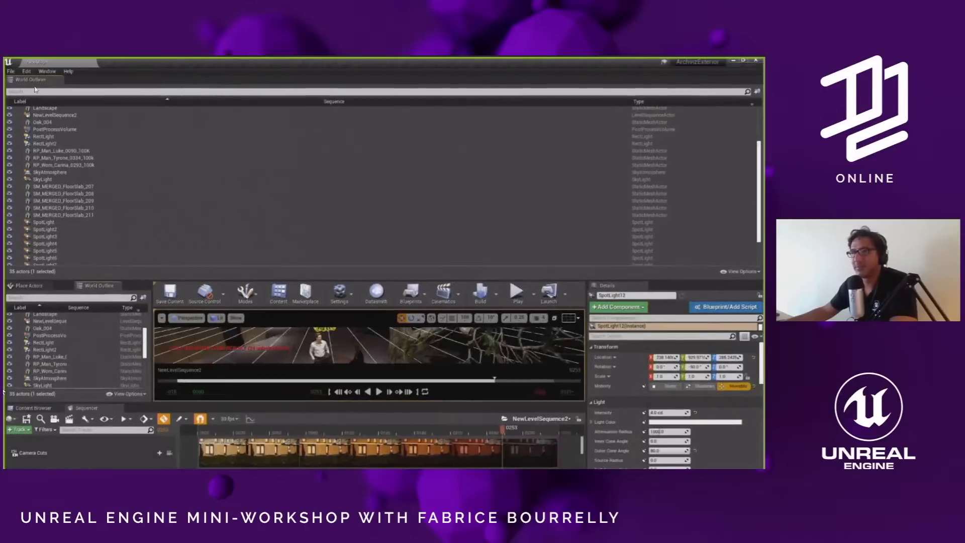
left_click_drag(446, 107, 466, 92)
double_click(466, 93)
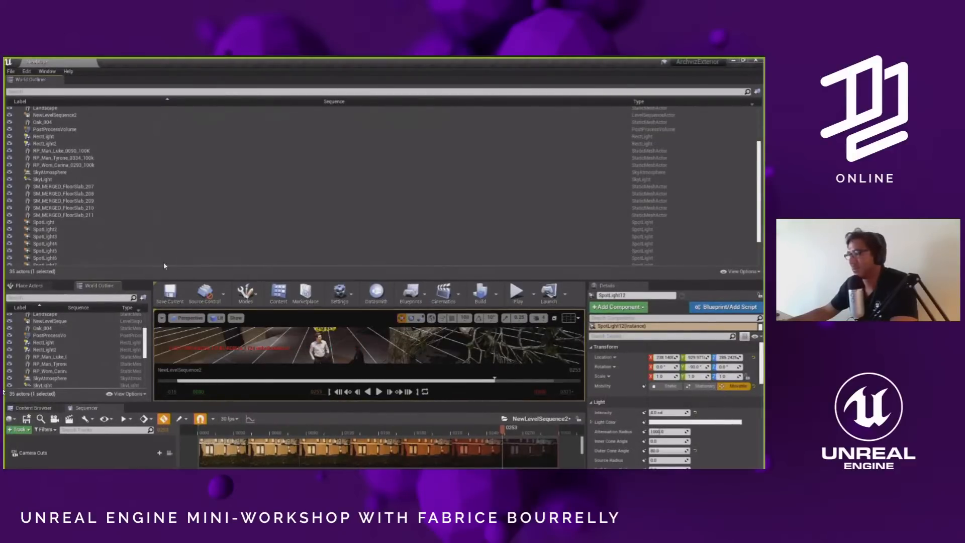
- Reduce the full-width World Outliner's height and try to close this extra outliner
left_click_drag(438, 276, 369, 182)
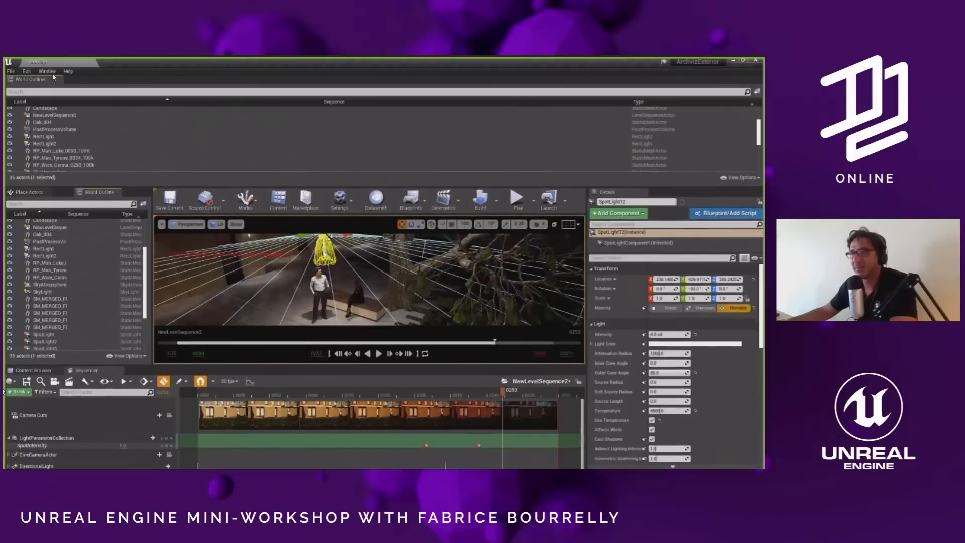
left_click(47, 73)
left_click(24, 85)
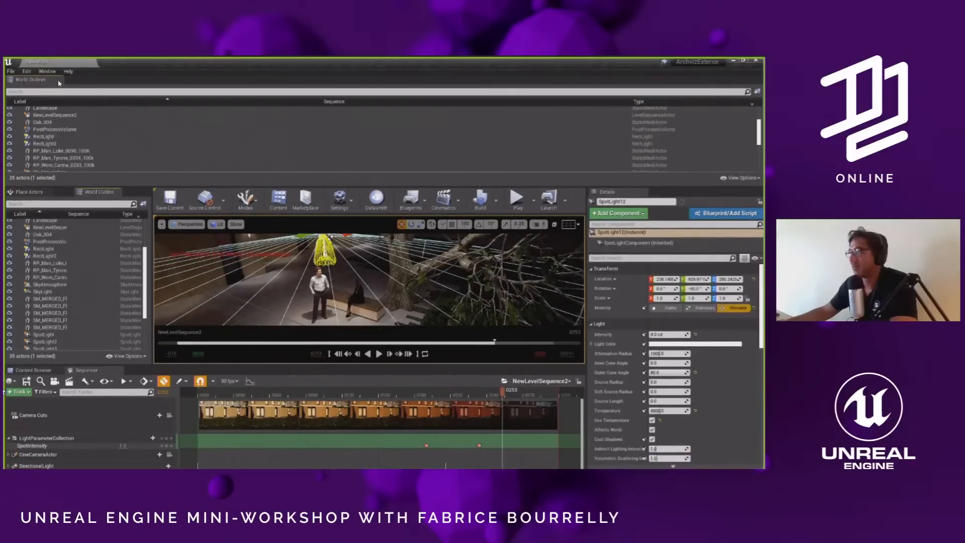
double_click(486, 66)
left_click(490, 62)
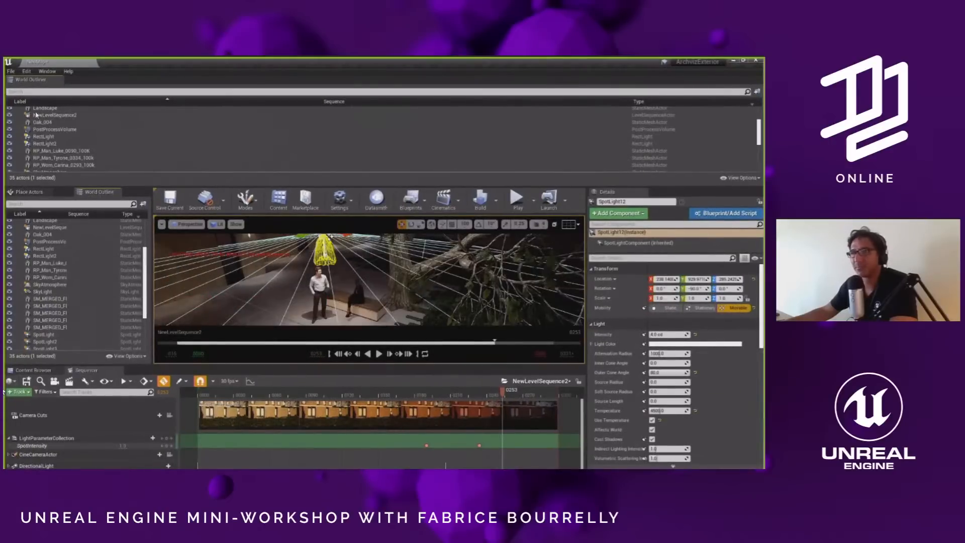
left_click(47, 71)
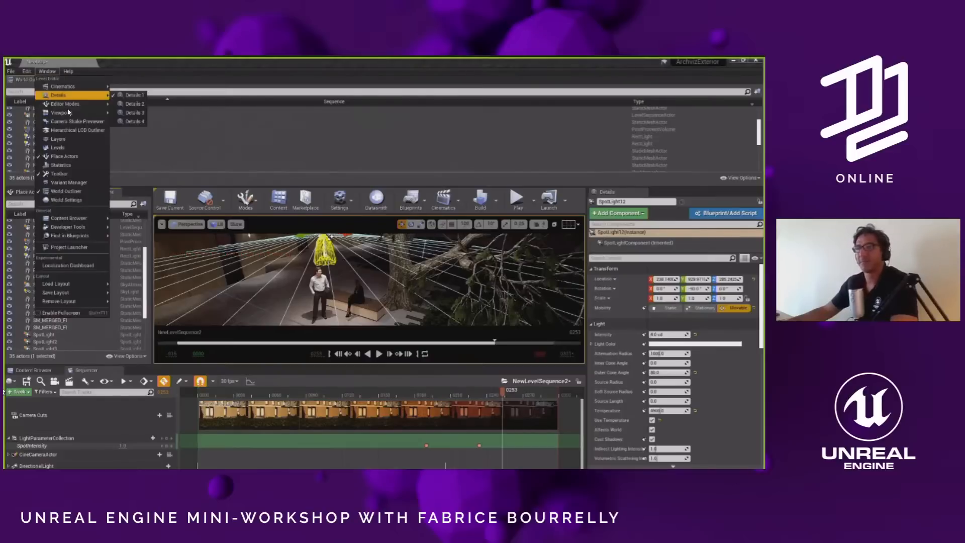
left_click(66, 189)
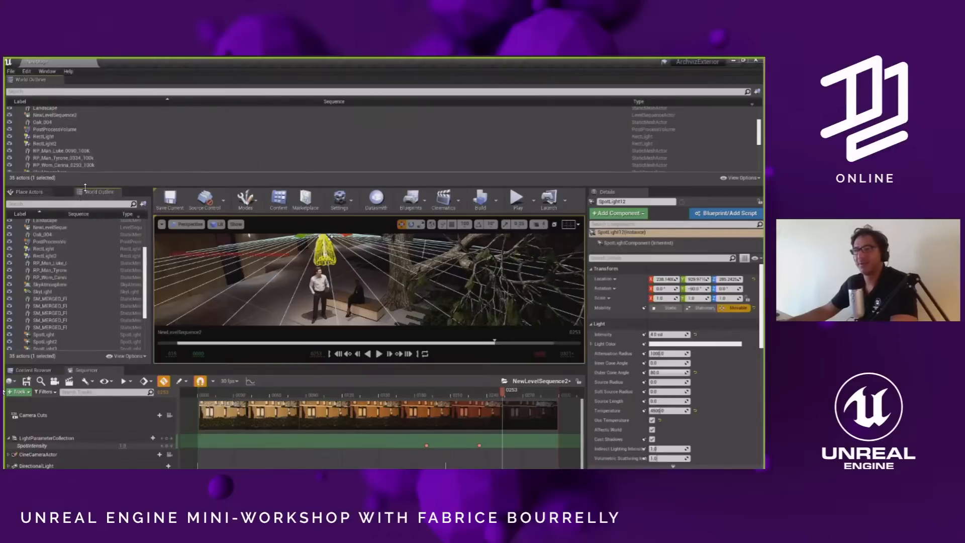
- Collapse the extra full-width World Outliner to a thin strip and rebalance the space between the viewport and Sequencer
left_click_drag(82, 187, 89, 84)
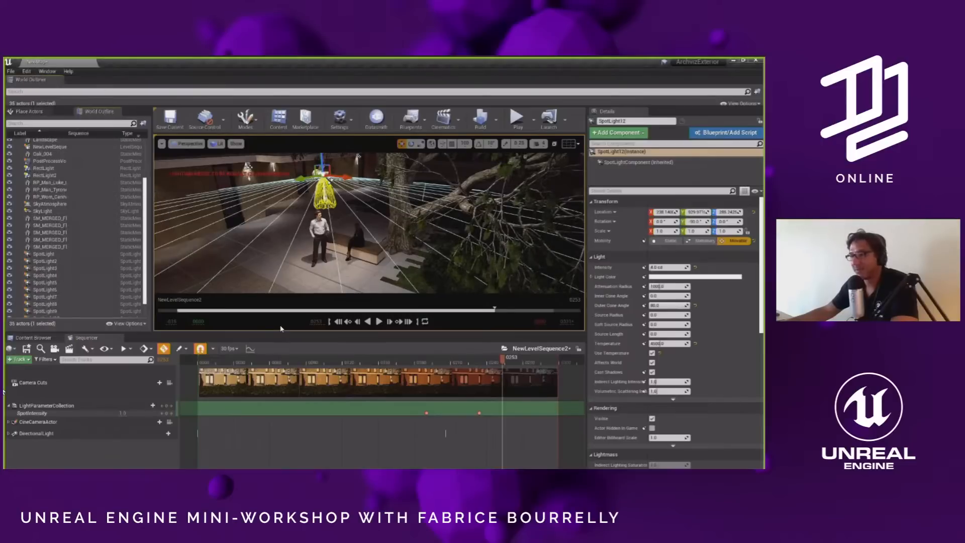
left_click_drag(279, 319, 279, 319)
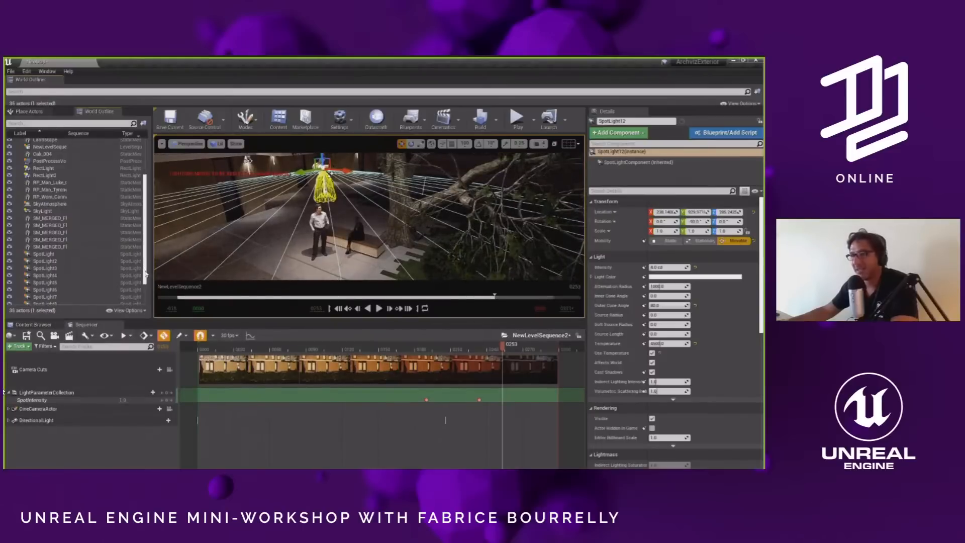
scroll(100, 251, "down", 2)
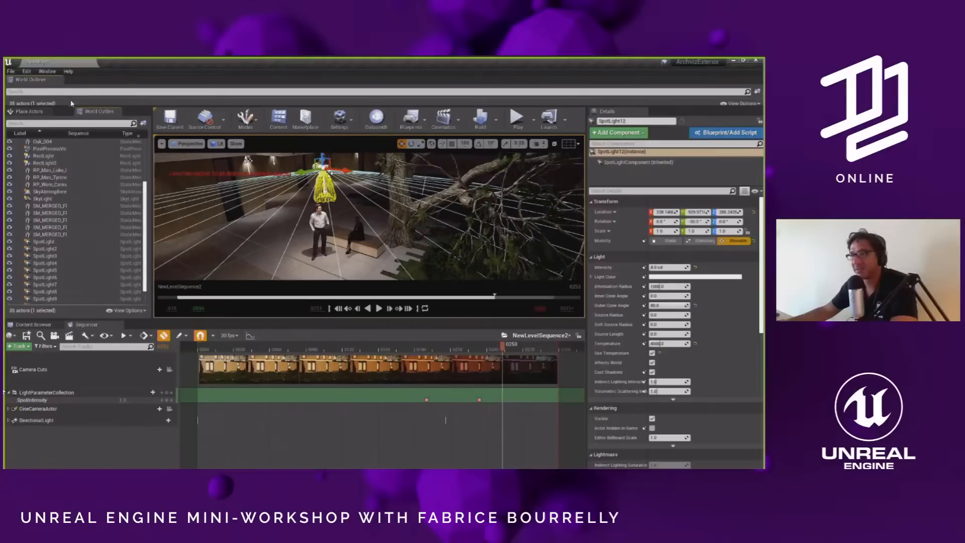
left_click_drag(70, 106, 76, 83)
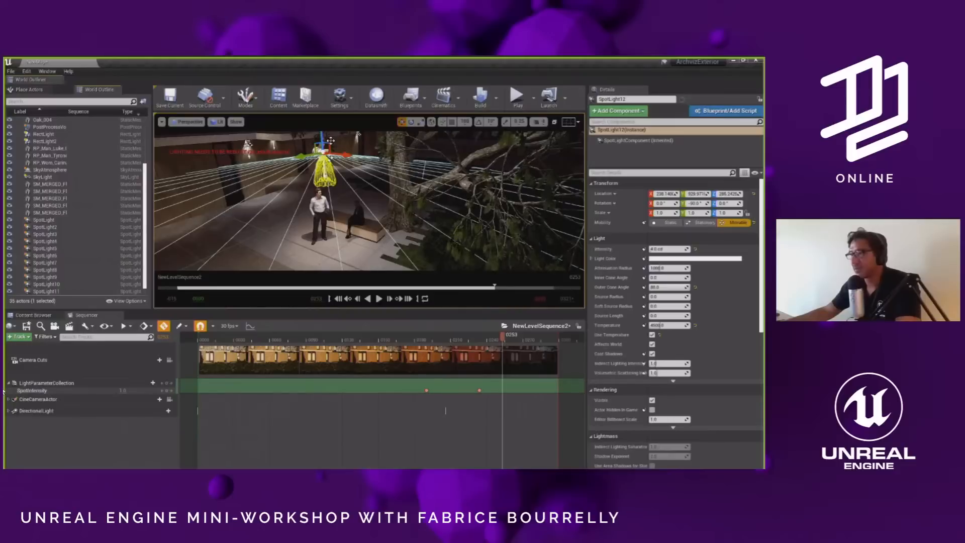
- Raise the bench spotlight slightly, then enable Use Temperature on all twelve spotlights together and set their temperature to 5500
left_click_drag(320, 136, 320, 134)
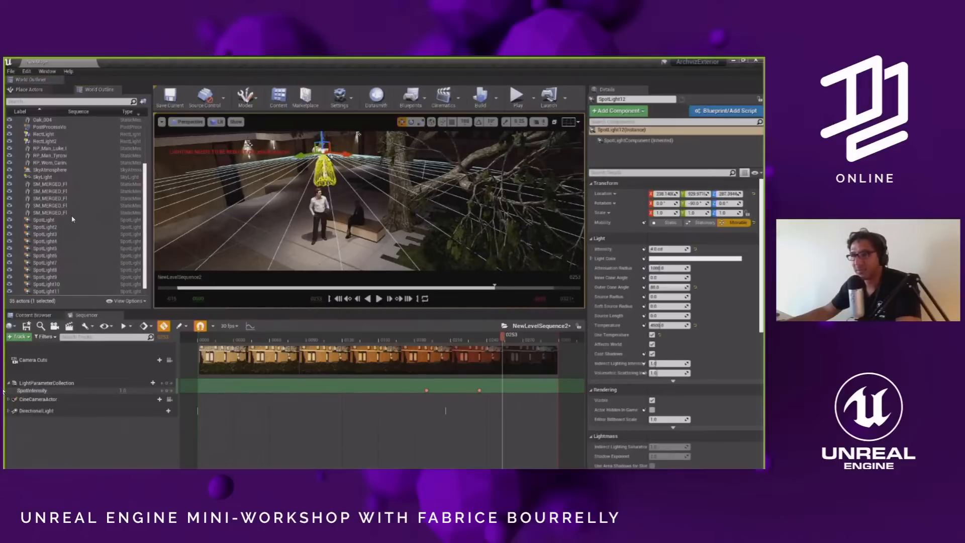
left_click(47, 220)
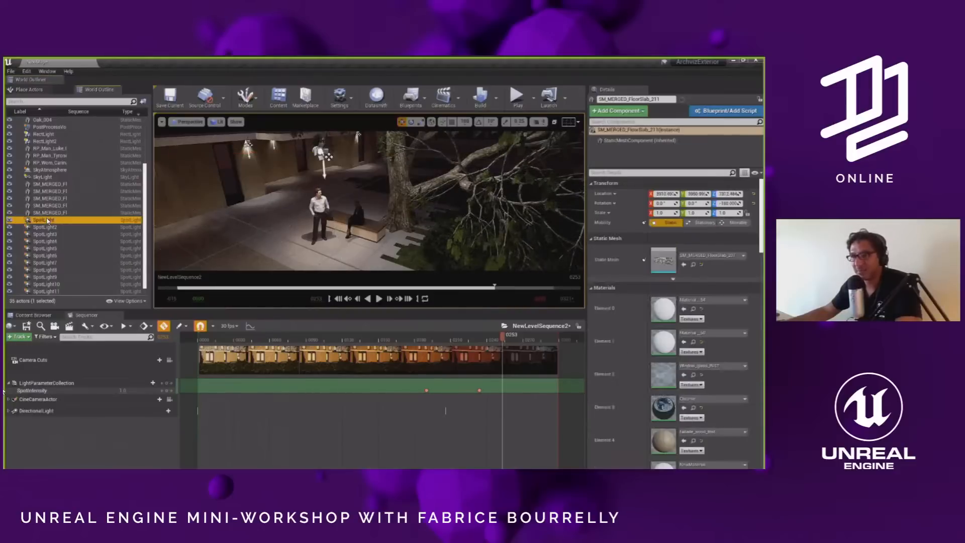
left_click(47, 296, "shift")
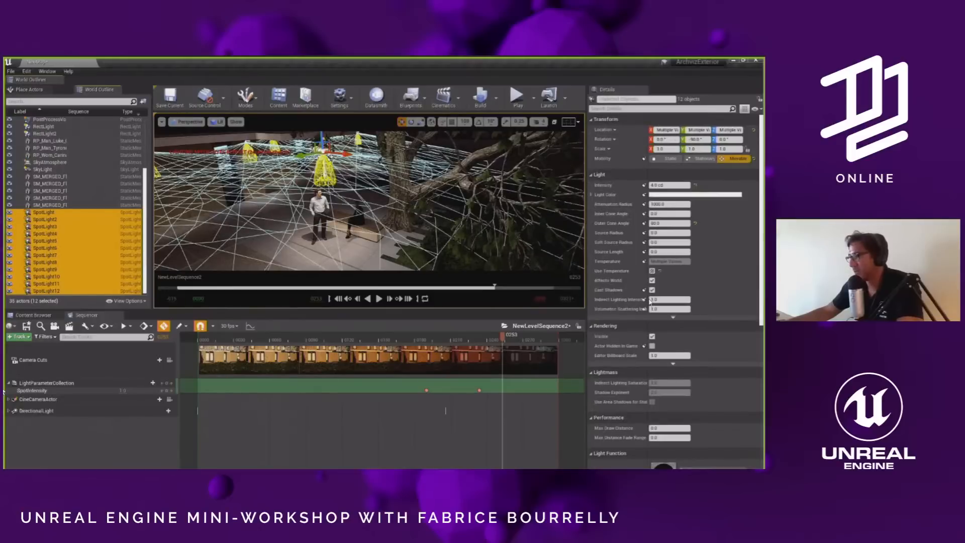
left_click(652, 271)
left_click(659, 261)
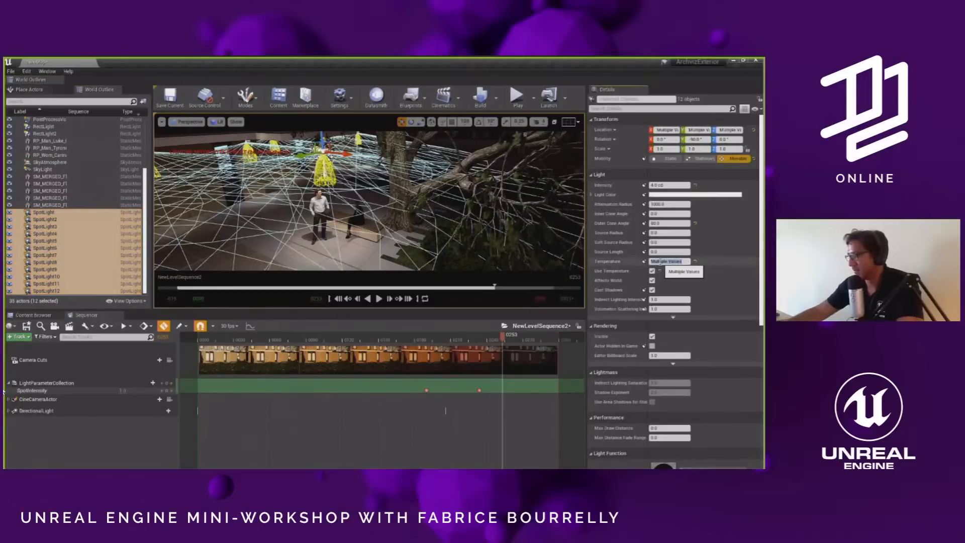
type("5500")
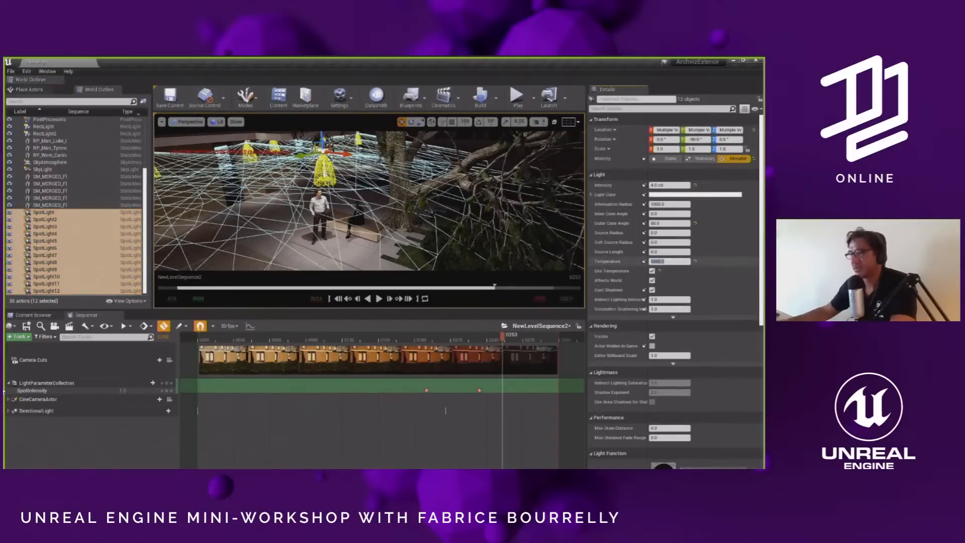
- Finish the spotlight temperature edit, then select both rect lights, enable Use Temperature on them and adjust their temperature
key("Return")
right_click_drag(387, 205, 395, 226)
key("Escape")
mouse_move(240, 223)
right_mouse_down()
mouse_move(247, 236)
mouse_move(240, 223)
right_mouse_up()
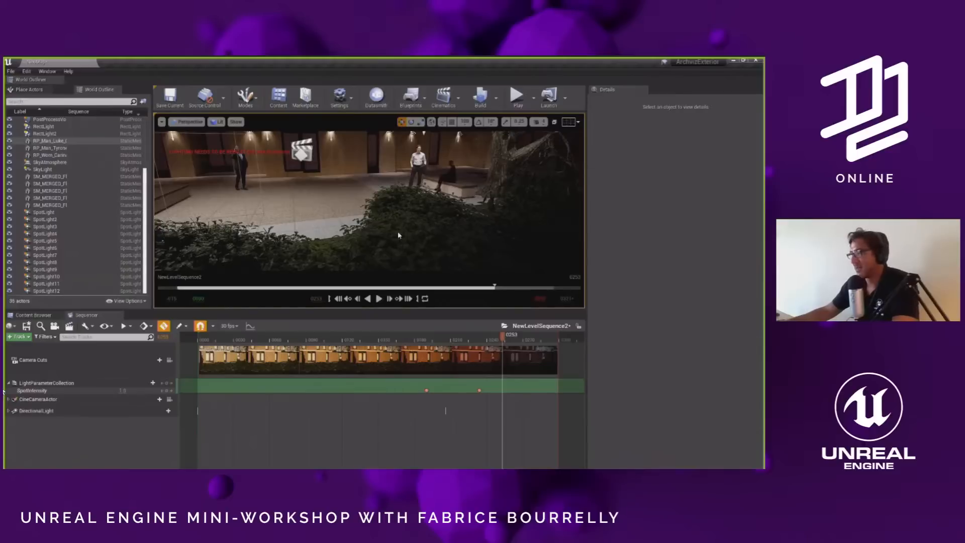
left_click(44, 126)
left_click(45, 134, "shift")
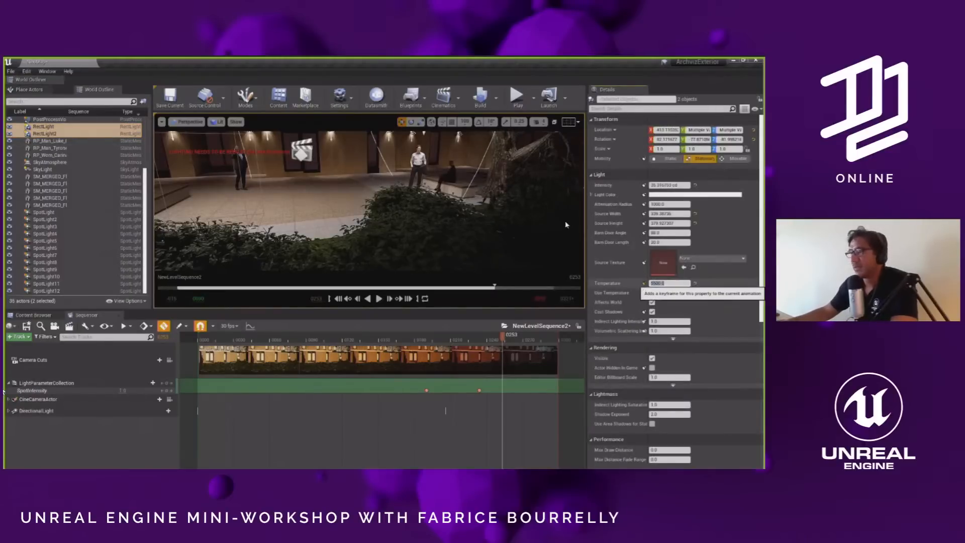
mouse_move(383, 186)
right_mouse_down()
mouse_move(343, 162)
mouse_move(372, 186)
right_mouse_up()
key("s")
key("s")
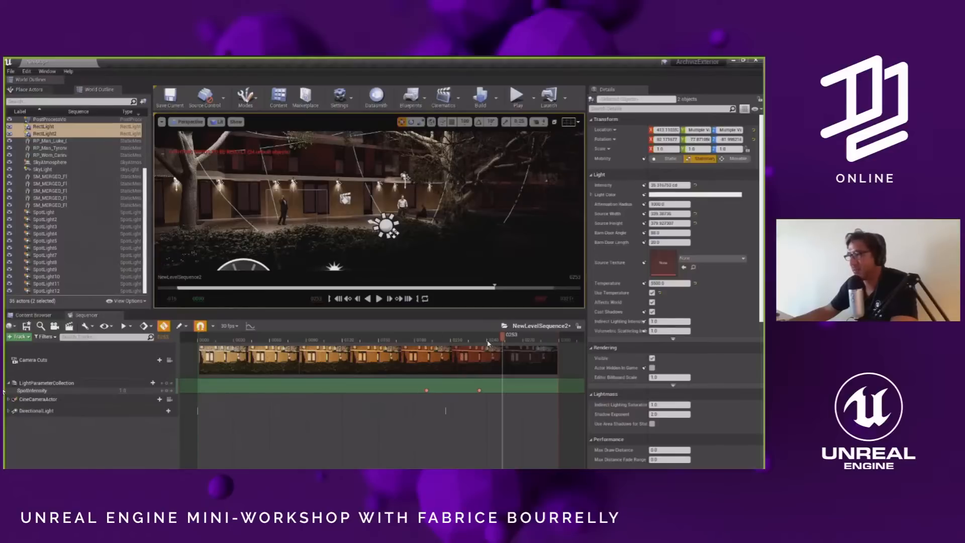
- Play the sequence from about frame 85 to review the lighting change, widening the outliner's type column and enlarging the viewport
left_click_drag(487, 342, 300, 338)
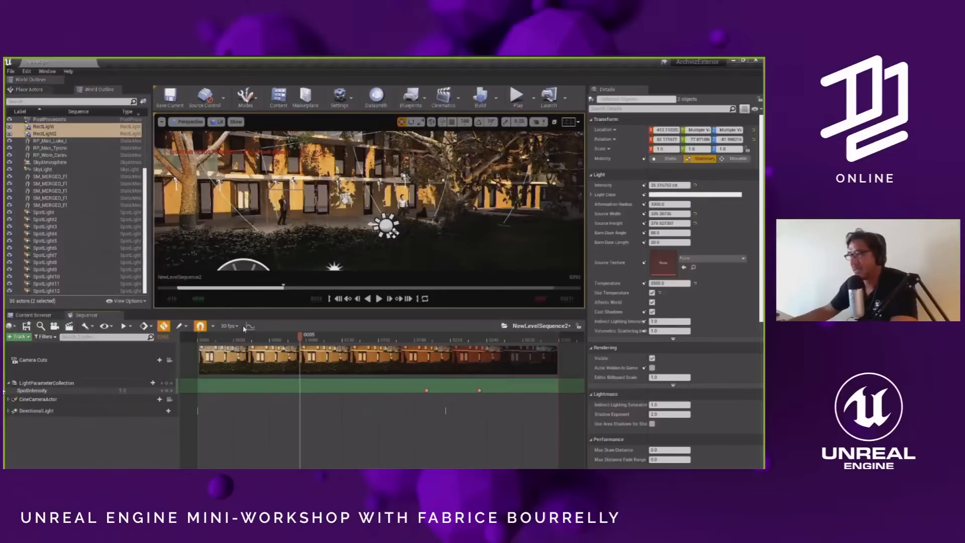
left_click(379, 298)
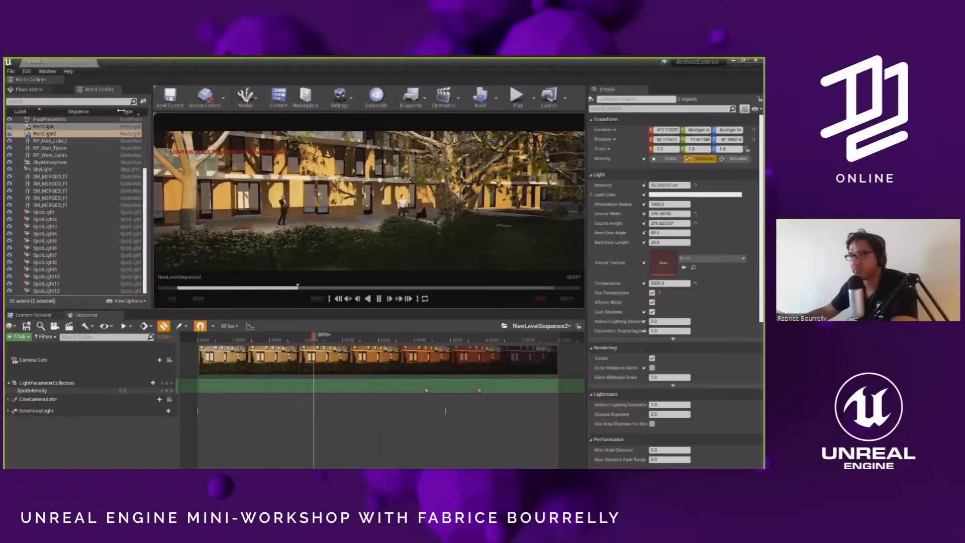
left_click_drag(121, 111, 94, 110)
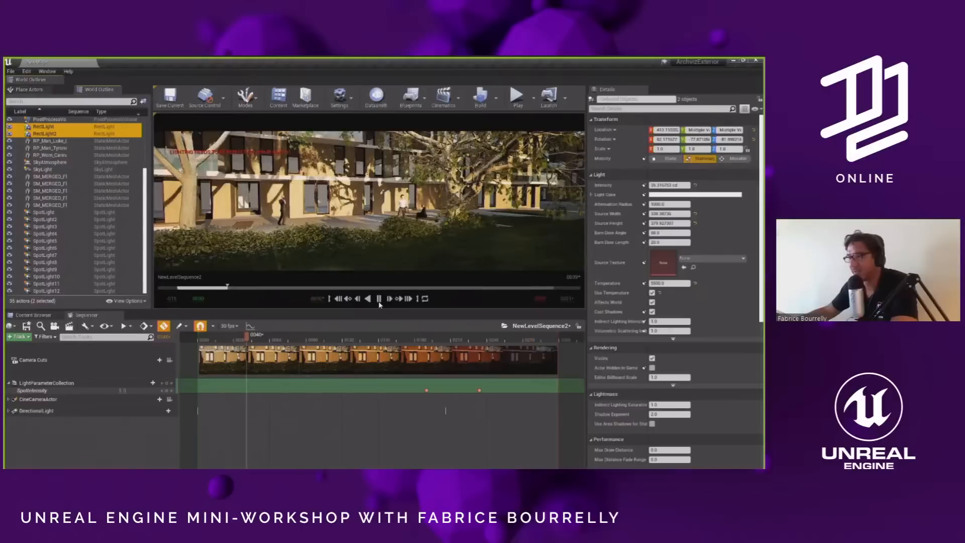
left_click(379, 298)
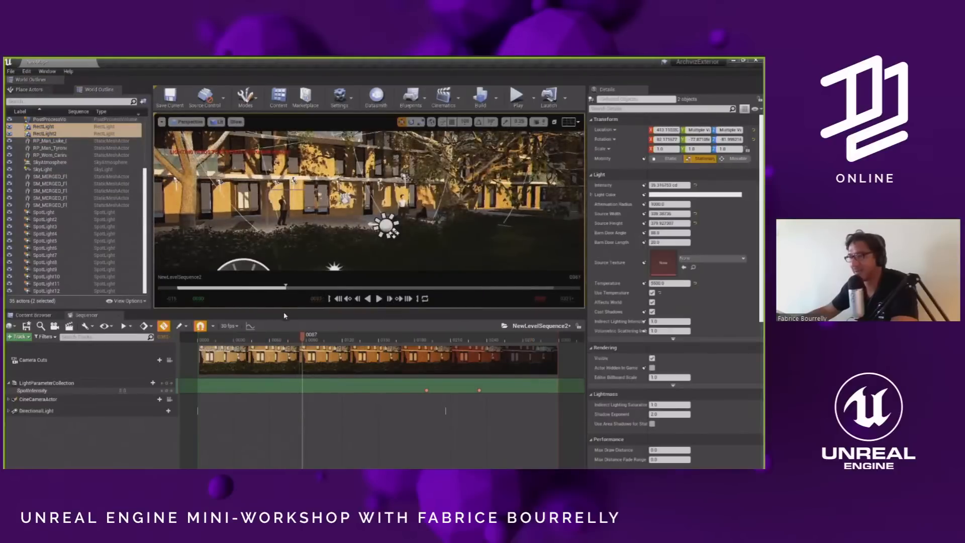
left_click_drag(289, 310, 288, 322)
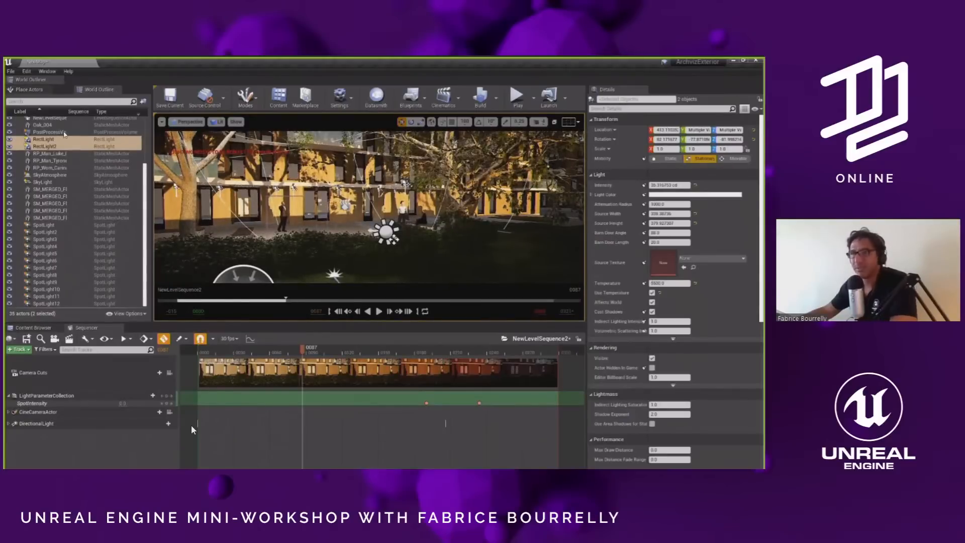
- Place a basic Plane on the ground in front of the building
left_click(30, 90)
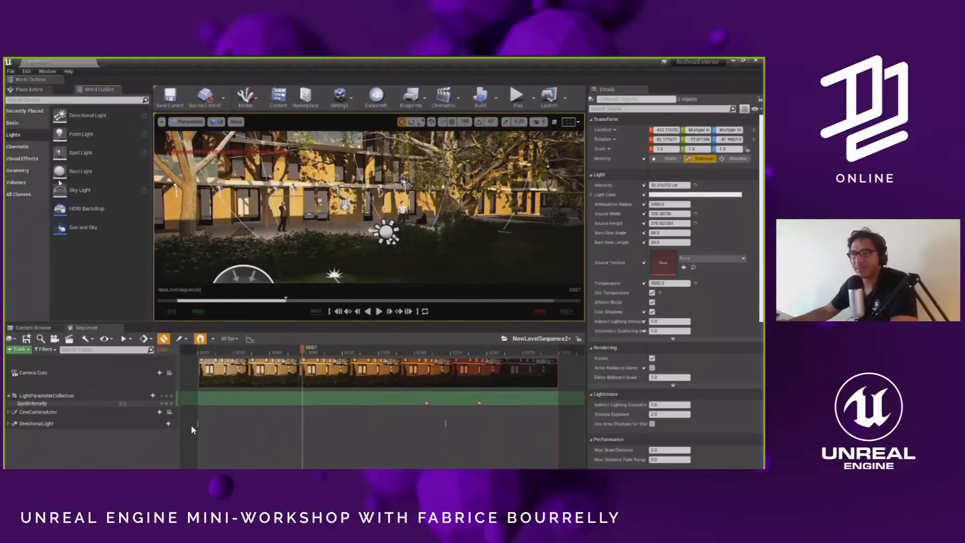
left_click(20, 147)
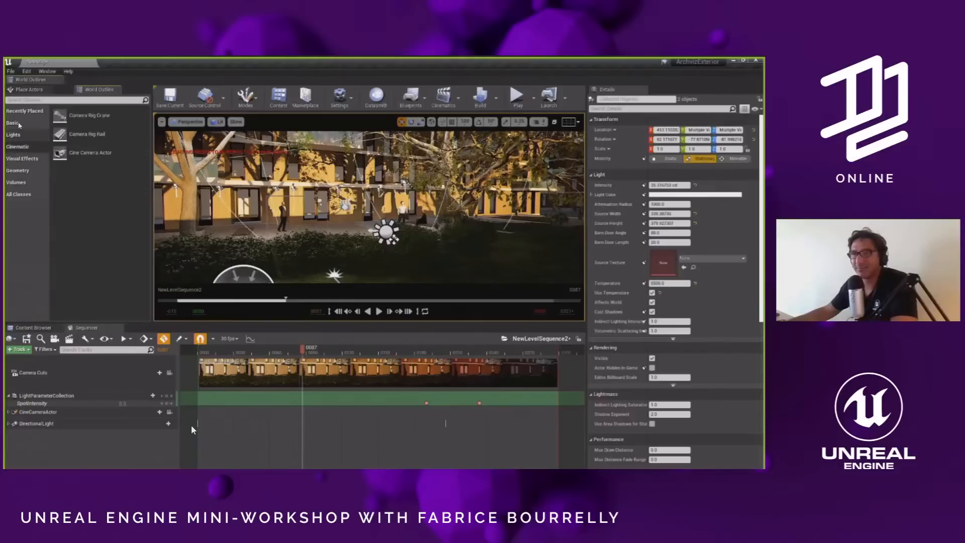
left_click(16, 123)
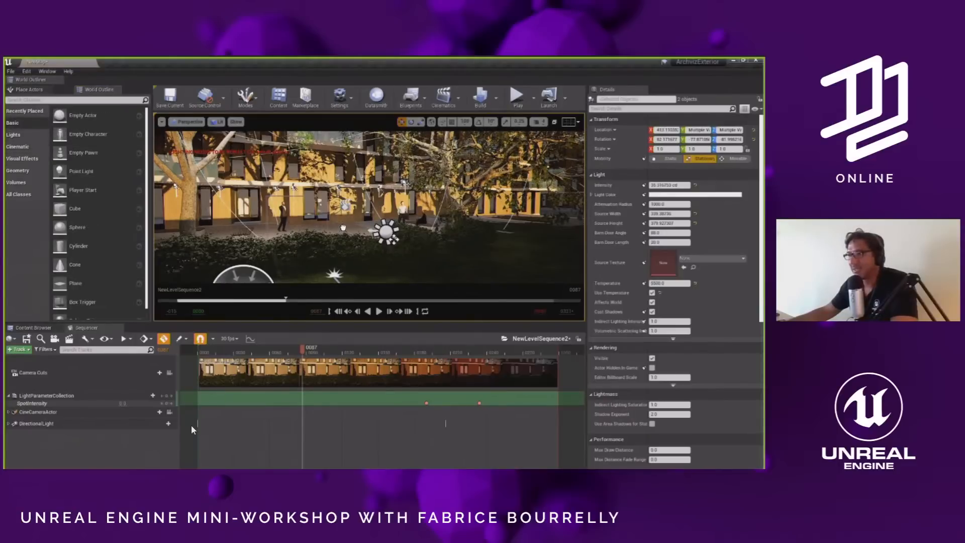
left_click_drag(345, 225, 352, 268)
- Undo the free rotation, enable 10° rotation snapping, and rotate the plane until it stands upright facing the courtyard
key("e")
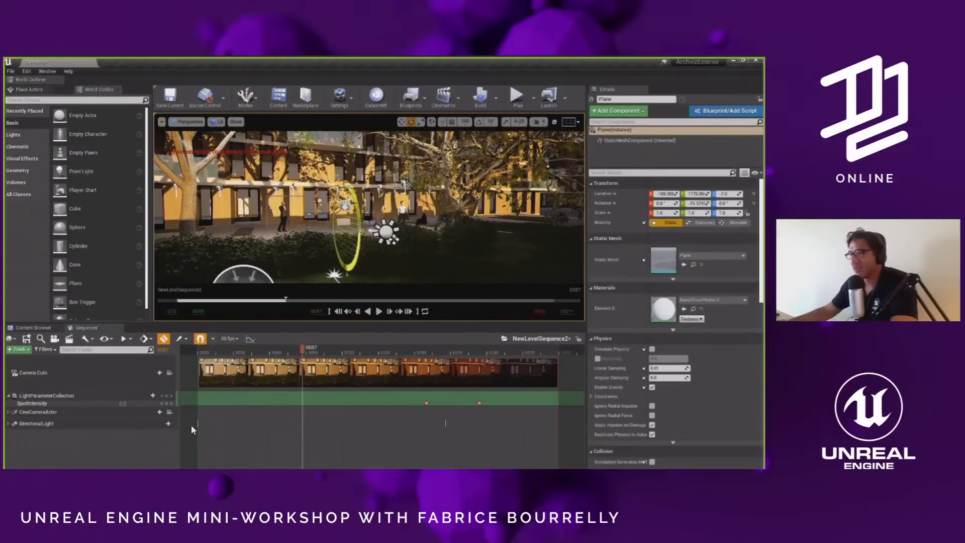
key("ctrl+z")
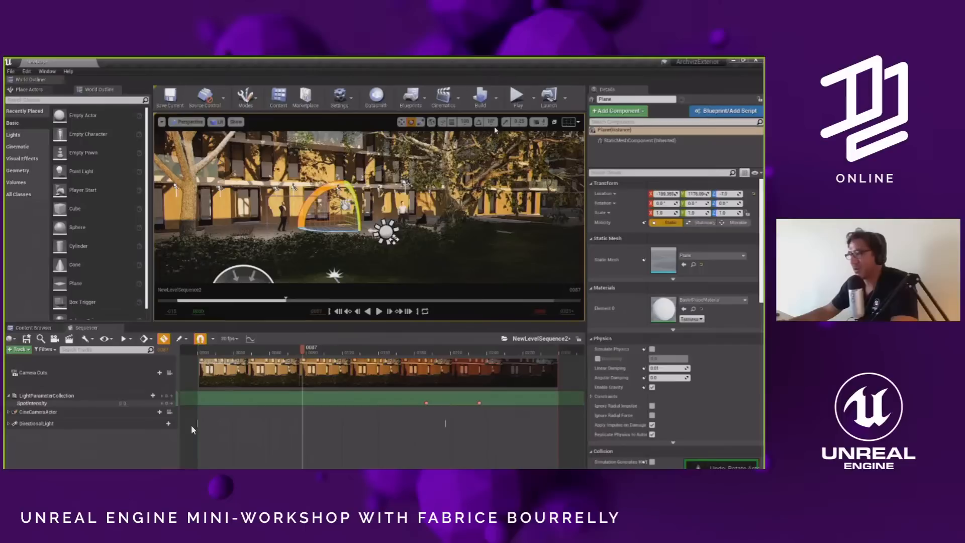
left_click(478, 122)
left_click_drag(356, 202, 358, 251)
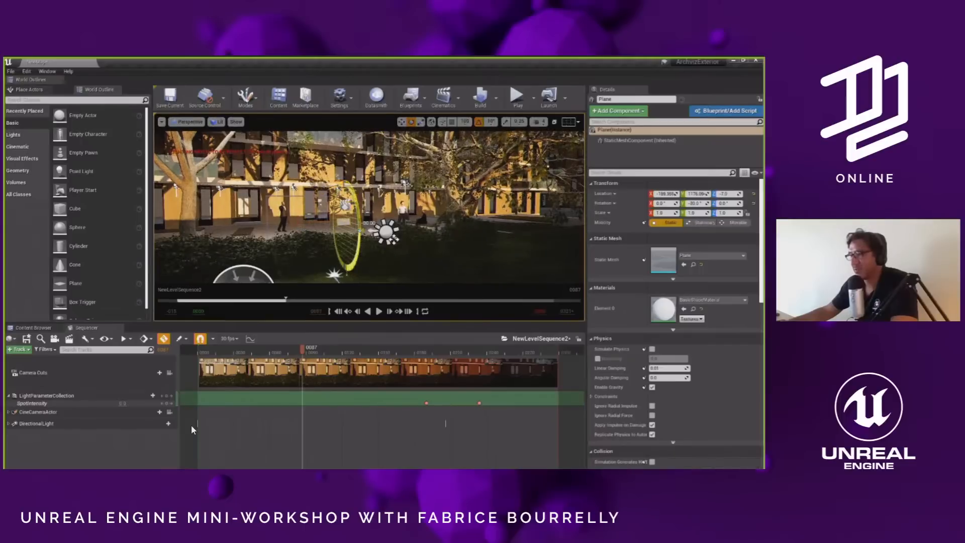
key("f")
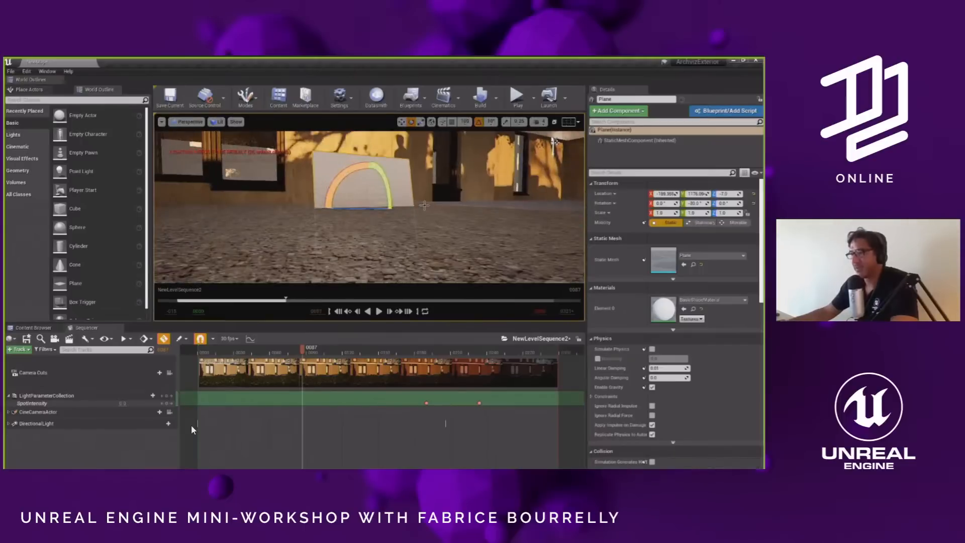
left_click_drag(378, 191, 379, 200)
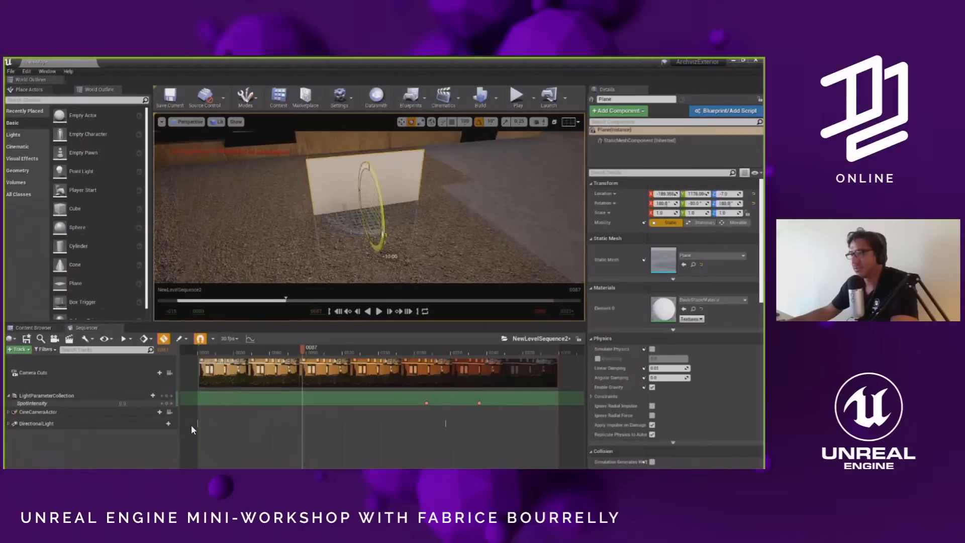
- Move the upright plane back and up to the ground-floor glazed doors of the building
scroll(381, 198, "down", 5)
key("r")
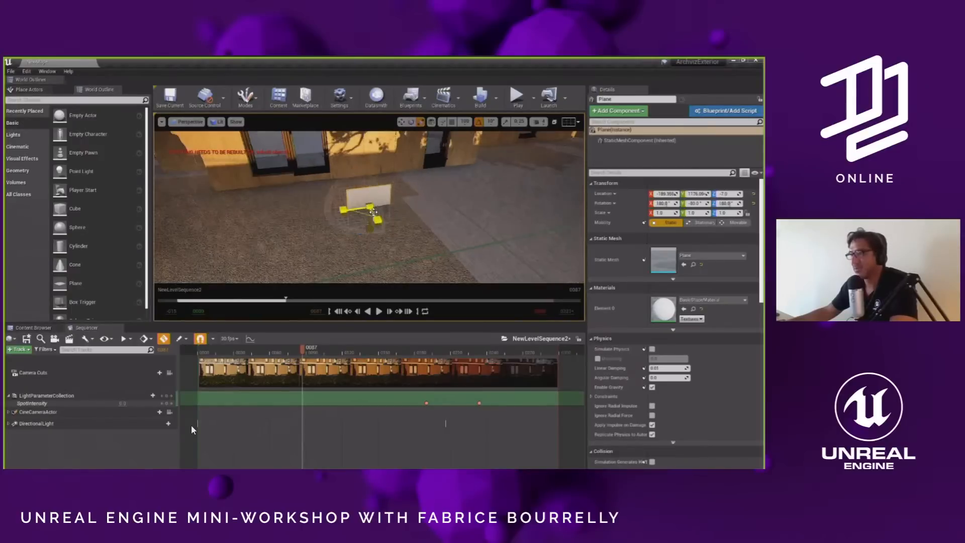
key("w")
left_click_drag(368, 216, 292, 107)
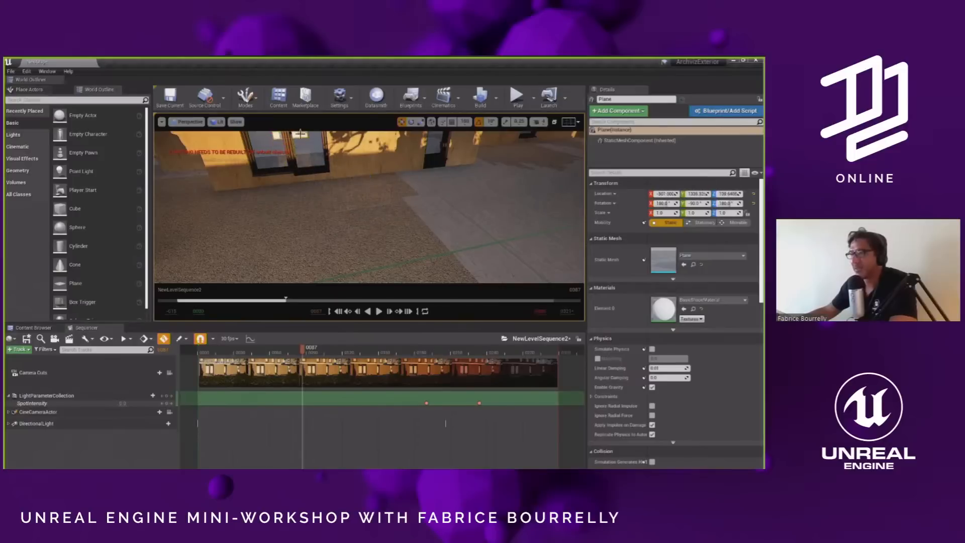
right_click_drag(301, 135, 285, 99)
- Scale the plane up behind the ground-floor windows and shift it along the facade
key("space")
key("space")
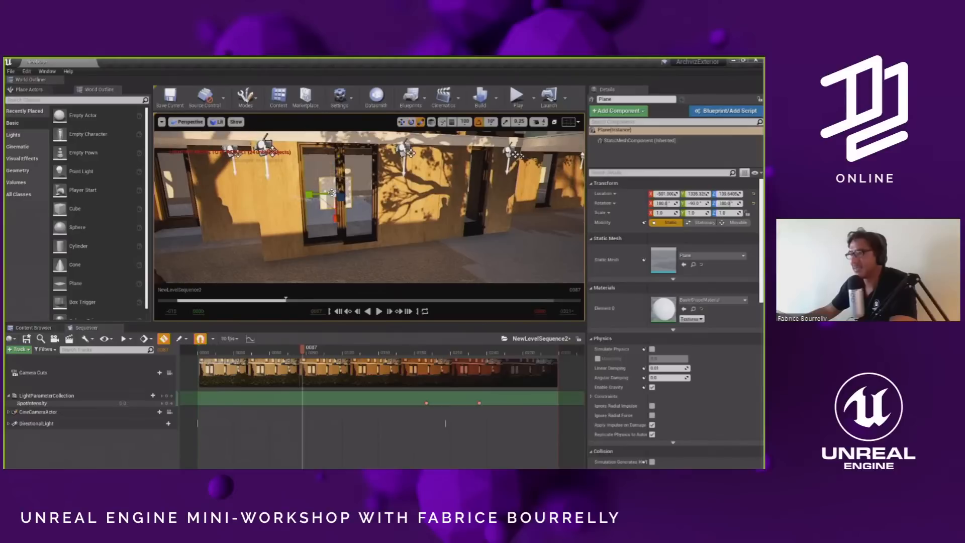
left_click_drag(336, 194, 384, 190)
key("space")
right_click_drag(384, 190, 378, 168)
left_click_drag(397, 219, 433, 176, "alt")
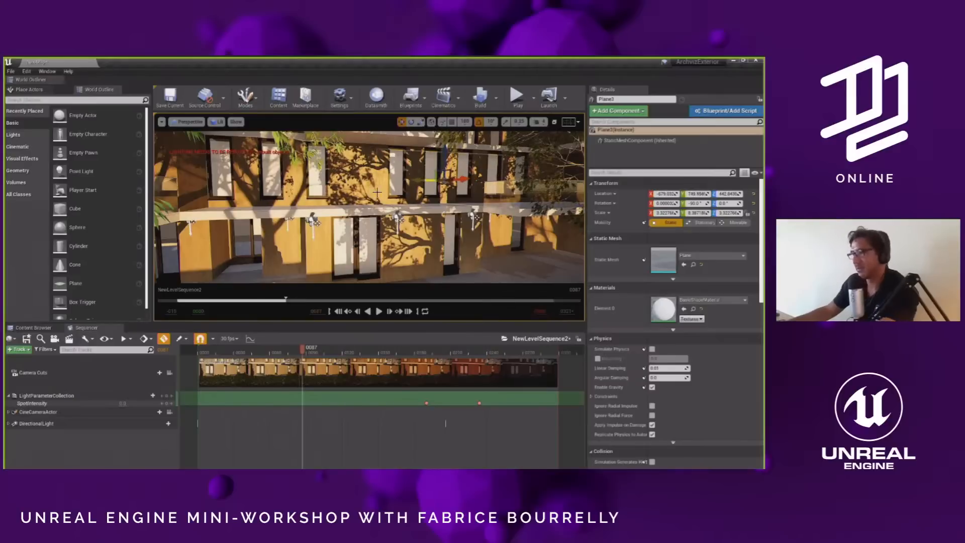
key("Escape")
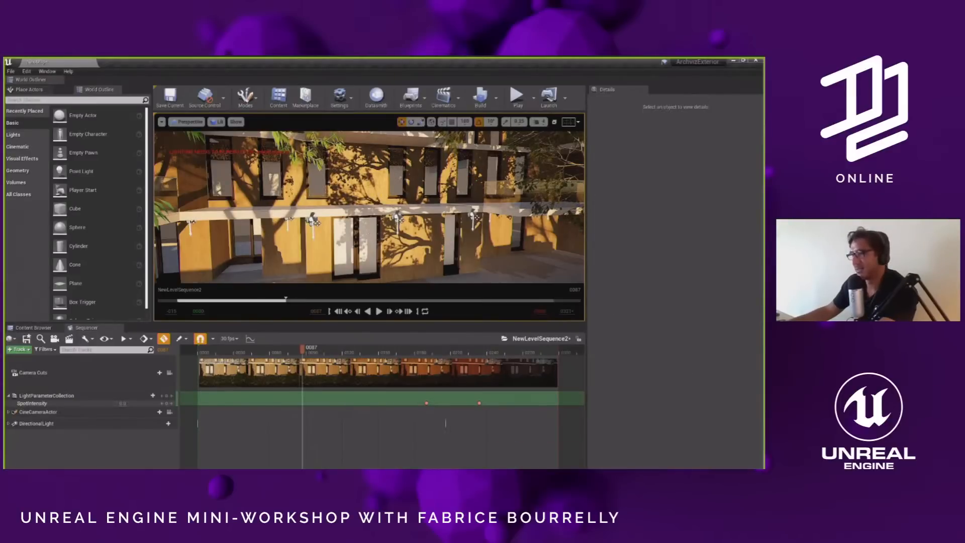
key("ctrl+z")
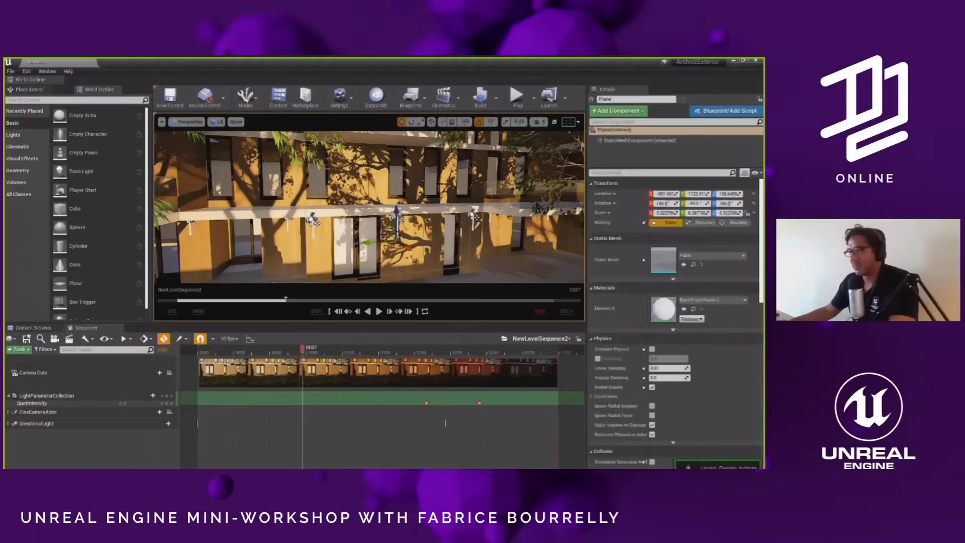
- Rotate the plane to about 90°, 0° and 270°, and scale it to about 7.9 by 2.3 across the ground-floor windows
key("e")
left_click_drag(369, 220, 341, 255)
key("w")
key("e")
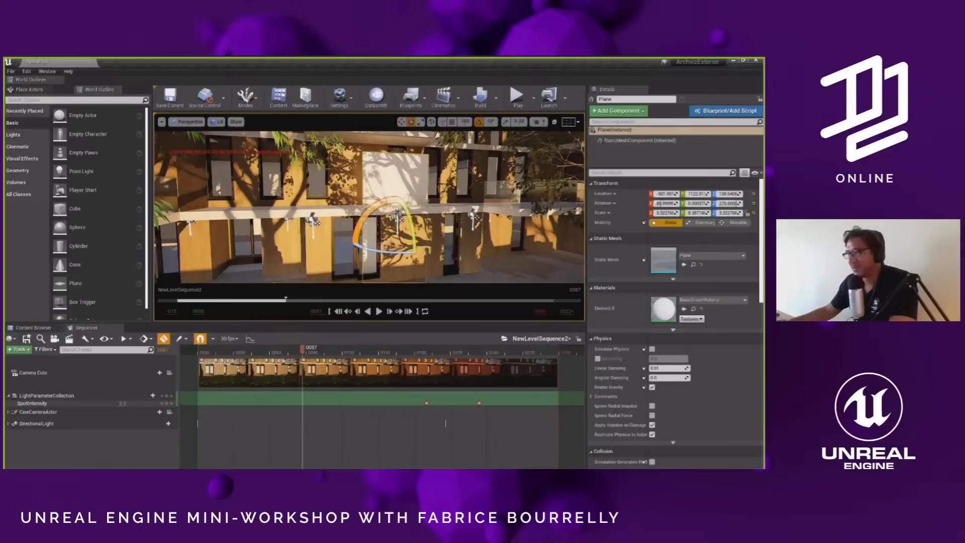
key("r")
left_click_drag(395, 261, 395, 177)
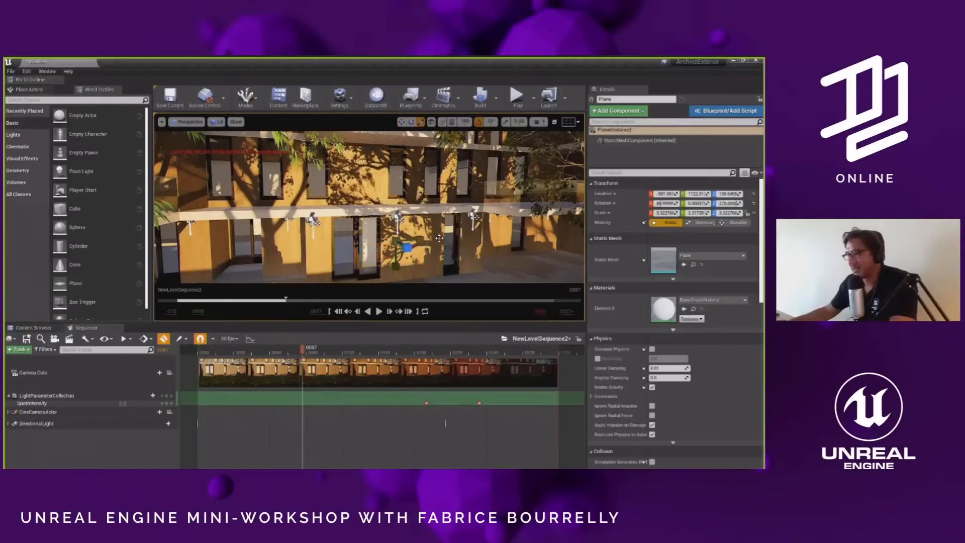
left_click_drag(439, 238, 505, 237)
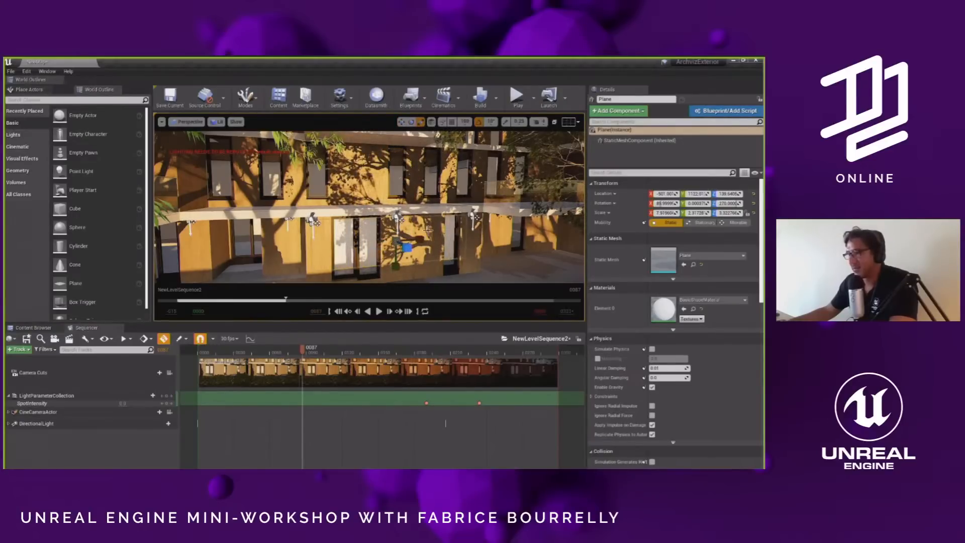
- Lower the plane slightly with a height scale of about 2.9, then duplicate it up behind the upper-floor windows
key("w")
mouse_move(397, 224)
left_mouse_down()
mouse_move(397, 236)
mouse_move(398, 225)
left_mouse_up()
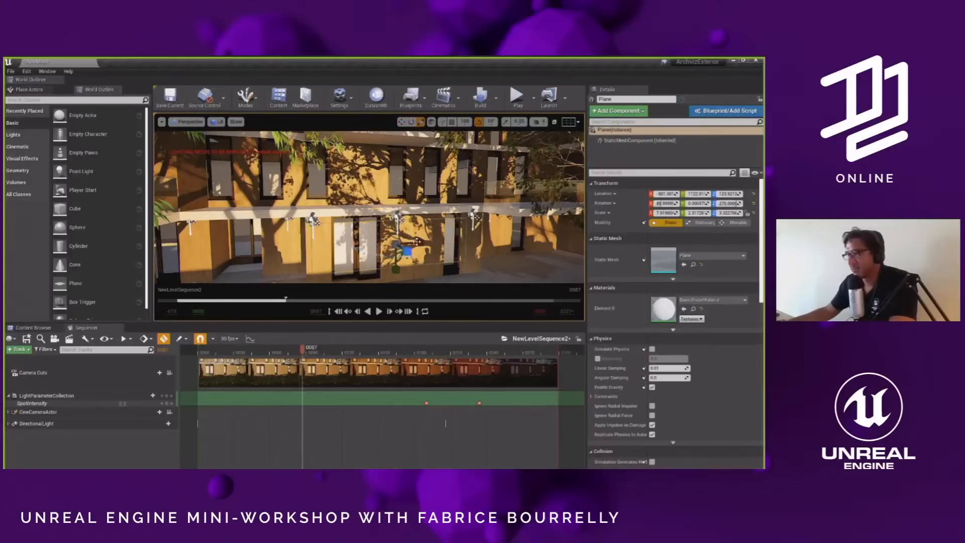
left_click_drag(396, 269, 396, 279)
key("w")
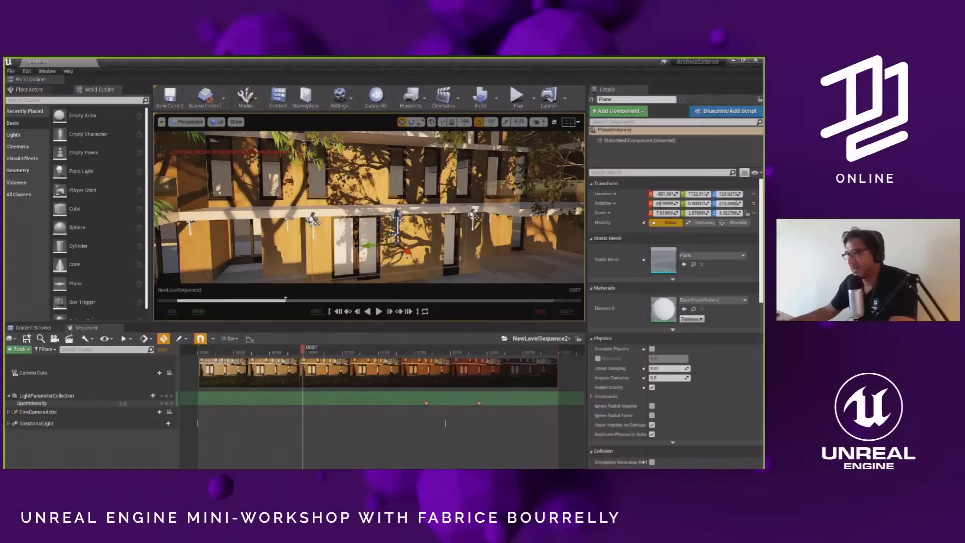
left_click_drag(397, 228, 225, 181, "alt")
- Open the InteriorCubemap folder under Materials and assign its Interior Cubemap material to the planes behind the windows
left_click(31, 327)
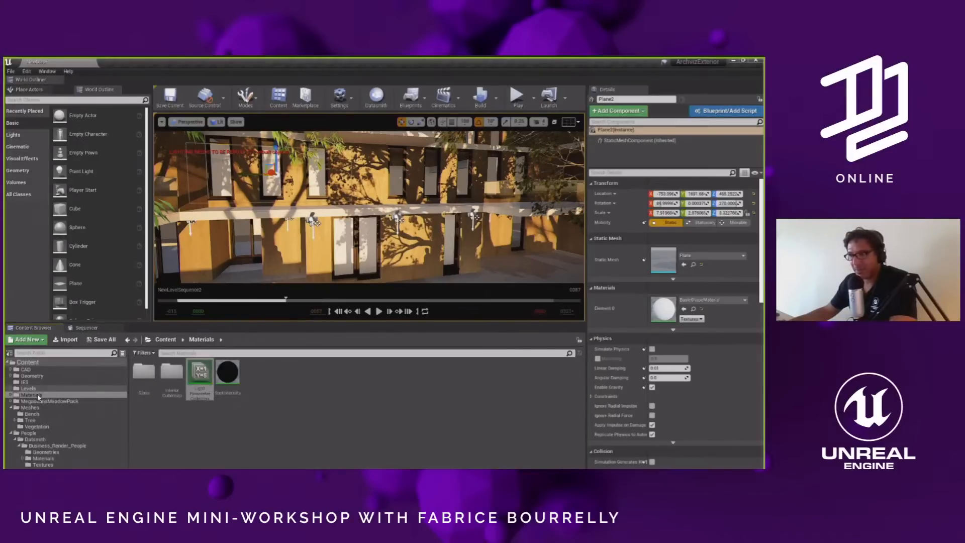
double_click(172, 372)
left_click(144, 374)
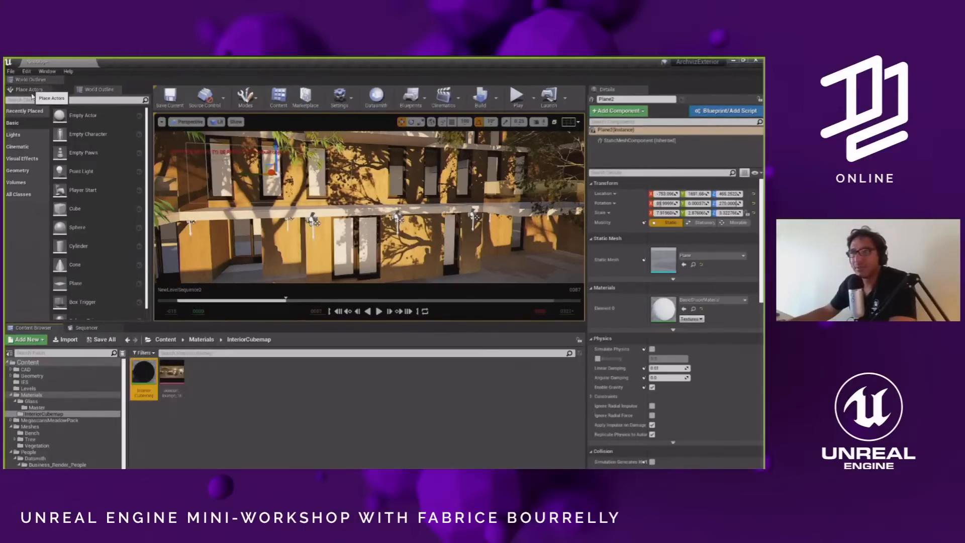
left_click(95, 90)
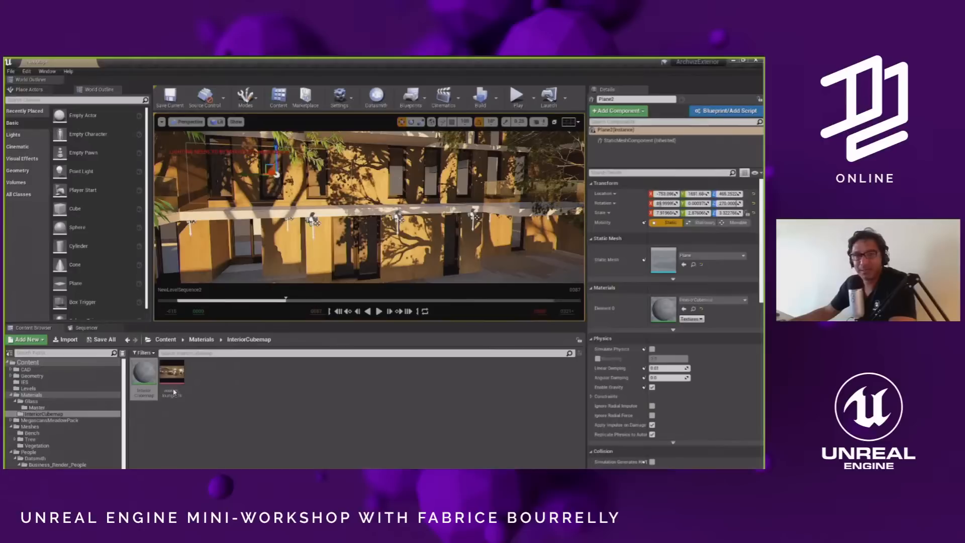
- Open the Interior Cubemap material in a maximized editor and examine its texture, intensity and emissive color nodes
double_click(144, 374)
left_click_drag(374, 163, 385, 165)
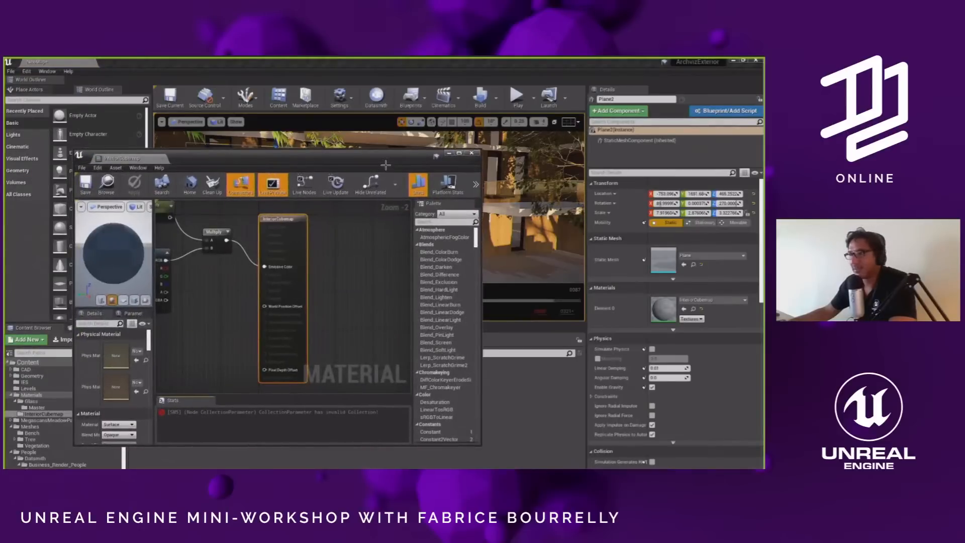
right_click_drag(172, 215, 351, 247)
left_click_drag(350, 250, 392, 280)
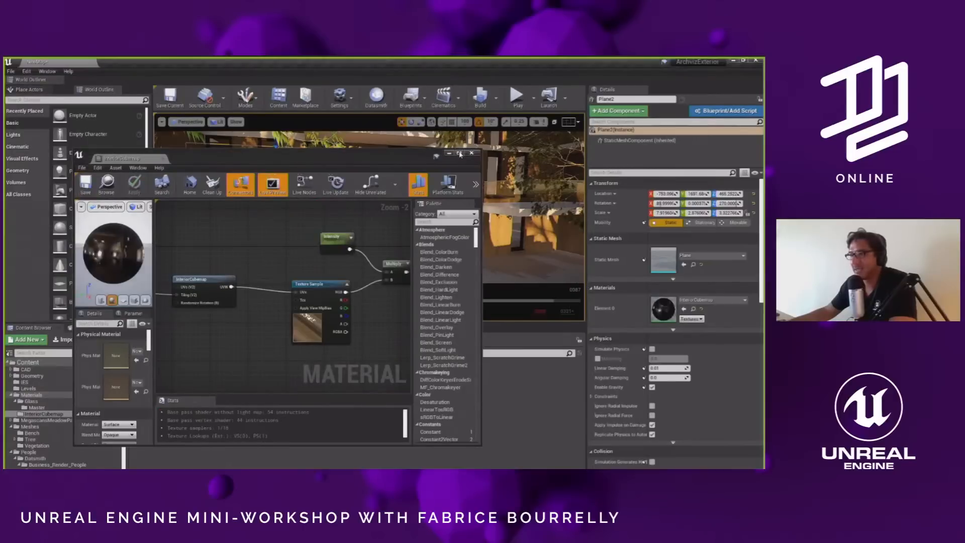
left_click(459, 154)
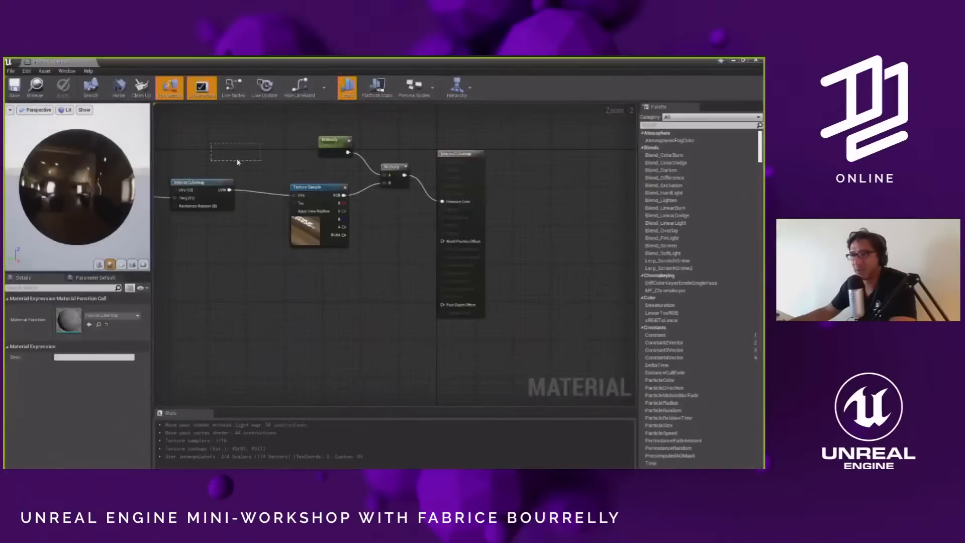
right_click_drag(232, 143, 339, 211)
- Examine the tiling constant feeding the InteriorCubemap node, then add a spare Constant2Vector node below it and delete it
left_click(239, 259)
left_click_drag(238, 259, 270, 270)
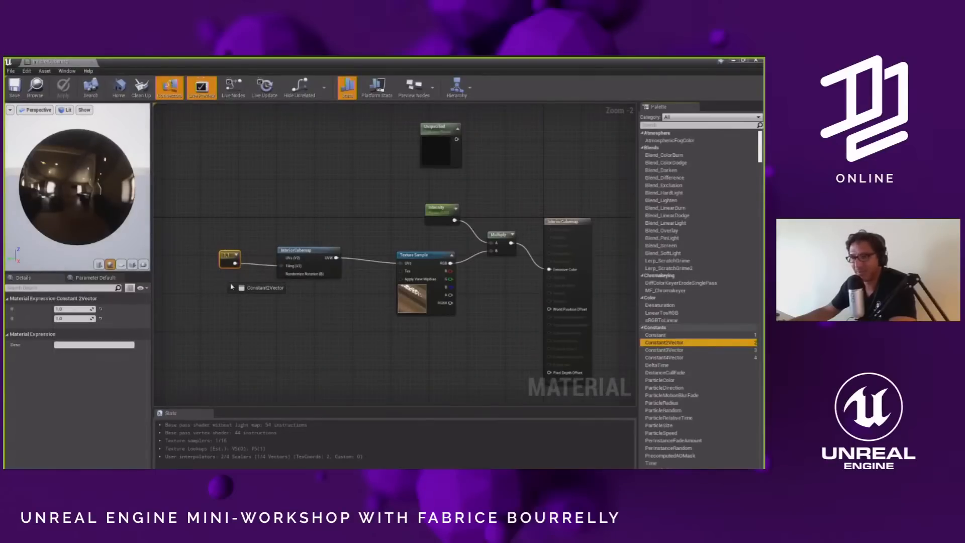
left_click_drag(230, 287, 228, 294)
key("Delete")
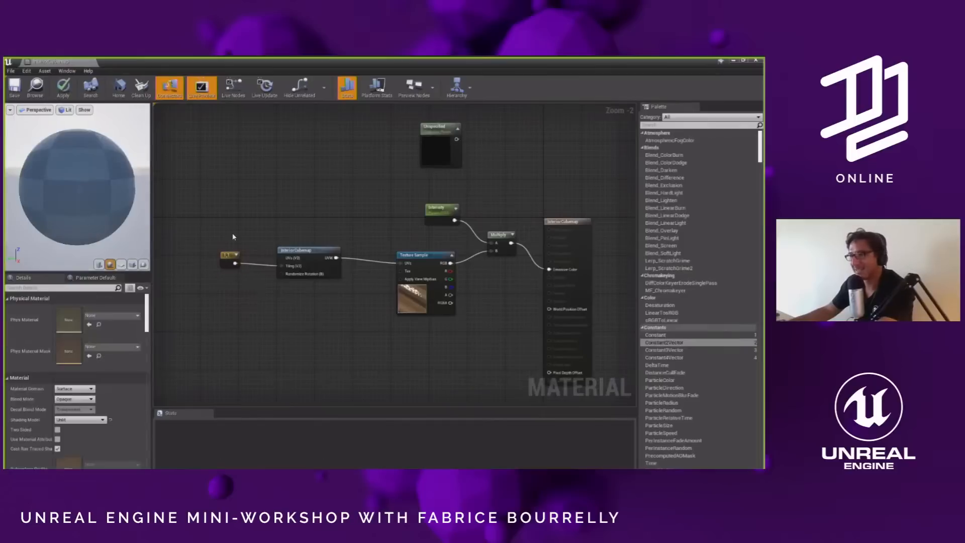
- Disconnect the constant from the InteriorCubemap node's Tiling input, then save the material
left_click_drag(94, 188, 112, 246)
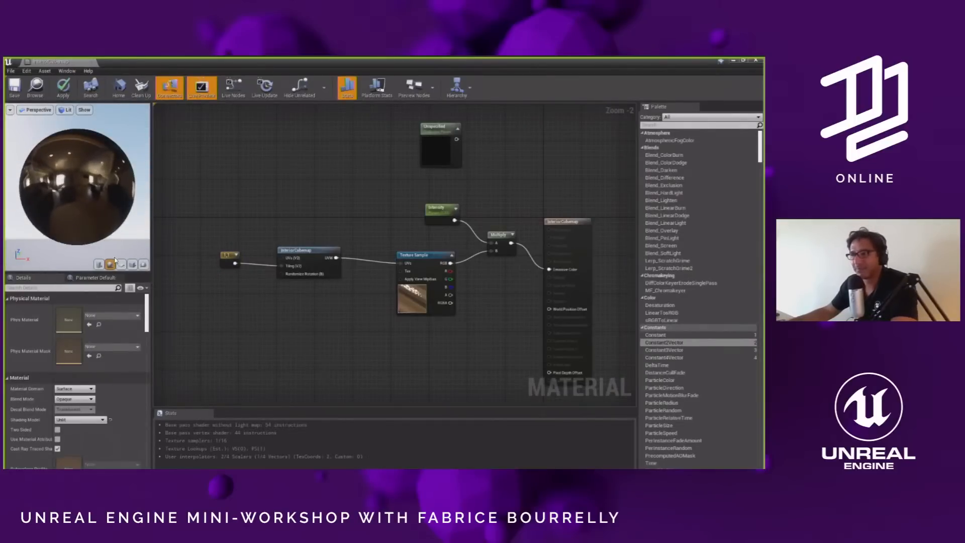
left_click(257, 264, "alt")
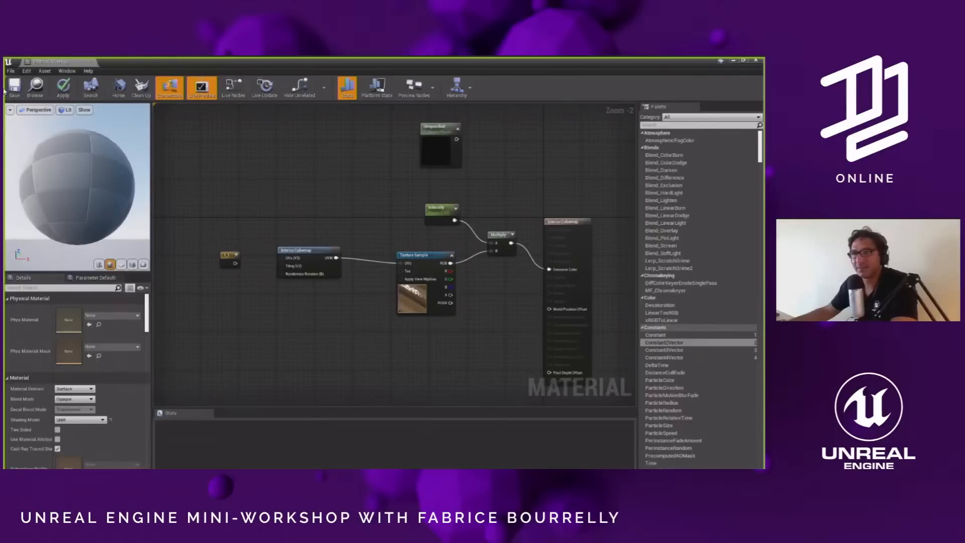
left_click(14, 86)
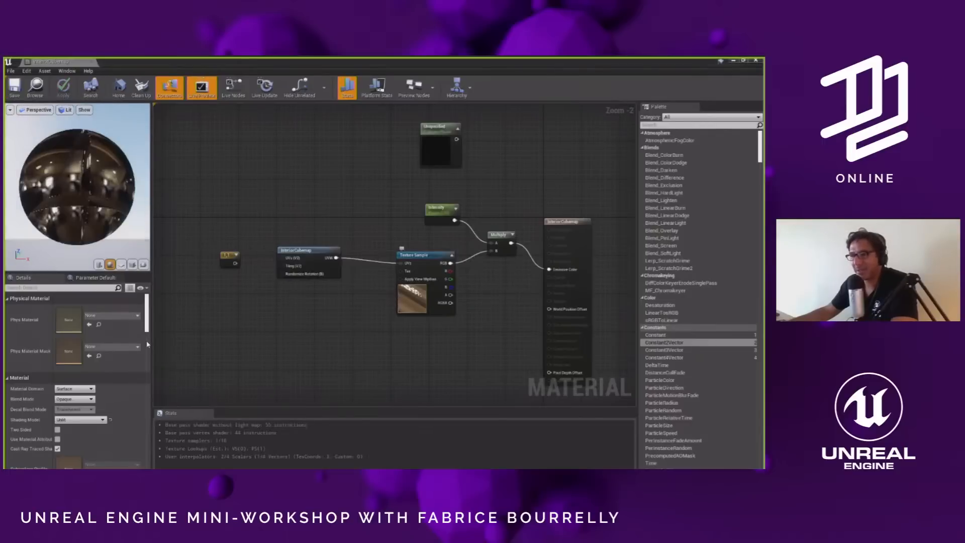
scroll(142, 356, "down", 5)
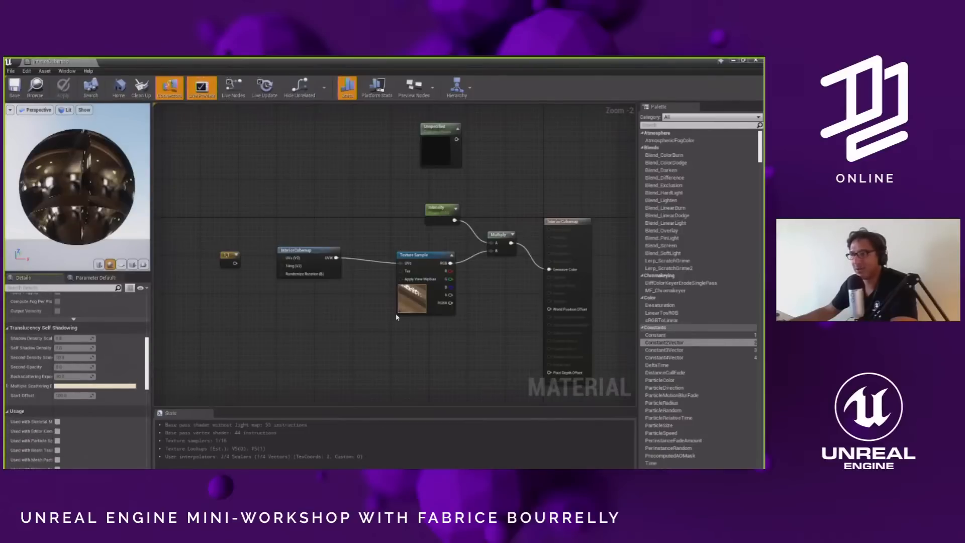
- Open the Texture Sample's wooden lounge cubemap to examine the panorama, then return to the material and inspect its preview
double_click(409, 300)
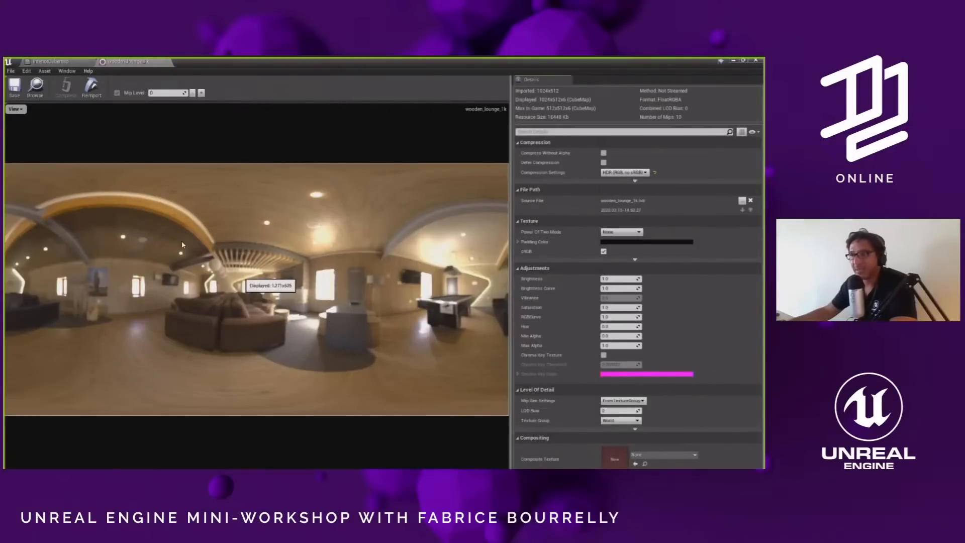
left_click(166, 62)
left_click_drag(76, 173, 78, 194)
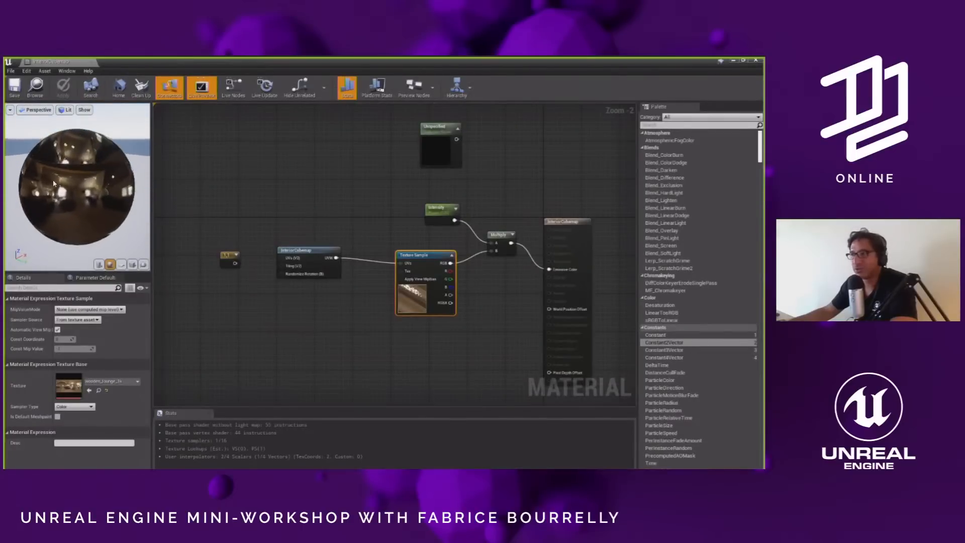
- Set the Intensity parameter's default value to 1 and inspect the interior on the preview sphere
left_click(438, 211)
left_click_drag(71, 335, 76, 332)
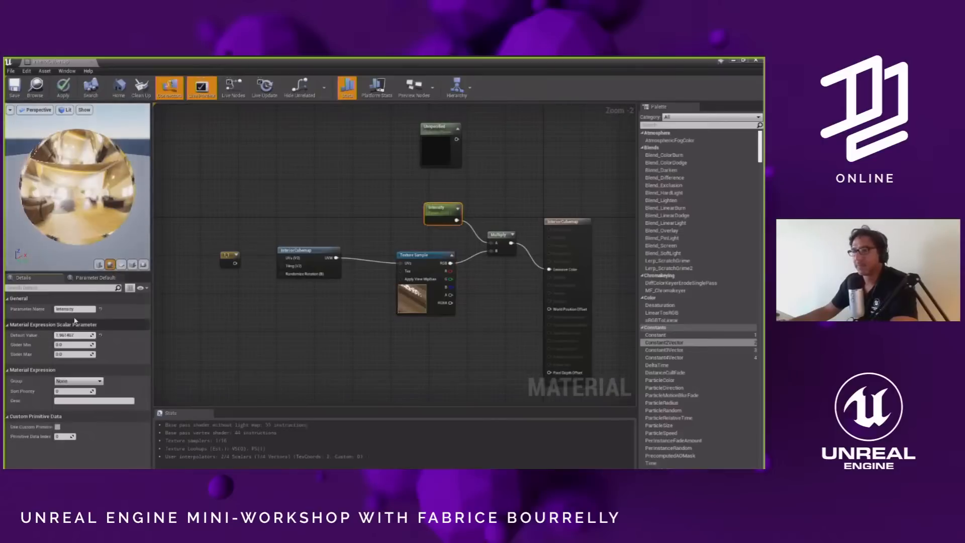
left_click_drag(78, 211, 68, 183)
left_click(77, 334)
type("1")
key("Return")
scroll(86, 202, "down", 3)
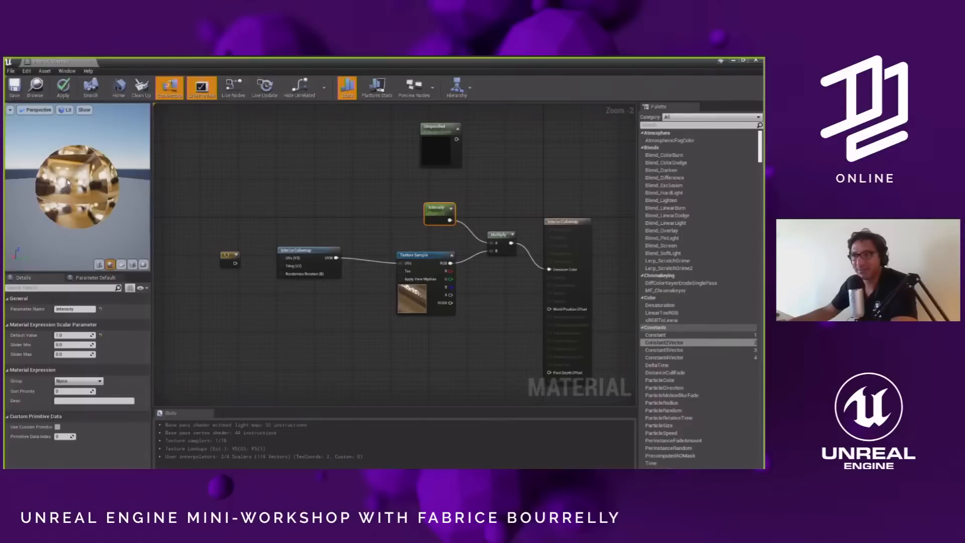
scroll(71, 180, "up", 4)
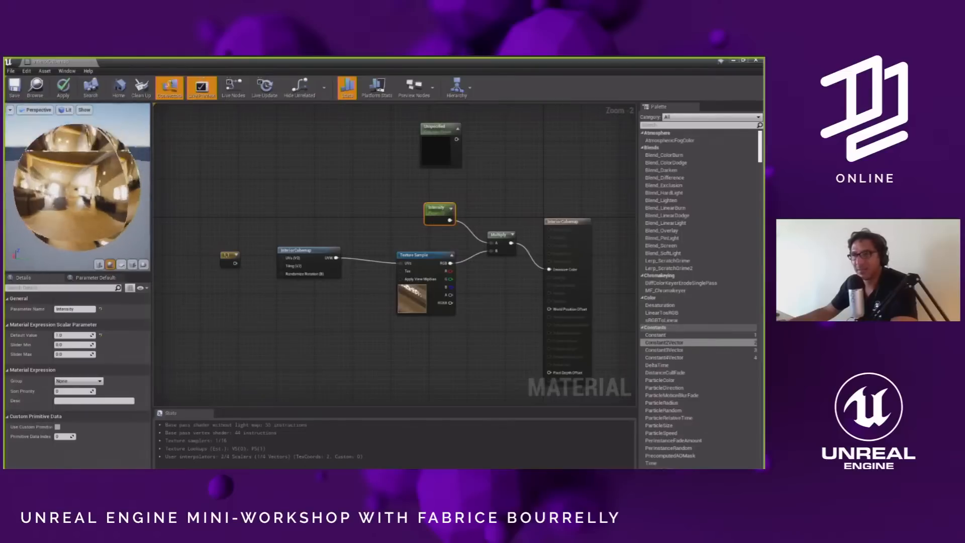
mouse_move(73, 186)
left_mouse_down()
mouse_move(91, 176)
mouse_move(66, 163)
mouse_move(85, 163)
mouse_move(73, 171)
left_mouse_up()
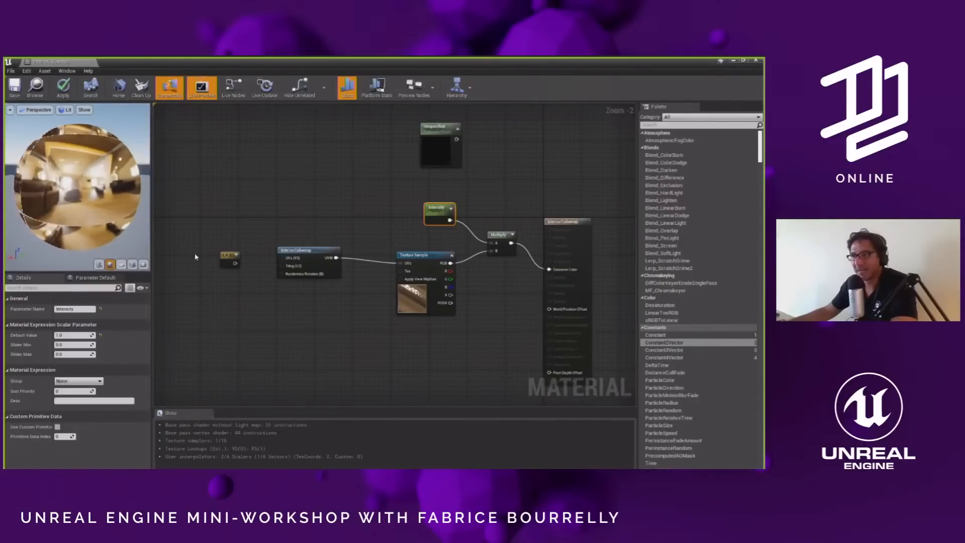
- Reconnect the constant to the InteriorCubemap node's Tiling input and delete the Unspecified collection parameter node
left_click_drag(234, 262, 285, 267)
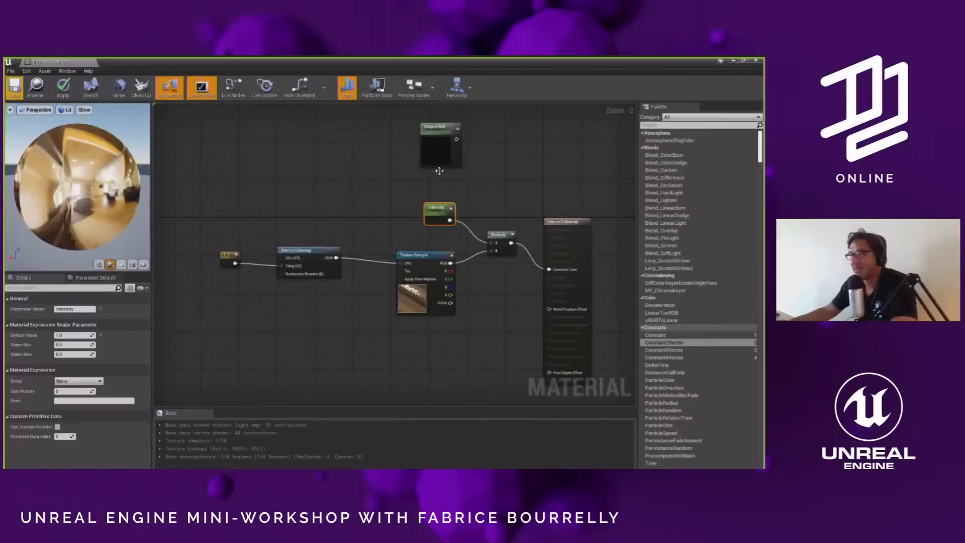
left_click_drag(448, 130, 413, 149)
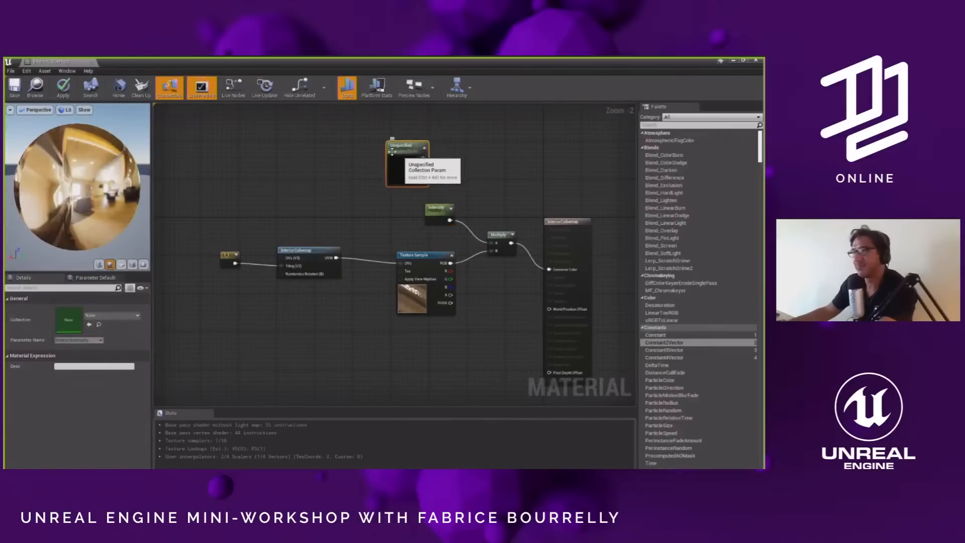
key("Delete")
- Open the light parameter collection in the Materials folder and add a second scalar parameter named HDRI
left_click_drag(326, 63, 433, 94)
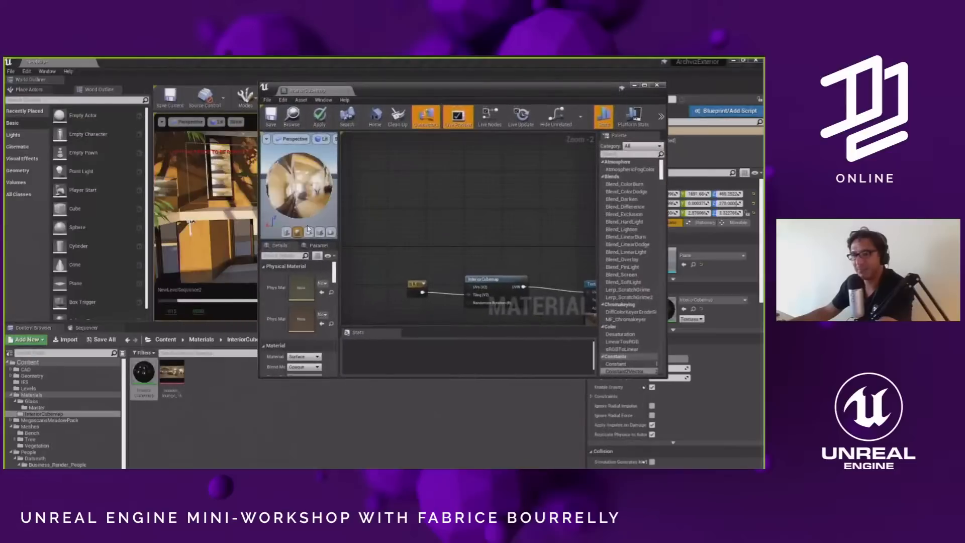
left_click(31, 395)
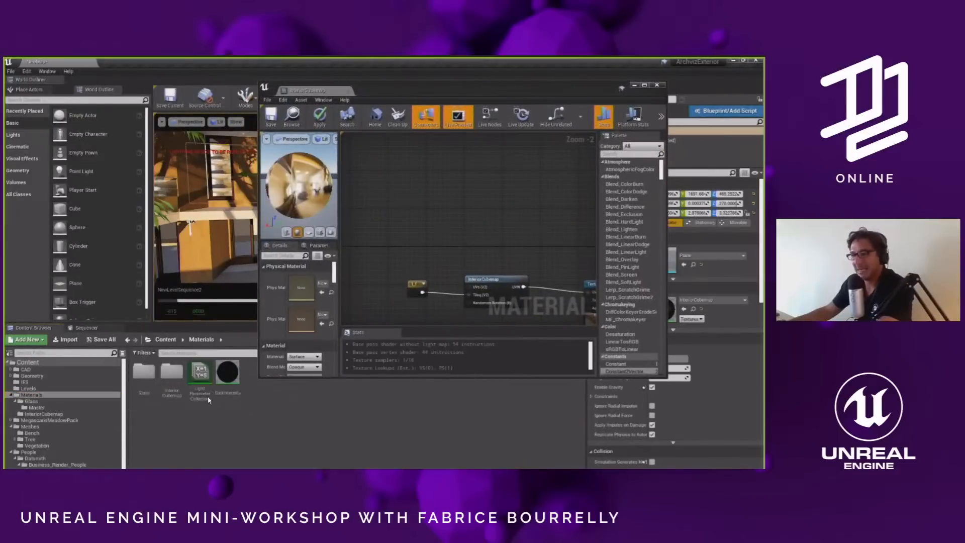
left_click(201, 375)
double_click(203, 376)
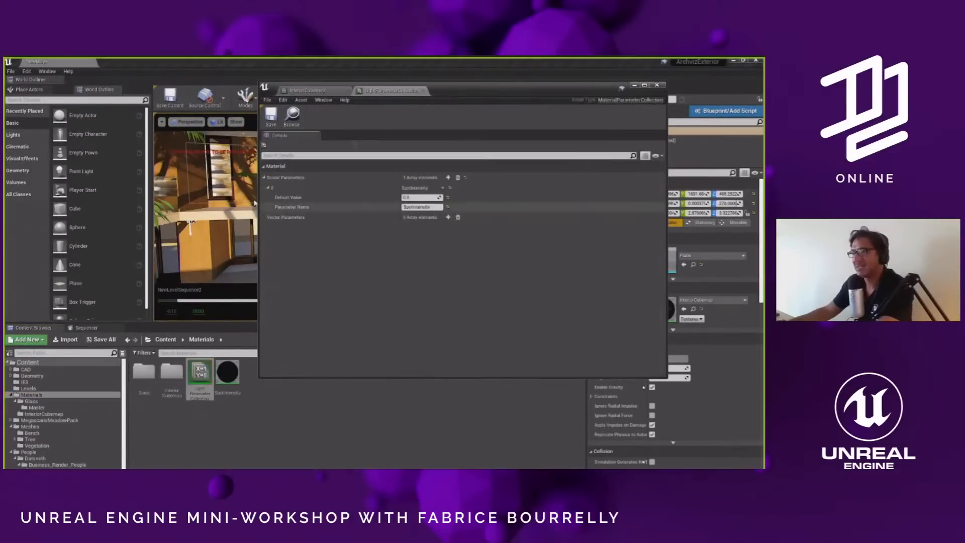
left_click(448, 178)
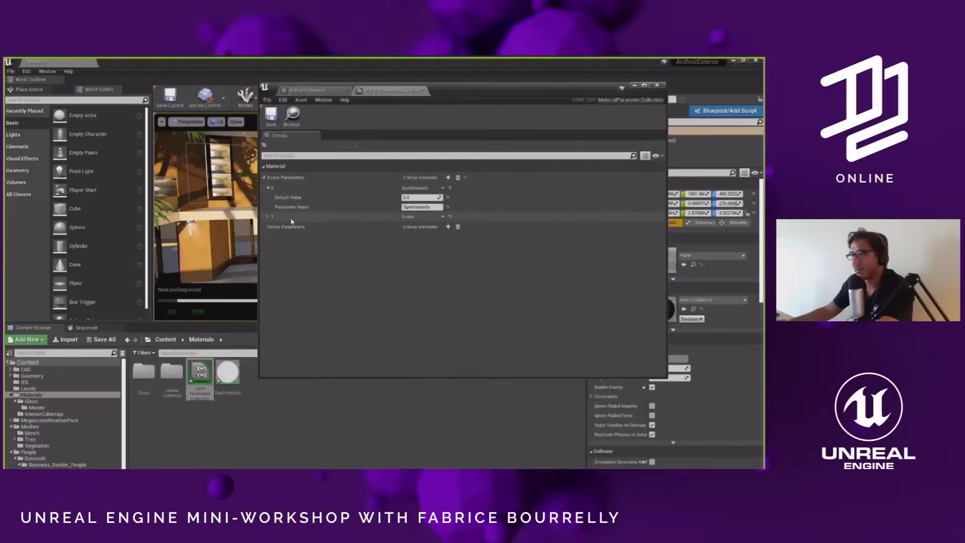
left_click(267, 216)
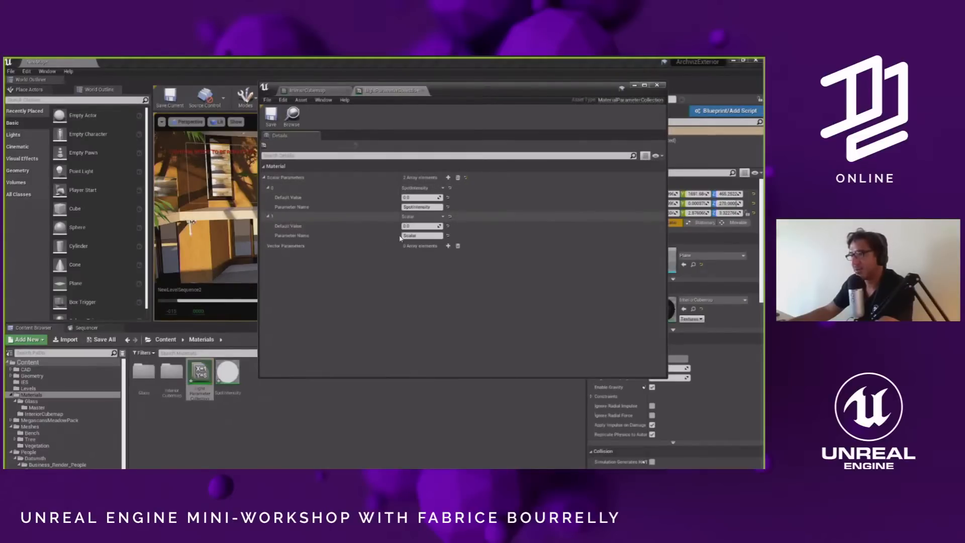
type("HDRI")
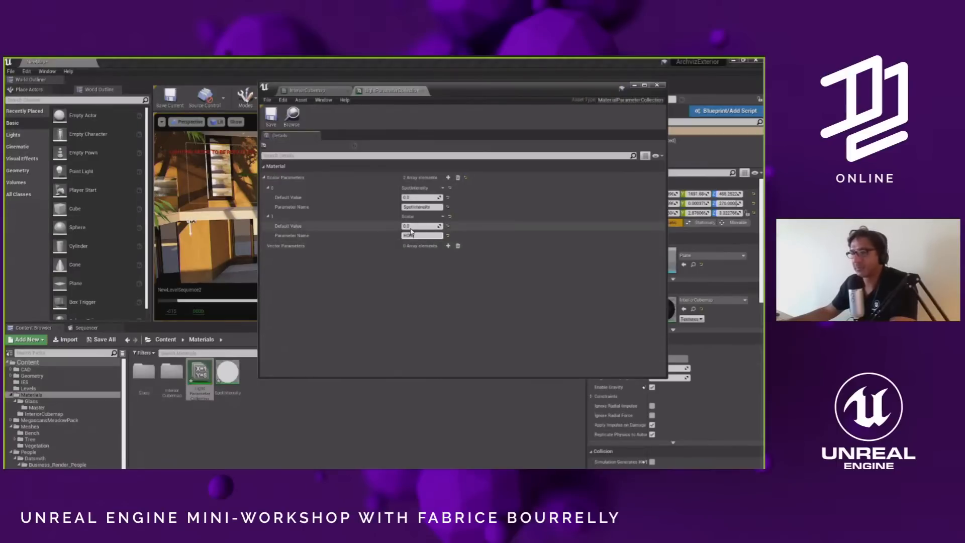
- Add the HDRI parameter to the LightParameterCollection track in Sequencer and move its first keyframe to about frame 212
left_click(86, 327)
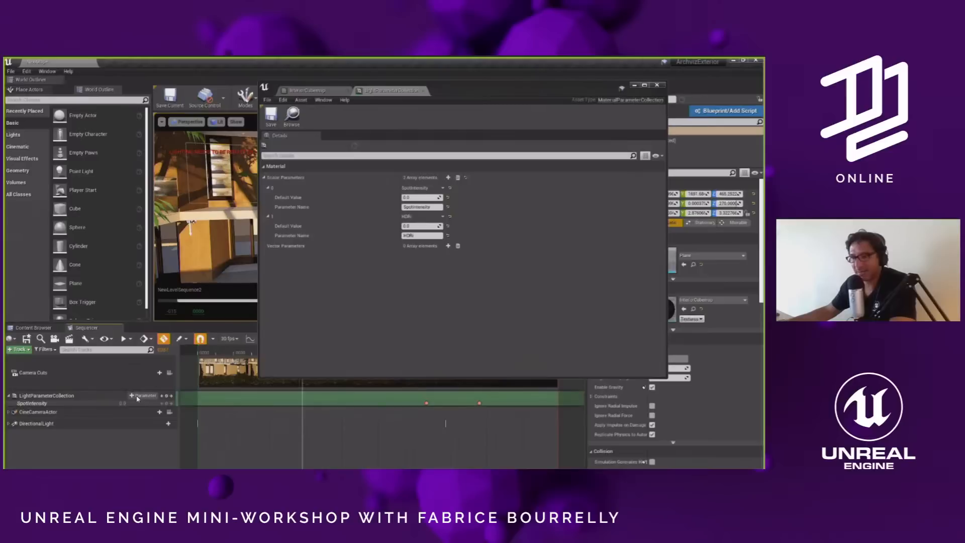
left_click(138, 399)
left_click(150, 409)
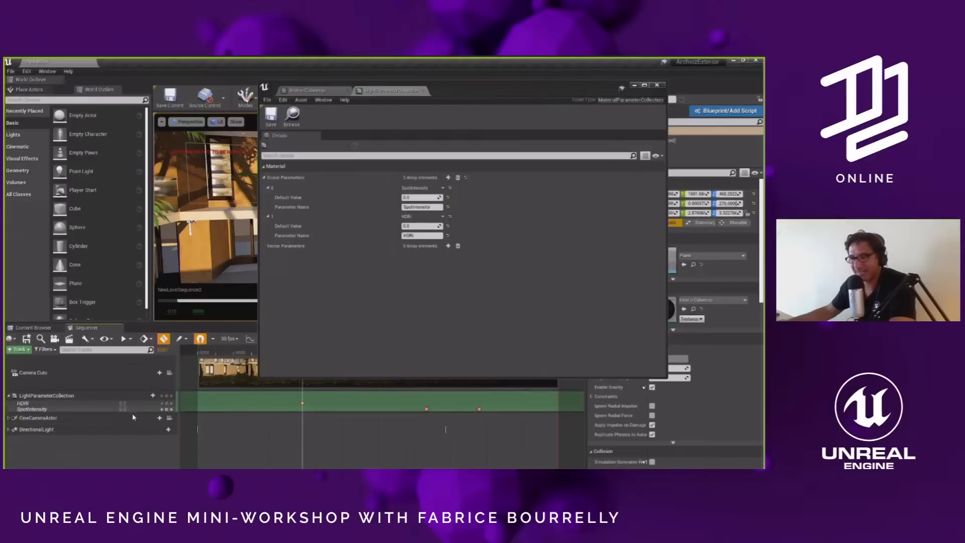
left_click_drag(302, 402, 453, 408)
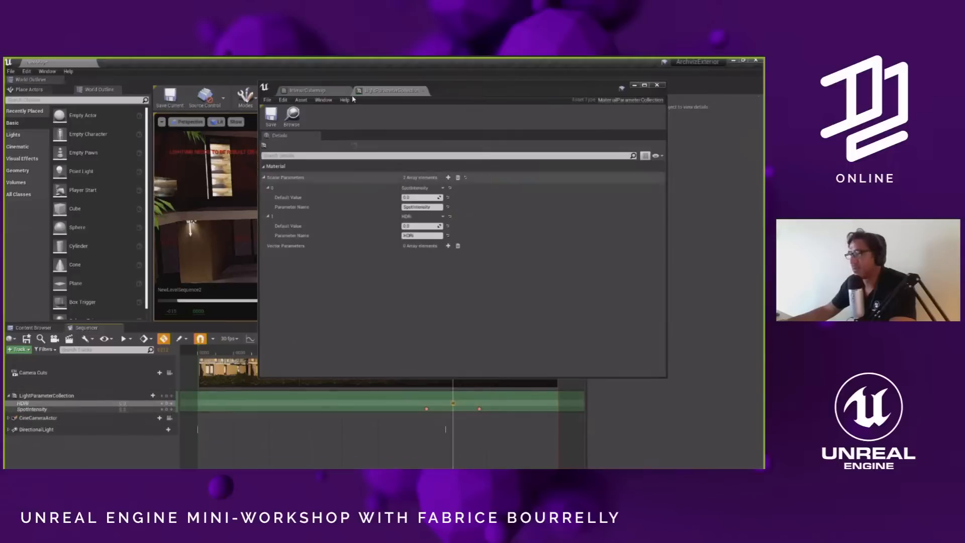
- Add the light parameter collection to the Interior Cubemap material, set it to HDRI, feed it into Multiply's A input instead of Intensity, and save
left_click(307, 90)
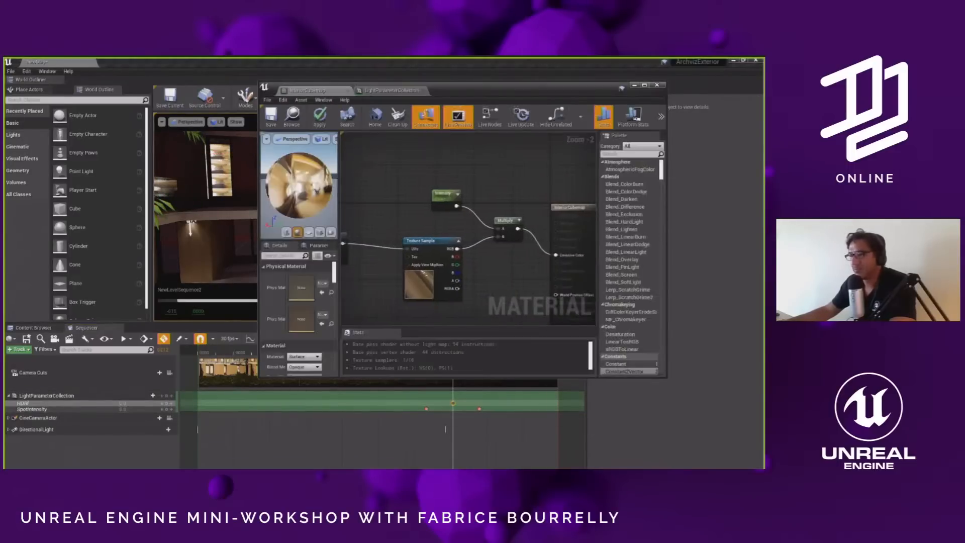
left_click(35, 327)
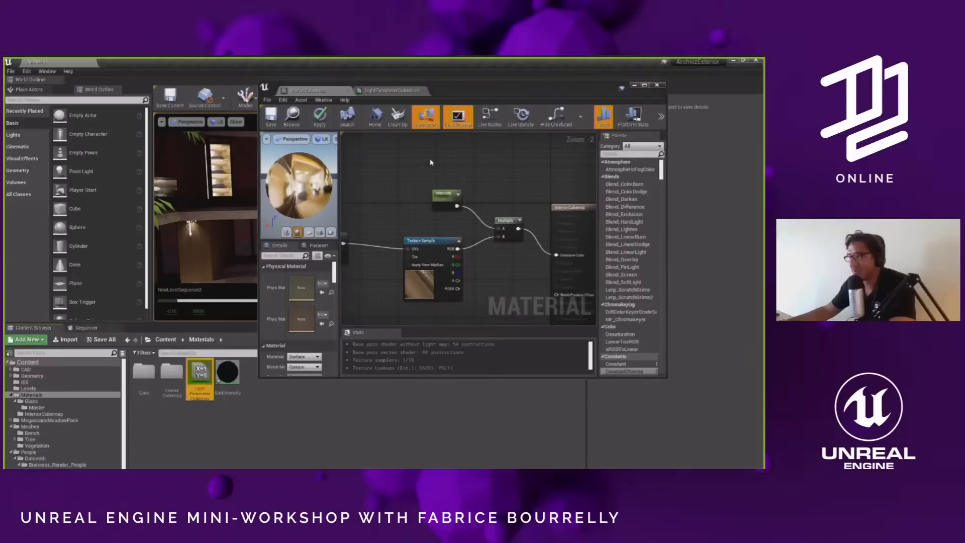
left_click_drag(430, 158, 497, 232)
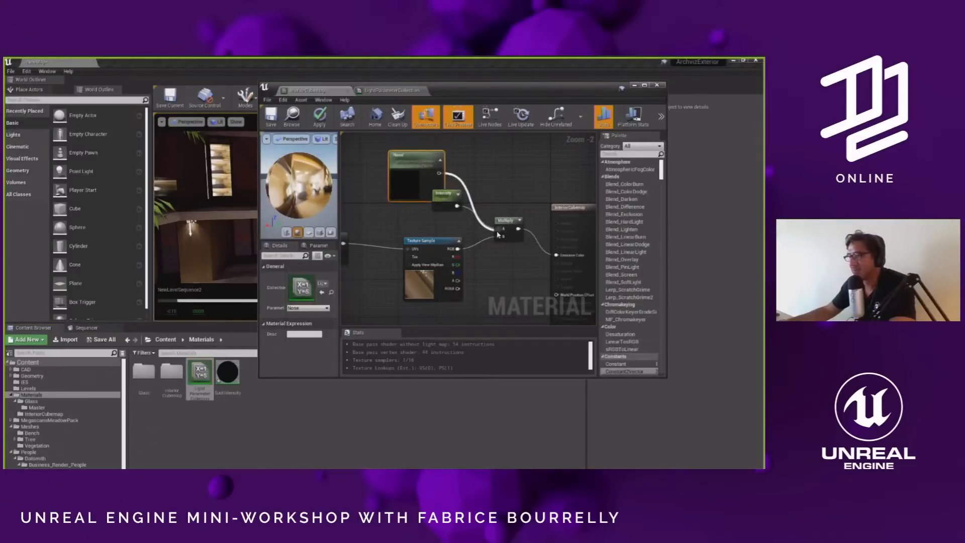
left_click(304, 325)
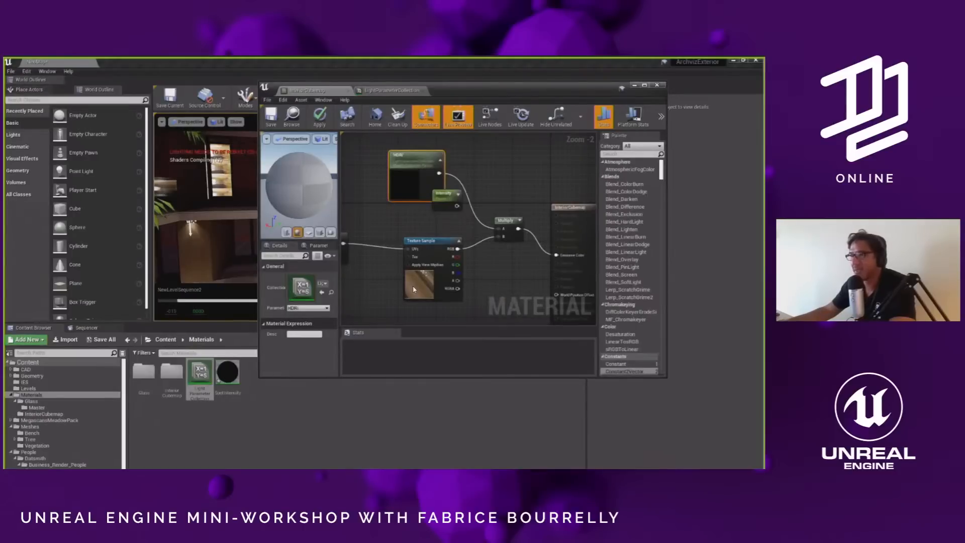
left_click_drag(414, 159, 400, 151)
key("ctrl+s")
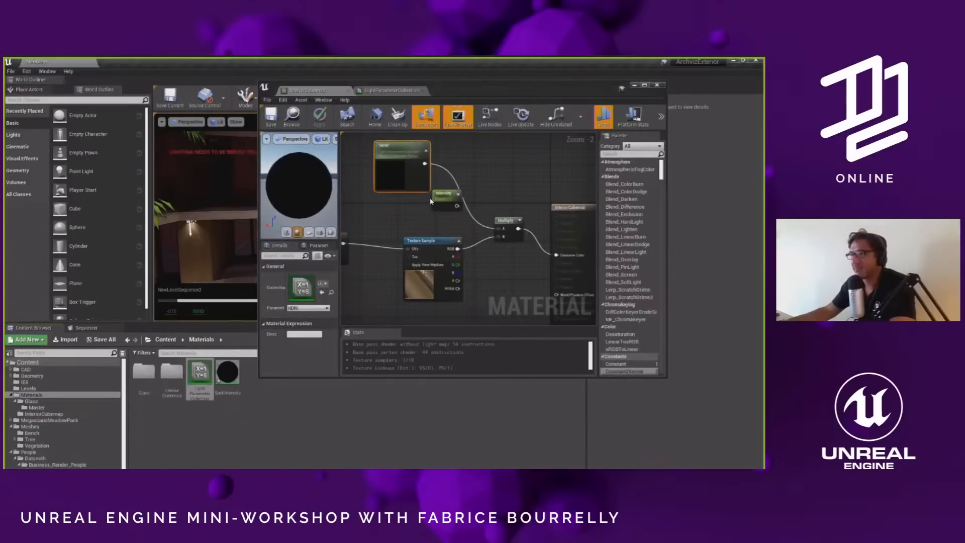
right_click_drag(433, 195, 596, 191)
left_click_drag(517, 90, 485, 271)
left_click(623, 267)
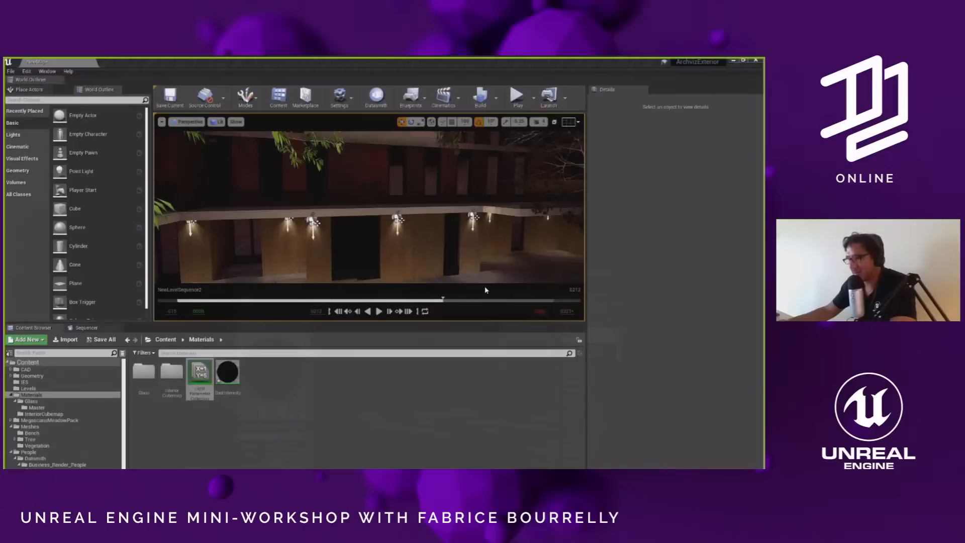
- Keyframe the HDRI parameter to 1 at frame 256 in the sequence
left_click(87, 328)
left_click_drag(454, 351, 505, 351)
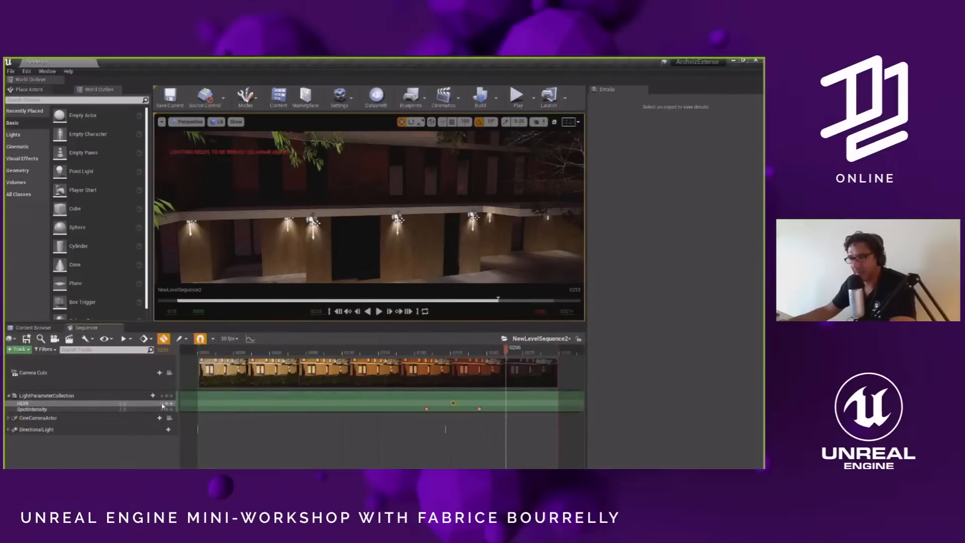
left_click(123, 403)
type("1")
key("Return")
- Examine the interior cubemaps behind the windows up close, then from a distance showing the whole night facade
right_click_drag(375, 255, 395, 274)
key("w")
key("w")
key("d")
key("s")
key("a")
key("s")
key("w")
right_click_drag(385, 207, 386, 207)
left_click(387, 209)
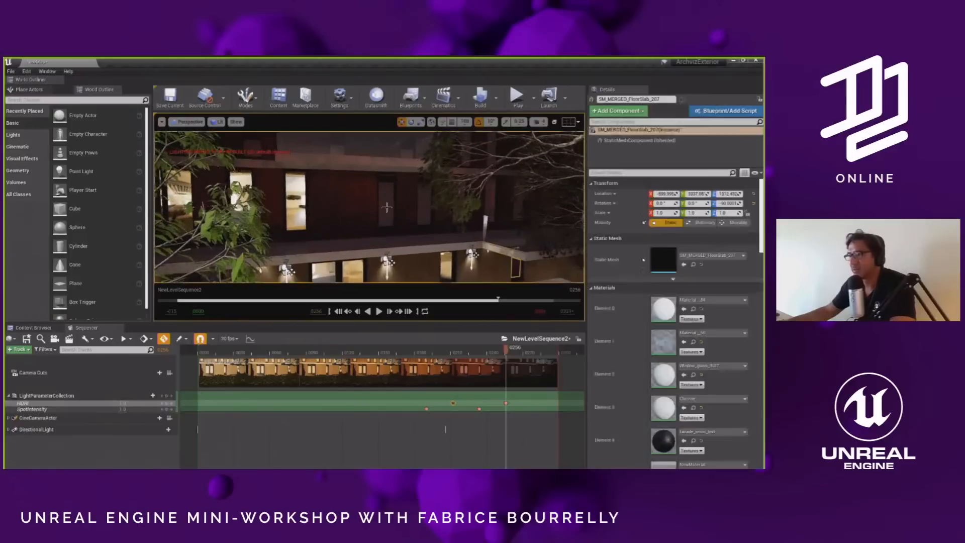
left_click(388, 214)
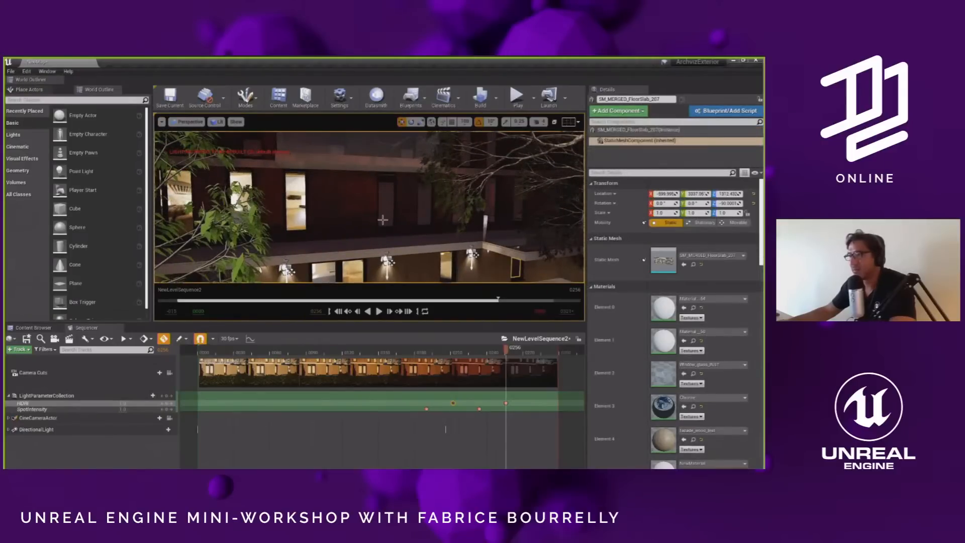
key("s")
mouse_move(388, 214)
right_mouse_down()
mouse_move(385, 235)
mouse_move(391, 226)
right_mouse_up()
key("s")
key("s")
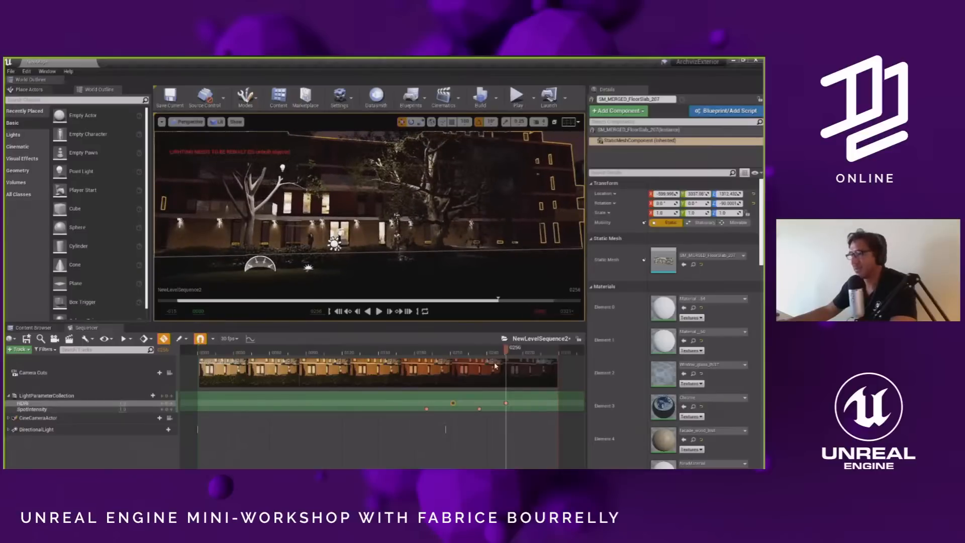
- Scrub and play the sequence to review the day-to-night transition with the interior lights, then pause at frame 61
left_click_drag(436, 350, 378, 350)
left_click_drag(291, 351, 494, 414)
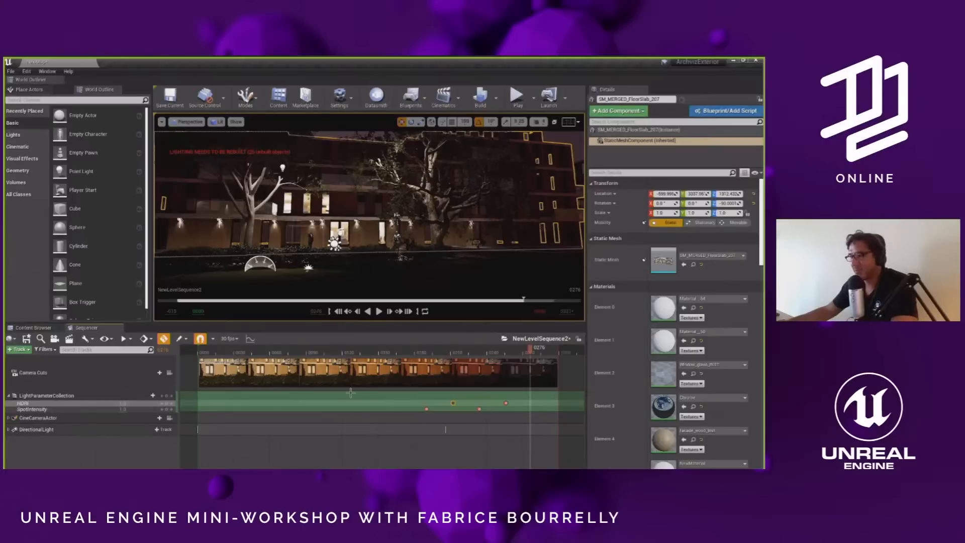
key("space")
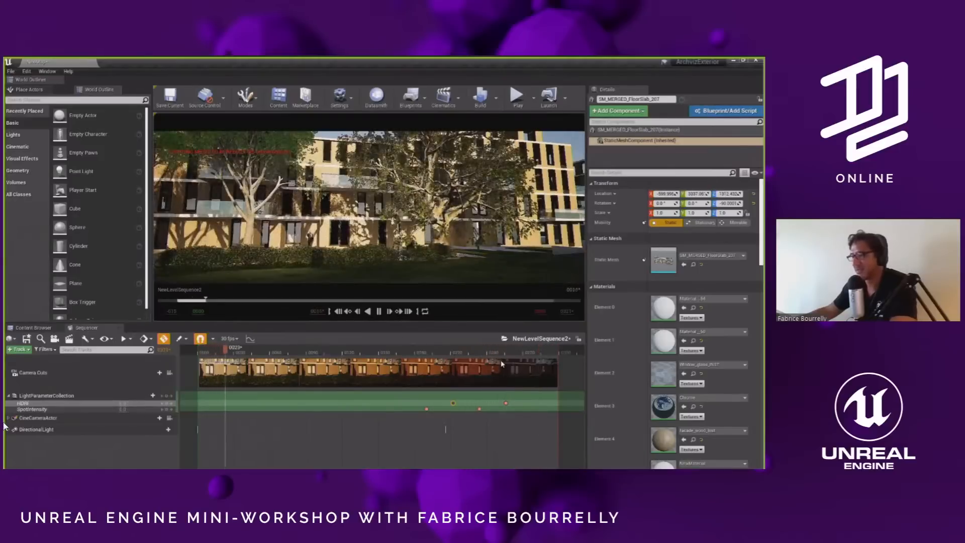
left_click(379, 312)
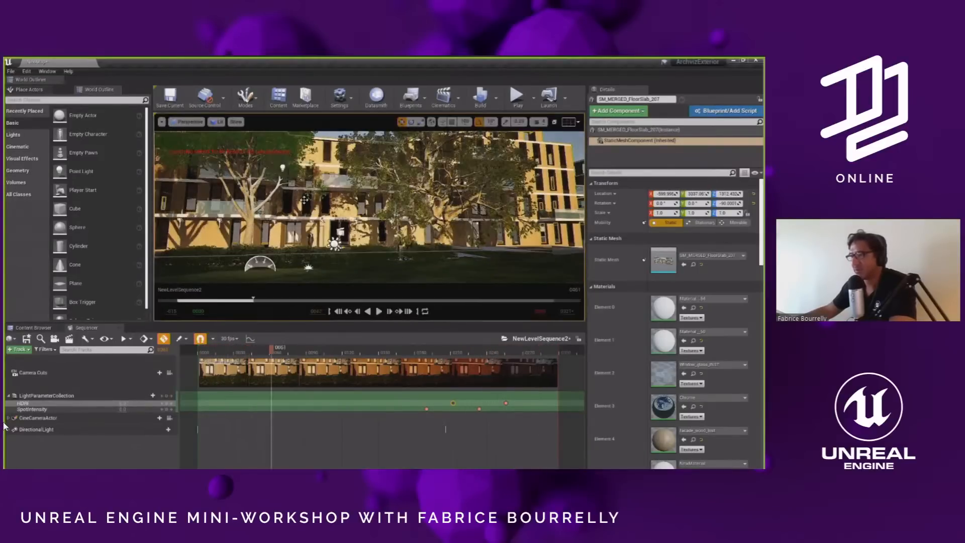
- Duplicate the first-floor interior cubemap plane and move the copy up behind the upper-floor windows
left_click(315, 235)
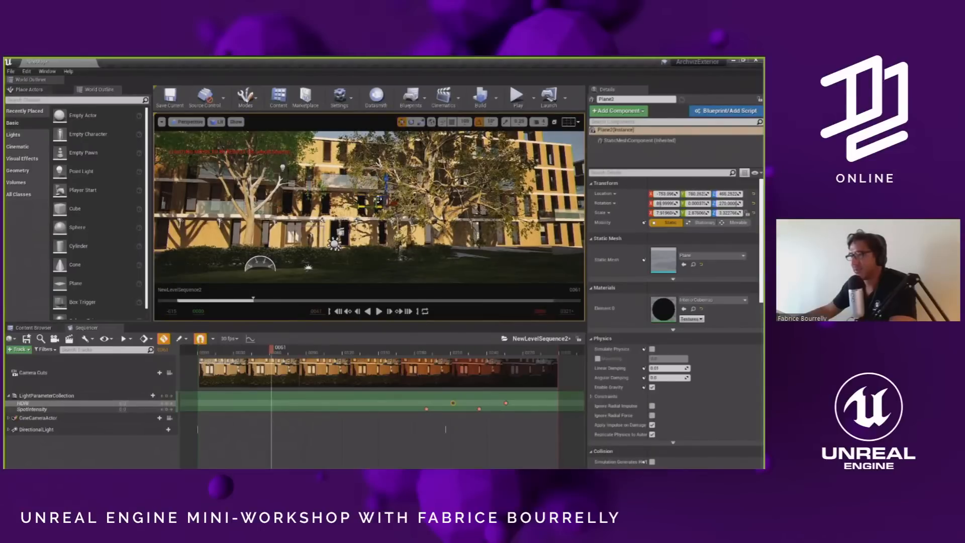
left_click_drag(378, 199, 377, 199, "alt")
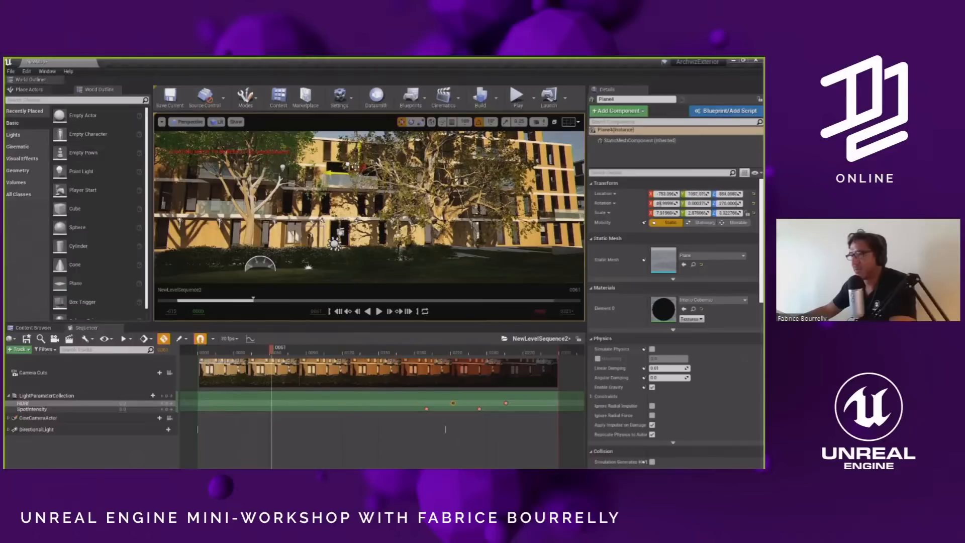
left_click_drag(361, 166, 336, 147)
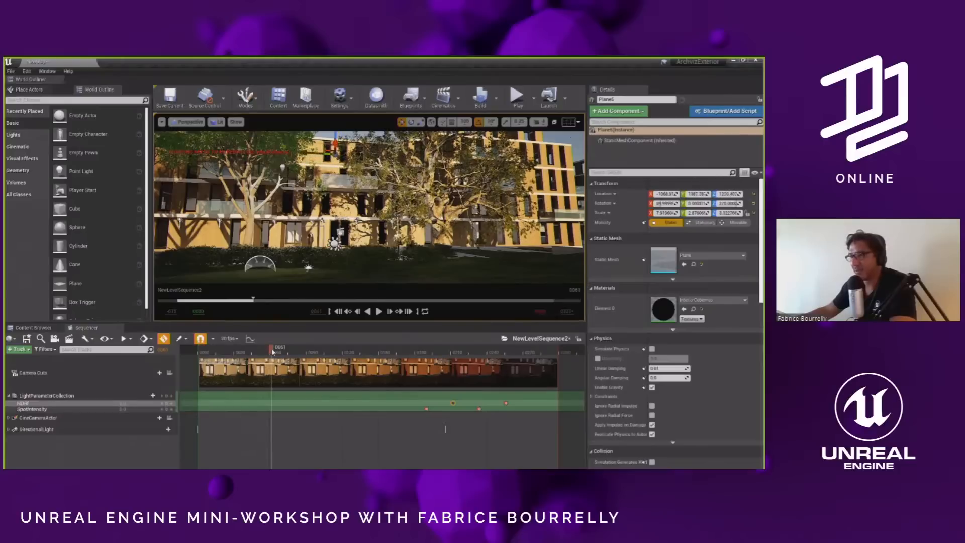
- Scrub the sequence through dusk to night from a wider view to review the lit windows, stopping at frame 275
left_click_drag(371, 345, 507, 353)
right_click_drag(396, 243, 396, 251)
key("s")
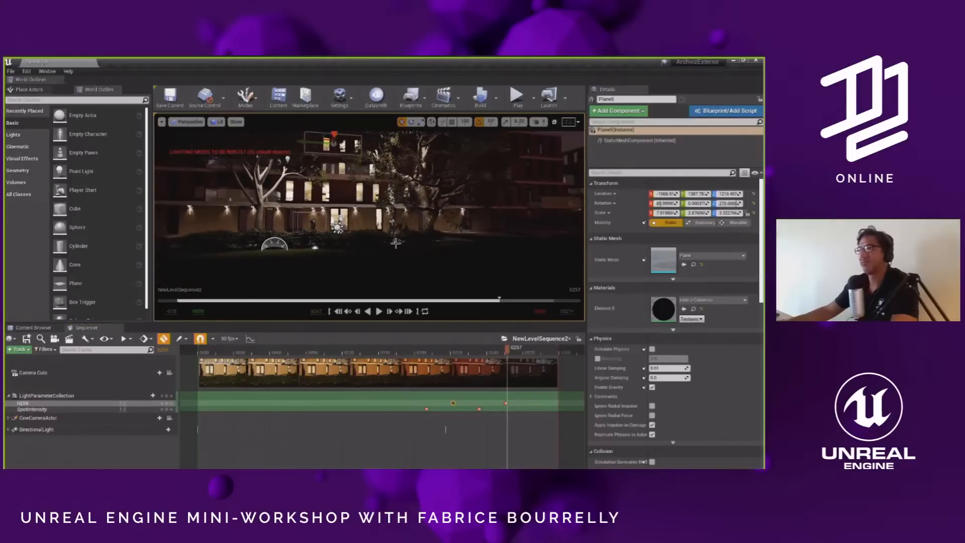
key("Escape")
scroll(396, 243, "down", 3)
left_click_drag(491, 350, 428, 337)
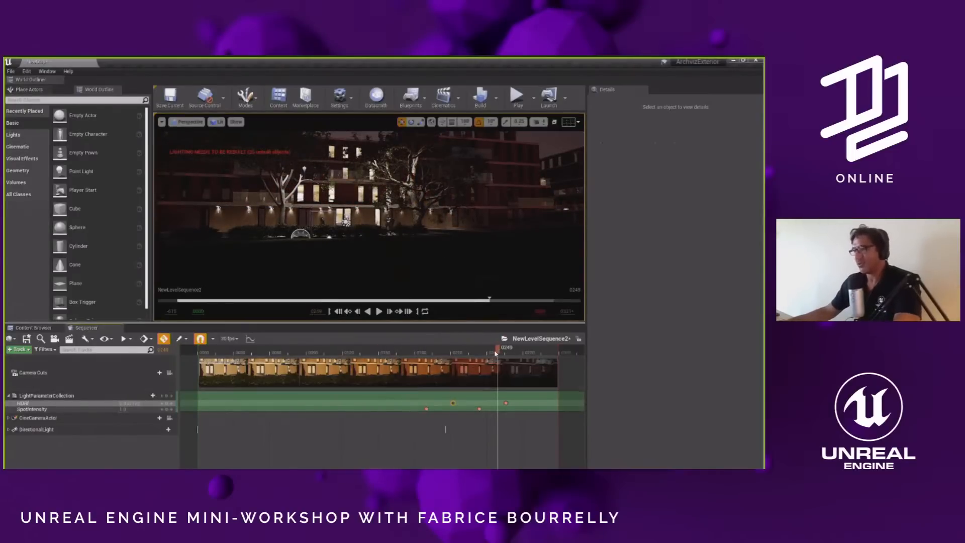
left_click_drag(467, 354, 528, 343)
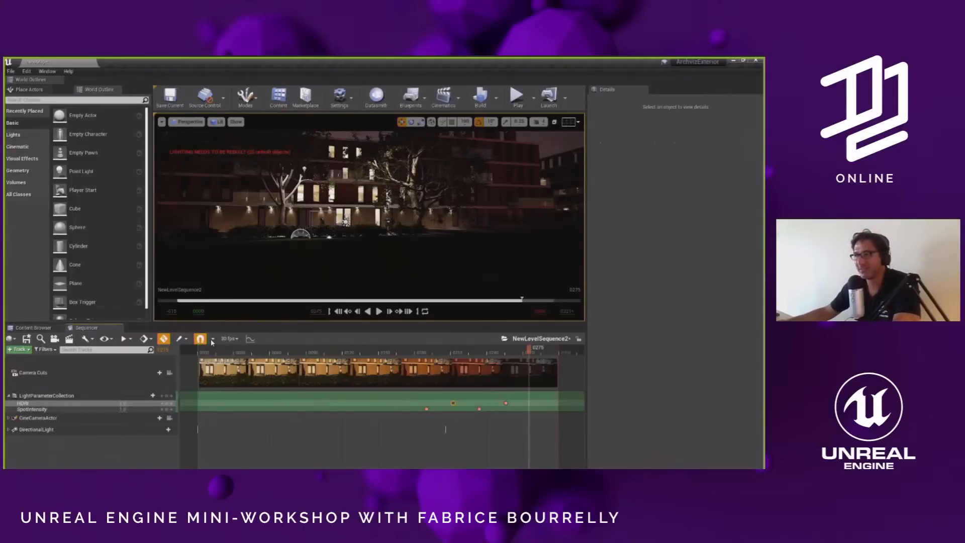
- Set the movie render resolution to 1920 x 1080 and close the render settings without capturing
left_click_drag(350, 162, 371, 154)
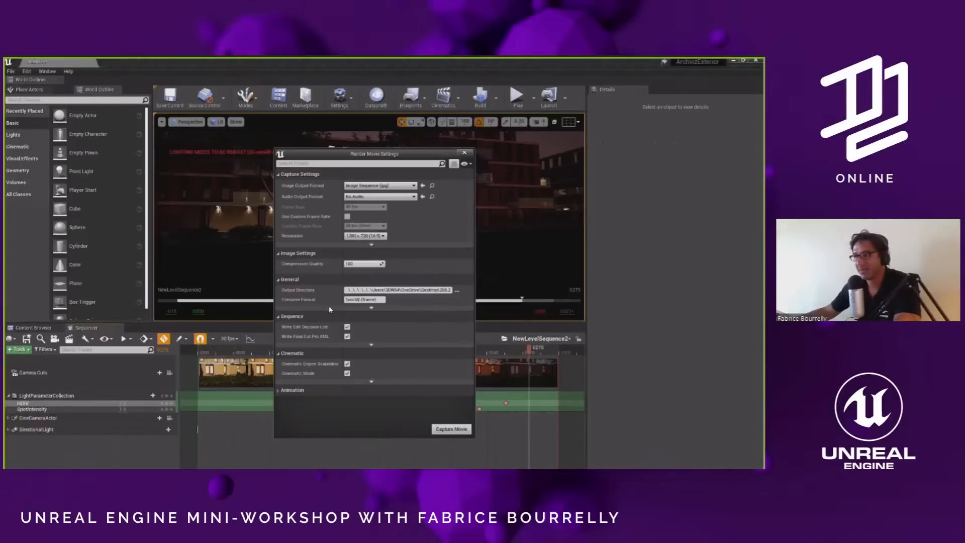
left_click(359, 238)
left_click(353, 263)
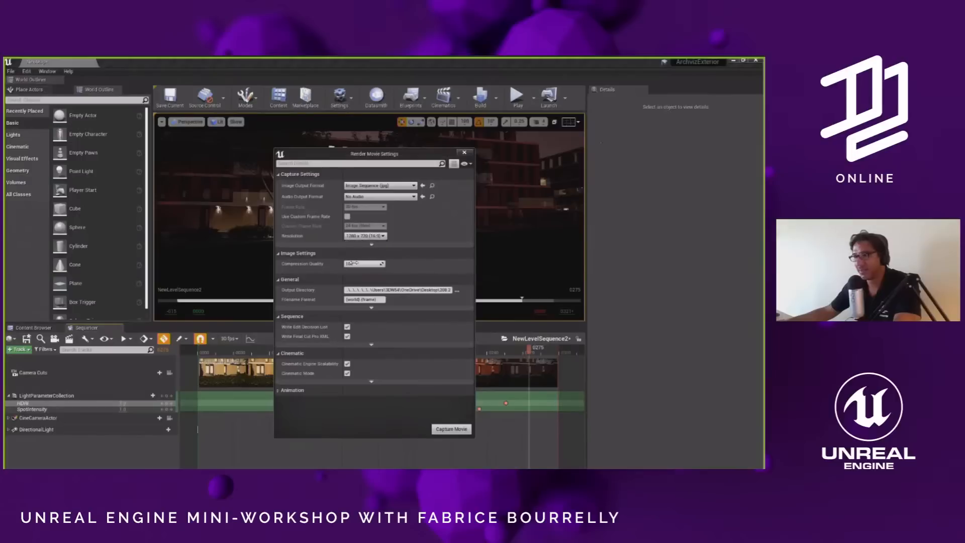
left_click(365, 236)
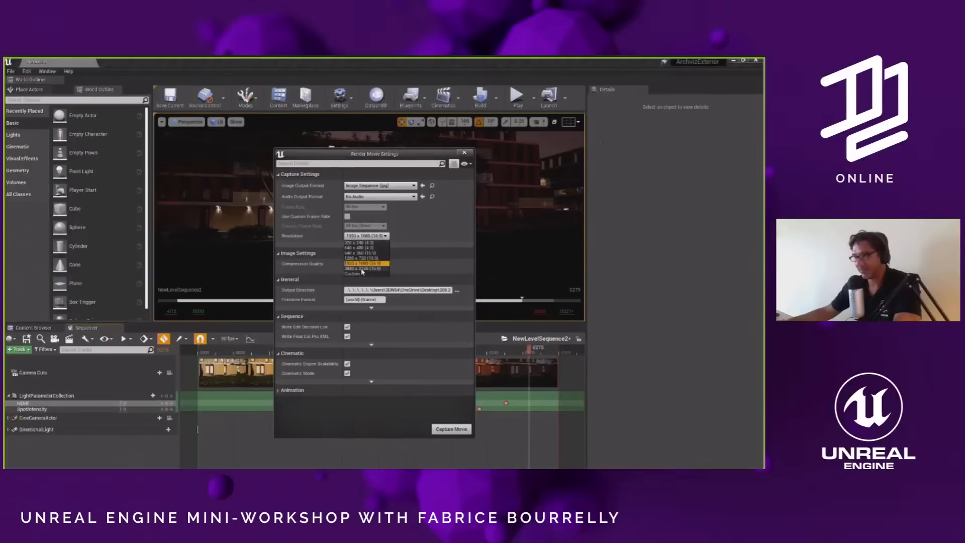
left_click_drag(411, 155, 231, 172)
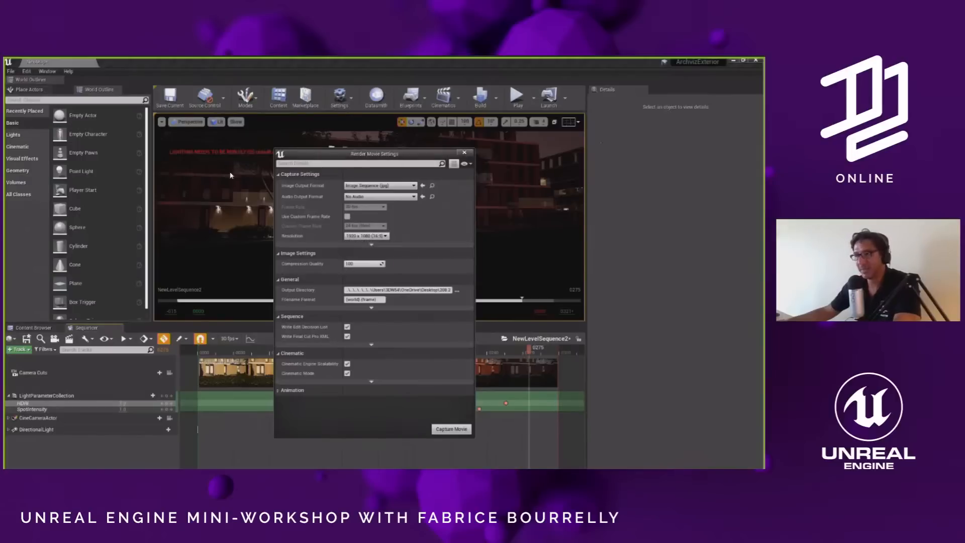
left_click(283, 169)
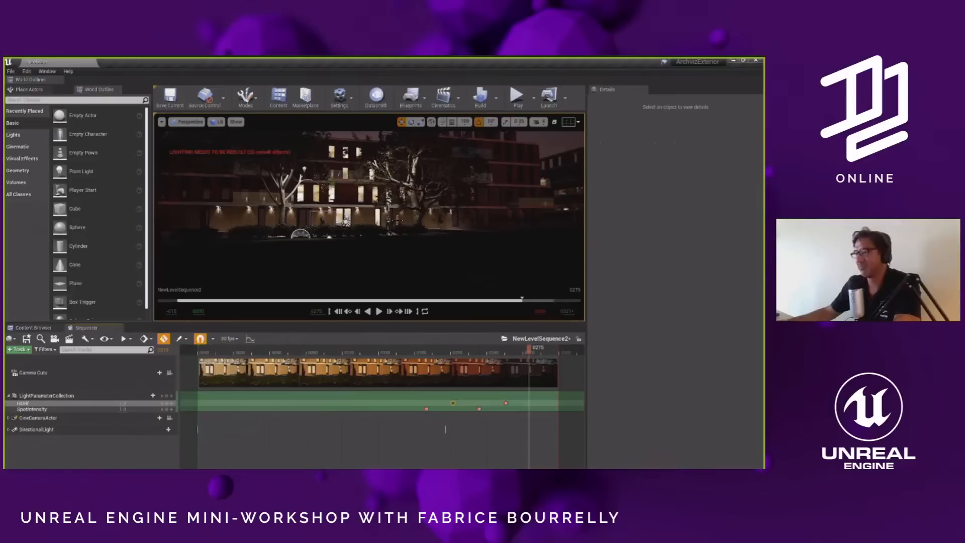
- Lock the viewport to the CineCameraActor and hide the editor icons with game view
right_click_drag(397, 220, 375, 220)
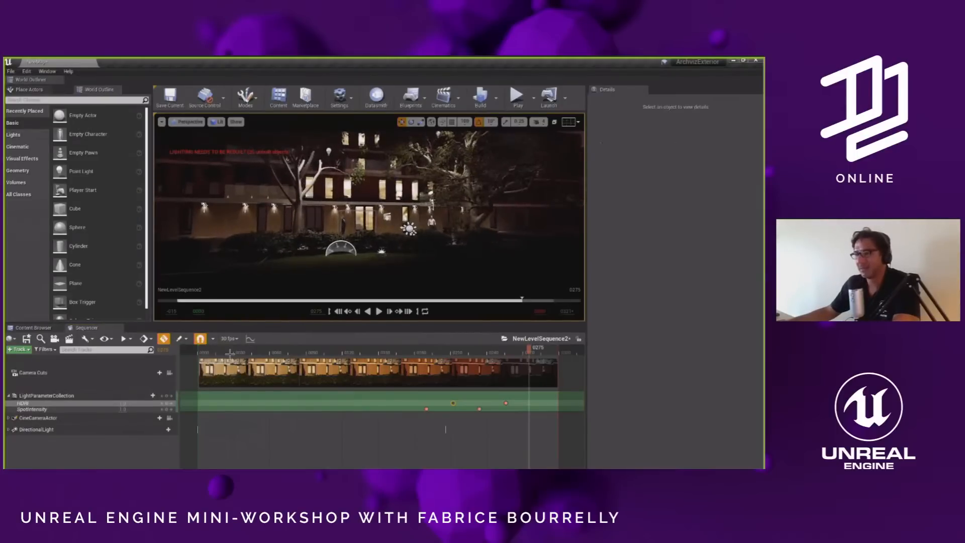
left_click(169, 373)
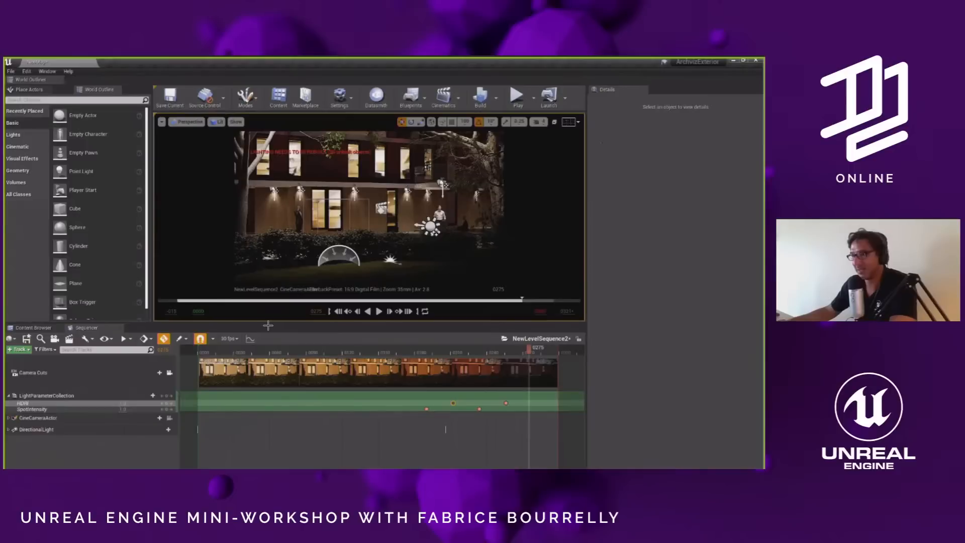
left_click(169, 417)
key("g")
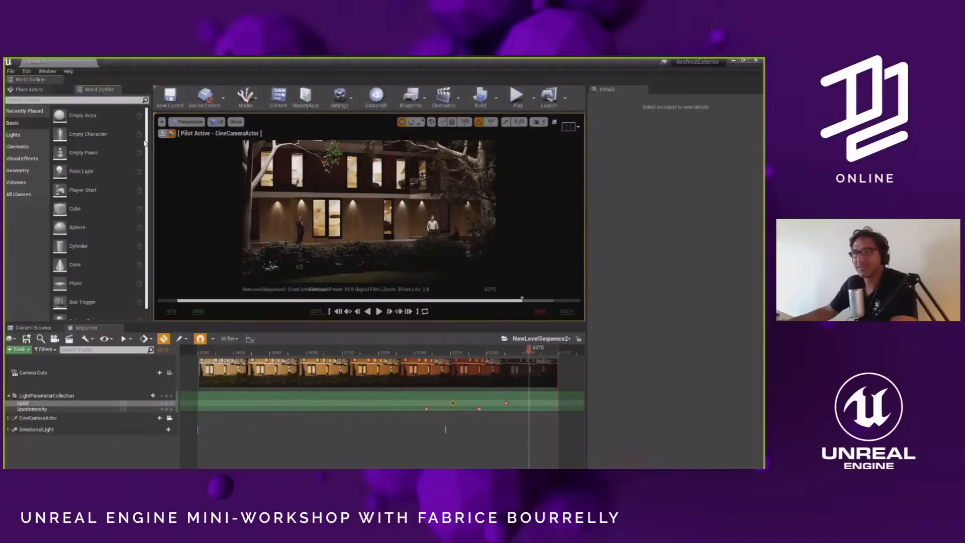
- Enlarge the World Outliner and set the SkyLight's mobility to Movable
scroll(145, 143, "down", 1)
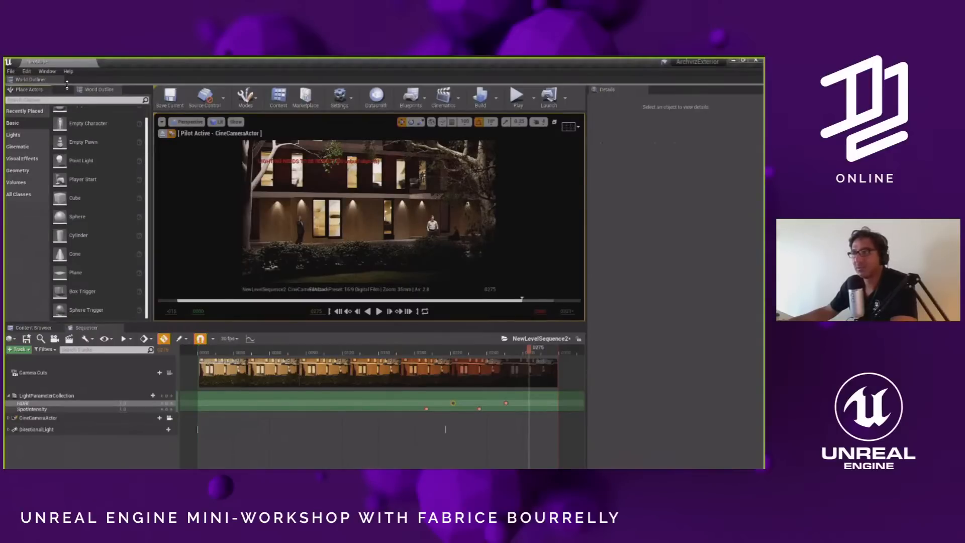
left_click_drag(67, 86, 98, 153)
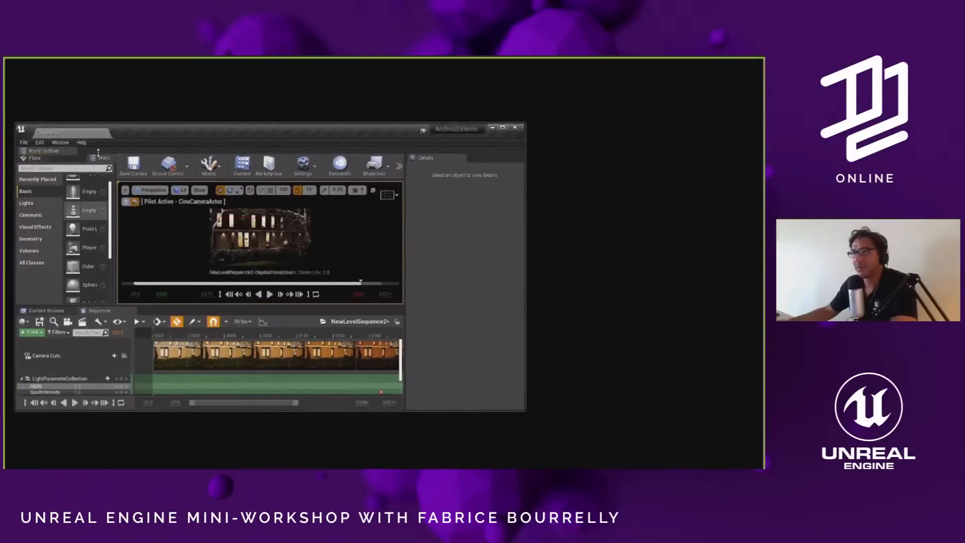
left_click_drag(69, 89, 69, 59)
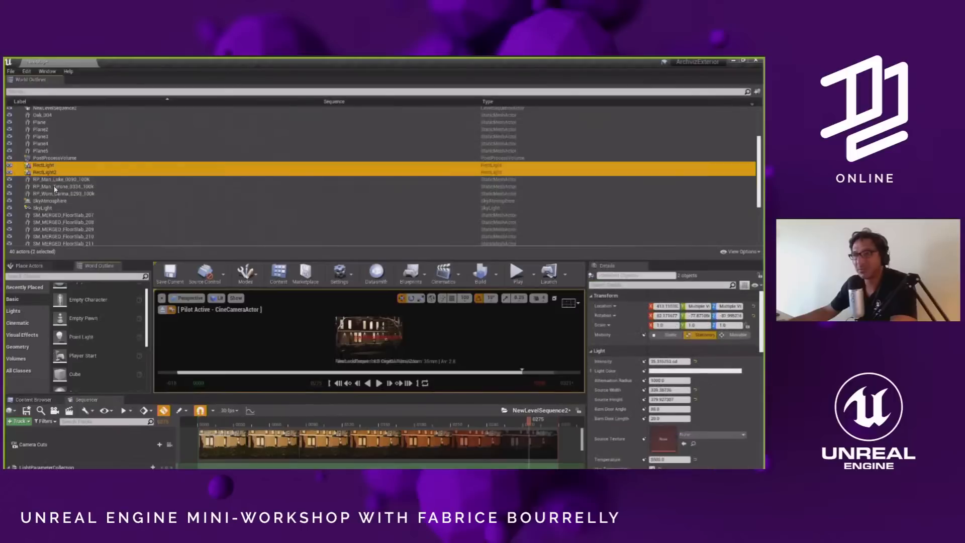
left_click(43, 208, "ctrl")
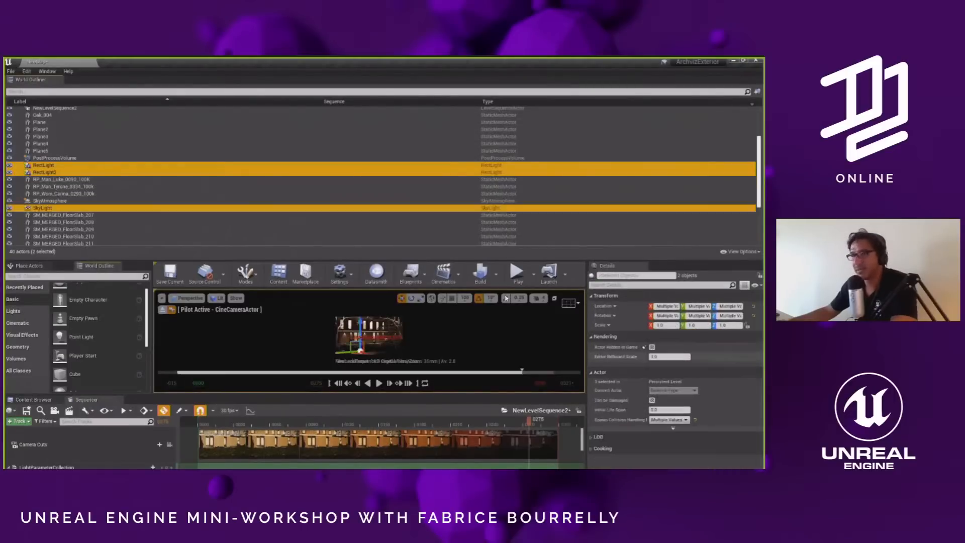
left_click(62, 208)
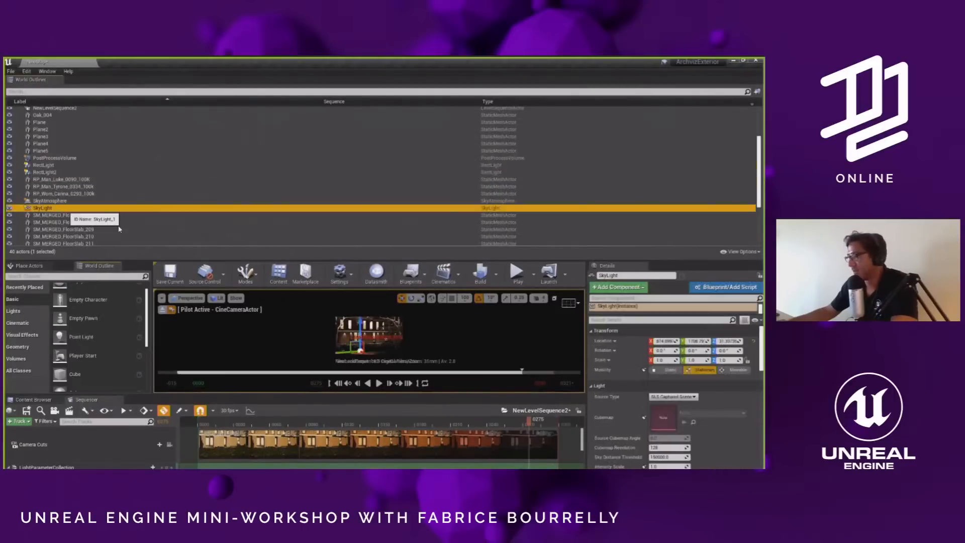
left_click(737, 370)
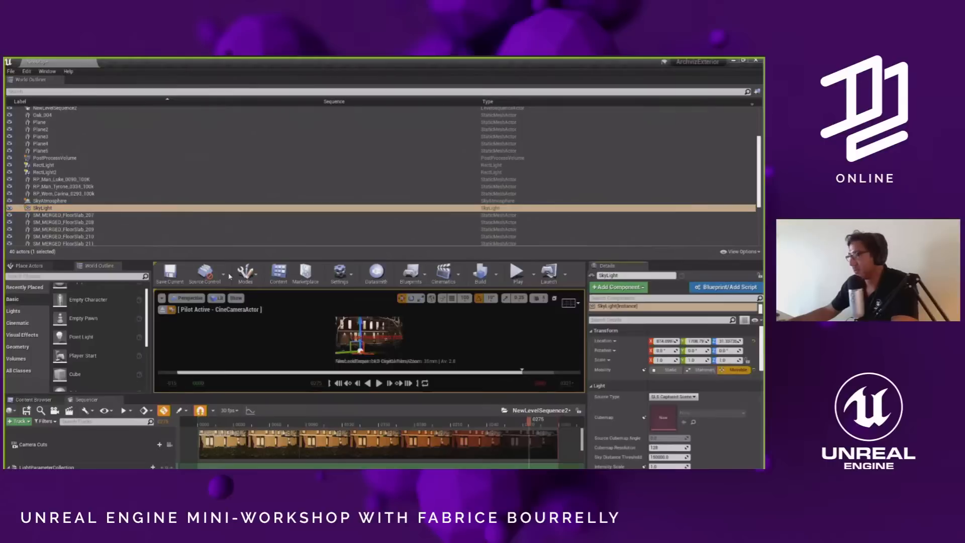
- Set the mobility of RectLight and RectLight2 to Movable
left_click(45, 164)
left_click(45, 172, "shift")
left_click(719, 335)
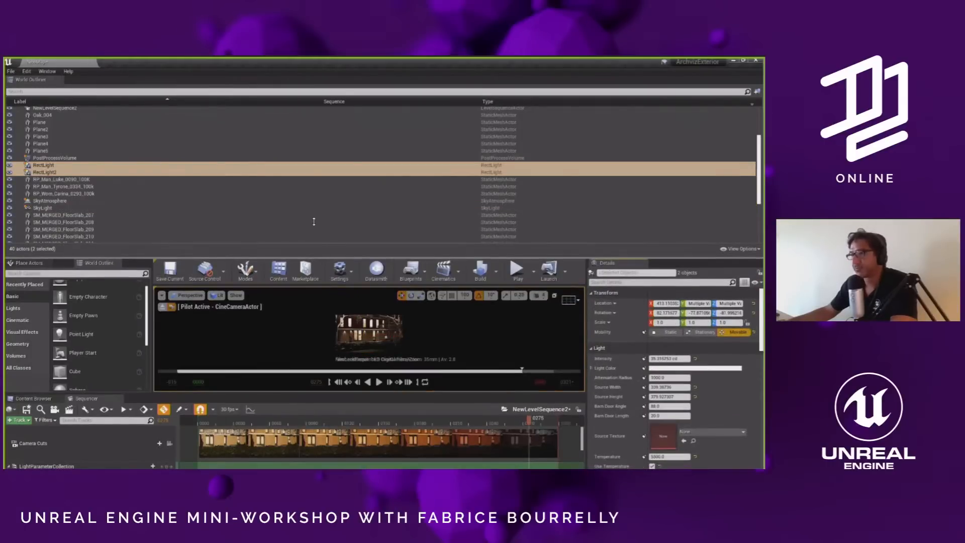
- Shrink the World Outliner to enlarge the camera view, and scrub the sequence back to frame 27 to review the daylight
left_click_drag(314, 221, 322, 92)
mouse_move(370, 325)
left_mouse_down()
mouse_move(373, 367)
mouse_move(374, 335)
left_mouse_up()
left_click(368, 264)
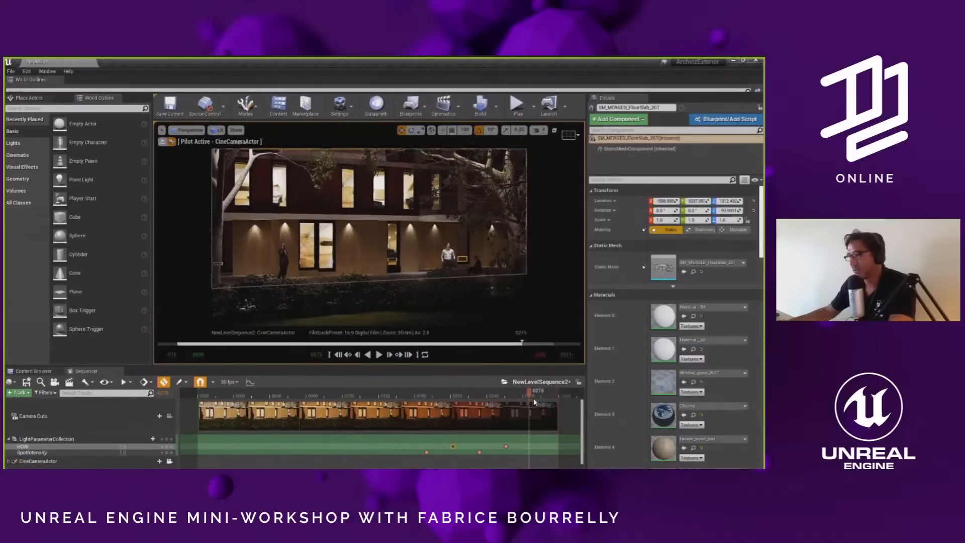
left_click_drag(409, 397, 231, 399)
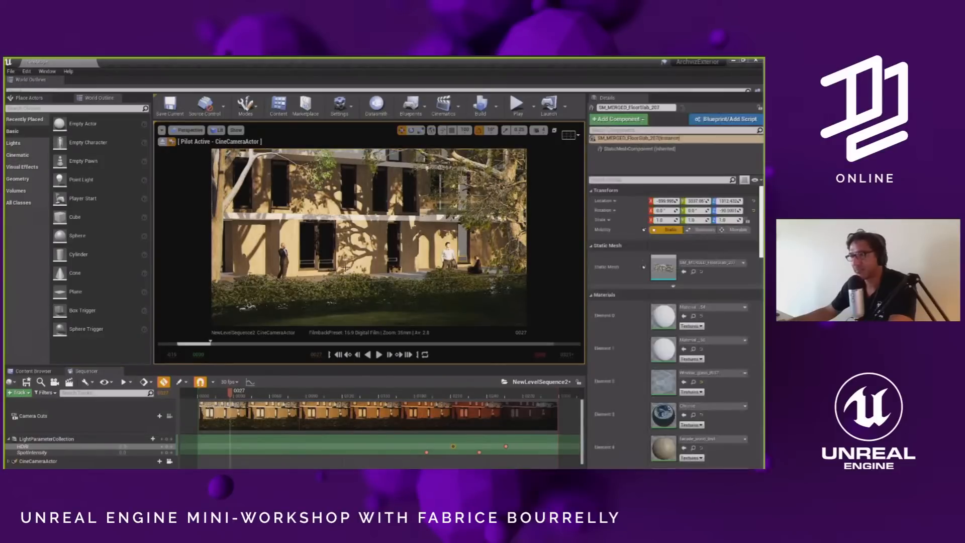
left_click(281, 187)
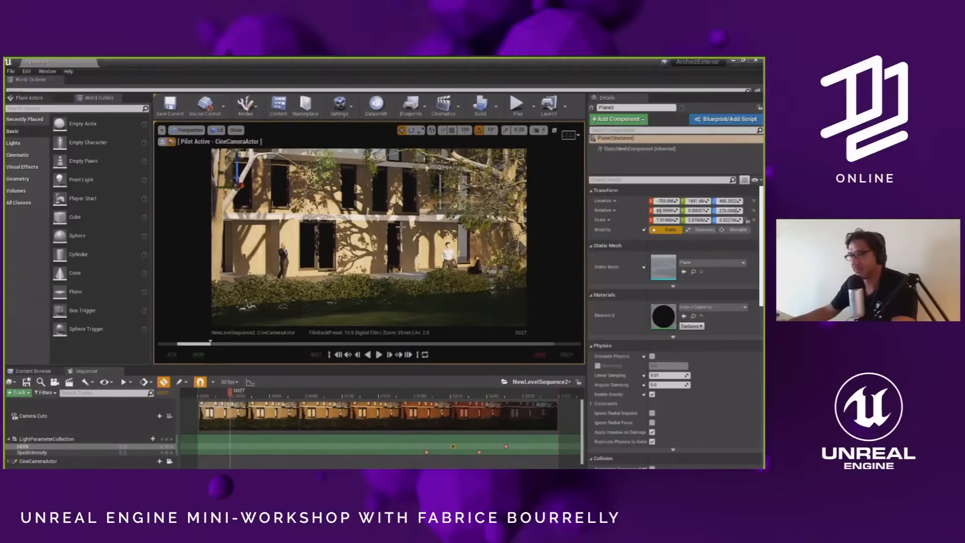
key("Escape")
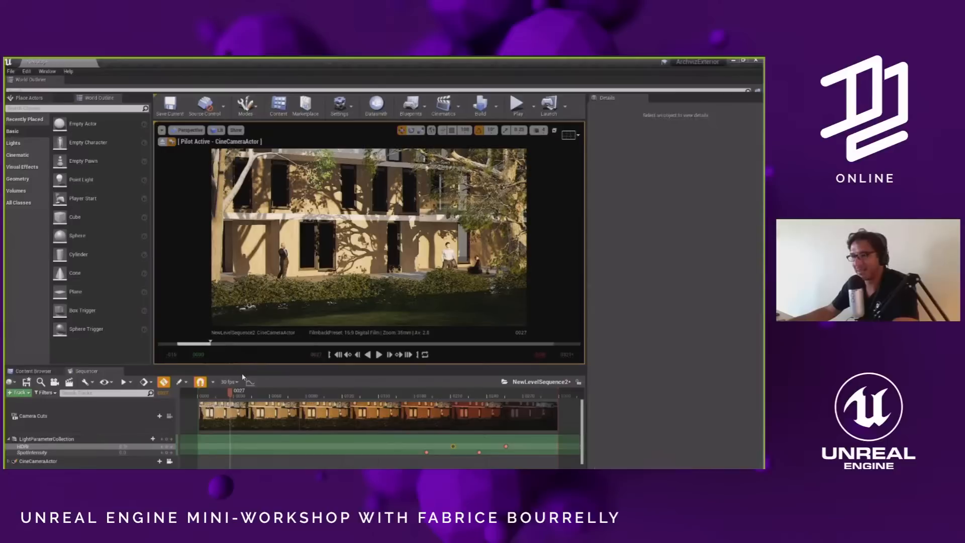
- Open the Movie Render Queue and adjust the height of the camera view
left_click_drag(244, 366, 234, 316)
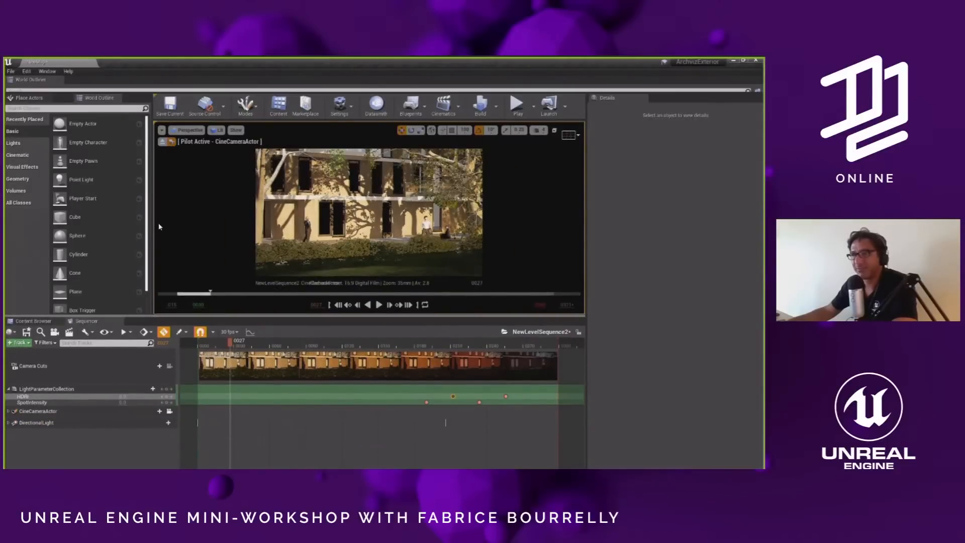
left_click(47, 71)
mouse_move(63, 87)
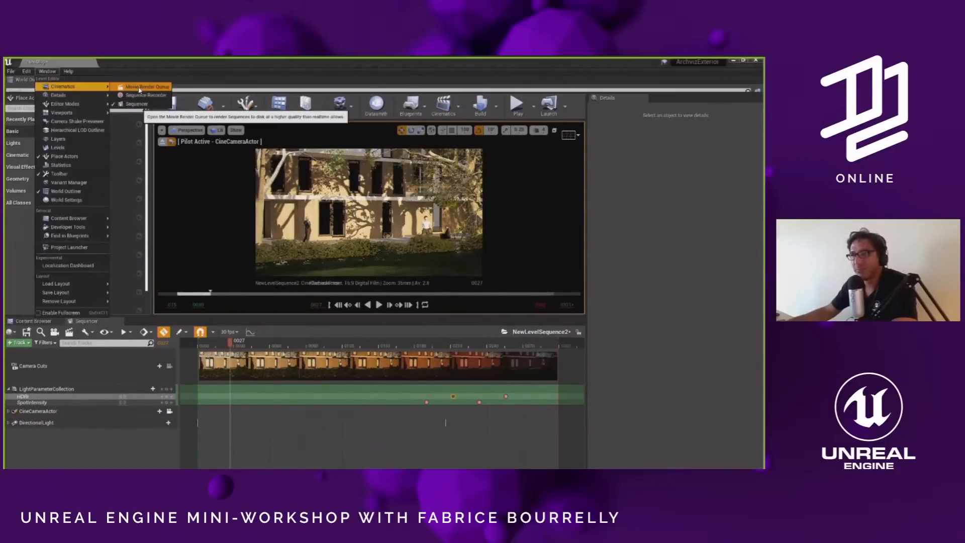
left_click(139, 88)
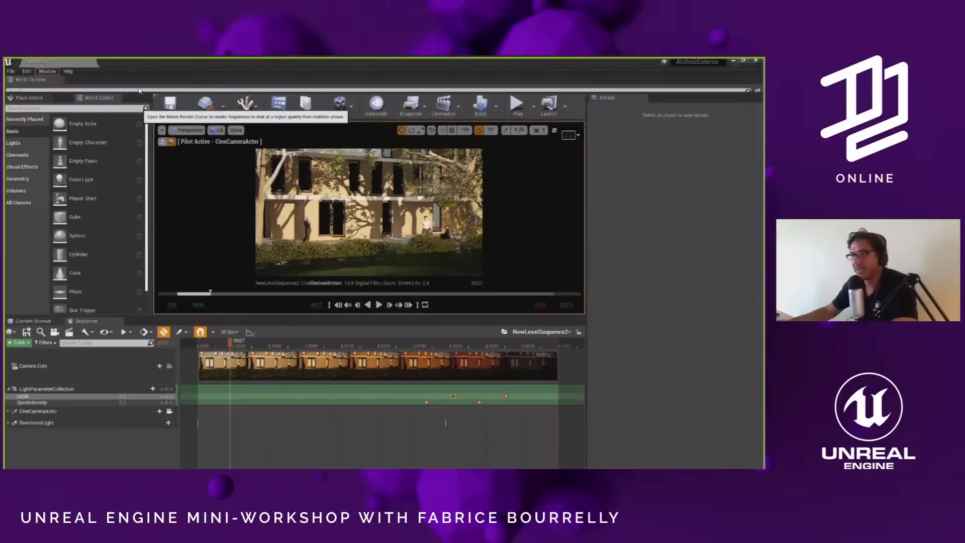
left_click_drag(315, 316, 316, 358)
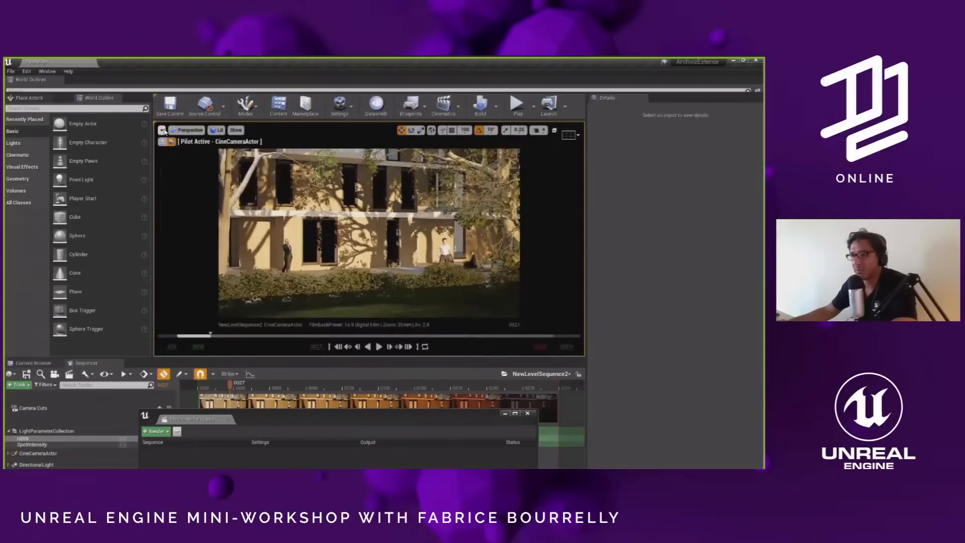
- Switch the camera viewport to immersive mode so it fills the editor window
left_click(161, 131)
left_click(363, 240)
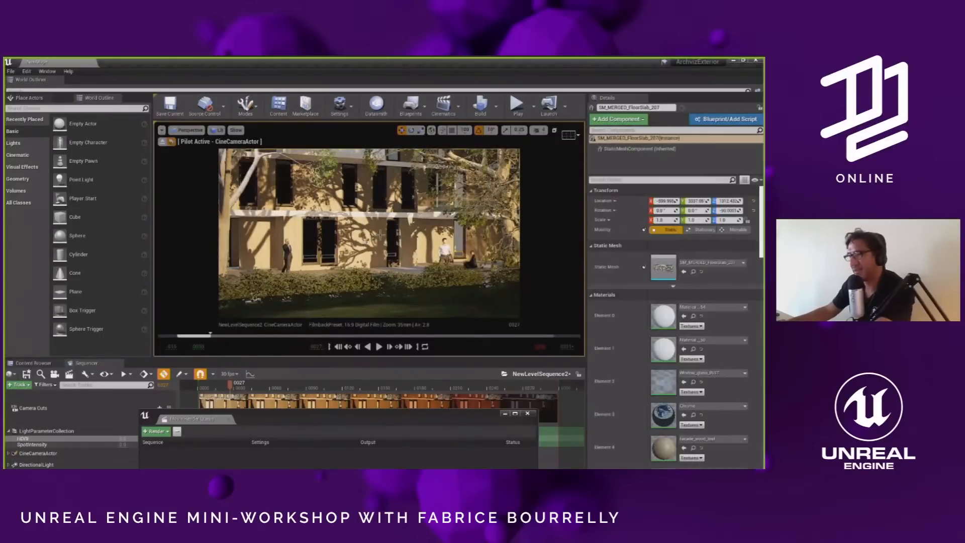
key("F11")
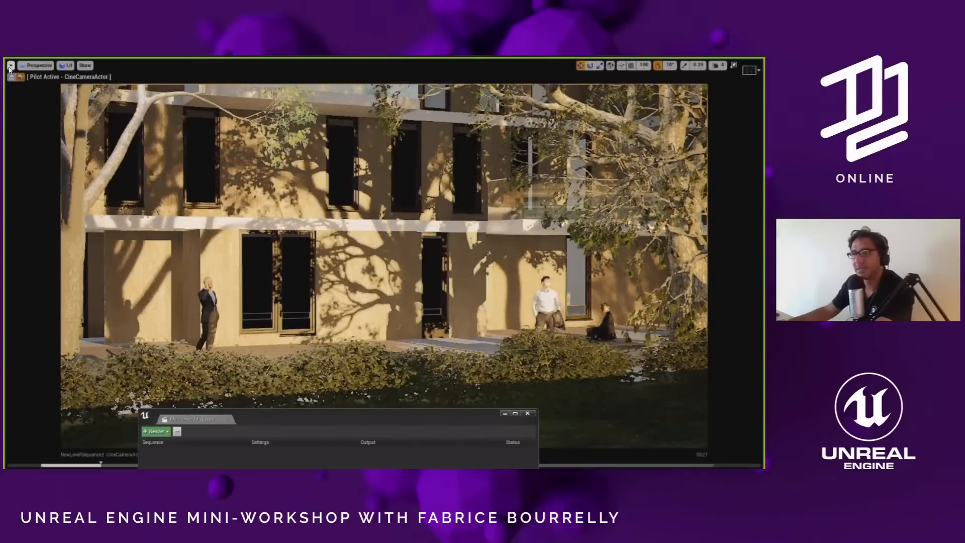
- Set the High Resolution Screenshot size multiplier to 2 and close its settings
left_click(11, 66)
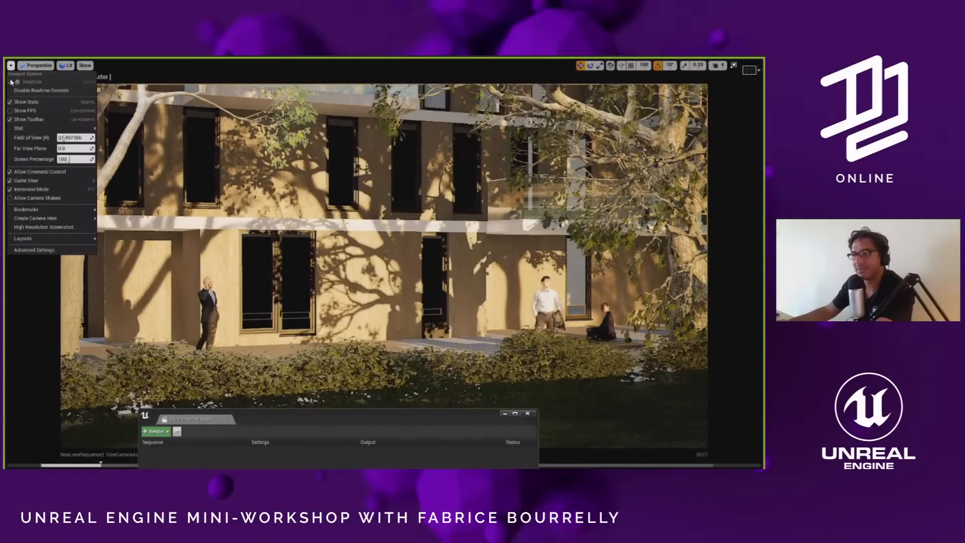
left_click(44, 226)
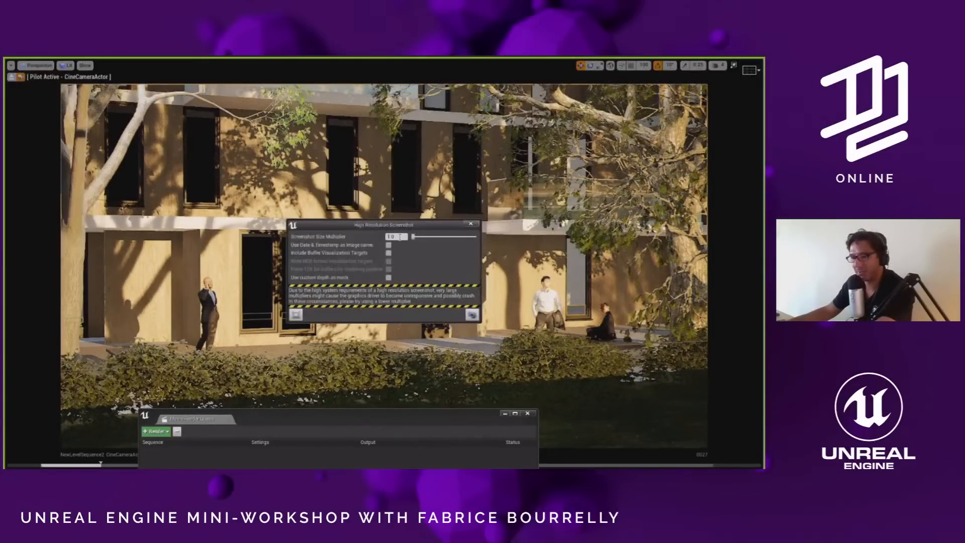
left_click(400, 237)
type("2")
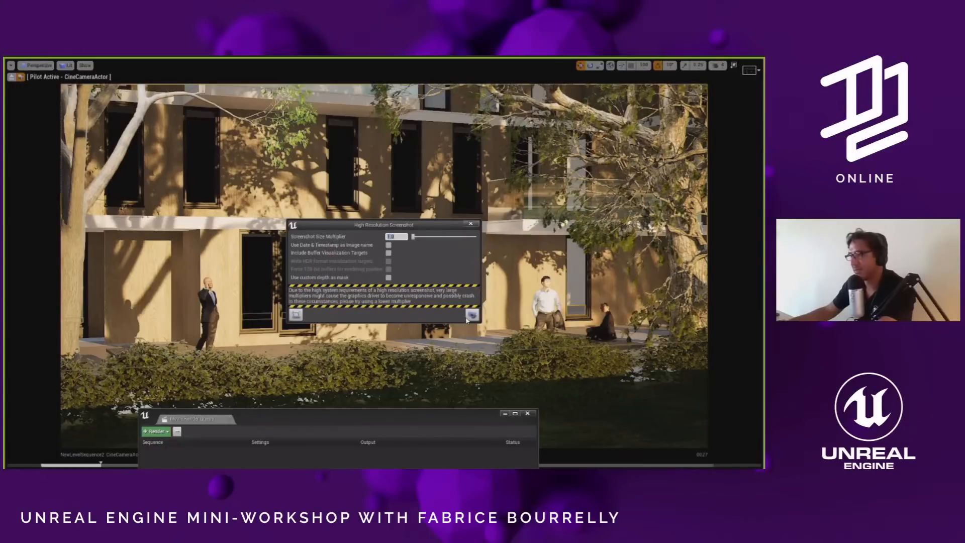
left_click(472, 225)
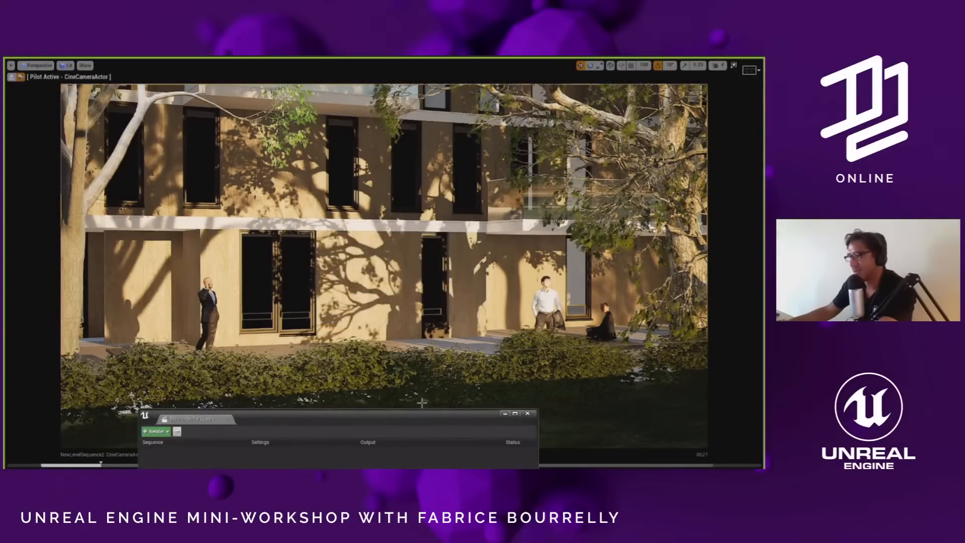
- Move the Movie Render Queue window up into full view and add NewLevelSequence2 as a render job
left_click_drag(423, 419, 487, 125)
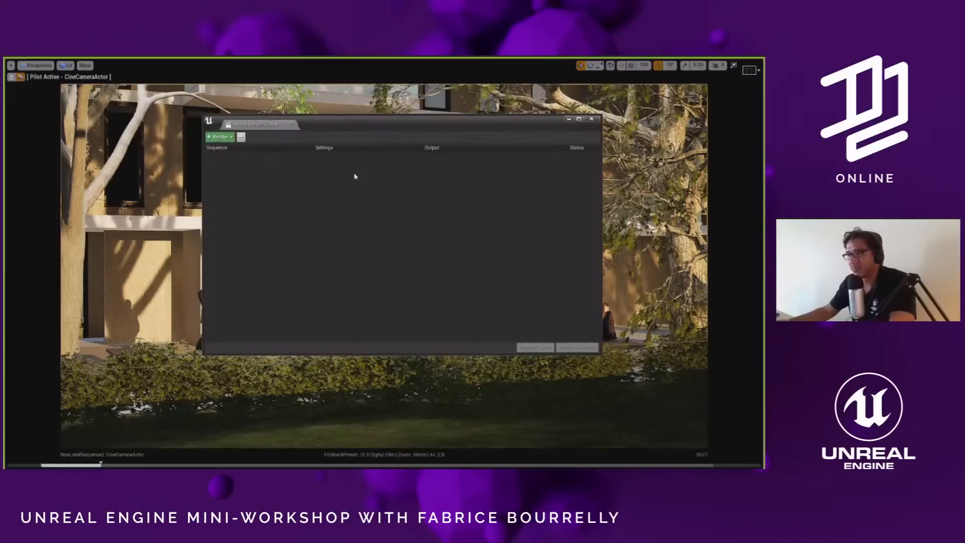
left_click(227, 137)
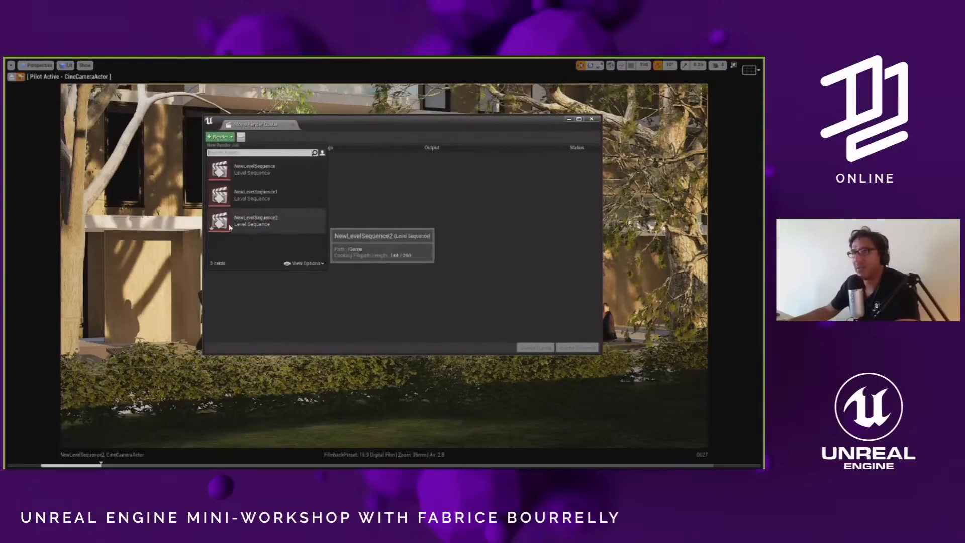
left_click(252, 221)
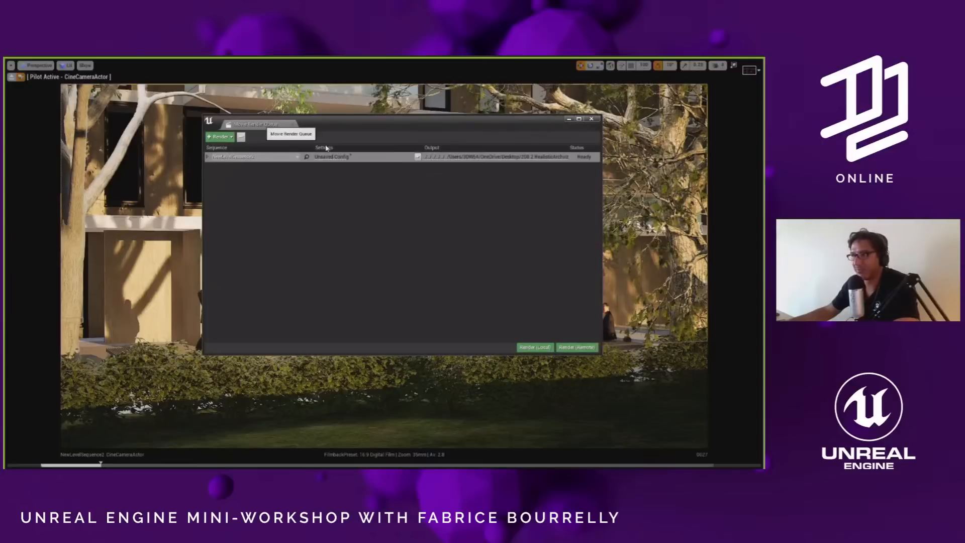
left_click_drag(366, 131, 337, 134)
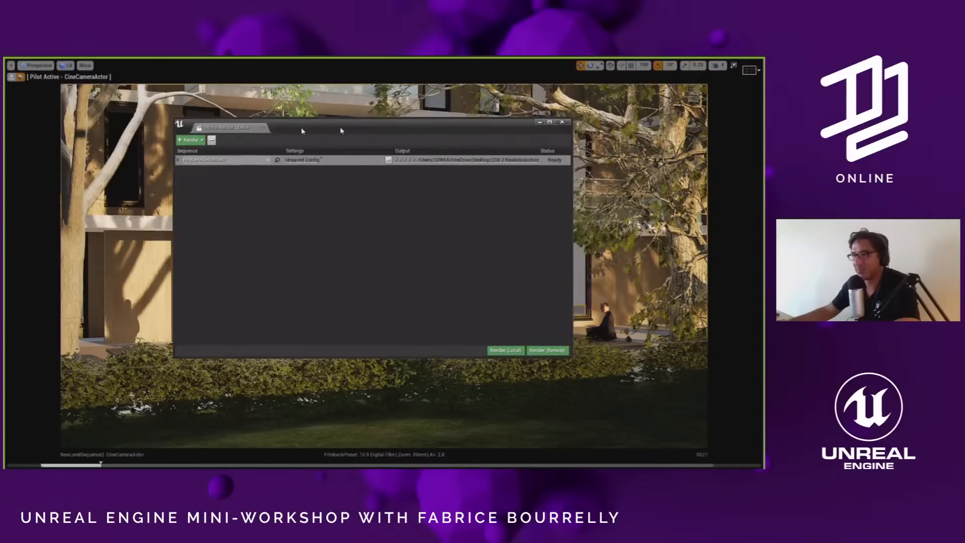
- Open the render job's configuration and add an Anti-aliasing setting
left_click(304, 160)
left_click(269, 164)
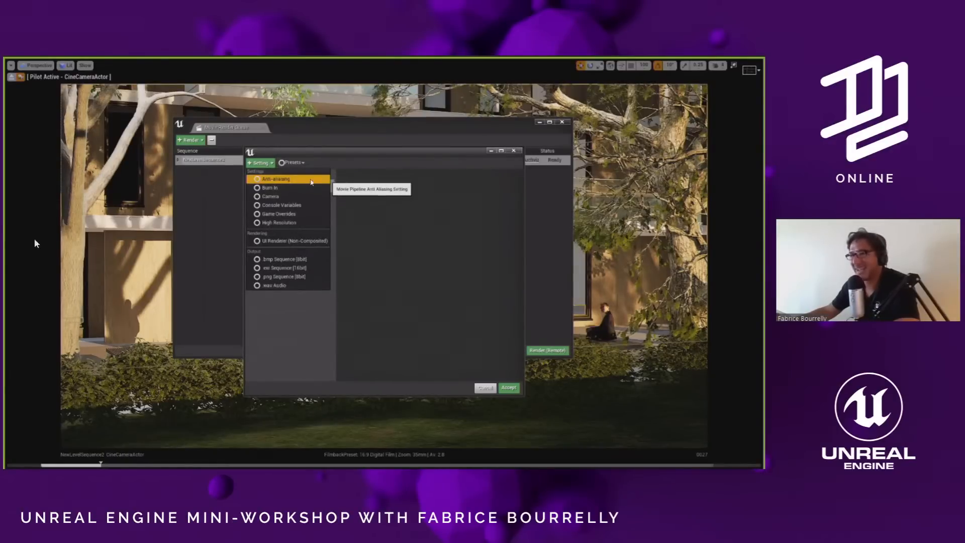
left_click(365, 188)
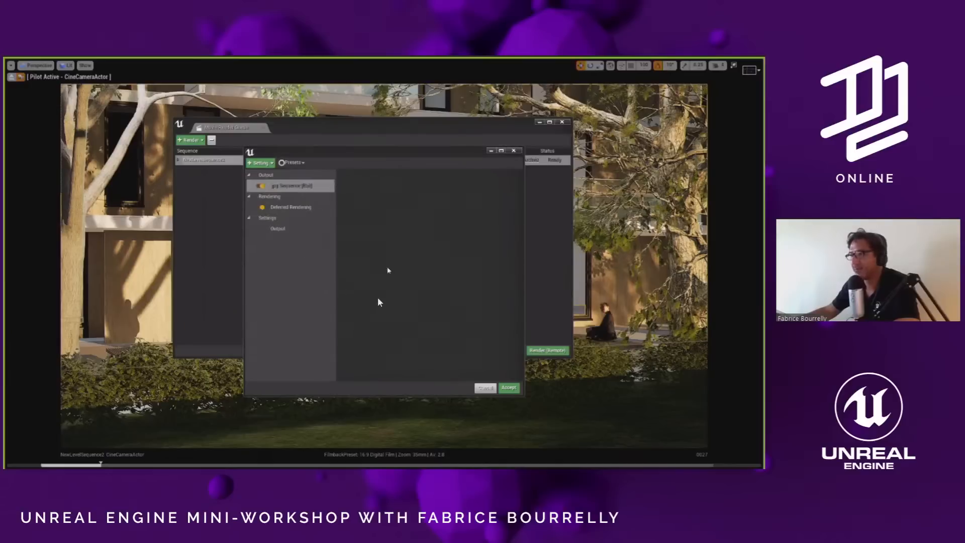
- In the job's Output settings, set the output directory to the render folder on drive C
left_click(289, 243)
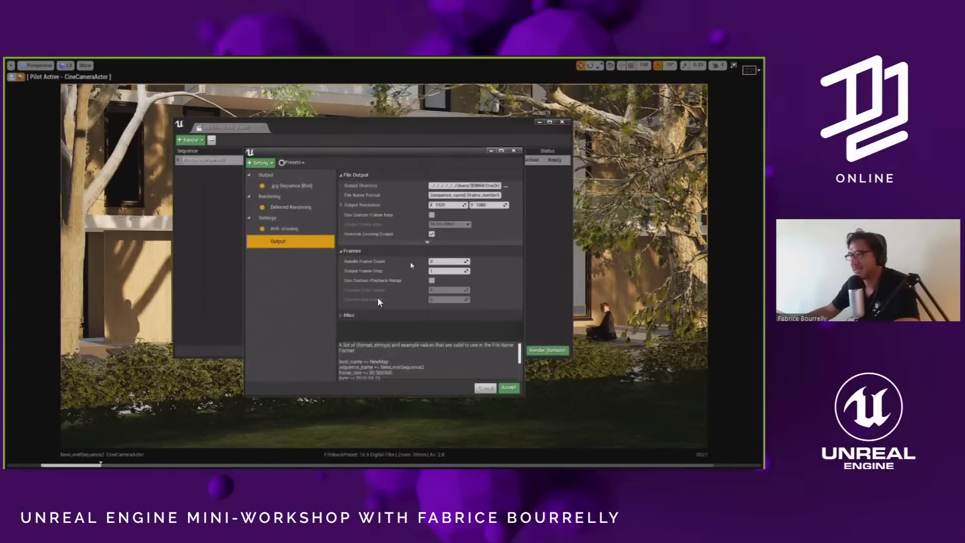
left_click(506, 187)
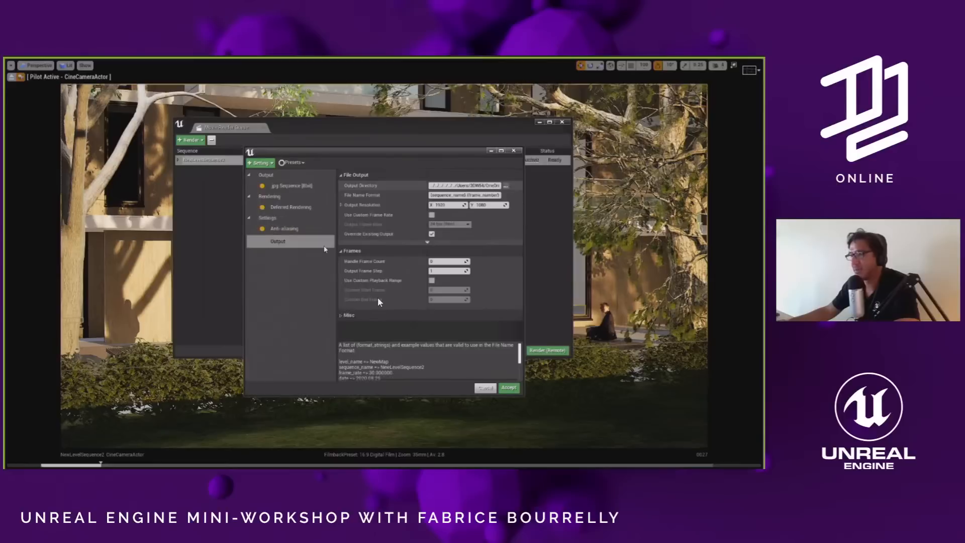
left_click(387, 279)
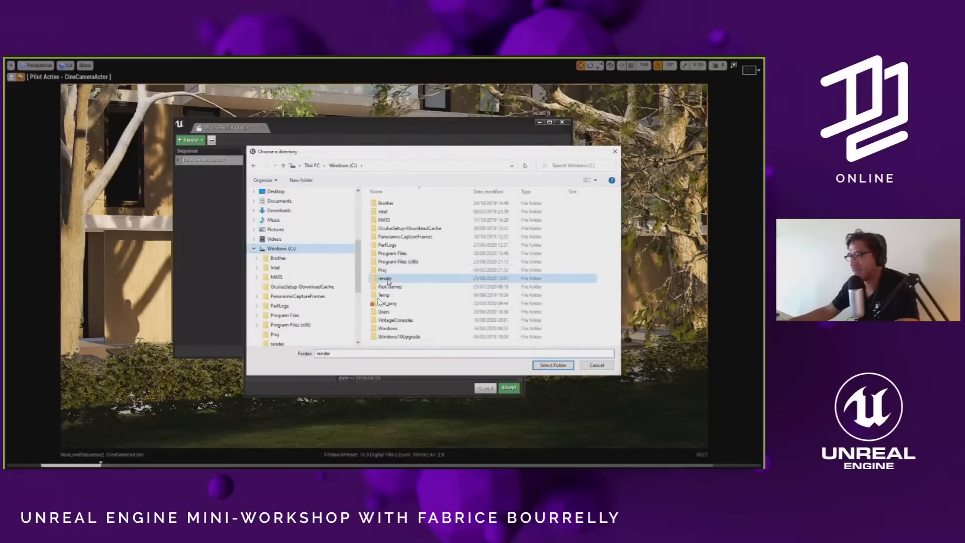
double_click(388, 280)
left_click(553, 365)
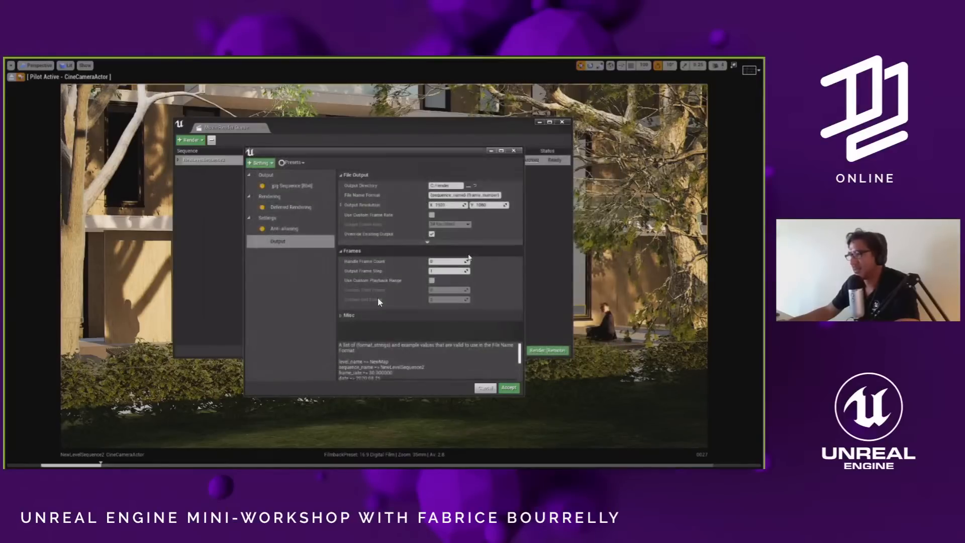
- Set the output resolution to 4096 by 2160
double_click(448, 206)
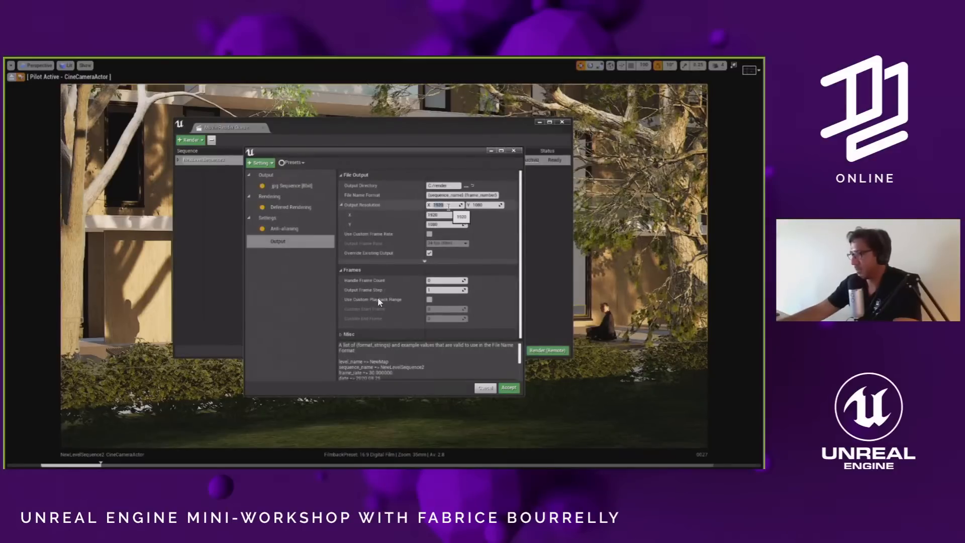
type("40")
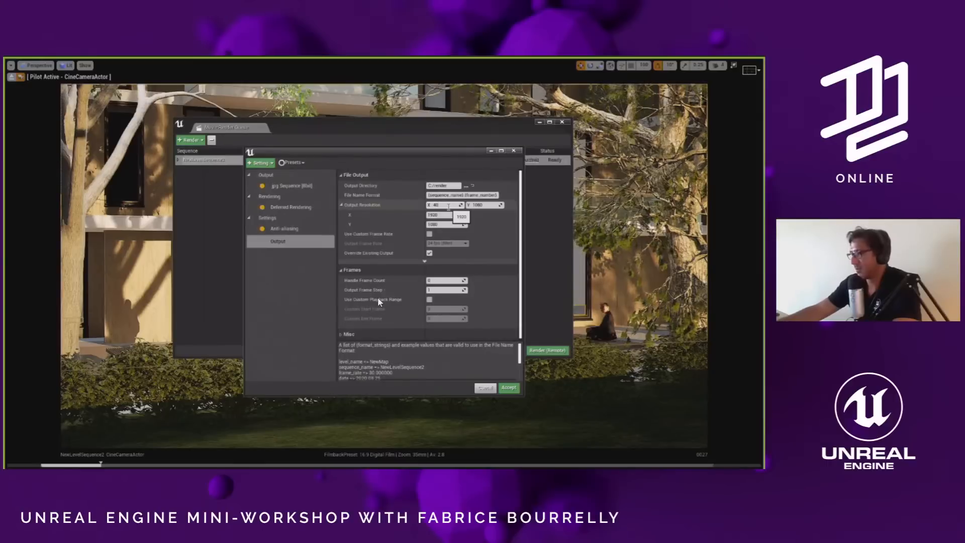
type("9")
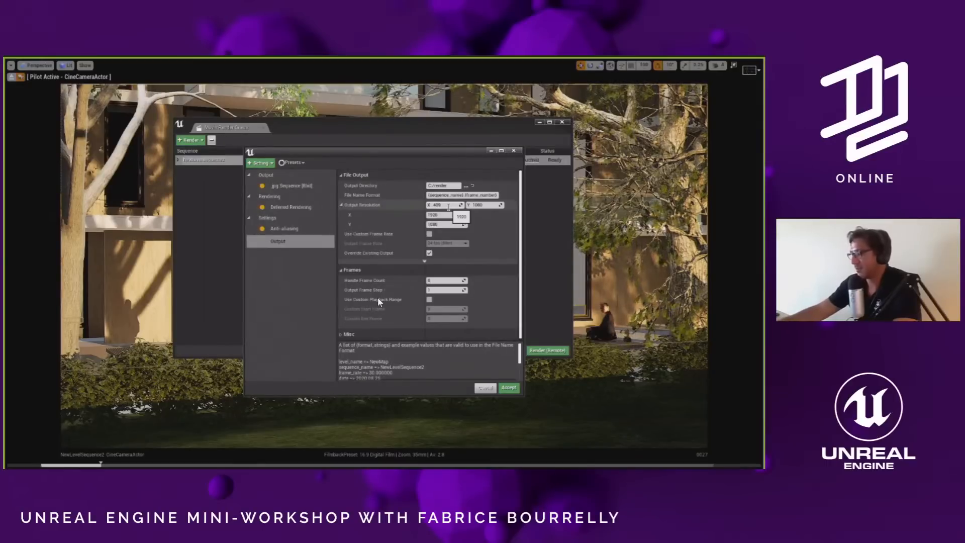
key("BackSpace")
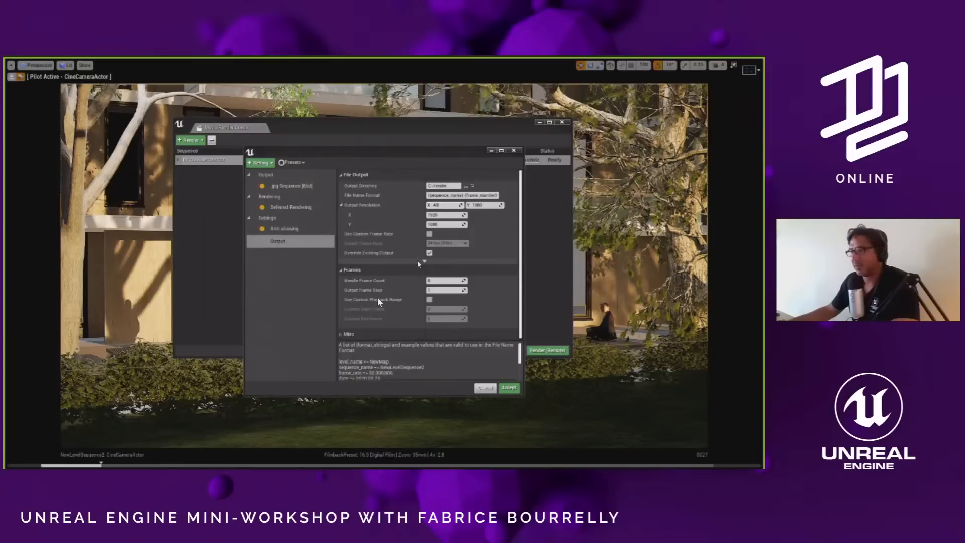
left_click(445, 206)
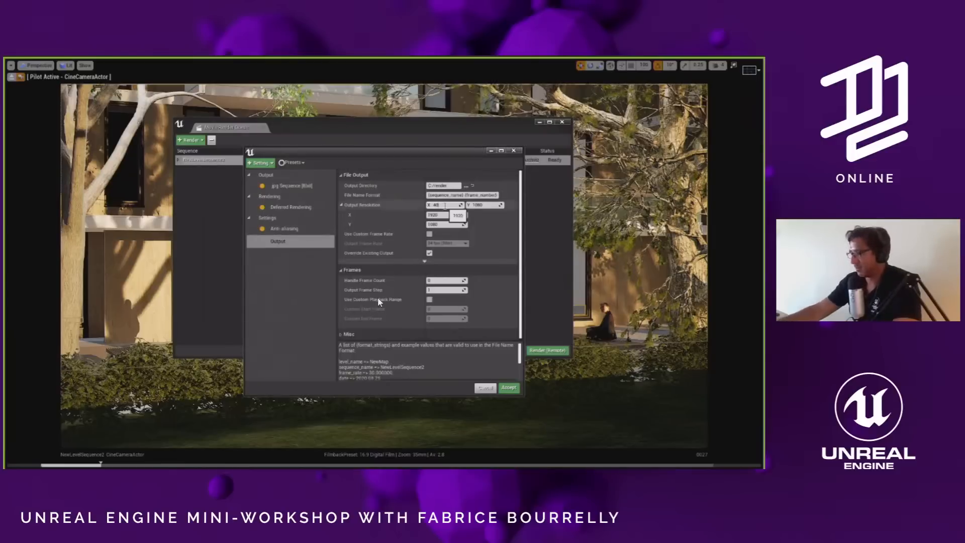
type("416")
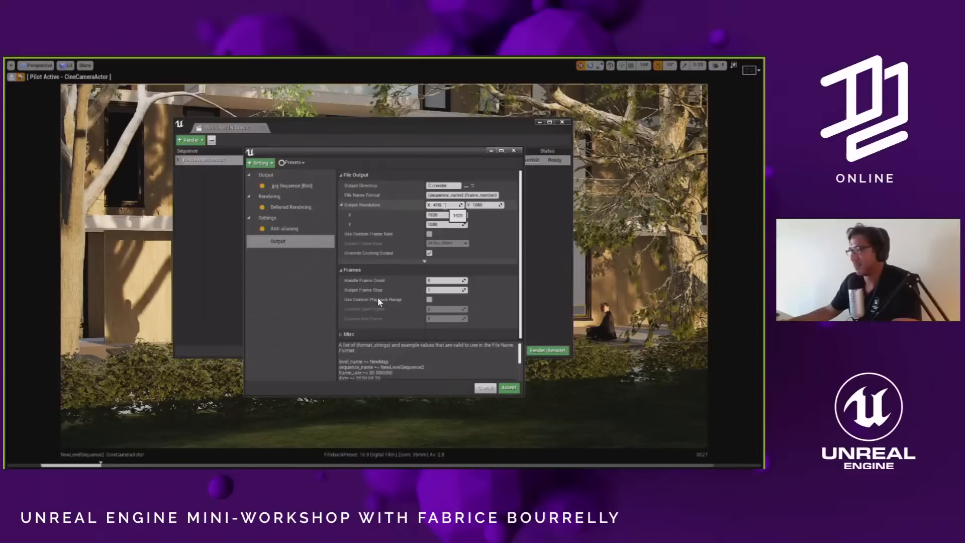
type("0")
key("Tab")
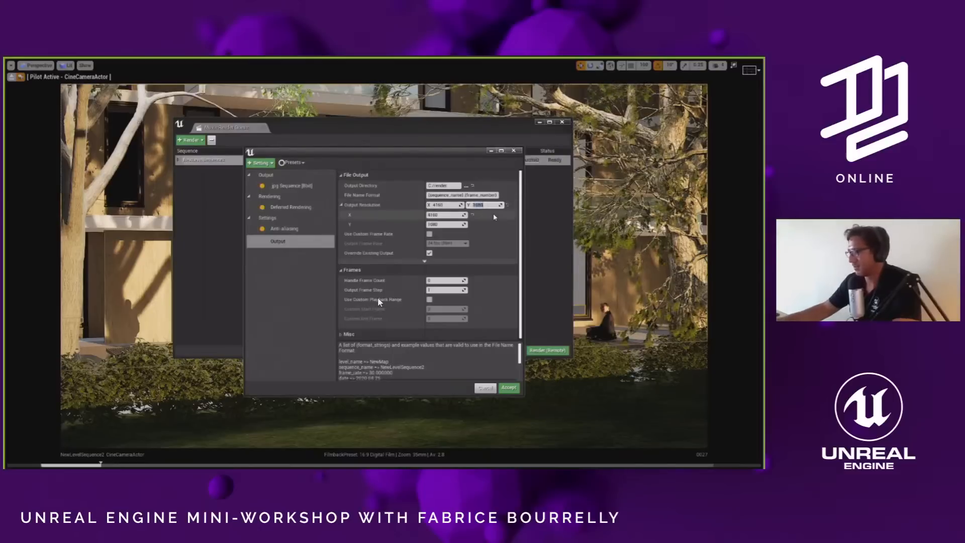
type("1")
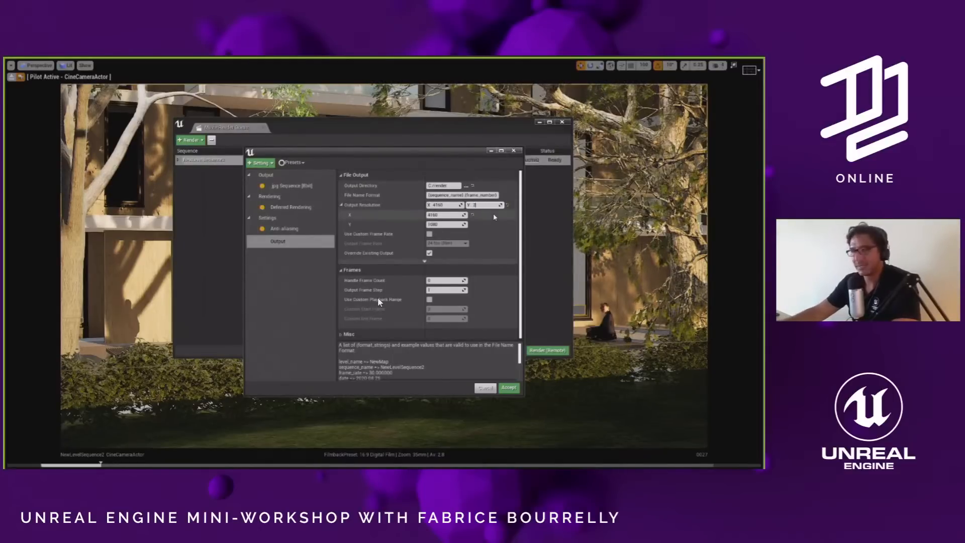
type("160")
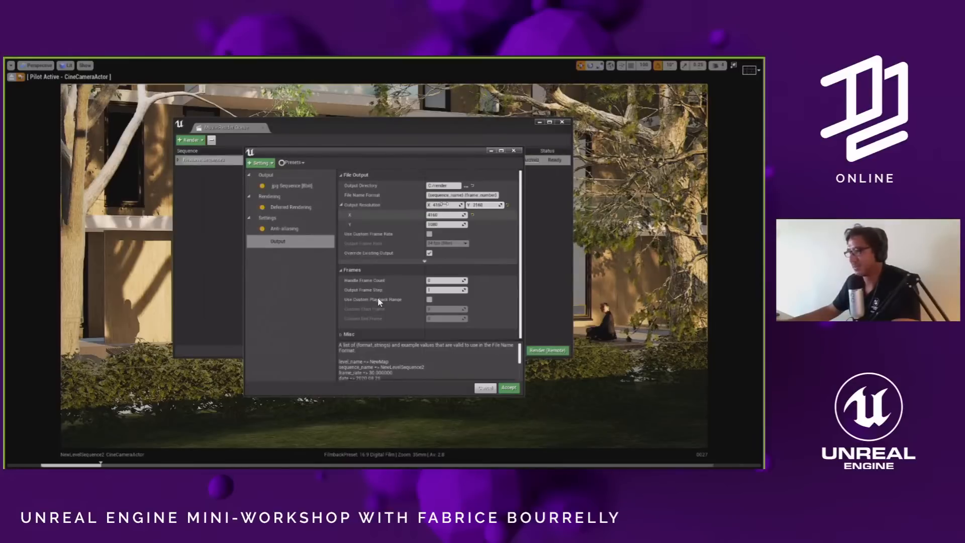
key("Tab")
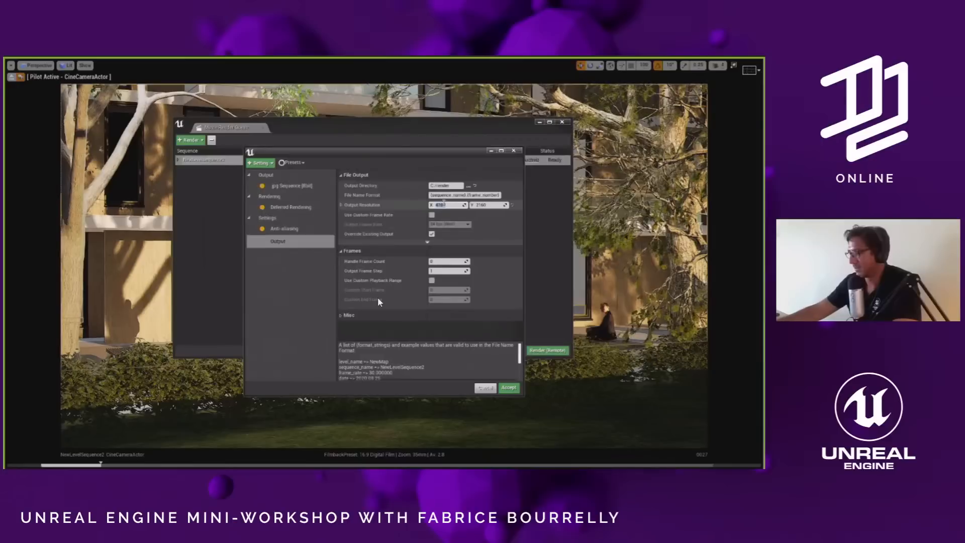
type("4096")
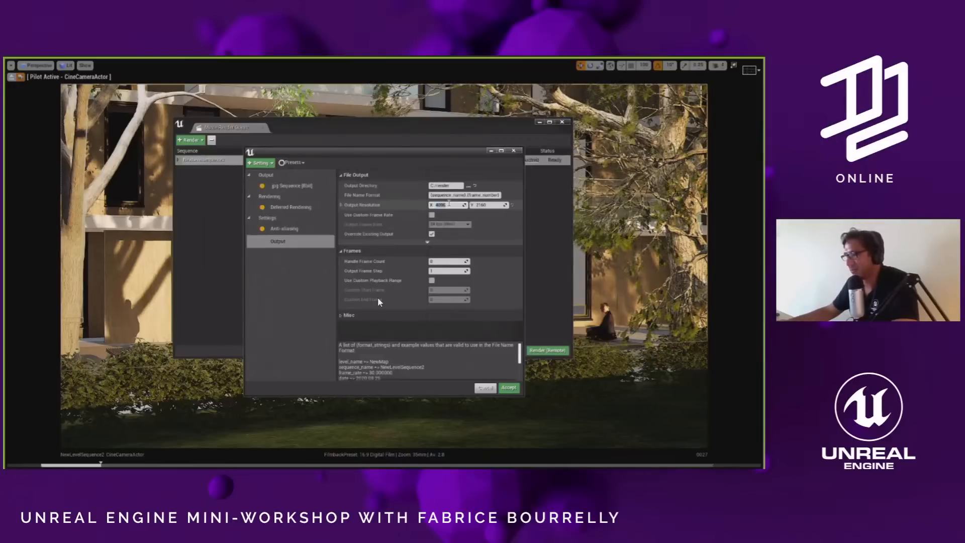
- Enable a custom playback range from frame 27 to 28, accept the configuration, and render the job locally
left_click(431, 280)
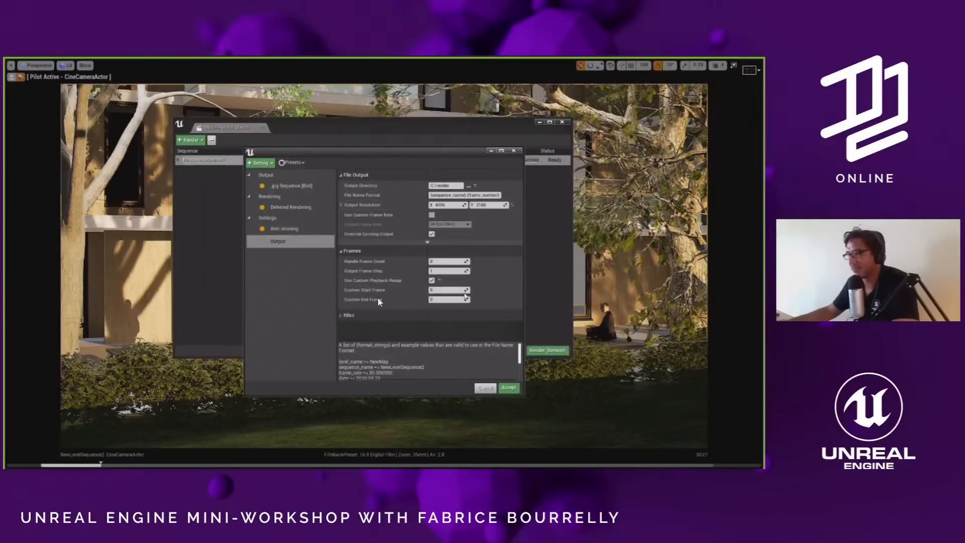
left_click(449, 290)
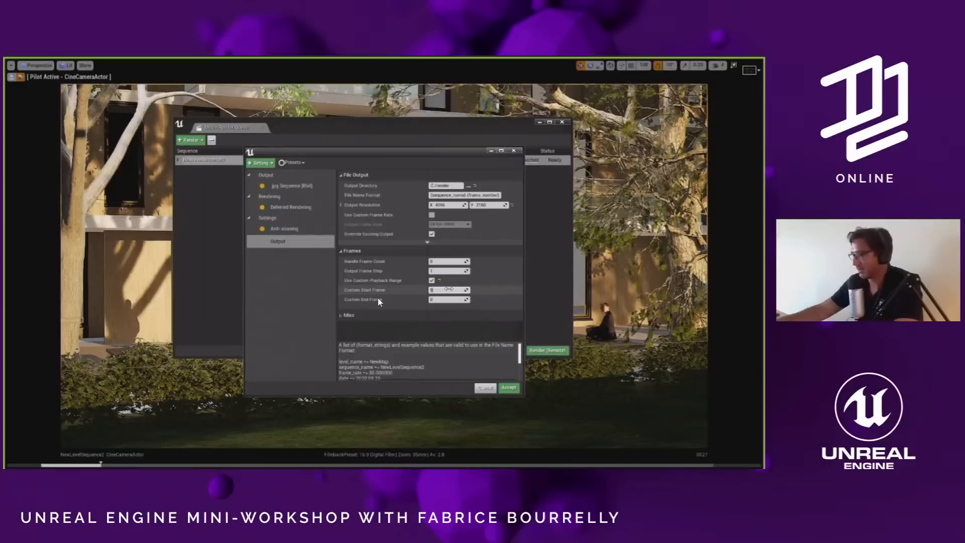
type("27")
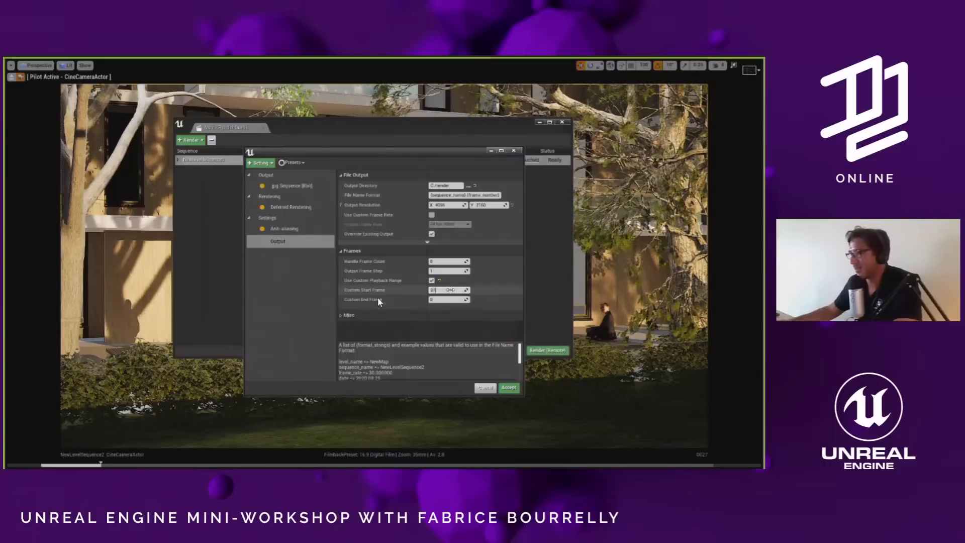
left_click(453, 299)
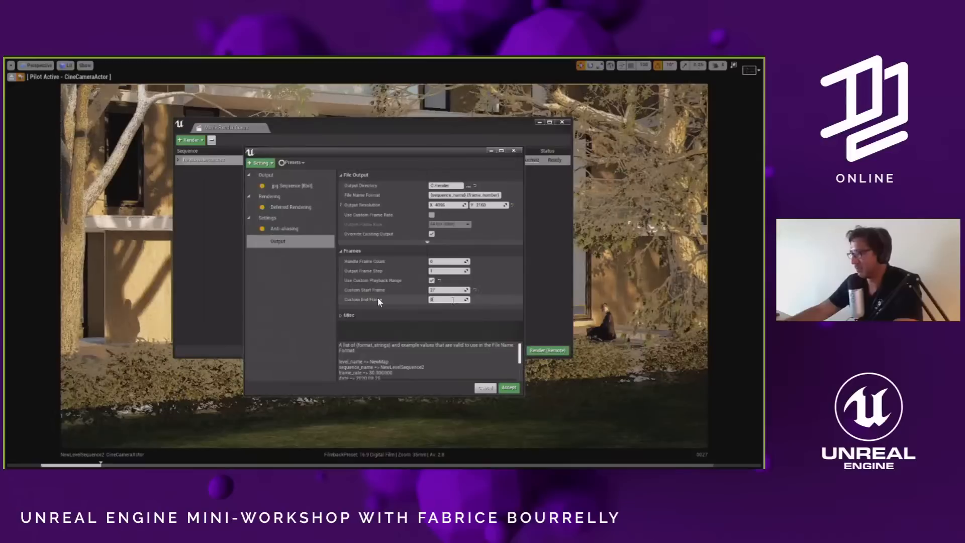
type("28")
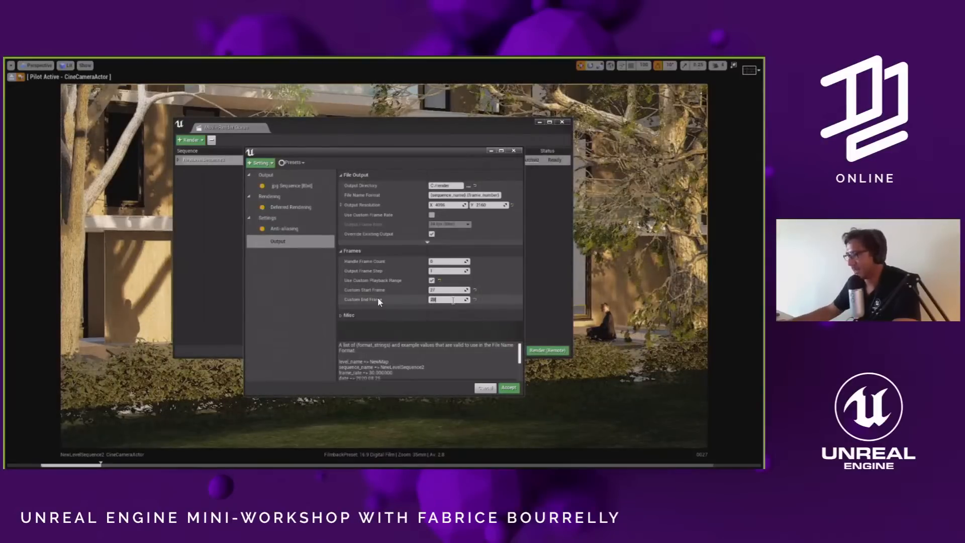
left_click(508, 388)
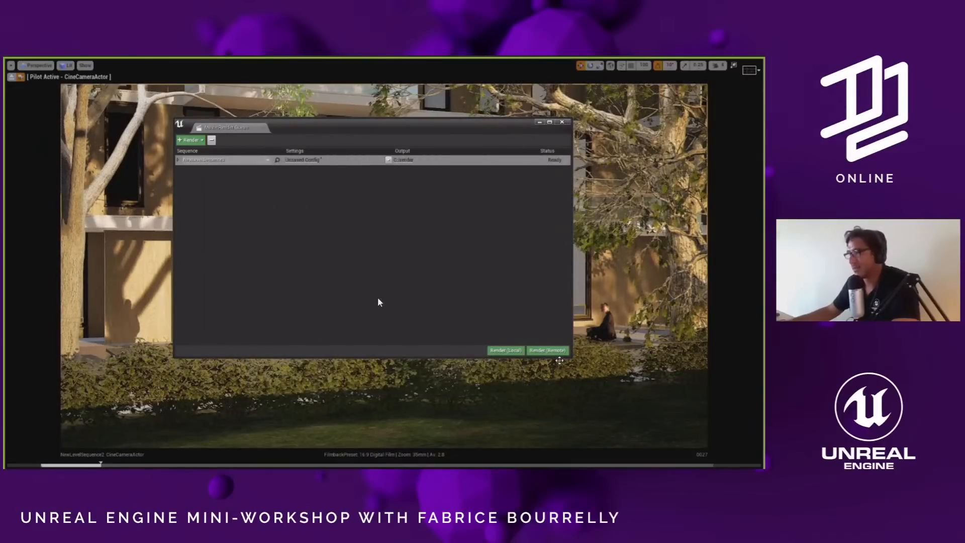
left_click(505, 351)
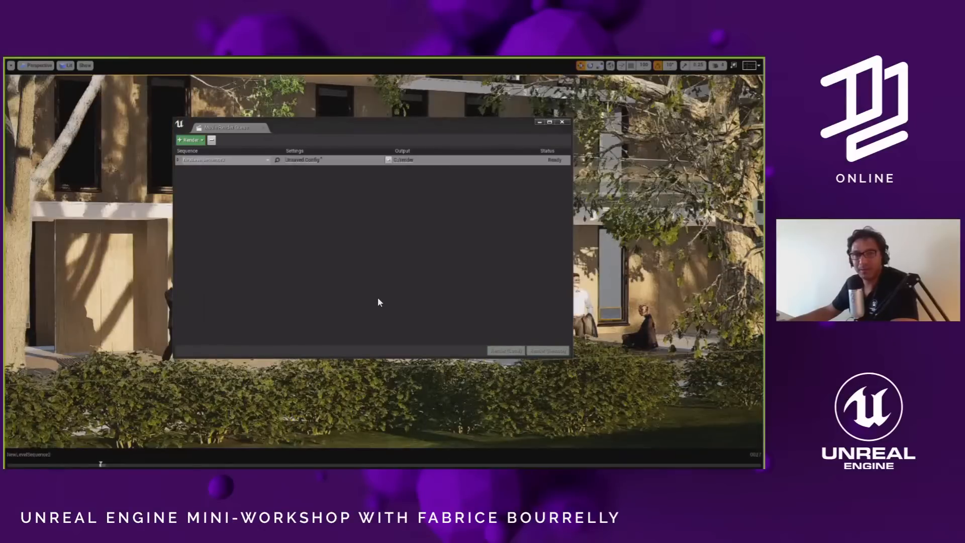
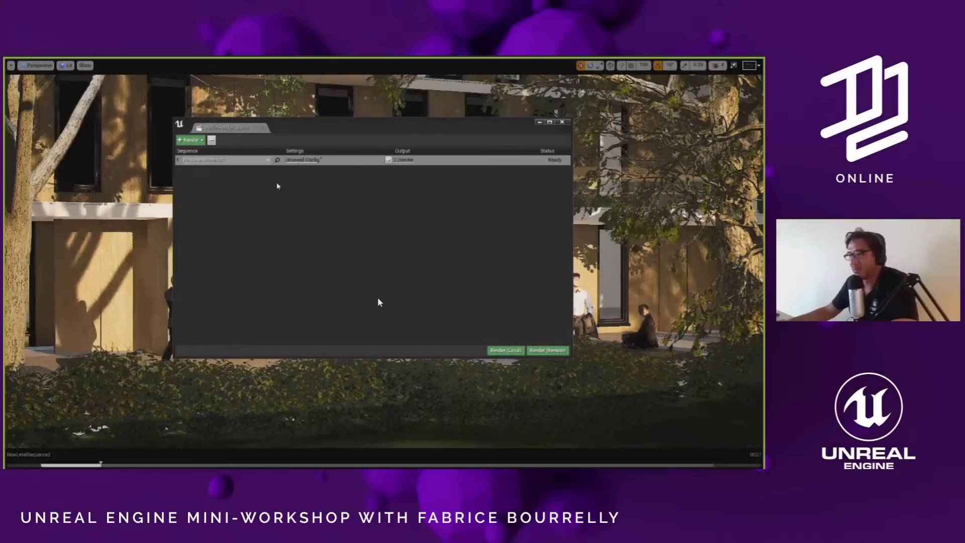
- Reopen the render job's configuration and inspect the Anti-aliasing sample options
left_click(301, 160)
left_click(284, 229)
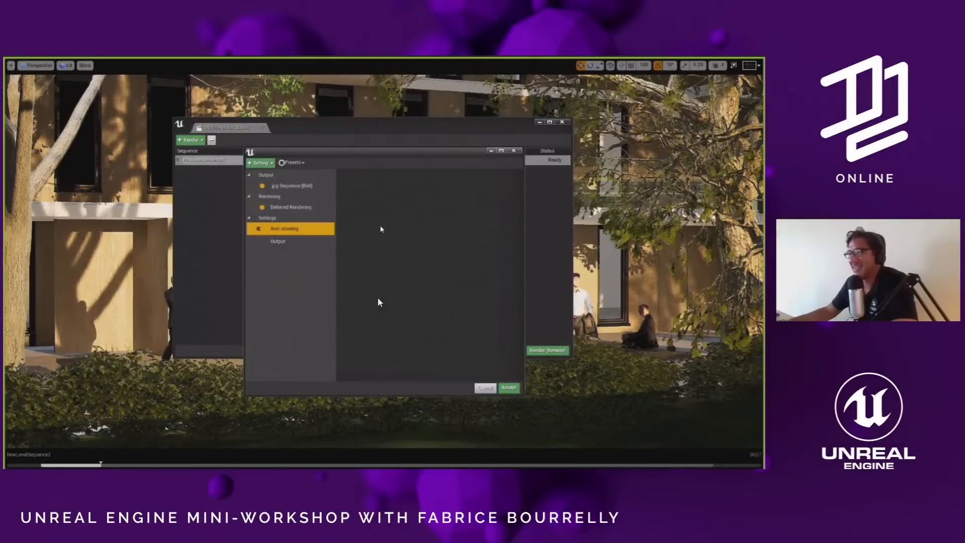
left_click_drag(387, 152, 351, 143)
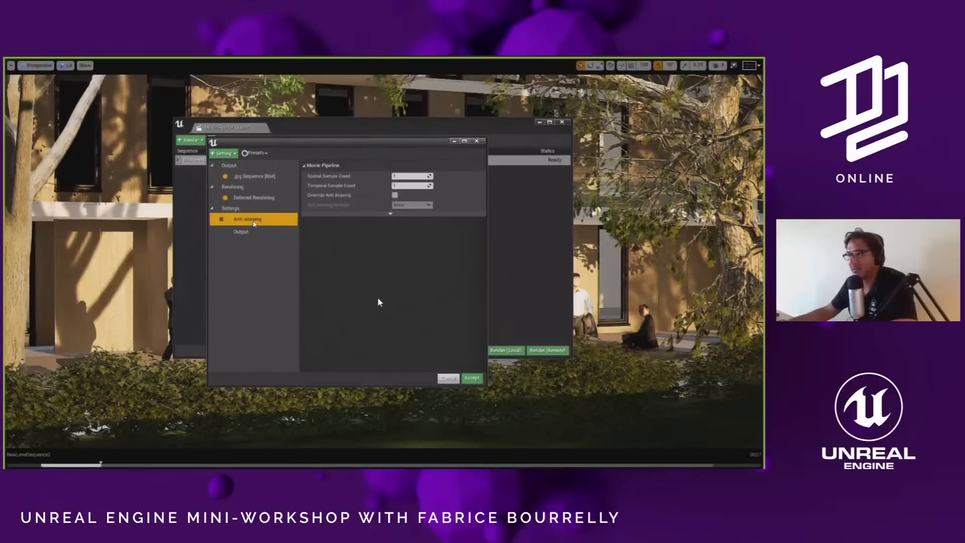
left_click(222, 219)
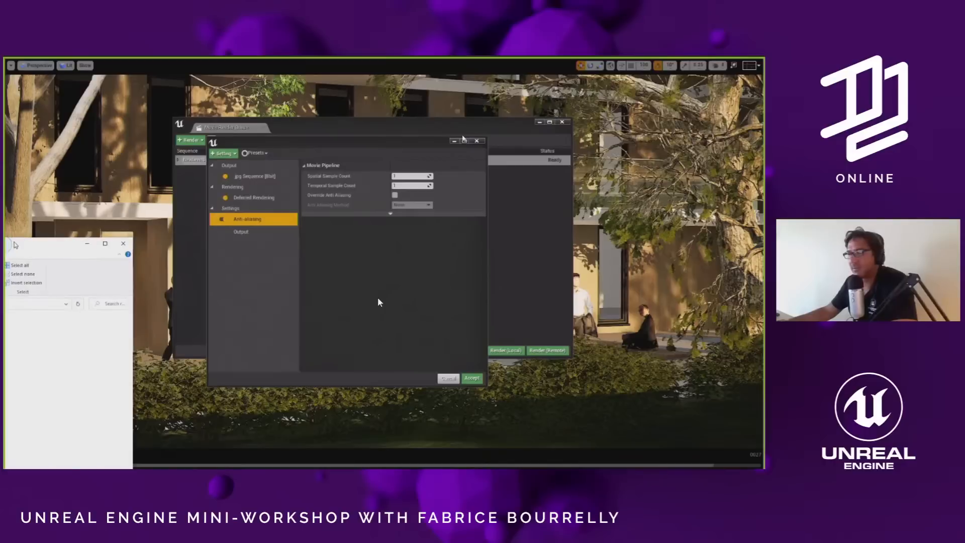
- Switch to File Explorer and open the rendered NewLevelSequence2.0027.jpeg from the render folder in Photoshop
key("alt+Tab")
left_click(373, 227)
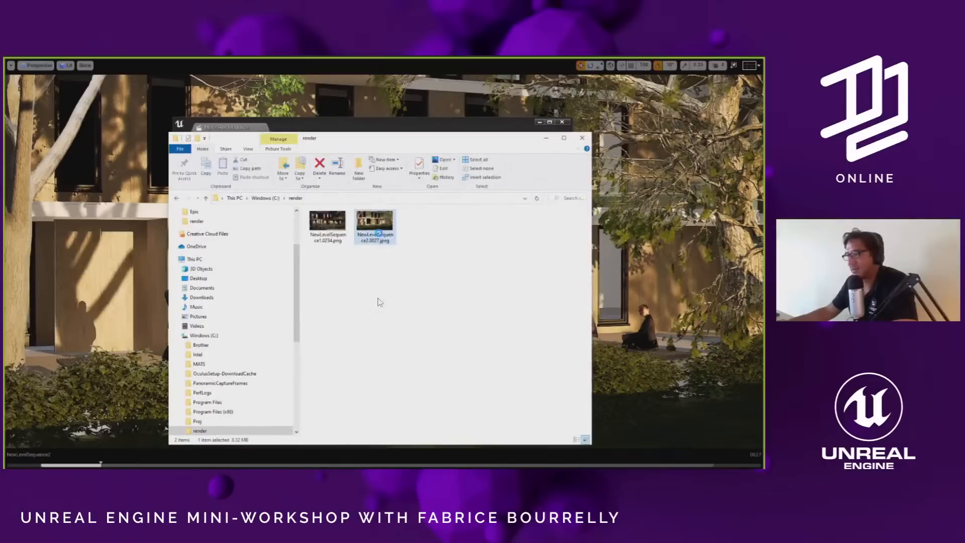
right_click(373, 227)
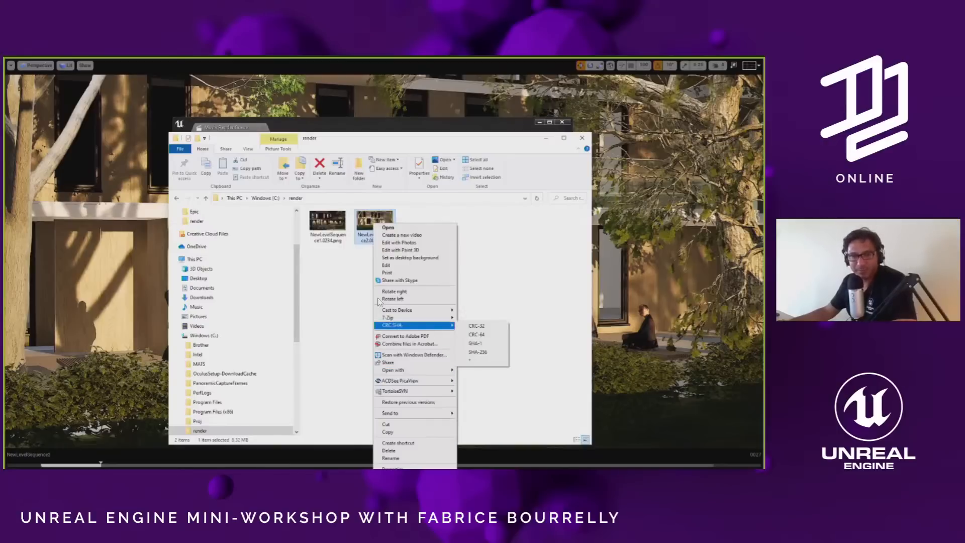
key("alt+Tab")
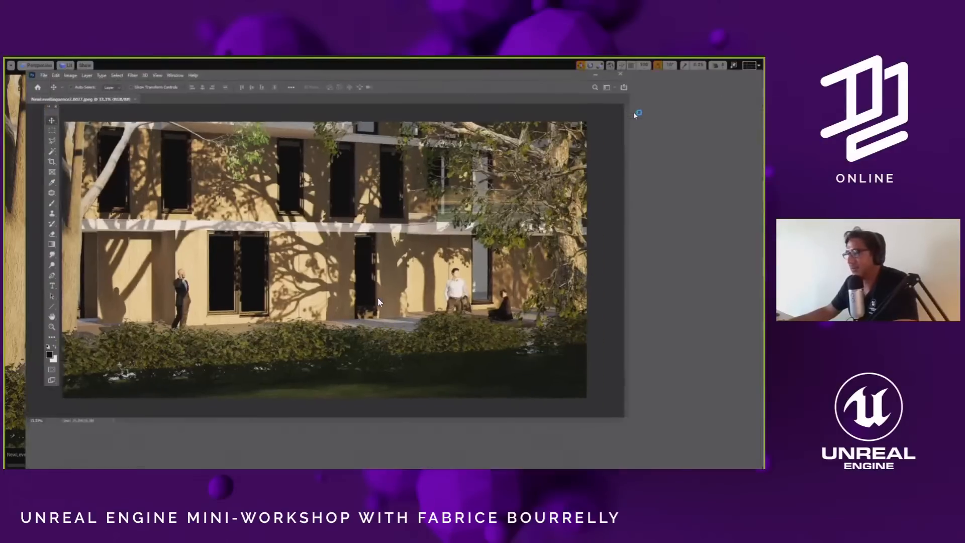
- Examine the daytime render at 100% and closer, checking the facade shadows, windows, standing figures, and tree branches
left_click(633, 112)
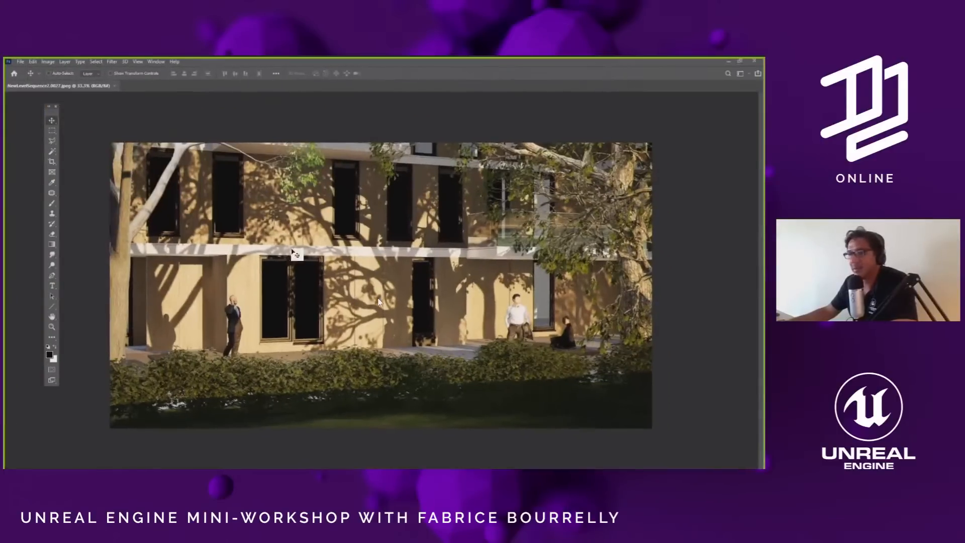
double_click(52, 328)
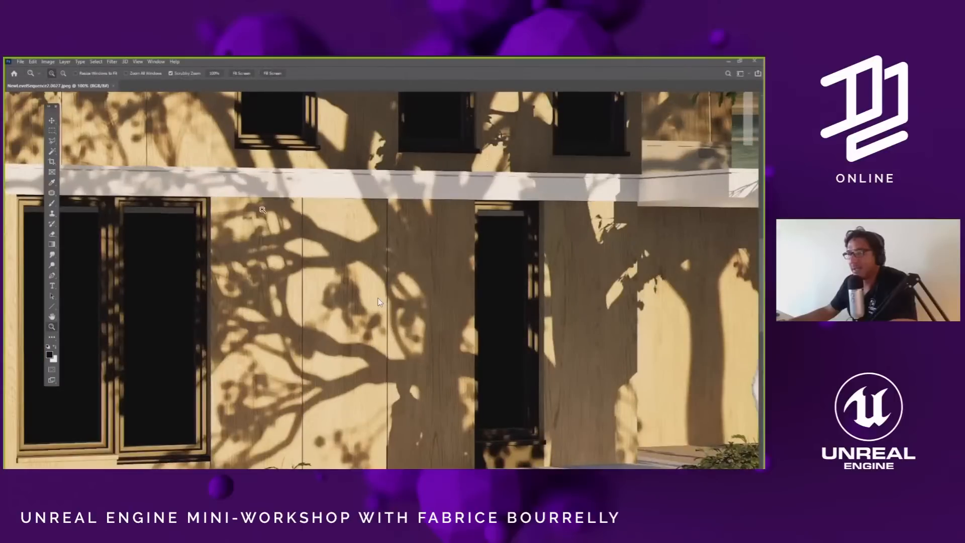
left_click_drag(255, 193, 476, 295)
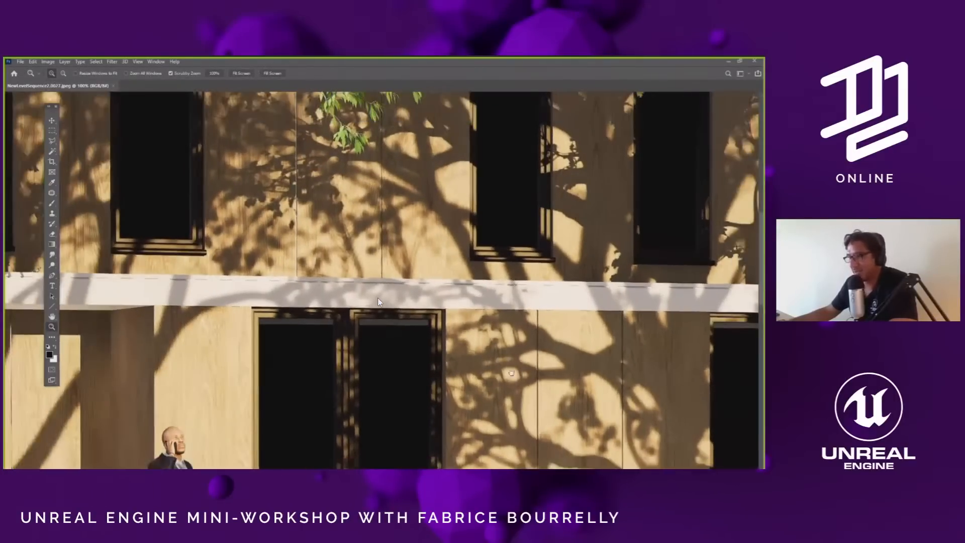
left_click_drag(511, 372, 459, 168)
left_click_drag(131, 229, 203, 193)
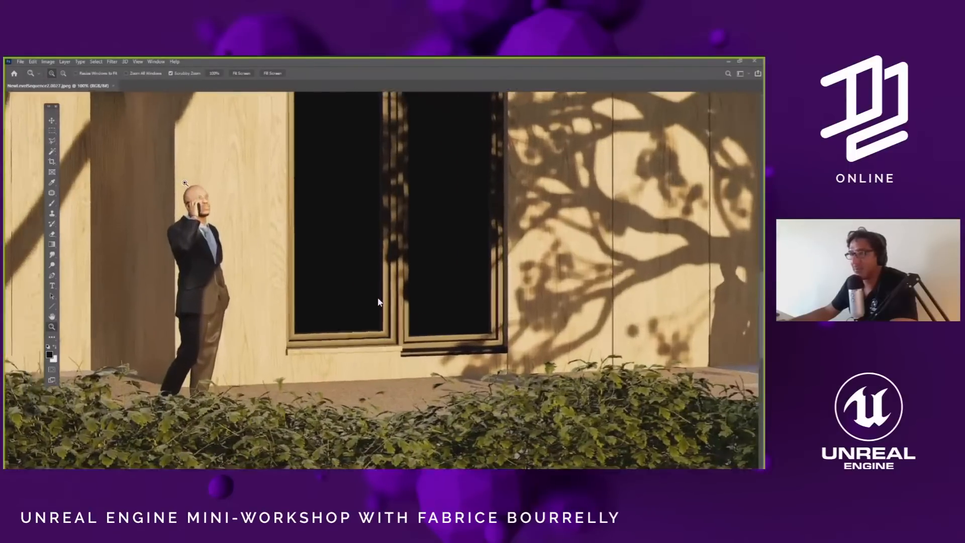
left_click(184, 184)
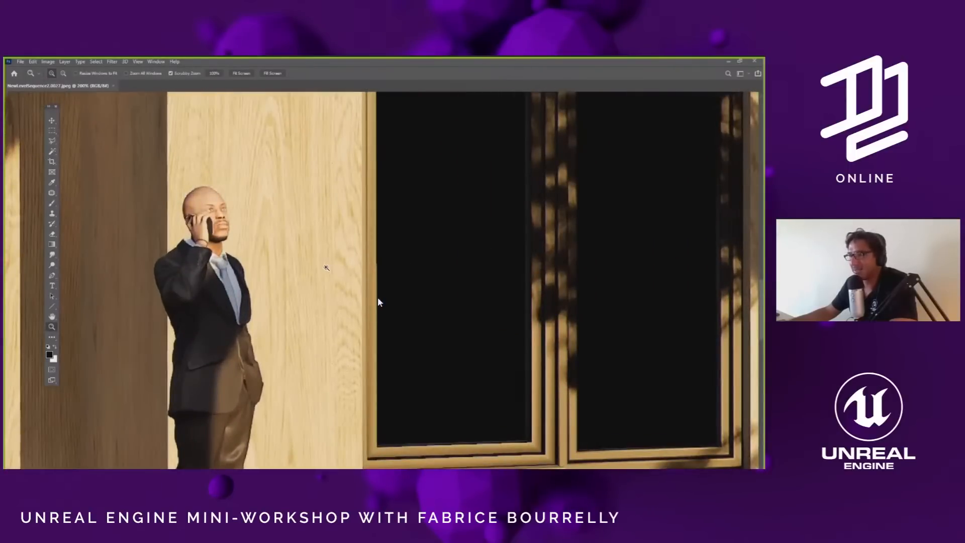
left_click_drag(326, 268, 69, 335)
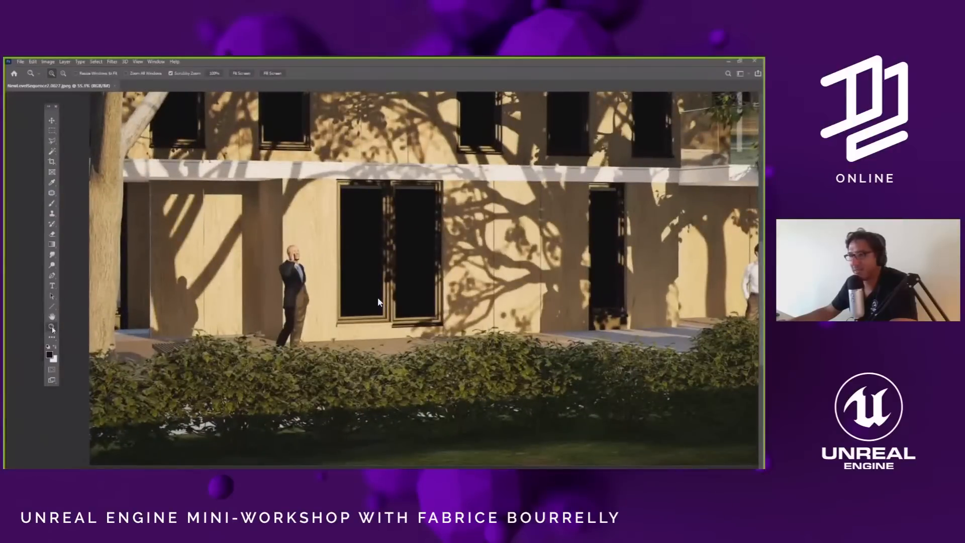
double_click(52, 328)
left_click_drag(406, 177, 140, 338)
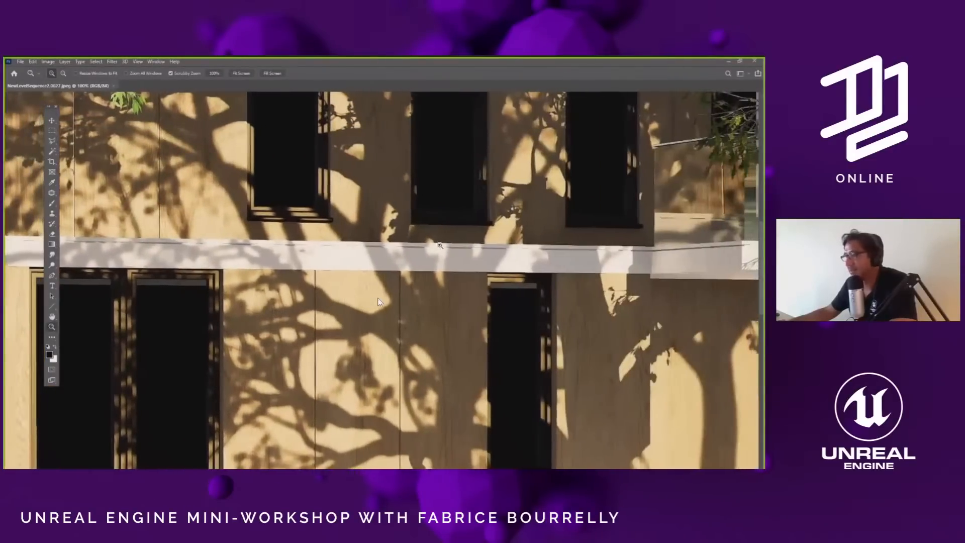
left_click_drag(621, 261, 319, 268)
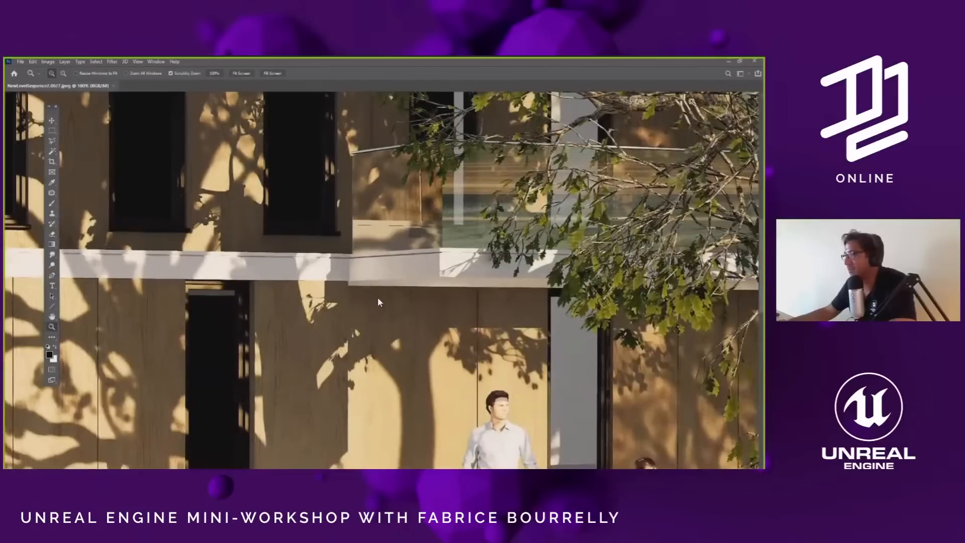
- Switch back to Unreal Engine's render configuration and override anti-aliasing with the method set to None
left_click(730, 61)
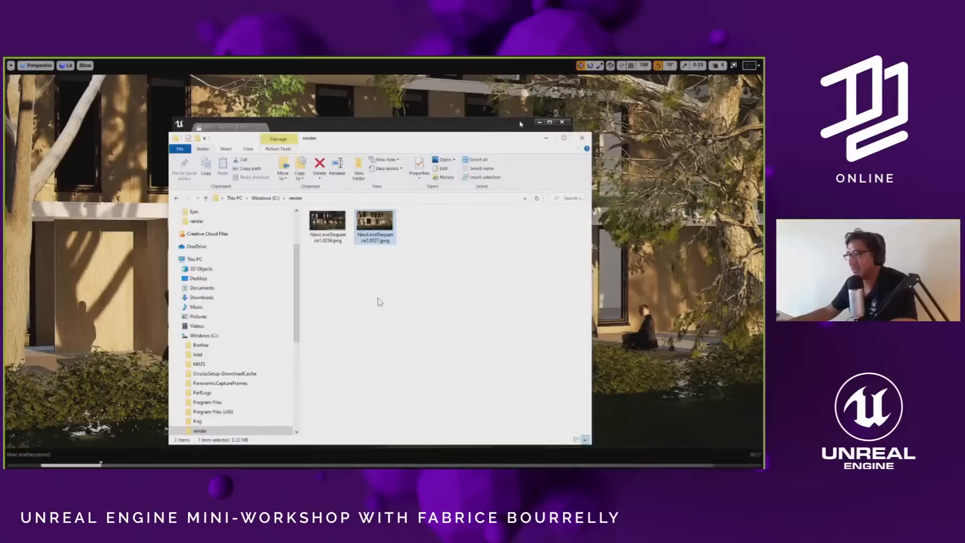
left_click(547, 135)
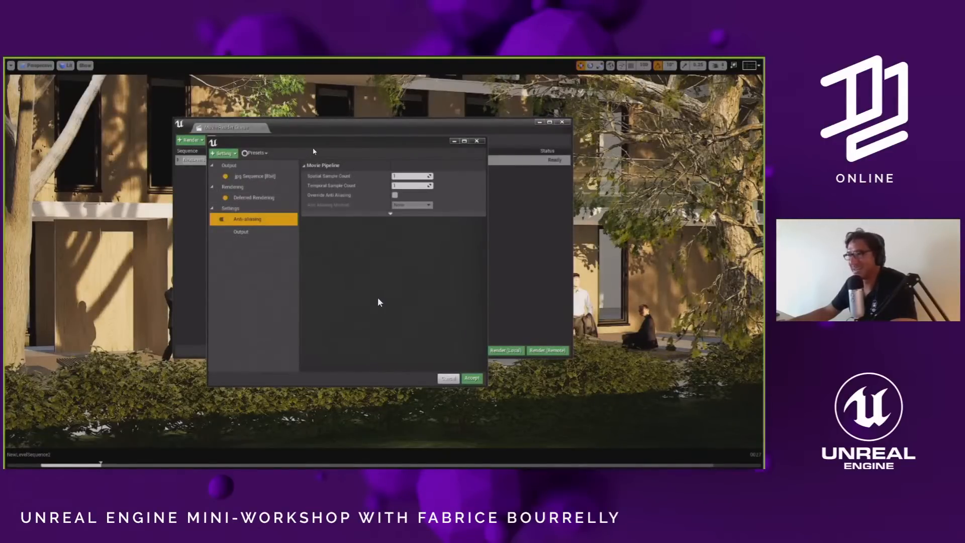
left_click_drag(312, 144, 293, 158)
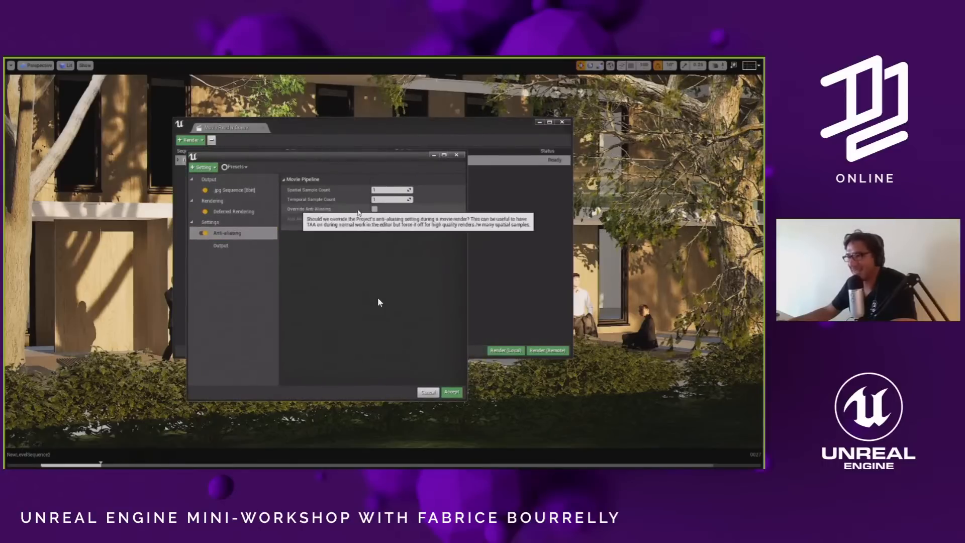
left_click(375, 209)
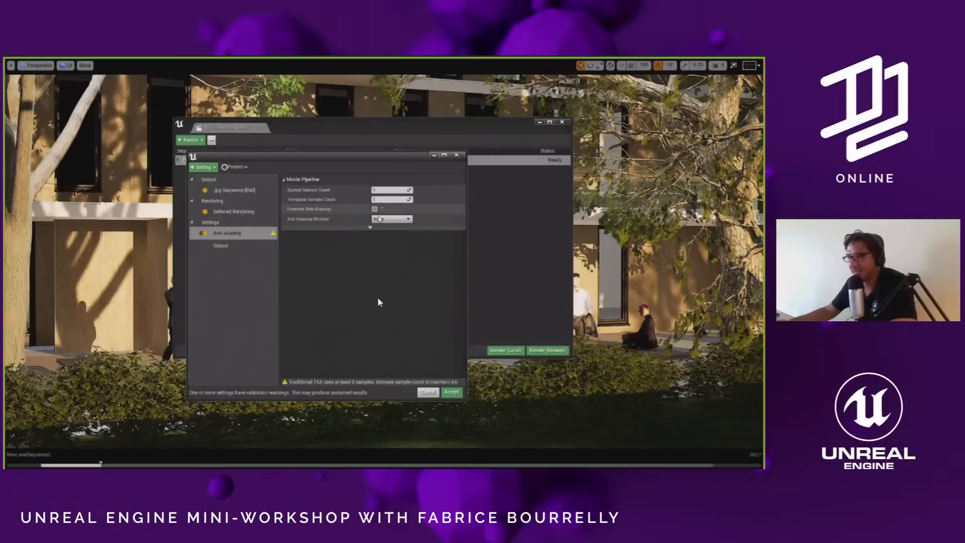
left_click(379, 218)
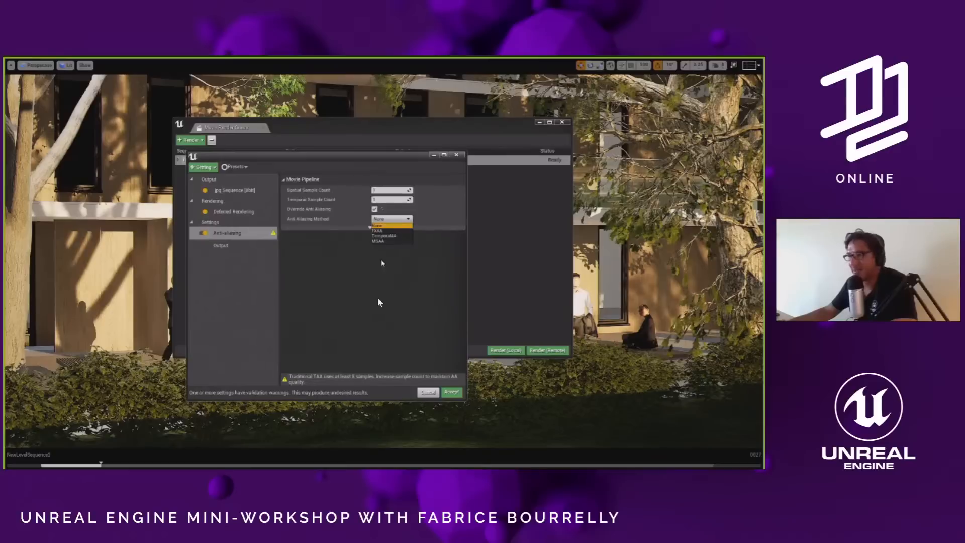
left_click(370, 230)
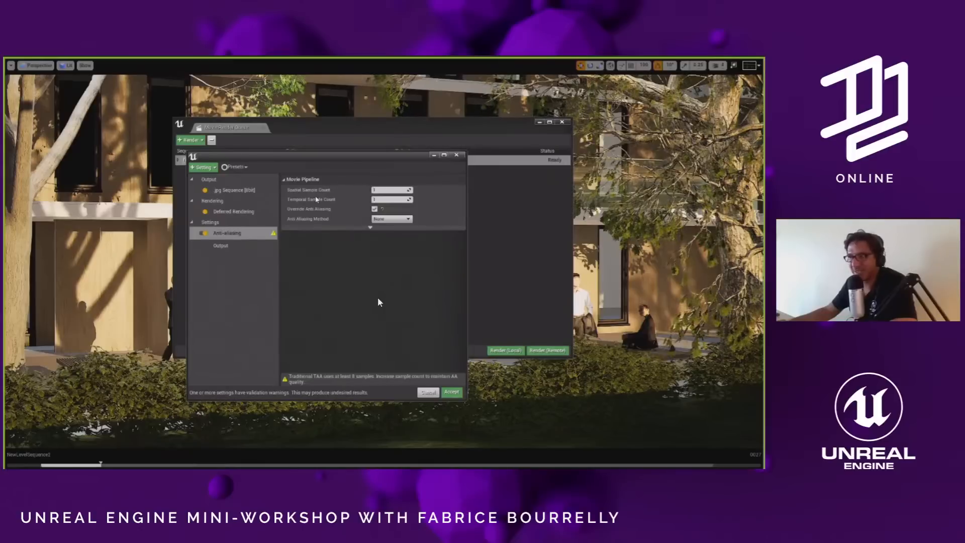
- Set the Temporal Sample Count to 8
left_click(389, 199)
type("8")
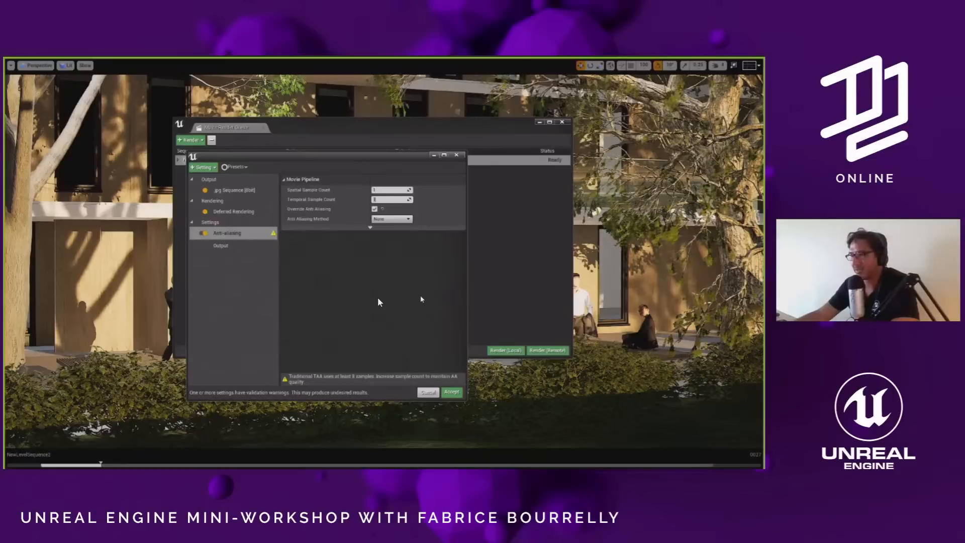
key("Return")
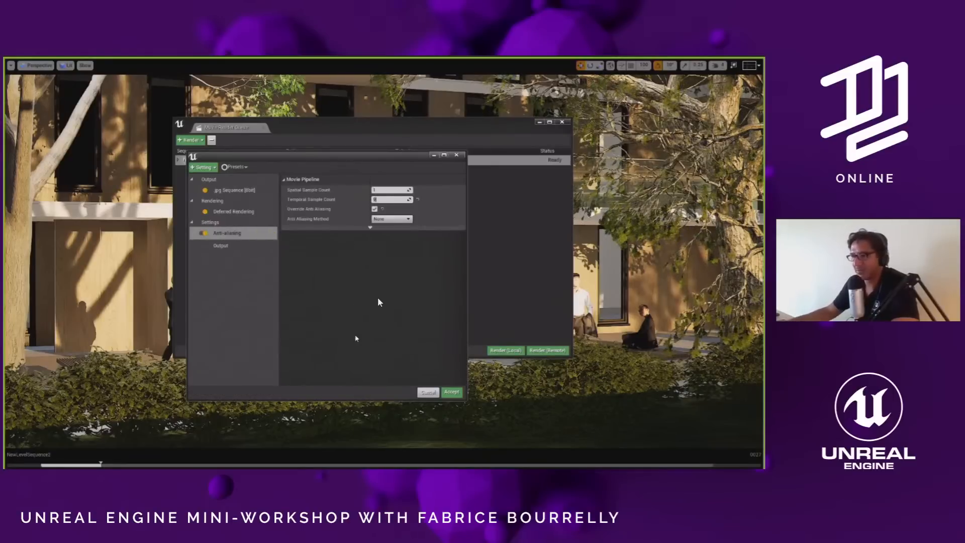
- Set the Temporal Sample Count to 16, accept the configuration, and render the job locally
left_click(386, 199)
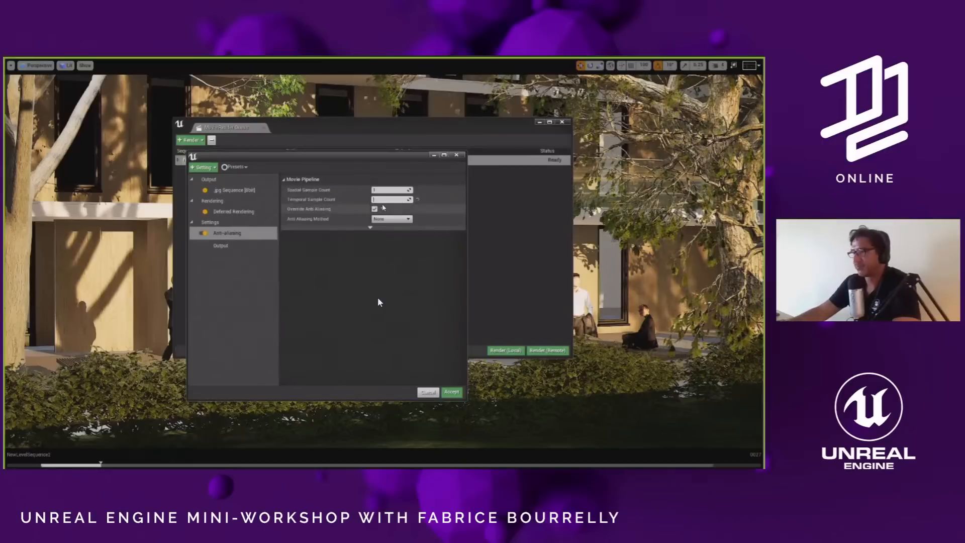
key("BackSpace")
type("16")
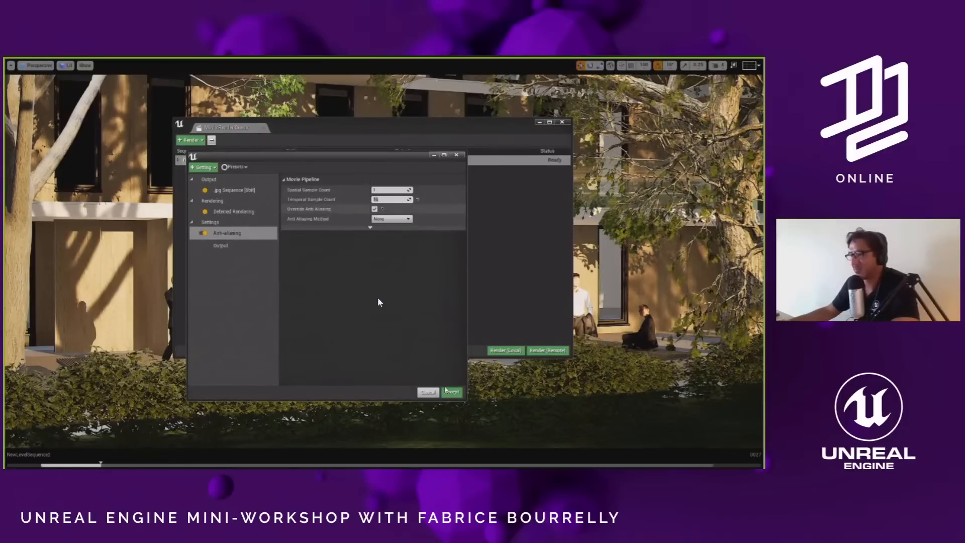
left_click(446, 391)
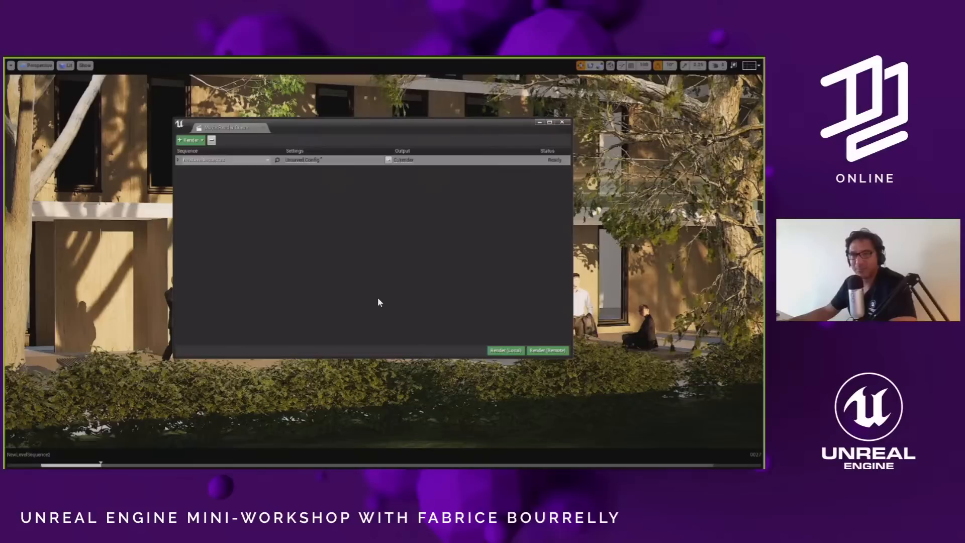
left_click(521, 350)
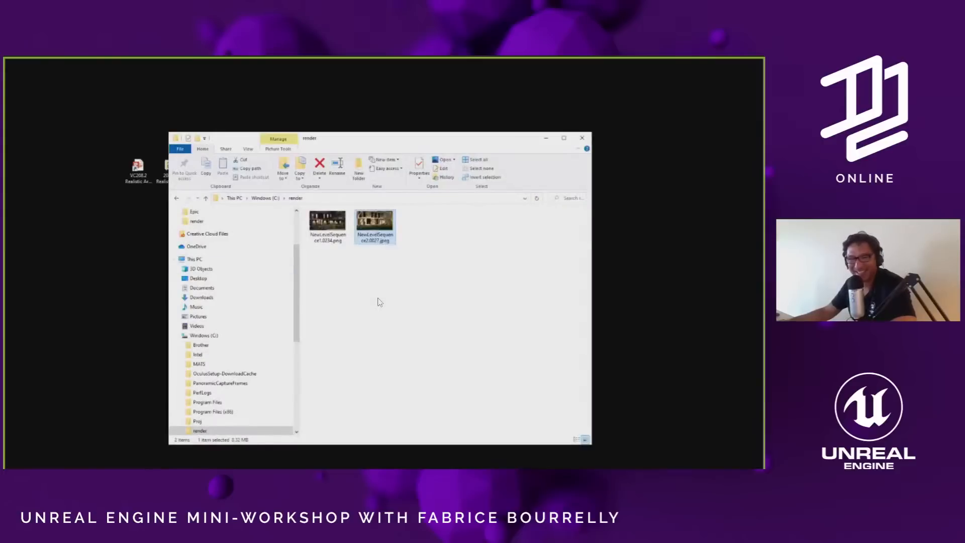
- Open the night render NewLevelSequence1.0234.png from the render folder in Photoshop
left_click(425, 296)
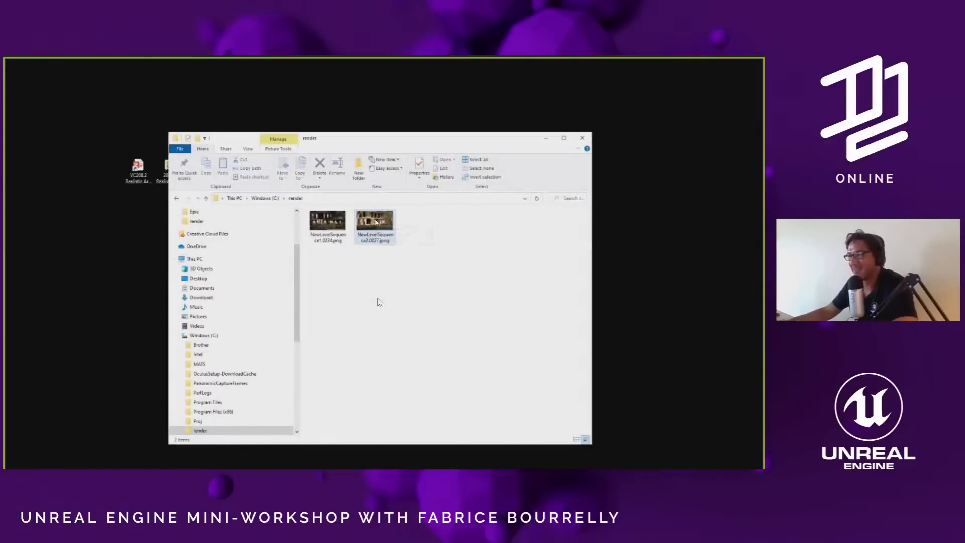
left_click(332, 224)
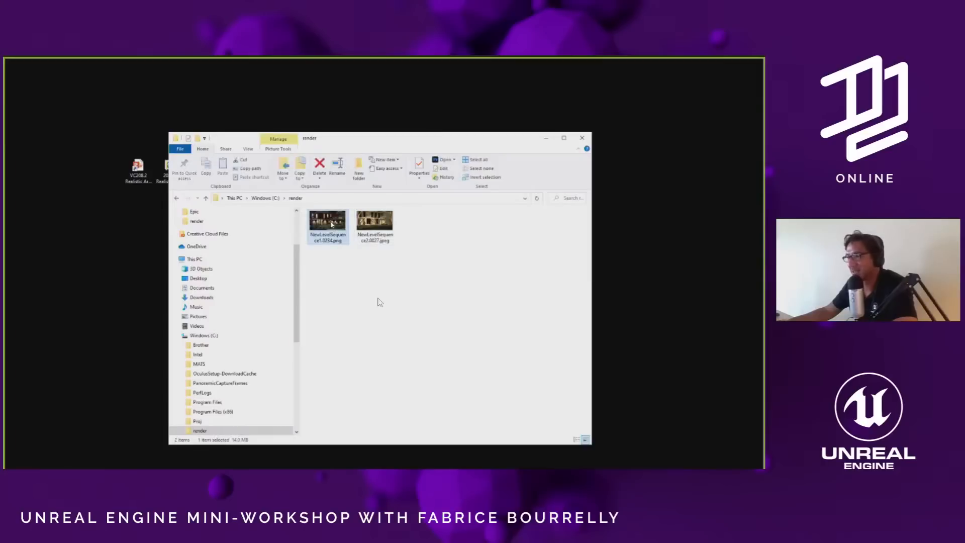
right_click(332, 225)
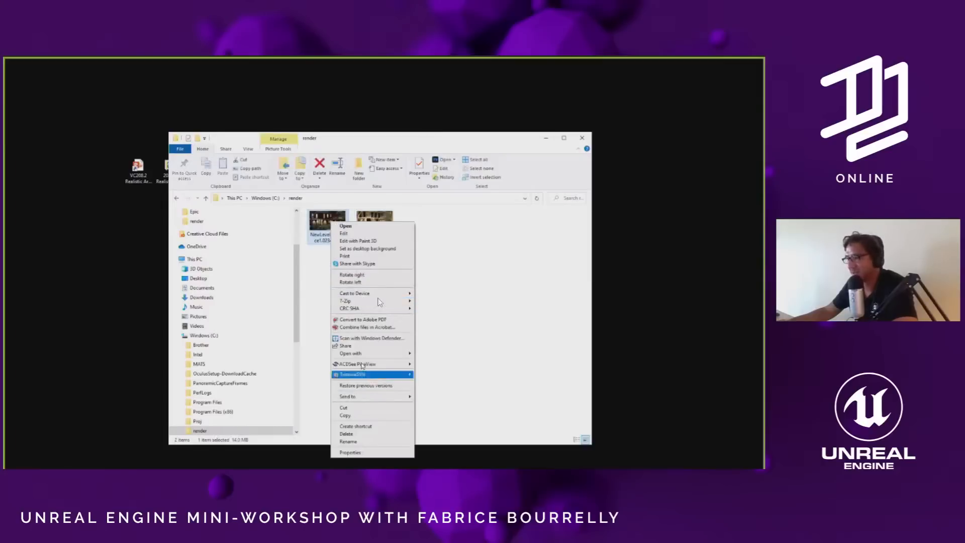
mouse_move(372, 353)
left_click(455, 367)
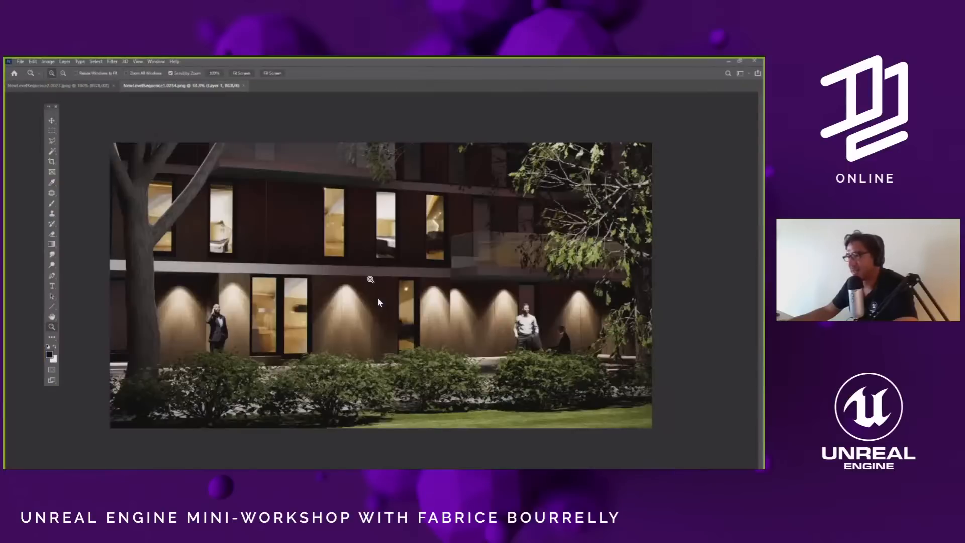
- Examine the night render at 200% and 100%, checking the lit rooms, wall lights, figures, and shrubs, and return to the render folder
left_click(371, 279)
left_click(143, 318)
left_click(143, 318)
left_click(143, 318)
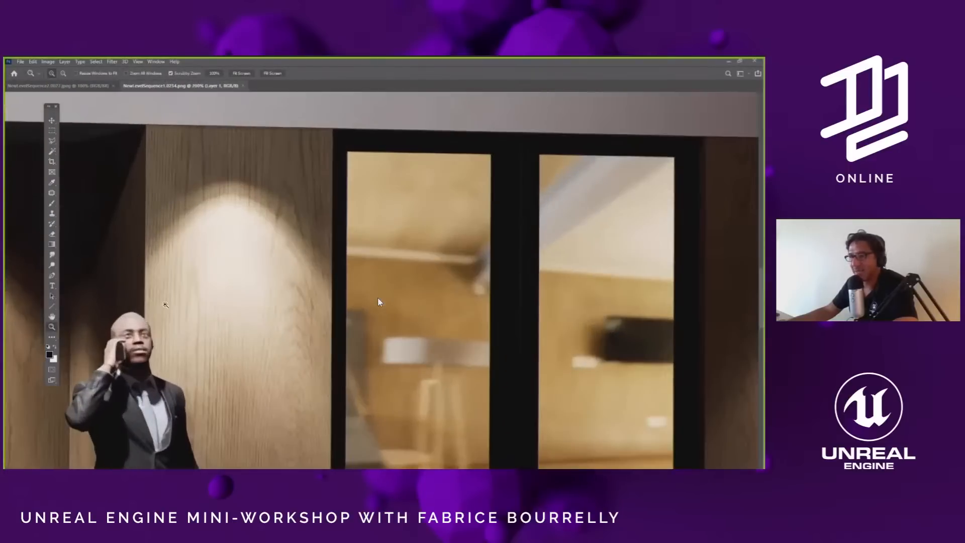
left_click(240, 244, "alt")
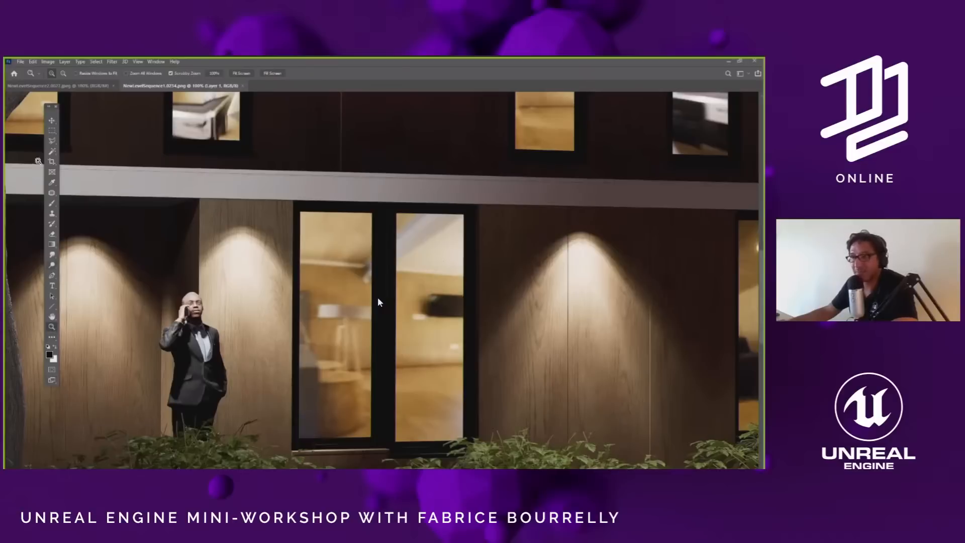
left_click(51, 120)
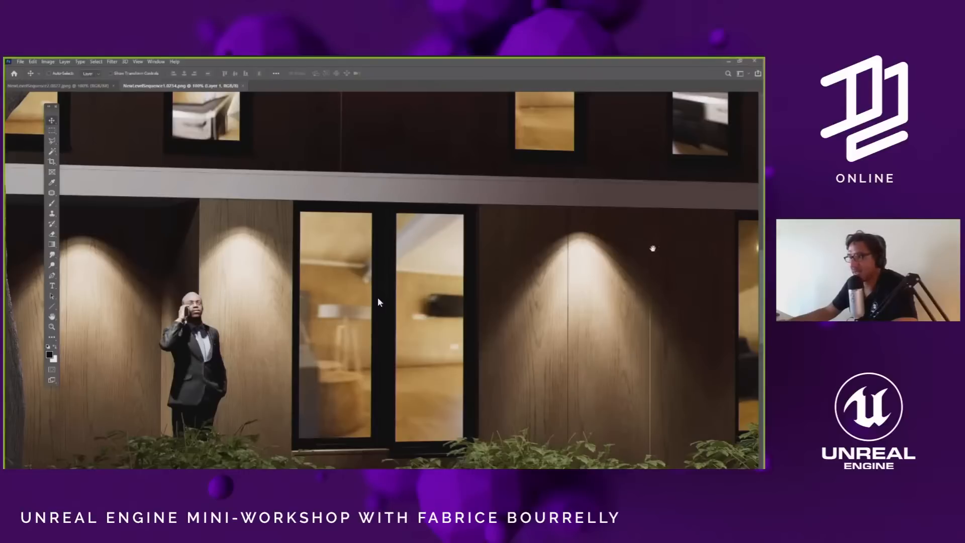
left_click_drag(650, 248, 142, 274)
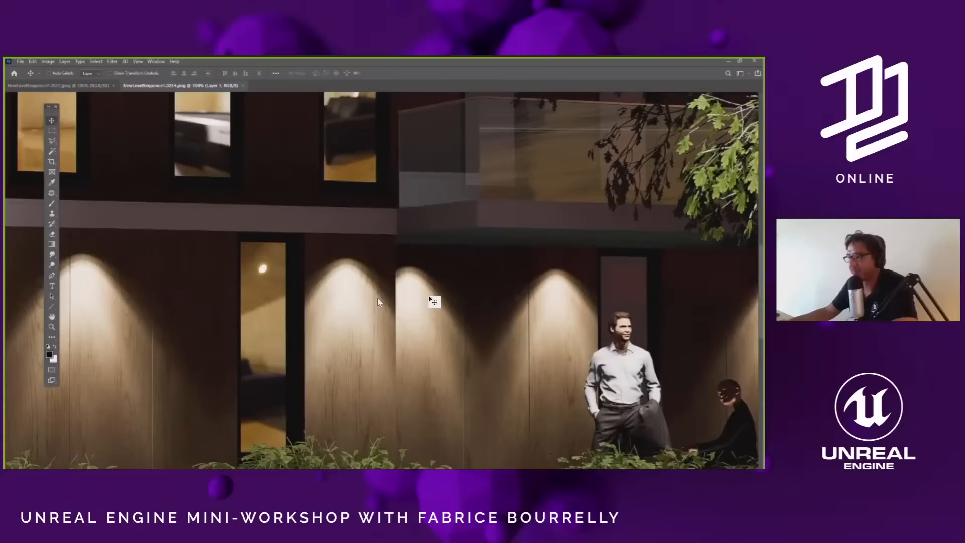
left_click_drag(175, 420, 306, 317)
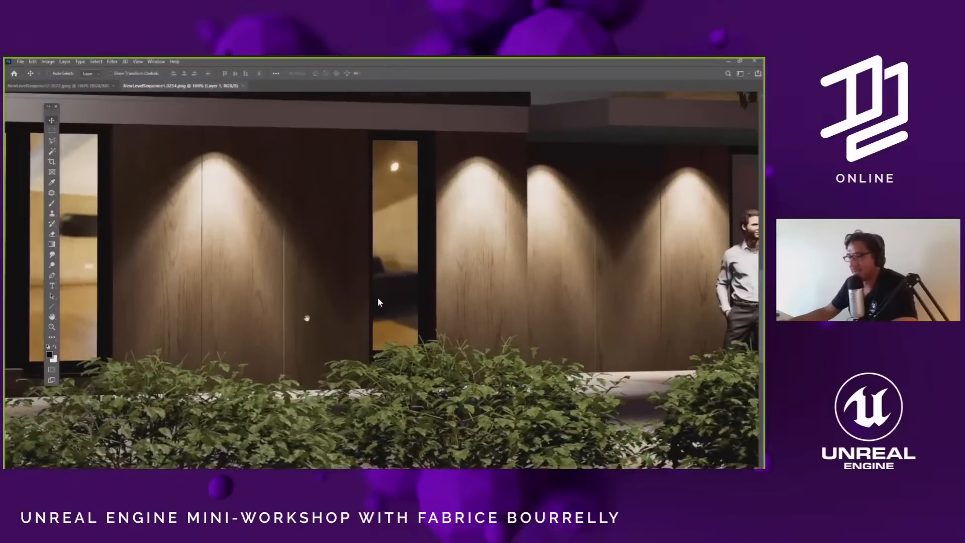
left_click_drag(191, 364, 442, 314)
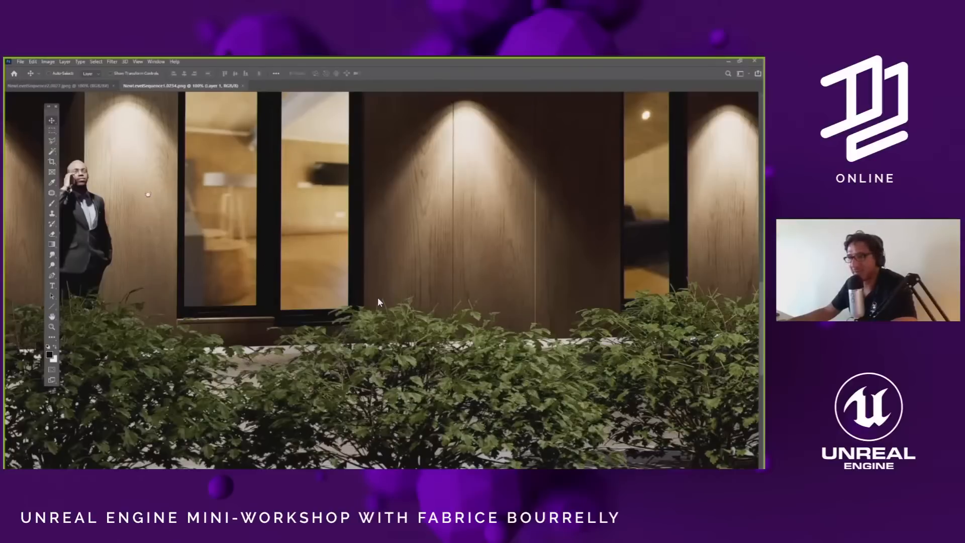
left_click_drag(143, 165, 252, 282)
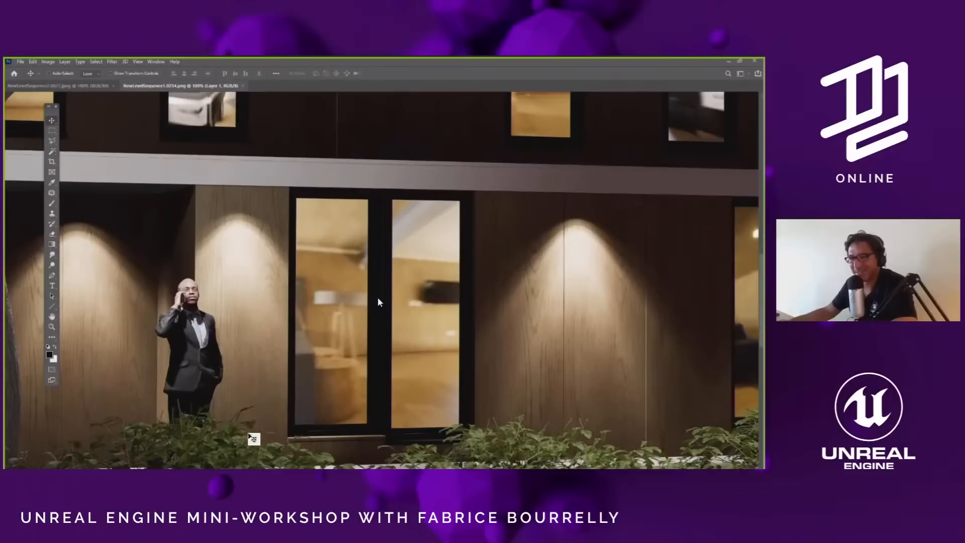
left_click_drag(643, 312, 549, 291)
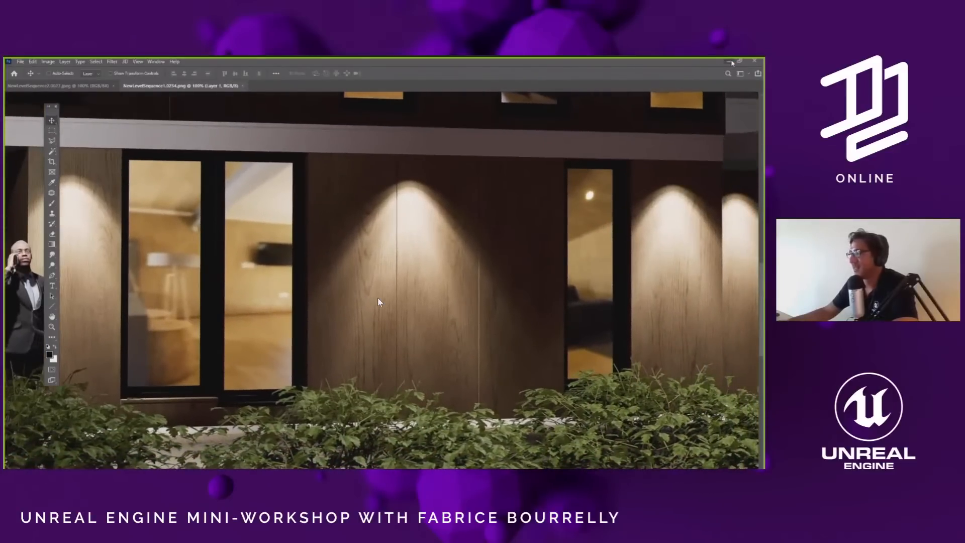
left_click(728, 61)
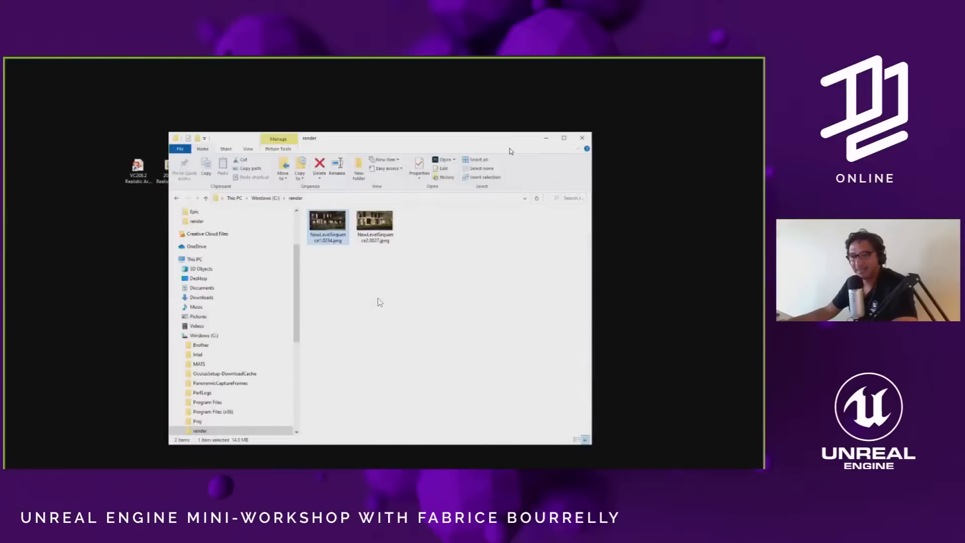